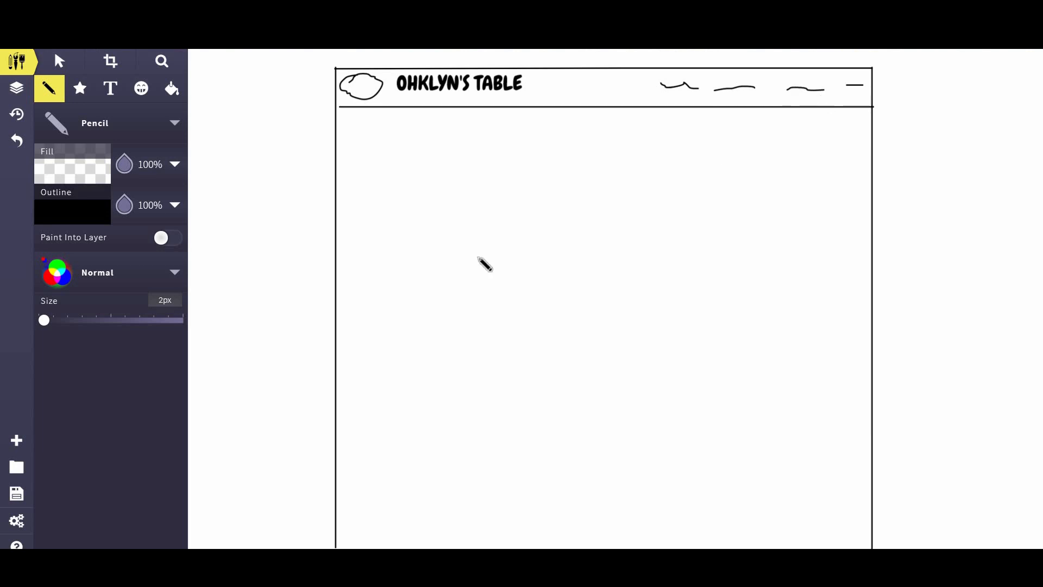
Step: Pencil a divider line across the page below the header area
{"action": "left_click", "coordinate": [340, 340]}
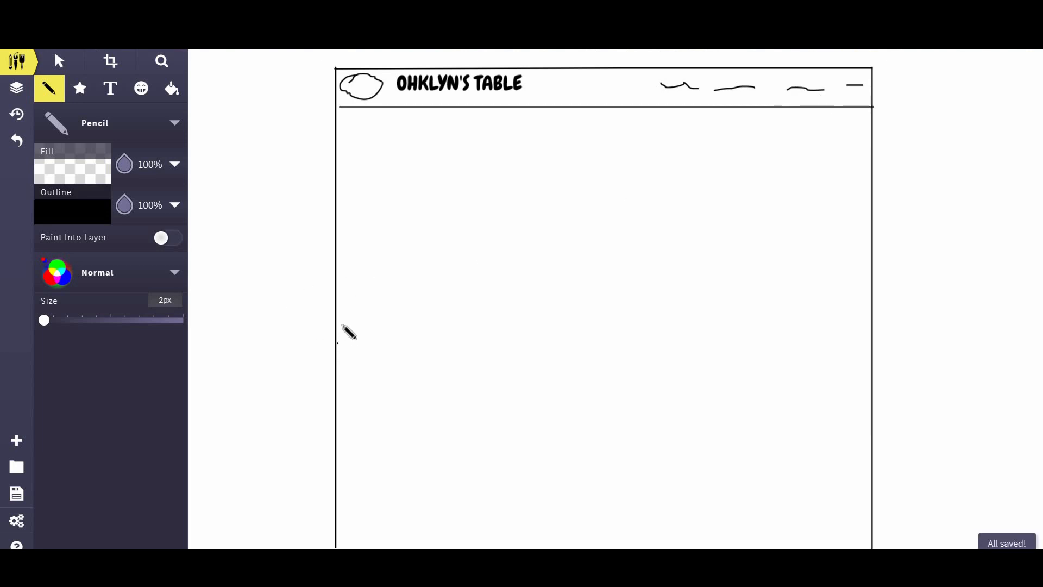
{"action": "left_click_drag", "start_coordinate": [336, 305], "coordinate": [865, 282]}
{"action": "left_click", "coordinate": [541, 179]}
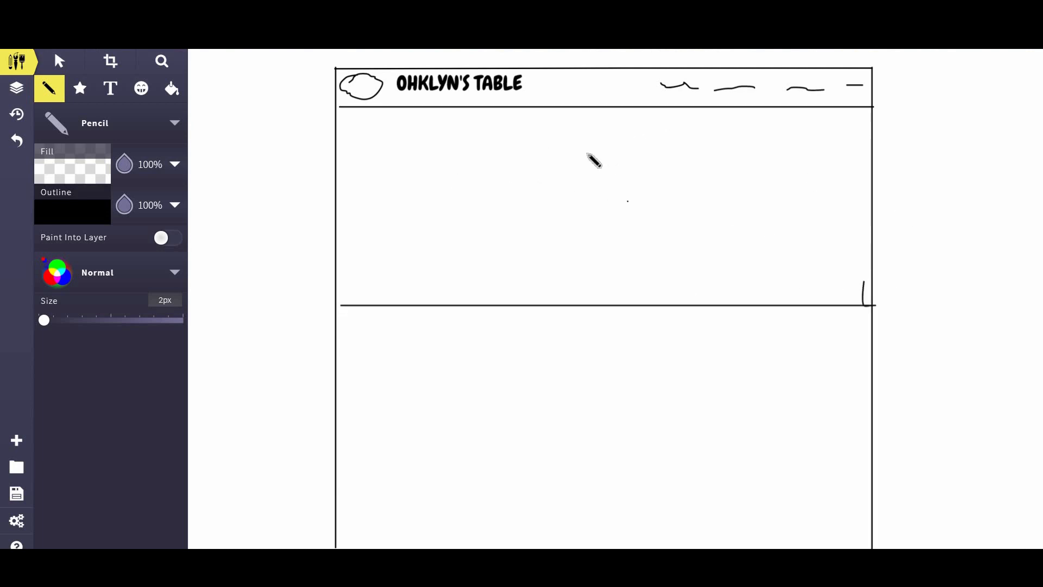
Step: Add an 'OHKLYN's TABLE' title text box, resize it, and move it to the top centre of the hero
{"action": "left_click", "coordinate": [119, 100]}
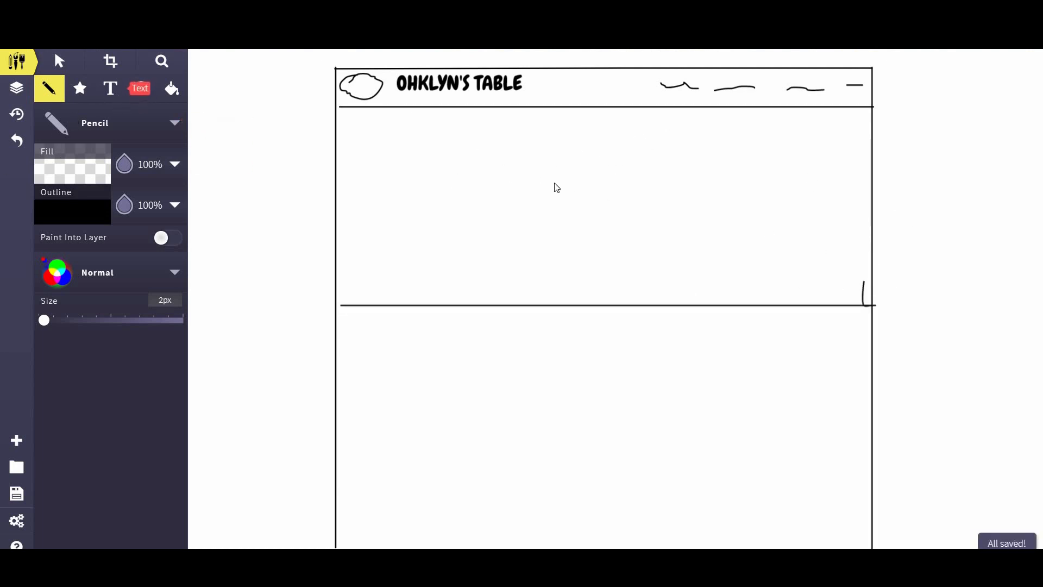
{"action": "left_click", "coordinate": [622, 171]}
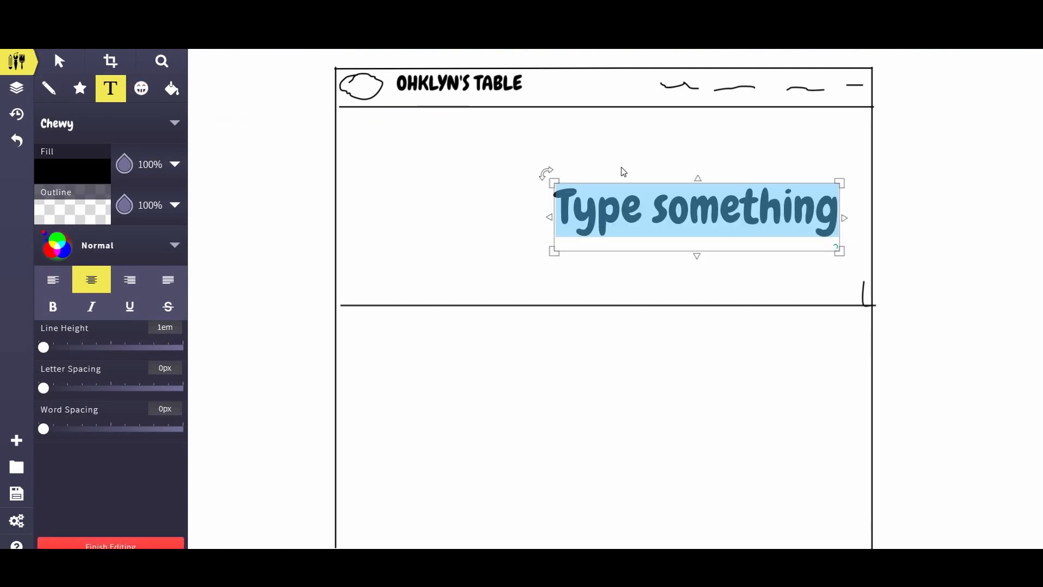
{"action": "type", "text": "OHKLYN"}
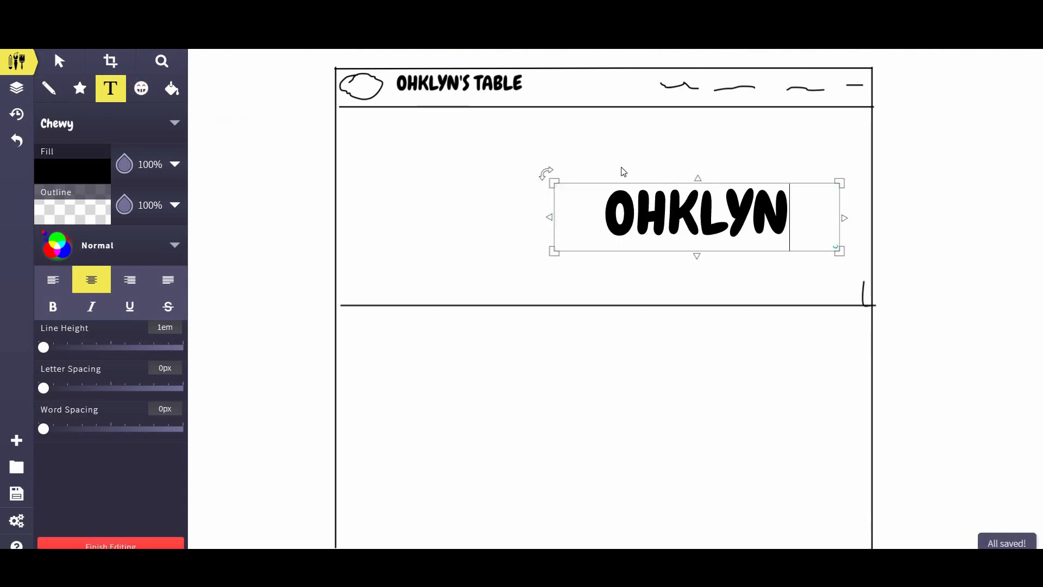
{"action": "type", "text": "'s T"}
{"action": "key", "text": "BackSpace"}
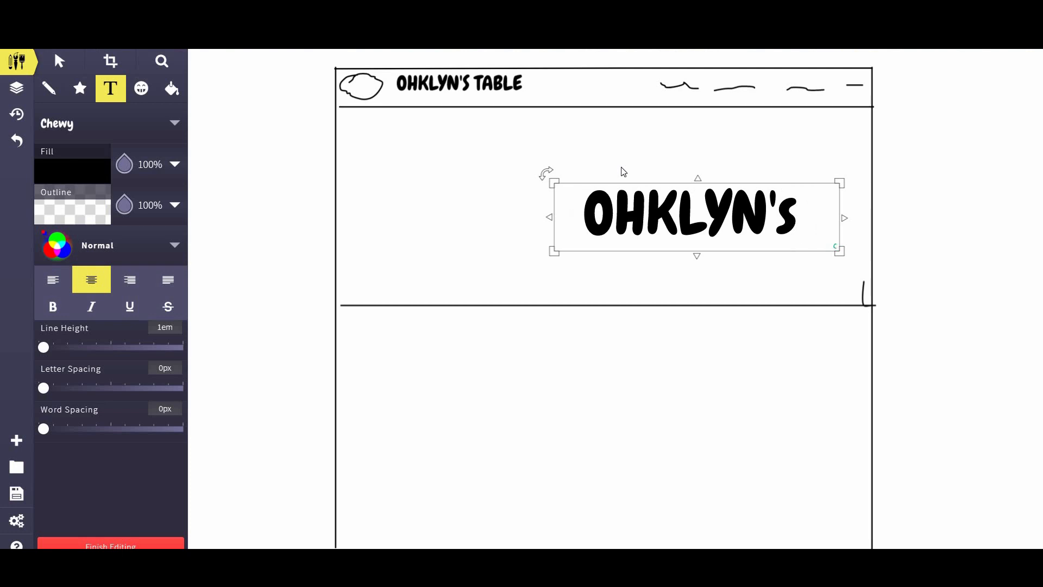
{"action": "type", "text": "TABLE"}
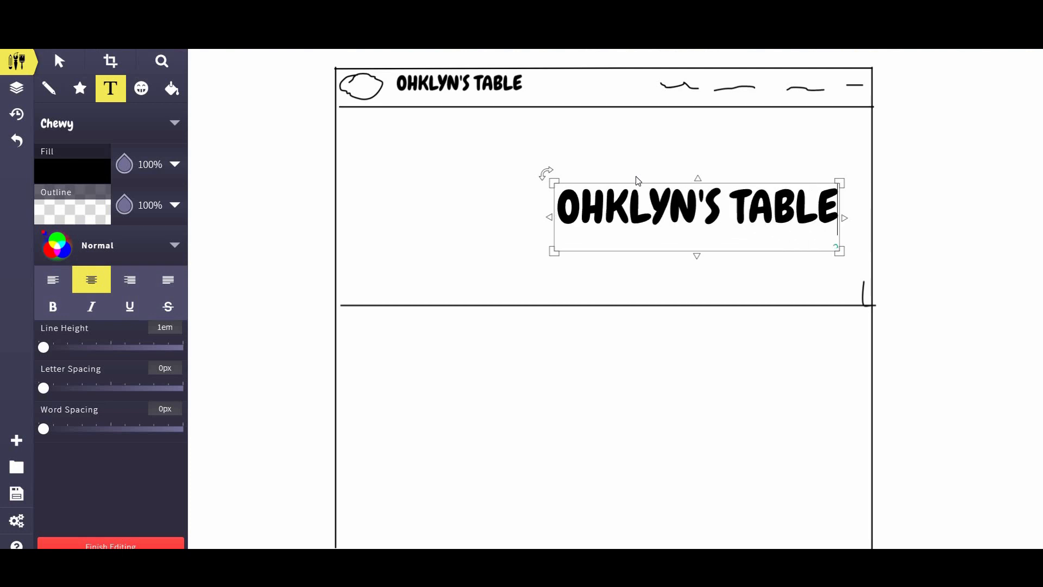
{"action": "left_click_drag", "start_coordinate": [839, 251], "coordinate": [825, 248]}
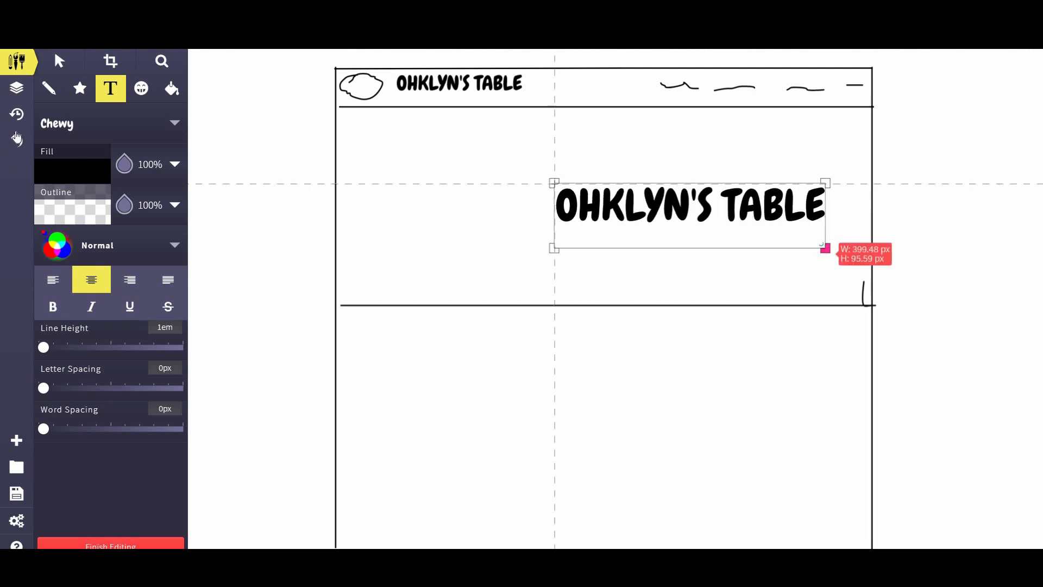
{"action": "left_click", "coordinate": [57, 62]}
{"action": "left_click_drag", "start_coordinate": [648, 202], "coordinate": [577, 146]}
Step: Pencil two wavy text lines under the title and two button rectangles side by side
{"action": "left_click", "coordinate": [48, 92]}
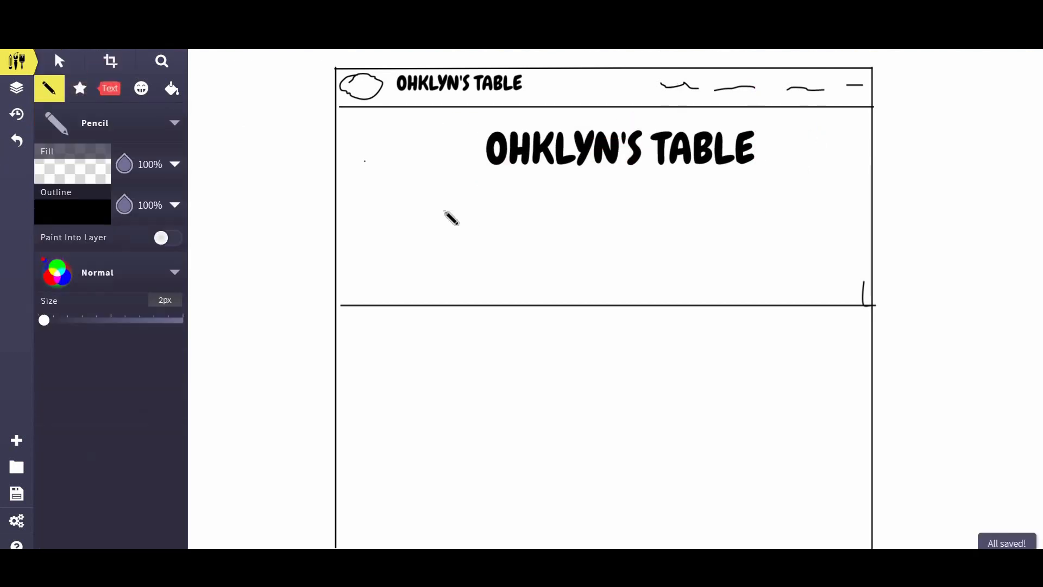
{"action": "mouse_move", "coordinate": [443, 210]}
{"action": "left_mouse_down"}
{"action": "mouse_move", "coordinate": [528, 189]}
{"action": "mouse_move", "coordinate": [764, 187]}
{"action": "left_mouse_up"}
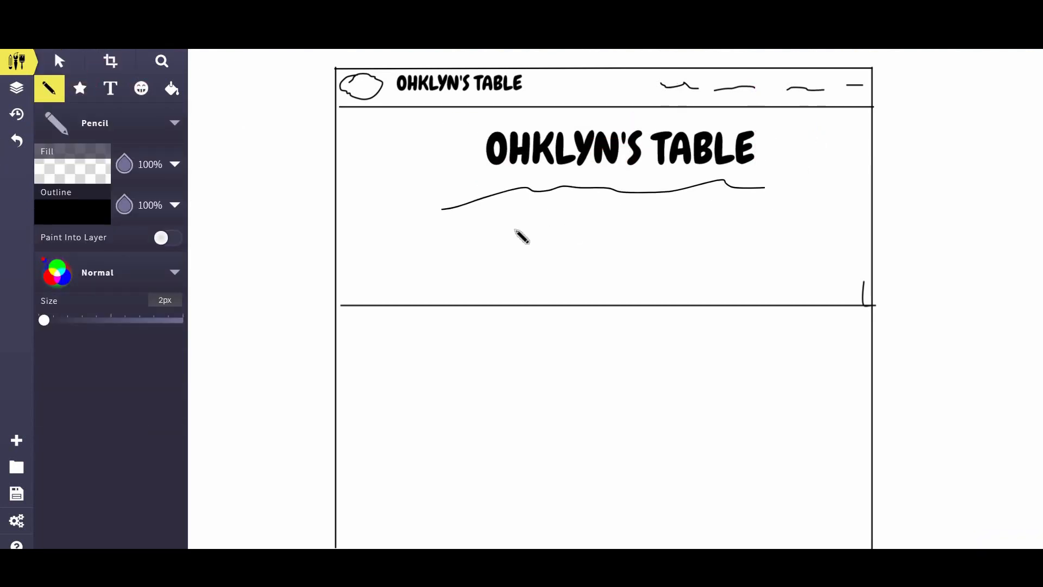
{"action": "left_click_drag", "start_coordinate": [515, 230], "coordinate": [740, 214]}
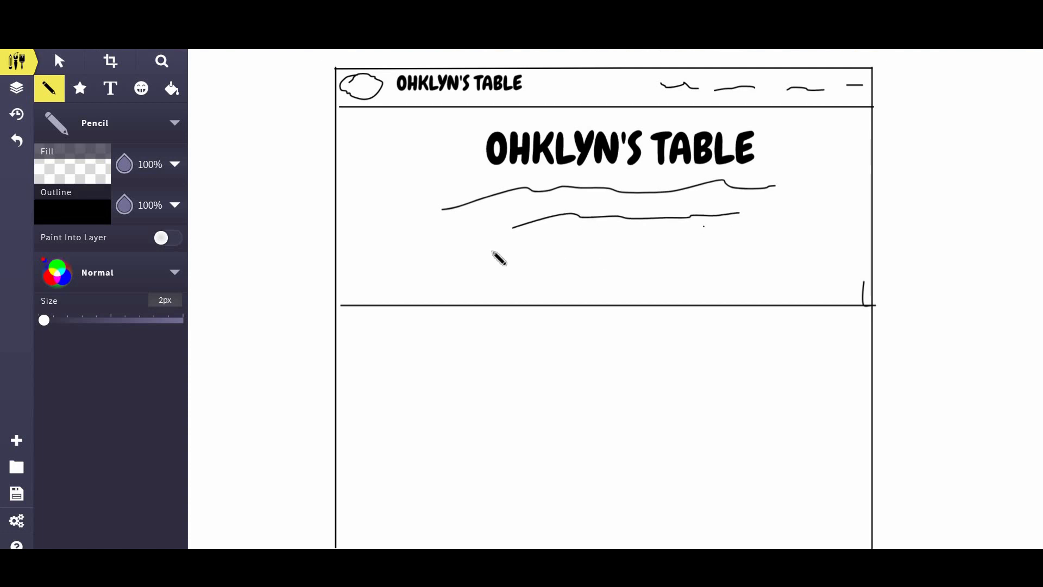
{"action": "mouse_move", "coordinate": [488, 248]}
{"action": "left_mouse_down"}
{"action": "mouse_move", "coordinate": [487, 276]}
{"action": "mouse_move", "coordinate": [574, 243]}
{"action": "left_mouse_up"}
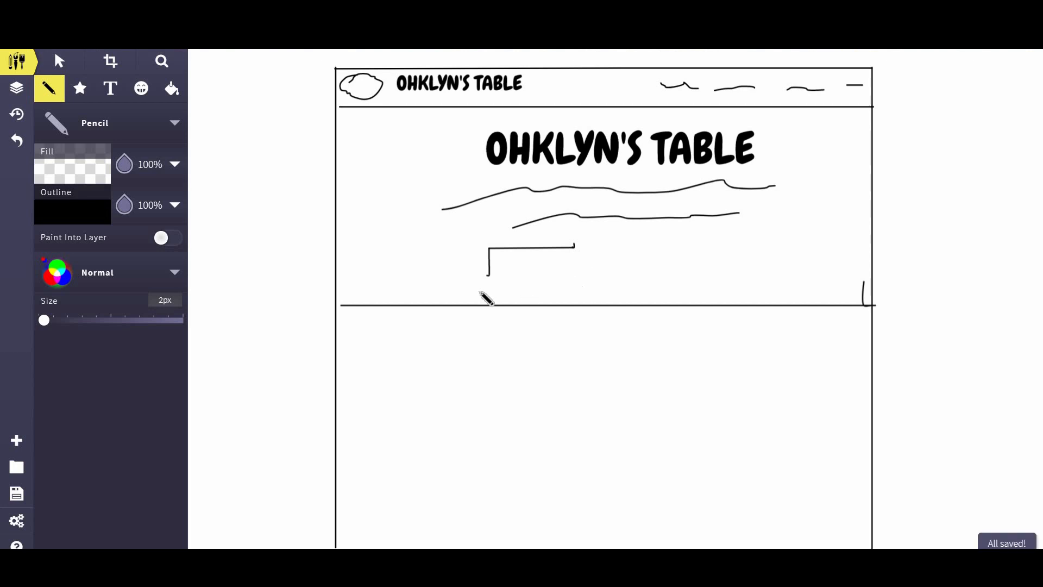
{"action": "left_click_drag", "start_coordinate": [495, 276], "coordinate": [571, 275]}
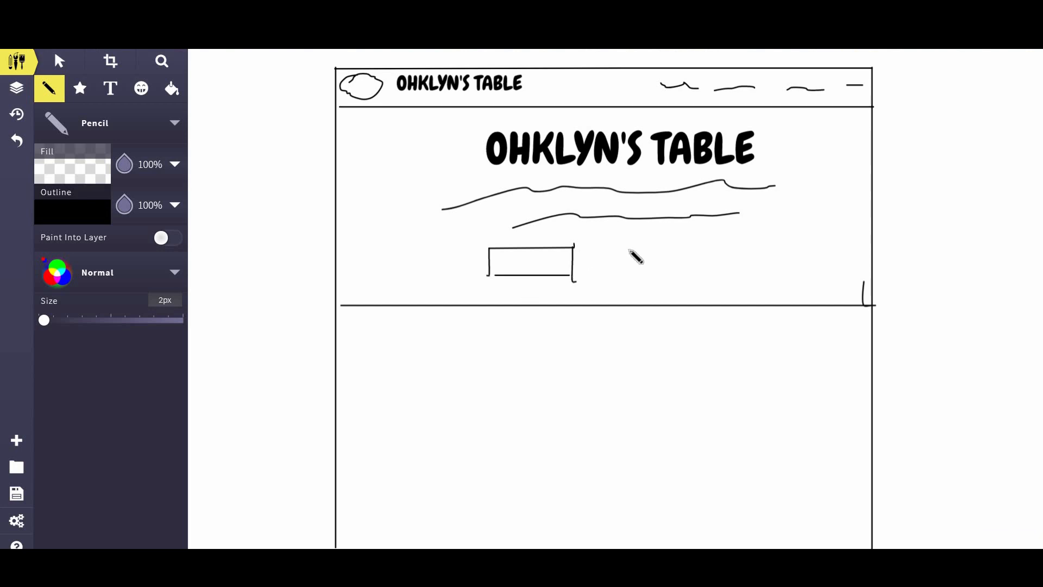
{"action": "left_click_drag", "start_coordinate": [626, 243], "coordinate": [625, 277]}
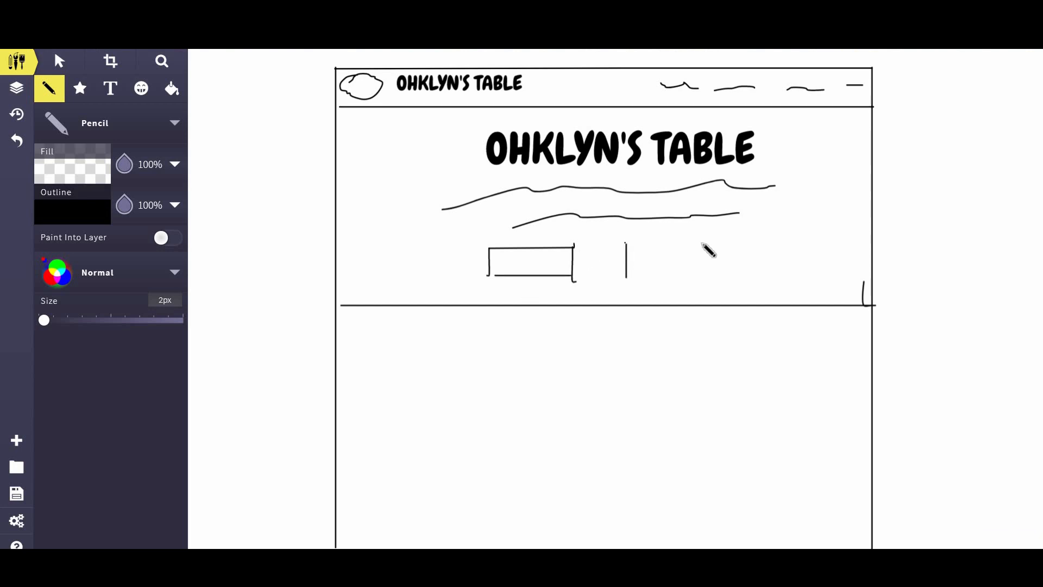
{"action": "mouse_move", "coordinate": [703, 244]}
{"action": "left_mouse_down"}
{"action": "mouse_move", "coordinate": [727, 246]}
{"action": "mouse_move", "coordinate": [722, 270]}
{"action": "left_mouse_up"}
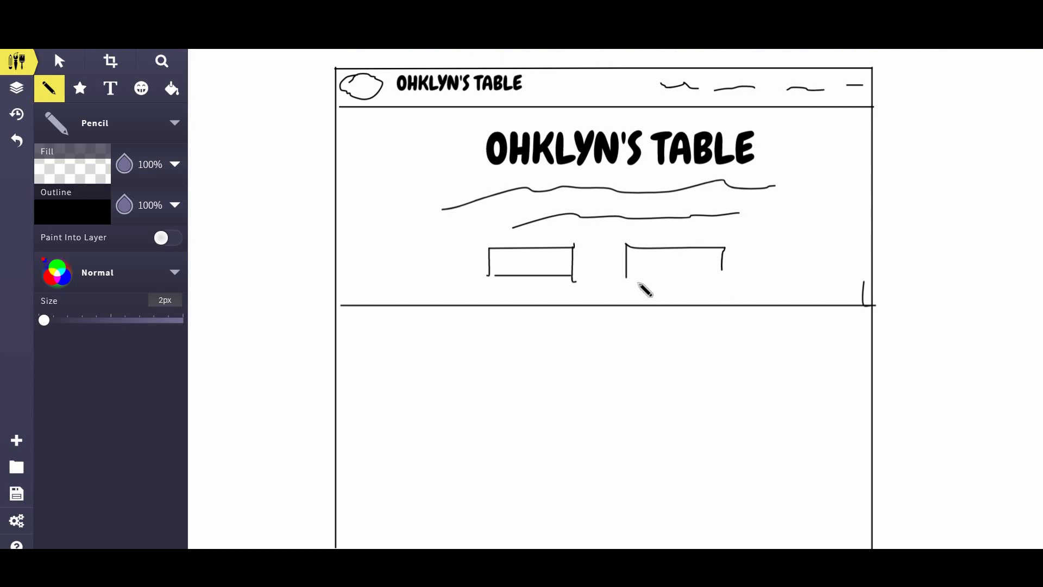
{"action": "left_click_drag", "start_coordinate": [632, 277], "coordinate": [723, 278]}
{"action": "left_click", "coordinate": [462, 384]}
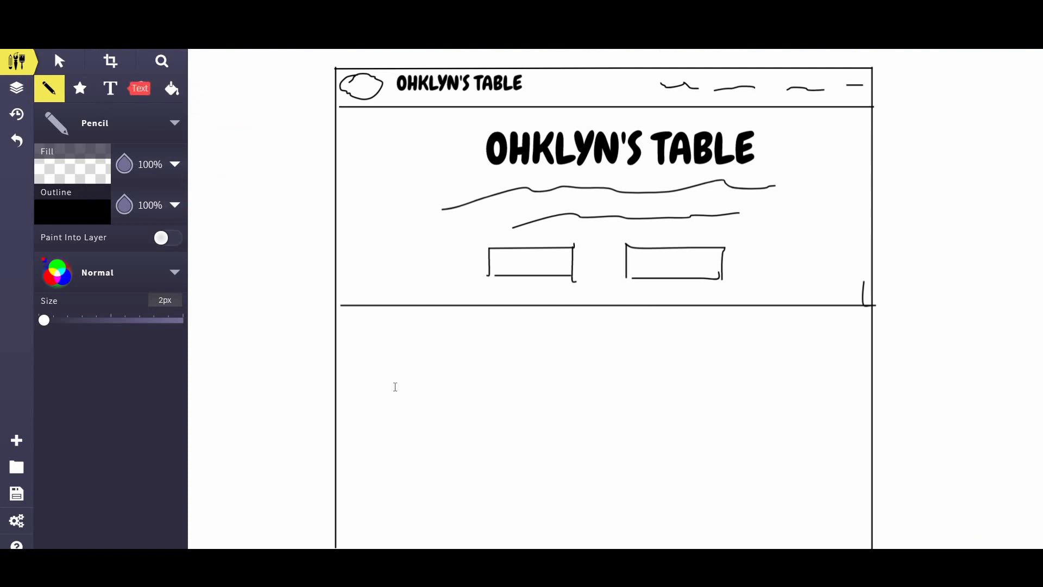
Step: Add a 'Learn About Us' heading text box, shrink it, and move it up and left
{"action": "left_click", "coordinate": [439, 380]}
{"action": "type", "text": "L"}
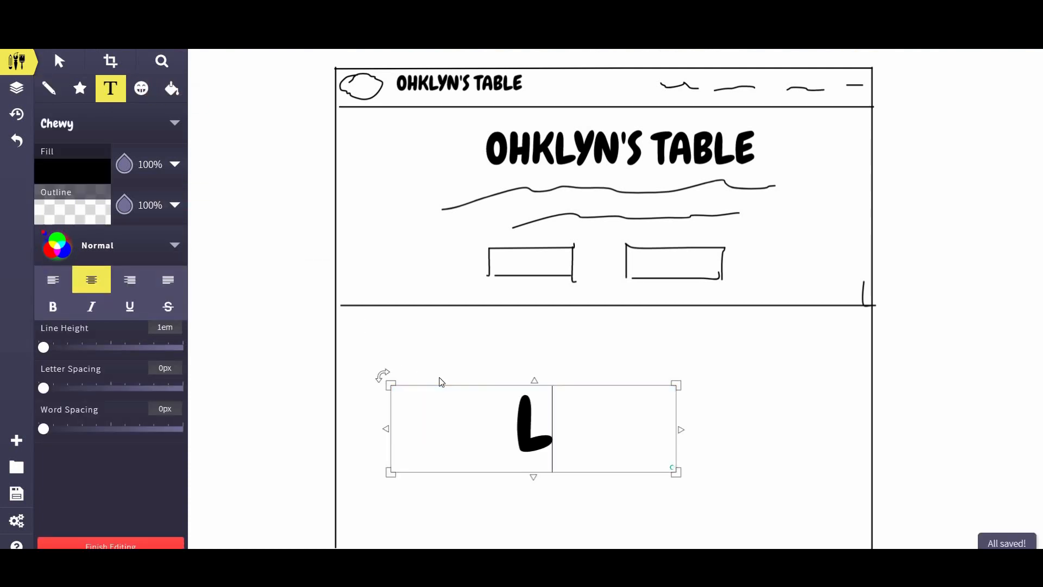
{"action": "type", "text": "earn Abo"}
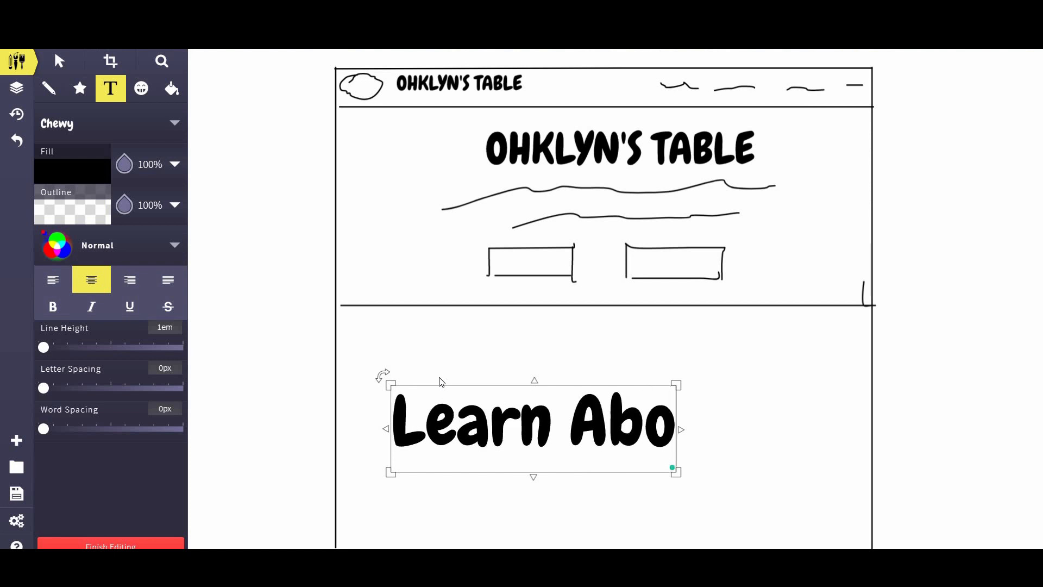
{"action": "type", "text": "ut Us"}
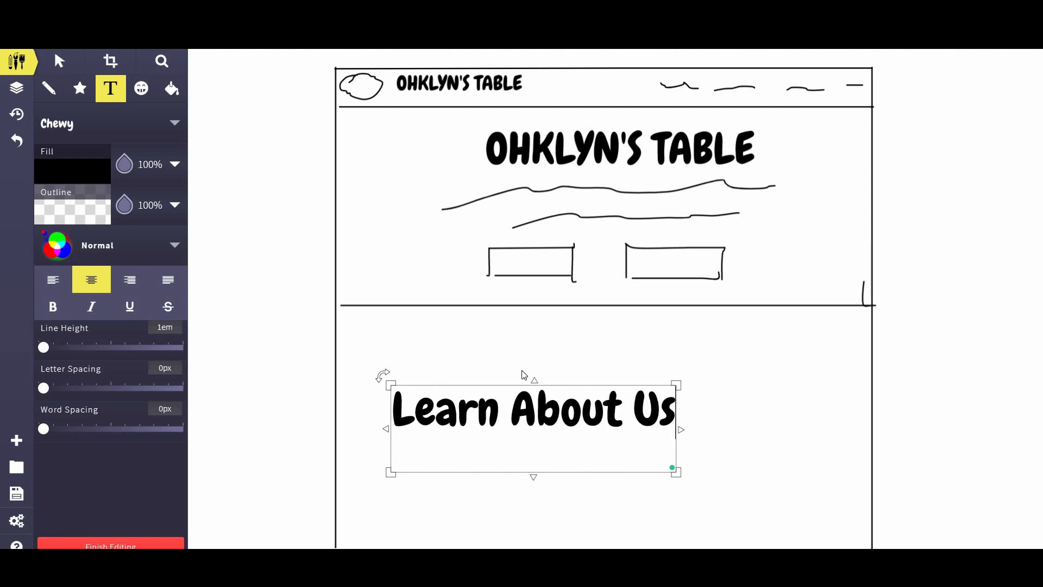
{"action": "left_click_drag", "start_coordinate": [679, 478], "coordinate": [589, 435]}
{"action": "left_click", "coordinate": [70, 60]}
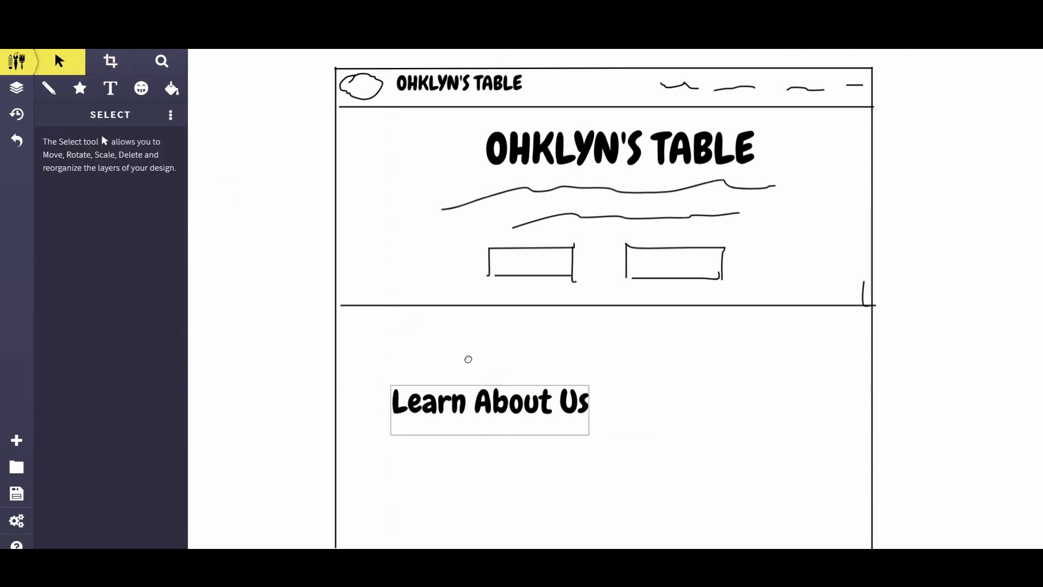
{"action": "left_click_drag", "start_coordinate": [485, 406], "coordinate": [467, 358]}
Step: Pencil three wavy placeholder text lines beneath the Learn About Us heading
{"action": "left_click", "coordinate": [48, 88]}
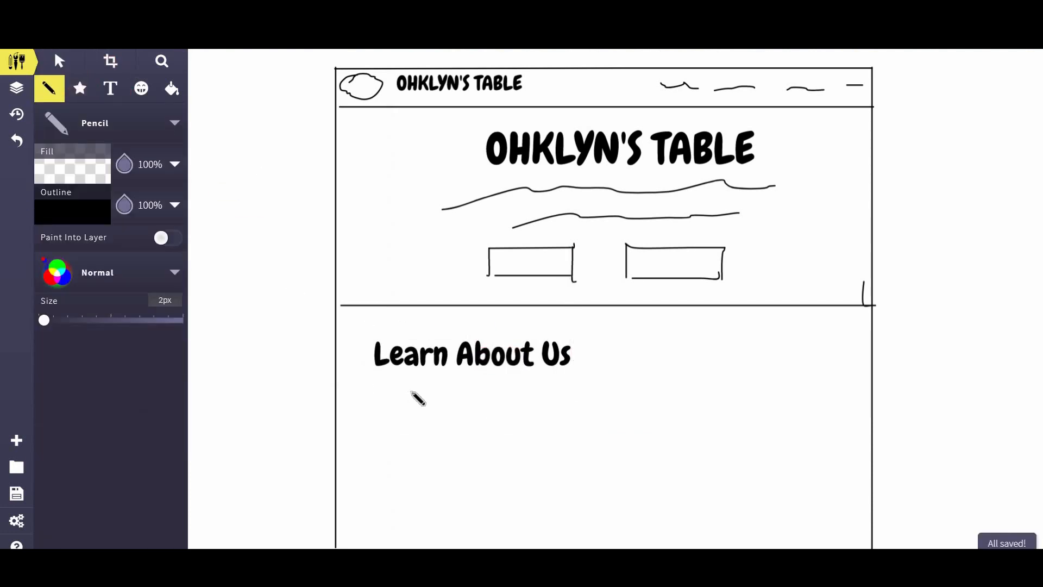
{"action": "mouse_move", "coordinate": [373, 386]}
{"action": "left_mouse_down"}
{"action": "mouse_move", "coordinate": [527, 389]}
{"action": "mouse_move", "coordinate": [488, 389]}
{"action": "left_mouse_up"}
{"action": "left_click_drag", "start_coordinate": [379, 422], "coordinate": [573, 409]}
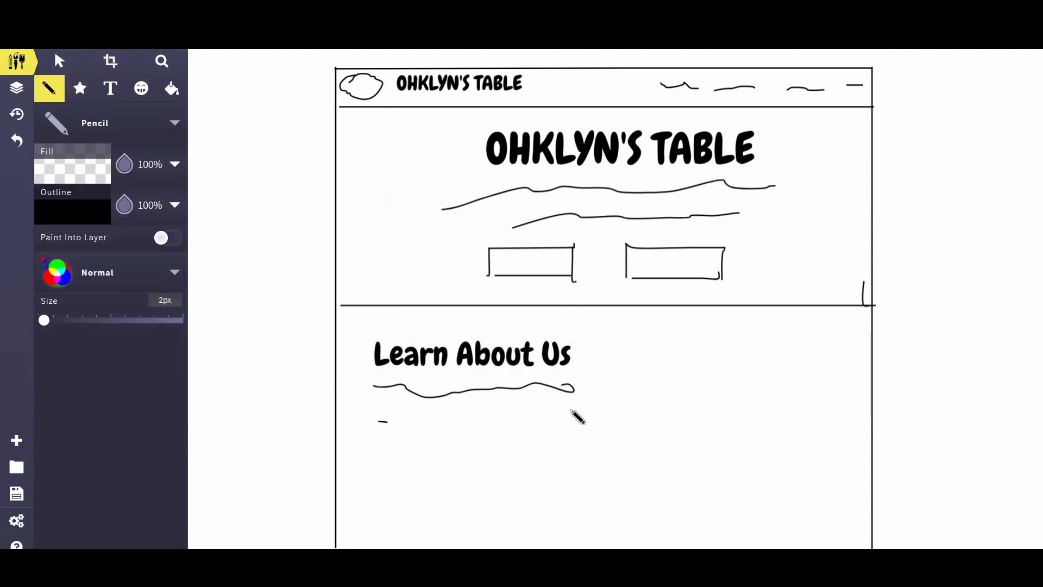
{"action": "left_click", "coordinate": [472, 438]}
{"action": "left_click_drag", "start_coordinate": [385, 450], "coordinate": [572, 438]}
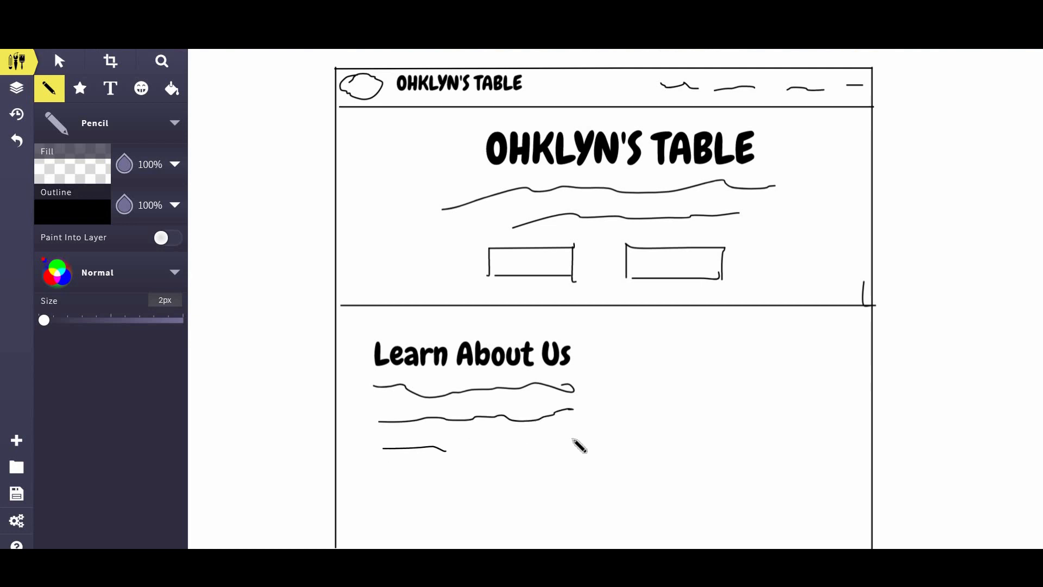
Step: Undo a stray stroke and sketch a rectangular image box to the right of the text
{"action": "left_click_drag", "start_coordinate": [643, 335], "coordinate": [671, 423]}
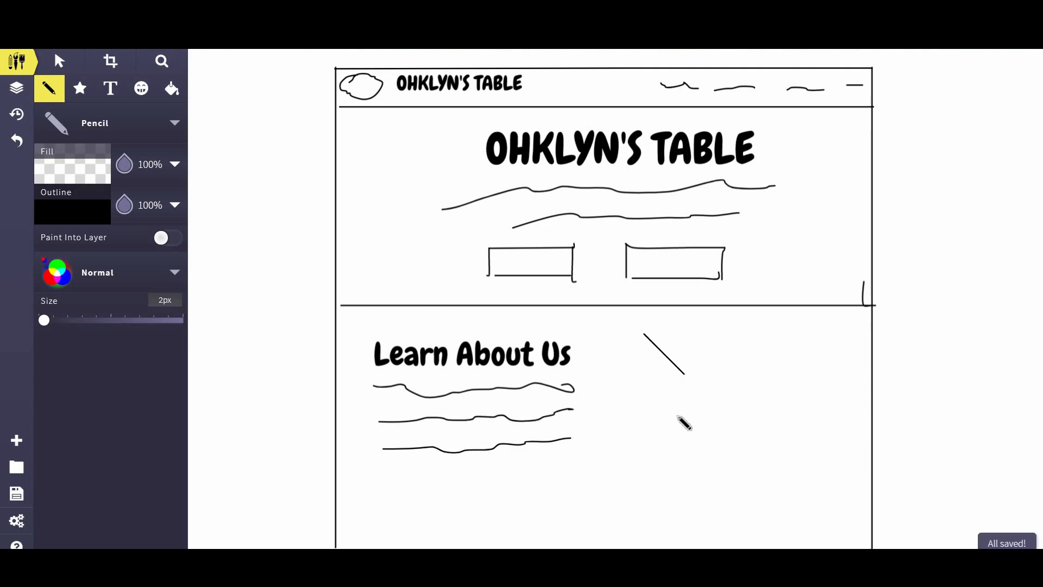
{"action": "key", "text": "ctrl+z"}
{"action": "left_click_drag", "start_coordinate": [637, 335], "coordinate": [637, 456]}
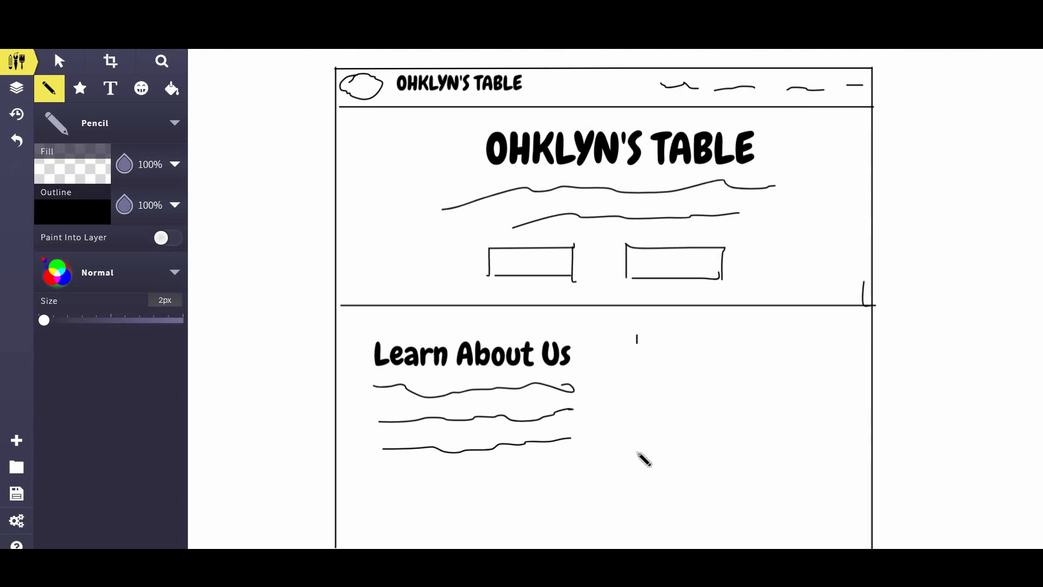
{"action": "mouse_move", "coordinate": [637, 335]}
{"action": "left_mouse_down"}
{"action": "mouse_move", "coordinate": [842, 335]}
{"action": "mouse_move", "coordinate": [843, 468]}
{"action": "left_mouse_up"}
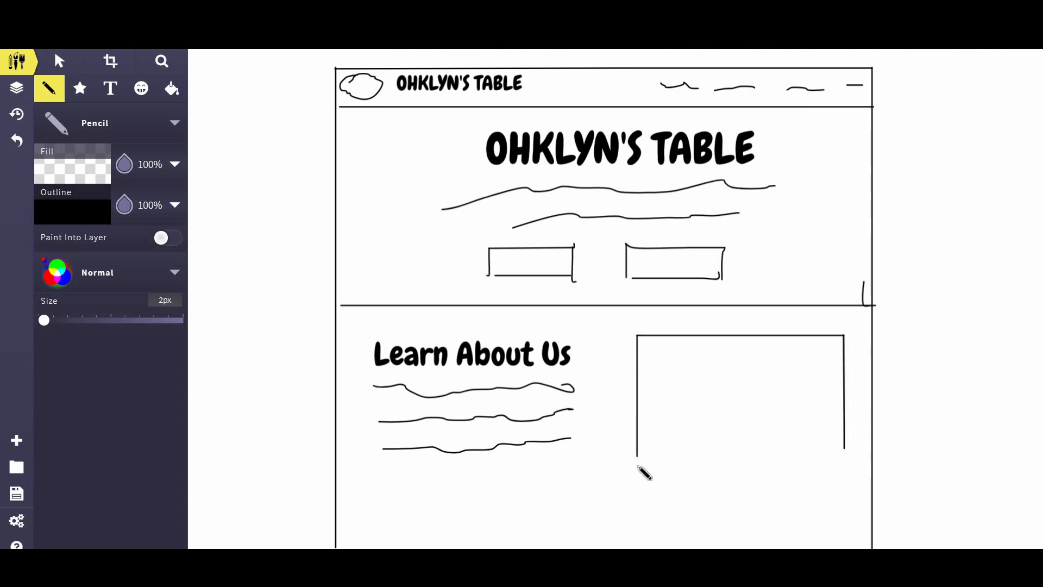
{"action": "mouse_move", "coordinate": [637, 459]}
{"action": "left_mouse_down"}
{"action": "mouse_move", "coordinate": [855, 458]}
{"action": "mouse_move", "coordinate": [845, 458]}
{"action": "left_mouse_up"}
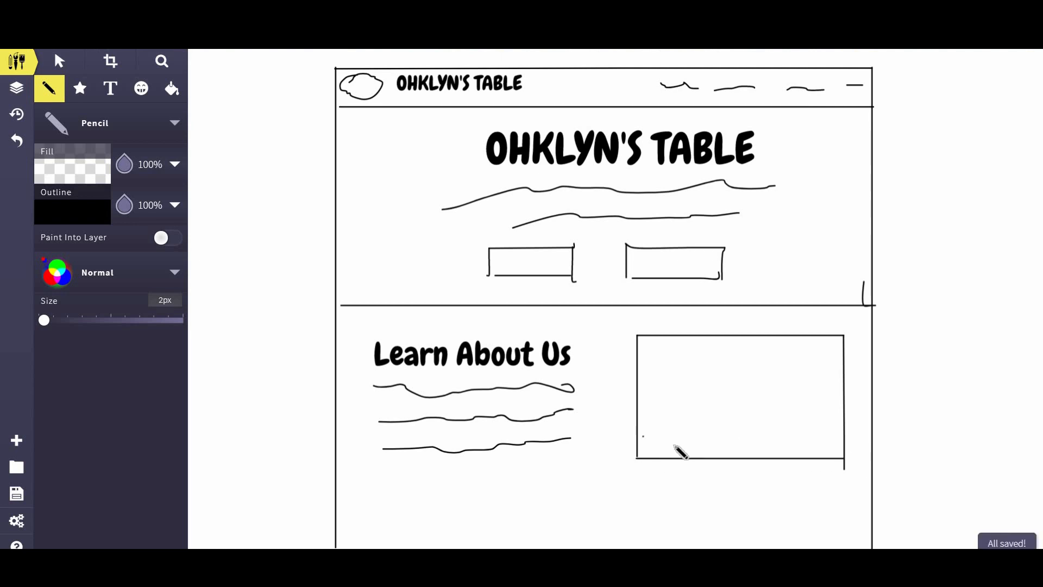
{"action": "scroll", "coordinate": [680, 449], "scroll_direction": "down", "scroll_amount": 2}
{"action": "scroll", "coordinate": [596, 311], "scroll_direction": "up", "scroll_amount": 2}
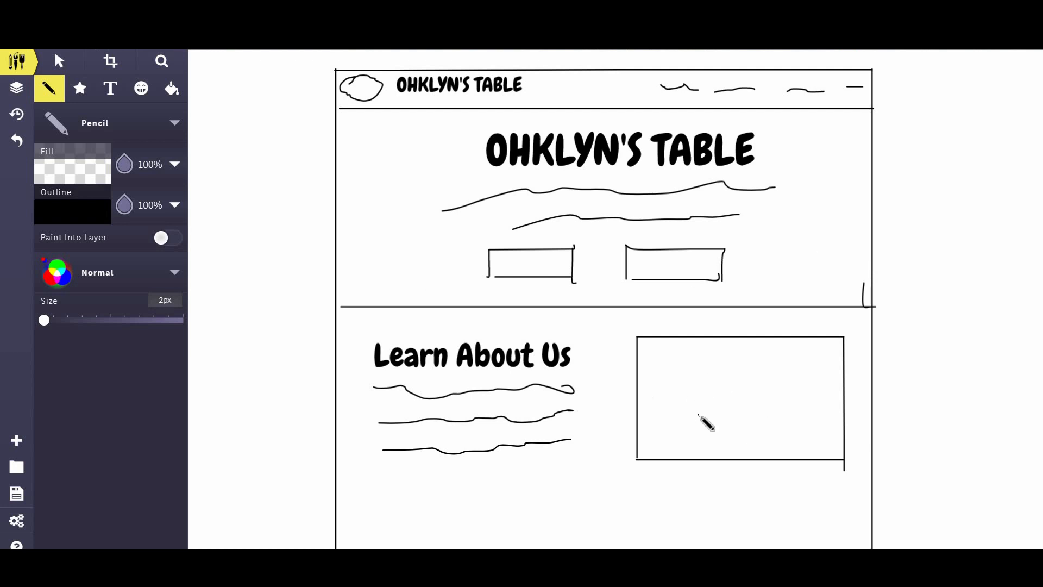
{"action": "left_click", "coordinate": [698, 414]}
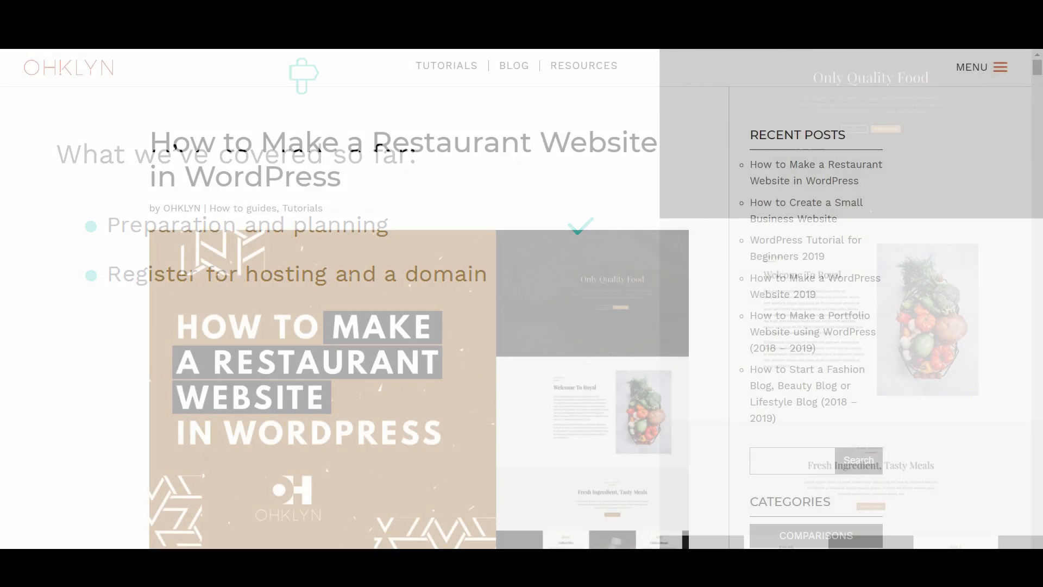
Step: Advance the slideshow to the 'What we've covered so far' recap slide
{"action": "scroll", "coordinate": [251, 516], "scroll_direction": "down", "scroll_amount": 5}
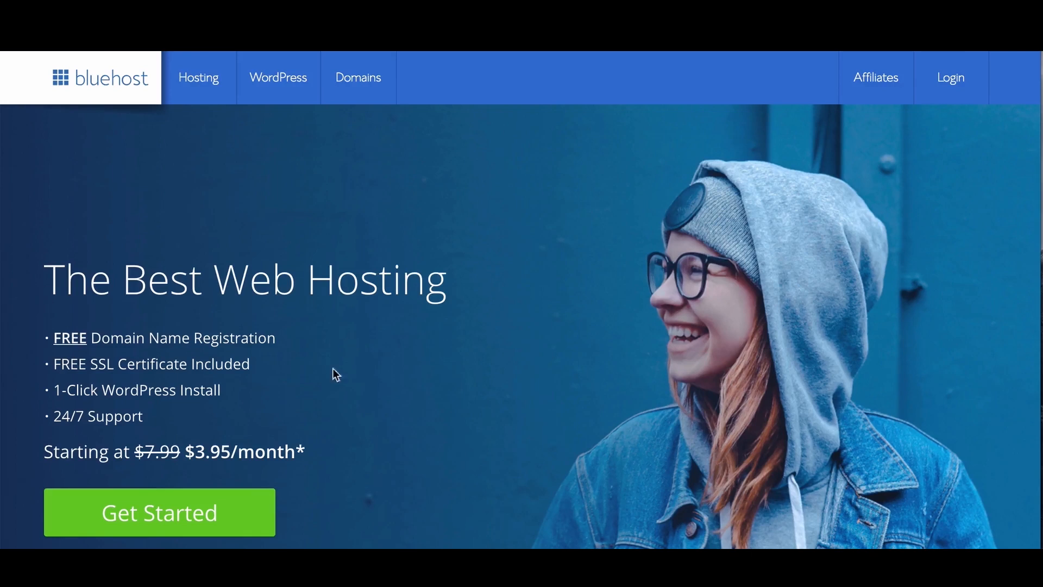
Step: Open Bluehost's hosting plans, compare the three pricing tiers, and select the plus plan
{"action": "left_click", "coordinate": [193, 522]}
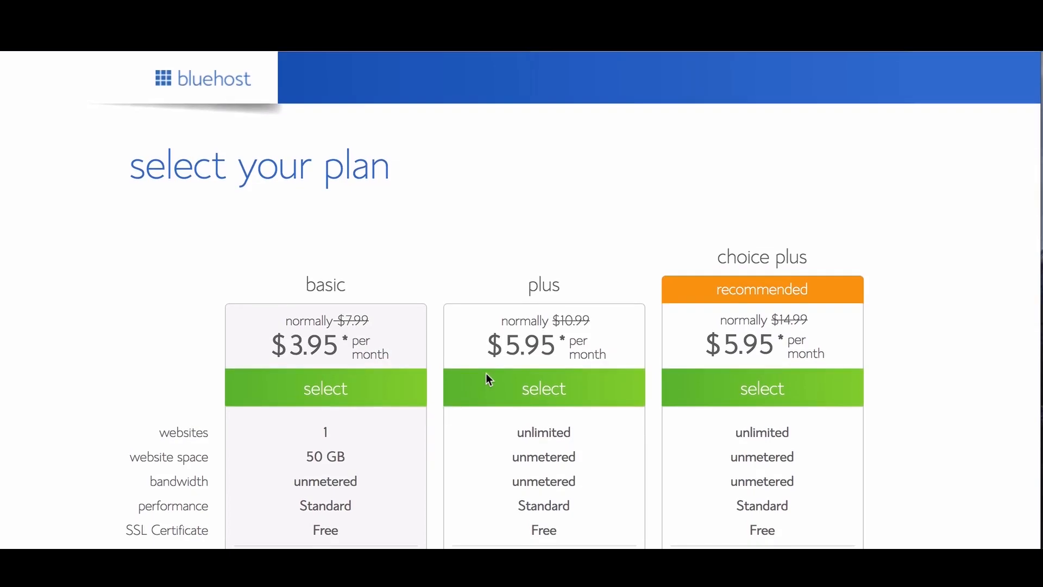
{"action": "scroll", "coordinate": [487, 378], "scroll_direction": "down", "scroll_amount": 3}
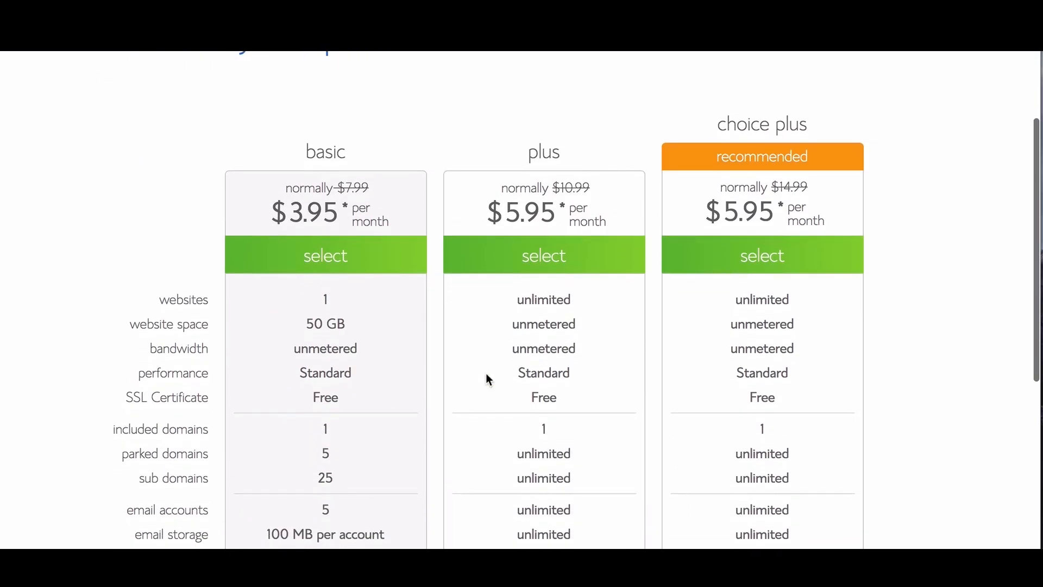
{"action": "scroll", "coordinate": [487, 379], "scroll_direction": "up", "scroll_amount": 3}
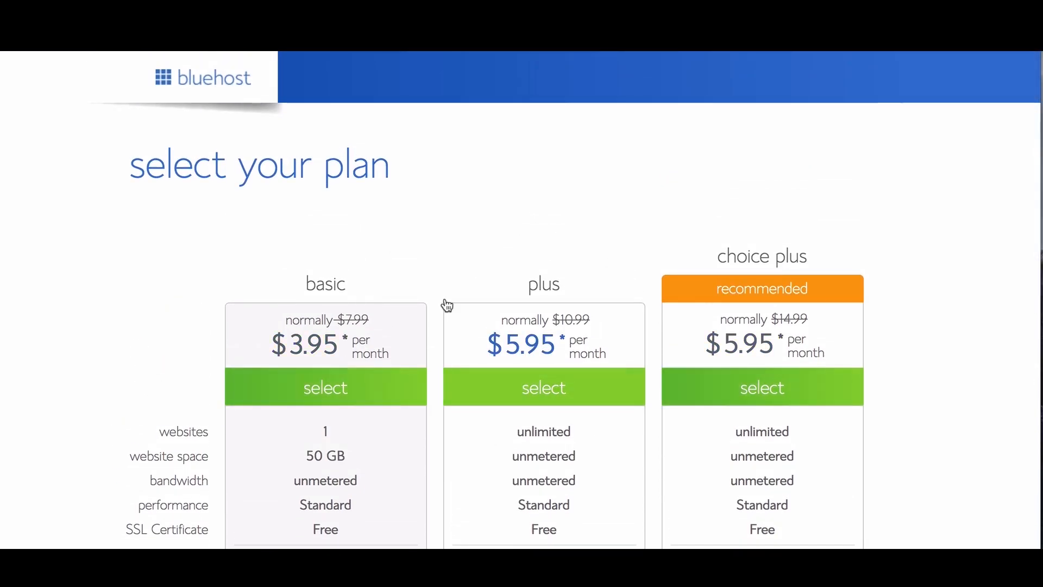
{"action": "scroll", "coordinate": [446, 315], "scroll_direction": "down", "scroll_amount": 2}
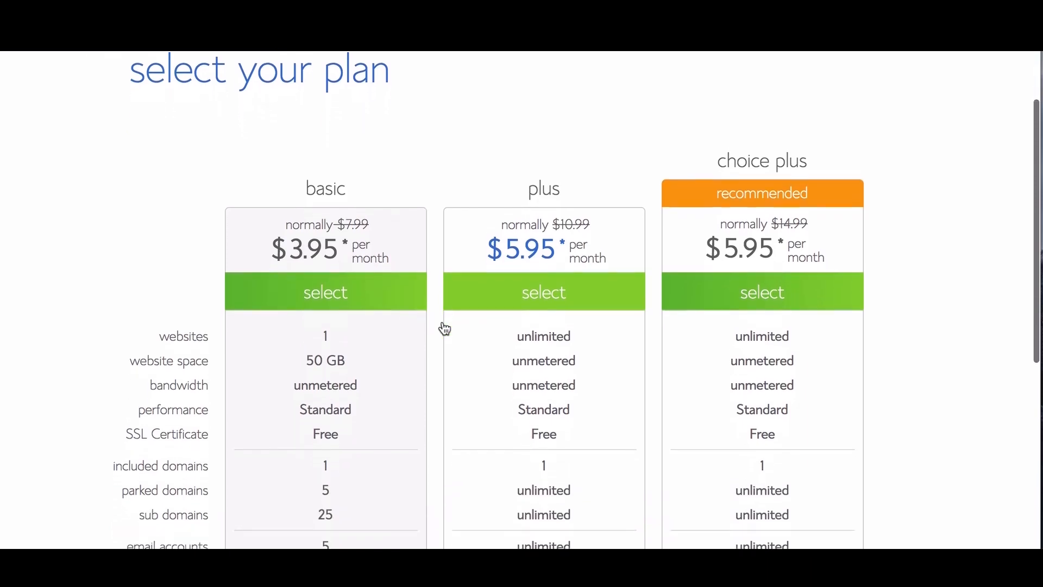
{"action": "scroll", "coordinate": [444, 329], "scroll_direction": "down", "scroll_amount": 2}
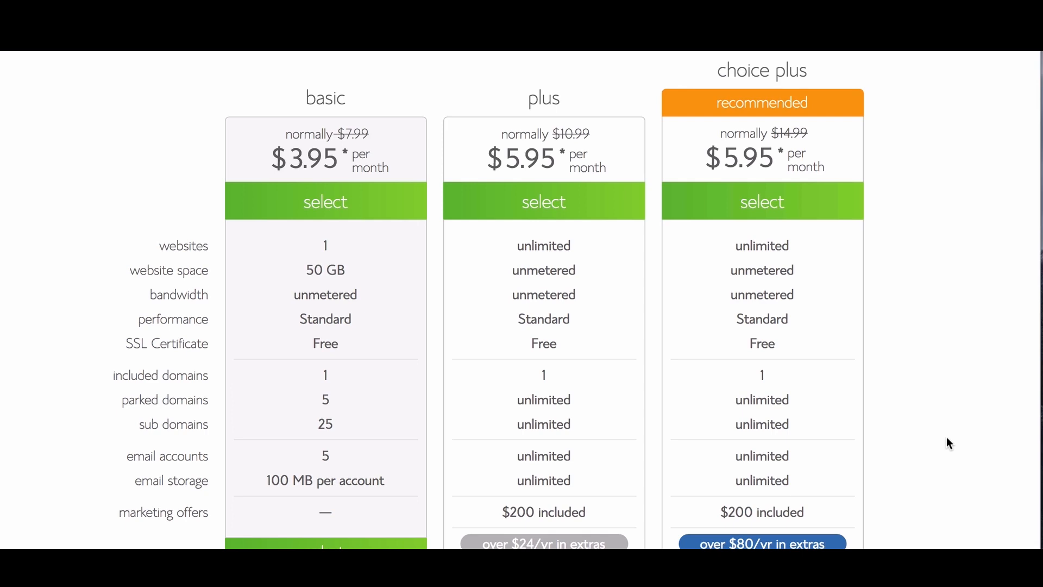
{"action": "scroll", "coordinate": [946, 439], "scroll_direction": "down", "scroll_amount": 2}
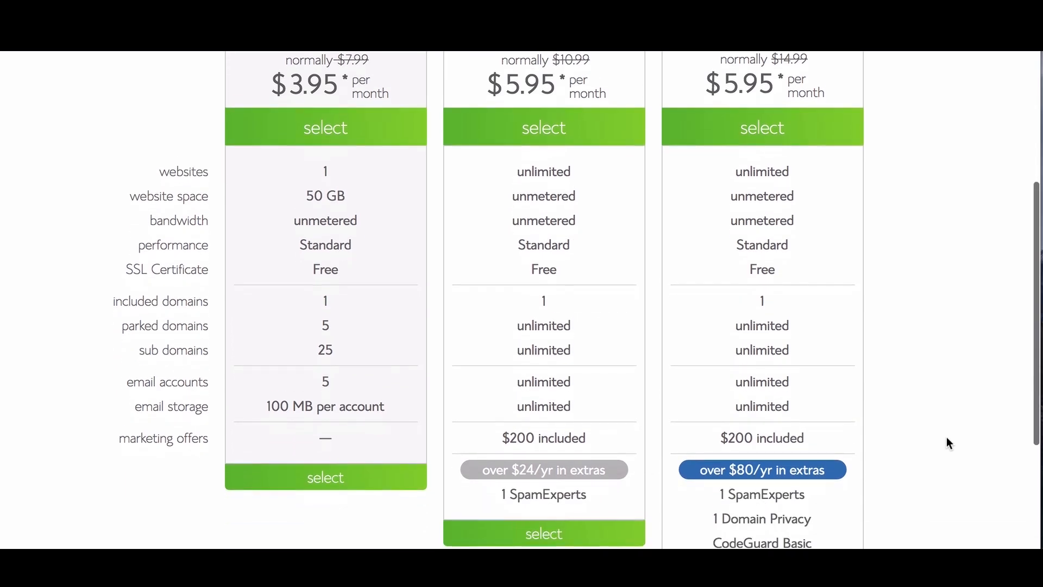
{"action": "scroll", "coordinate": [947, 441], "scroll_direction": "down", "scroll_amount": 1}
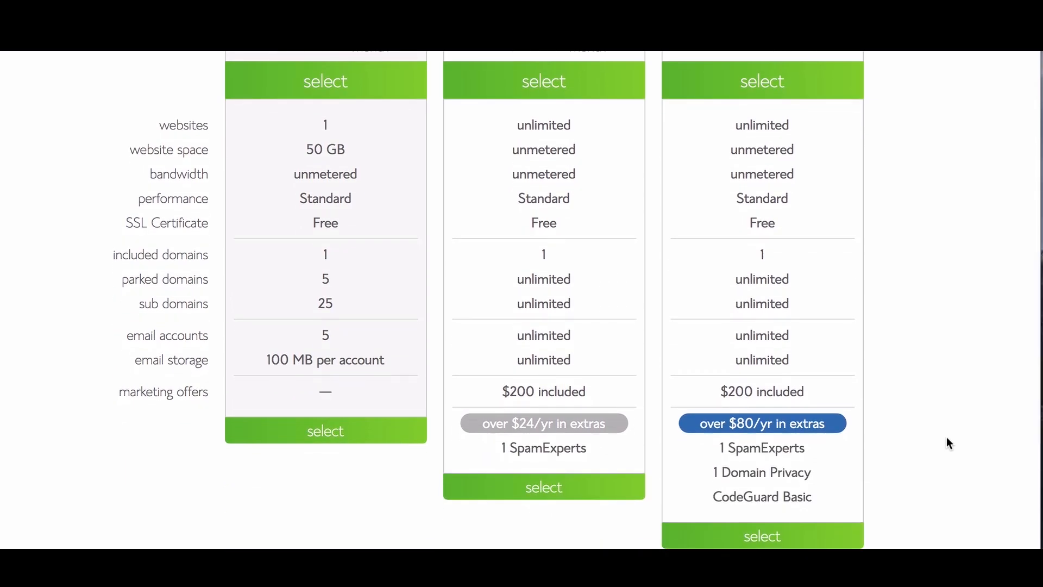
{"action": "scroll", "coordinate": [946, 436], "scroll_direction": "up", "scroll_amount": 3}
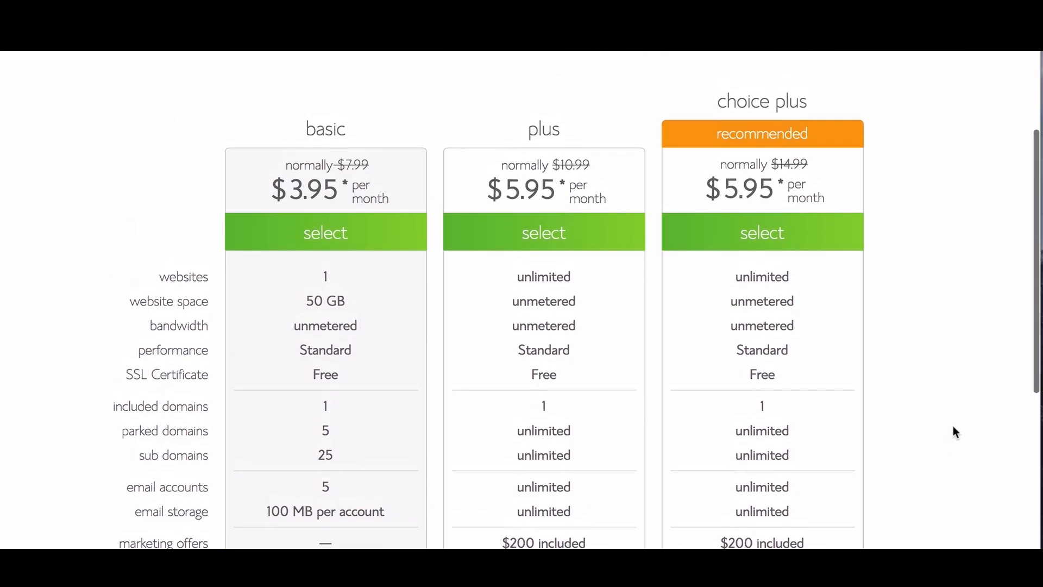
{"action": "scroll", "coordinate": [559, 477], "scroll_direction": "down", "scroll_amount": 3}
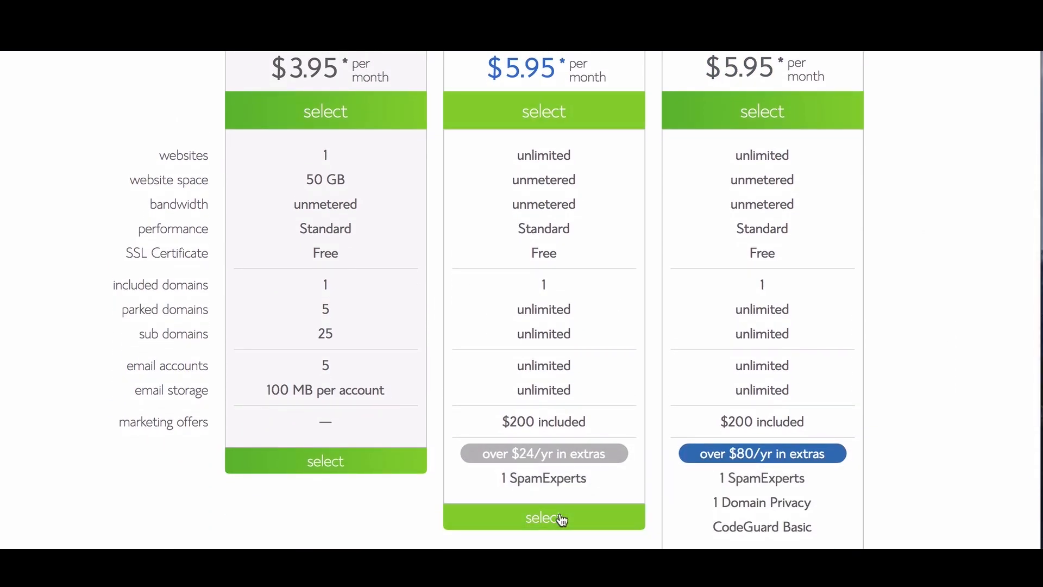
{"action": "left_click", "coordinate": [561, 520]}
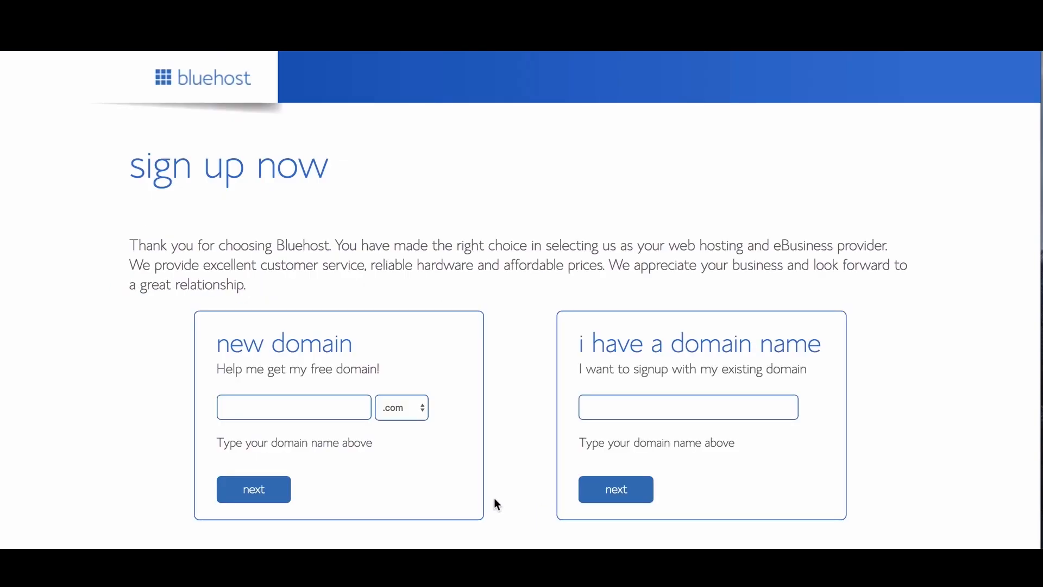
Step: Check the domain ending list keeping .com, then start entering an existing domain name
{"action": "scroll", "coordinate": [494, 504], "scroll_direction": "down", "scroll_amount": 1}
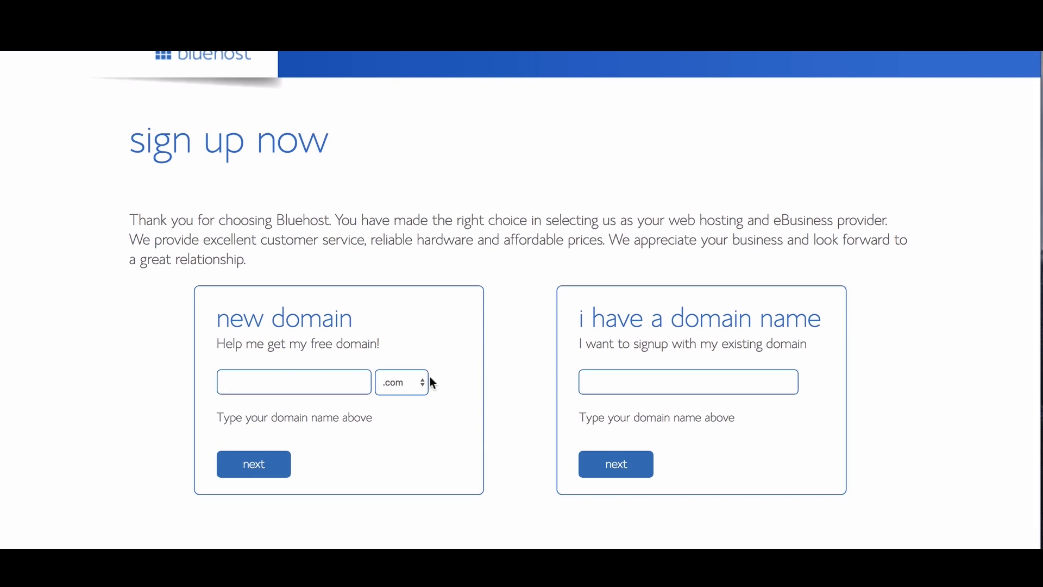
{"action": "left_click", "coordinate": [409, 380]}
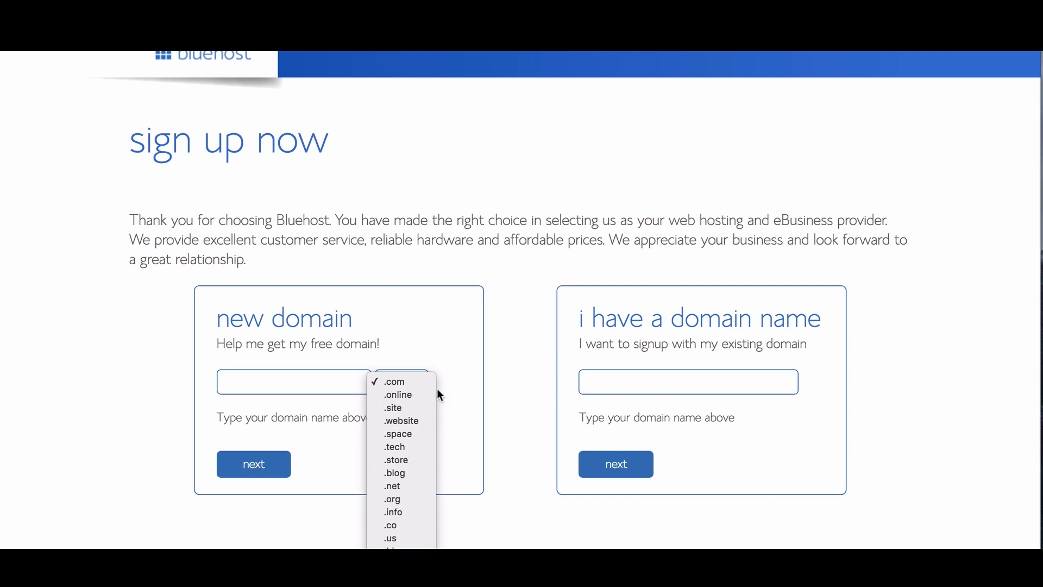
{"action": "left_click", "coordinate": [491, 385]}
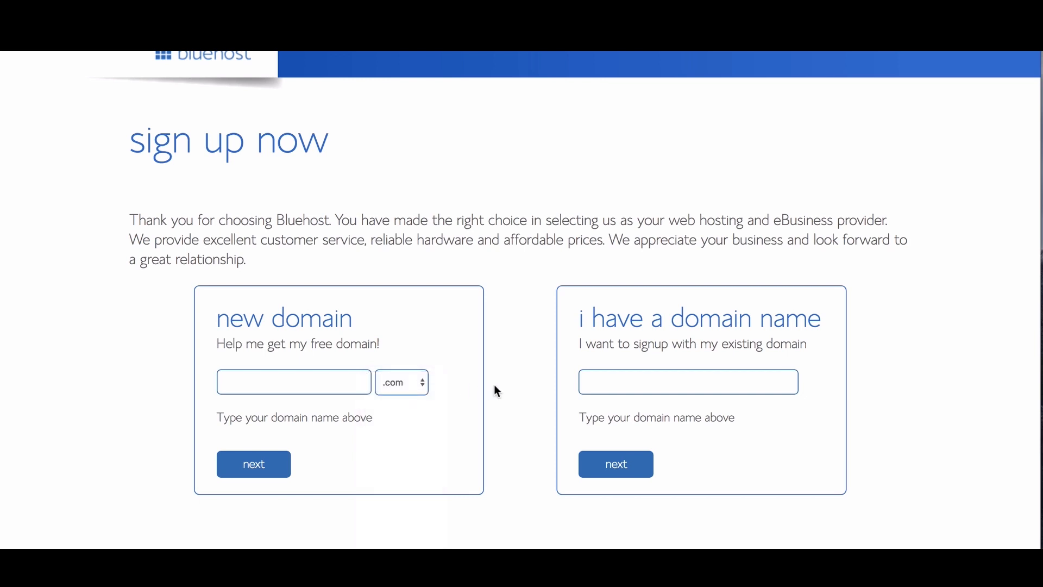
{"action": "left_click", "coordinate": [702, 391]}
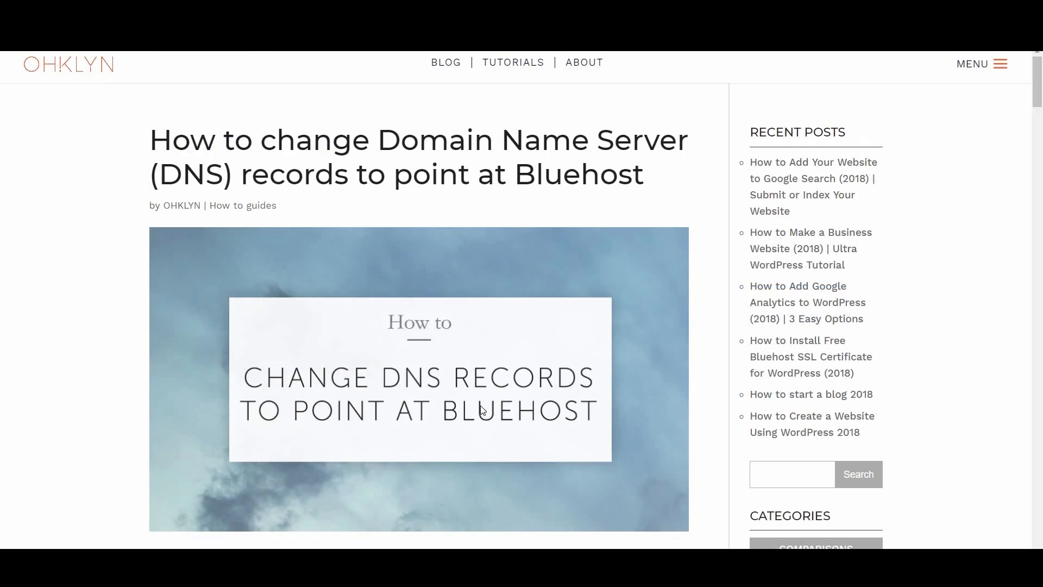
{"action": "scroll", "coordinate": [482, 410], "scroll_direction": "down", "scroll_amount": 7}
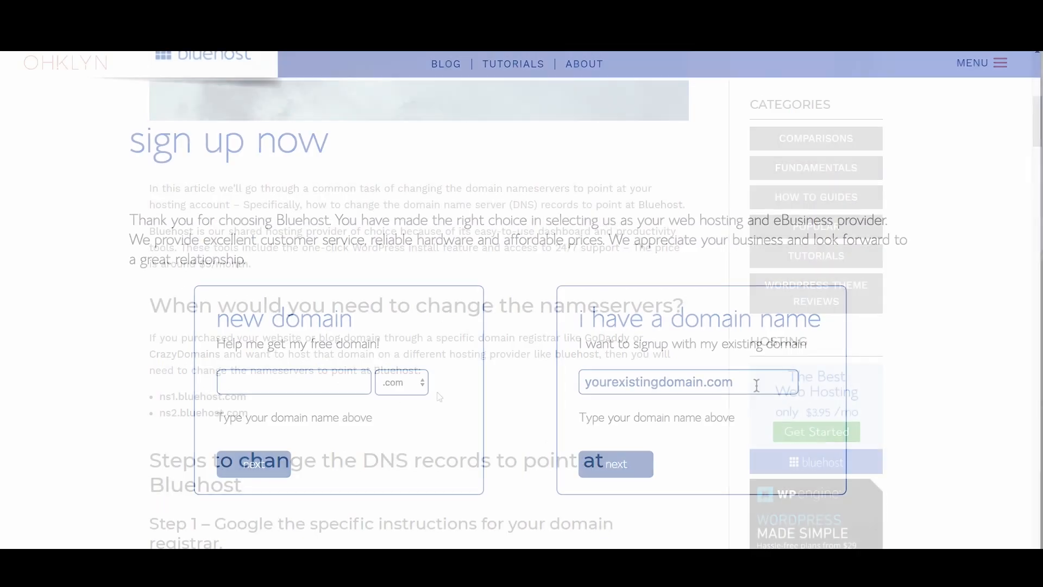
Step: Clear the existing domain and submit the new domain ohklyndev.com with the .com ending
{"action": "triple_click", "coordinate": [756, 385]}
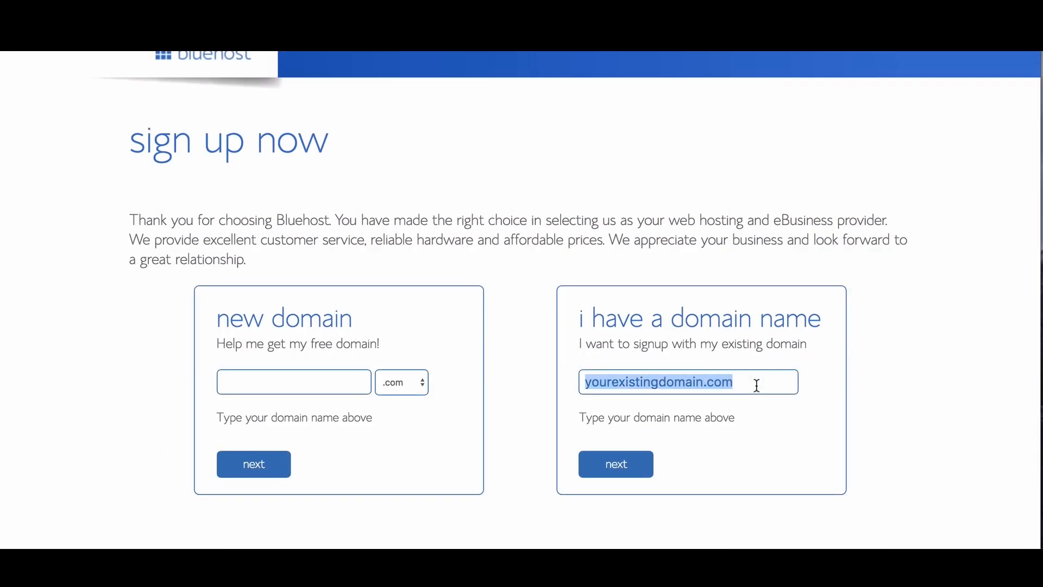
{"action": "key", "text": "BackSpace"}
{"action": "left_click", "coordinate": [275, 384]}
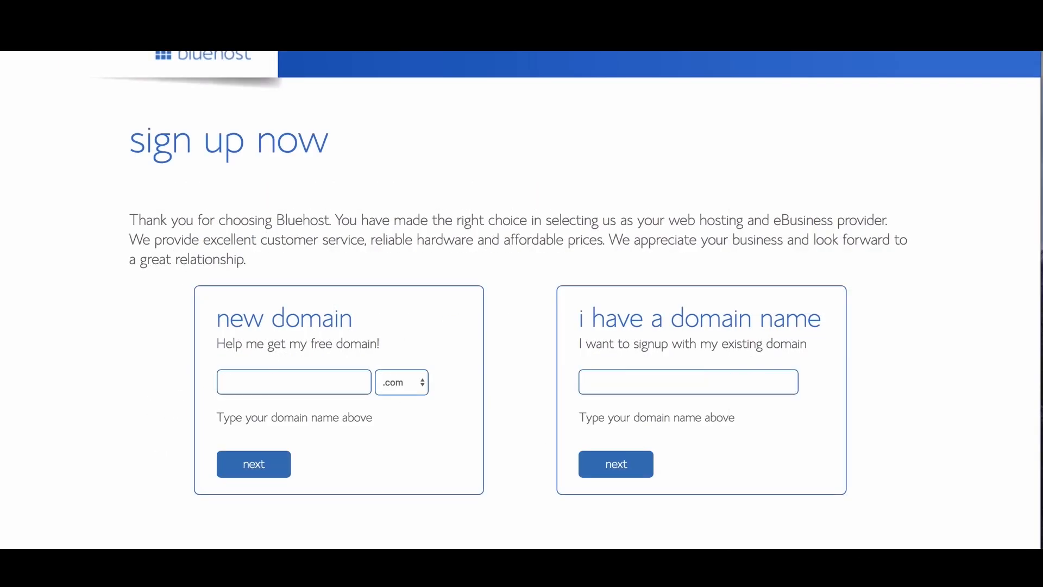
{"action": "type", "text": "ohklyndev"}
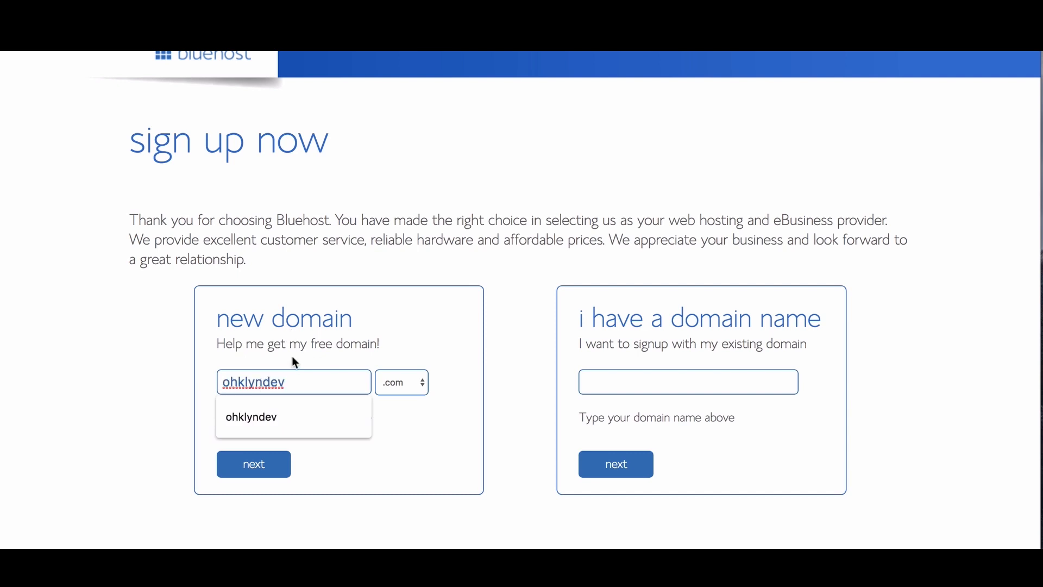
{"action": "left_click", "coordinate": [403, 468]}
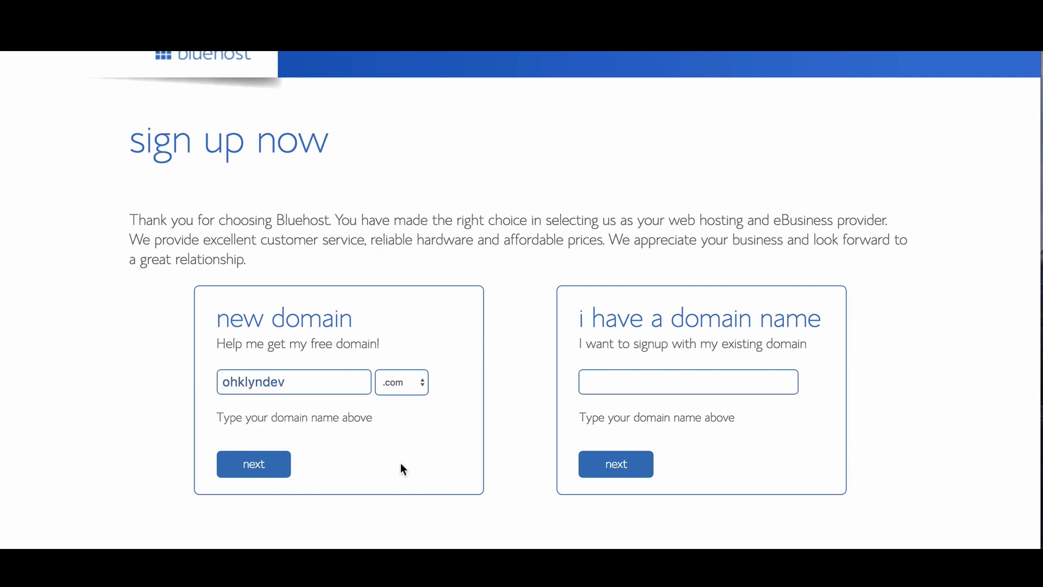
{"action": "left_click", "coordinate": [423, 388]}
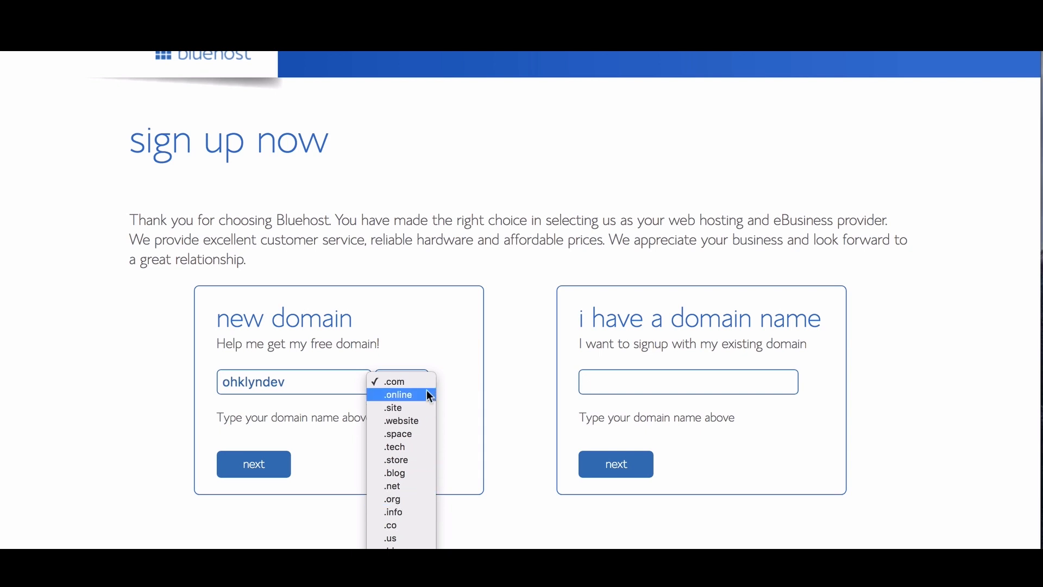
{"action": "left_click", "coordinate": [447, 382]}
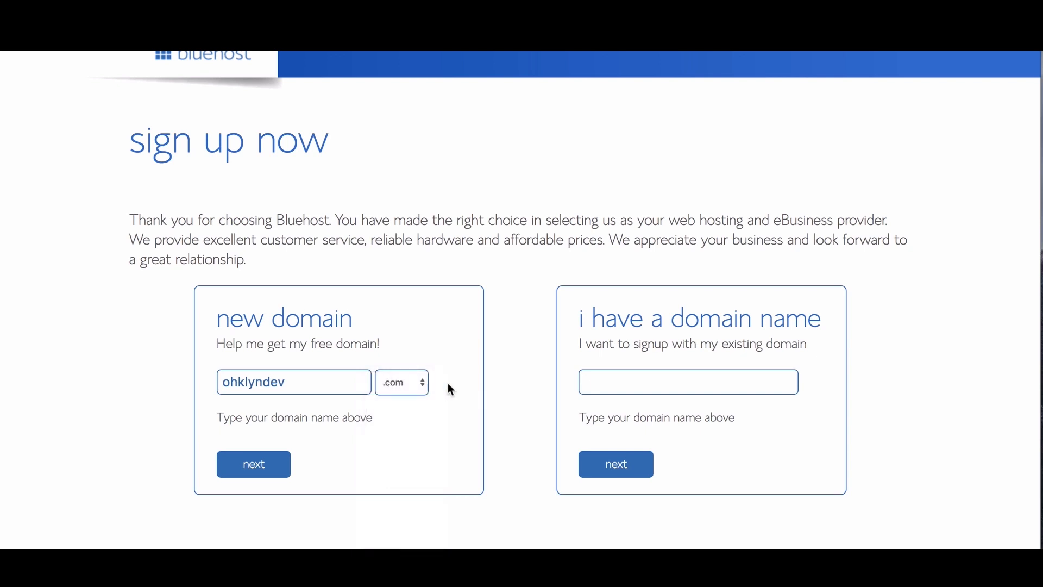
{"action": "left_click", "coordinate": [272, 463]}
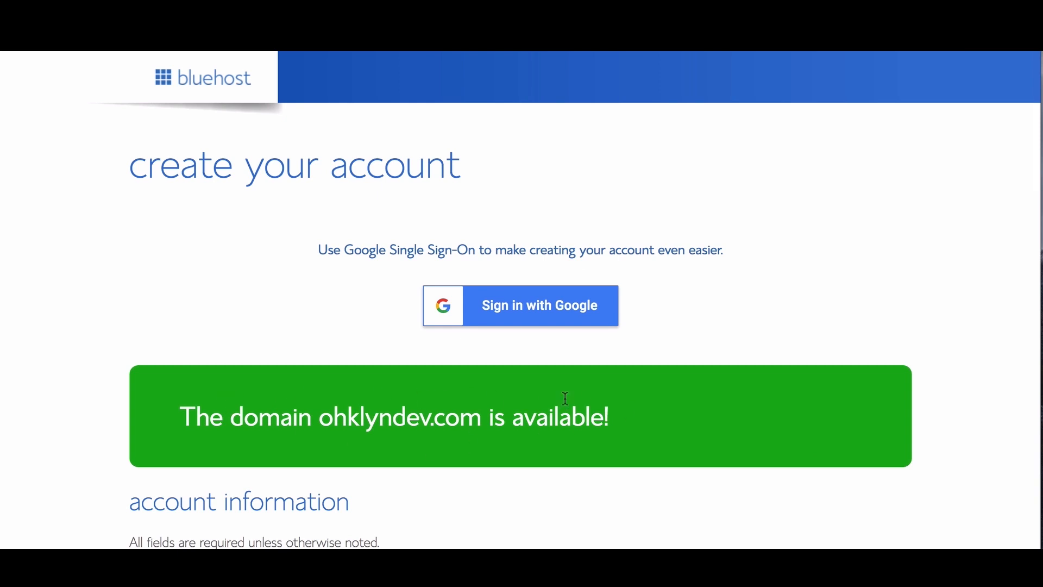
Step: Scroll down to the account information fields on the Bluehost signup form
{"action": "scroll", "coordinate": [565, 398], "scroll_direction": "down", "scroll_amount": 3}
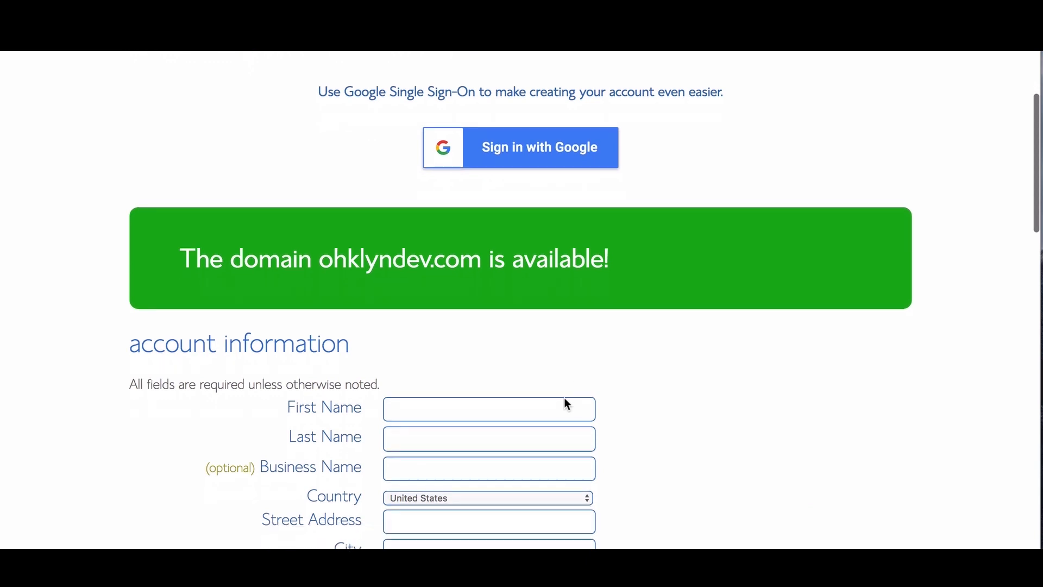
{"action": "scroll", "coordinate": [566, 401], "scroll_direction": "down", "scroll_amount": 4}
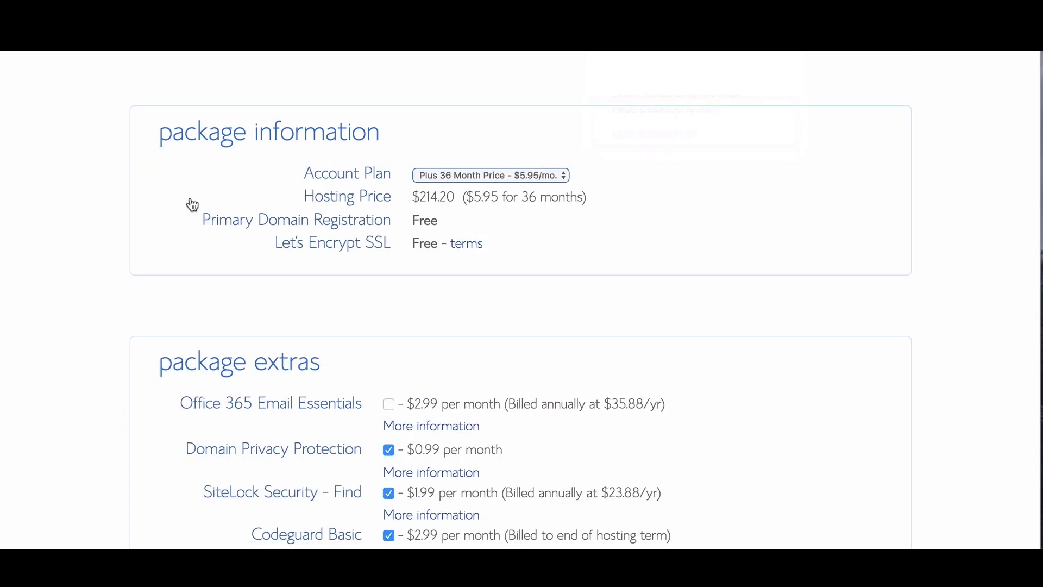
Step: Choose the Plus 12 Month plan and uncheck the SiteLock Security and Codeguard Basic extras
{"action": "left_click", "coordinate": [543, 175]}
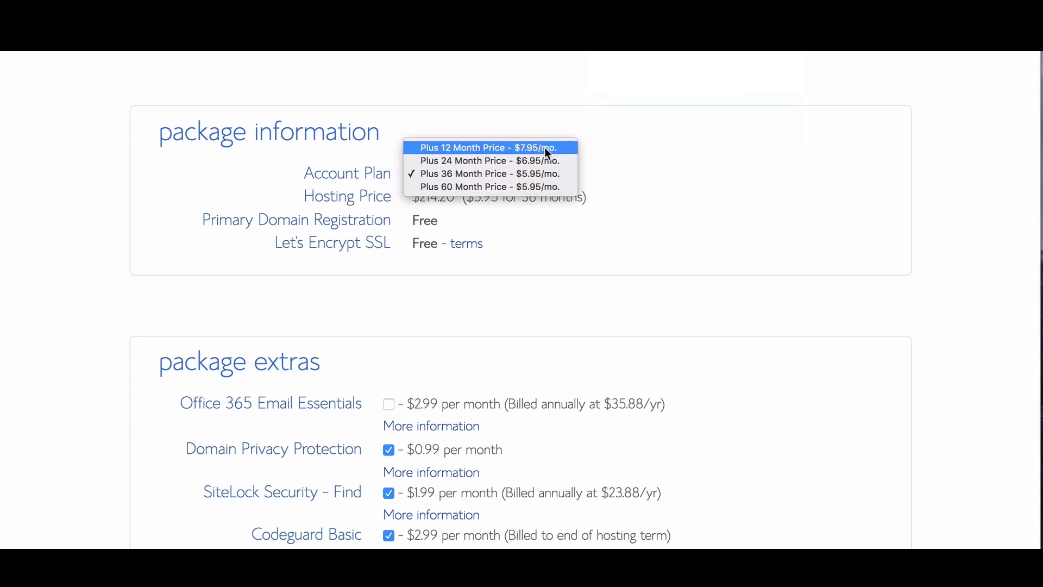
{"action": "left_click", "coordinate": [547, 152]}
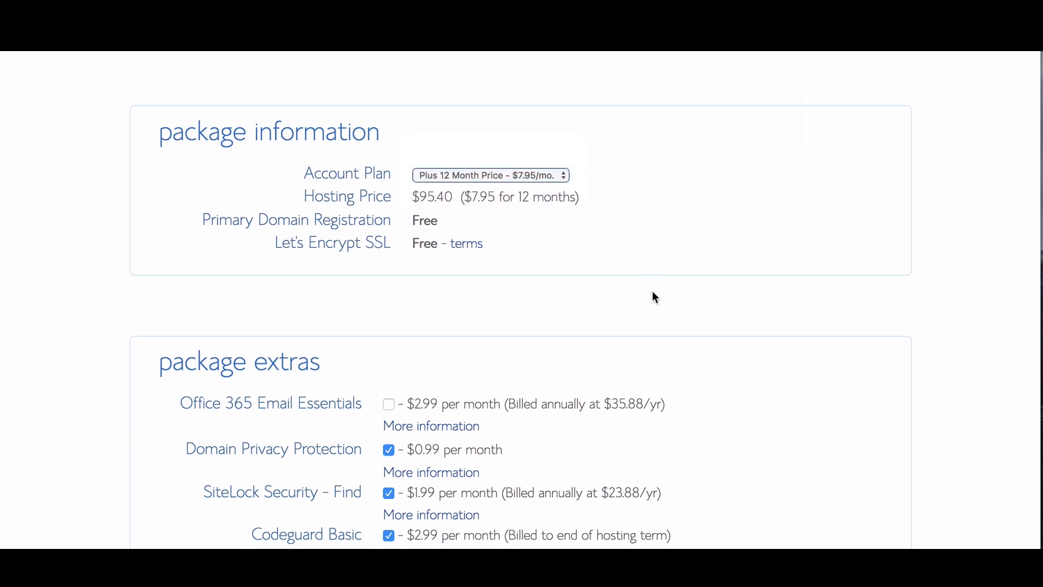
{"action": "scroll", "coordinate": [650, 291], "scroll_direction": "down", "scroll_amount": 1}
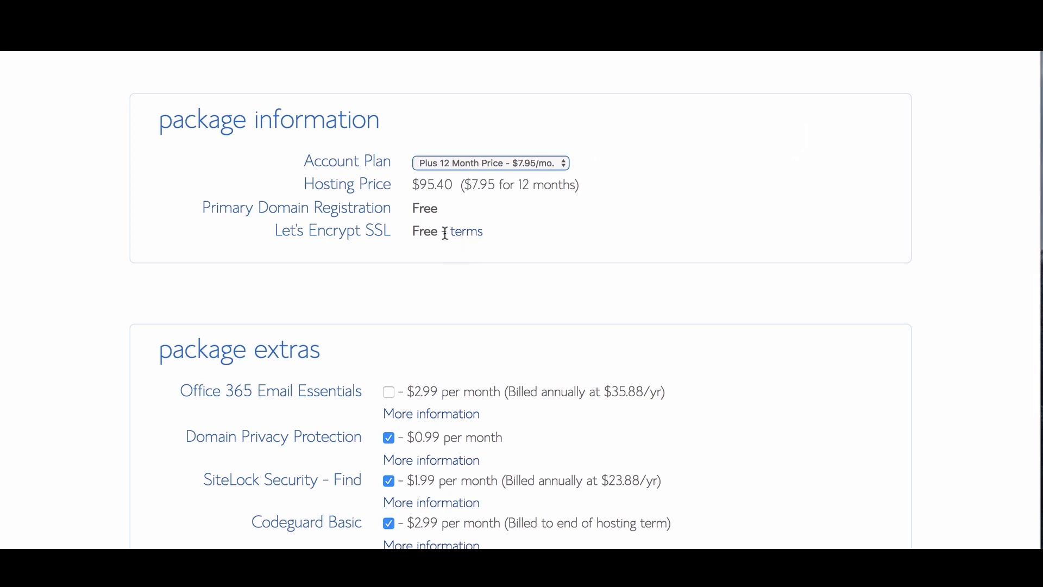
{"action": "scroll", "coordinate": [709, 305], "scroll_direction": "down", "scroll_amount": 2}
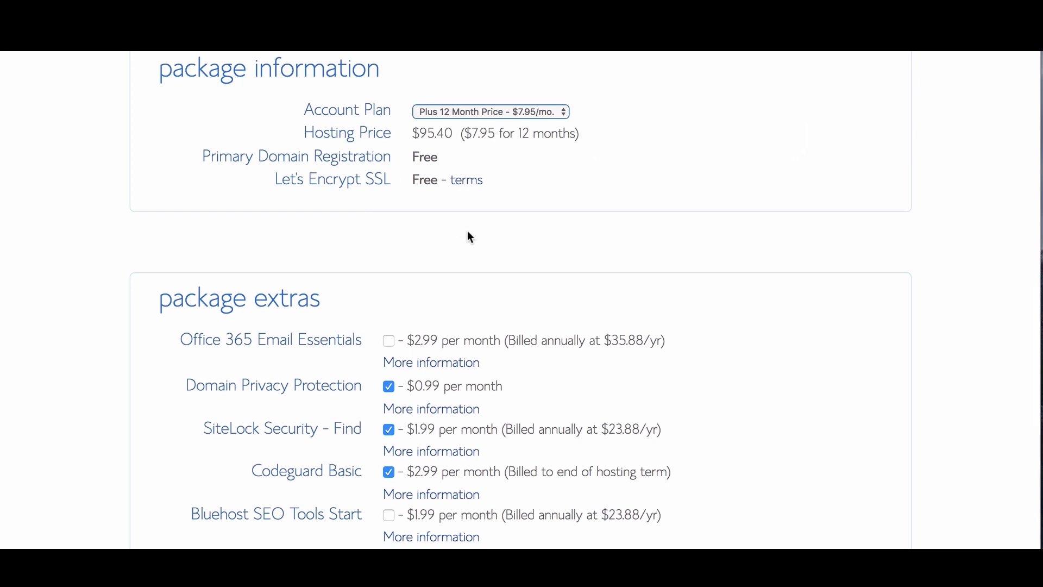
{"action": "scroll", "coordinate": [467, 231], "scroll_direction": "down", "scroll_amount": 5}
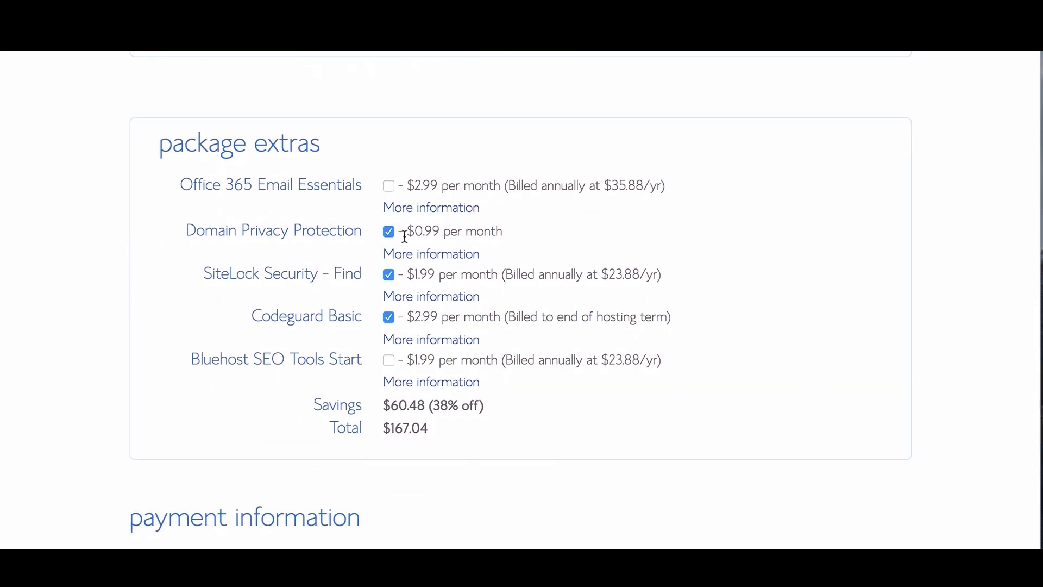
{"action": "left_click", "coordinate": [388, 277]}
{"action": "left_click", "coordinate": [388, 317]}
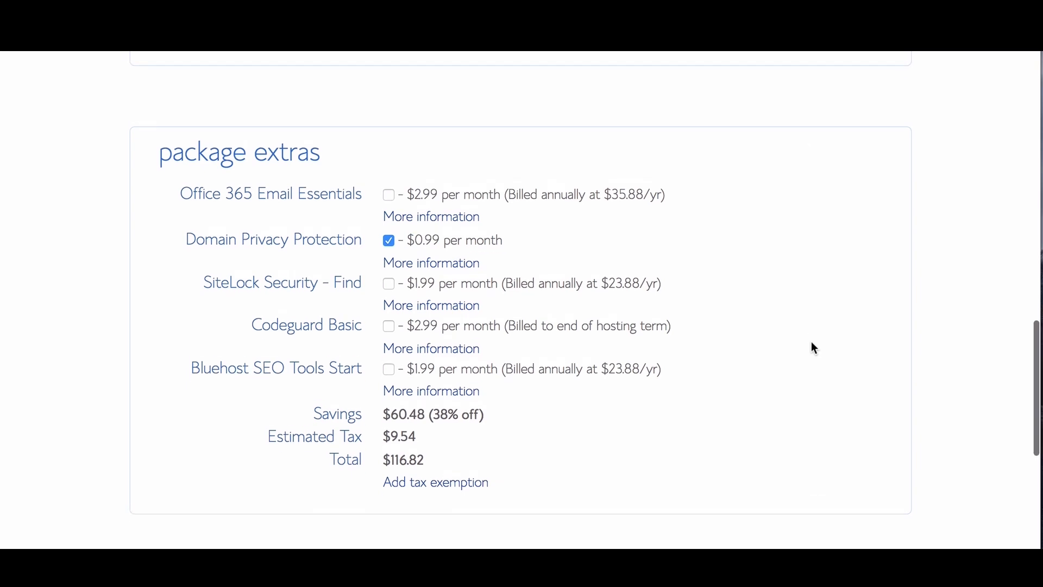
Step: Enter the credit card details in payment information and submit the hosting order
{"action": "scroll", "coordinate": [811, 348], "scroll_direction": "down", "scroll_amount": 3}
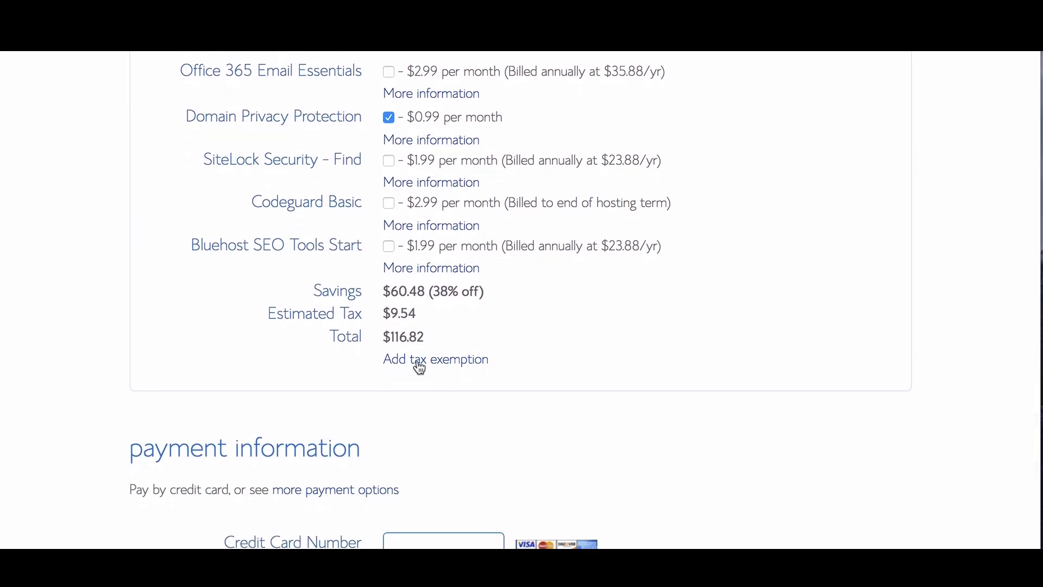
{"action": "scroll", "coordinate": [638, 412], "scroll_direction": "down", "scroll_amount": 1}
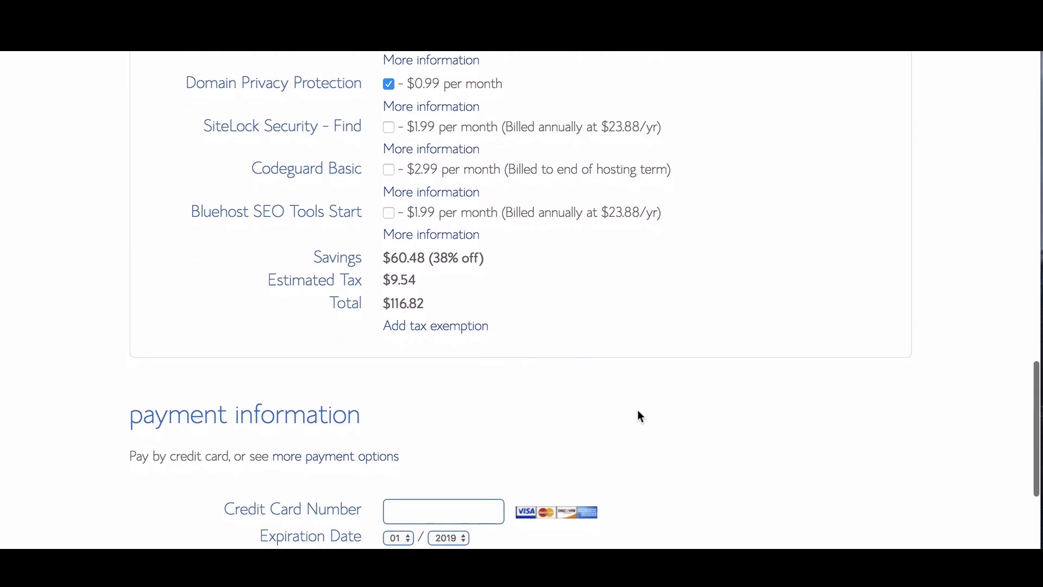
{"action": "scroll", "coordinate": [639, 413], "scroll_direction": "down", "scroll_amount": 6}
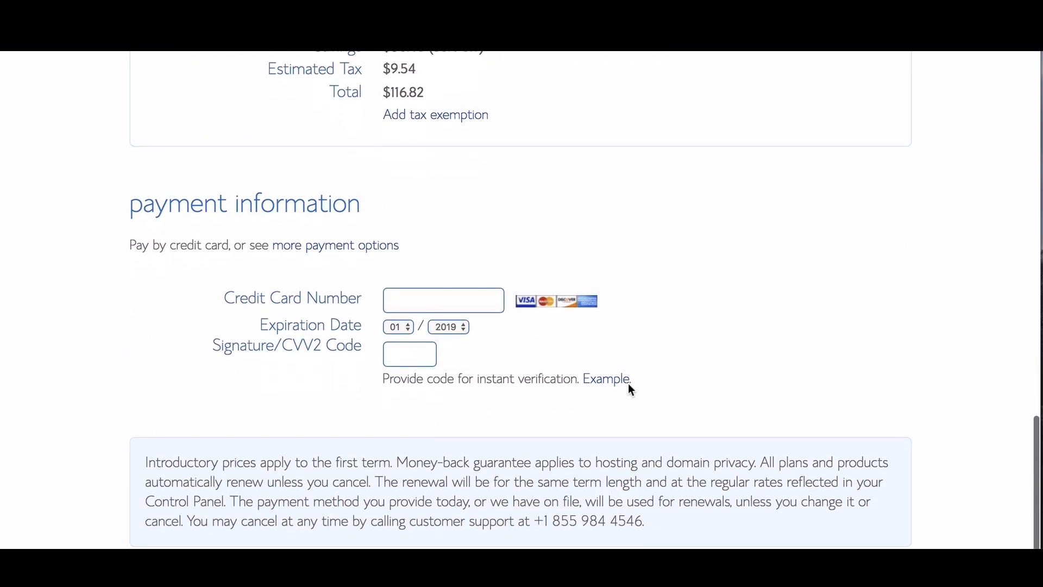
{"action": "scroll", "coordinate": [588, 379], "scroll_direction": "down", "scroll_amount": 2}
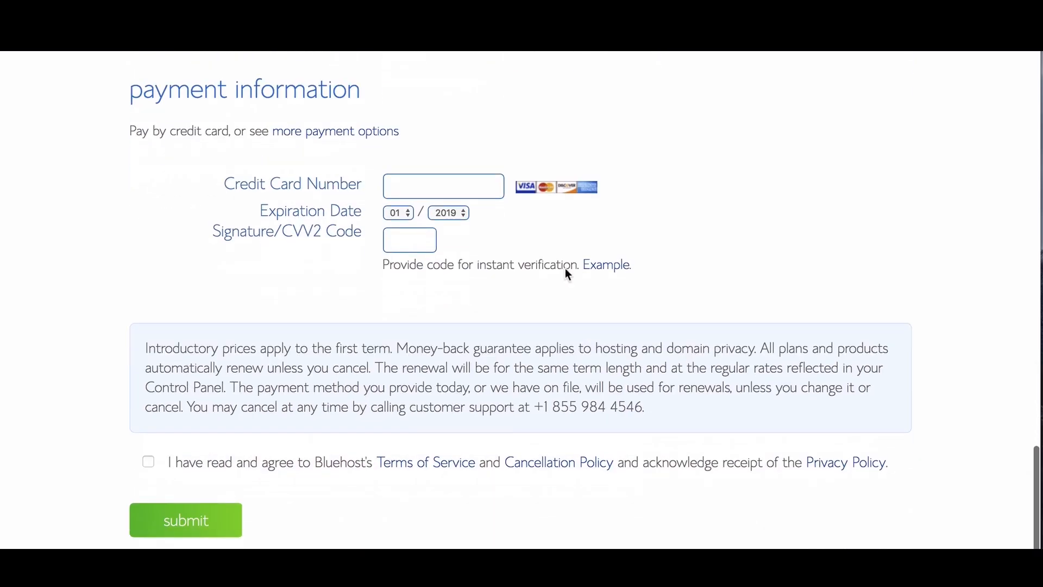
{"action": "left_click", "coordinate": [427, 187]}
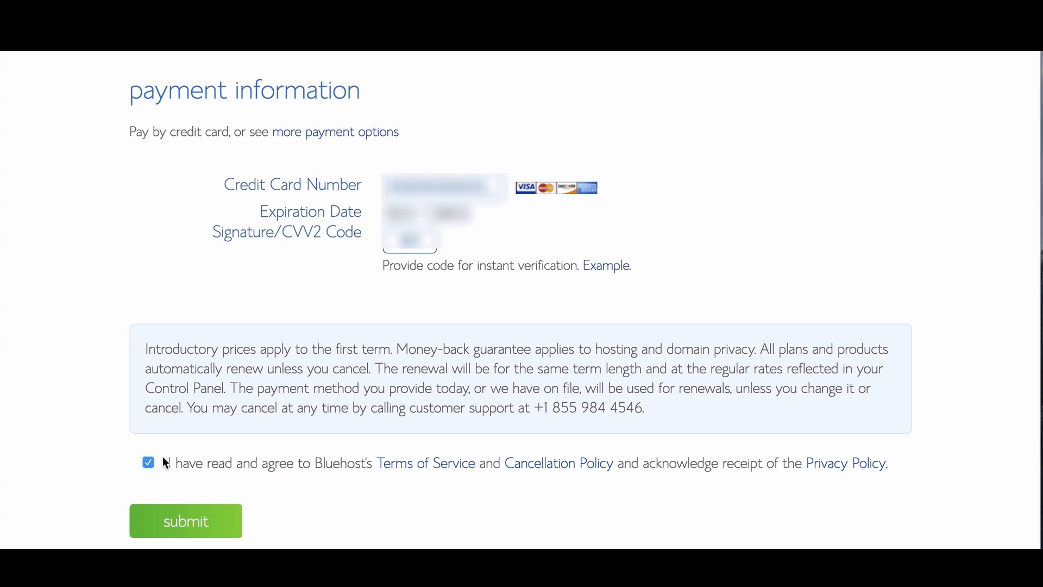
{"action": "left_click", "coordinate": [203, 523]}
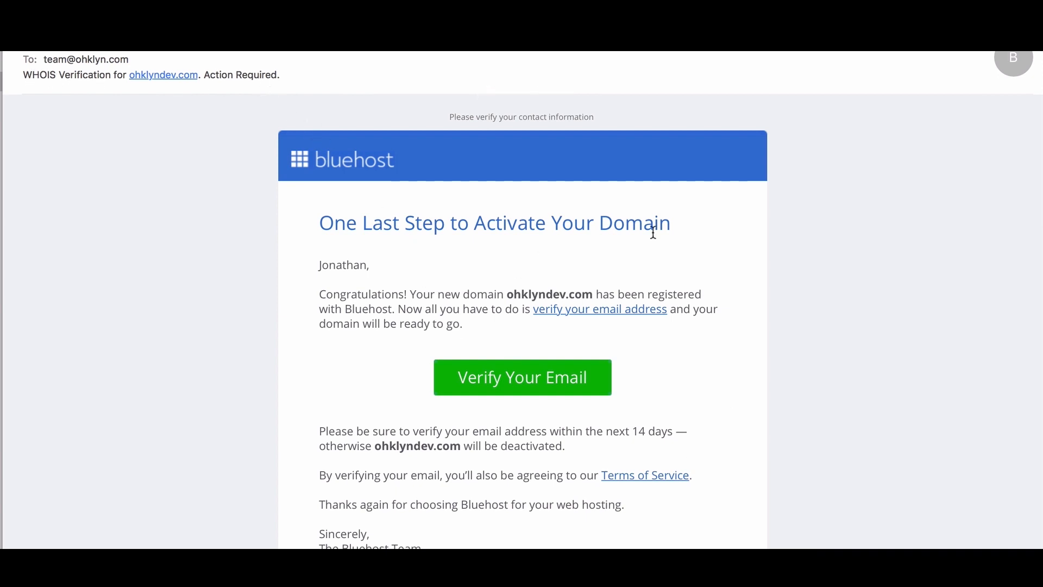
Step: Verify the domain contact e-mail, then follow the Bluehost welcome e-mail to the Set password page
{"action": "left_click", "coordinate": [525, 381]}
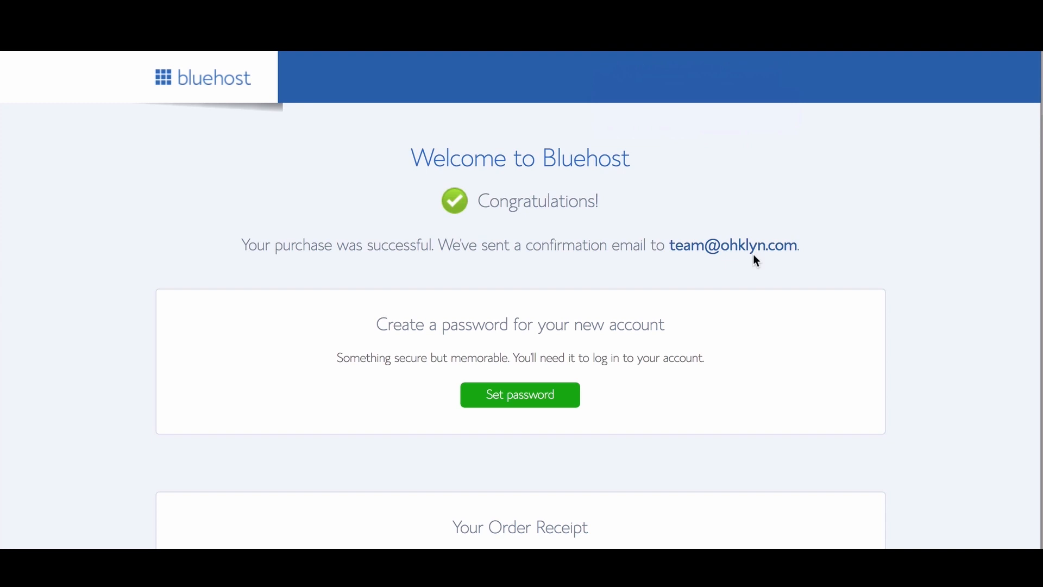
{"action": "left_click", "coordinate": [605, 27]}
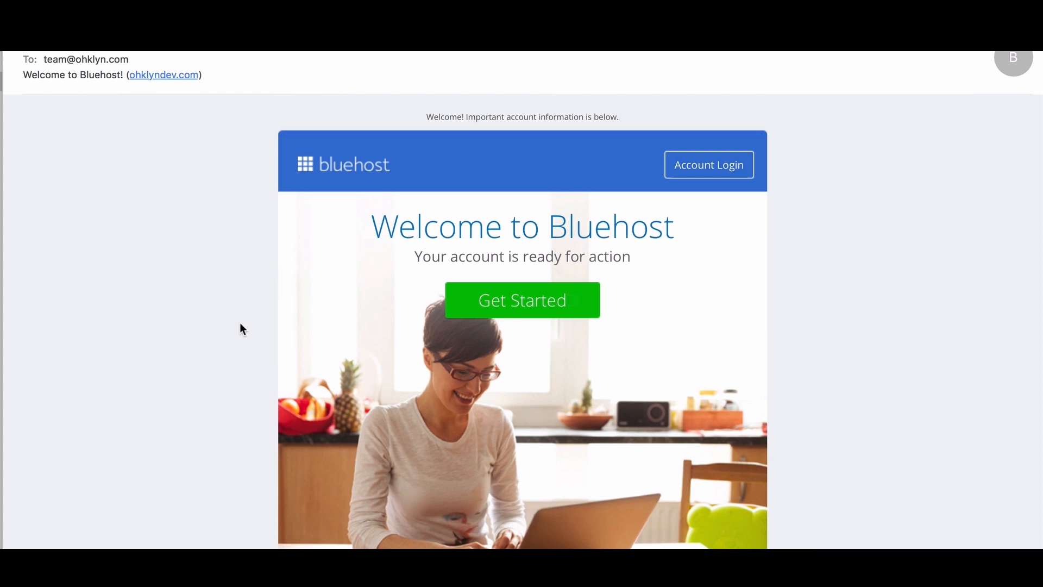
{"action": "left_click", "coordinate": [527, 306]}
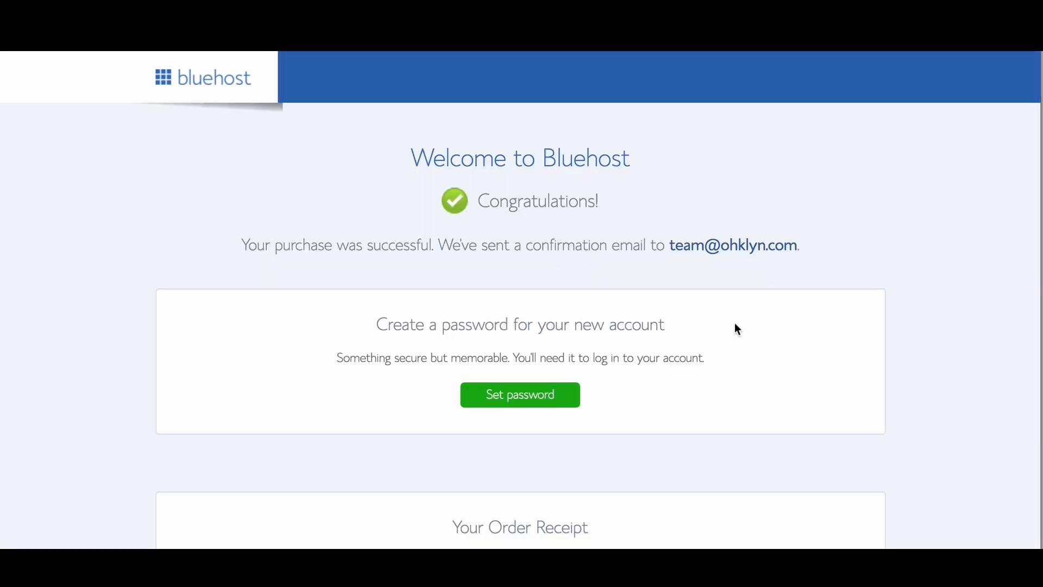
{"action": "left_click", "coordinate": [526, 395]}
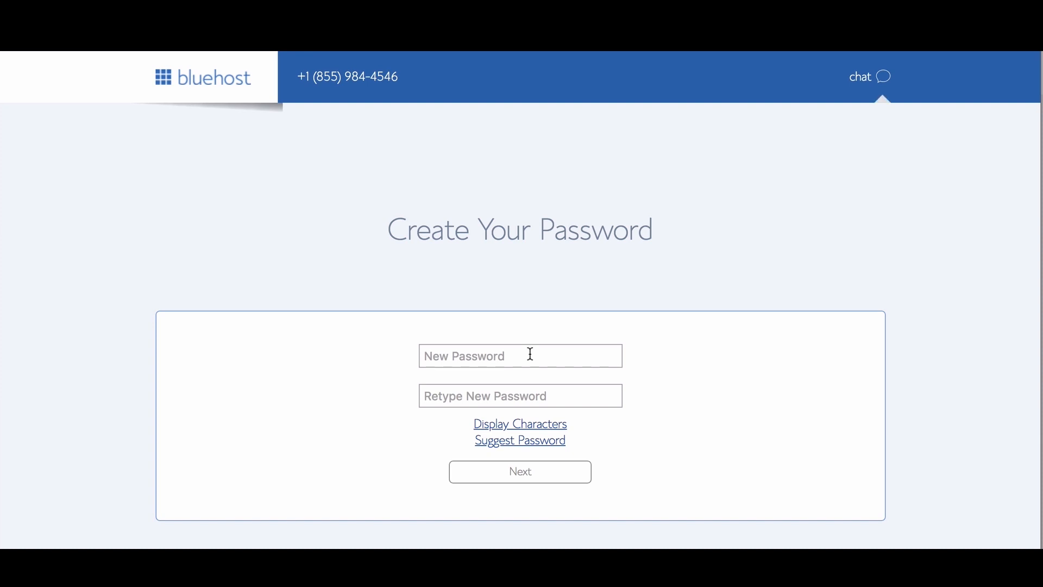
Step: Generate a suggested strong password, agree to the Privacy Policy and Terms, and log in
{"action": "left_click", "coordinate": [531, 353]}
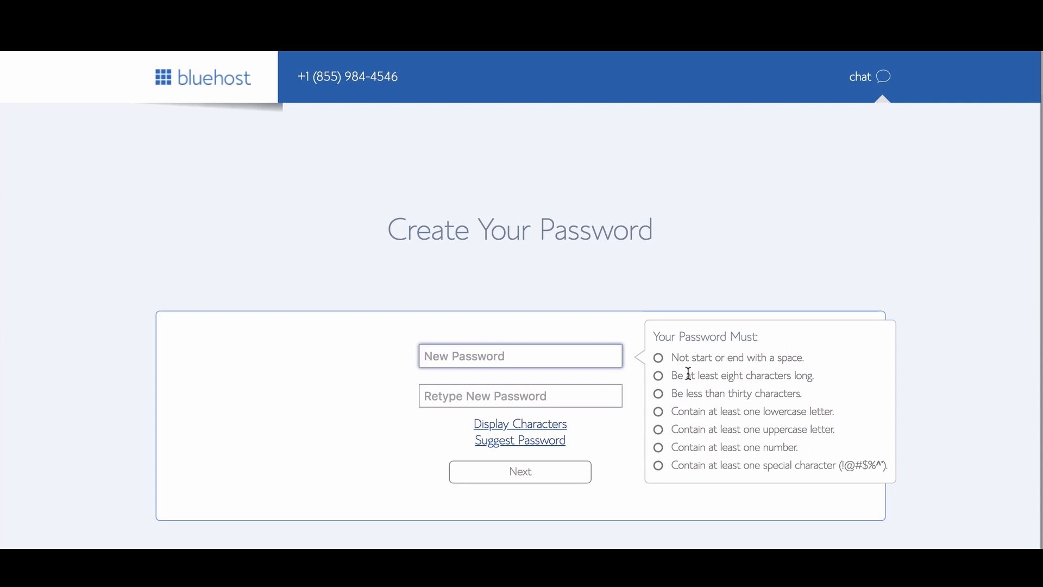
{"action": "left_click", "coordinate": [548, 444]}
{"action": "left_click", "coordinate": [549, 445]}
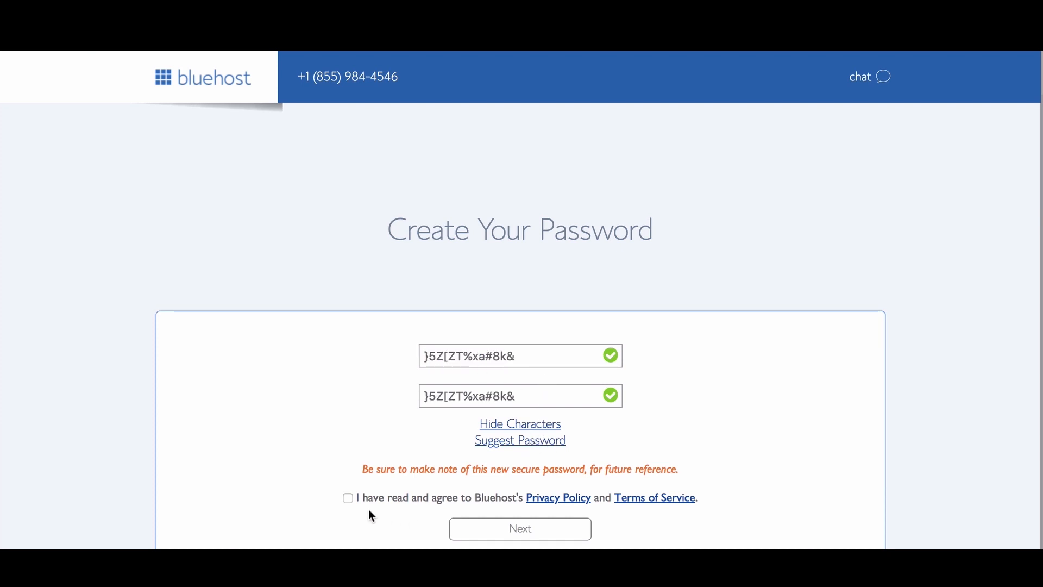
{"action": "left_click", "coordinate": [348, 498]}
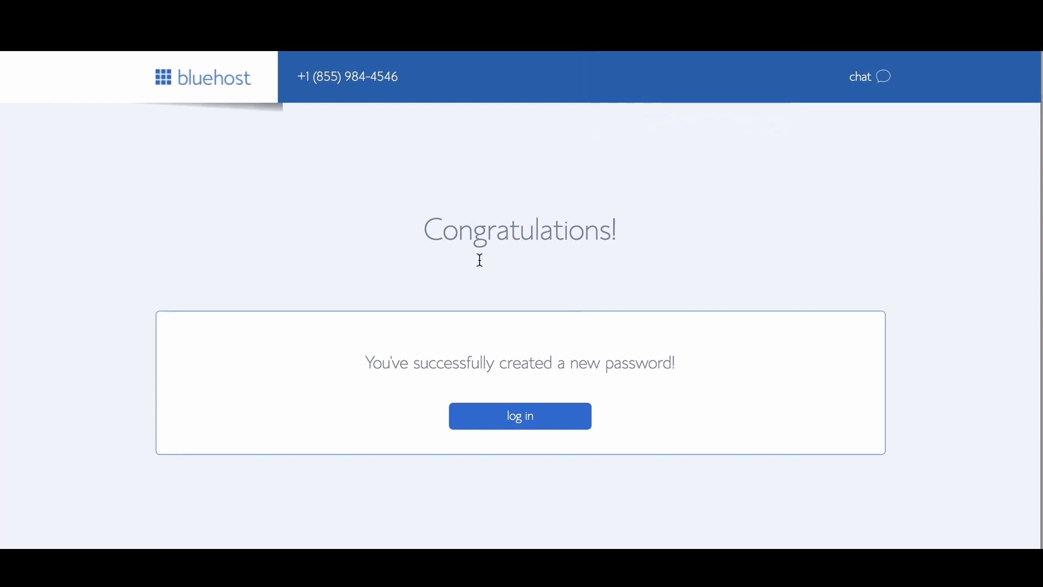
{"action": "left_click", "coordinate": [517, 426]}
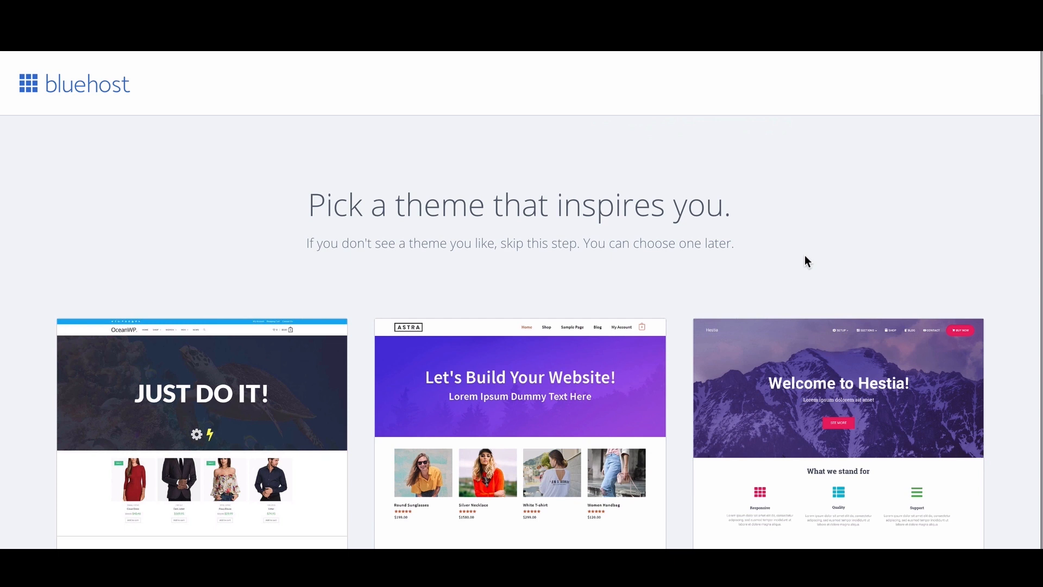
Step: Scroll past the OceanWP, Astra and Hestia theme cards and choose Skip this step
{"action": "left_click_drag", "start_coordinate": [305, 244], "coordinate": [736, 243]}
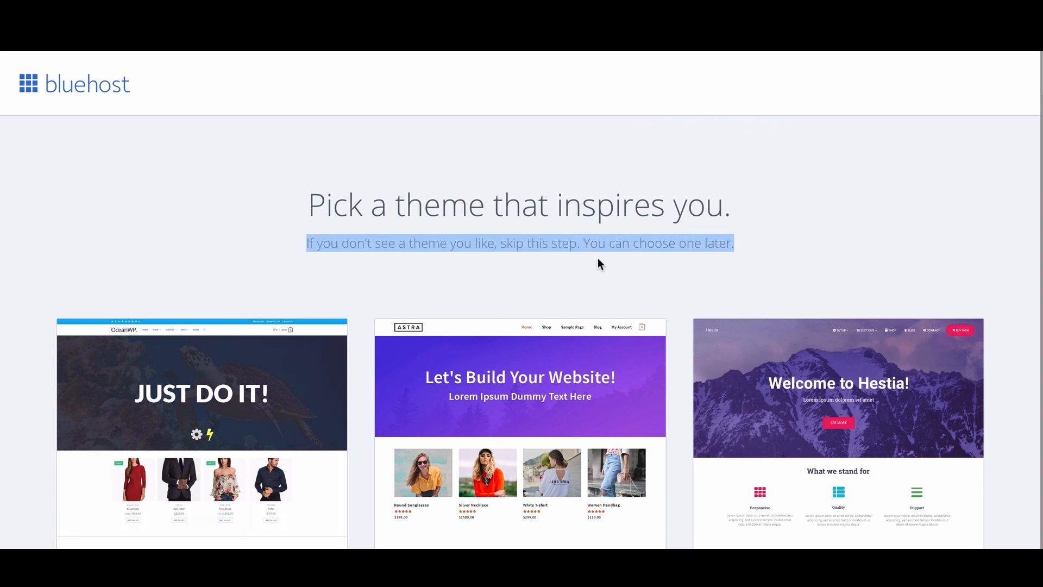
{"action": "left_click", "coordinate": [843, 257]}
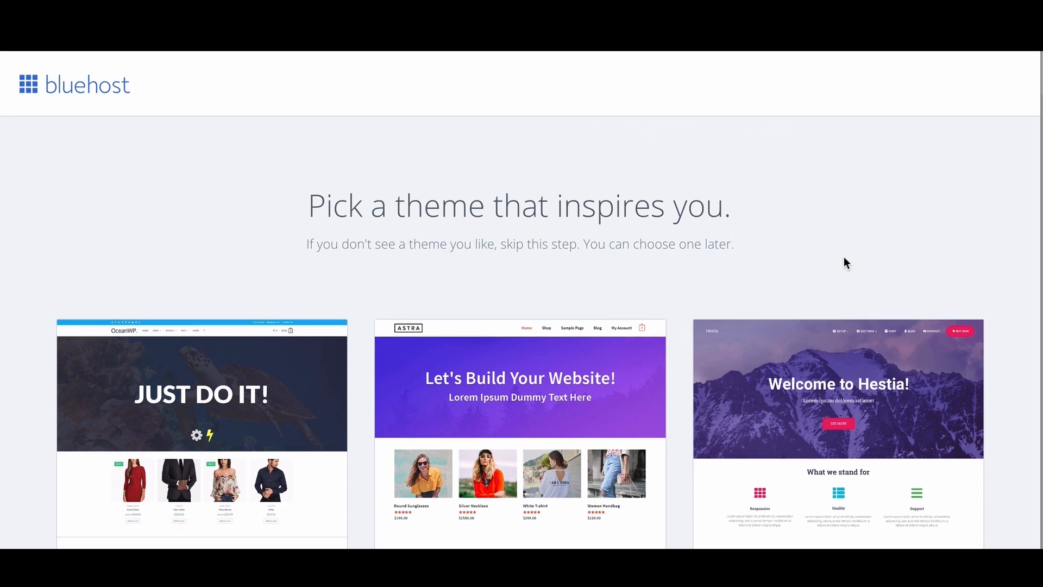
{"action": "scroll", "coordinate": [844, 257], "scroll_direction": "down", "scroll_amount": 2}
{"action": "scroll", "coordinate": [838, 283], "scroll_direction": "down", "scroll_amount": 4}
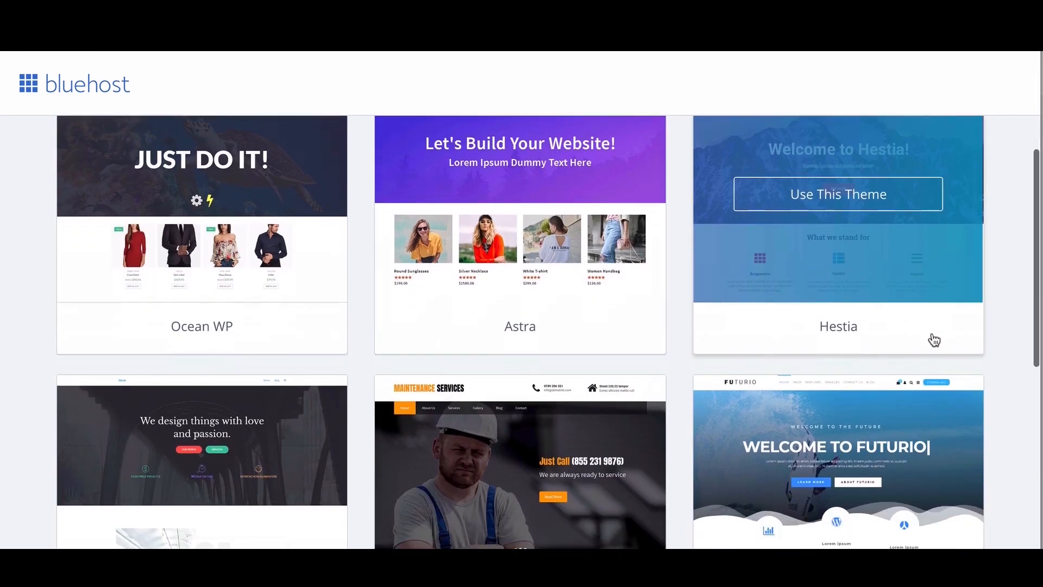
{"action": "scroll", "coordinate": [931, 332], "scroll_direction": "down", "scroll_amount": 7}
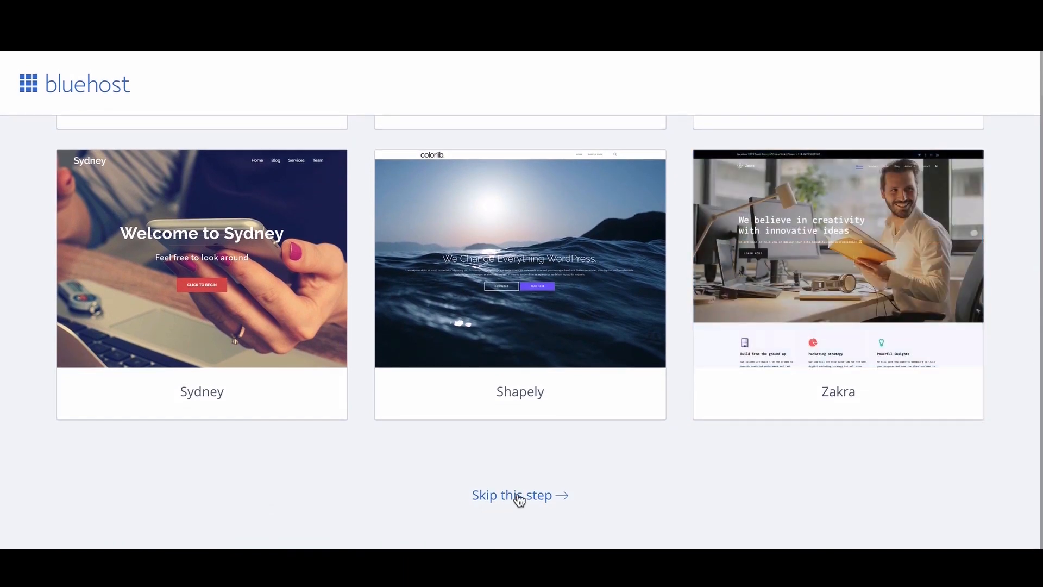
{"action": "left_click", "coordinate": [519, 495]}
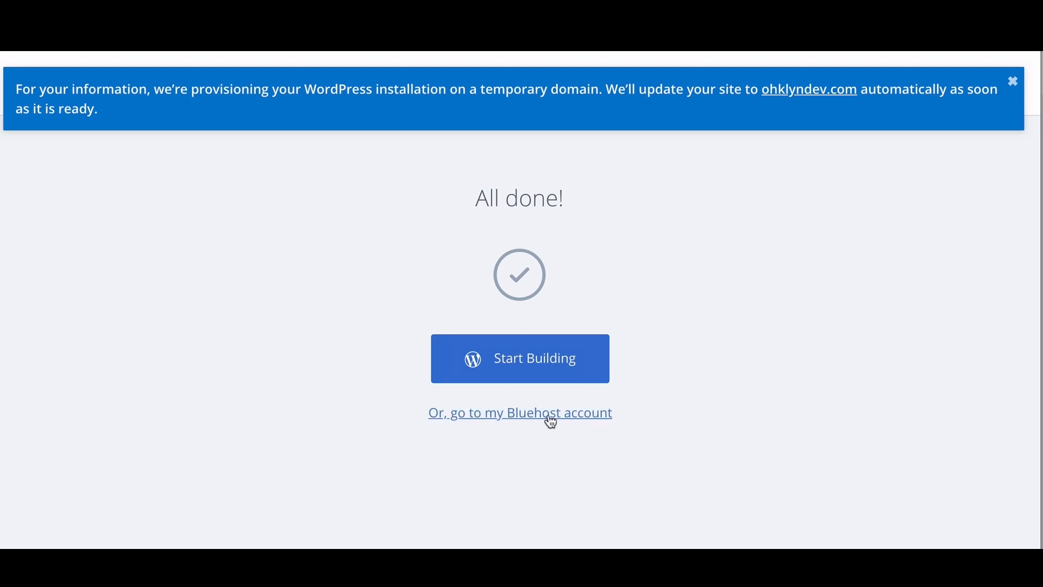
Step: Open the Start Building link in a new tab and switch to it
{"action": "right_click", "coordinate": [523, 365]}
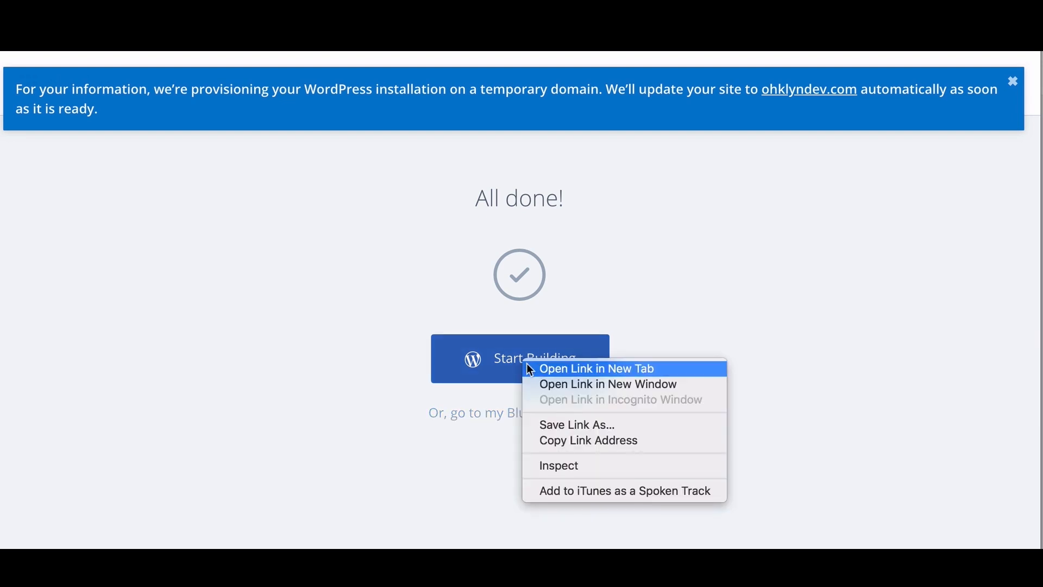
{"action": "left_click", "coordinate": [527, 368]}
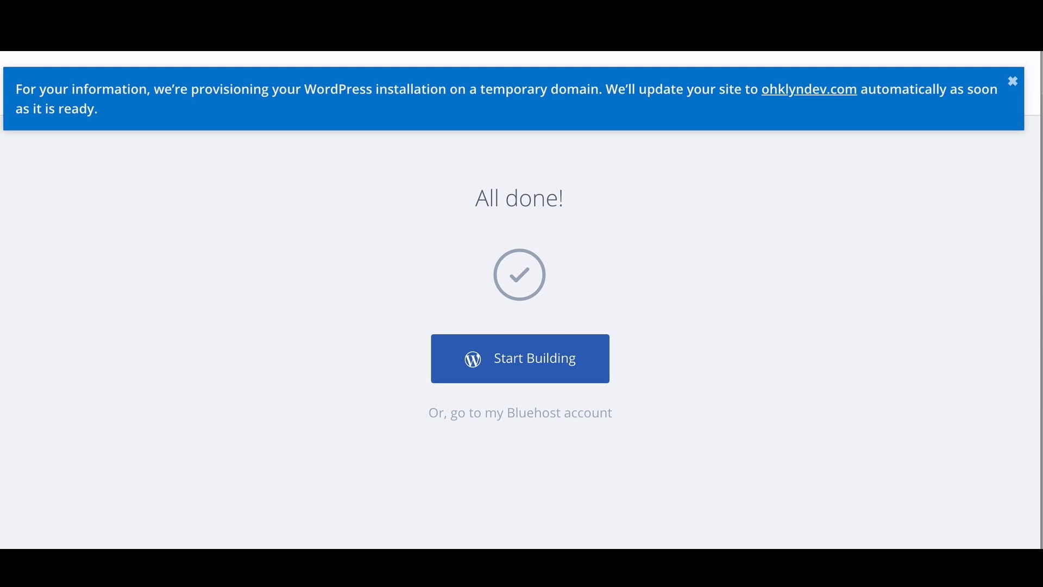
{"action": "key", "text": "ctrl+t"}
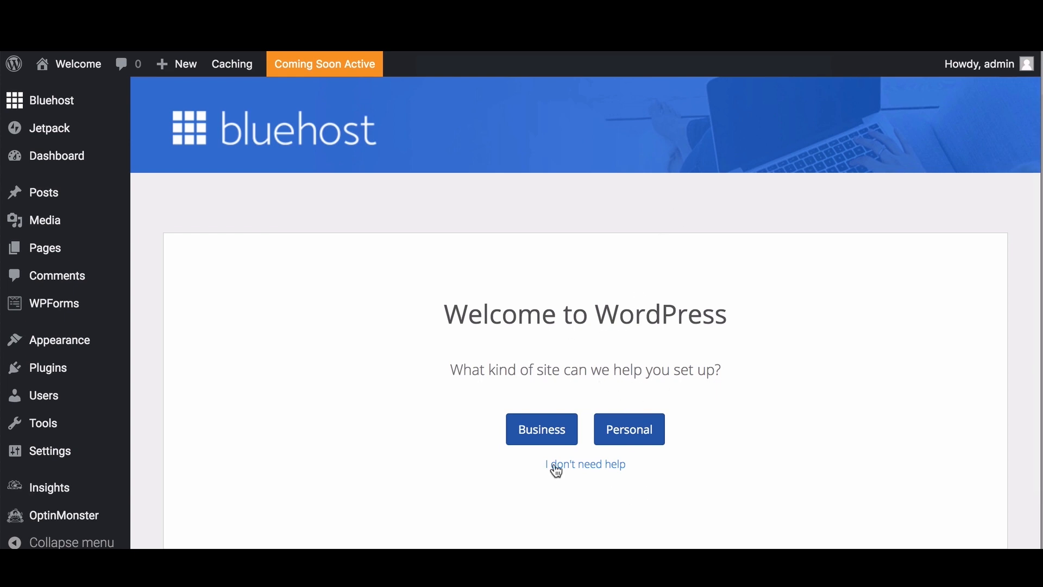
Step: Choose "I don't need help" to skip setup, then review the Coming Soon Home page
{"action": "left_click", "coordinate": [594, 467]}
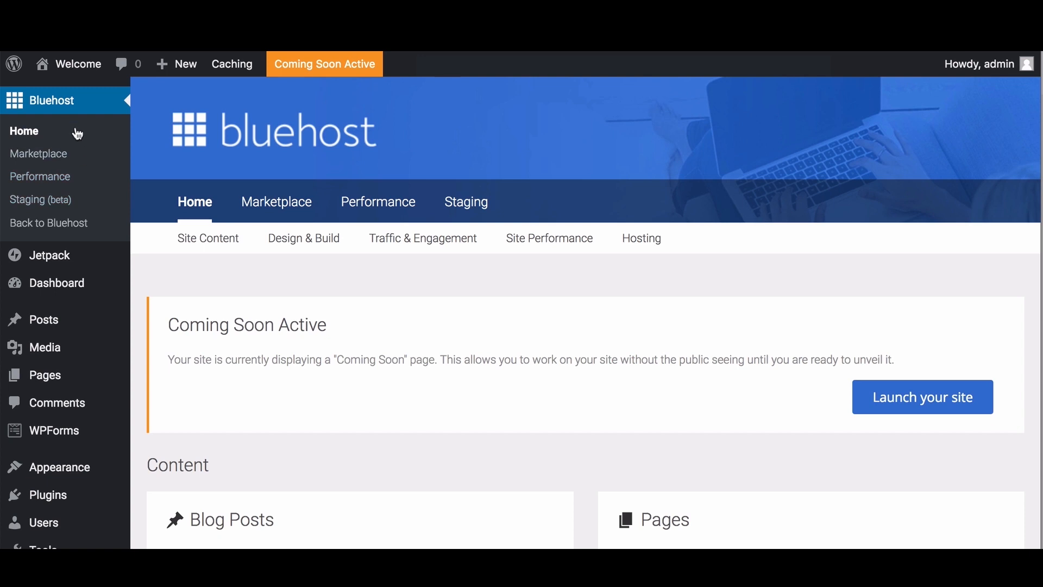
{"action": "scroll", "coordinate": [321, 273], "scroll_direction": "down", "scroll_amount": 8}
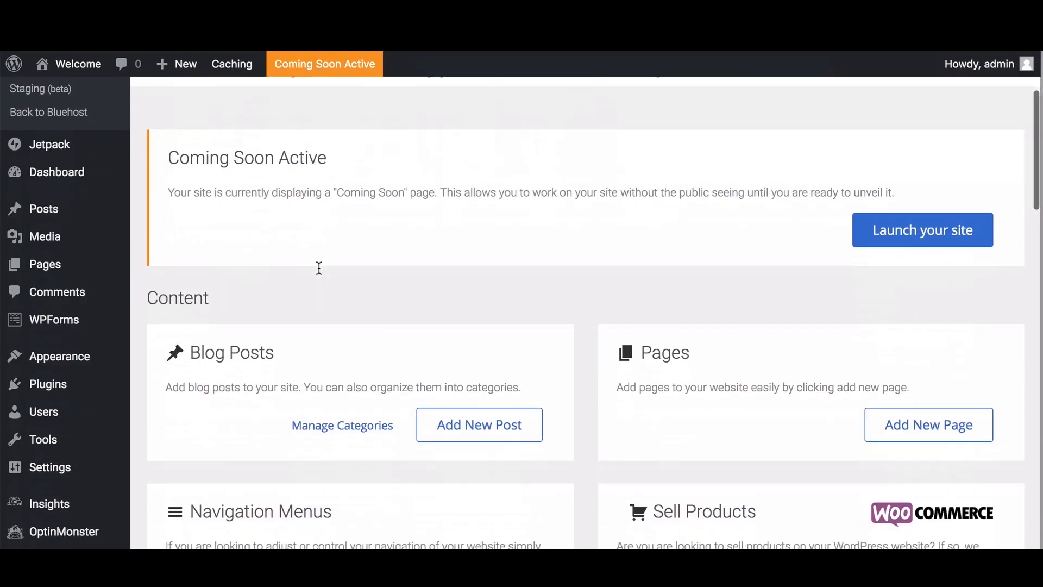
{"action": "scroll", "coordinate": [318, 267], "scroll_direction": "up", "scroll_amount": 8}
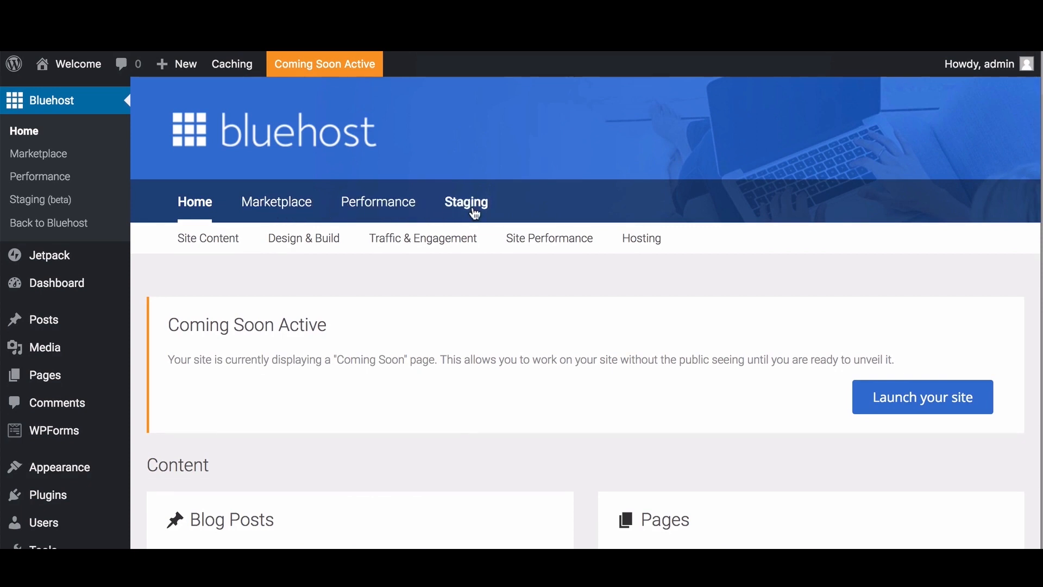
Step: Open the Staging (beta) tab and read through its staging site explanation
{"action": "left_click", "coordinate": [476, 213]}
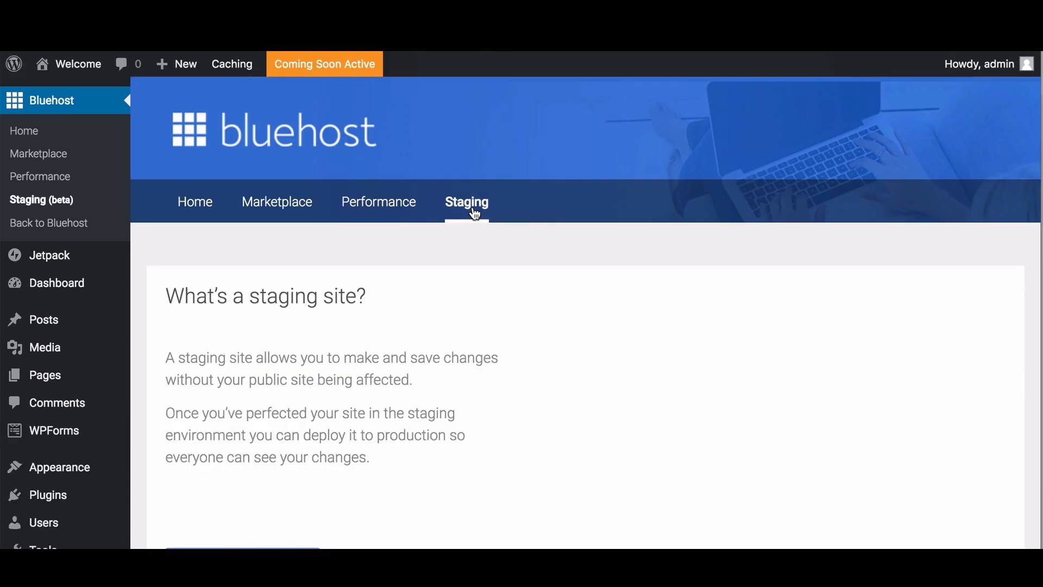
{"action": "scroll", "coordinate": [470, 222], "scroll_direction": "down", "scroll_amount": 2}
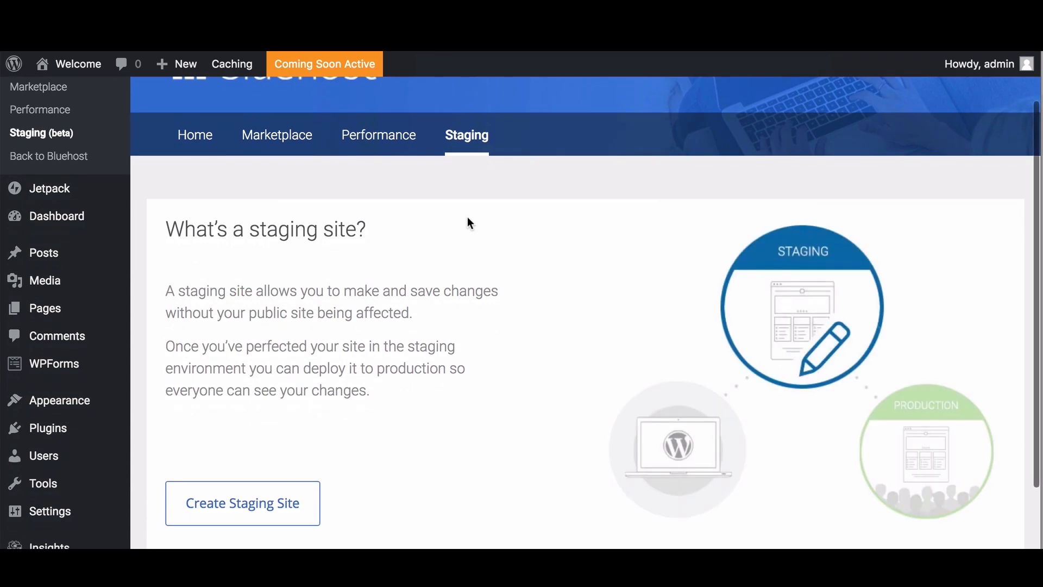
{"action": "scroll", "coordinate": [470, 223], "scroll_direction": "down", "scroll_amount": 1}
{"action": "scroll", "coordinate": [468, 219], "scroll_direction": "up", "scroll_amount": 2}
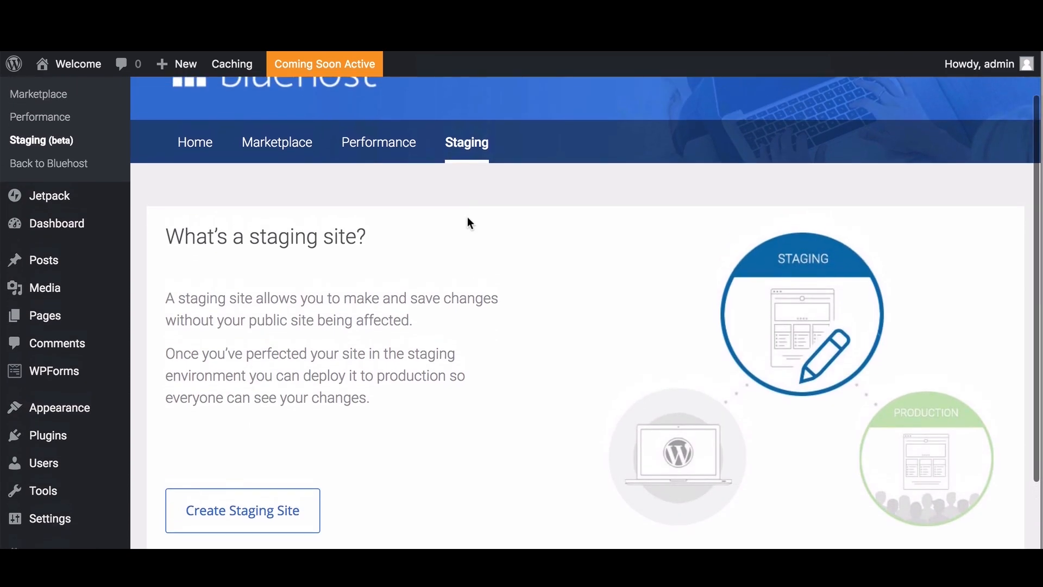
{"action": "scroll", "coordinate": [470, 223], "scroll_direction": "down", "scroll_amount": 1}
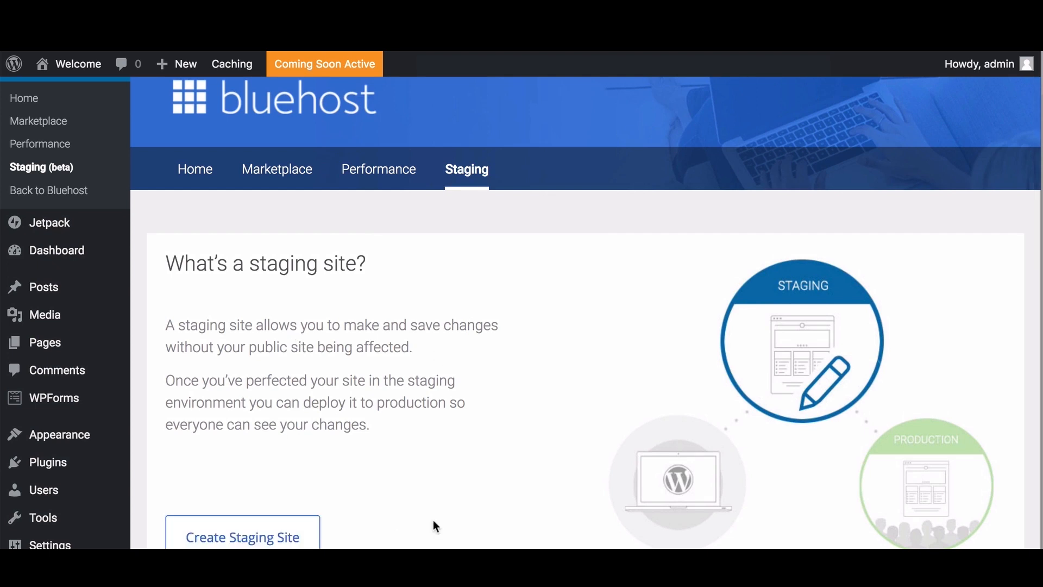
{"action": "scroll", "coordinate": [433, 522], "scroll_direction": "down", "scroll_amount": 2}
{"action": "scroll", "coordinate": [432, 521], "scroll_direction": "up", "scroll_amount": 1}
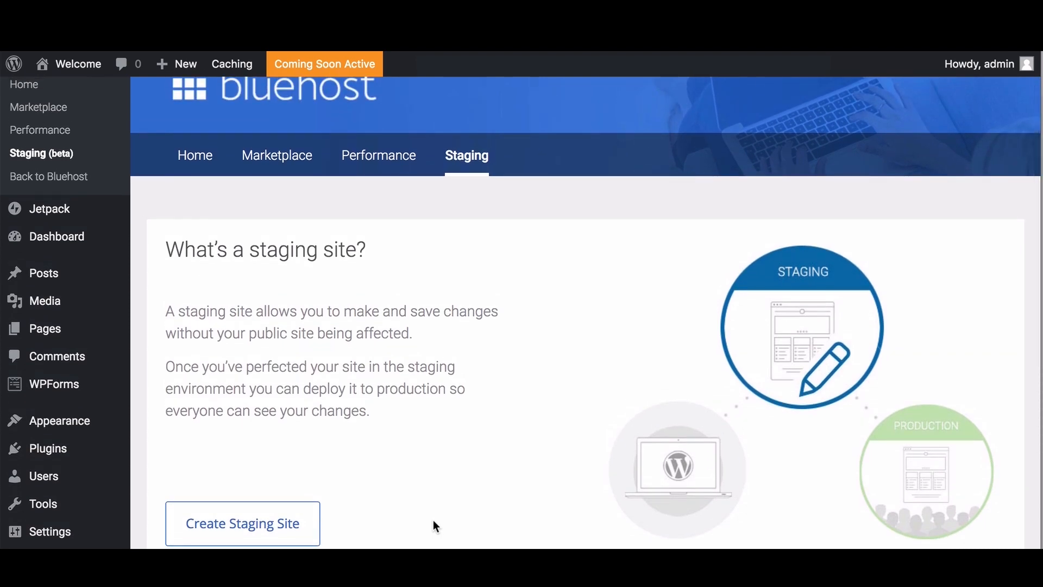
{"action": "scroll", "coordinate": [435, 526], "scroll_direction": "down", "scroll_amount": 2}
{"action": "scroll", "coordinate": [435, 525], "scroll_direction": "up", "scroll_amount": 4}
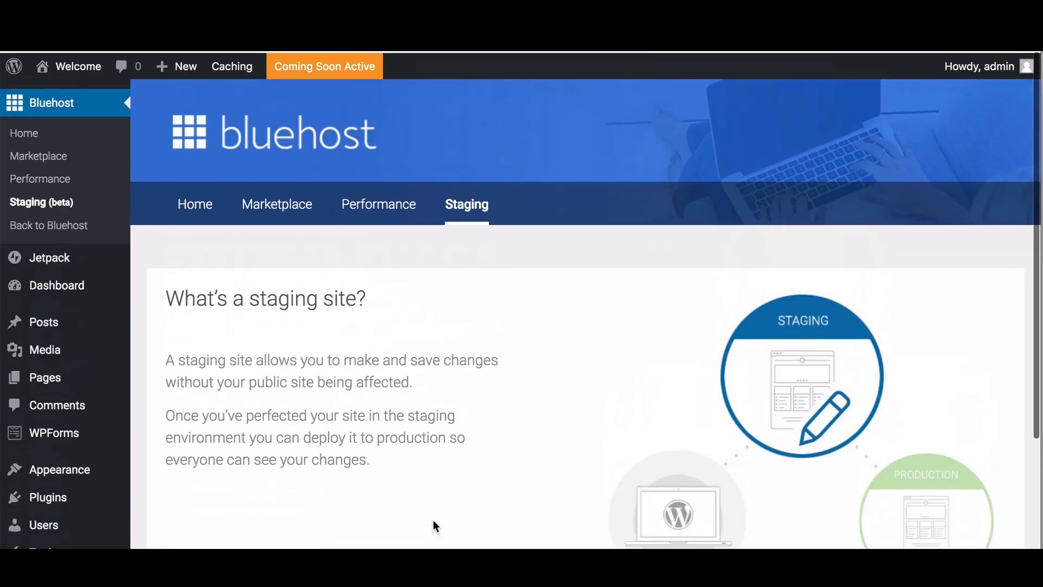
Step: Go to the WordPress Dashboard and scroll through its panels
{"action": "left_click", "coordinate": [202, 206]}
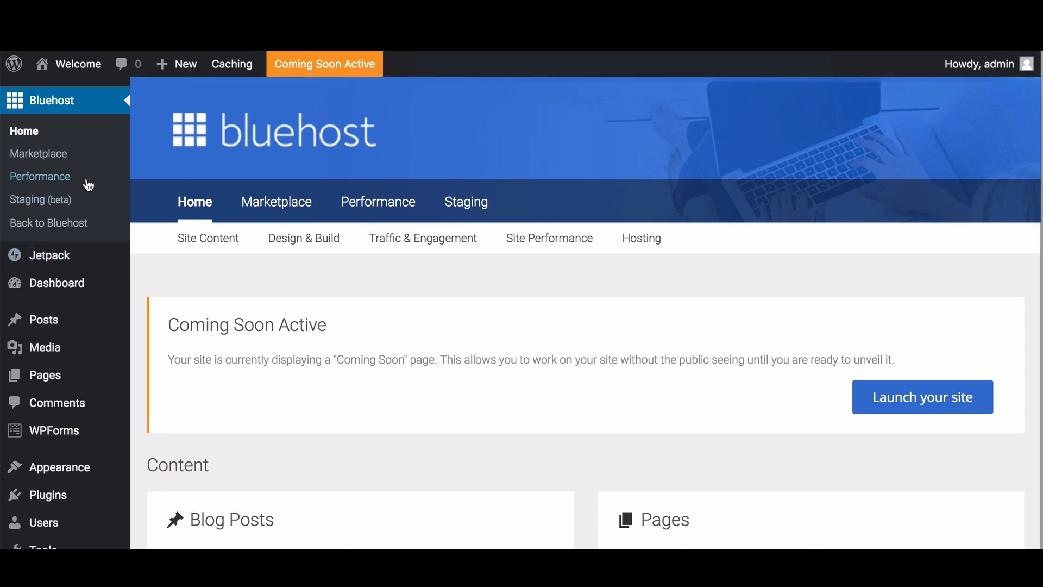
{"action": "mouse_move", "coordinate": [58, 293]}
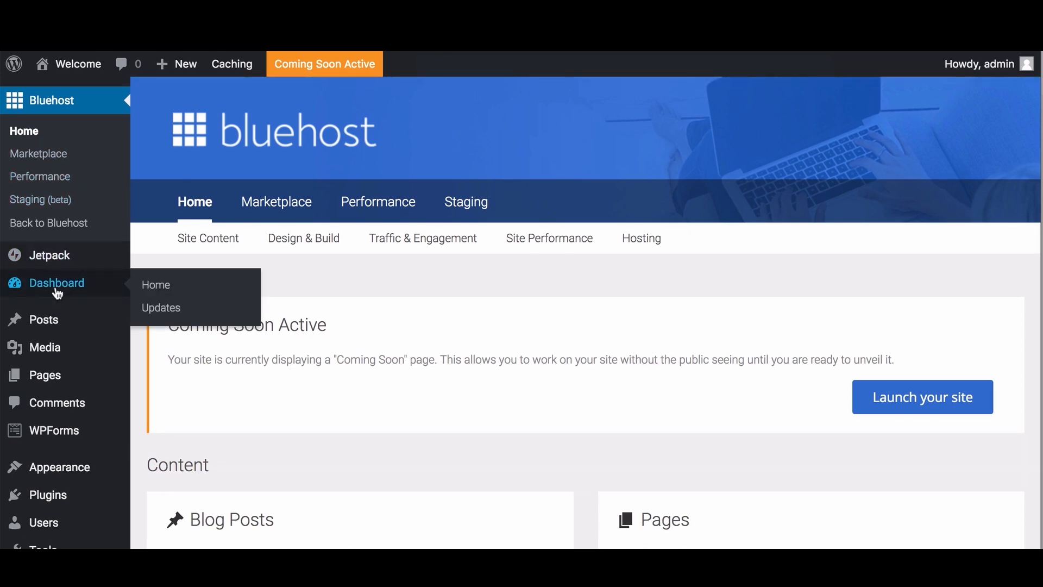
{"action": "left_click", "coordinate": [58, 292]}
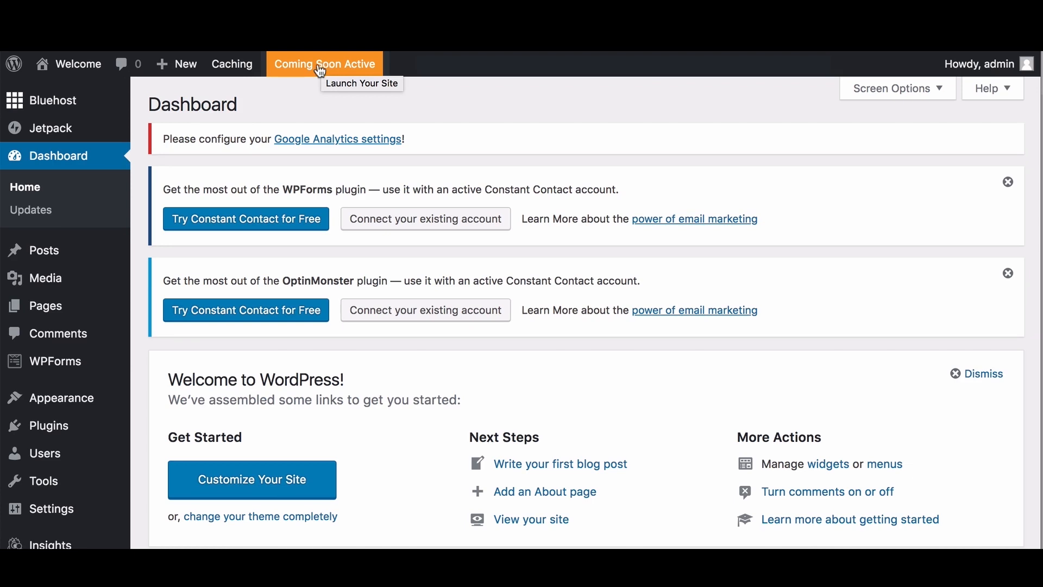
{"action": "scroll", "coordinate": [309, 259], "scroll_direction": "down", "scroll_amount": 5}
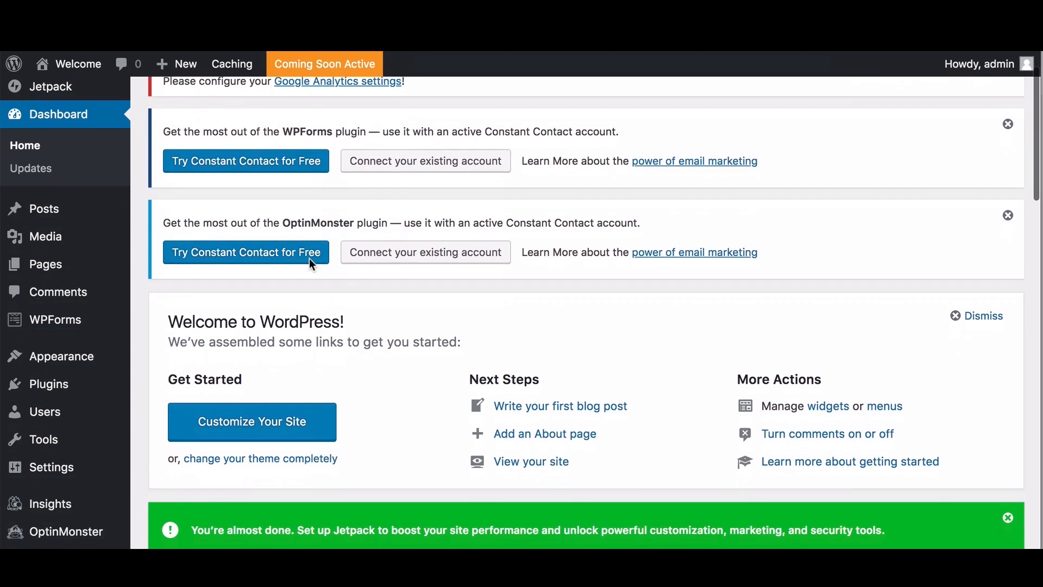
{"action": "scroll", "coordinate": [311, 265], "scroll_direction": "down", "scroll_amount": 2}
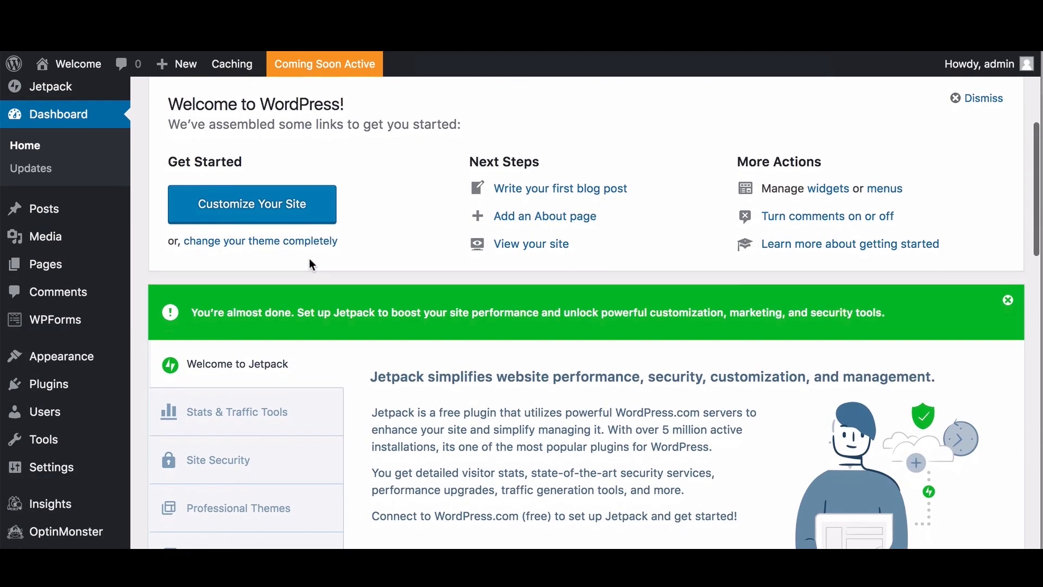
{"action": "scroll", "coordinate": [311, 264], "scroll_direction": "down", "scroll_amount": 3}
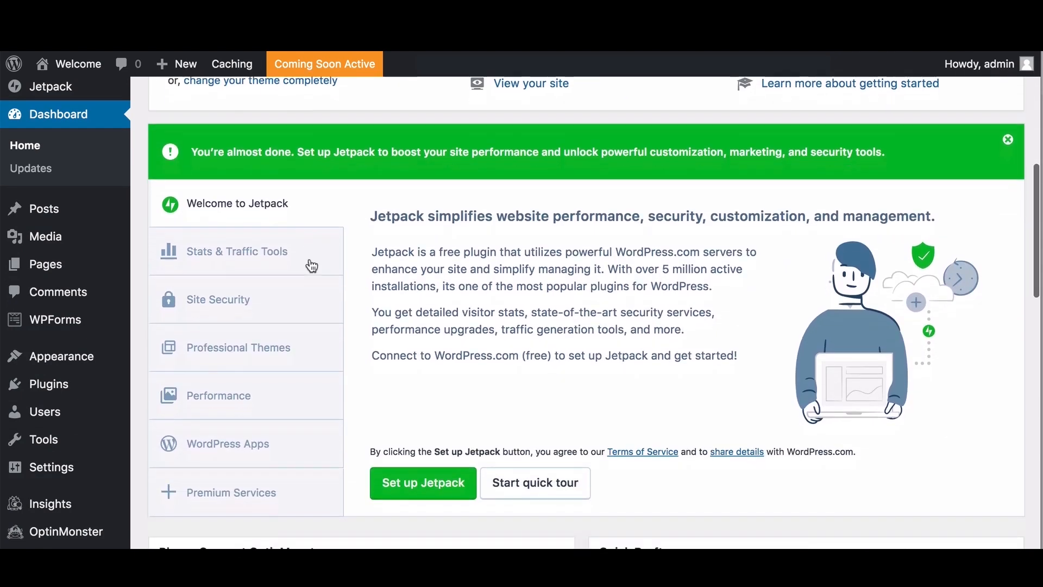
{"action": "scroll", "coordinate": [311, 264], "scroll_direction": "down", "scroll_amount": 6}
{"action": "scroll", "coordinate": [311, 264], "scroll_direction": "down", "scroll_amount": 3}
{"action": "scroll", "coordinate": [311, 264], "scroll_direction": "up", "scroll_amount": 15}
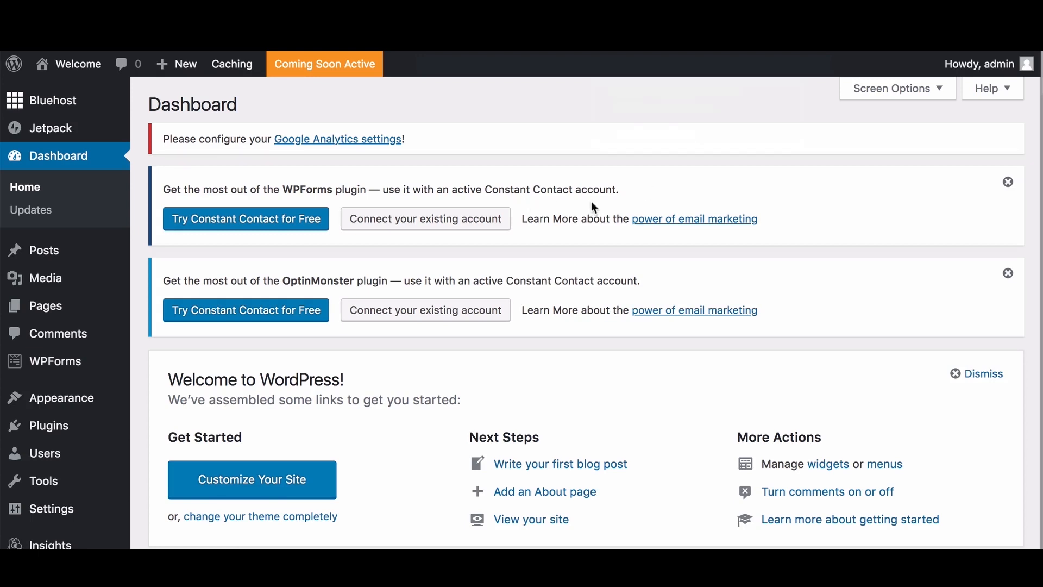
Step: Dismiss the WPForms and OptinMonster Constant Contact notices
{"action": "left_click", "coordinate": [1008, 185]}
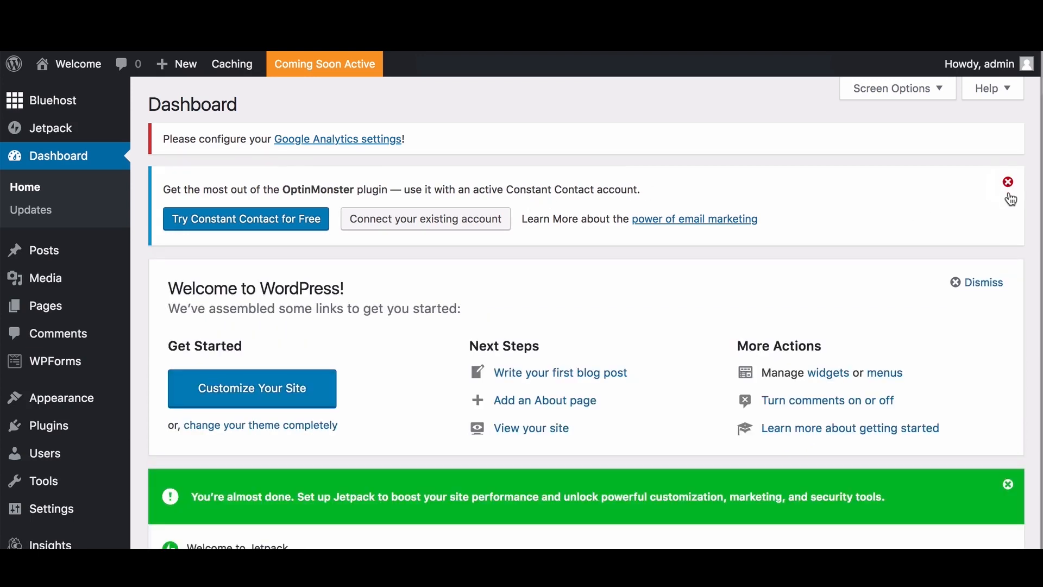
{"action": "left_click", "coordinate": [1009, 184]}
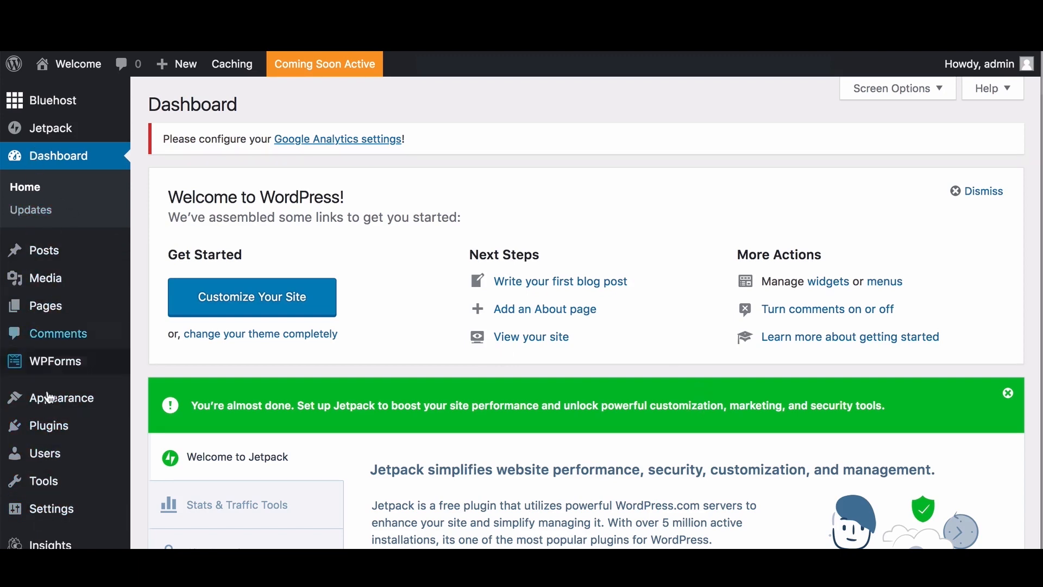
{"action": "mouse_move", "coordinate": [46, 485]}
{"action": "mouse_move", "coordinate": [59, 397]}
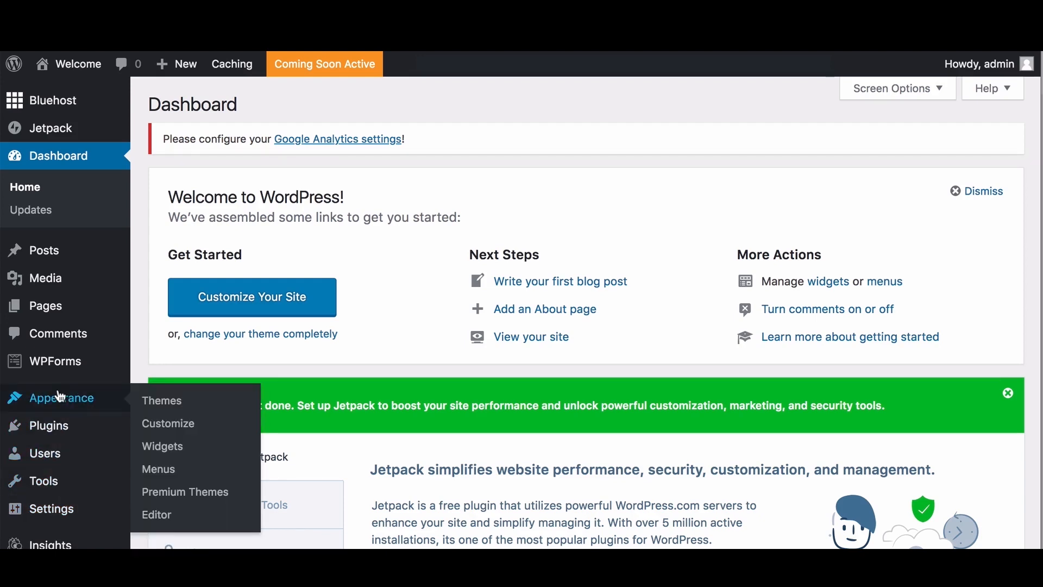
{"action": "mouse_move", "coordinate": [46, 425]}
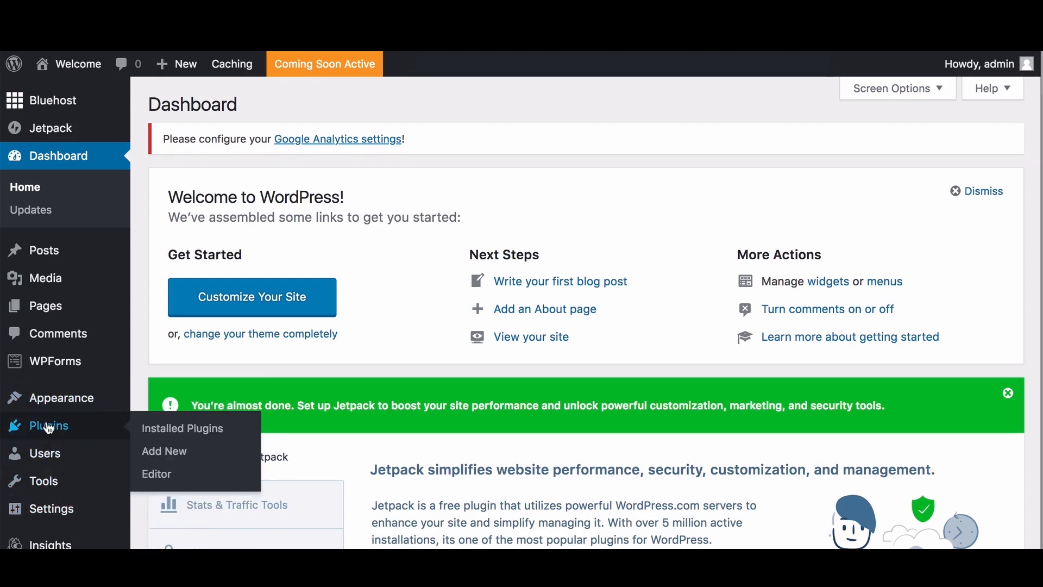
Step: In Installed Plugins, tick WPForms Lite, OptinMonster API, Jetpack and Google Analytics
{"action": "left_click", "coordinate": [158, 429]}
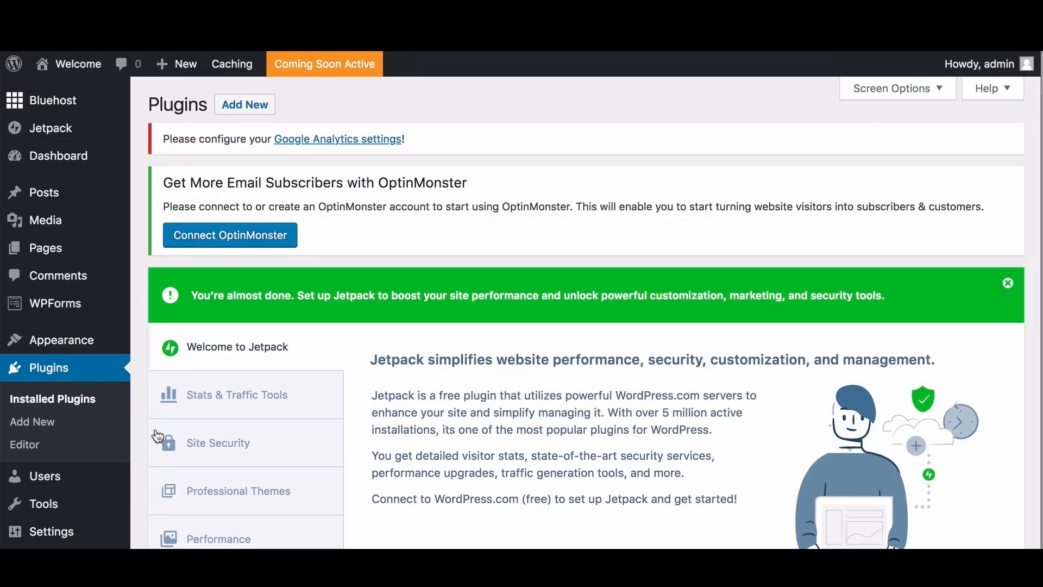
{"action": "scroll", "coordinate": [157, 436], "scroll_direction": "down", "scroll_amount": 8}
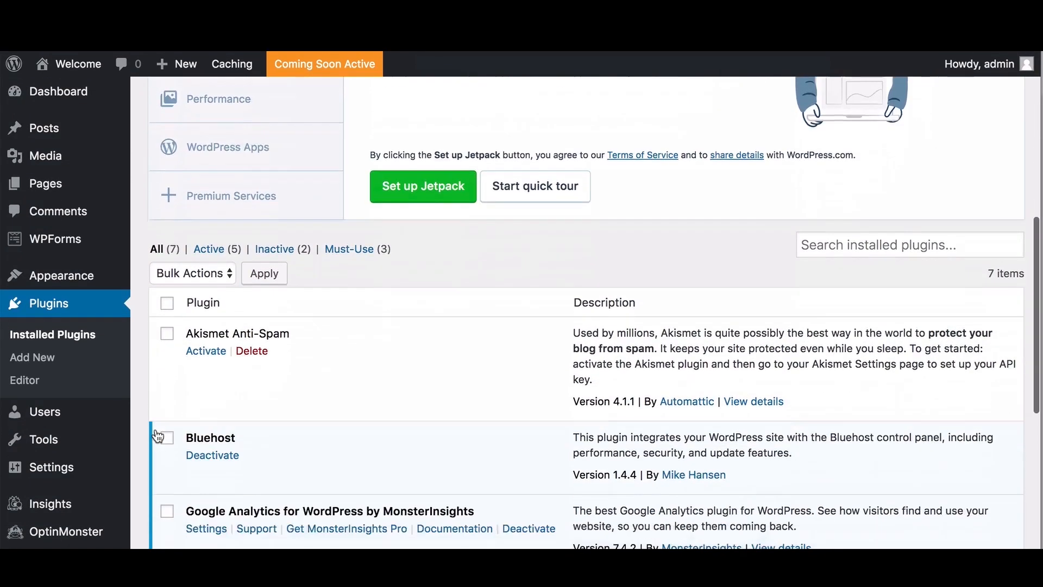
{"action": "scroll", "coordinate": [157, 436], "scroll_direction": "down", "scroll_amount": 3}
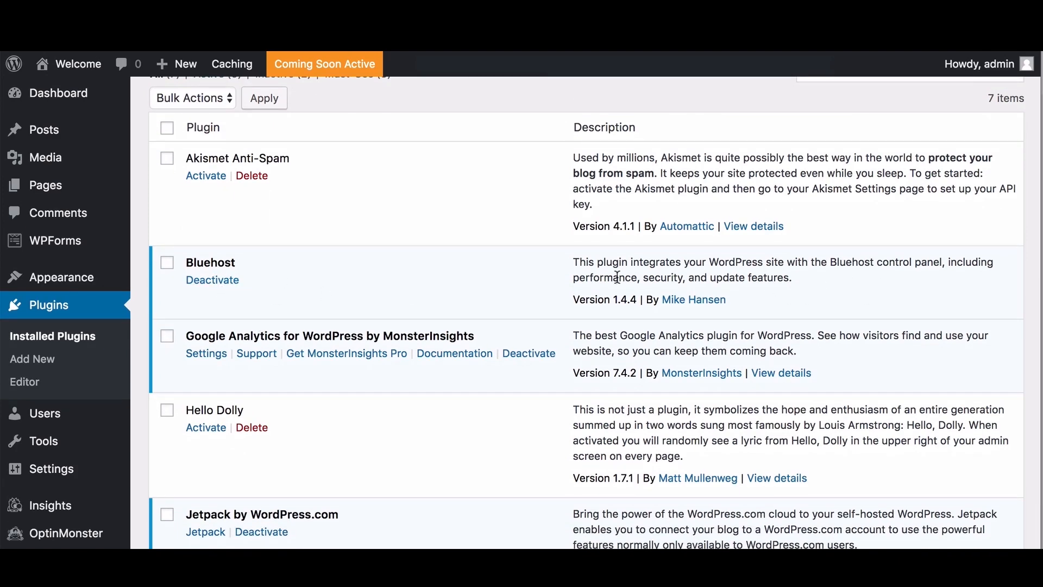
{"action": "scroll", "coordinate": [240, 297], "scroll_direction": "down", "scroll_amount": 1}
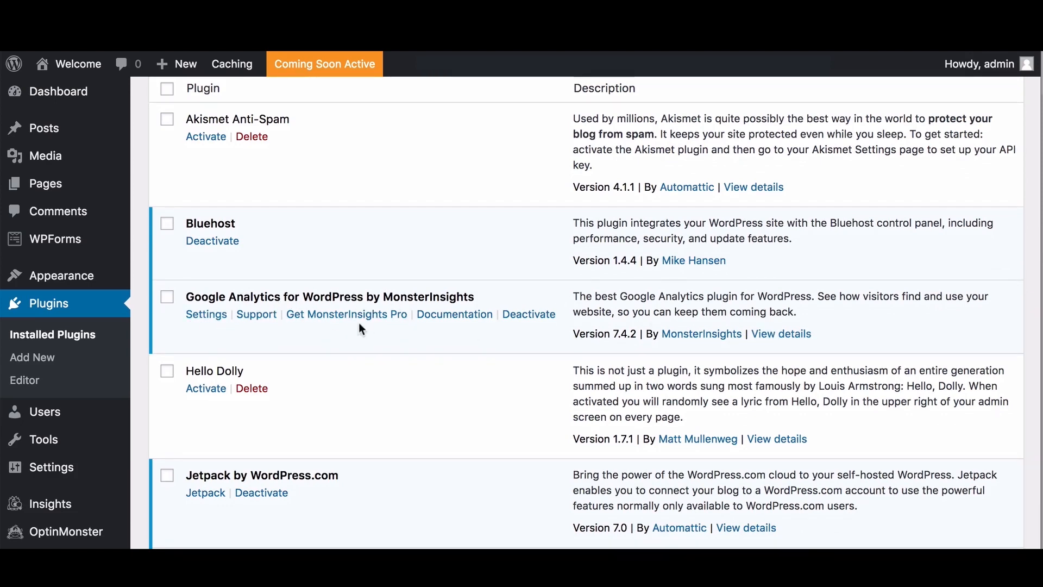
{"action": "scroll", "coordinate": [344, 324], "scroll_direction": "down", "scroll_amount": 4}
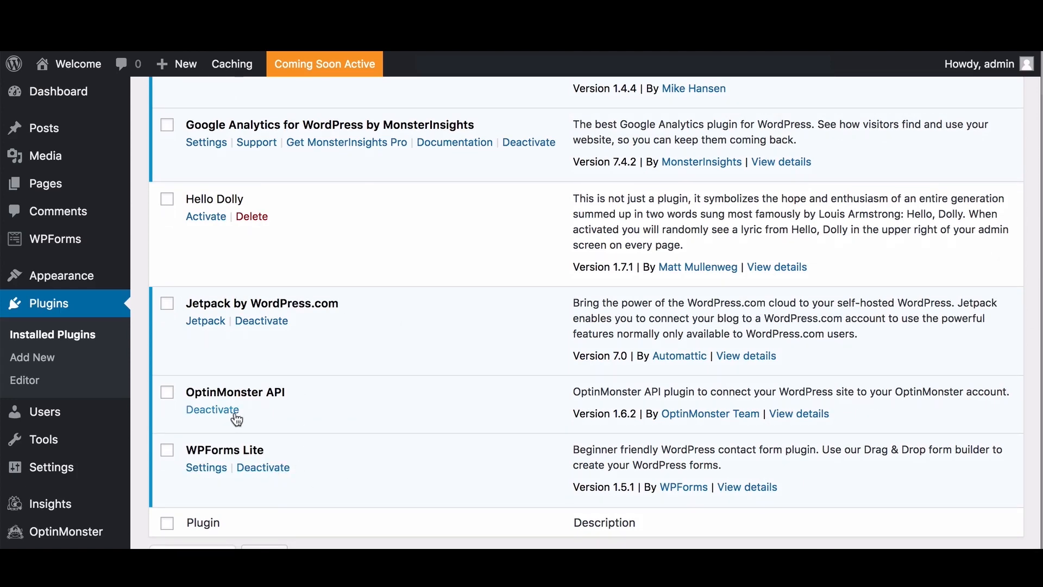
{"action": "left_click", "coordinate": [167, 451]}
{"action": "scroll", "coordinate": [175, 399], "scroll_direction": "up", "scroll_amount": 1}
{"action": "left_click", "coordinate": [168, 393]}
{"action": "left_click", "coordinate": [167, 304]}
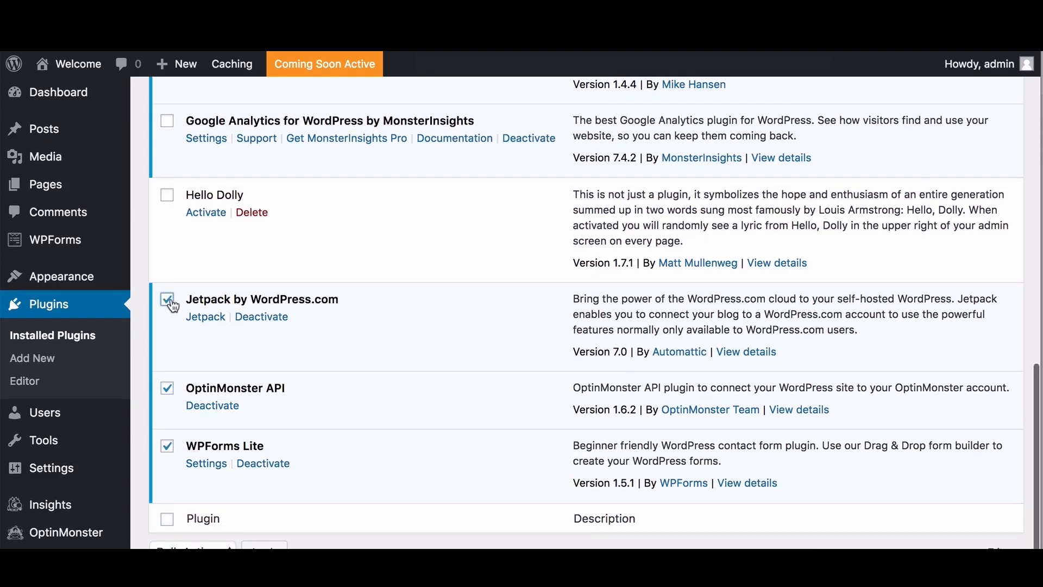
{"action": "scroll", "coordinate": [191, 330], "scroll_direction": "down", "scroll_amount": 2}
{"action": "scroll", "coordinate": [191, 335], "scroll_direction": "up", "scroll_amount": 6}
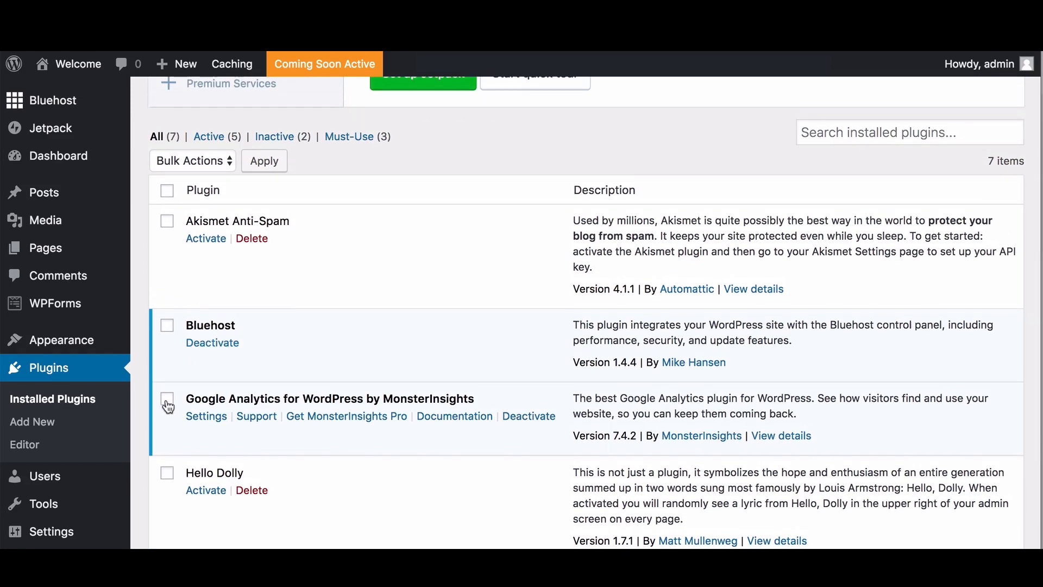
{"action": "left_click", "coordinate": [168, 406]}
Step: Apply the Deactivate bulk action to the four ticked plugins
{"action": "scroll", "coordinate": [169, 406], "scroll_direction": "up", "scroll_amount": 3}
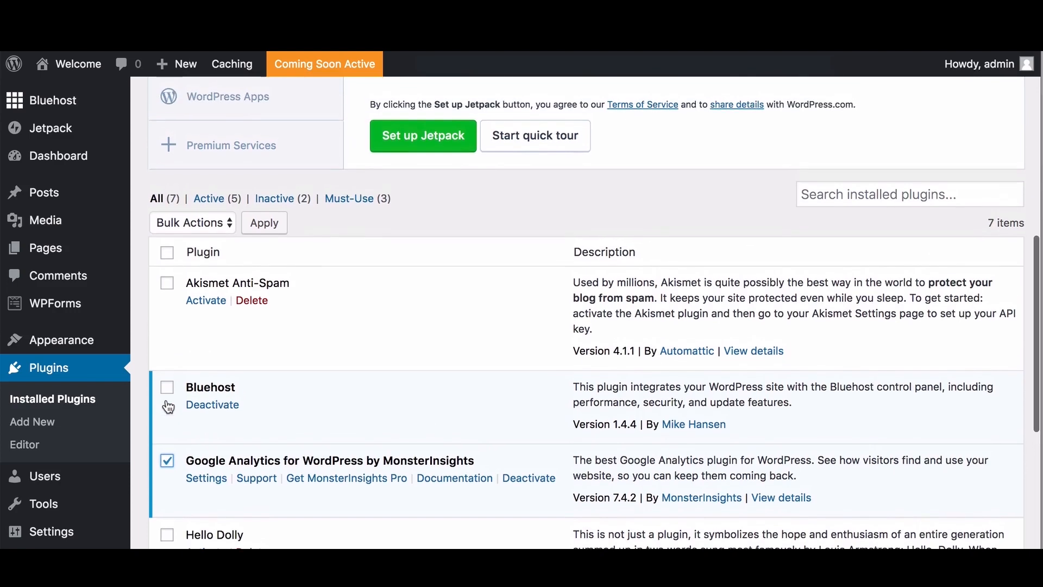
{"action": "scroll", "coordinate": [170, 401], "scroll_direction": "up", "scroll_amount": 3}
{"action": "left_click", "coordinate": [198, 383]}
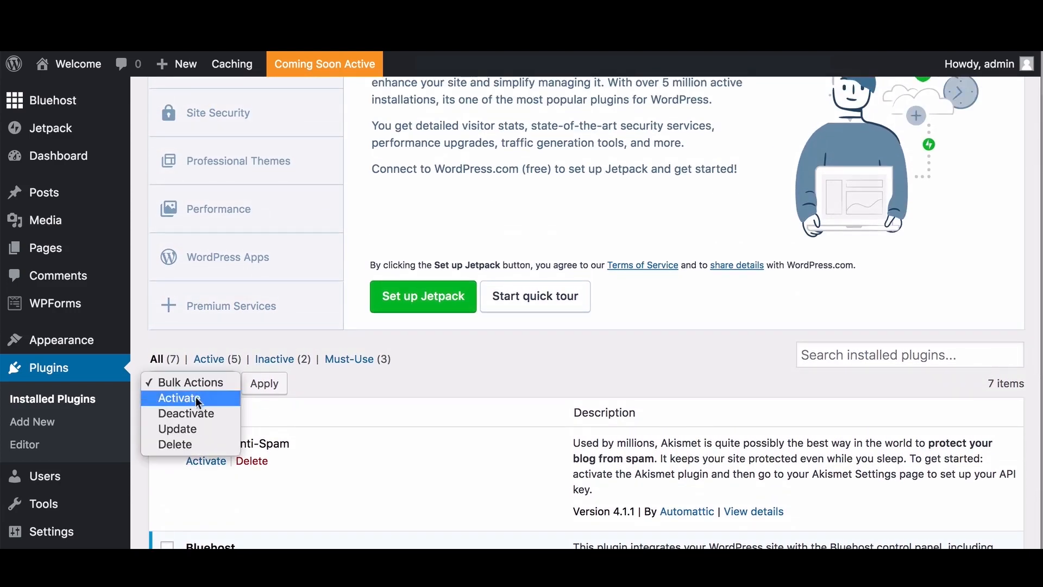
{"action": "left_click", "coordinate": [196, 414]}
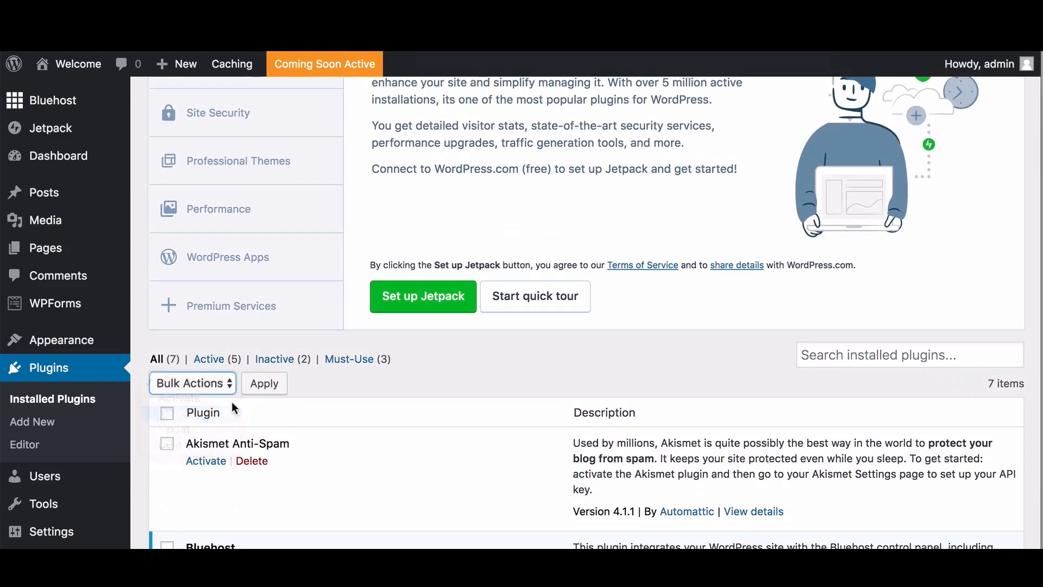
{"action": "left_click", "coordinate": [263, 384]}
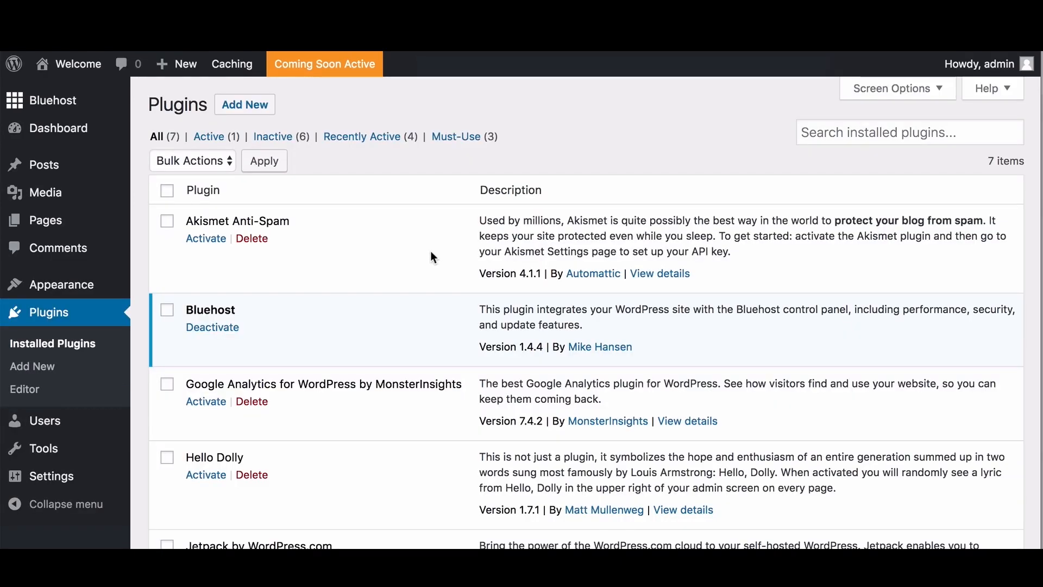
{"action": "scroll", "coordinate": [419, 258], "scroll_direction": "down", "scroll_amount": 4}
{"action": "scroll", "coordinate": [419, 258], "scroll_direction": "up", "scroll_amount": 4}
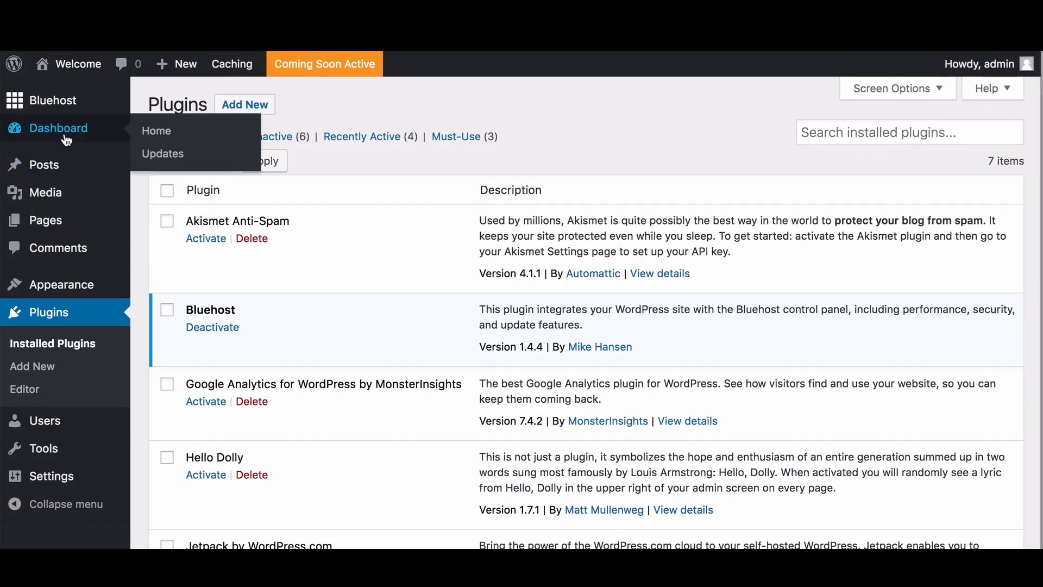
Step: Go to the Dashboard, then open the Bluehost home page reporting the site is live
{"action": "left_click", "coordinate": [67, 139]}
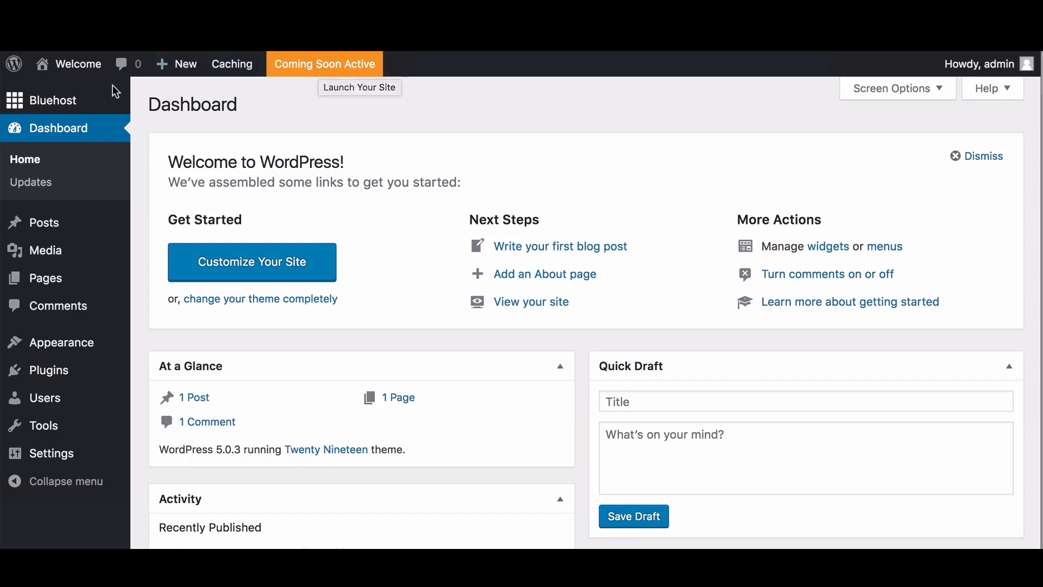
{"action": "left_click", "coordinate": [102, 96]}
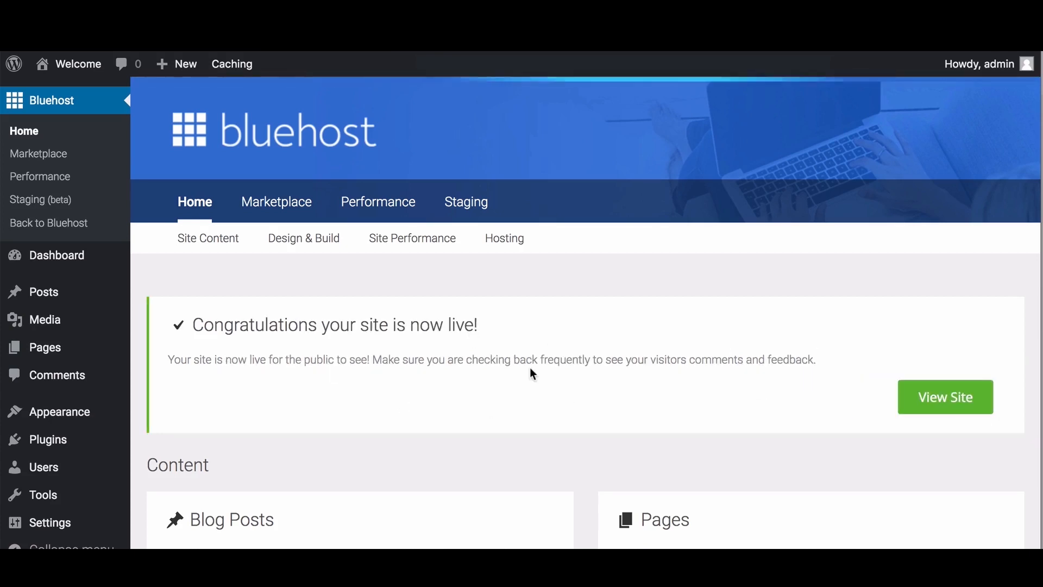
Step: In Cache Settings, turn the Bluehost Coming Soon Page on and save
{"action": "mouse_move", "coordinate": [232, 68]}
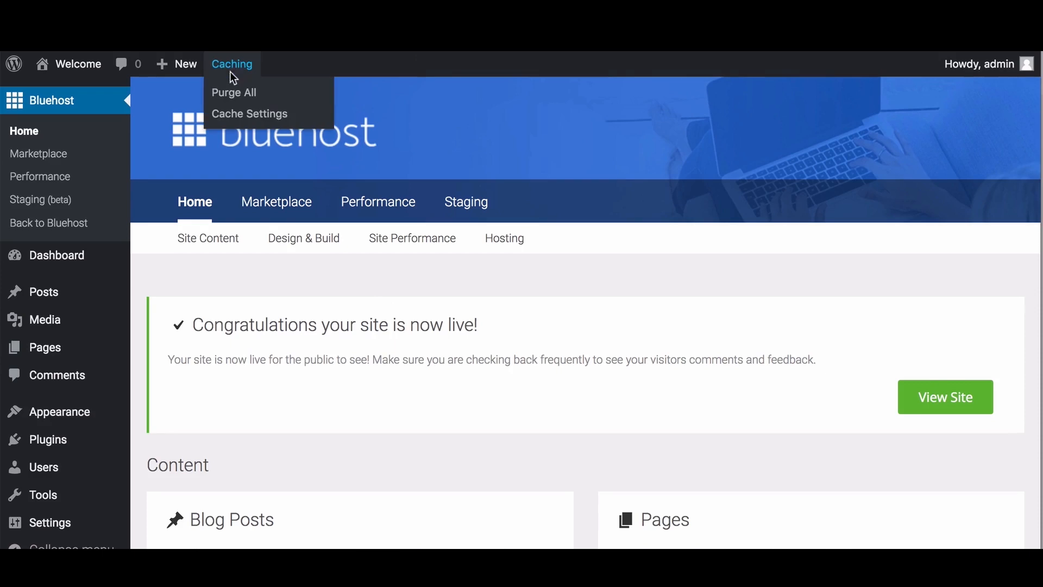
{"action": "left_click", "coordinate": [236, 116]}
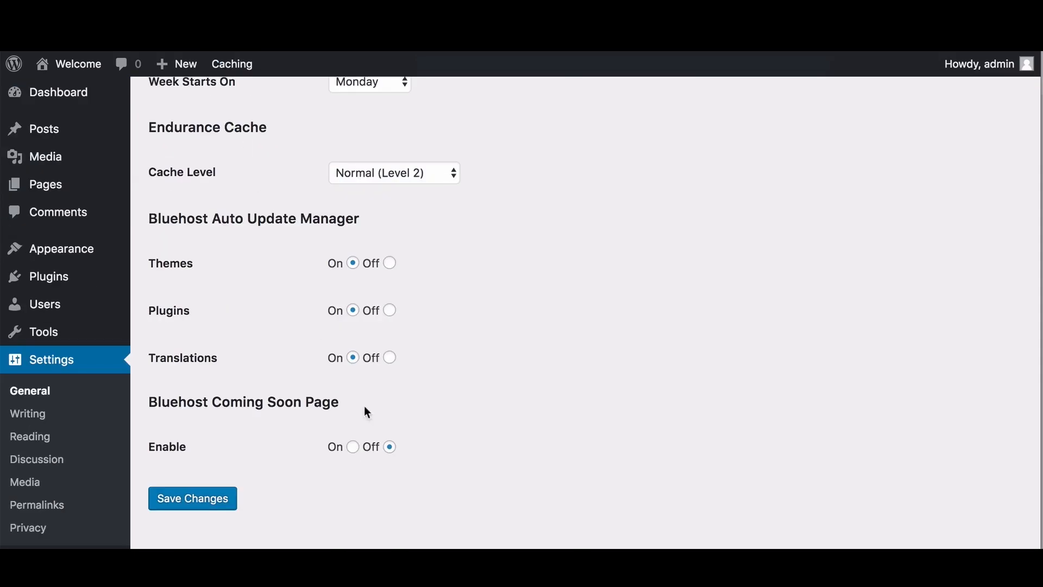
{"action": "left_click", "coordinate": [353, 451]}
{"action": "left_click", "coordinate": [171, 500]}
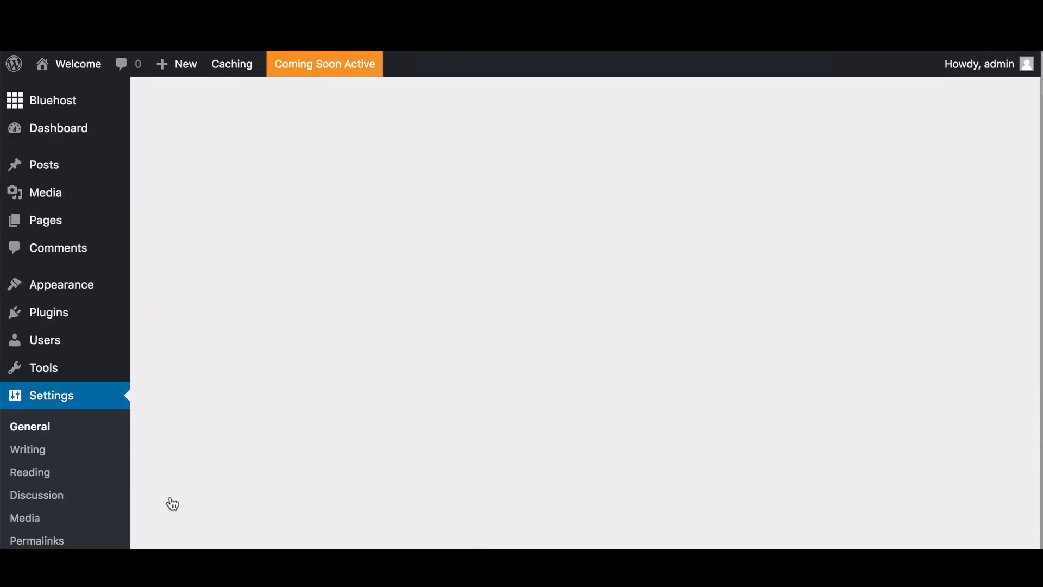
Step: Return to the Bluehost Home page, then the WordPress Dashboard home
{"action": "mouse_move", "coordinate": [82, 111]}
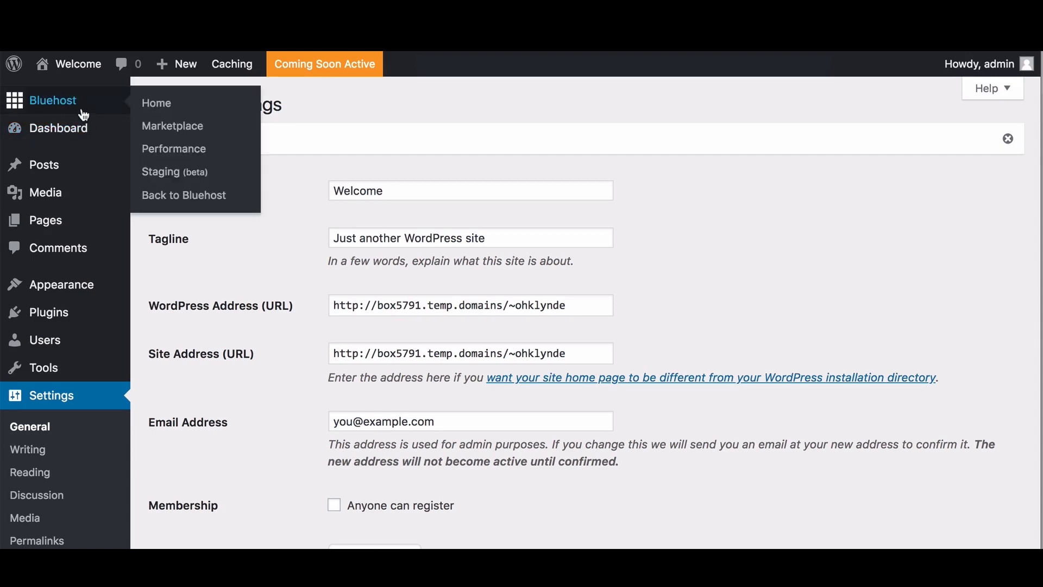
{"action": "left_click", "coordinate": [180, 111]}
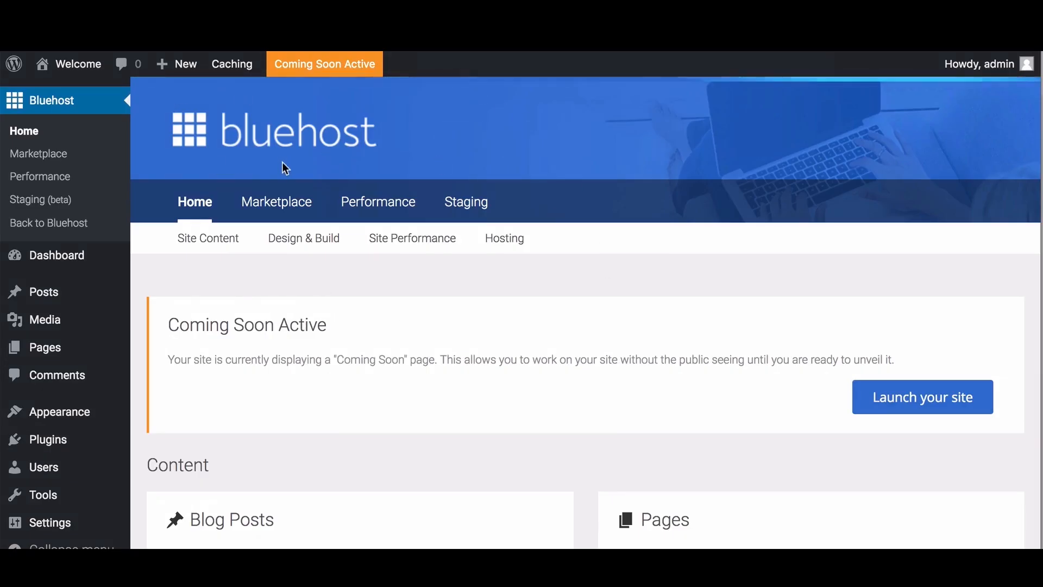
{"action": "mouse_move", "coordinate": [76, 262]}
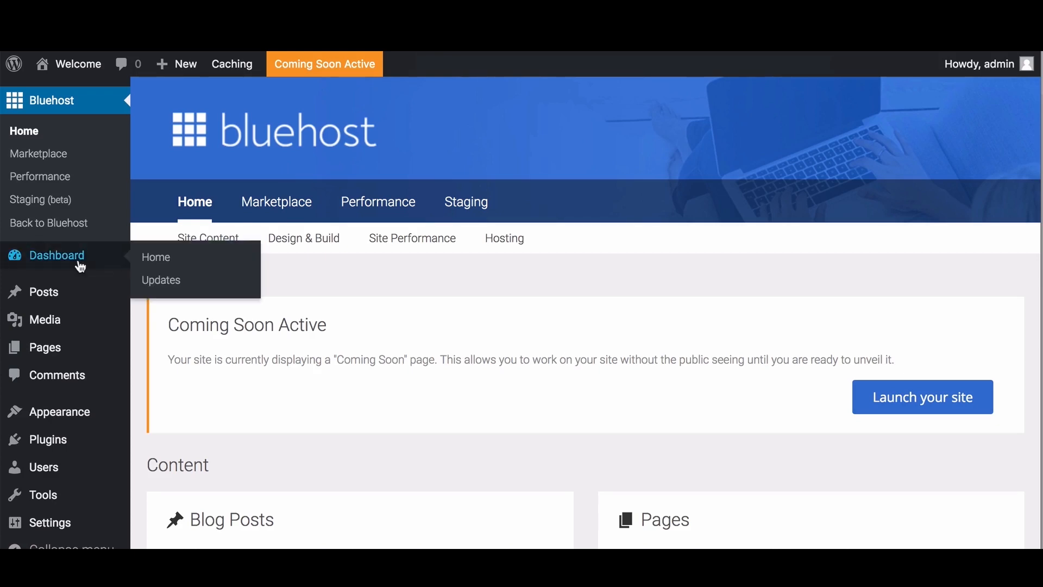
{"action": "left_click", "coordinate": [196, 267]}
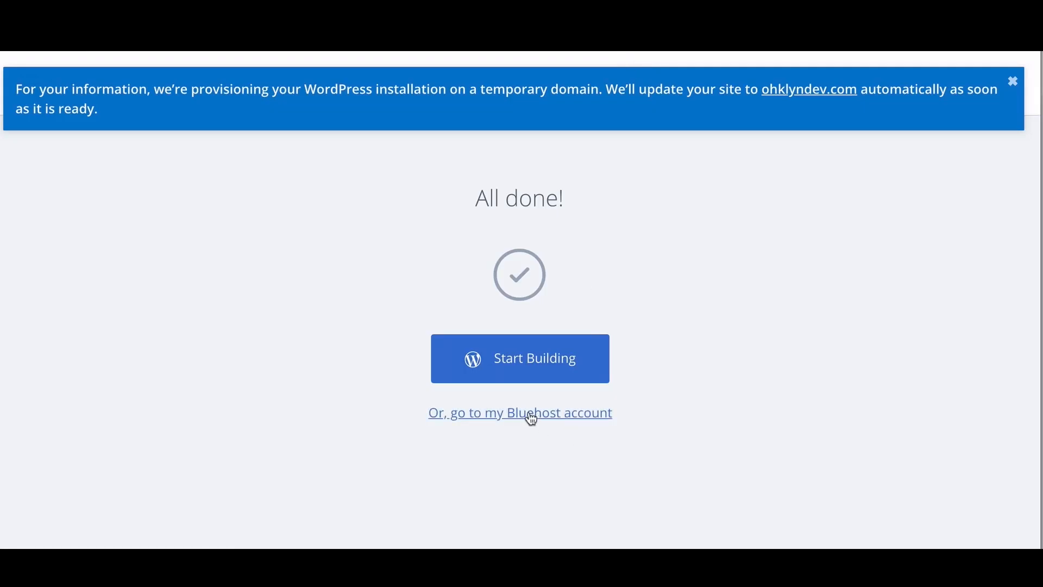
Step: Go to My Sites and open Manage Site for the ohklyndev.com site
{"action": "left_click", "coordinate": [509, 414]}
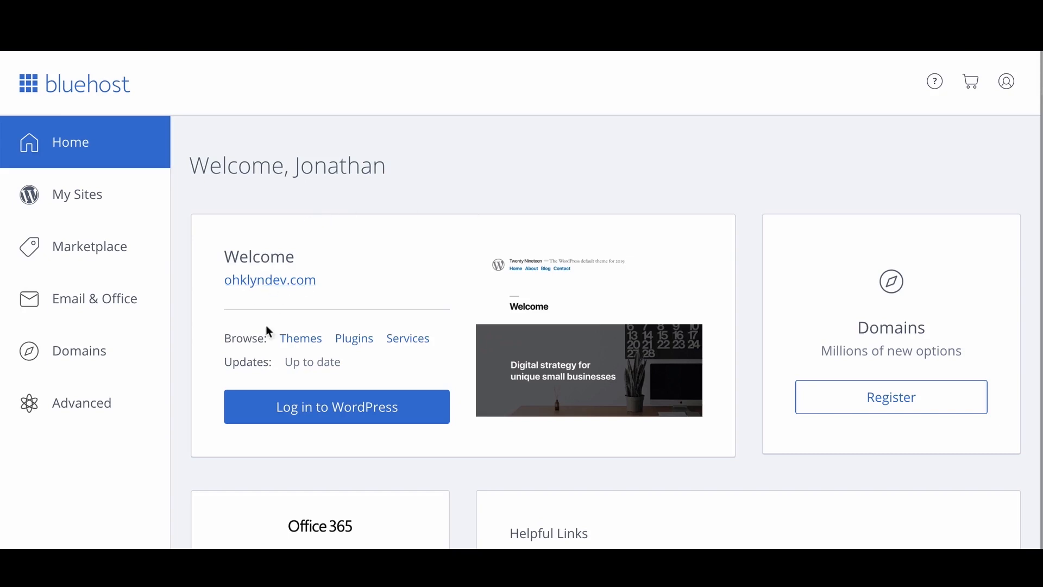
{"action": "left_click", "coordinate": [95, 202]}
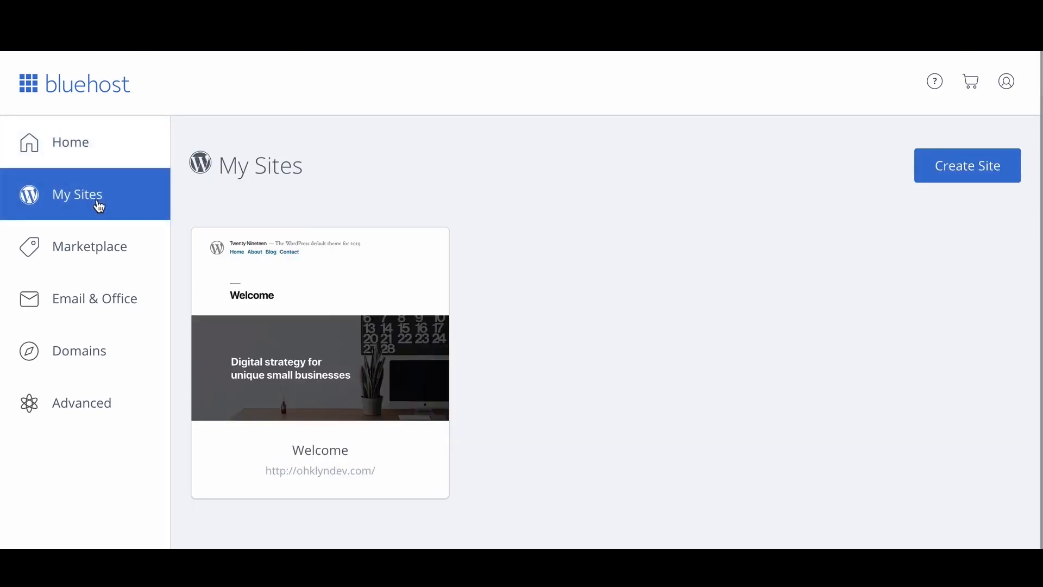
{"action": "mouse_move", "coordinate": [289, 392]}
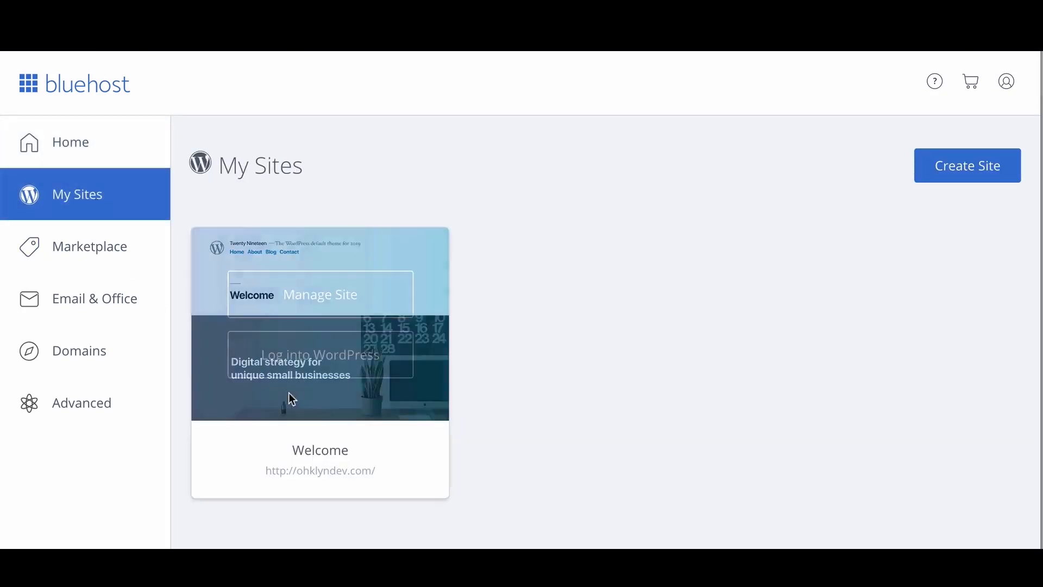
{"action": "left_click", "coordinate": [354, 309]}
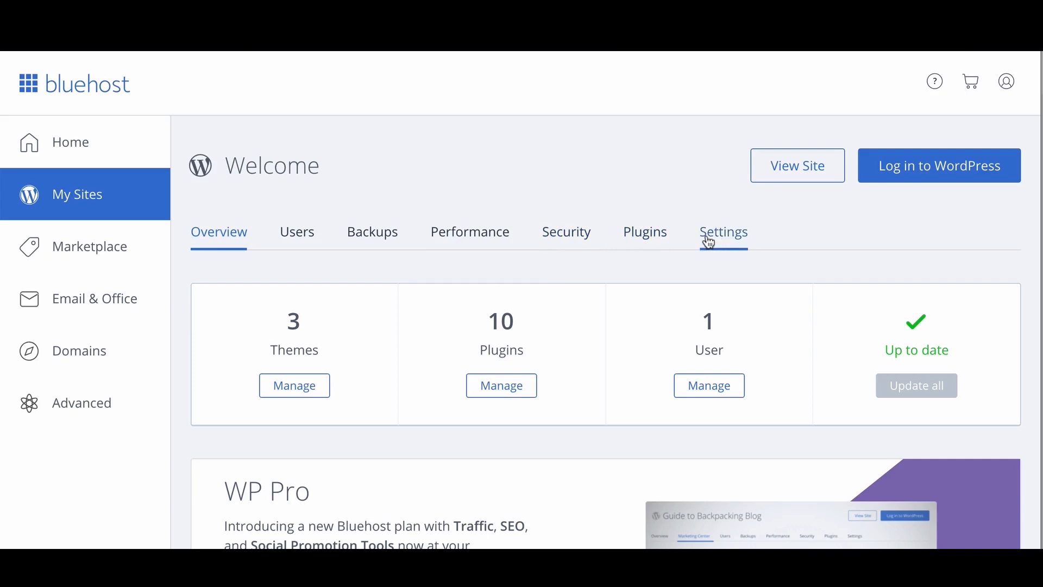
Step: Read the note explaining why the free SSL certificate shows Unavailable on the Security tab, then dismiss it
{"action": "left_click", "coordinate": [574, 236]}
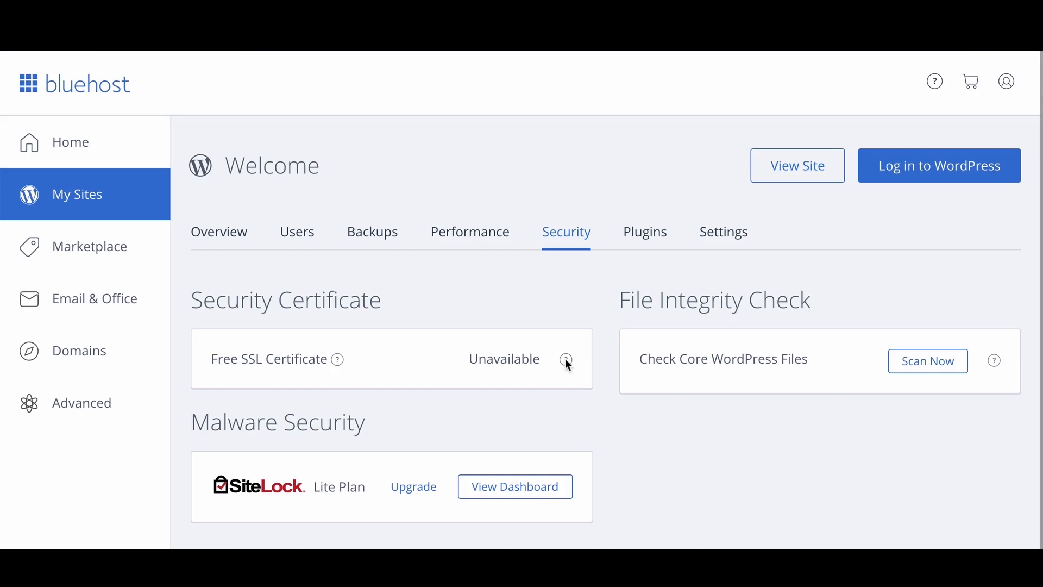
{"action": "mouse_move", "coordinate": [565, 358]}
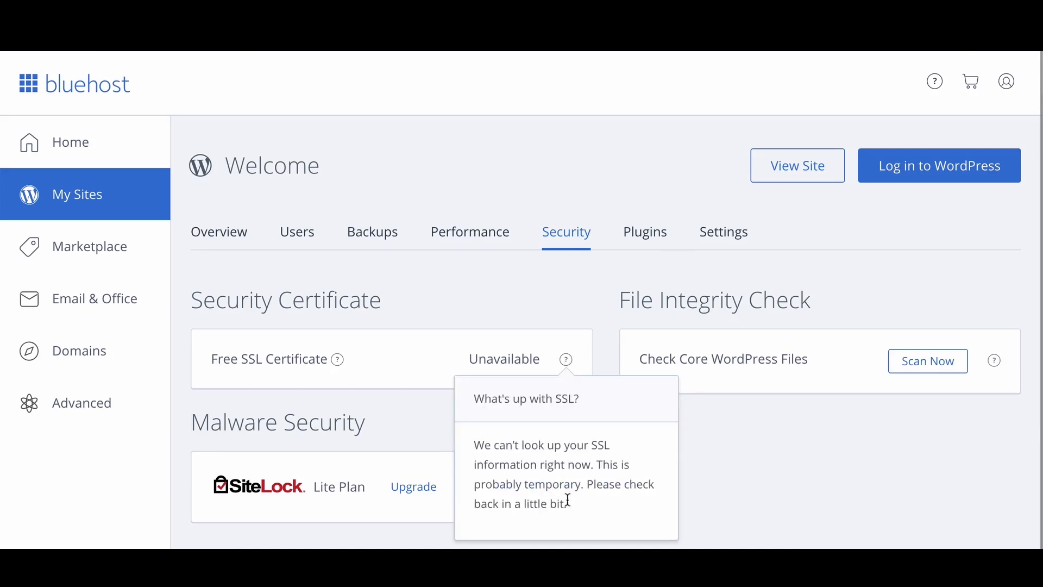
{"action": "left_click_drag", "start_coordinate": [582, 512], "coordinate": [477, 444]}
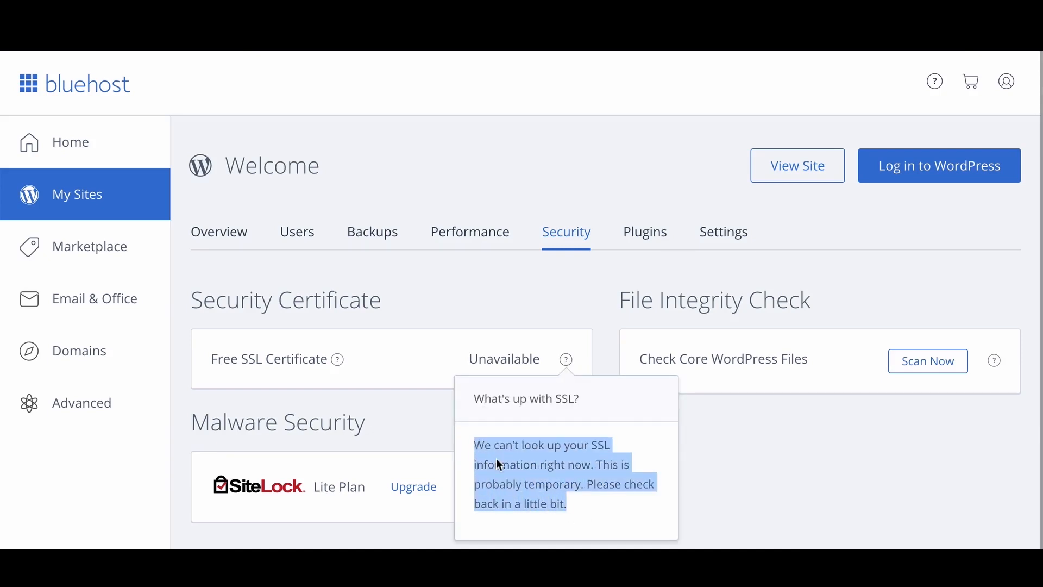
{"action": "left_click", "coordinate": [641, 500]}
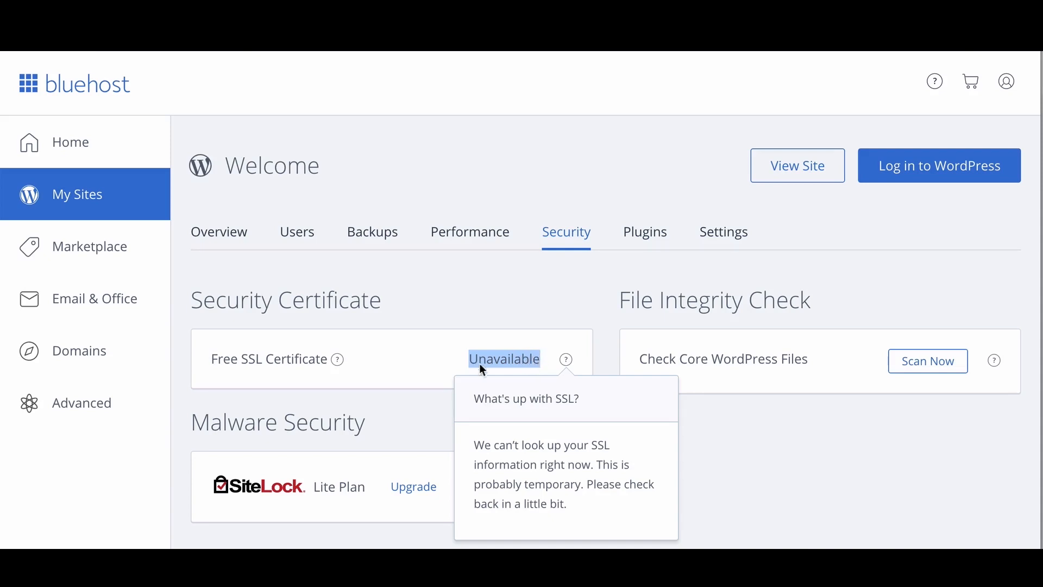
{"action": "left_click", "coordinate": [442, 348]}
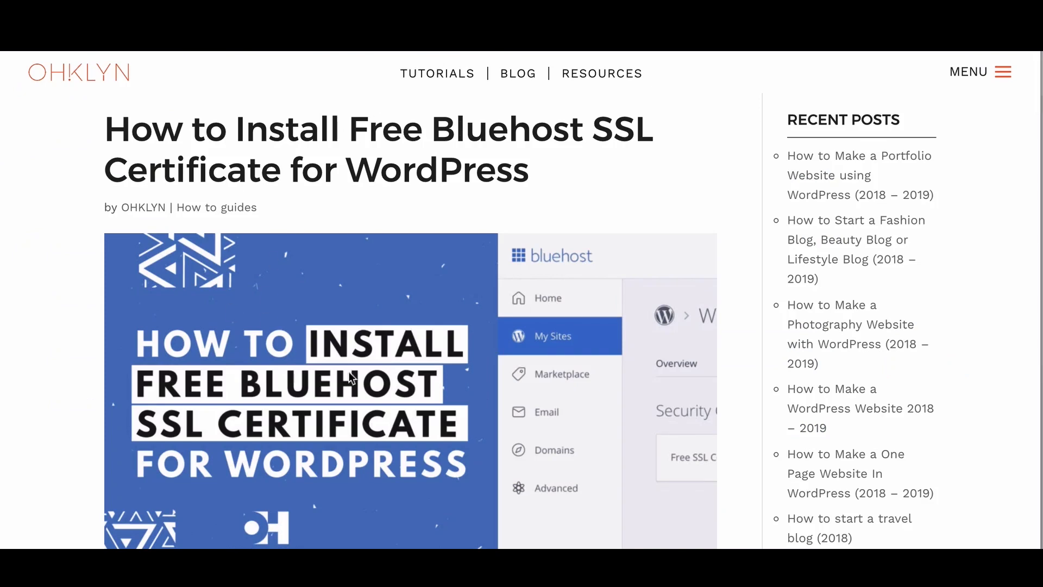
Step: Scroll down through the OHKLYN free Bluehost SSL article and back up toward the top
{"action": "scroll", "coordinate": [352, 353], "scroll_direction": "down", "scroll_amount": 10}
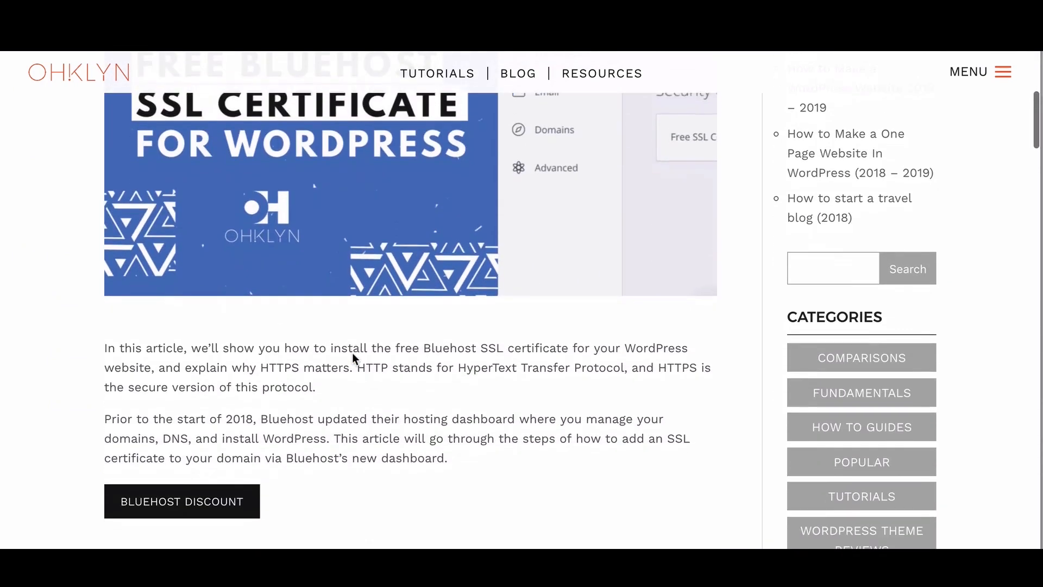
{"action": "scroll", "coordinate": [353, 357], "scroll_direction": "down", "scroll_amount": 5}
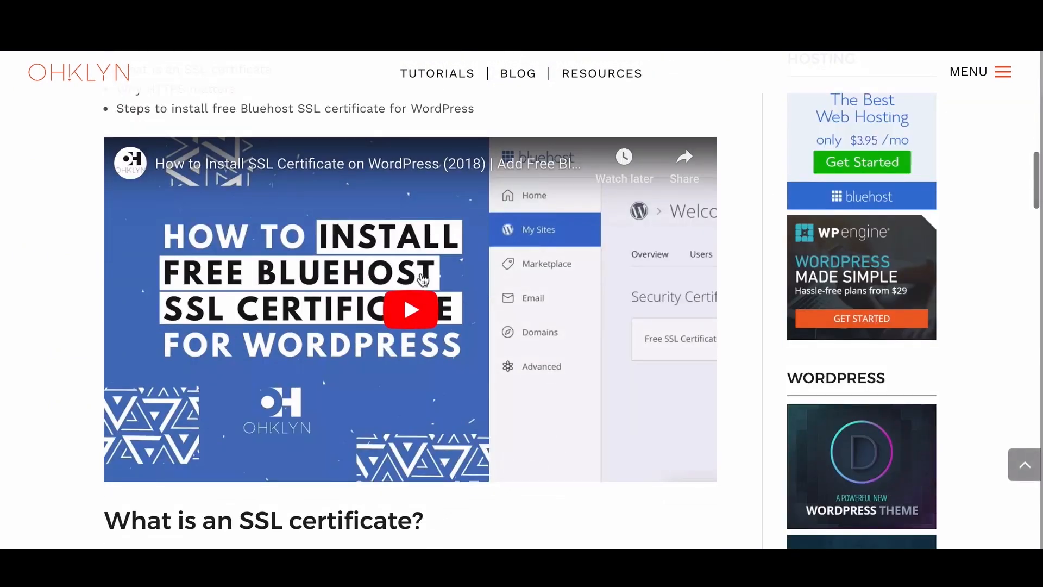
{"action": "scroll", "coordinate": [394, 282], "scroll_direction": "down", "scroll_amount": 5}
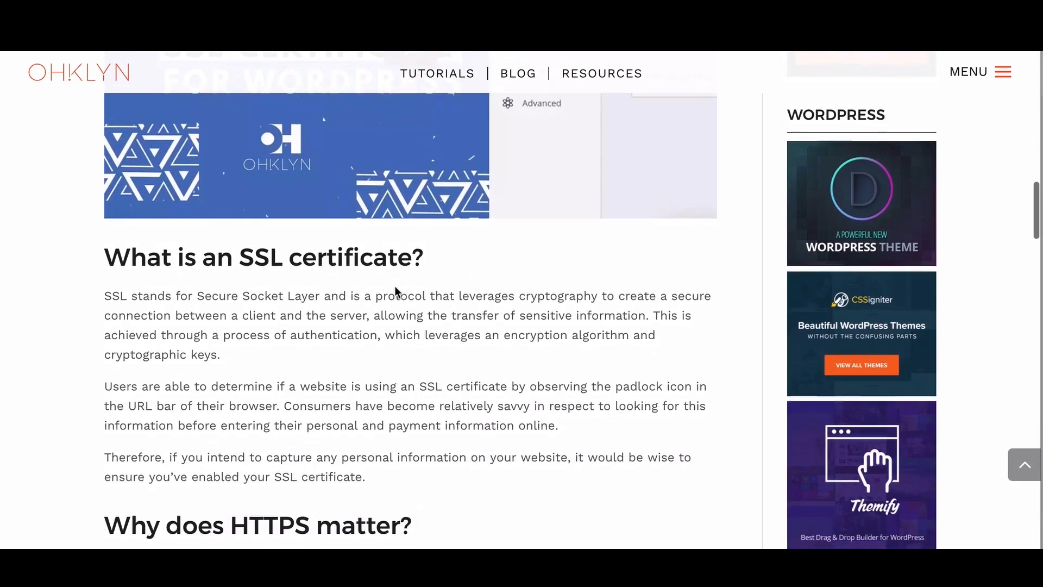
{"action": "scroll", "coordinate": [408, 298], "scroll_direction": "down", "scroll_amount": 9}
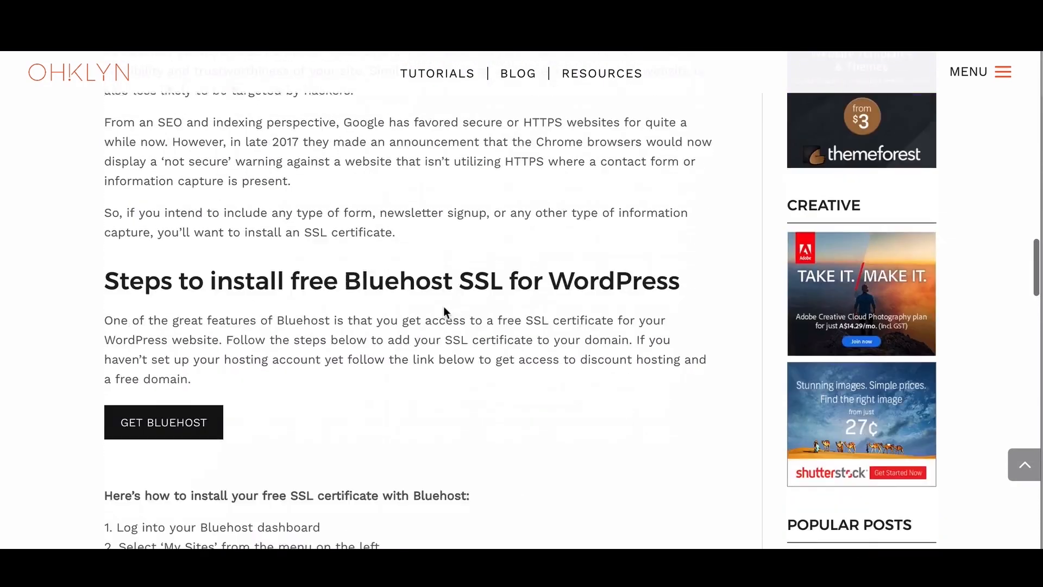
{"action": "scroll", "coordinate": [318, 300], "scroll_direction": "down", "scroll_amount": 2}
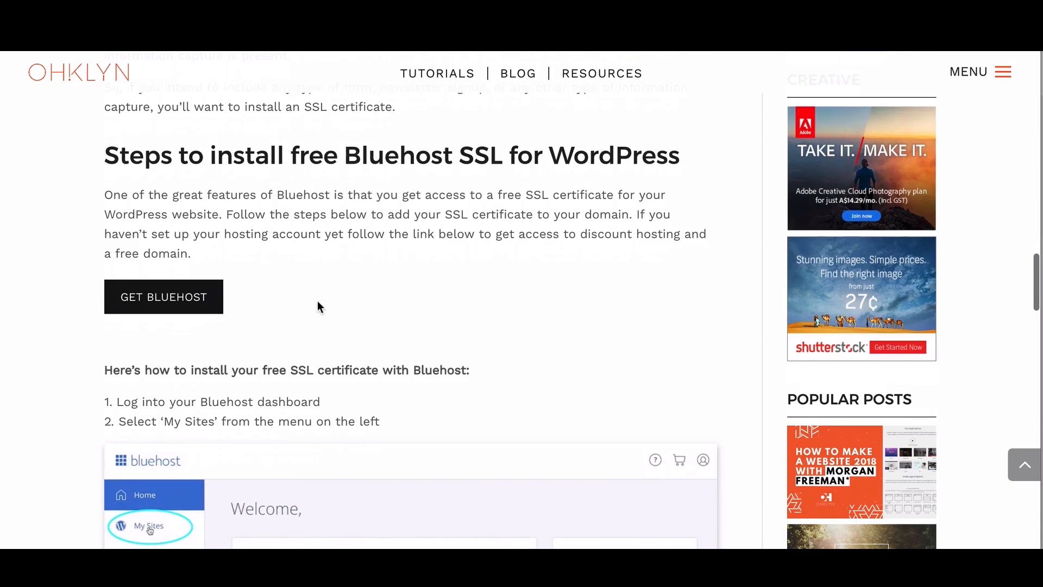
{"action": "scroll", "coordinate": [318, 304], "scroll_direction": "up", "scroll_amount": 4}
{"action": "scroll", "coordinate": [319, 303], "scroll_direction": "up", "scroll_amount": 20}
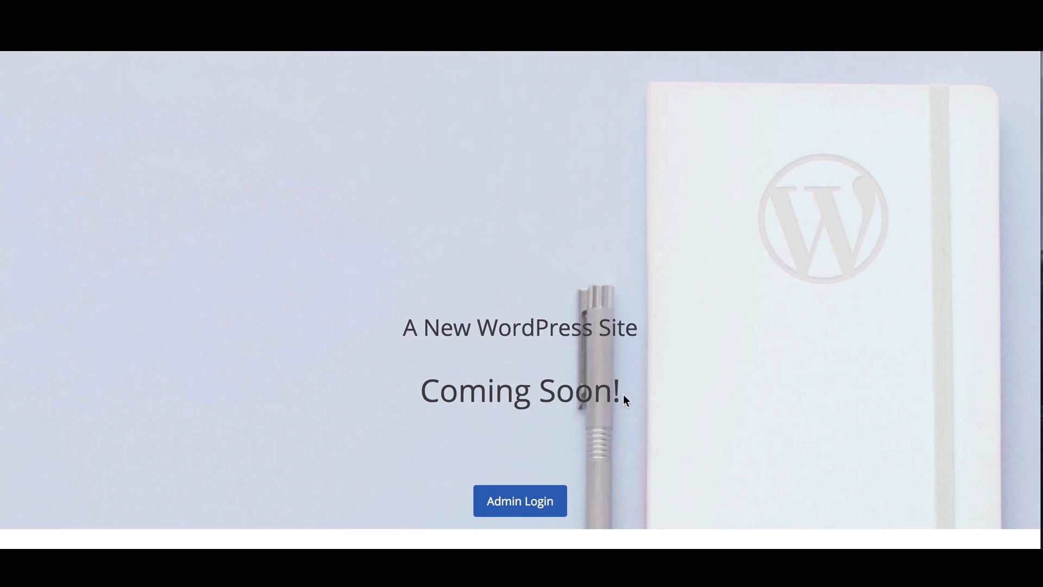
Step: Follow the Admin Login link on the Coming Soon page to the WordPress login
{"action": "left_click", "coordinate": [539, 504]}
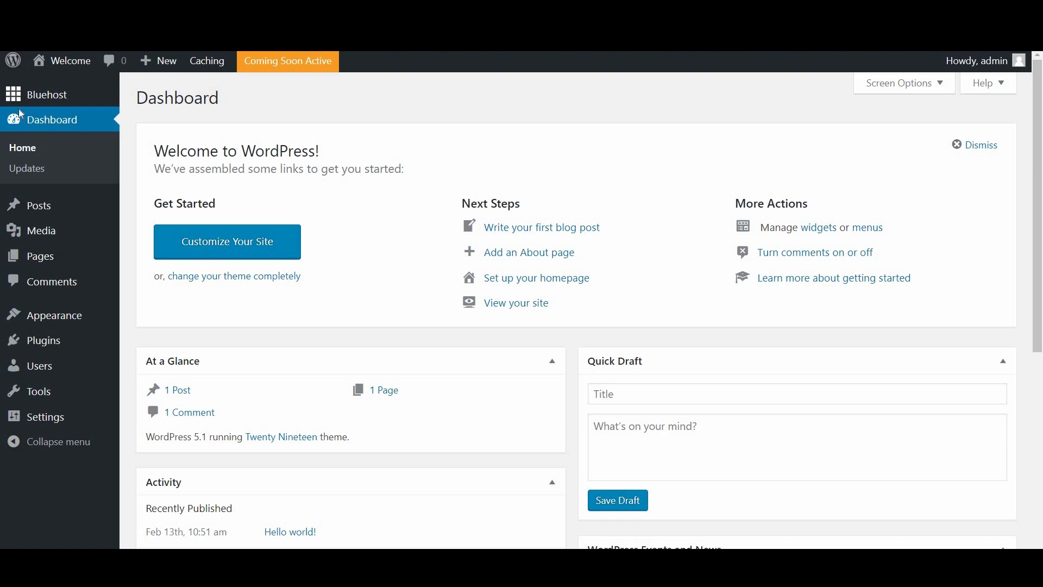
Step: Start a new user from All Users and enter the new user's username and e-mail address
{"action": "mouse_move", "coordinate": [40, 374]}
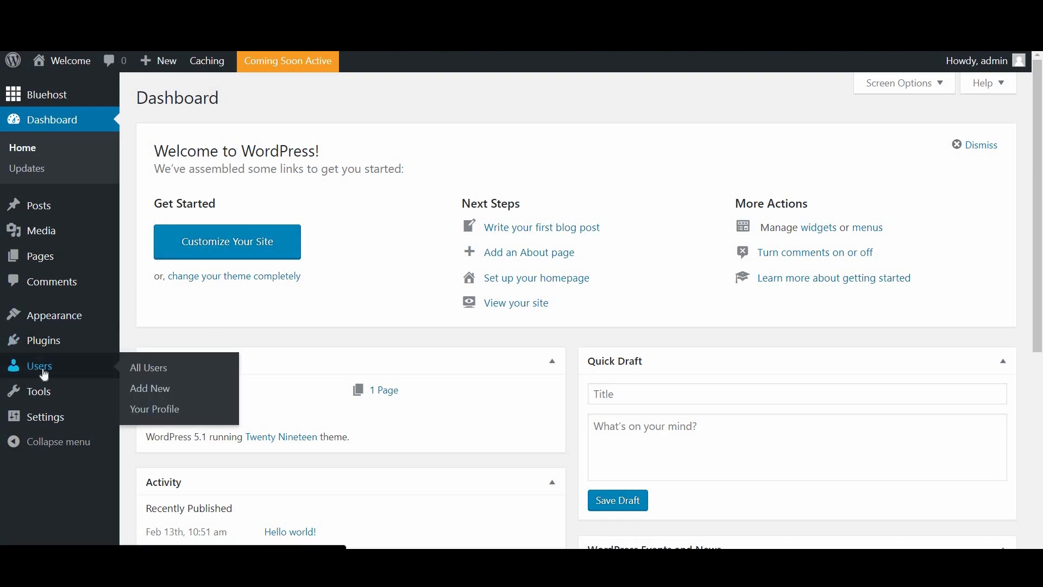
{"action": "left_click", "coordinate": [147, 373]}
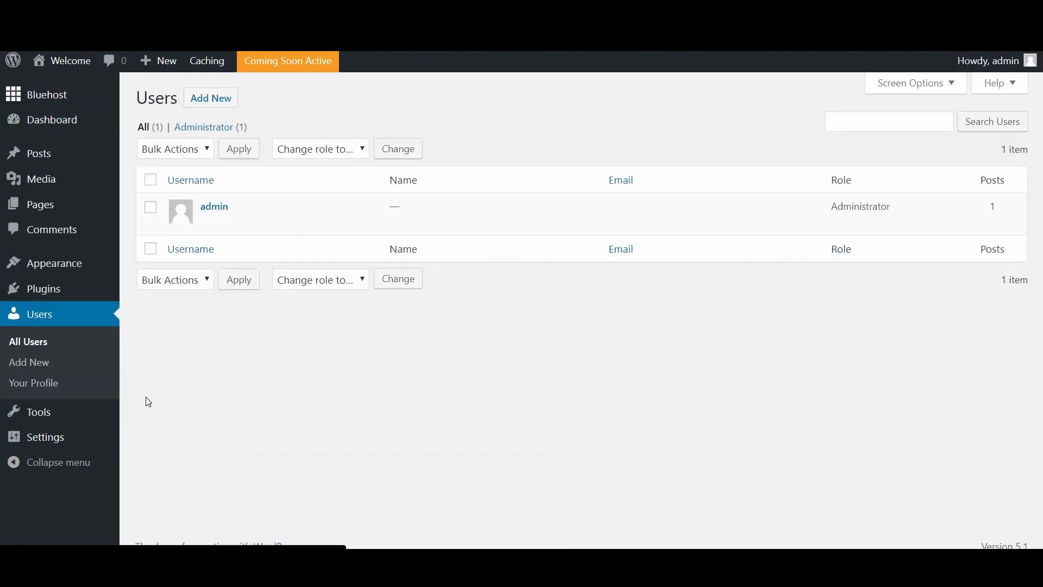
{"action": "left_click", "coordinate": [217, 104]}
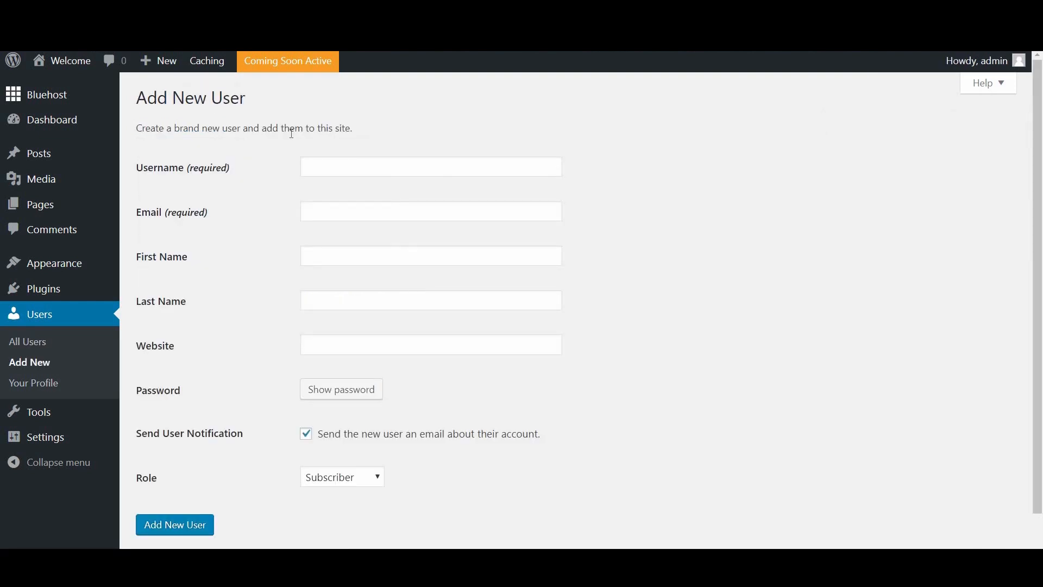
{"action": "left_click", "coordinate": [329, 169]}
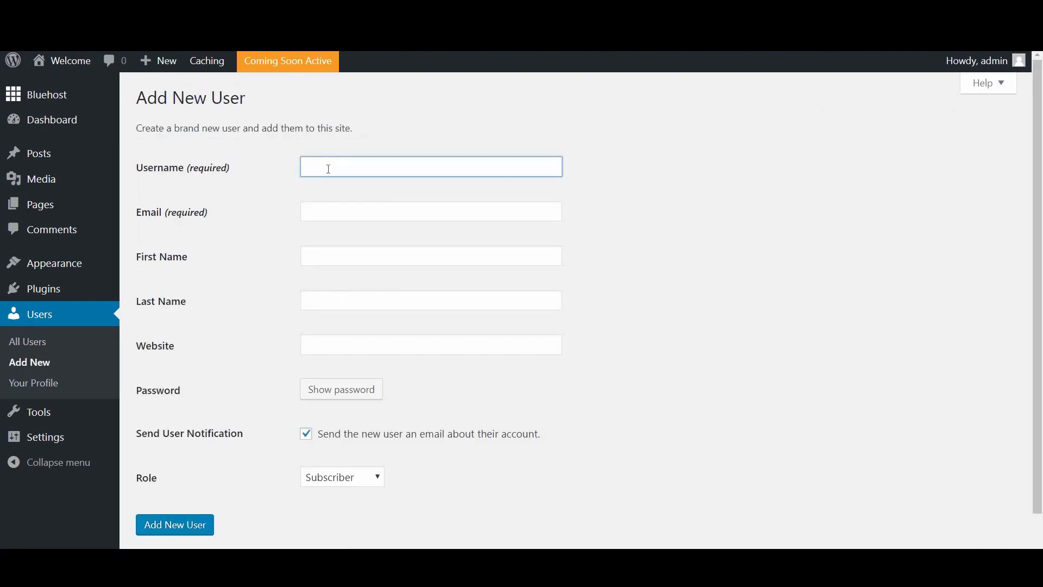
{"action": "type", "text": "Hendrik"}
{"action": "key", "text": "Tab"}
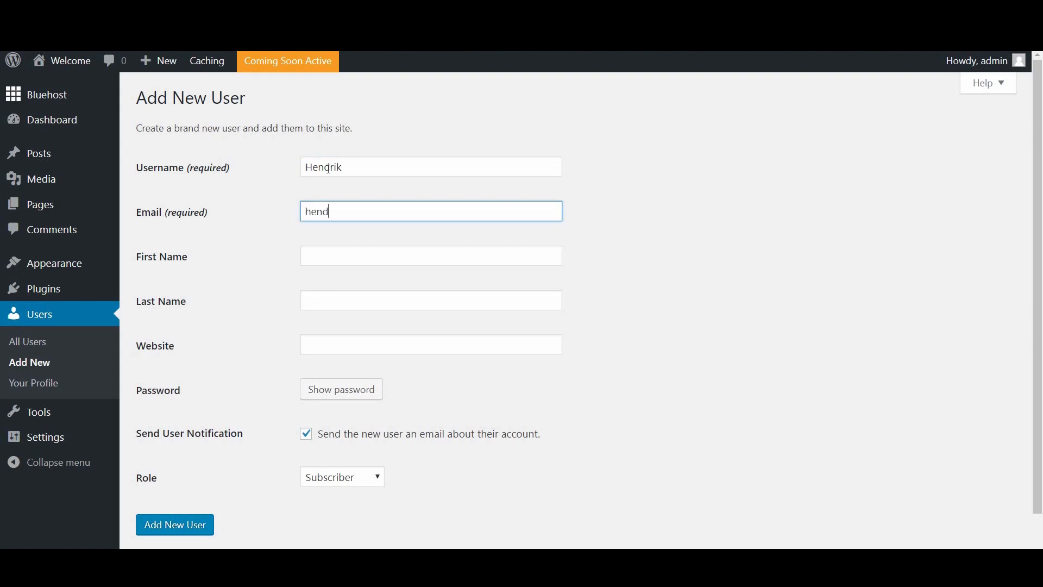
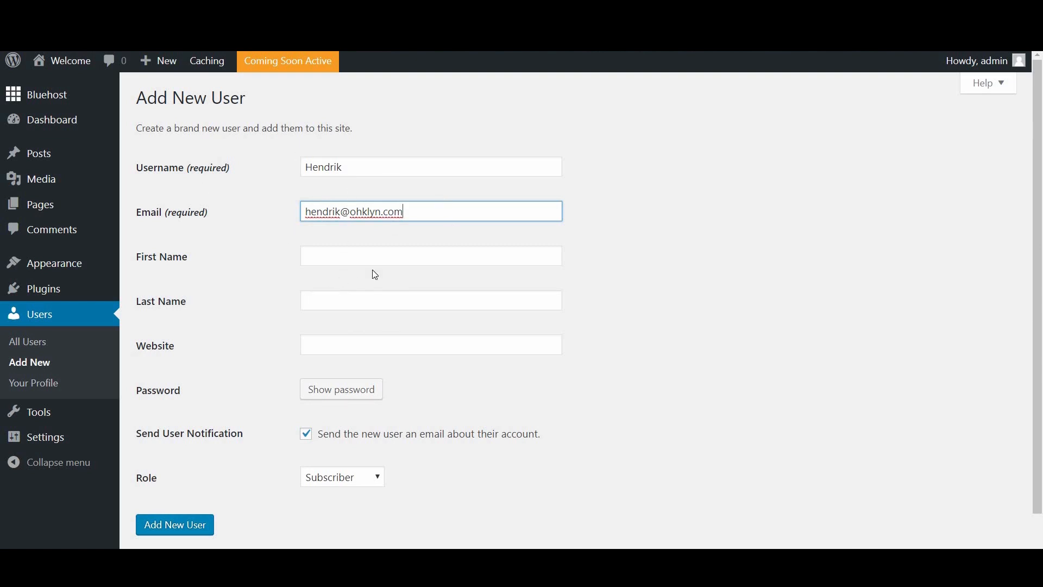
Step: Copy the generated strong password, assign the Administrator role, and create the user
{"action": "scroll", "coordinate": [305, 302], "scroll_direction": "down", "scroll_amount": 1}
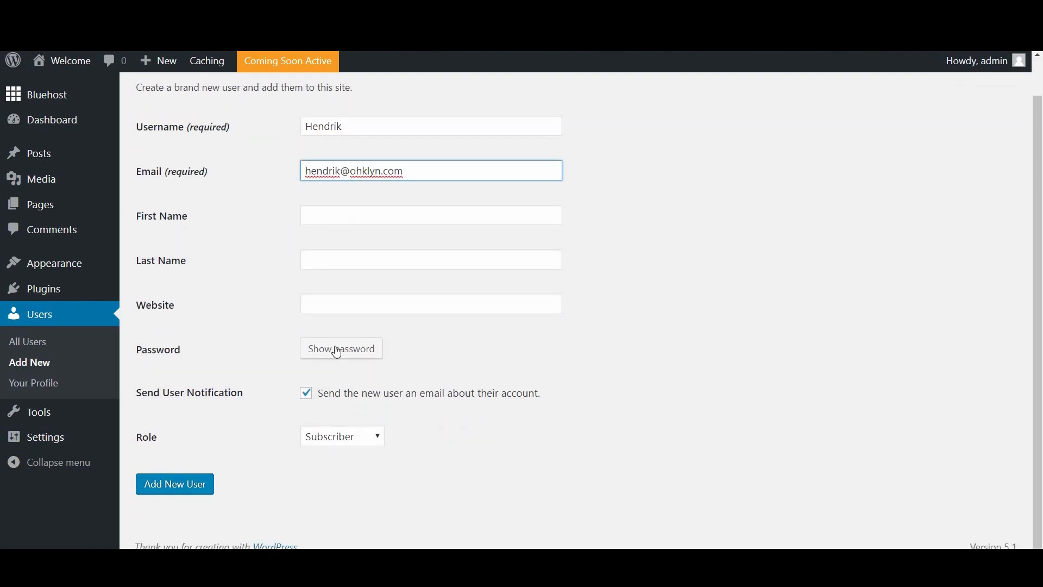
{"action": "left_click", "coordinate": [339, 349]}
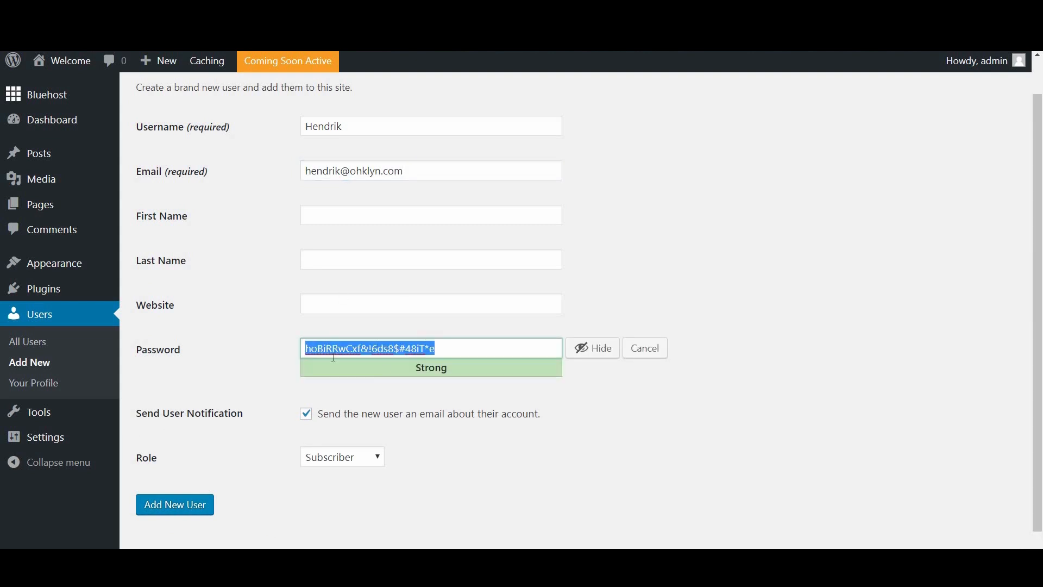
{"action": "triple_click", "coordinate": [405, 348]}
{"action": "left_click", "coordinate": [238, 467]}
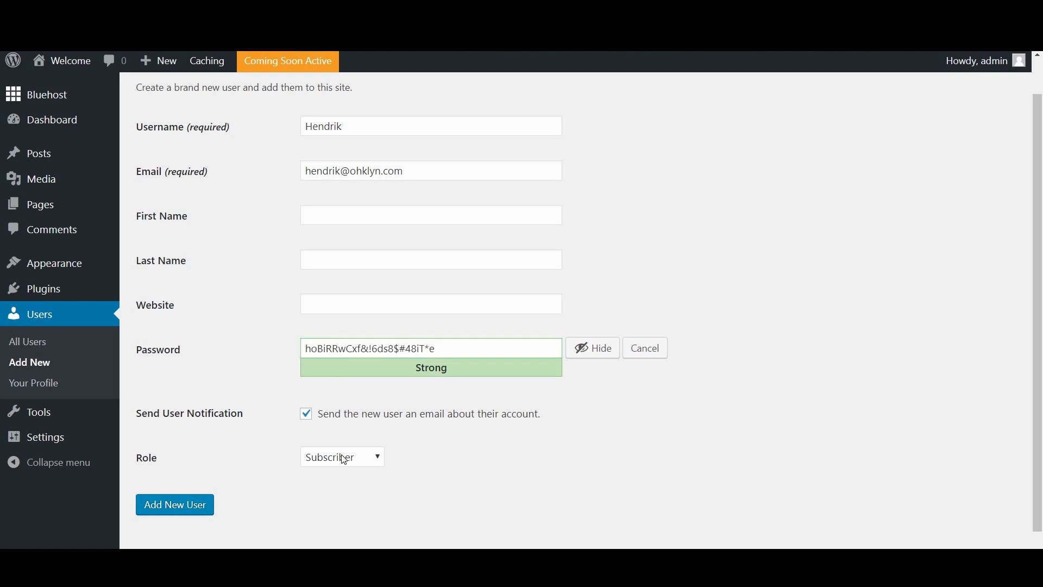
{"action": "left_click", "coordinate": [343, 458]}
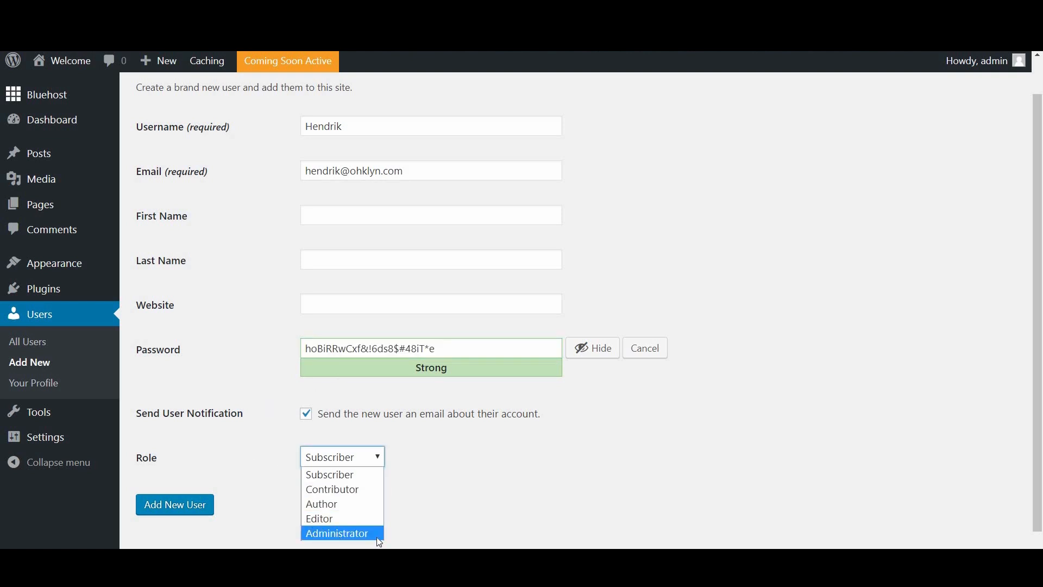
{"action": "left_click", "coordinate": [345, 534]}
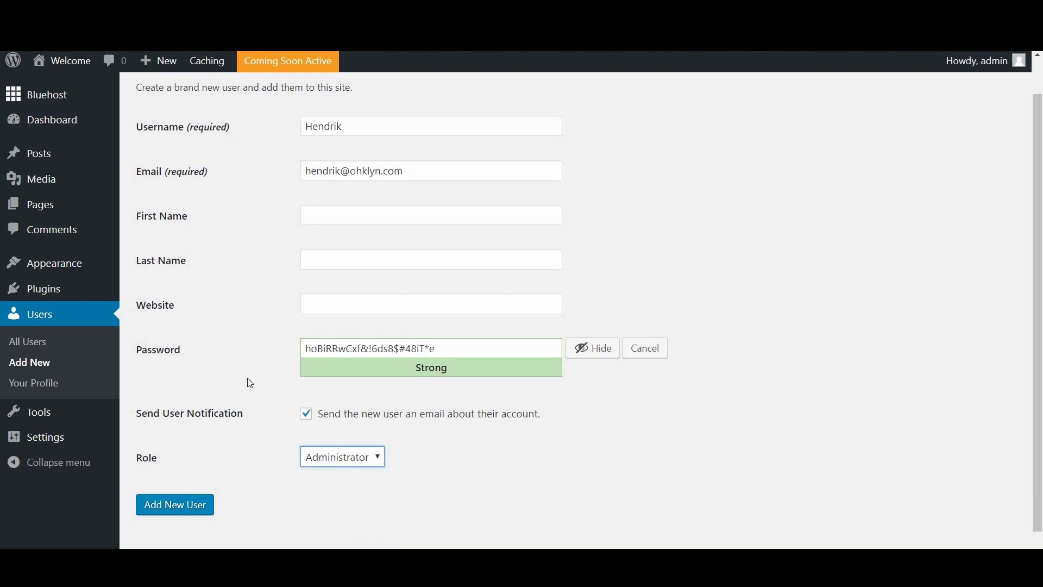
{"action": "left_click", "coordinate": [174, 503]}
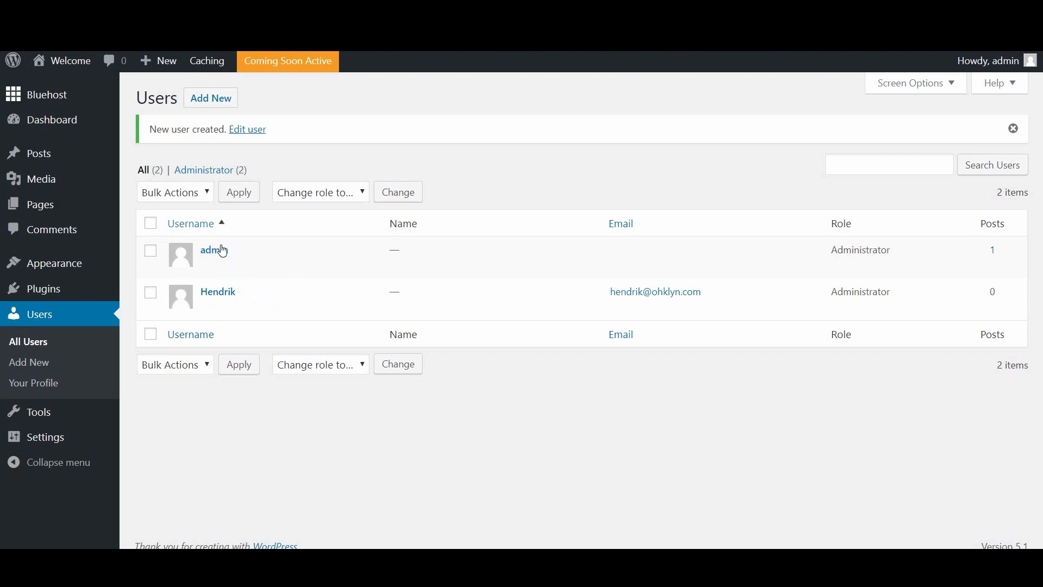
Step: Log out of admin and enter the new user's e-mail address and pasted password on the login form
{"action": "mouse_move", "coordinate": [233, 260]}
{"action": "mouse_move", "coordinate": [210, 305]}
{"action": "mouse_move", "coordinate": [983, 71]}
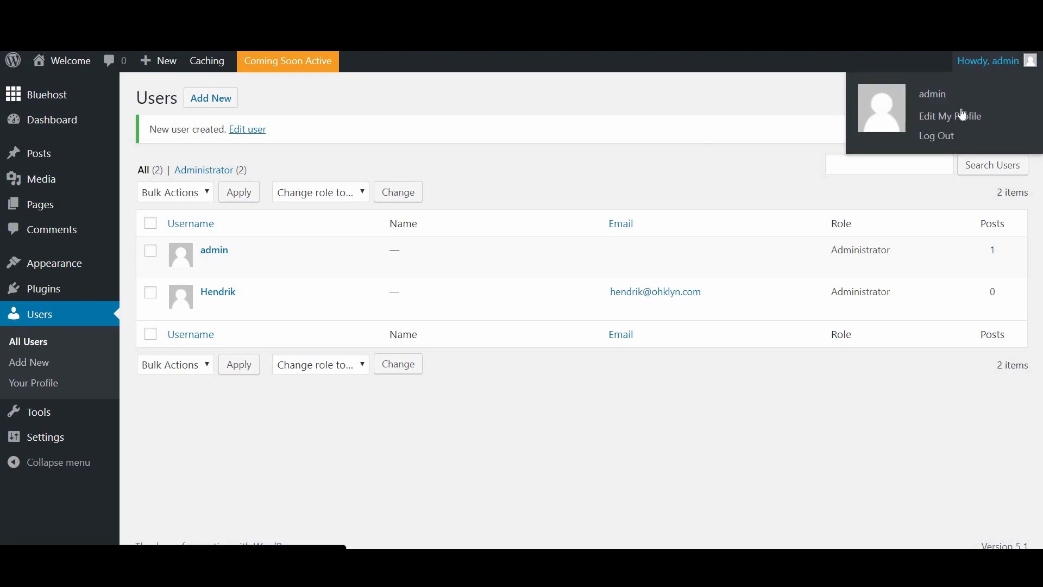
{"action": "left_click", "coordinate": [945, 139]}
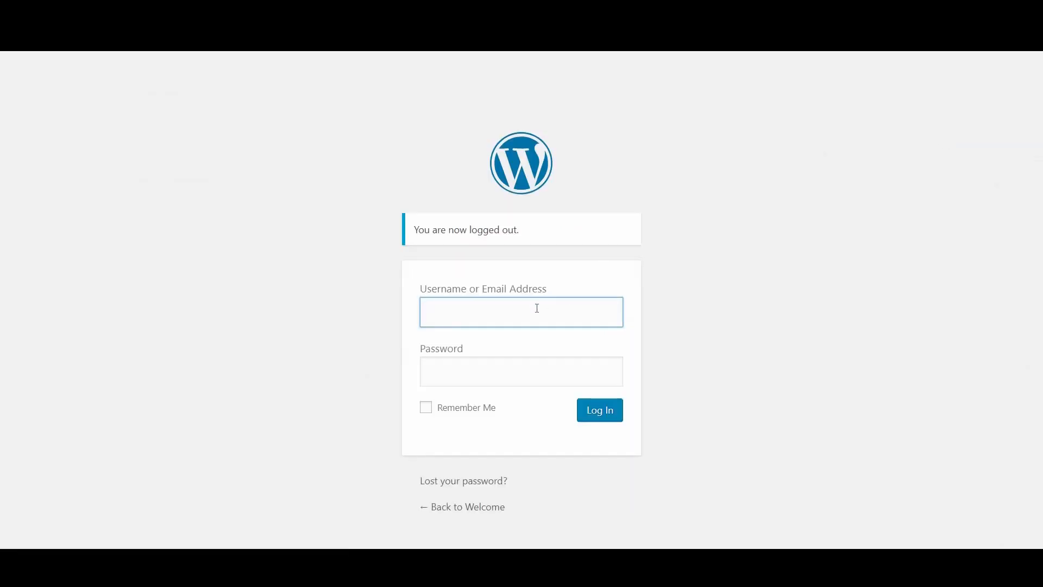
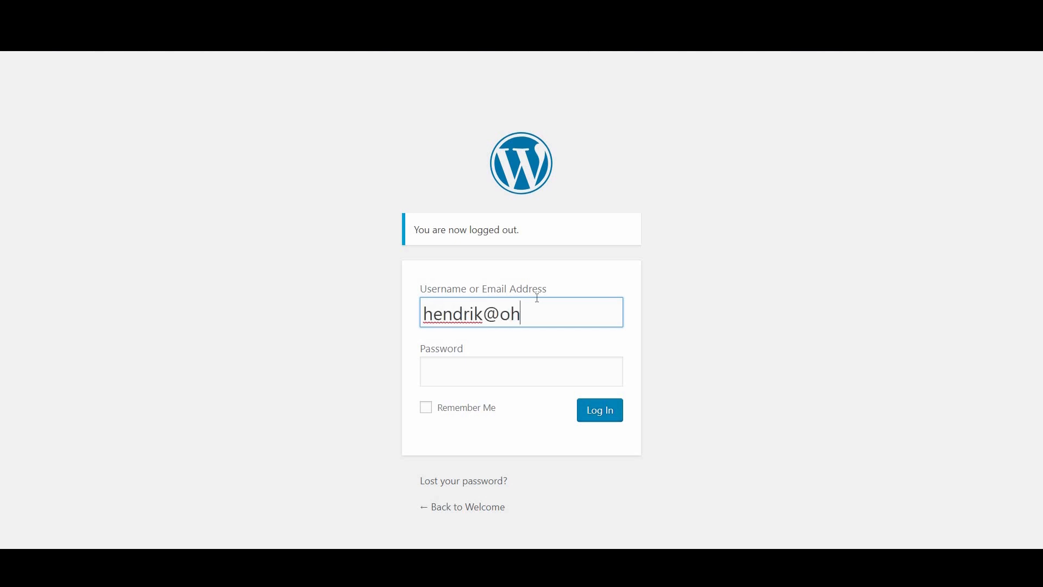
{"action": "key", "text": "Tab"}
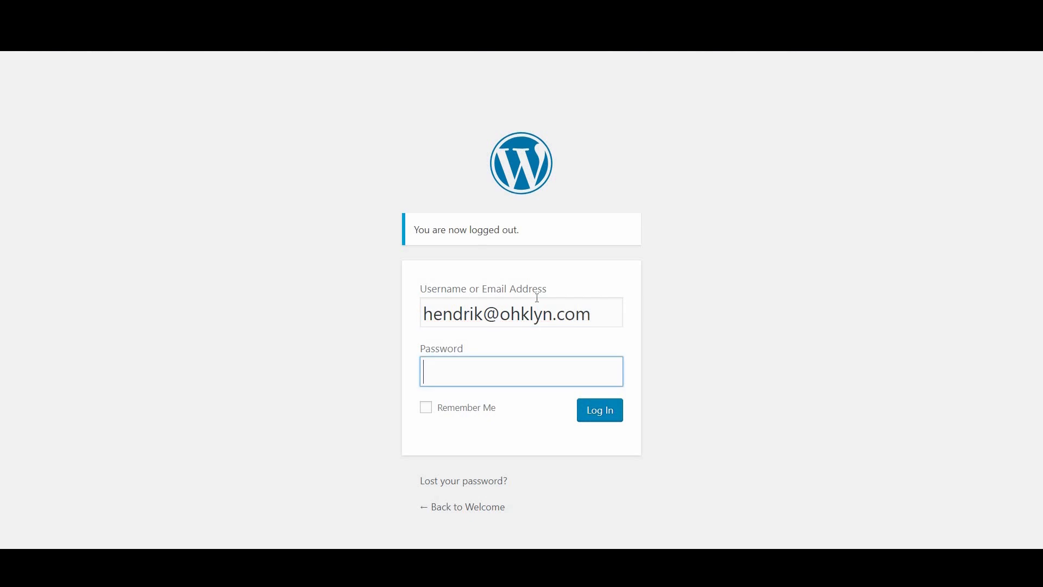
{"action": "key", "text": "ctrl+v"}
Step: Log in as the new administrator and delete the original admin user along with all its content
{"action": "left_click", "coordinate": [602, 415]}
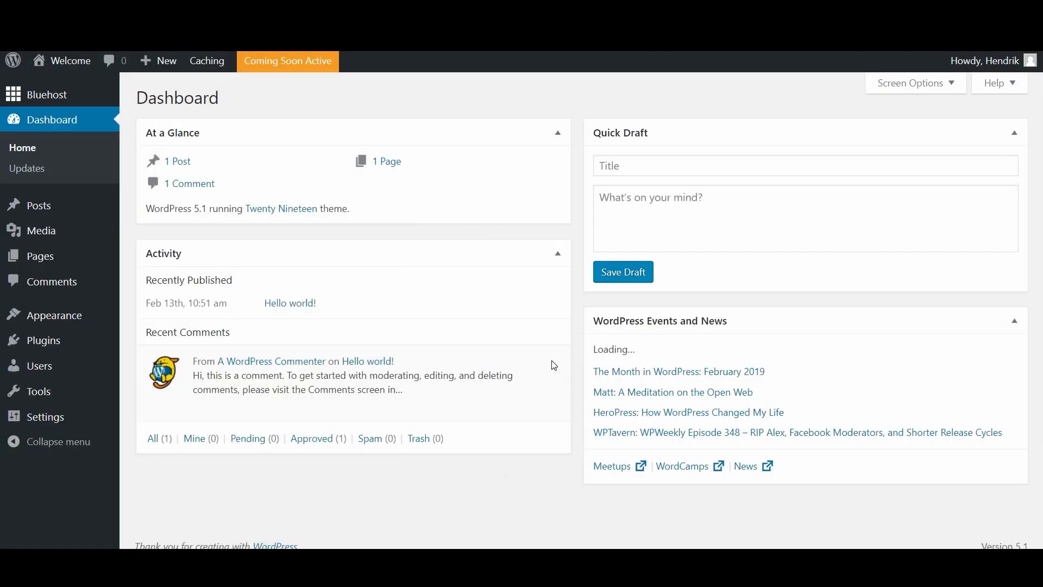
{"action": "left_click", "coordinate": [49, 371]}
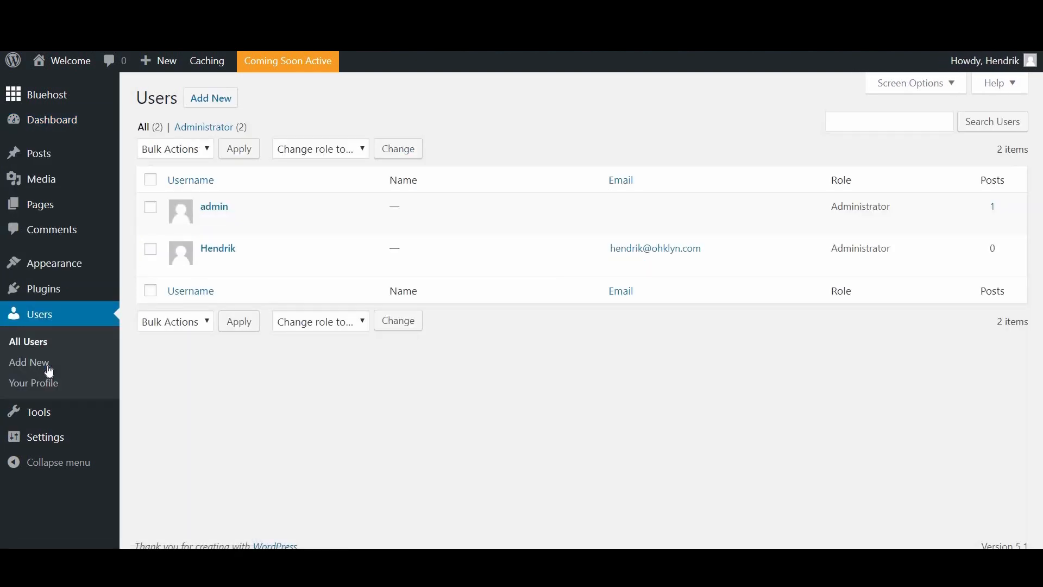
{"action": "mouse_move", "coordinate": [220, 209]}
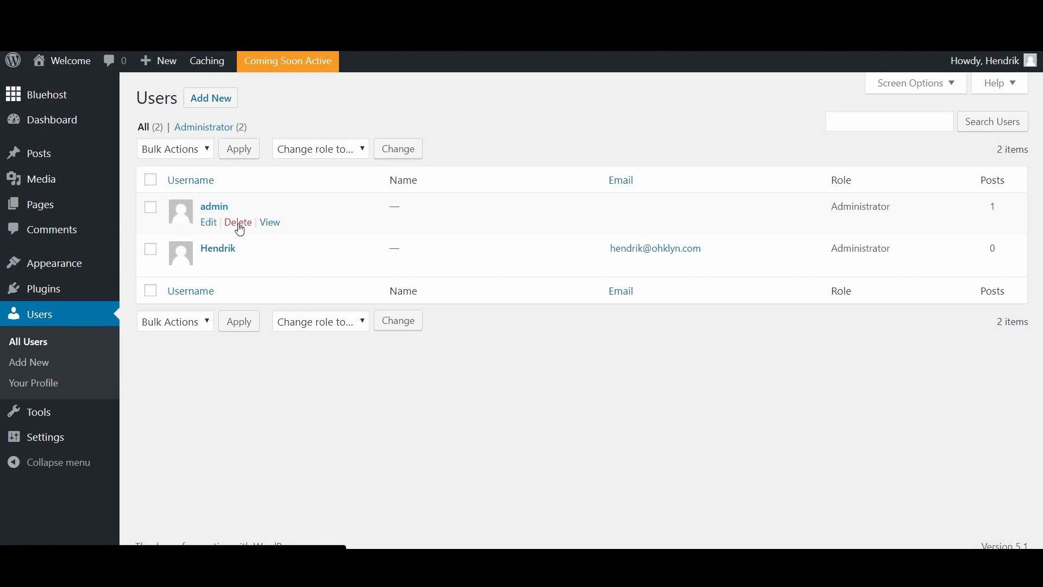
{"action": "left_click", "coordinate": [239, 224]}
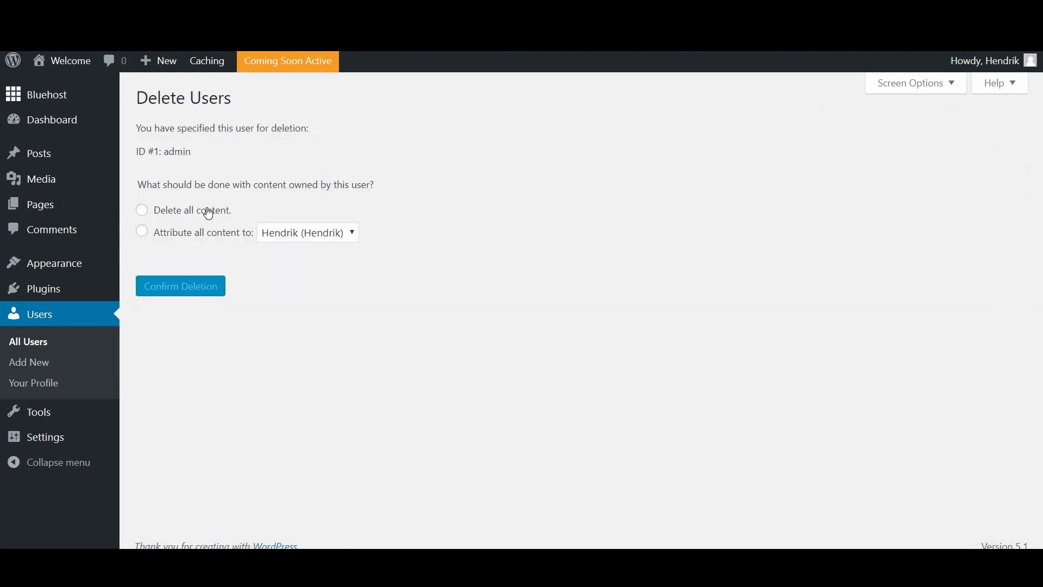
{"action": "left_click", "coordinate": [157, 211]}
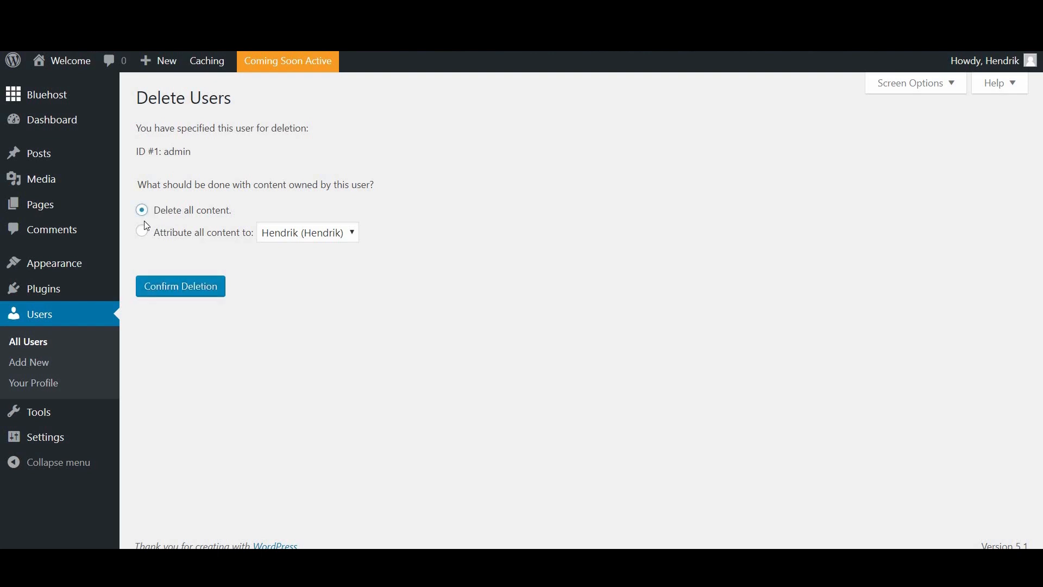
{"action": "left_click", "coordinate": [184, 296]}
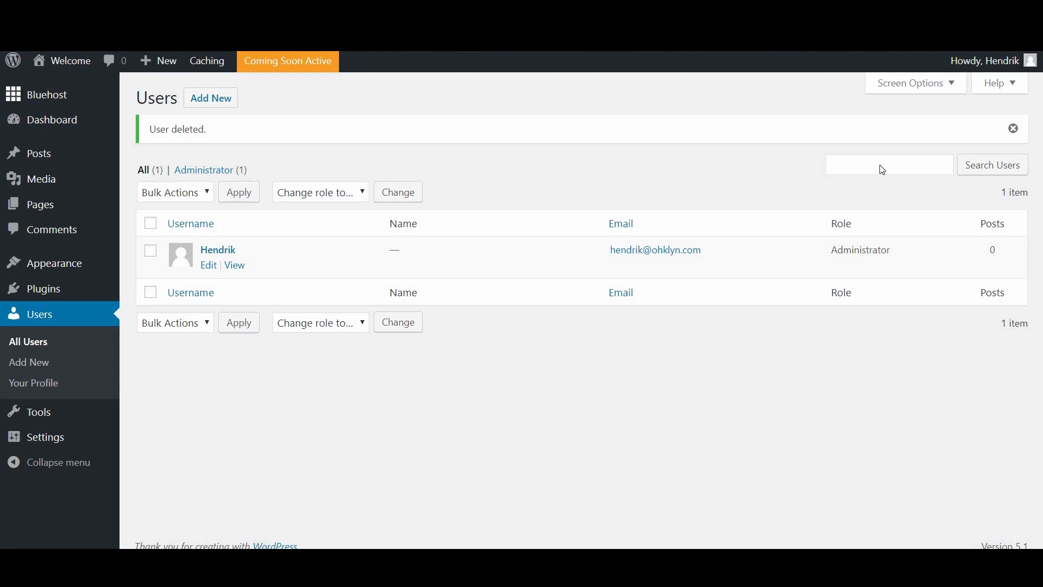
{"action": "mouse_move", "coordinate": [978, 63]}
Step: Return to the Dashboard, which shows no site activity yet
{"action": "mouse_move", "coordinate": [50, 124]}
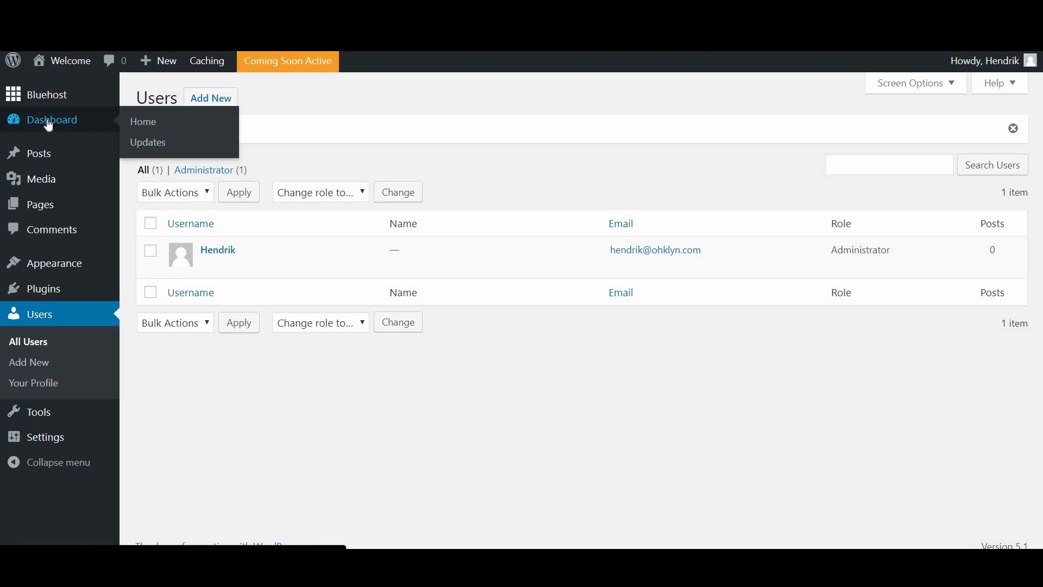
{"action": "left_click", "coordinate": [49, 124]}
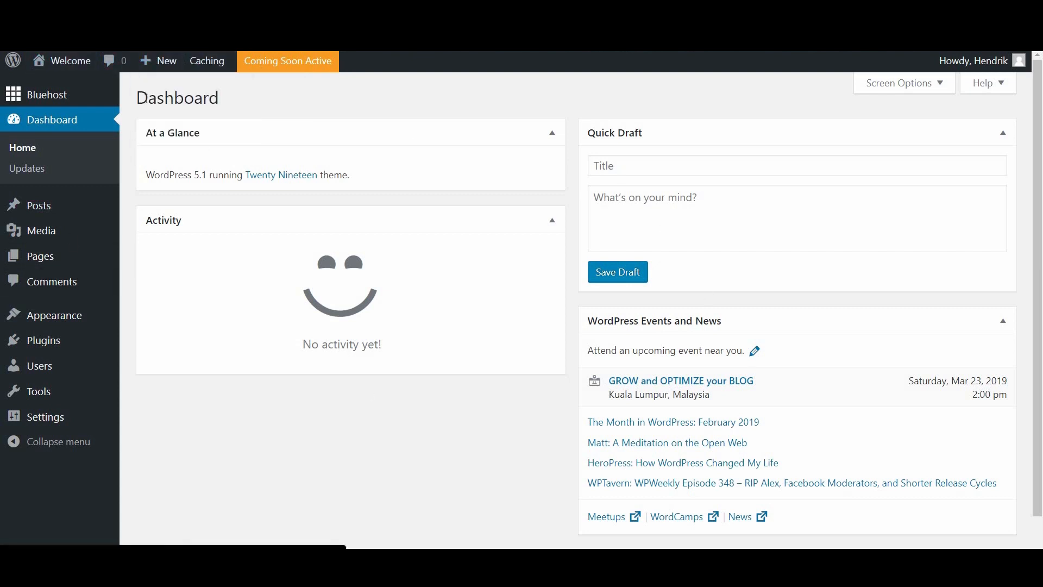
{"action": "mouse_move", "coordinate": [55, 62]}
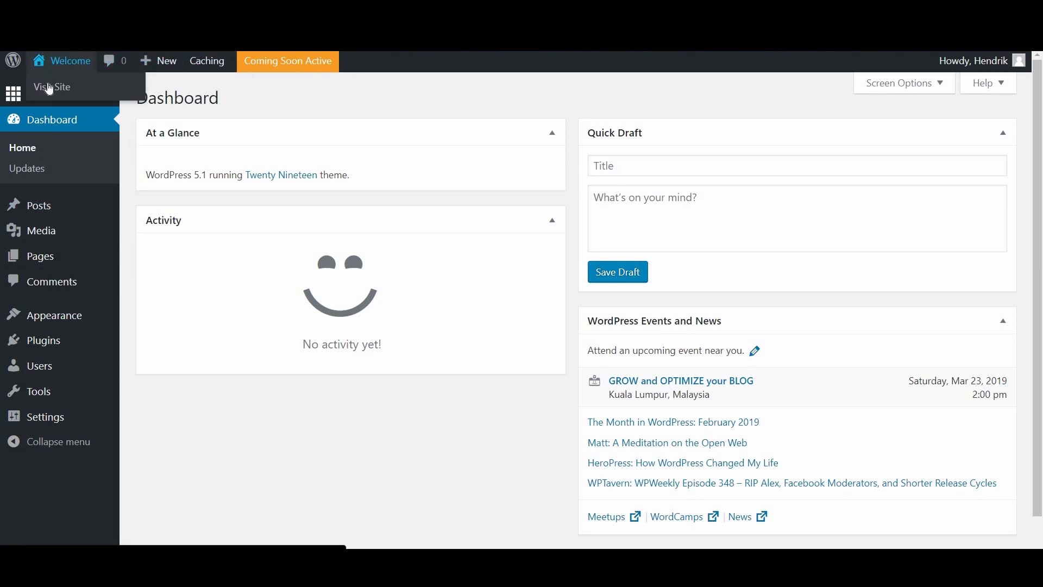
{"action": "left_click", "coordinate": [49, 88]}
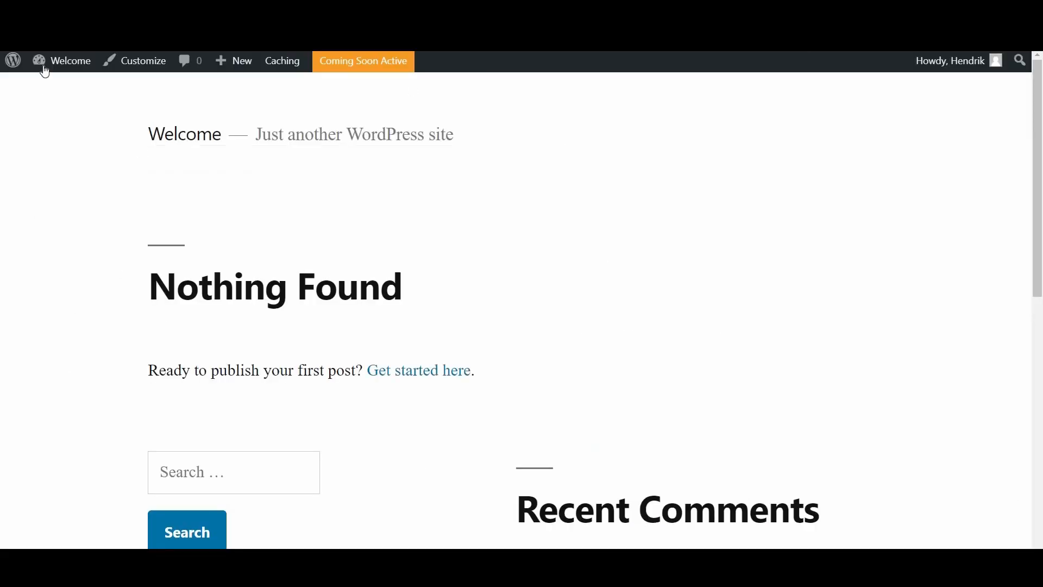
{"action": "mouse_move", "coordinate": [61, 63]}
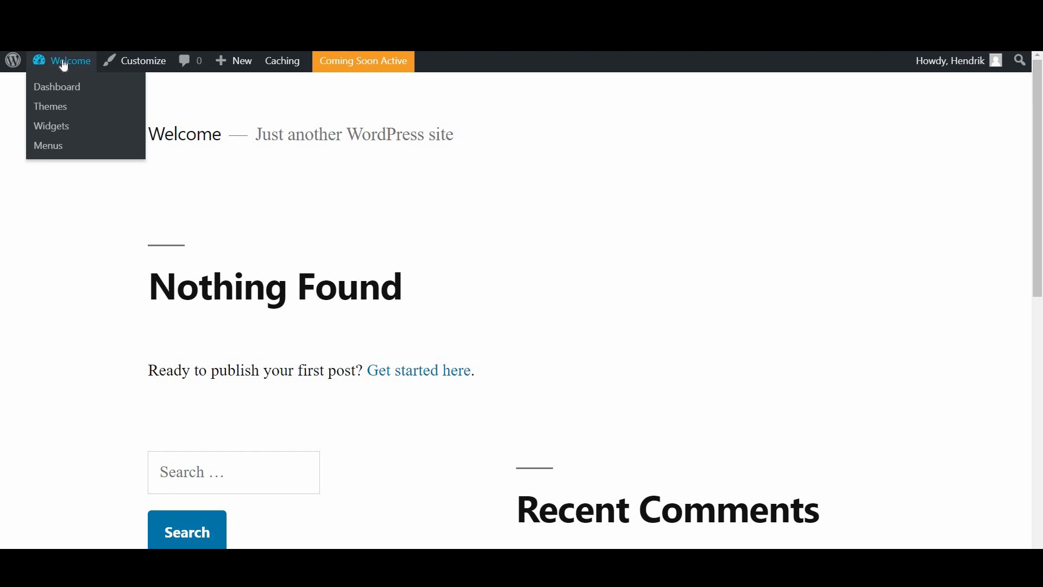
{"action": "left_click", "coordinate": [60, 93]}
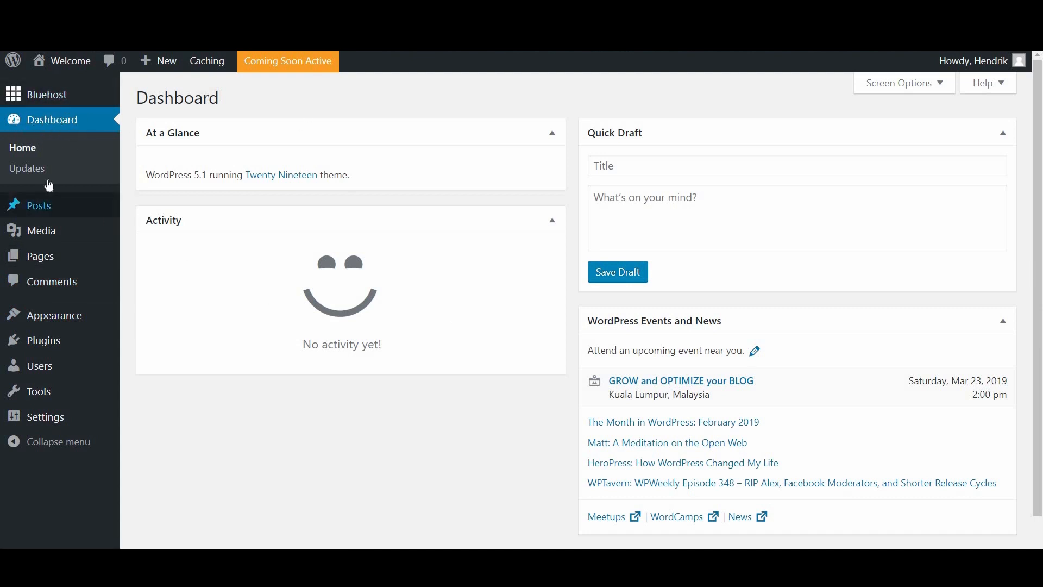
{"action": "mouse_move", "coordinate": [27, 98]}
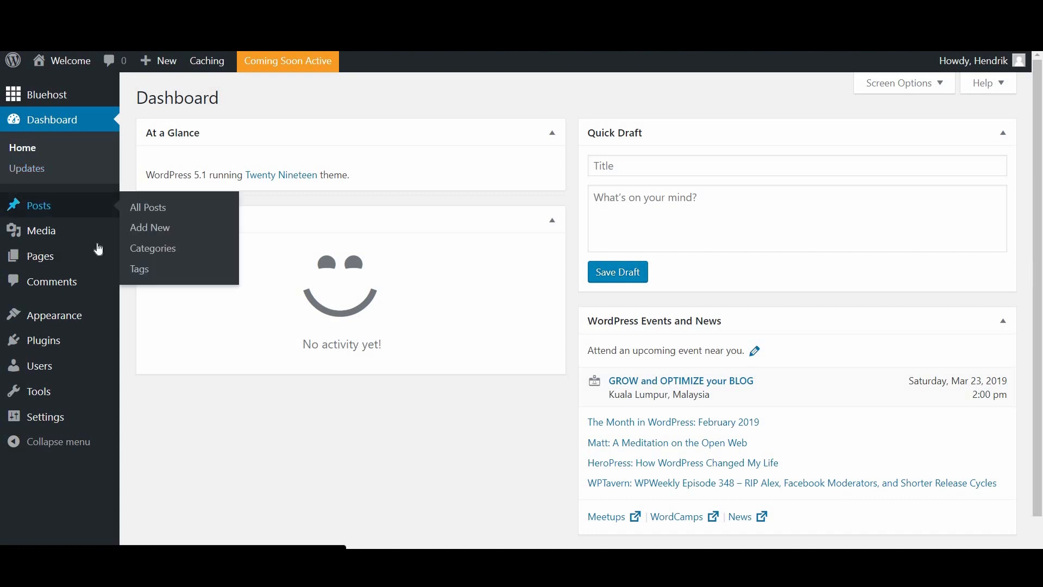
{"action": "mouse_move", "coordinate": [52, 235]}
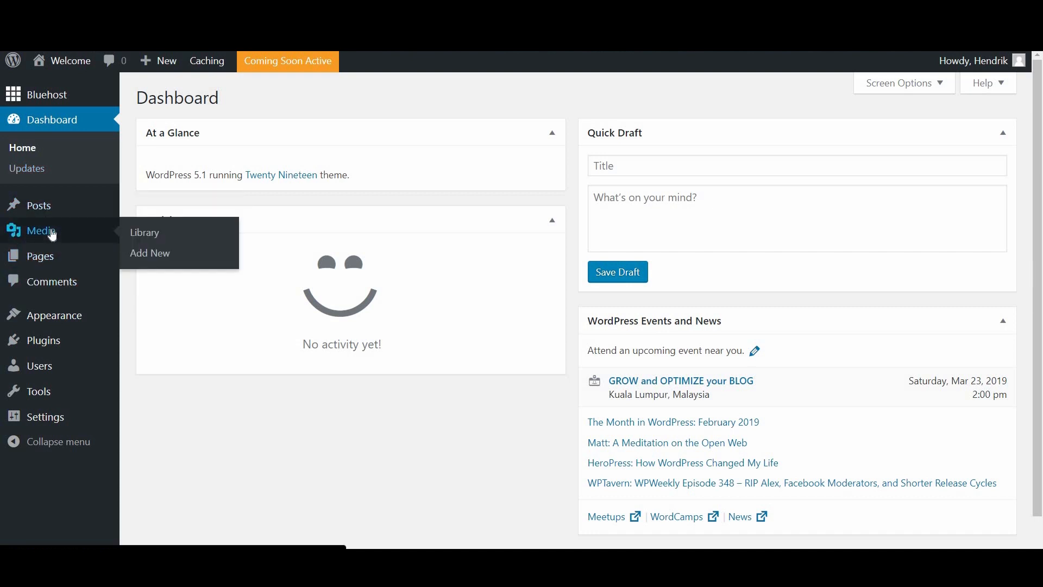
{"action": "mouse_move", "coordinate": [55, 213]}
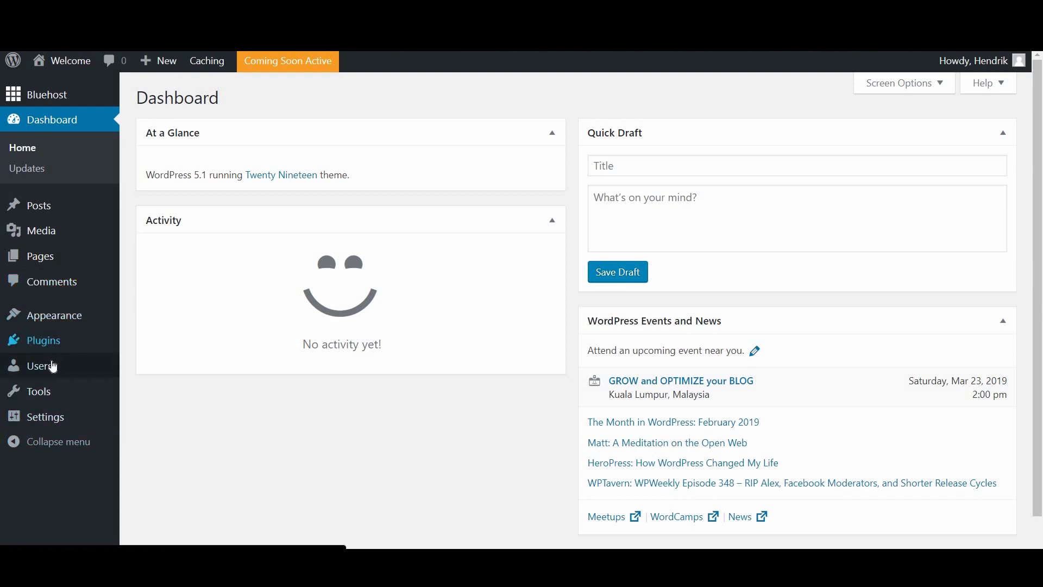
{"action": "mouse_move", "coordinate": [54, 319]}
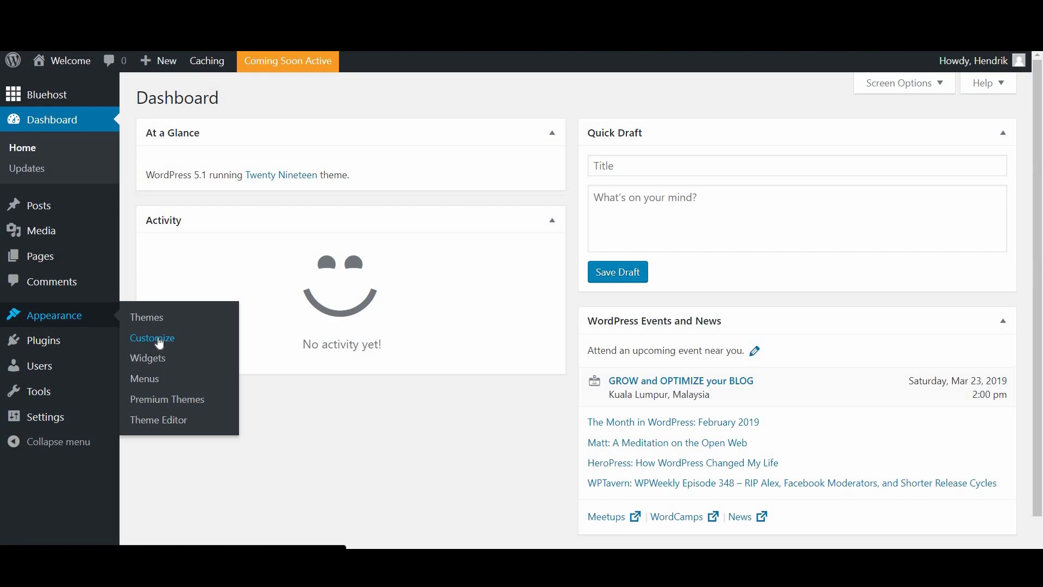
{"action": "mouse_move", "coordinate": [76, 340]}
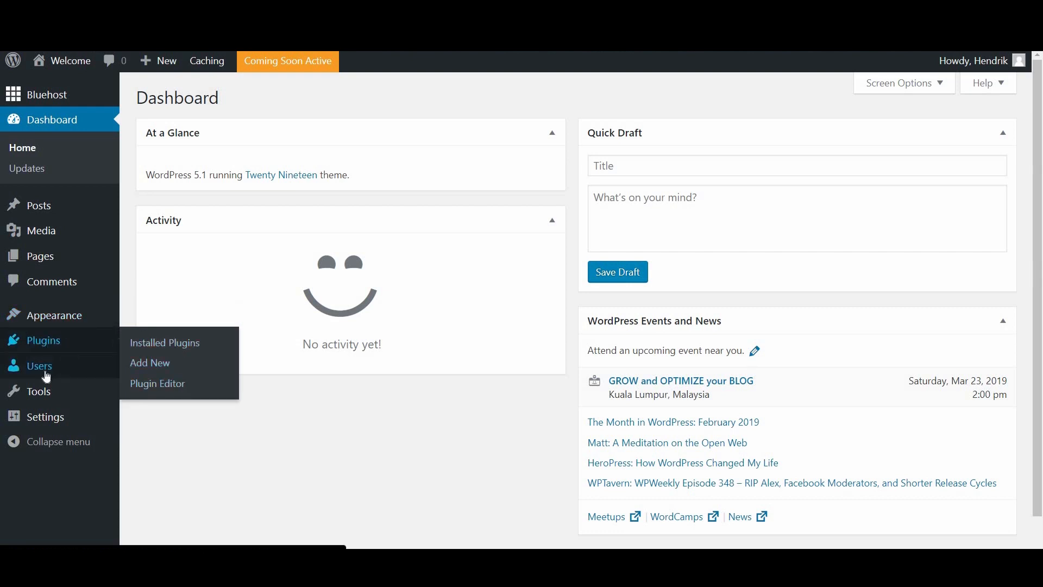
{"action": "mouse_move", "coordinate": [123, 363]}
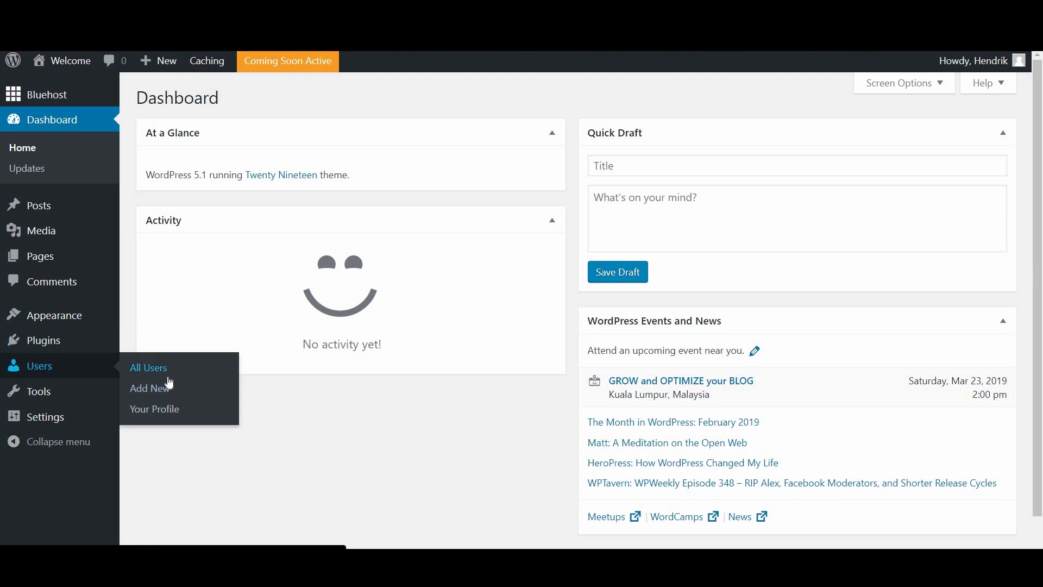
{"action": "mouse_move", "coordinate": [79, 421]}
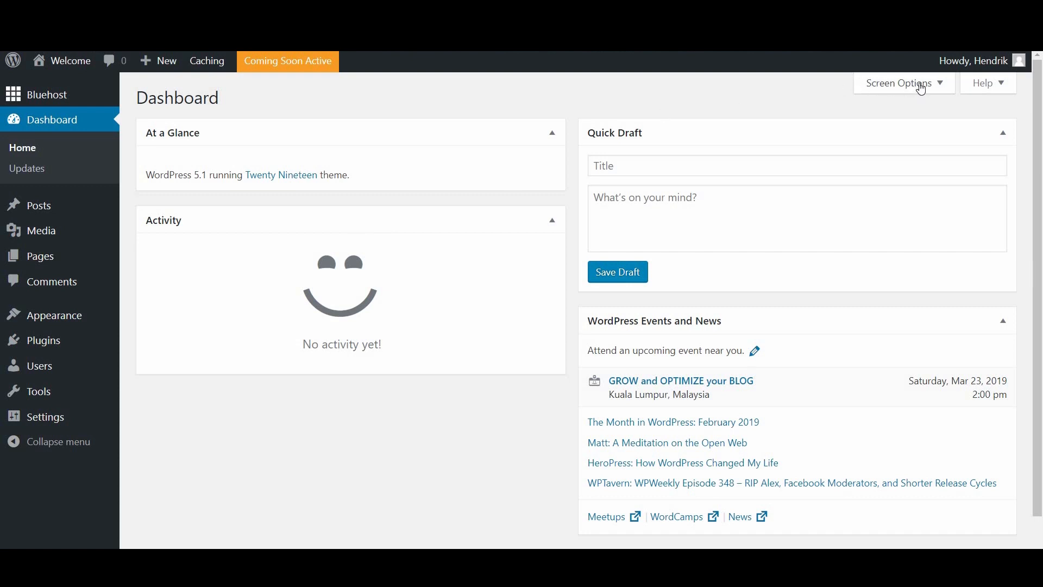
Step: Enable the Welcome box through Screen Options, then briefly view and close the dashboard Help notes
{"action": "left_click", "coordinate": [922, 85]}
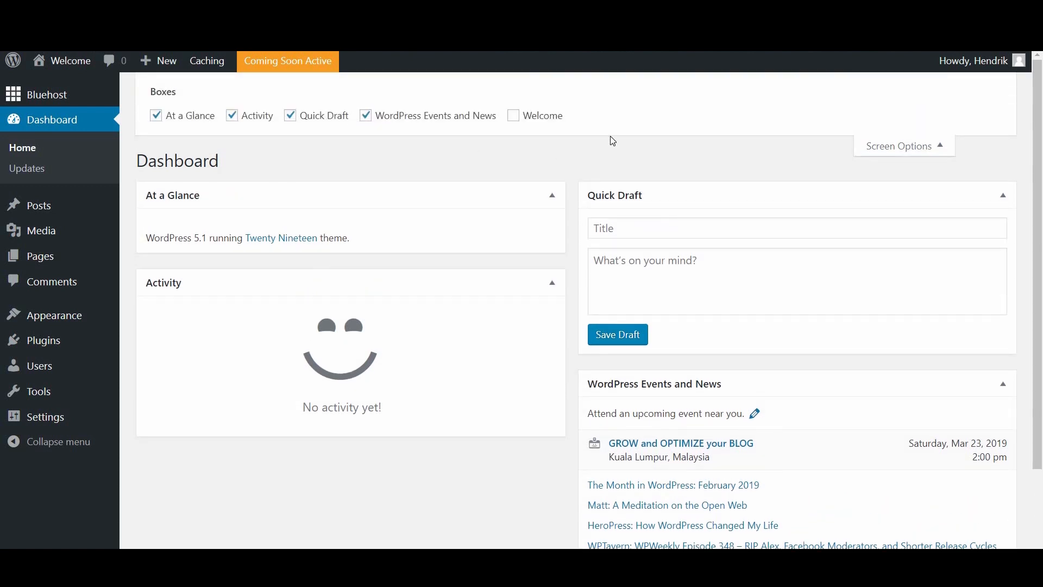
{"action": "left_click", "coordinate": [528, 124]}
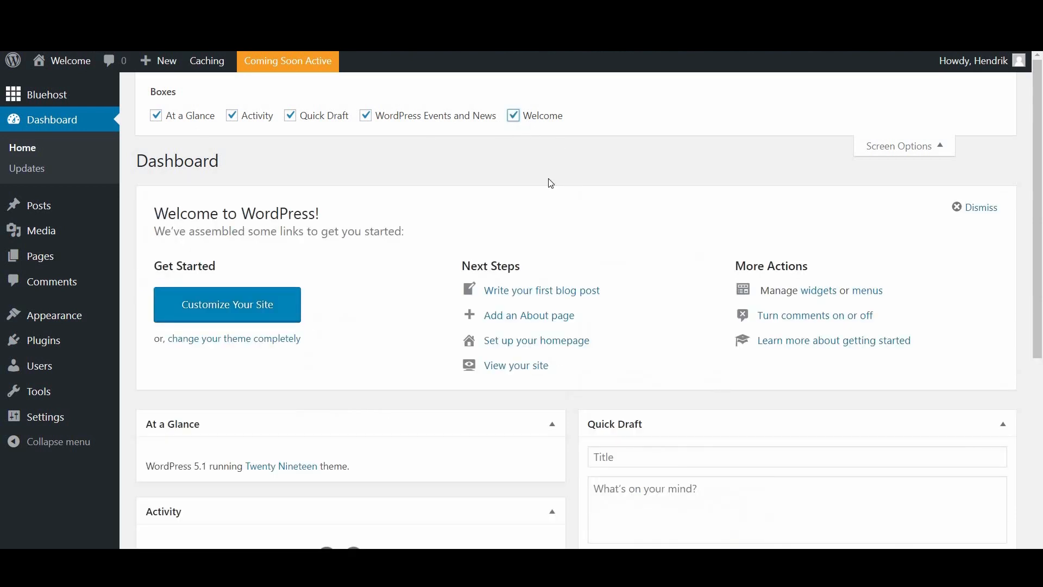
{"action": "left_click", "coordinate": [903, 152]}
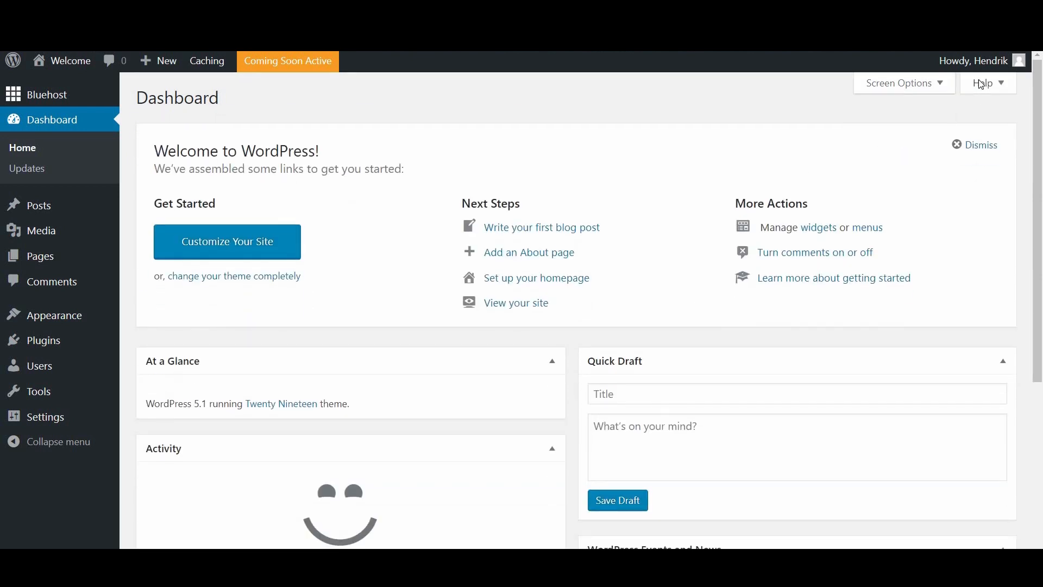
{"action": "left_click", "coordinate": [981, 84]}
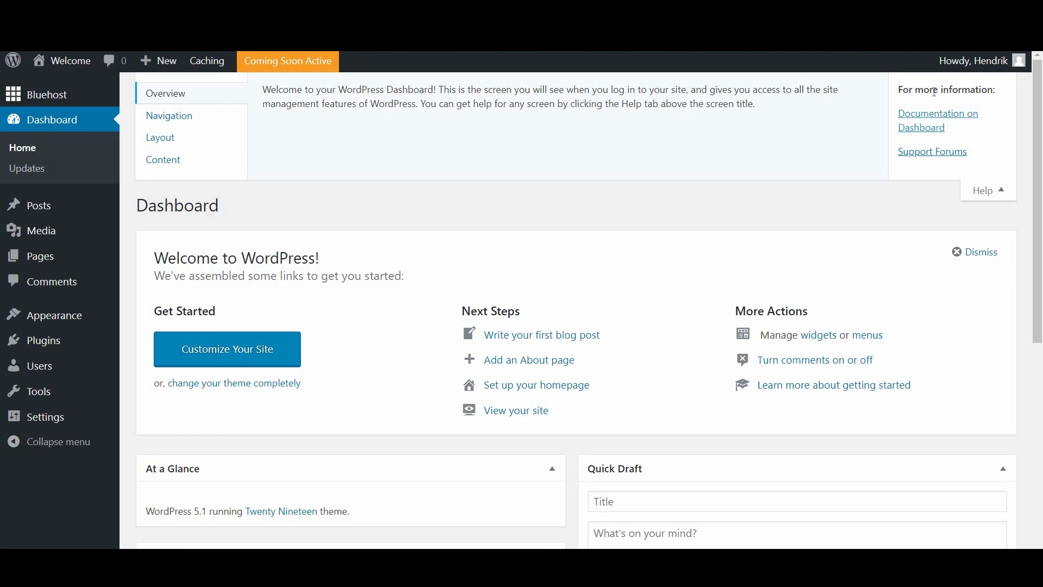
{"action": "left_click", "coordinate": [981, 193]}
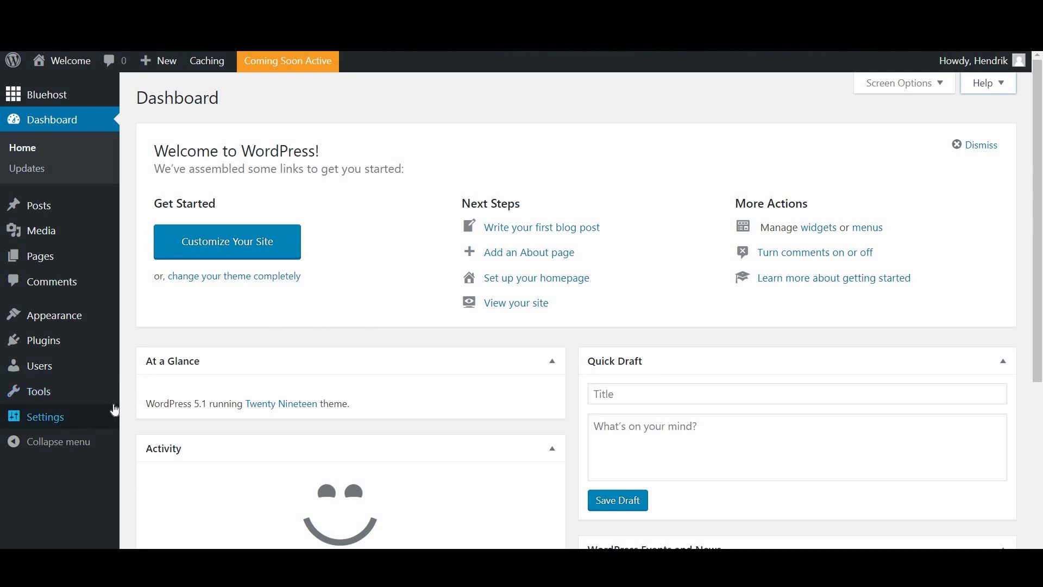
Step: In General Settings, change the site title from Welcome to 'My Site' and review the remaining fields
{"action": "mouse_move", "coordinate": [112, 411]}
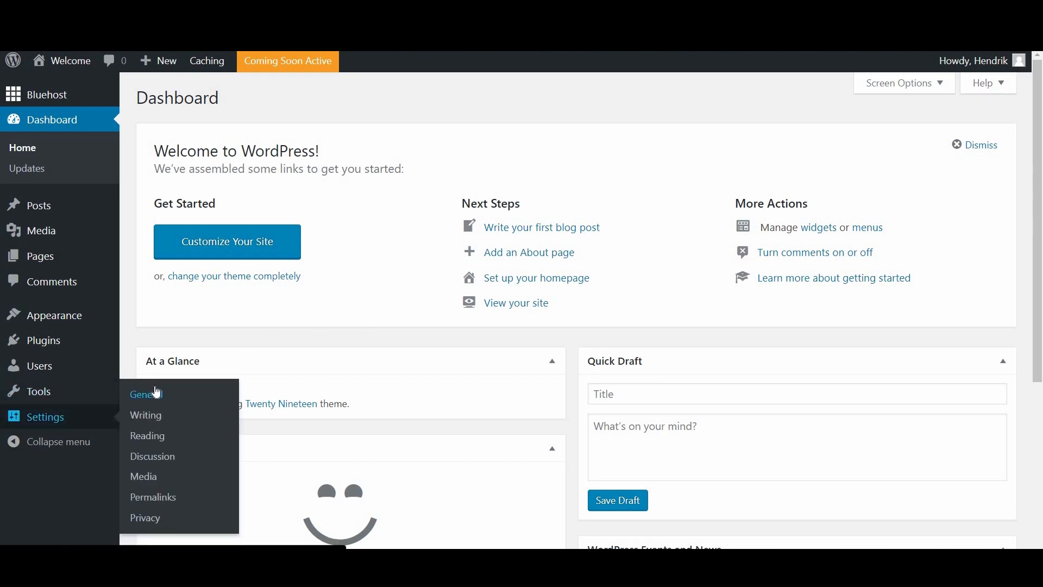
{"action": "left_click", "coordinate": [157, 392]}
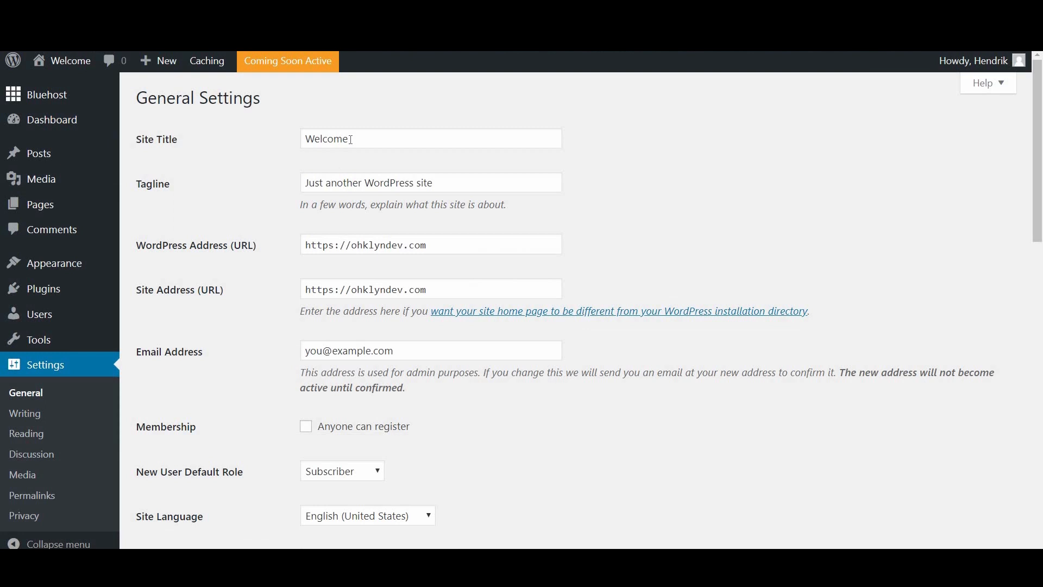
{"action": "double_click", "coordinate": [351, 140]}
{"action": "type", "text": "My Site"}
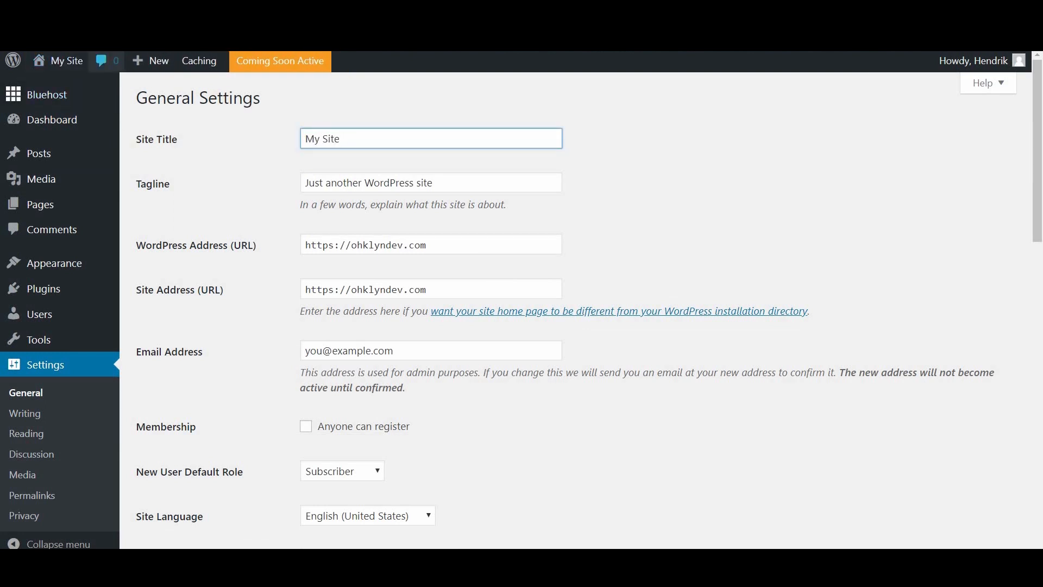
{"action": "left_click", "coordinate": [362, 220]}
{"action": "scroll", "coordinate": [362, 220], "scroll_direction": "down", "scroll_amount": 9}
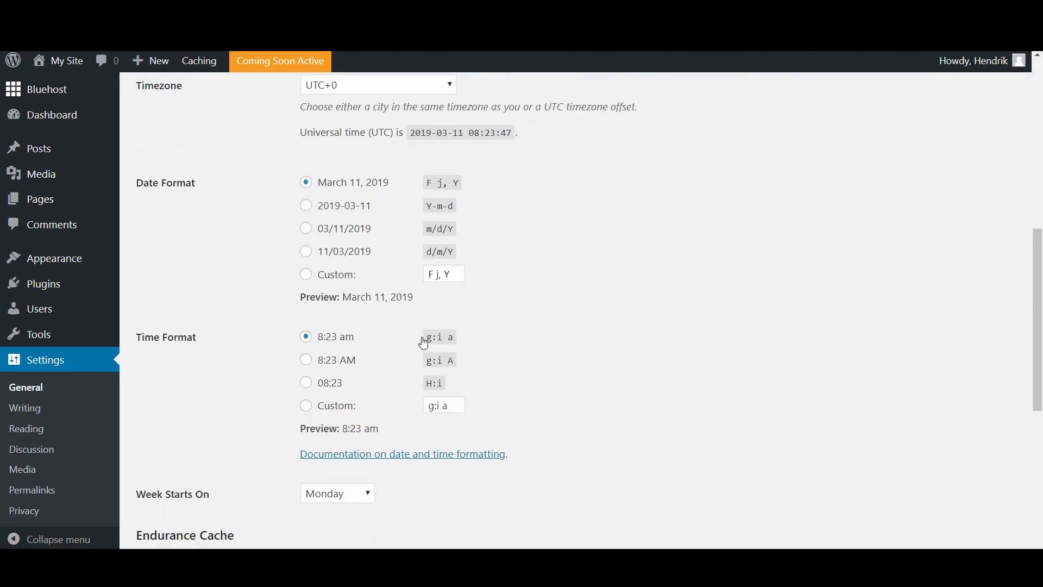
{"action": "scroll", "coordinate": [424, 343], "scroll_direction": "down", "scroll_amount": 7}
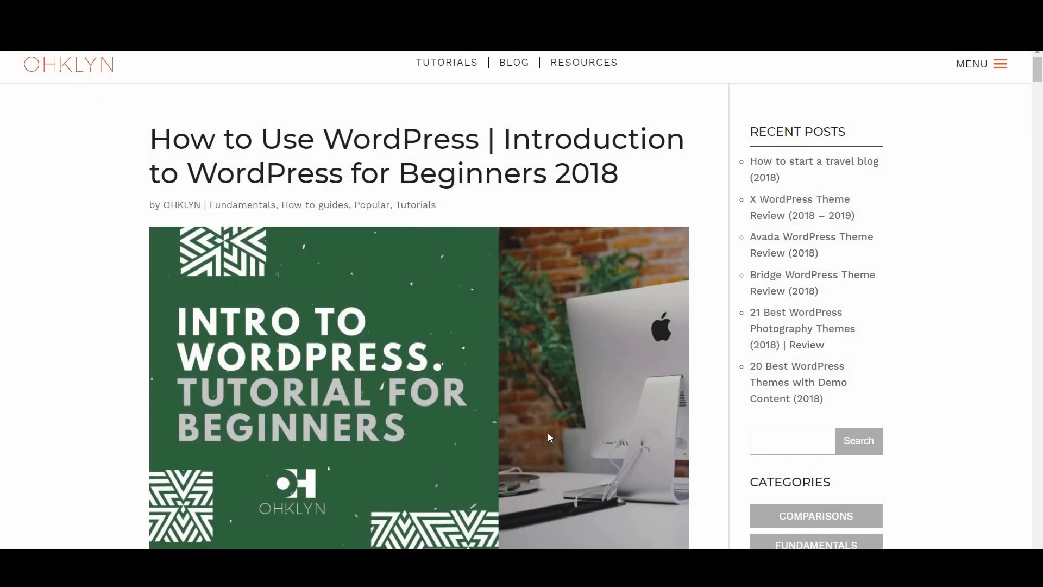
{"action": "scroll", "coordinate": [549, 437], "scroll_direction": "down", "scroll_amount": 10}
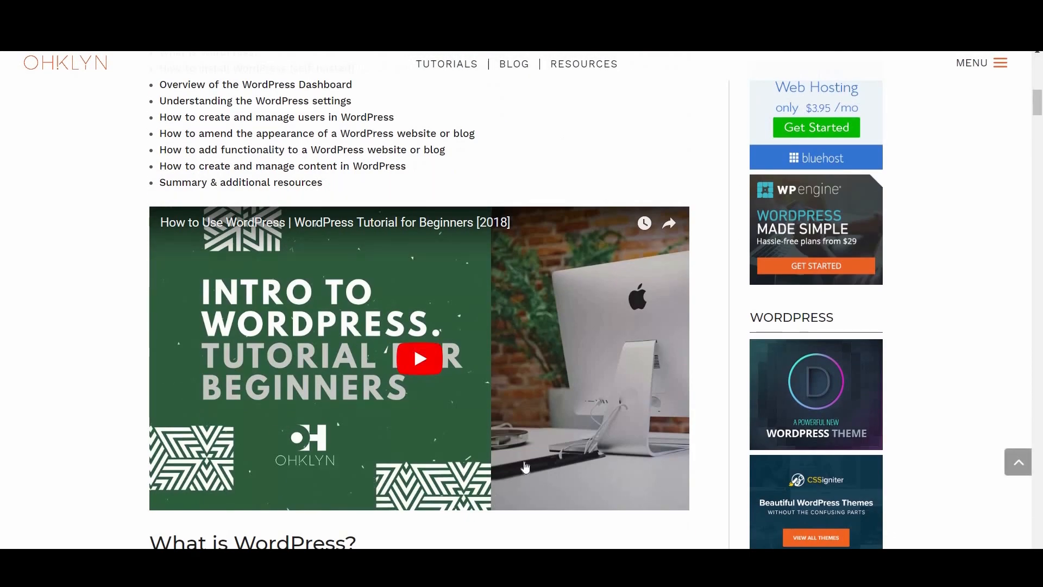
{"action": "scroll", "coordinate": [525, 467], "scroll_direction": "down", "scroll_amount": 15}
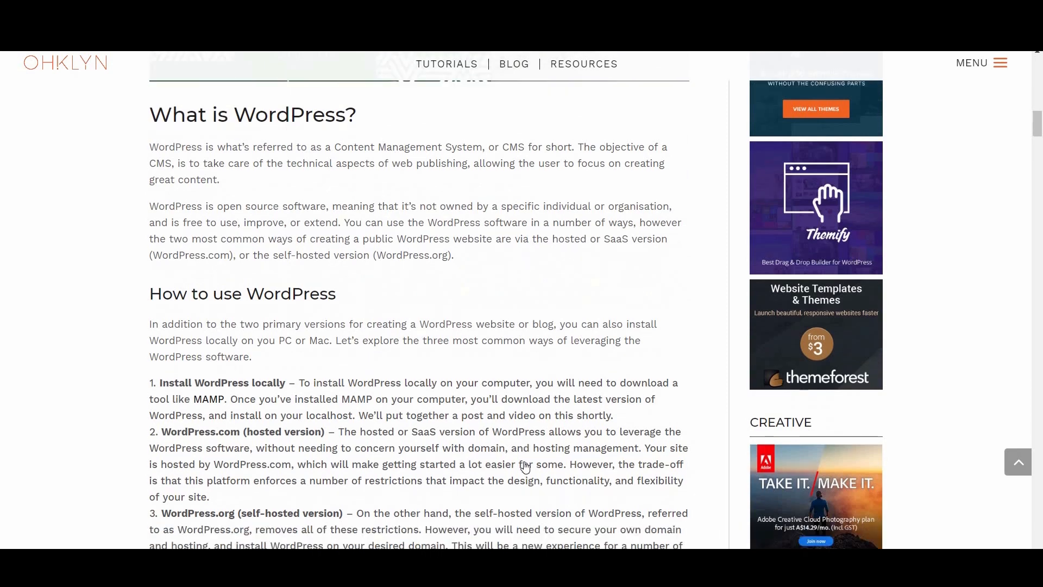
{"action": "scroll", "coordinate": [525, 467], "scroll_direction": "down", "scroll_amount": 2}
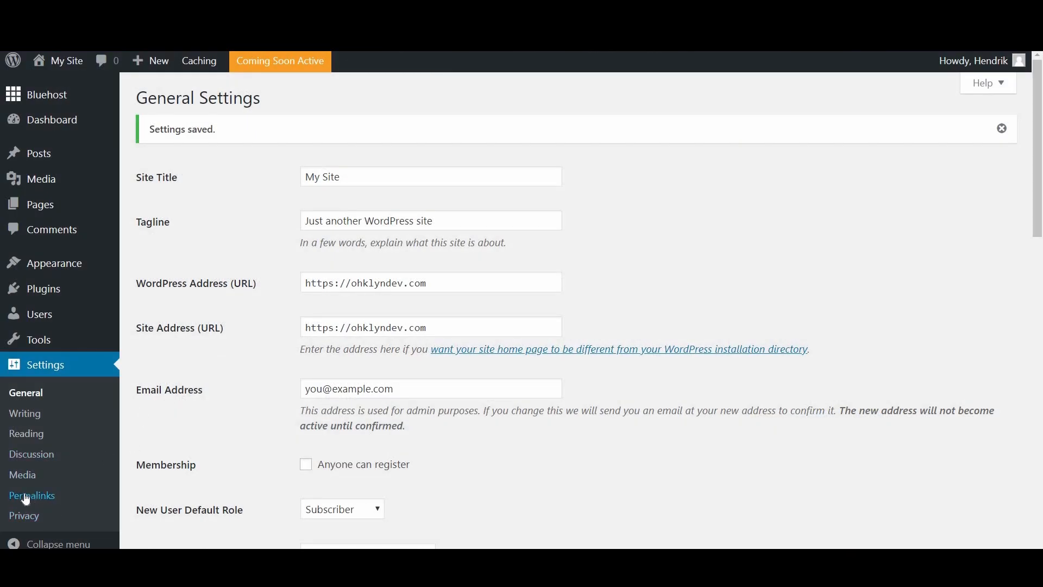
Step: Save the Post name permalink structure (/%postname%/) in Permalink Settings
{"action": "left_click", "coordinate": [109, 489]}
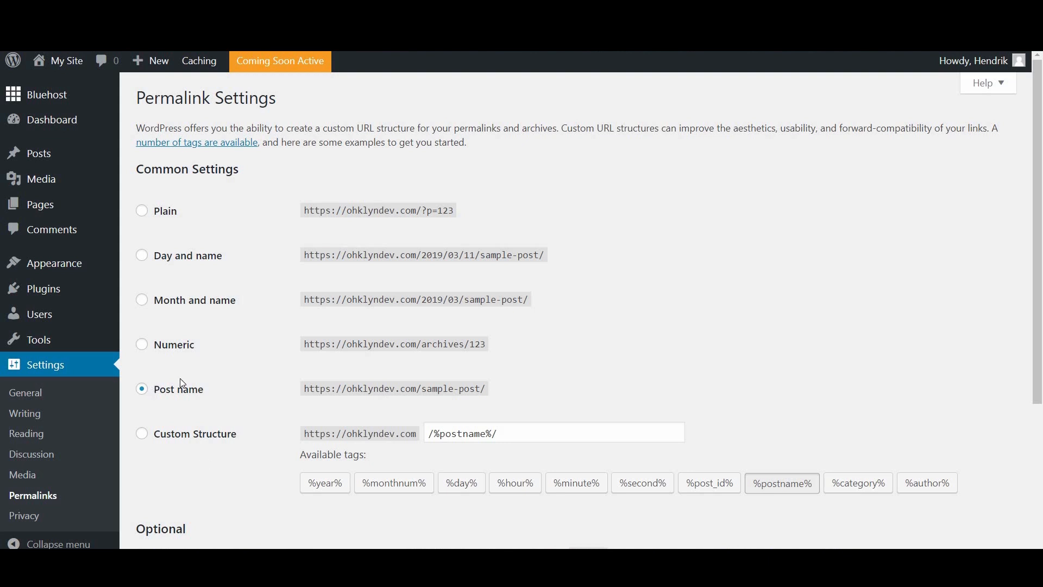
{"action": "scroll", "coordinate": [201, 406], "scroll_direction": "down", "scroll_amount": 4}
{"action": "left_click", "coordinate": [170, 487]}
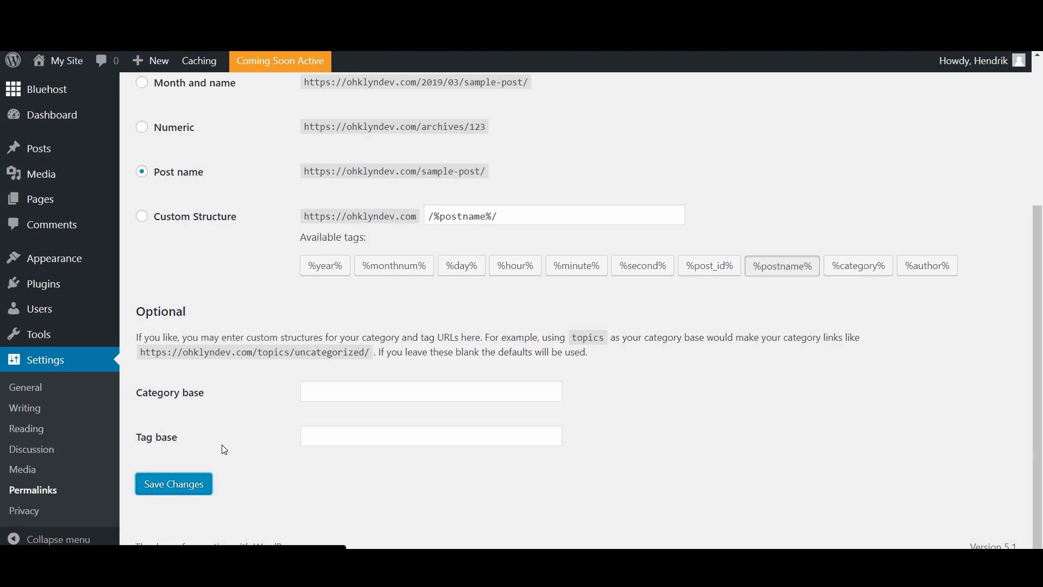
{"action": "scroll", "coordinate": [224, 449], "scroll_direction": "down", "scroll_amount": 4}
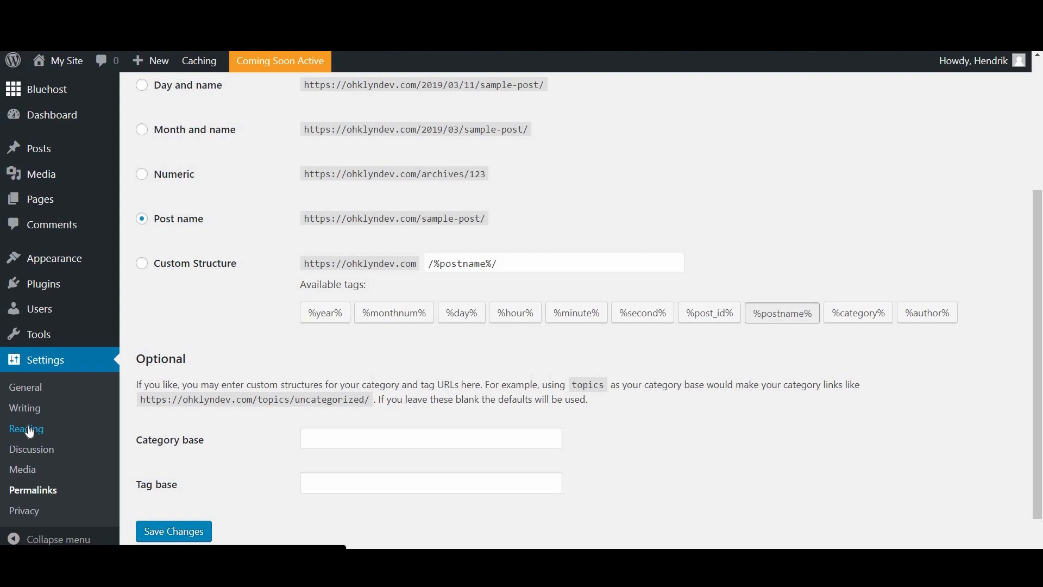
Step: Tick 'Discourage search engines from indexing this site' in Reading settings and save the change
{"action": "left_click", "coordinate": [30, 430]}
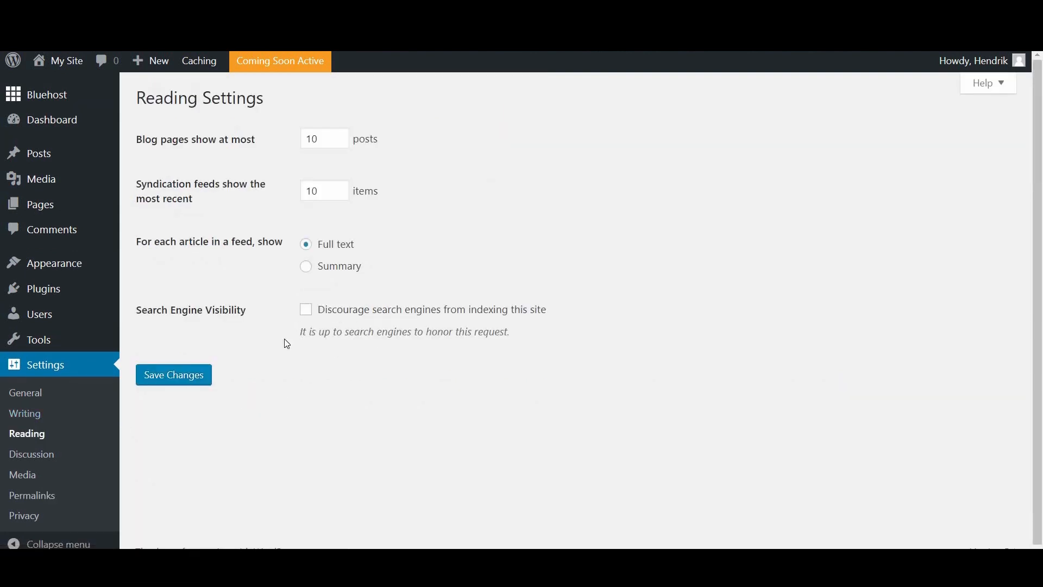
{"action": "left_click", "coordinate": [308, 314]}
{"action": "left_click", "coordinate": [313, 312]}
{"action": "left_click", "coordinate": [206, 379]}
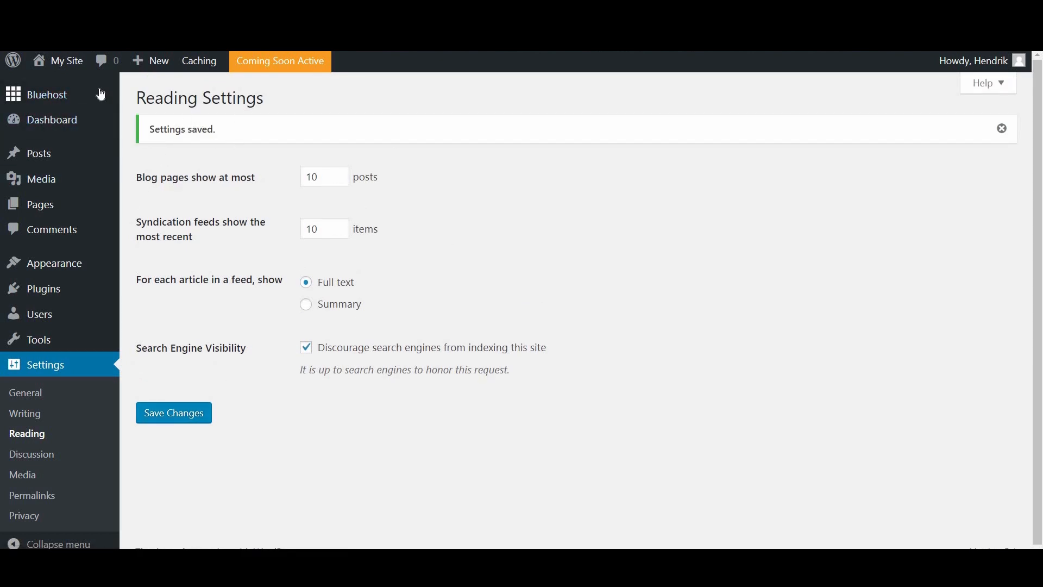
Step: Visit the live site from My Site and scroll through its empty Nothing Found front page
{"action": "mouse_move", "coordinate": [68, 61]}
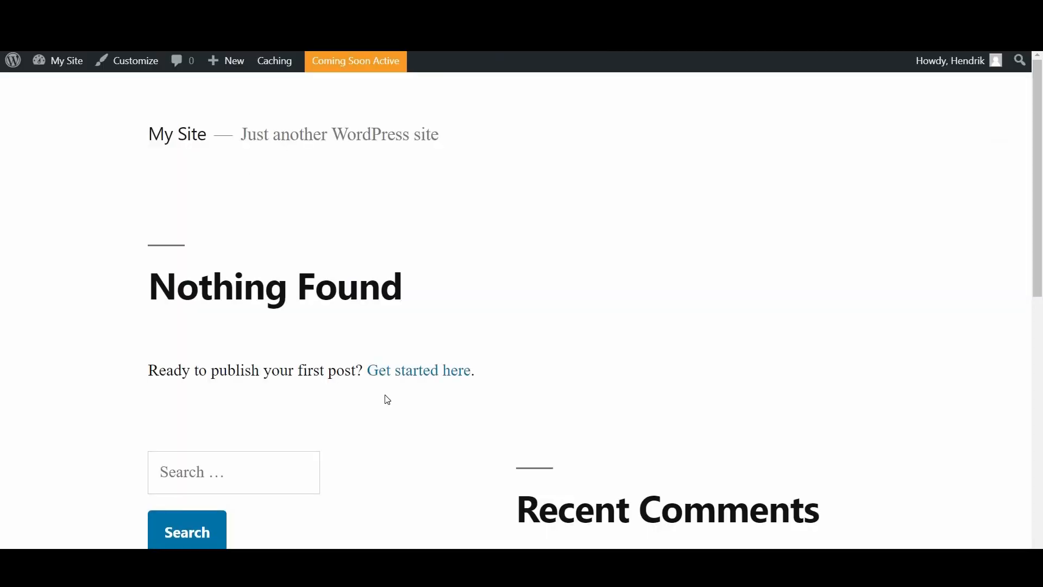
{"action": "scroll", "coordinate": [473, 263], "scroll_direction": "down", "scroll_amount": 5}
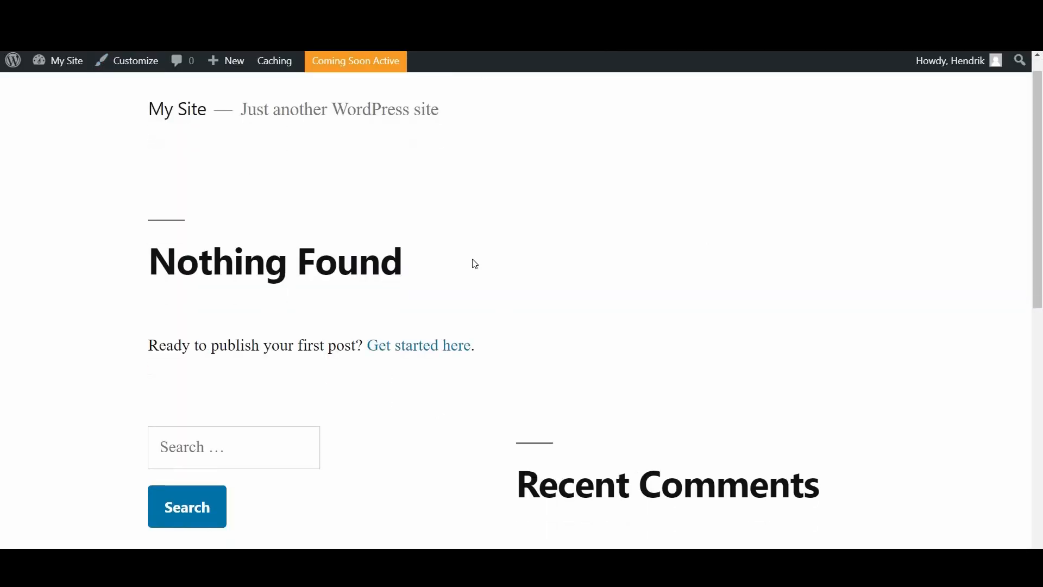
{"action": "scroll", "coordinate": [475, 264], "scroll_direction": "down", "scroll_amount": 4}
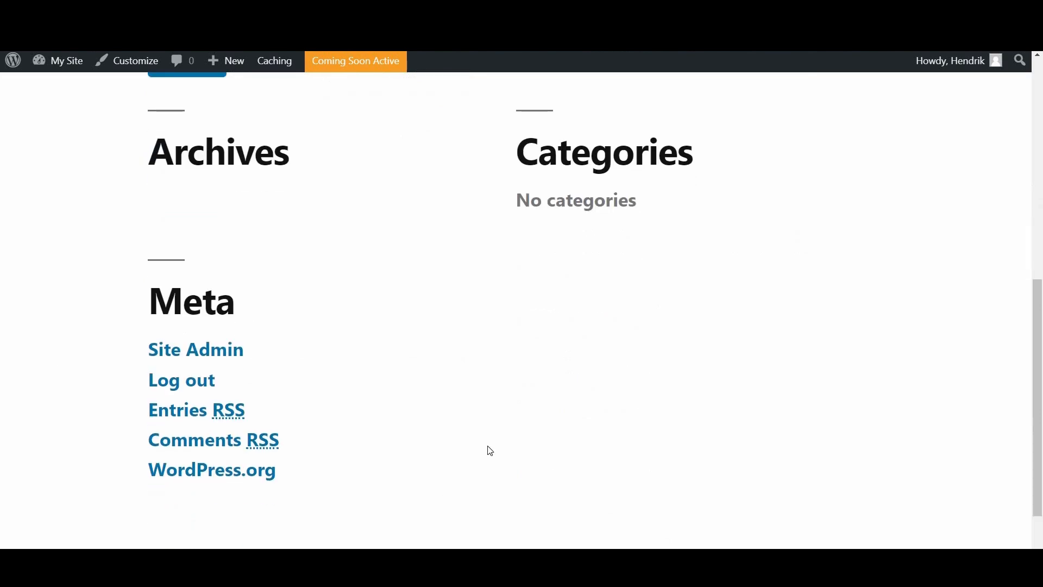
{"action": "scroll", "coordinate": [487, 433], "scroll_direction": "down", "scroll_amount": 1}
{"action": "scroll", "coordinate": [486, 431], "scroll_direction": "up", "scroll_amount": 10}
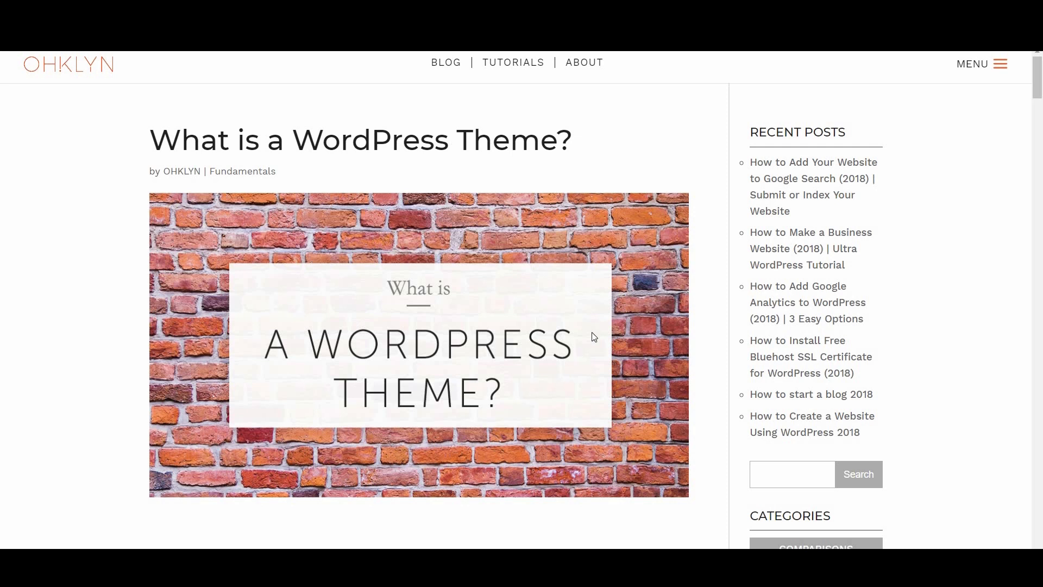
Step: Scroll the OHKLYN theme article down to the Divi WordPress Theme Review, then open the MENU
{"action": "scroll", "coordinate": [594, 337], "scroll_direction": "down", "scroll_amount": 7}
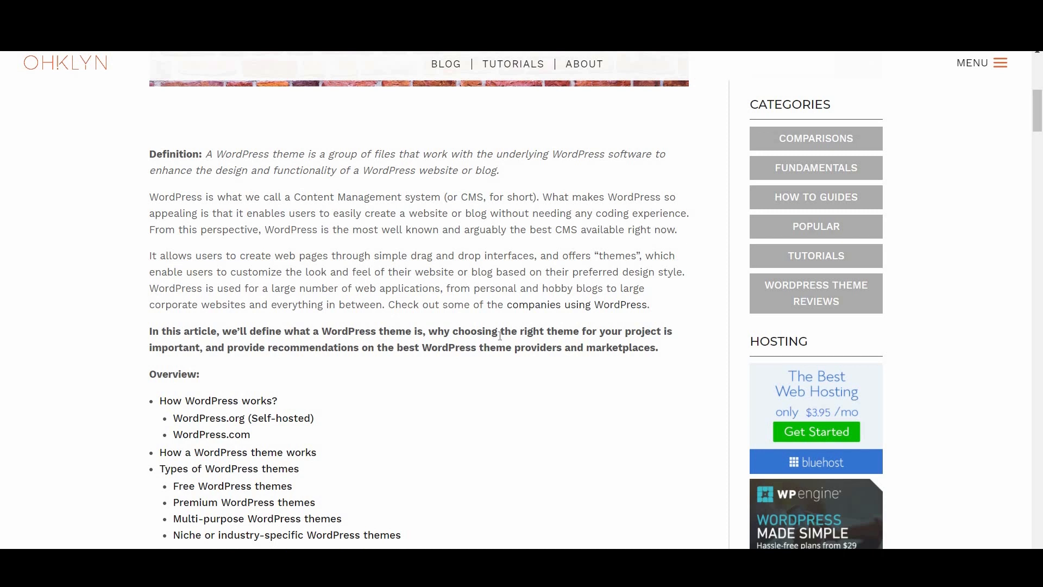
{"action": "scroll", "coordinate": [500, 335], "scroll_direction": "down", "scroll_amount": 3}
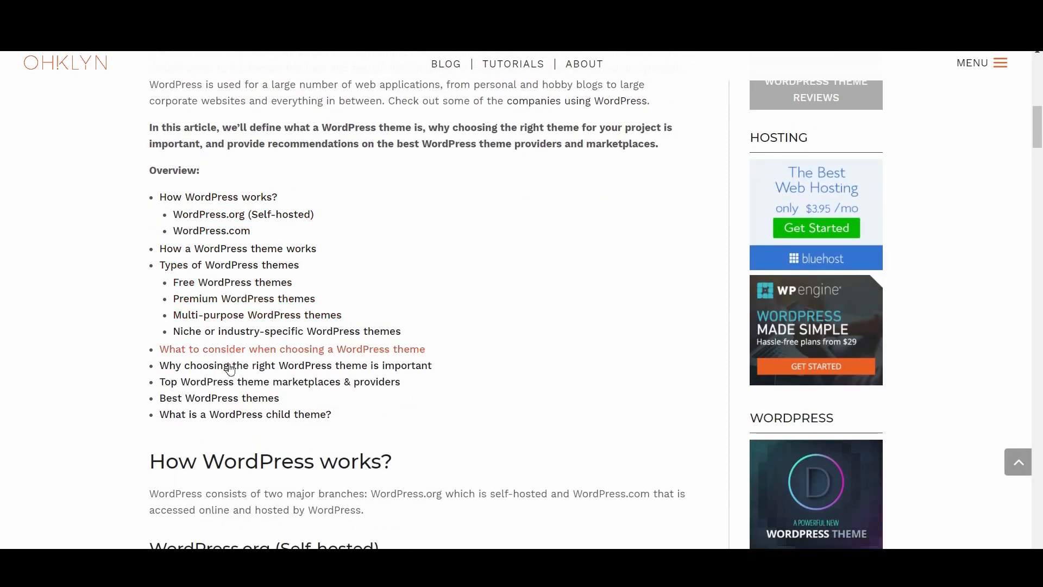
{"action": "scroll", "coordinate": [522, 445], "scroll_direction": "down", "scroll_amount": 5}
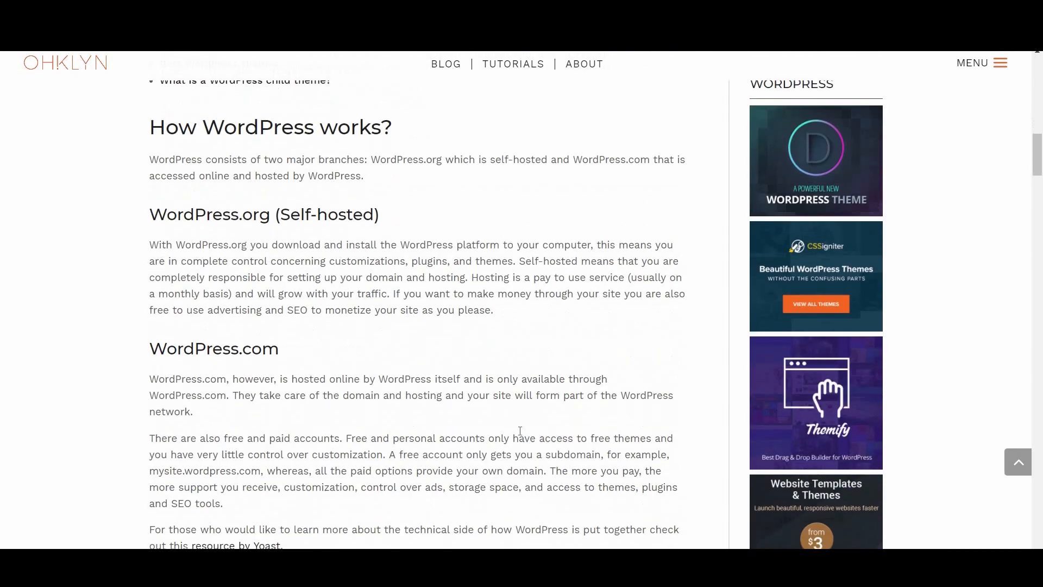
{"action": "scroll", "coordinate": [518, 425], "scroll_direction": "down", "scroll_amount": 4}
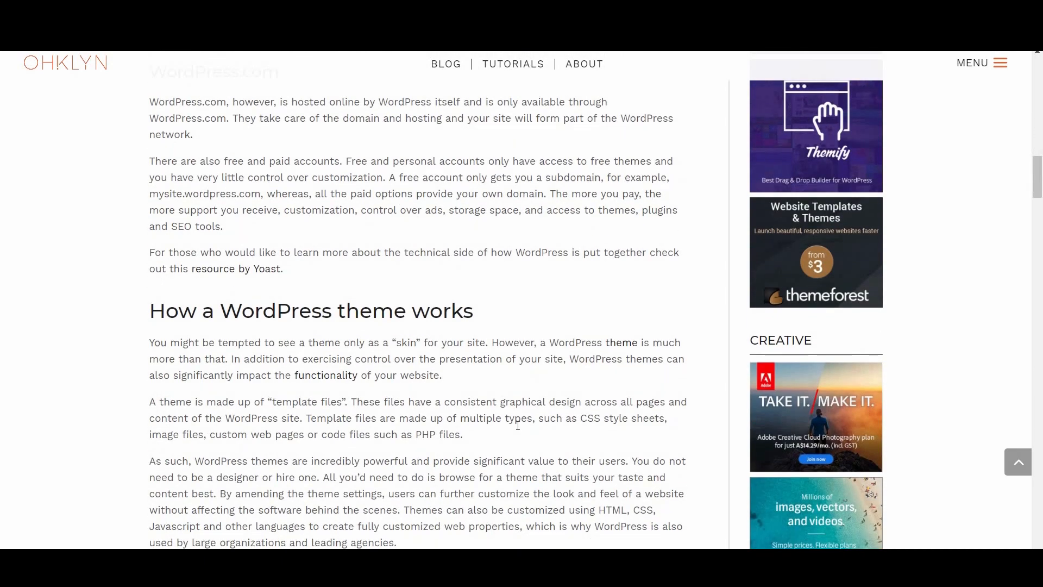
{"action": "scroll", "coordinate": [517, 425], "scroll_direction": "down", "scroll_amount": 3}
{"action": "scroll", "coordinate": [518, 425], "scroll_direction": "down", "scroll_amount": 6}
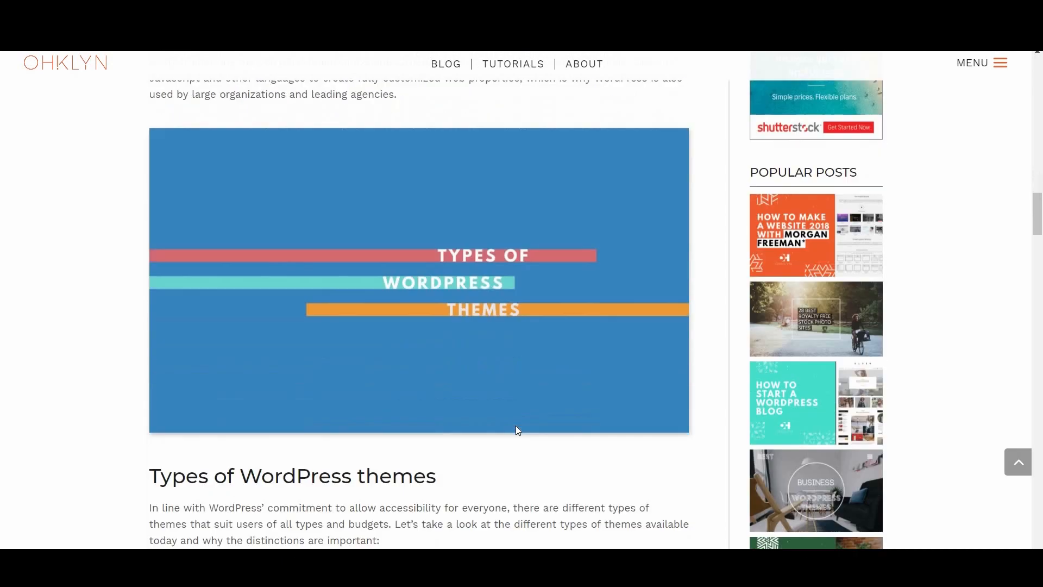
{"action": "scroll", "coordinate": [518, 430], "scroll_direction": "down", "scroll_amount": 3}
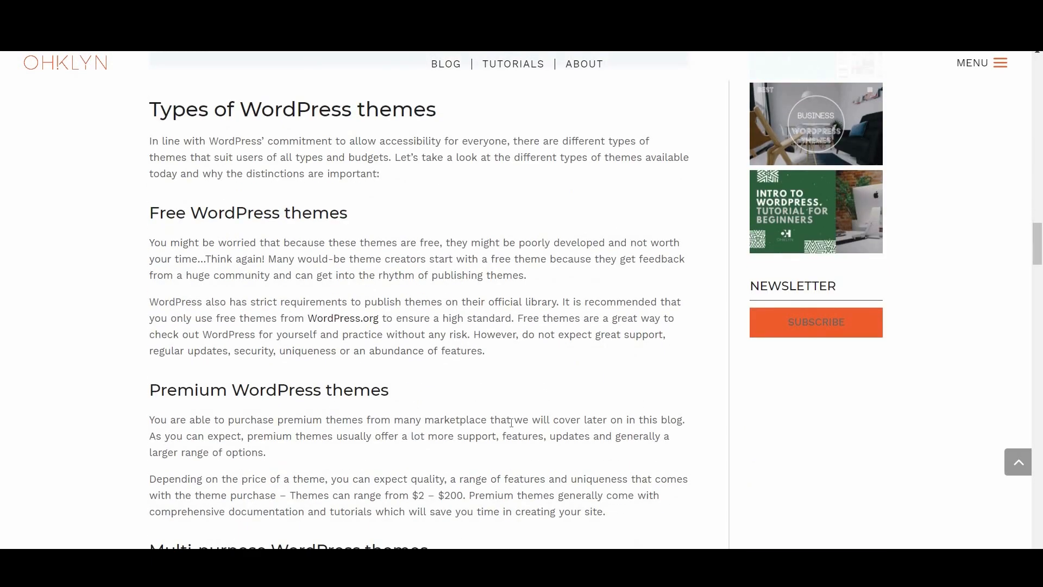
{"action": "scroll", "coordinate": [511, 422], "scroll_direction": "down", "scroll_amount": 8}
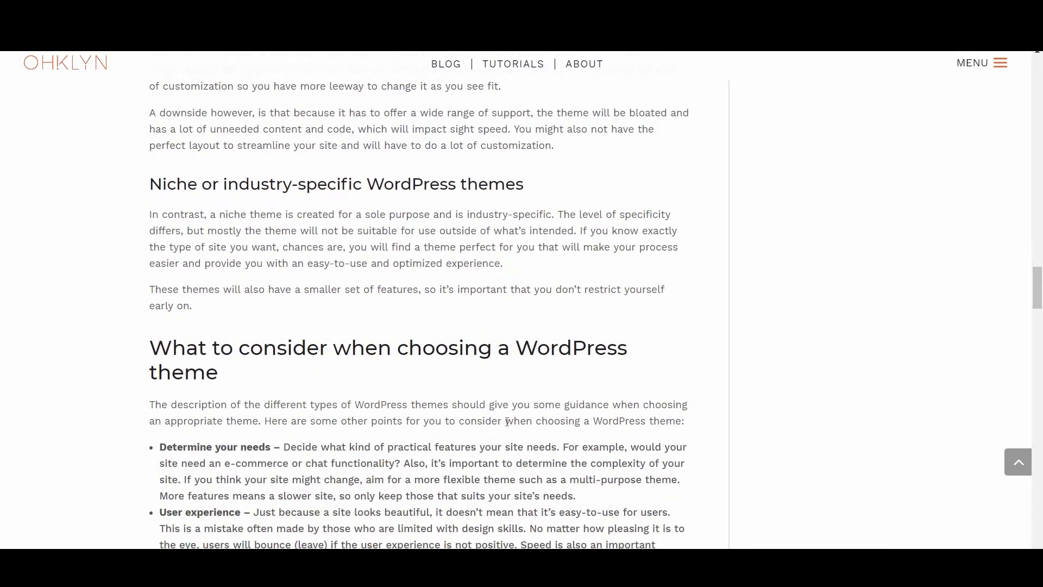
{"action": "scroll", "coordinate": [506, 422], "scroll_direction": "down", "scroll_amount": 3}
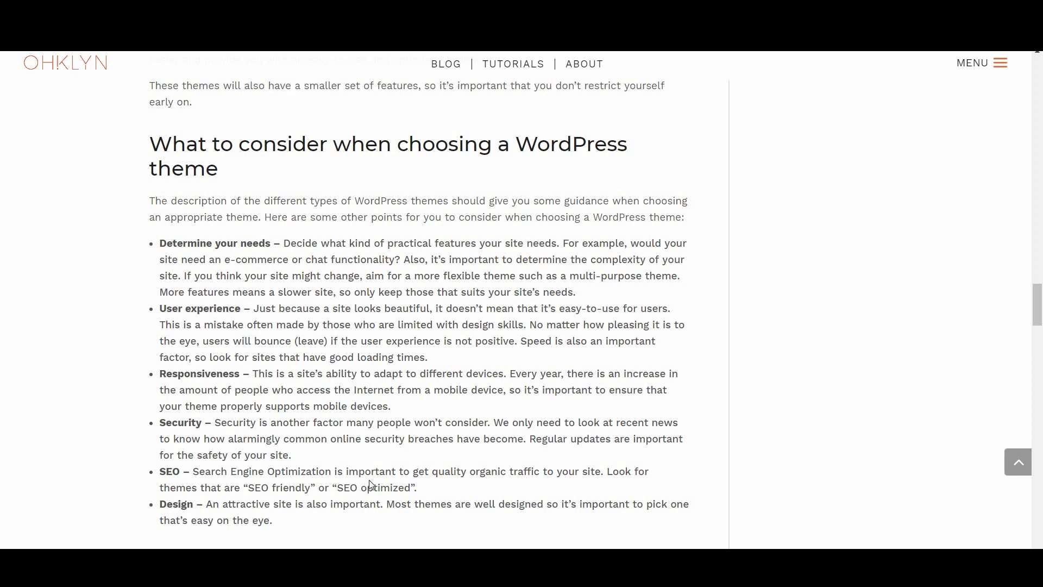
{"action": "scroll", "coordinate": [453, 420], "scroll_direction": "down", "scroll_amount": 6}
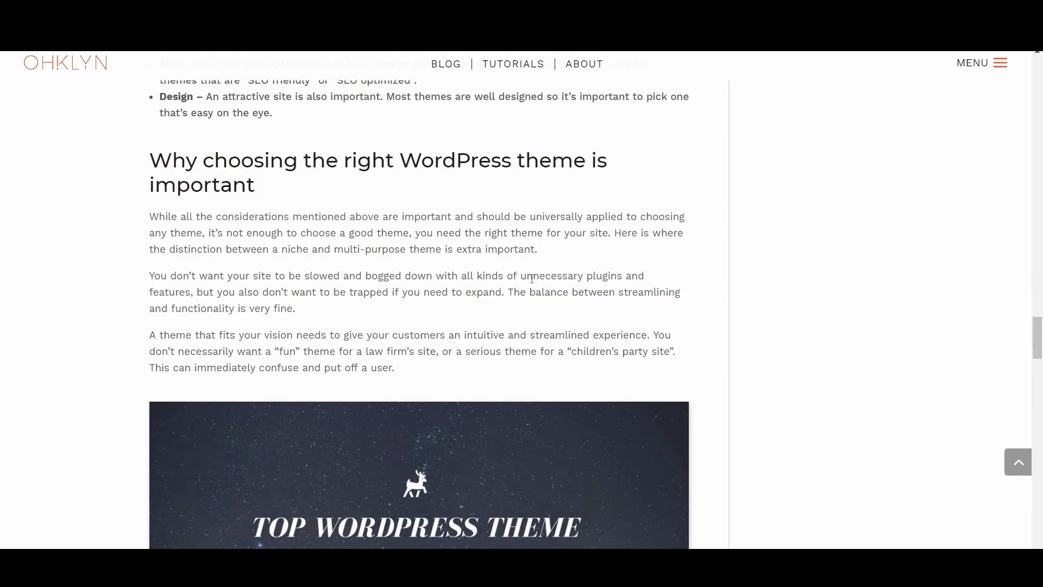
{"action": "scroll", "coordinate": [493, 335], "scroll_direction": "down", "scroll_amount": 4}
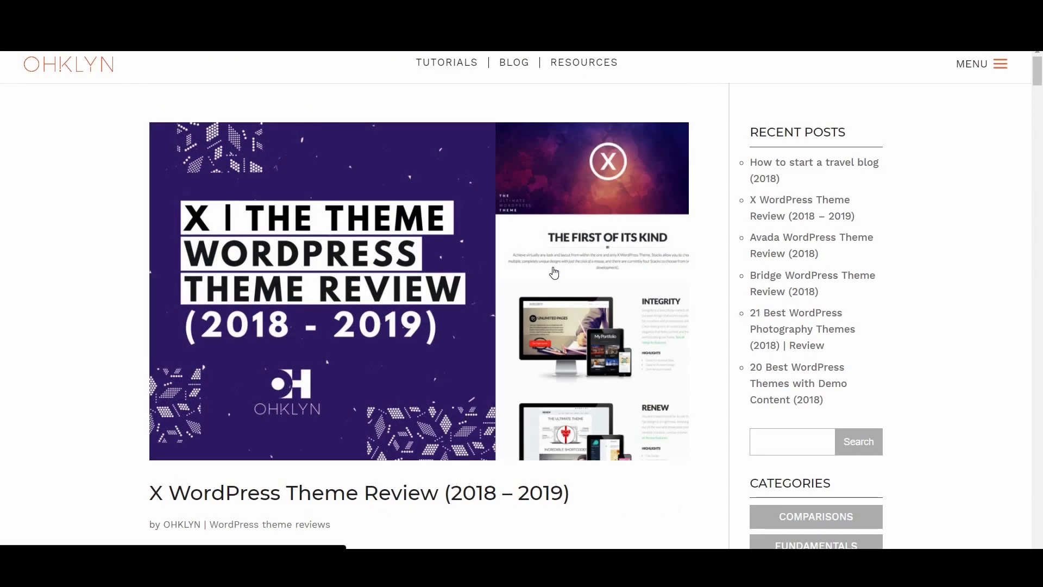
{"action": "scroll", "coordinate": [487, 361], "scroll_direction": "down", "scroll_amount": 4}
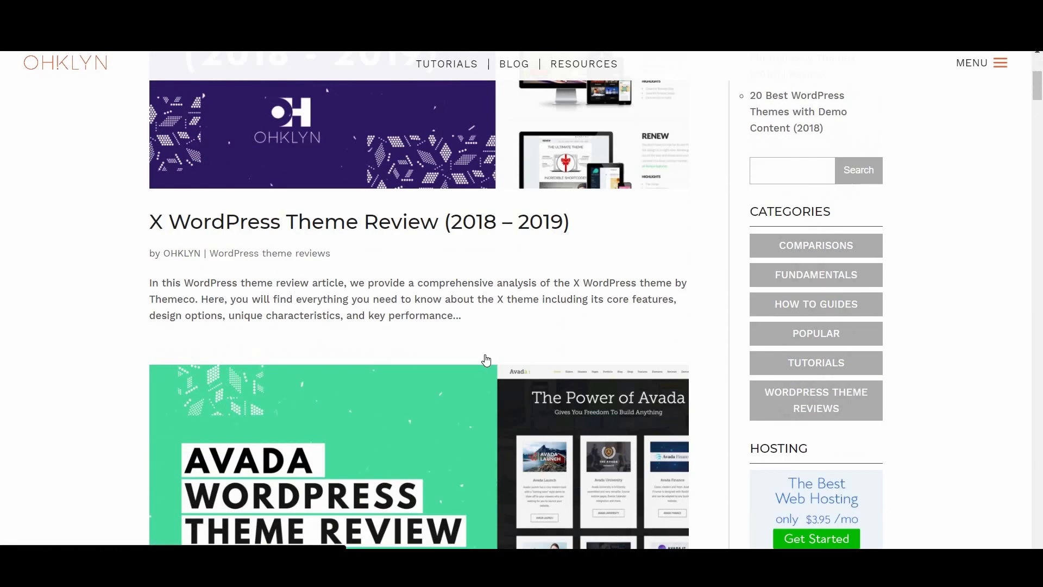
{"action": "scroll", "coordinate": [486, 360], "scroll_direction": "down", "scroll_amount": 10}
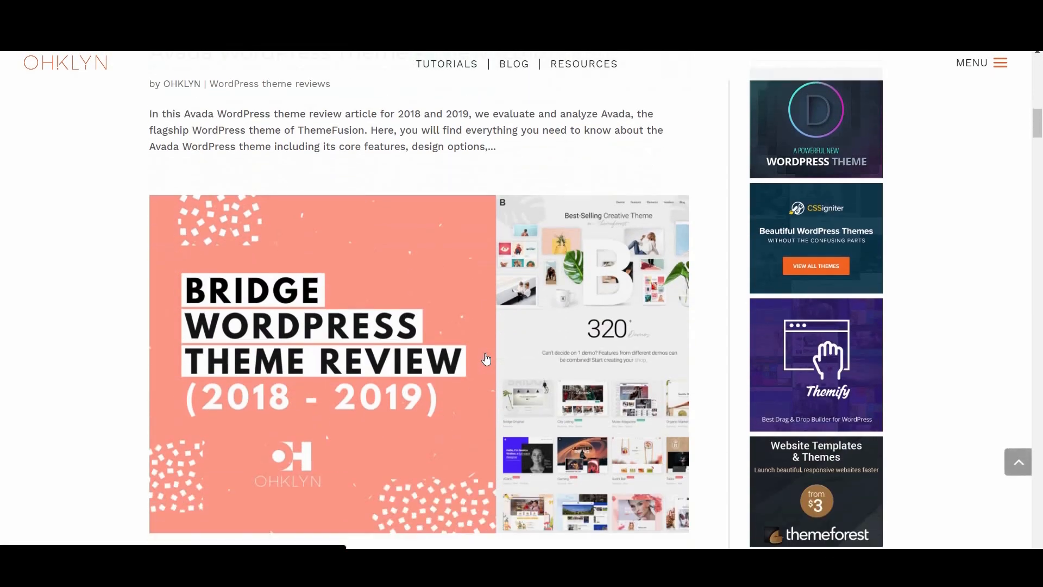
{"action": "scroll", "coordinate": [486, 360], "scroll_direction": "down", "scroll_amount": 8}
{"action": "scroll", "coordinate": [486, 360], "scroll_direction": "down", "scroll_amount": 6}
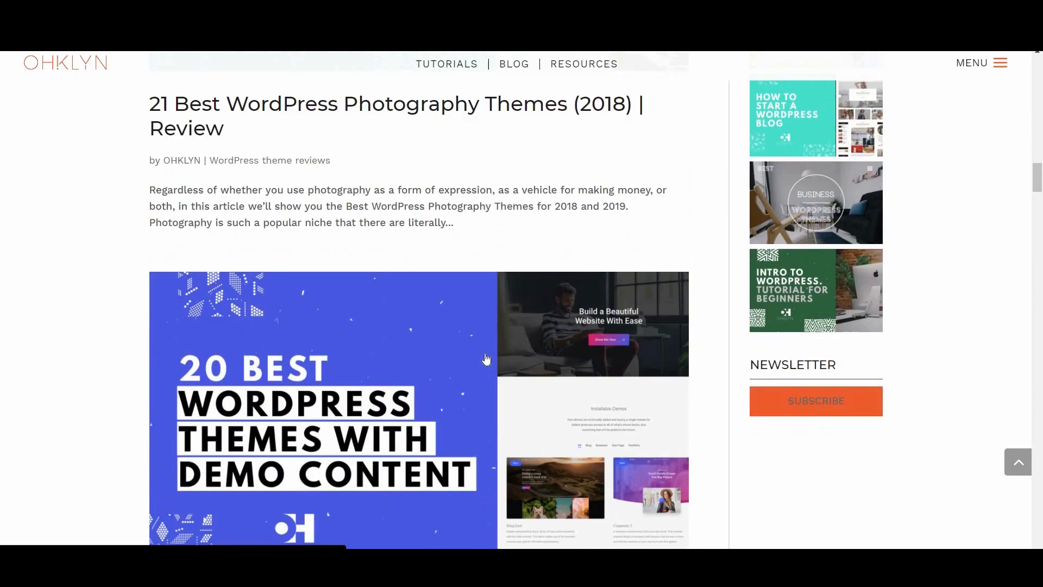
{"action": "scroll", "coordinate": [486, 360], "scroll_direction": "down", "scroll_amount": 9}
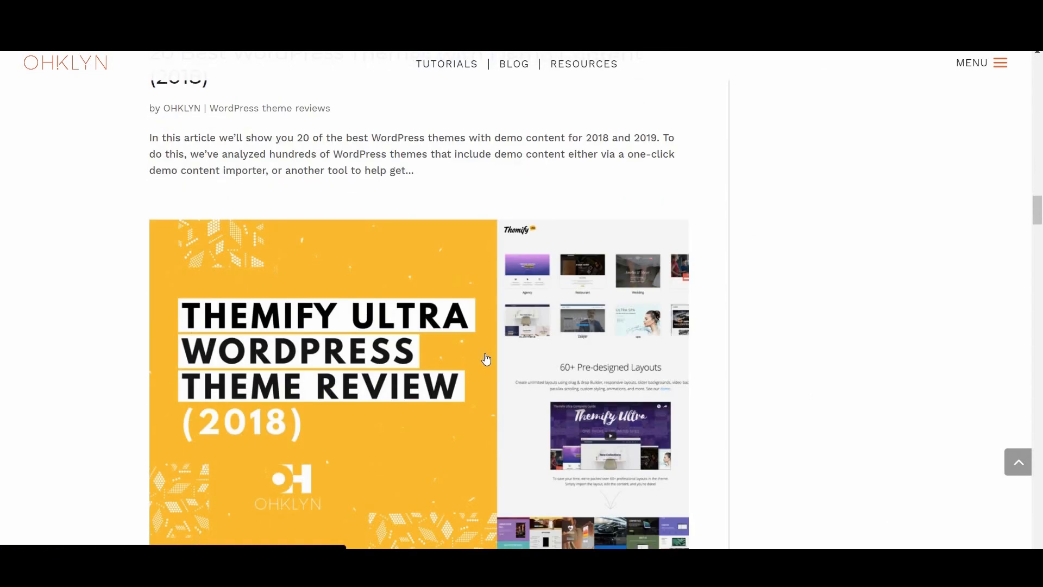
{"action": "scroll", "coordinate": [486, 360], "scroll_direction": "down", "scroll_amount": 8}
{"action": "scroll", "coordinate": [902, 106], "scroll_direction": "down", "scroll_amount": 2}
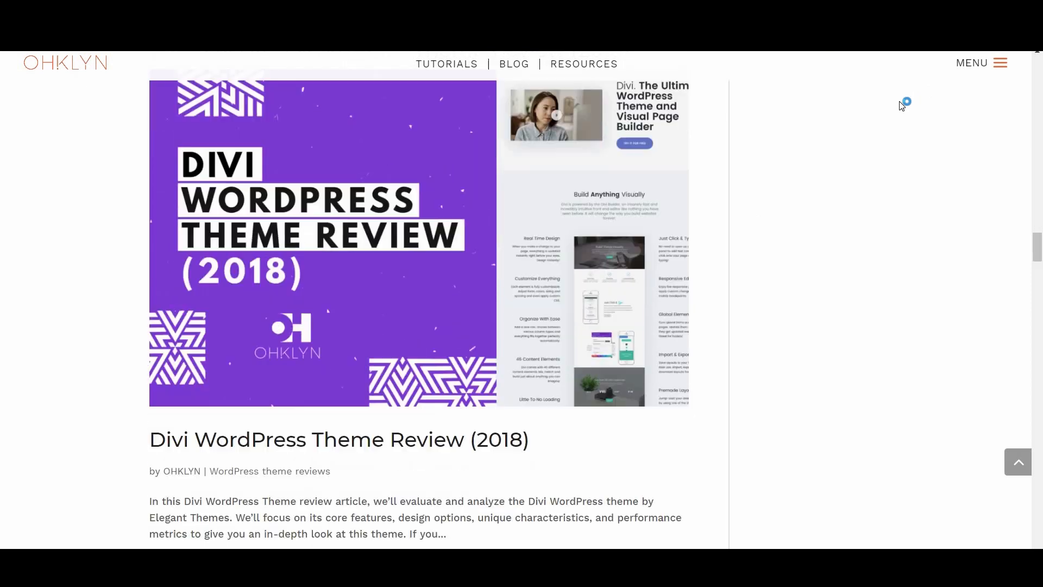
{"action": "scroll", "coordinate": [902, 106], "scroll_direction": "down", "scroll_amount": 4}
{"action": "left_click", "coordinate": [976, 68]}
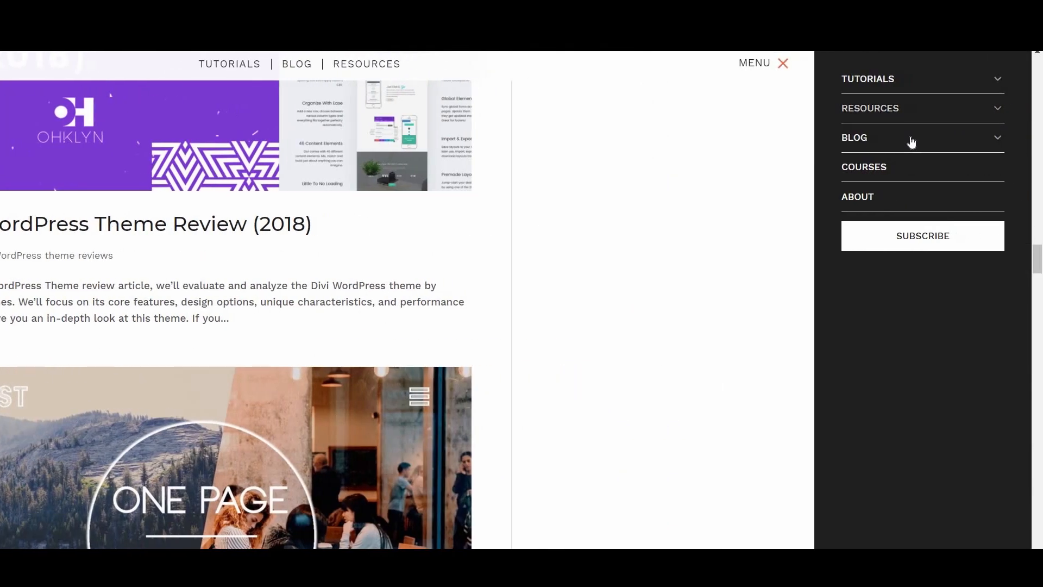
Step: Expand BLOG and scroll the restaurant-website article down to the Divi Theme Discount button
{"action": "left_click", "coordinate": [911, 142]}
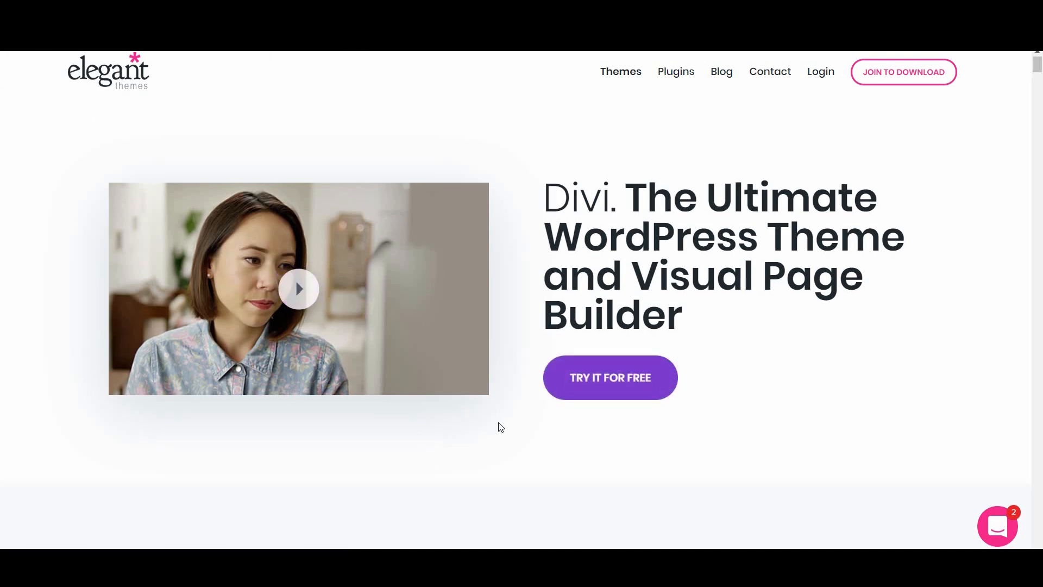
{"action": "scroll", "coordinate": [501, 413], "scroll_direction": "down", "scroll_amount": 12}
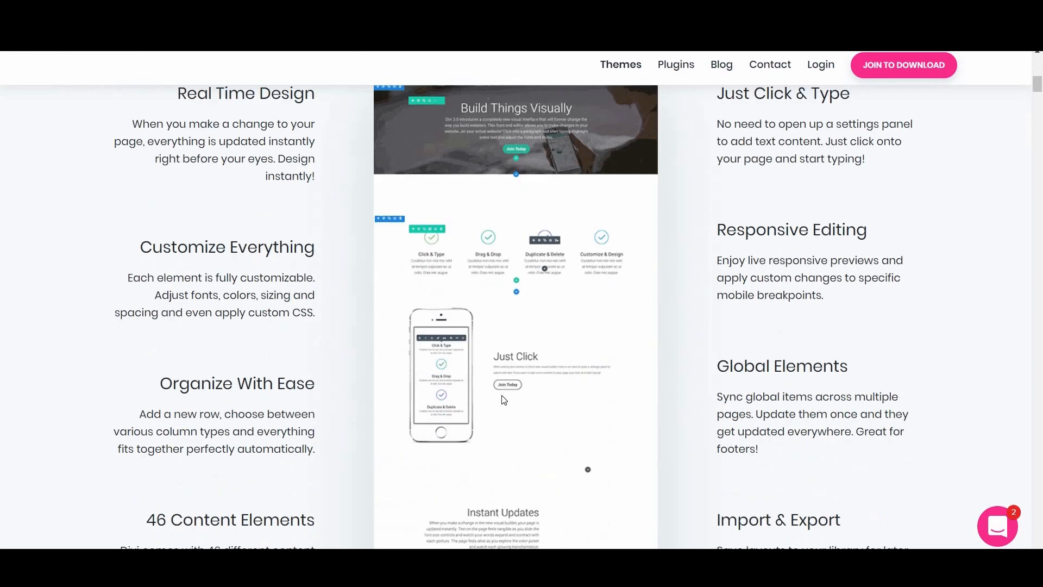
{"action": "scroll", "coordinate": [504, 399], "scroll_direction": "down", "scroll_amount": 3}
{"action": "scroll", "coordinate": [501, 396], "scroll_direction": "down", "scroll_amount": 7}
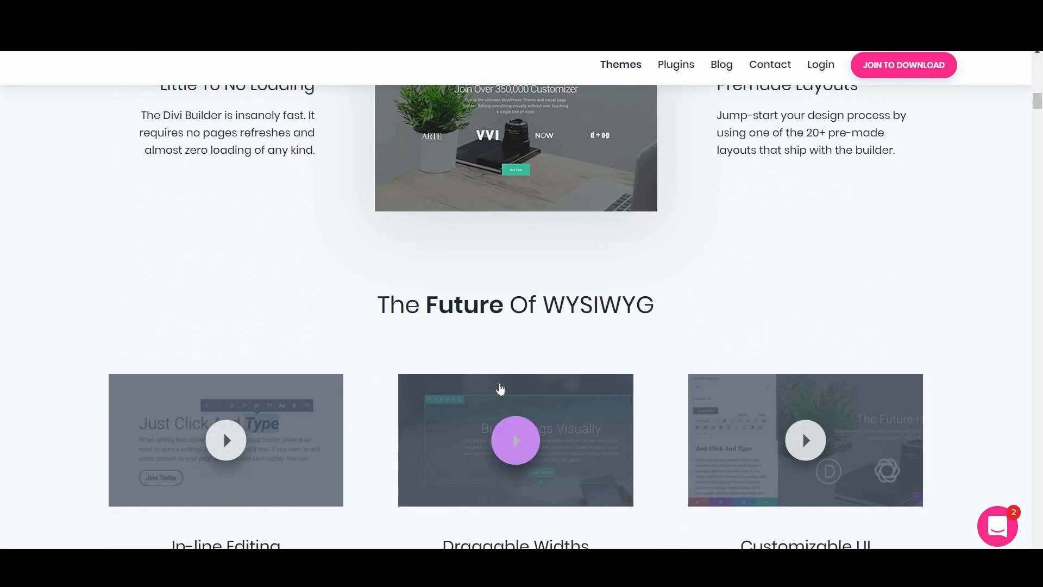
{"action": "scroll", "coordinate": [501, 388], "scroll_direction": "down", "scroll_amount": 8}
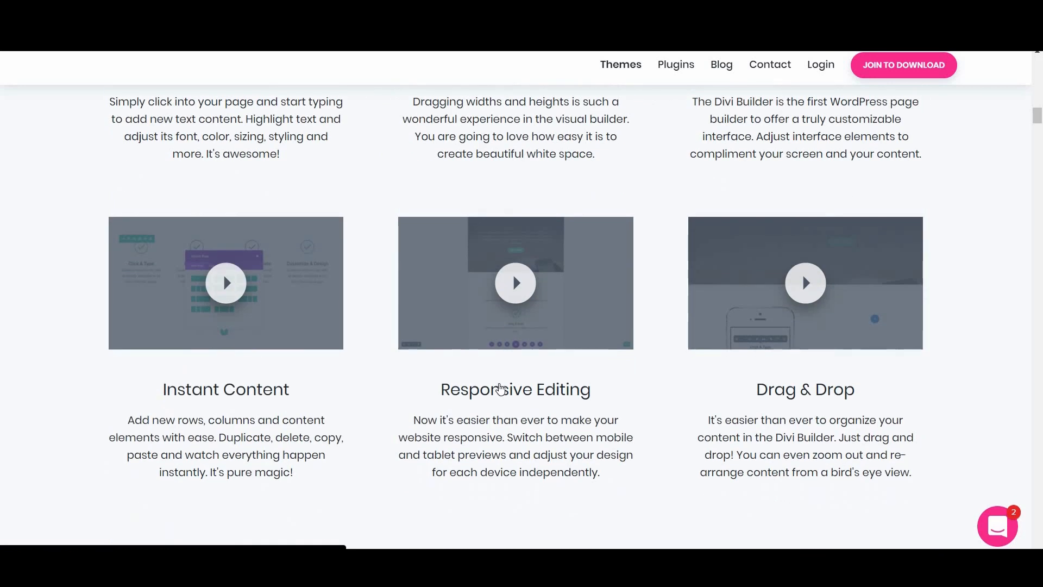
{"action": "scroll", "coordinate": [501, 389], "scroll_direction": "down", "scroll_amount": 8}
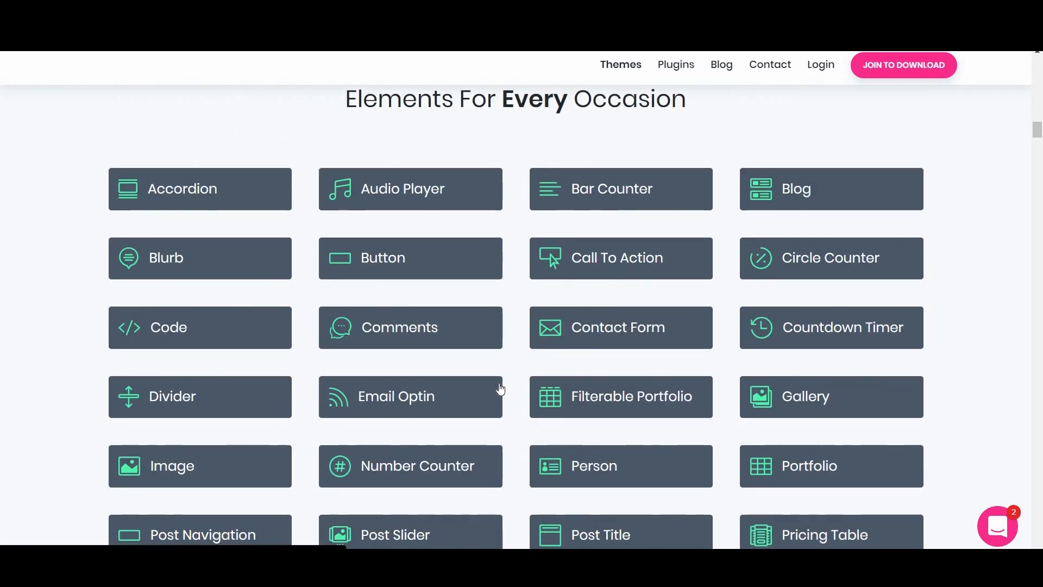
{"action": "scroll", "coordinate": [500, 389], "scroll_direction": "down", "scroll_amount": 4}
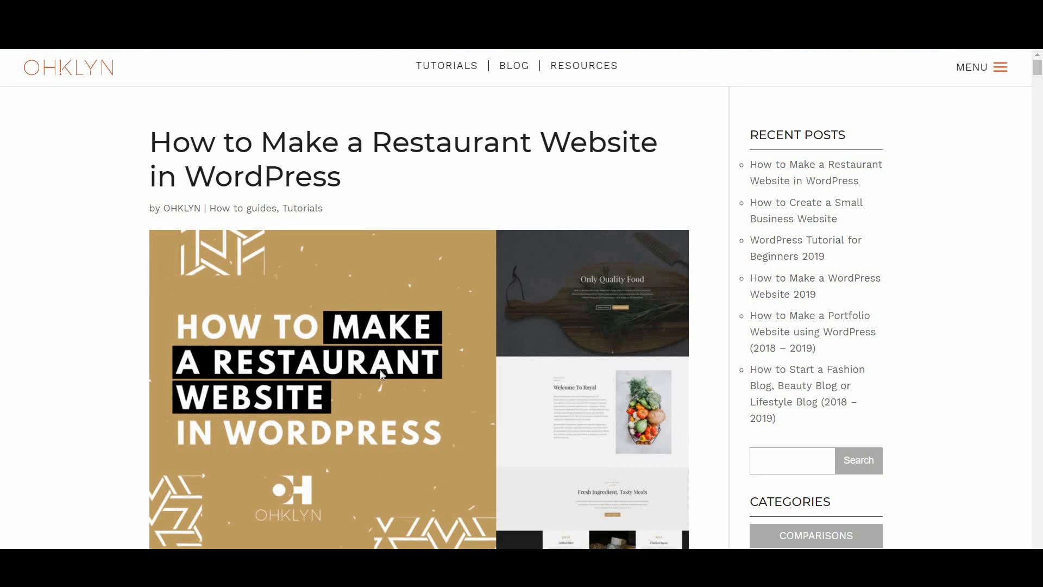
{"action": "scroll", "coordinate": [381, 374], "scroll_direction": "down", "scroll_amount": 6}
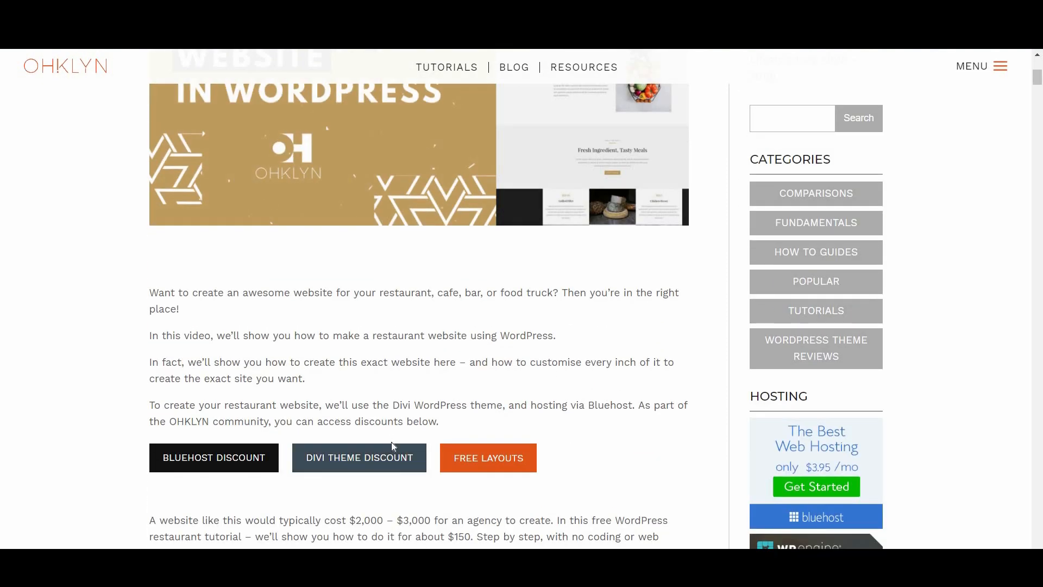
Step: Open the Divi Theme Discount offer, go to membership pricing and dismiss the signup popup
{"action": "left_click", "coordinate": [360, 457]}
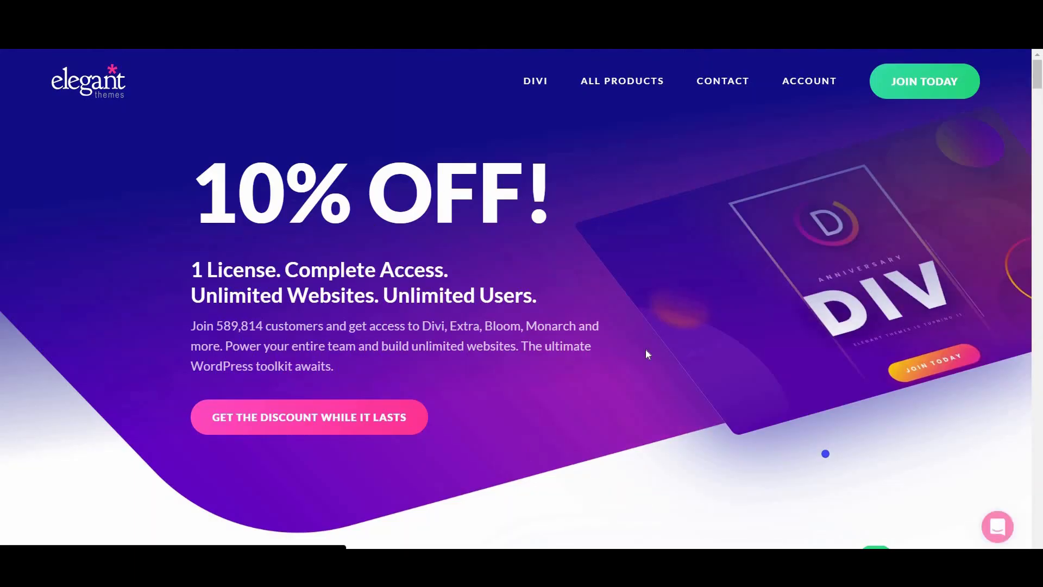
{"action": "left_click", "coordinate": [903, 76]}
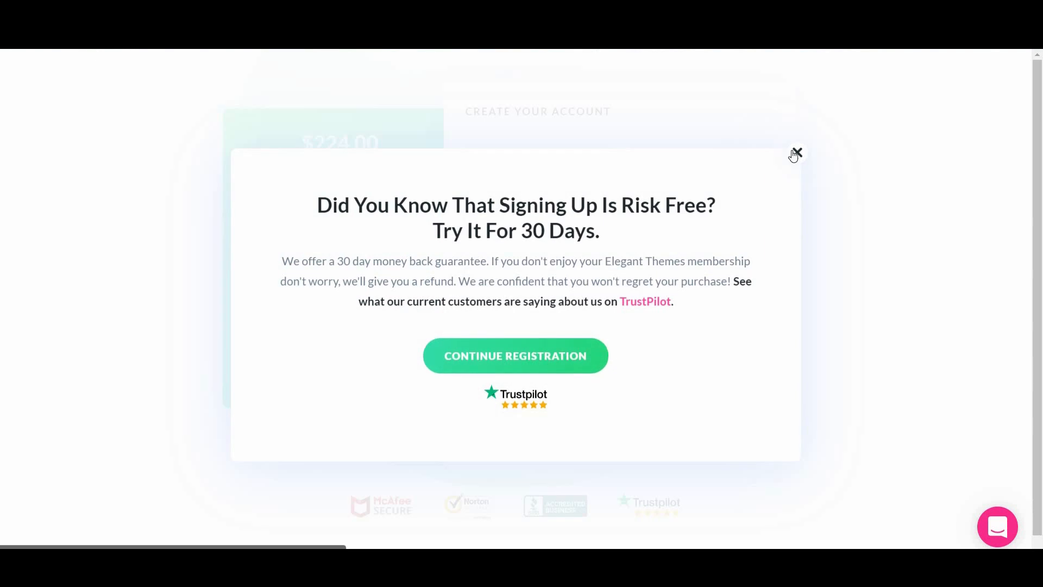
{"action": "left_click", "coordinate": [611, 112]}
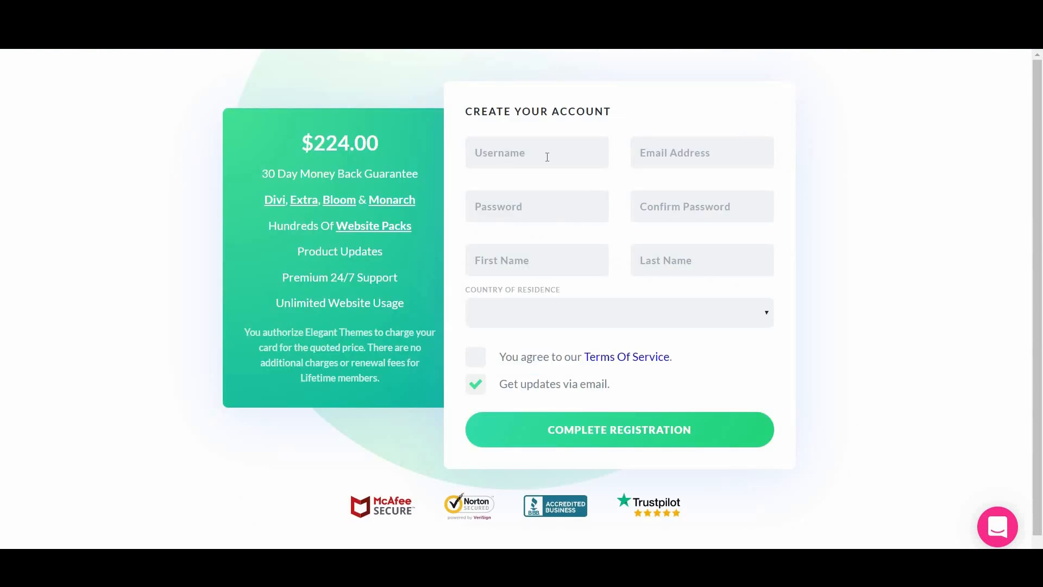
Step: Fill in the Create Your Account form, including first name and country of residence
{"action": "left_click", "coordinate": [596, 265]}
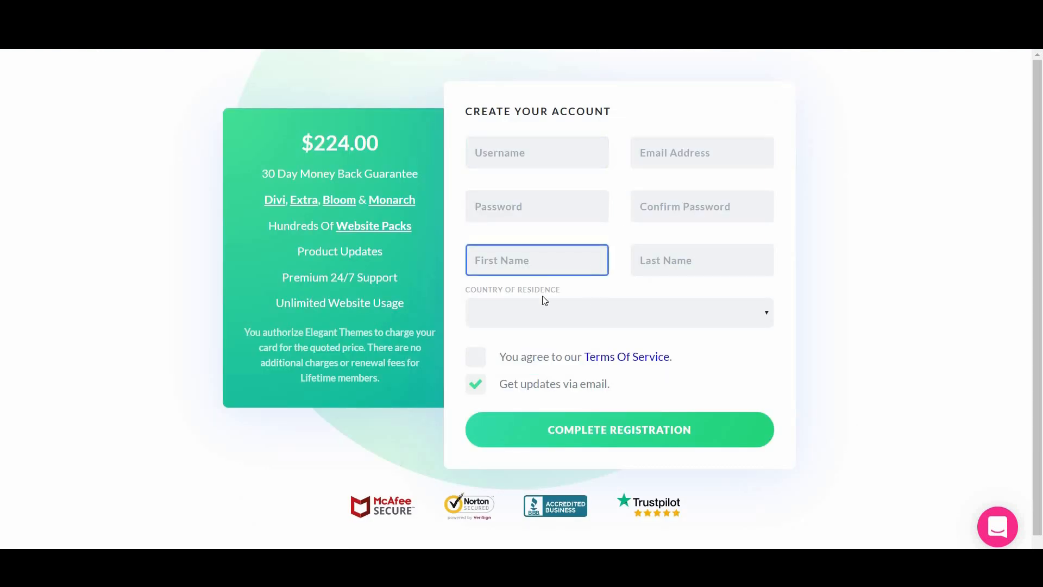
{"action": "left_click", "coordinate": [550, 333]}
{"action": "left_click", "coordinate": [549, 333]}
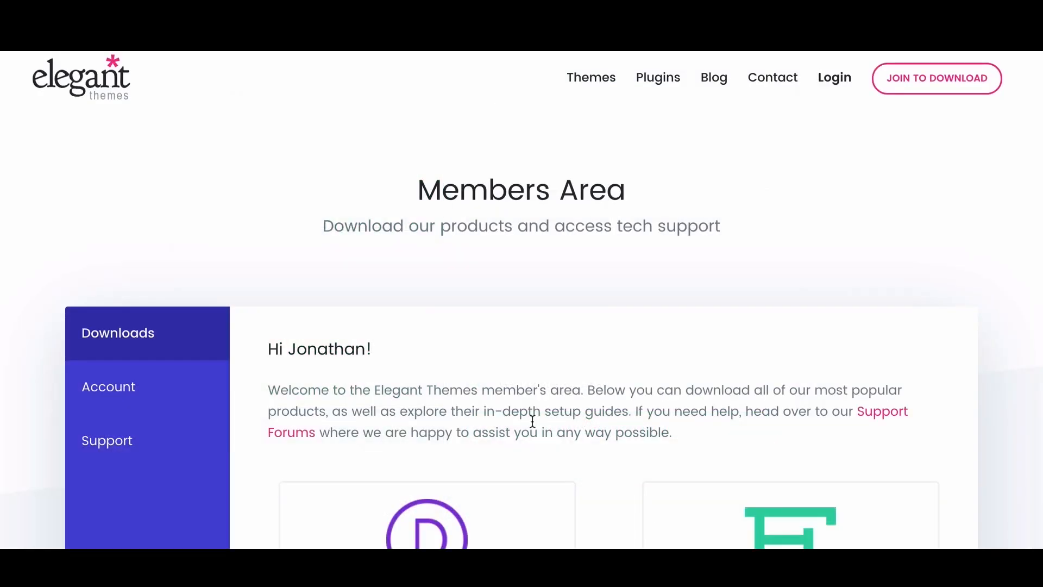
{"action": "scroll", "coordinate": [531, 424], "scroll_direction": "down", "scroll_amount": 2}
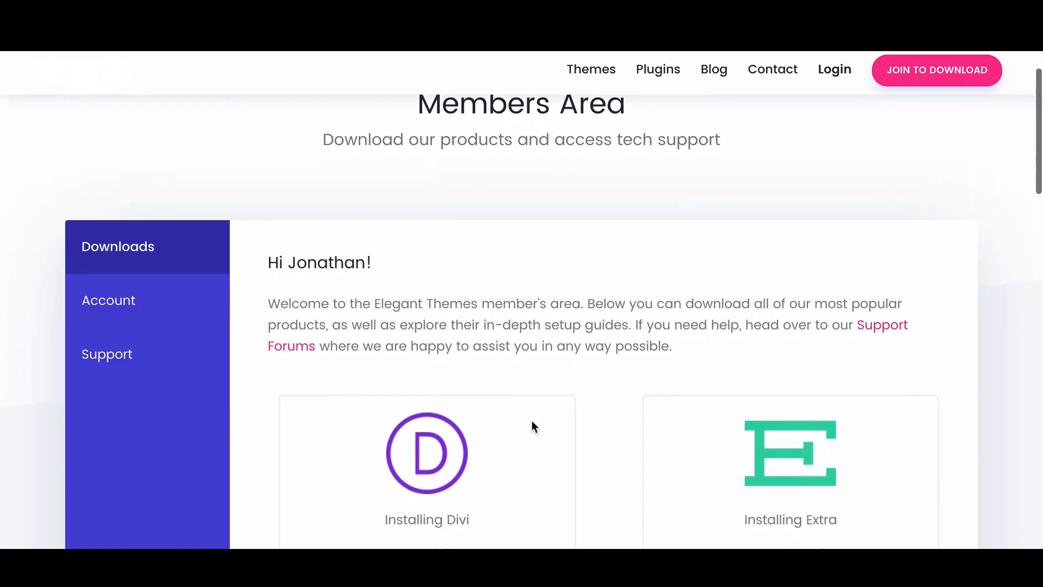
Step: Download the Divi theme zip from the Divi card in the Members Area
{"action": "scroll", "coordinate": [532, 423], "scroll_direction": "down", "scroll_amount": 5}
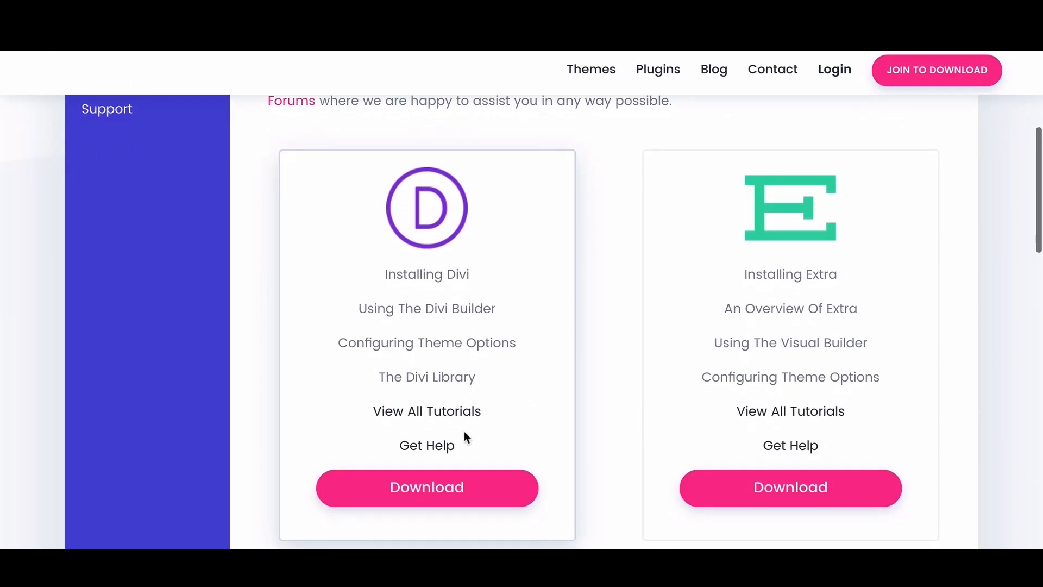
{"action": "left_click", "coordinate": [427, 490]}
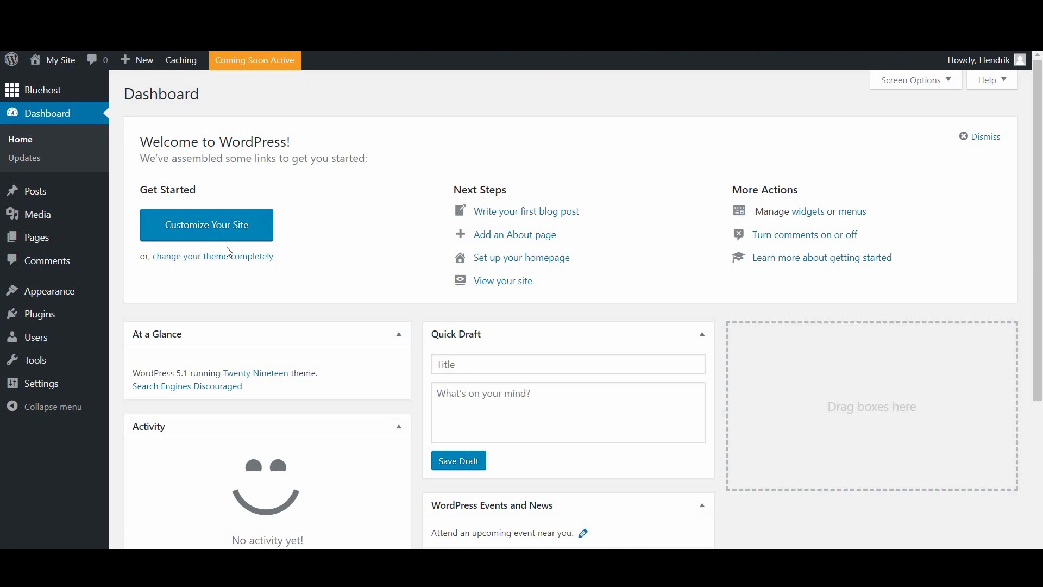
Step: Open Appearance > Themes and view, then close, the Twenty Seventeen theme details
{"action": "mouse_move", "coordinate": [74, 298]}
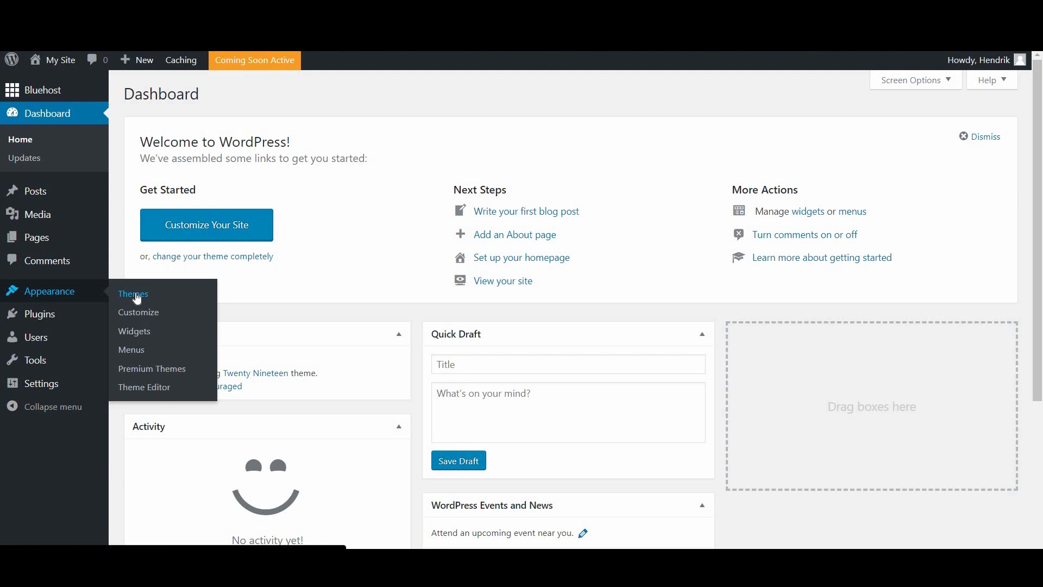
{"action": "left_click", "coordinate": [137, 299]}
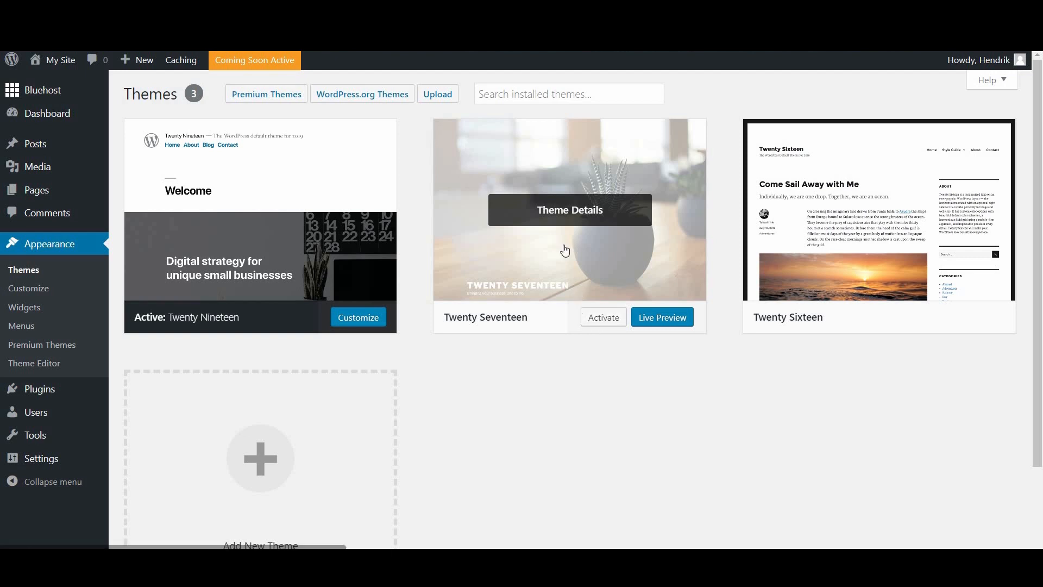
{"action": "left_click", "coordinate": [561, 208]}
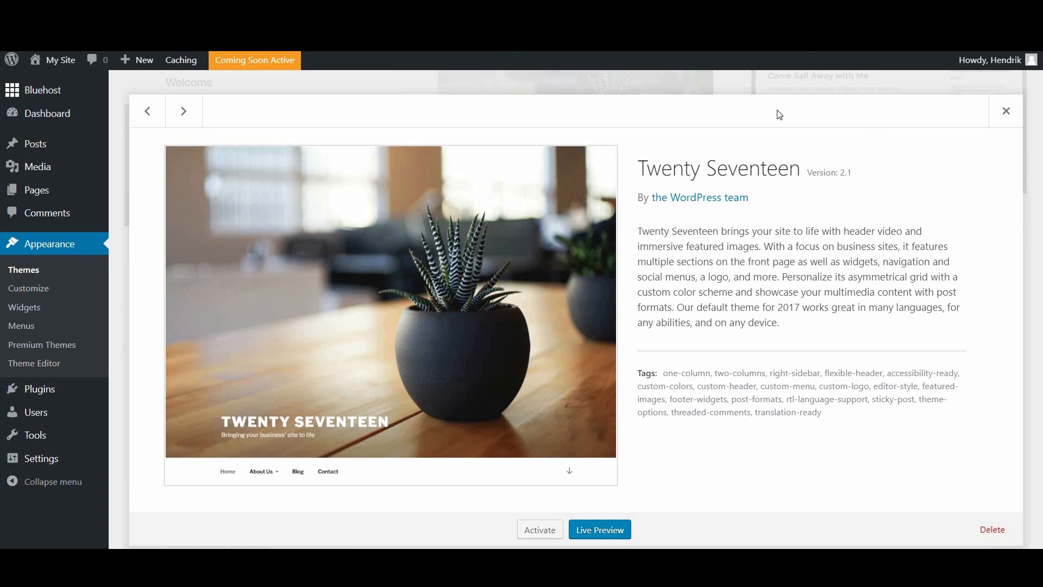
{"action": "left_click", "coordinate": [1006, 110]}
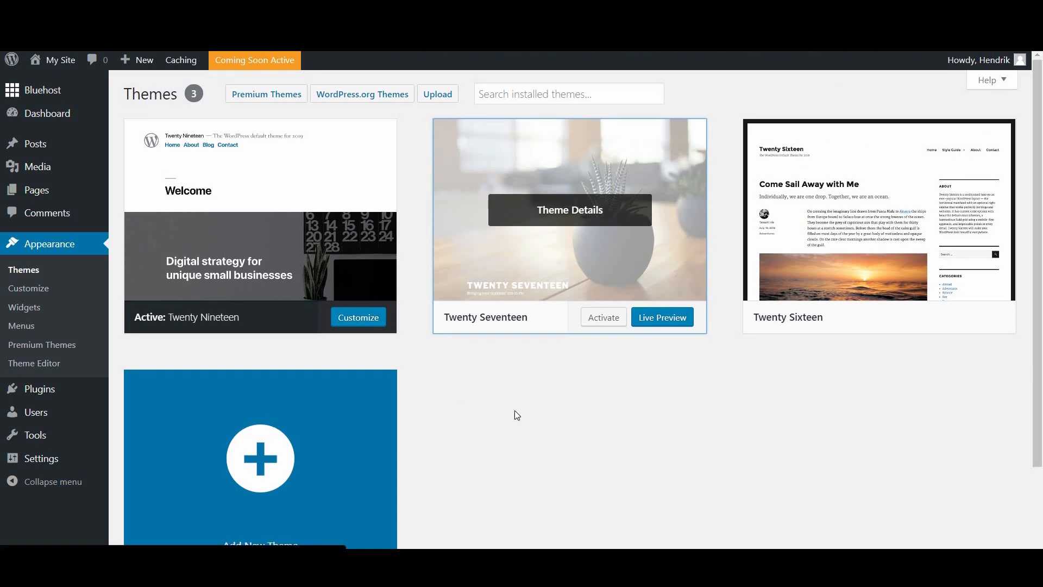
{"action": "left_click", "coordinate": [259, 98]}
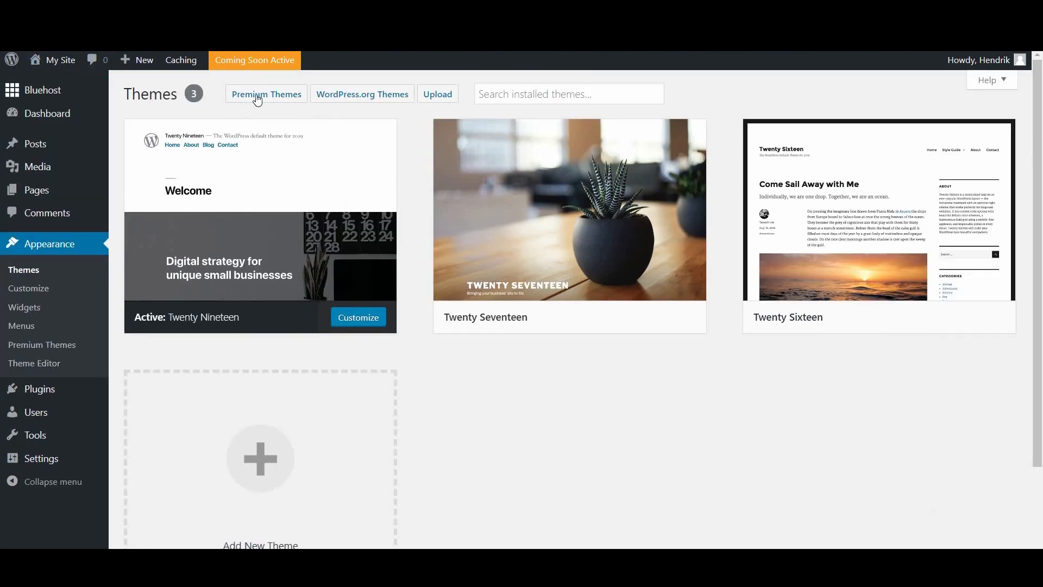
Step: Go to the Add Themes page and browse the featured themes
{"action": "left_click", "coordinate": [436, 94]}
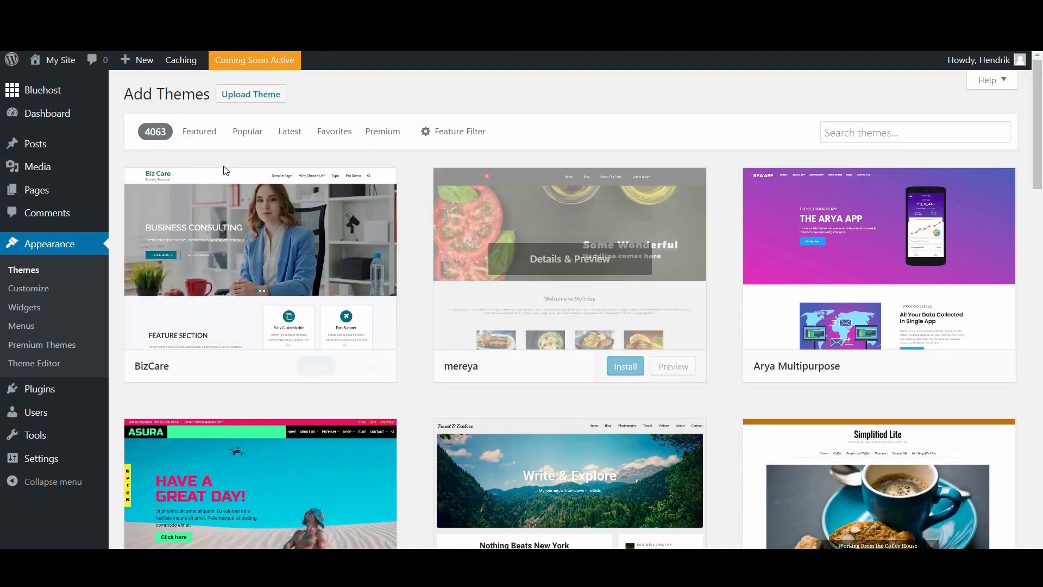
{"action": "left_click", "coordinate": [195, 142]}
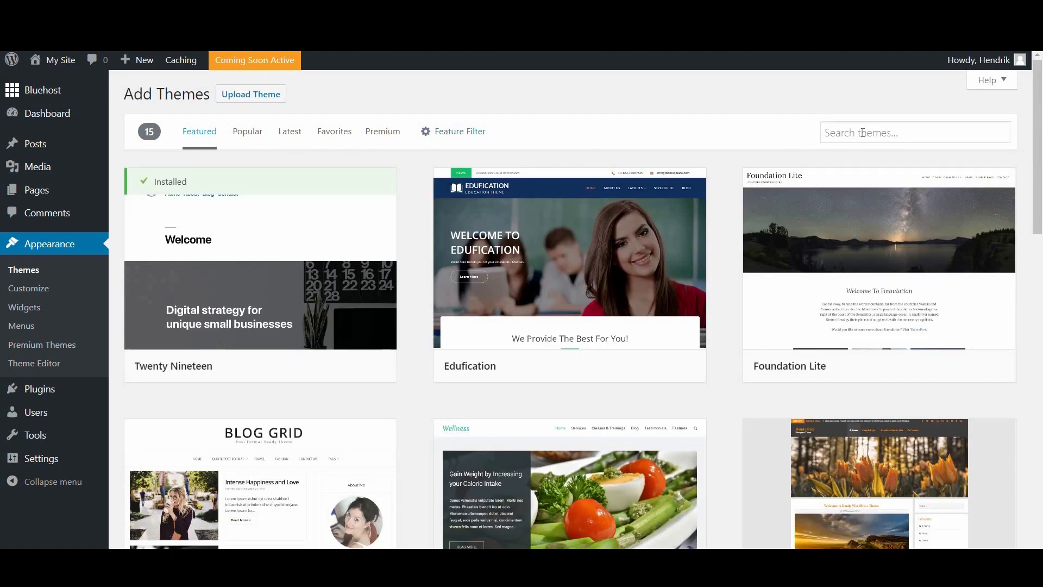
{"action": "left_click", "coordinate": [880, 133]}
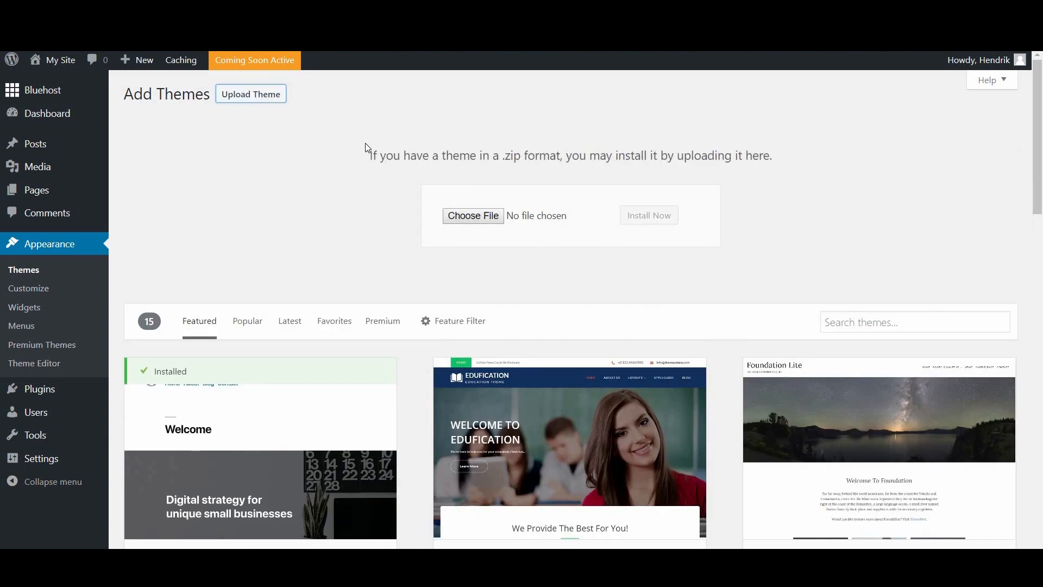
Step: Select Divi.zip as the theme file, install it and review the success message
{"action": "left_click", "coordinate": [459, 216]}
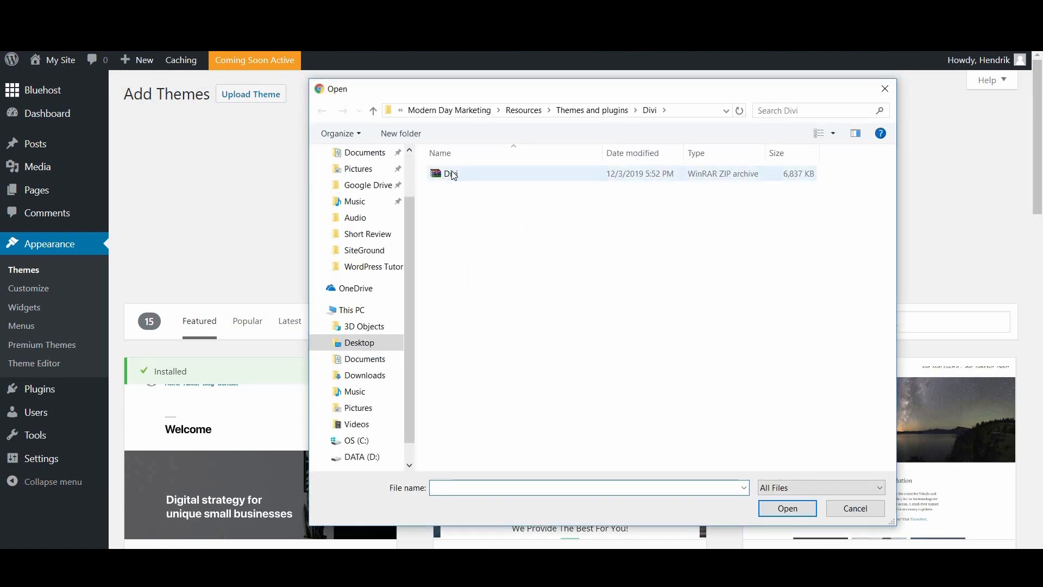
{"action": "left_click", "coordinate": [509, 175]}
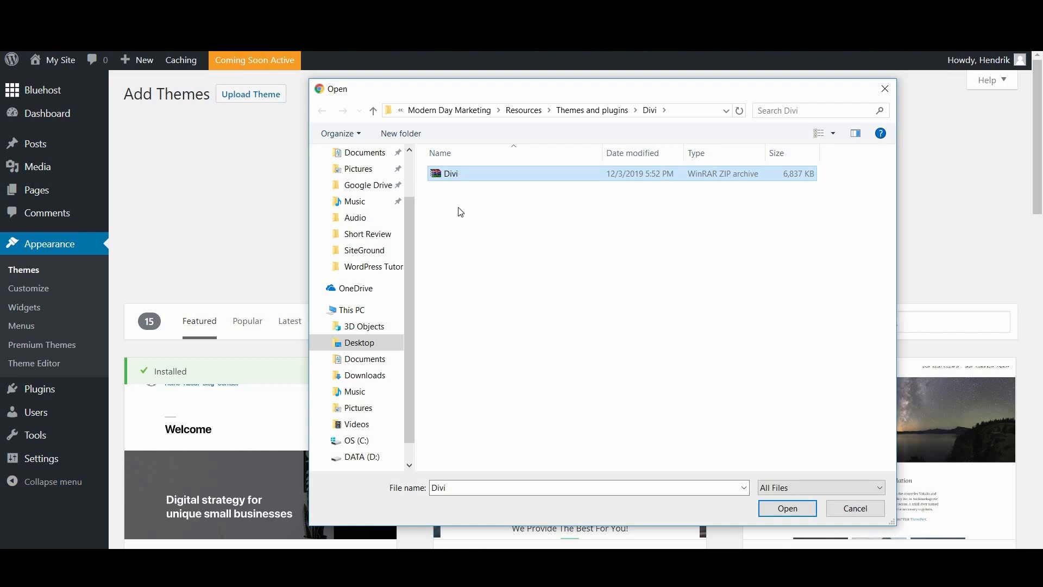
{"action": "left_click", "coordinate": [790, 513]}
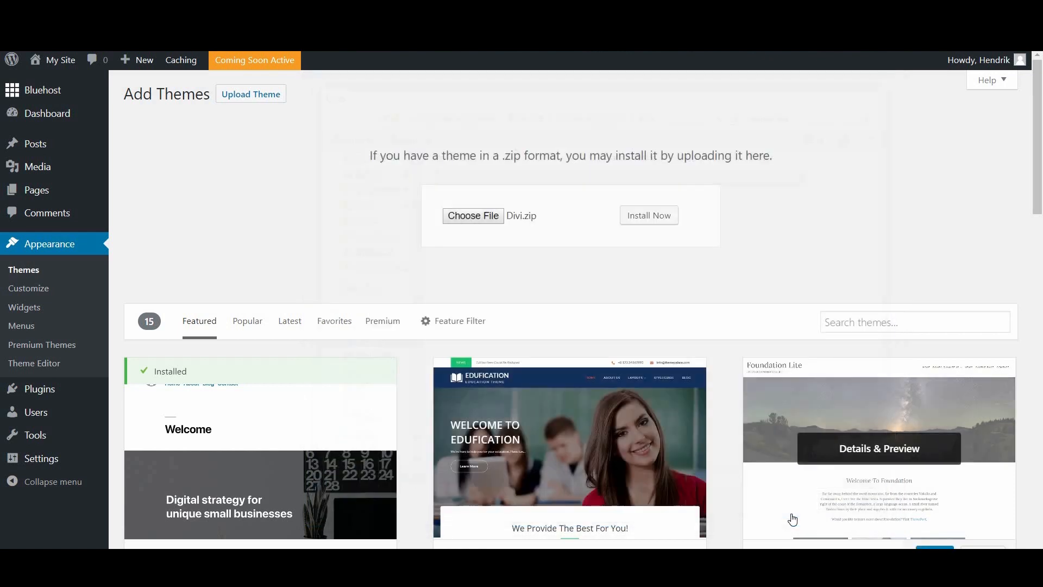
{"action": "left_click", "coordinate": [656, 216]}
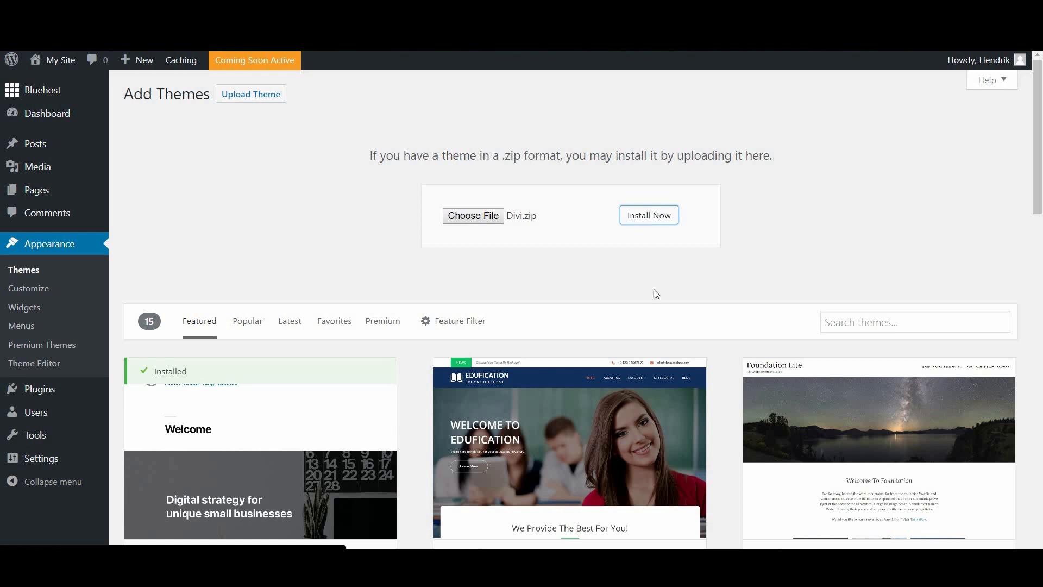
{"action": "scroll", "coordinate": [639, 300], "scroll_direction": "down", "scroll_amount": 12}
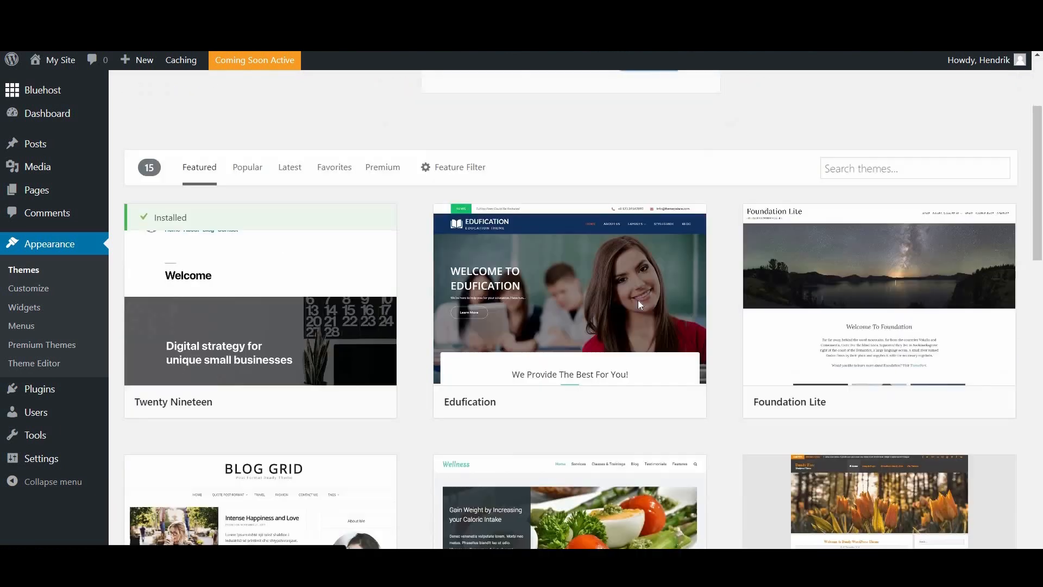
{"action": "scroll", "coordinate": [639, 305], "scroll_direction": "down", "scroll_amount": 3}
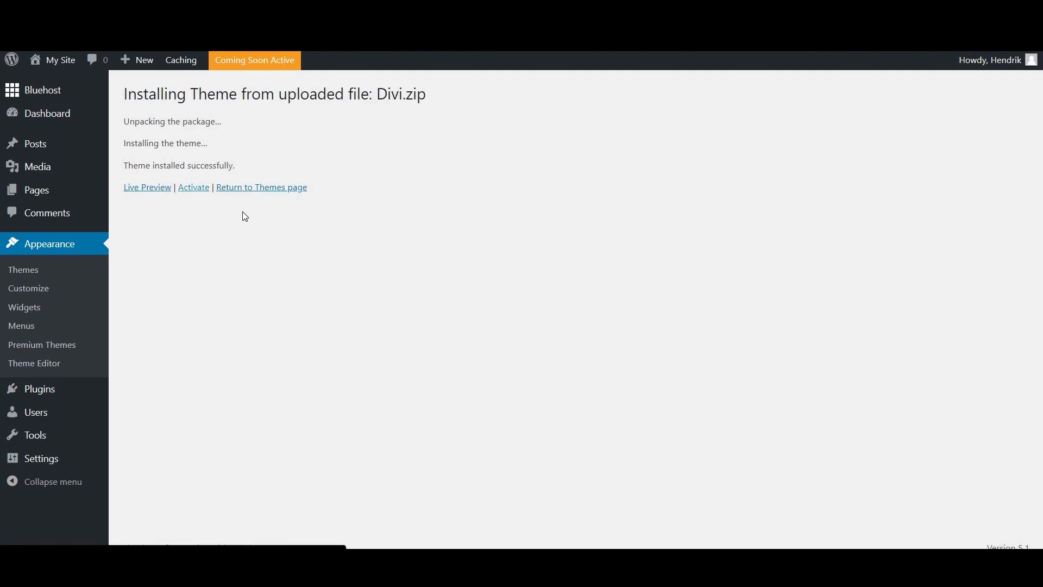
Step: Activate Divi and visit the site, now showing the Divi layout with No Results Found
{"action": "left_click", "coordinate": [197, 189]}
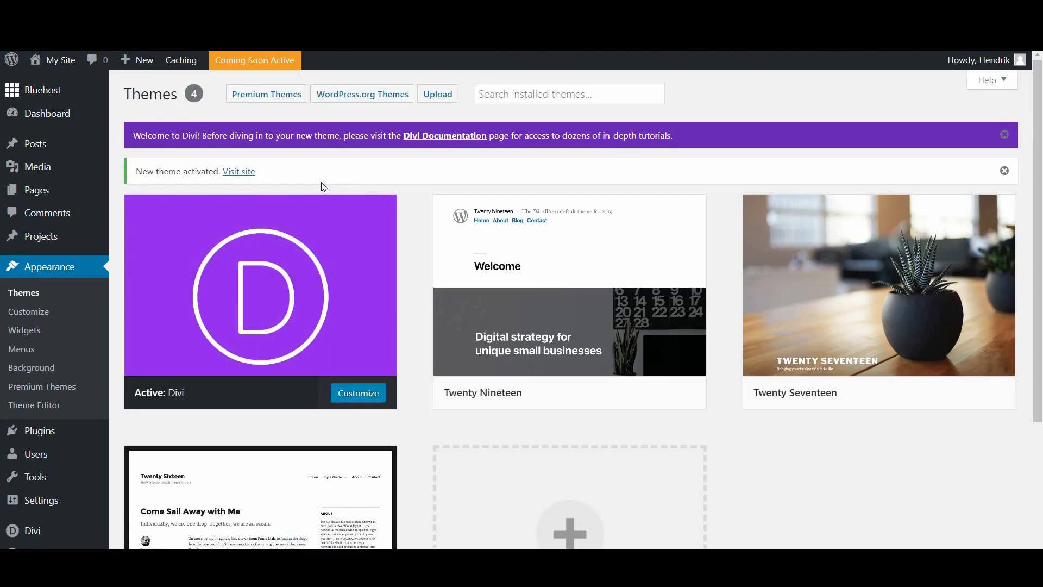
{"action": "left_click", "coordinate": [244, 172]}
{"action": "left_click", "coordinate": [246, 174]}
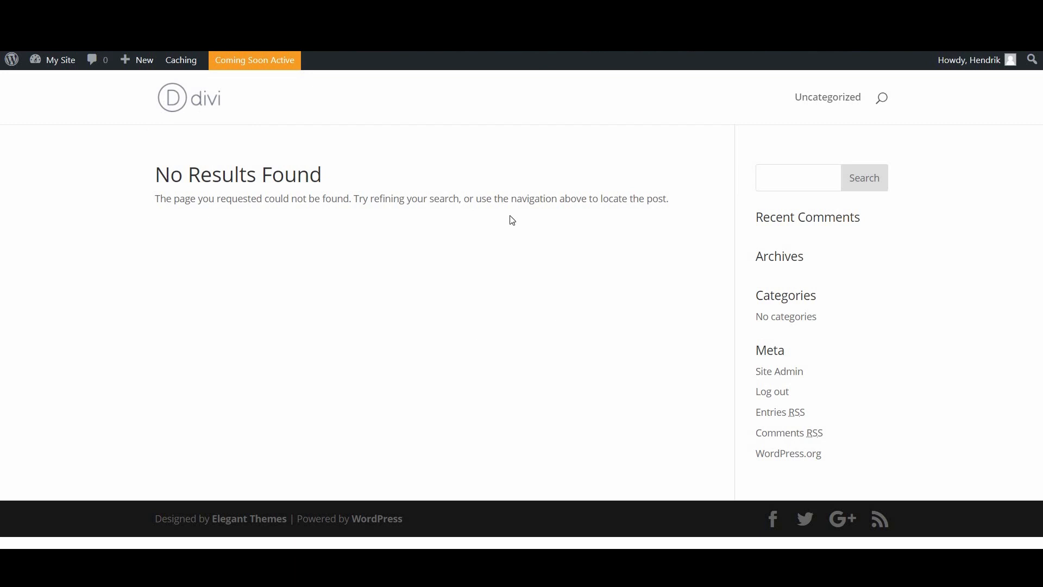
Step: Return to the WordPress Dashboard through the My Site menu in the admin bar
{"action": "mouse_move", "coordinate": [55, 66]}
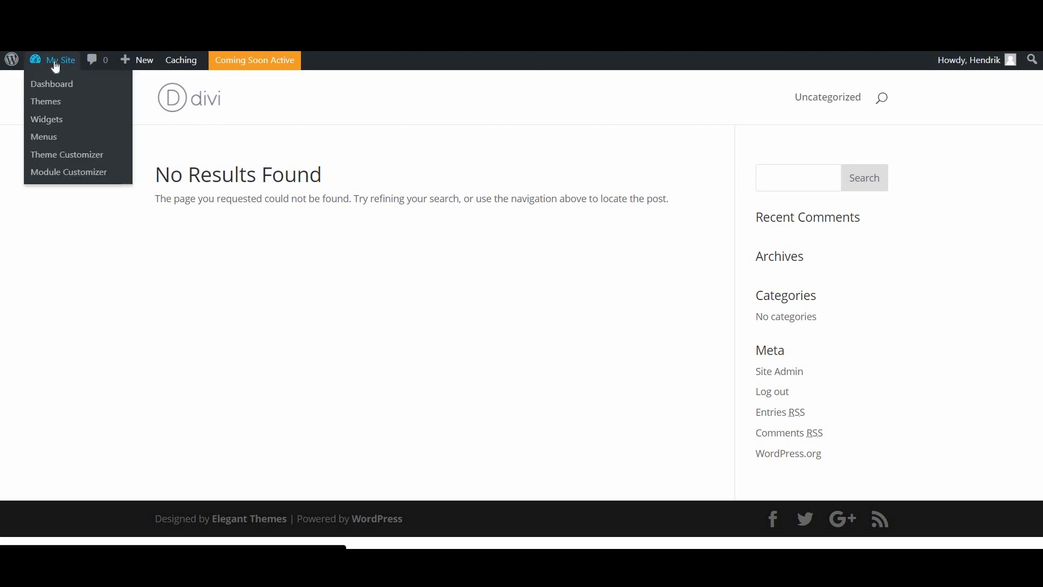
{"action": "left_click", "coordinate": [49, 83]}
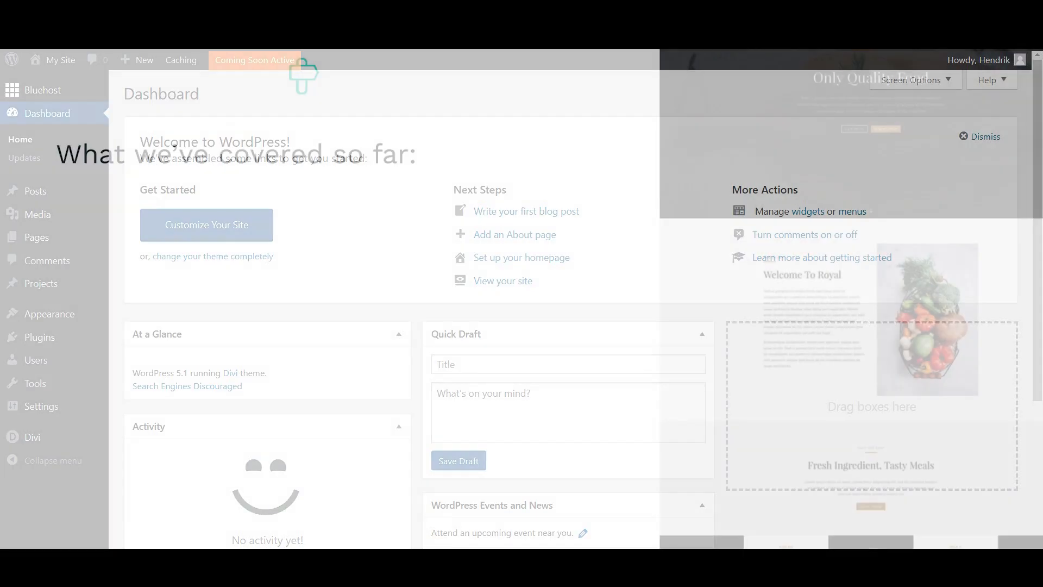
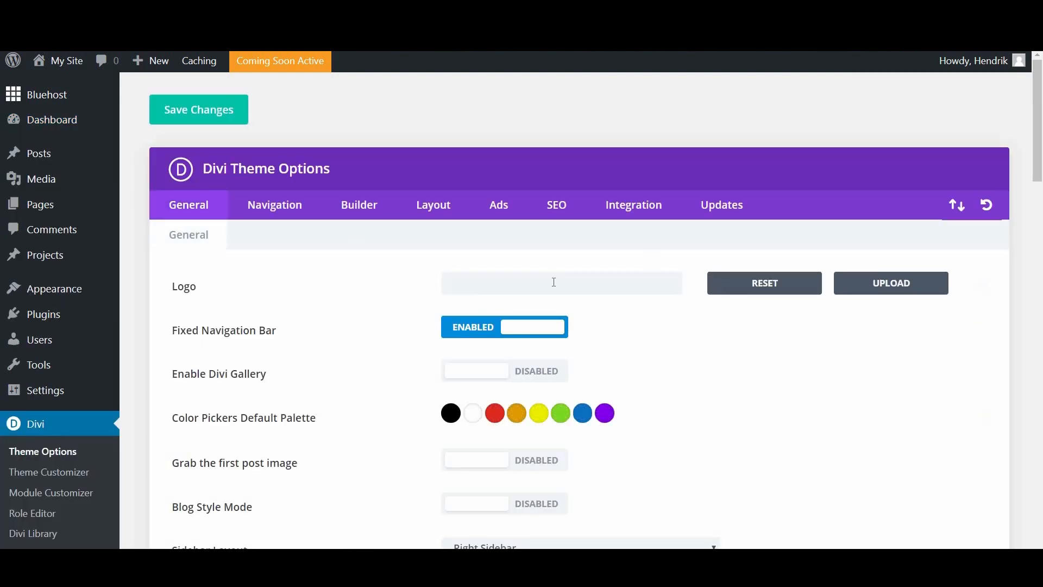
Step: Upload the triangleLogoRev image to the media library from the Logo field
{"action": "scroll", "coordinate": [725, 365], "scroll_direction": "down", "scroll_amount": 5}
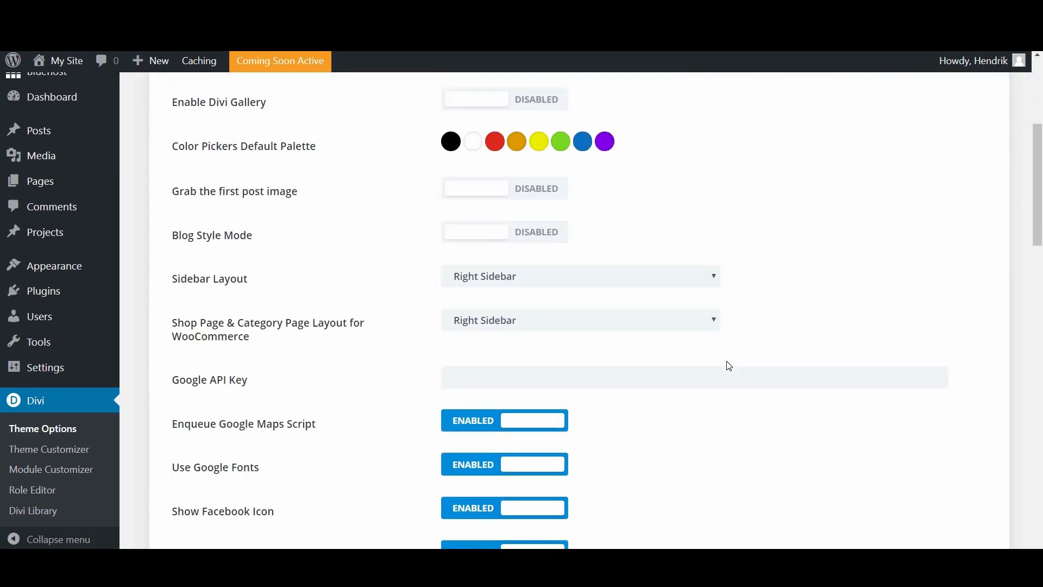
{"action": "scroll", "coordinate": [729, 364], "scroll_direction": "up", "scroll_amount": 3}
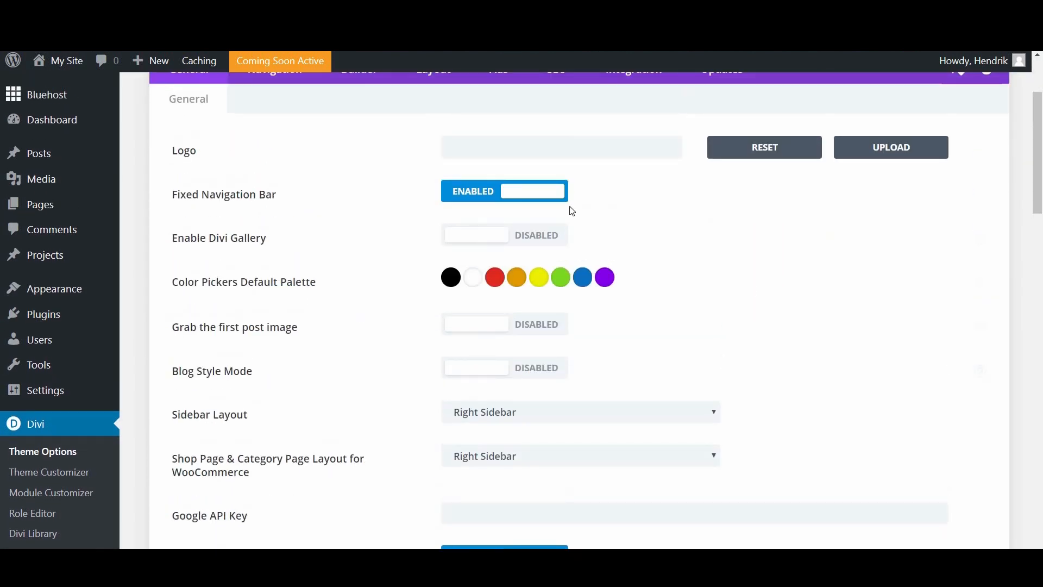
{"action": "scroll", "coordinate": [524, 261], "scroll_direction": "up", "scroll_amount": 3}
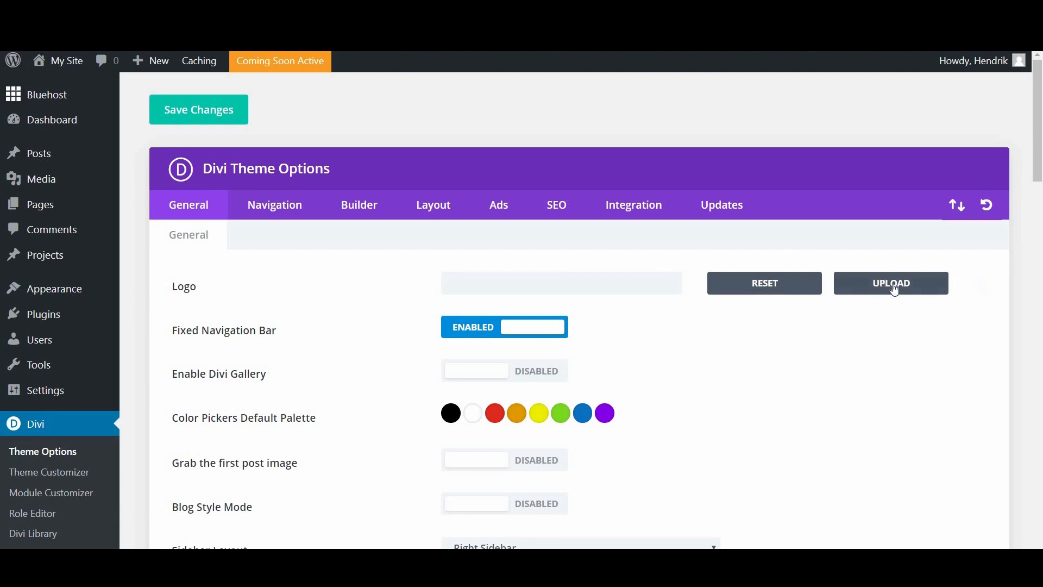
{"action": "left_click", "coordinate": [914, 292]}
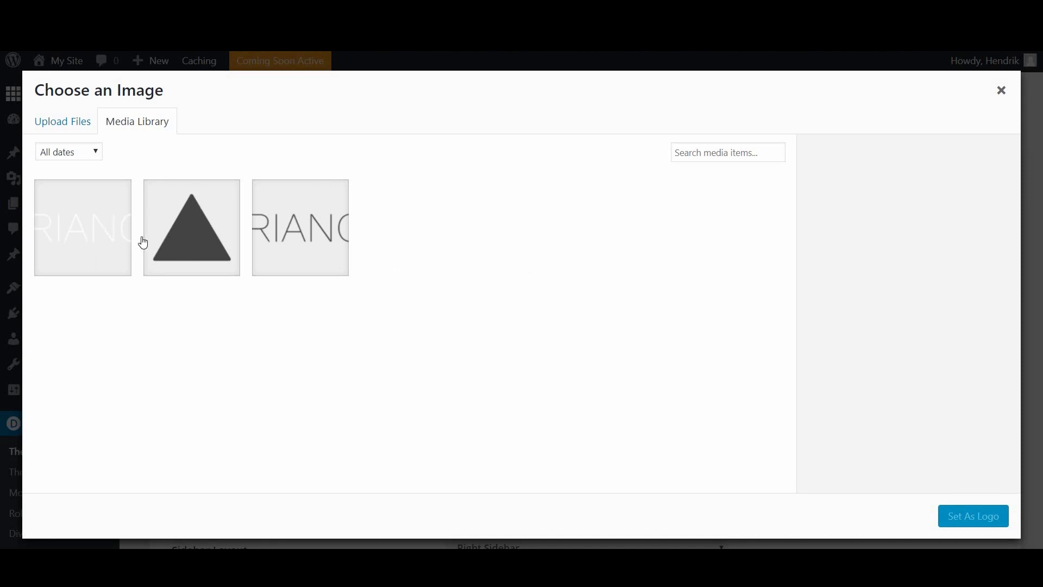
{"action": "left_click", "coordinate": [72, 128]}
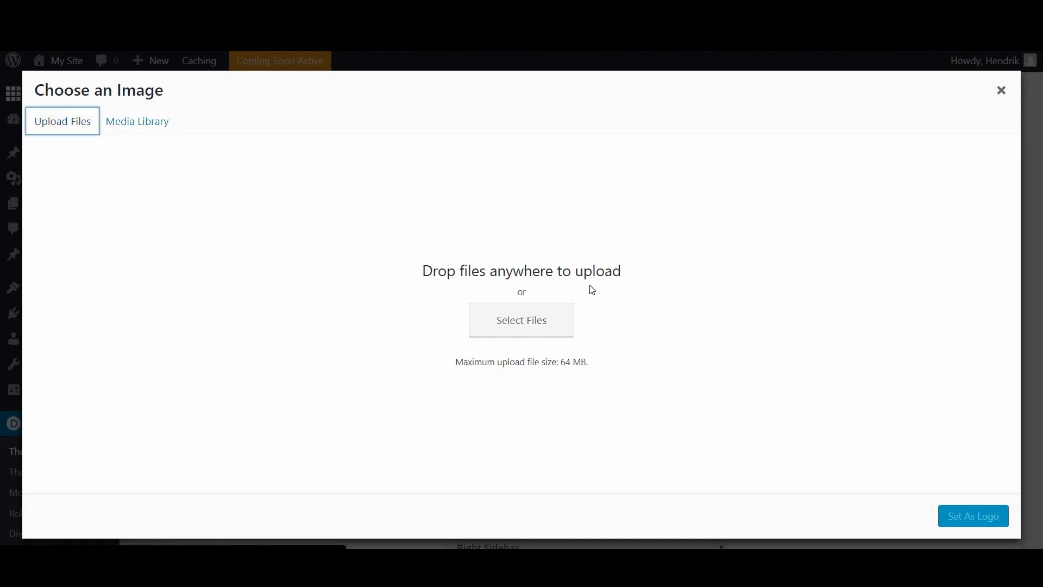
{"action": "left_click", "coordinate": [525, 328]}
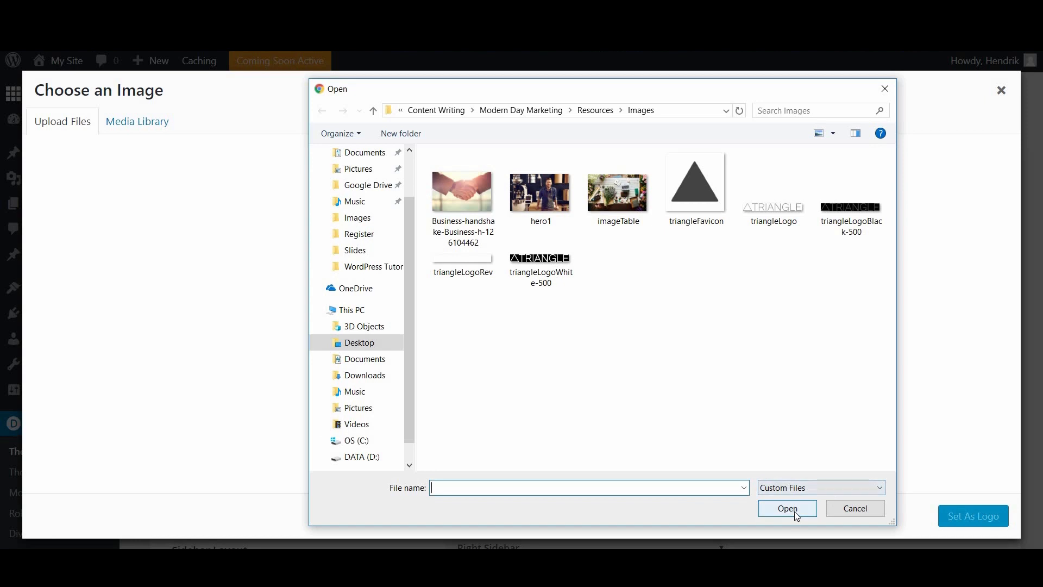
{"action": "left_click", "coordinate": [464, 270]}
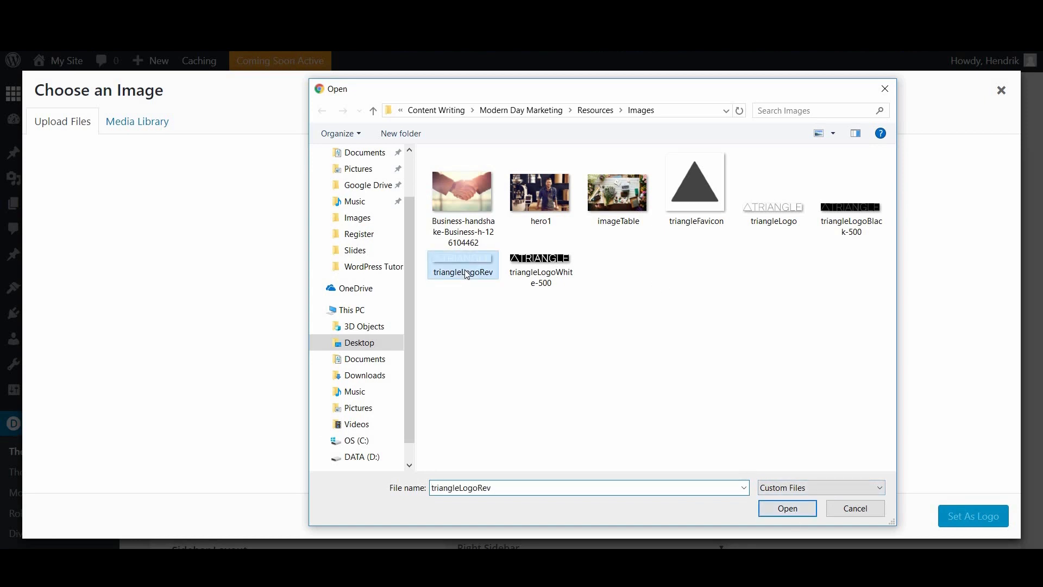
{"action": "left_click", "coordinate": [786, 508]}
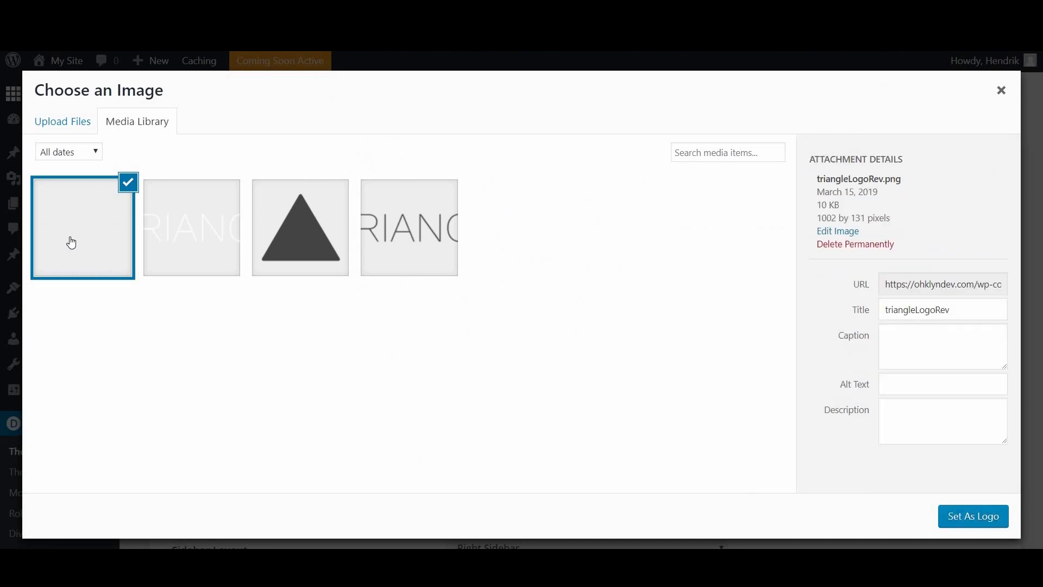
Step: Choose the triangleLogo image, keeping its alt text, and set it as the Divi logo
{"action": "left_click", "coordinate": [418, 228]}
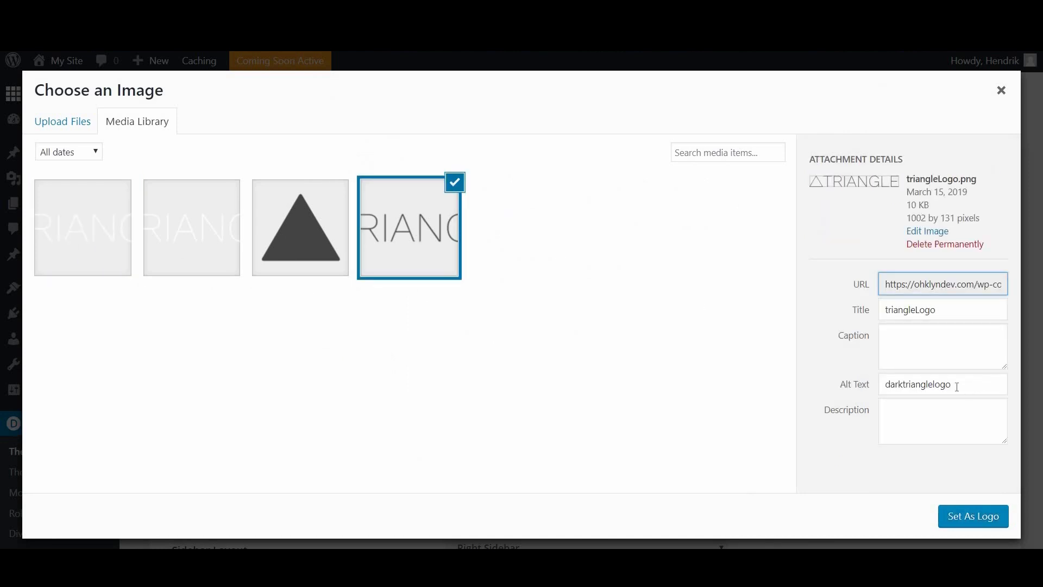
{"action": "left_click_drag", "start_coordinate": [957, 386], "coordinate": [873, 396]}
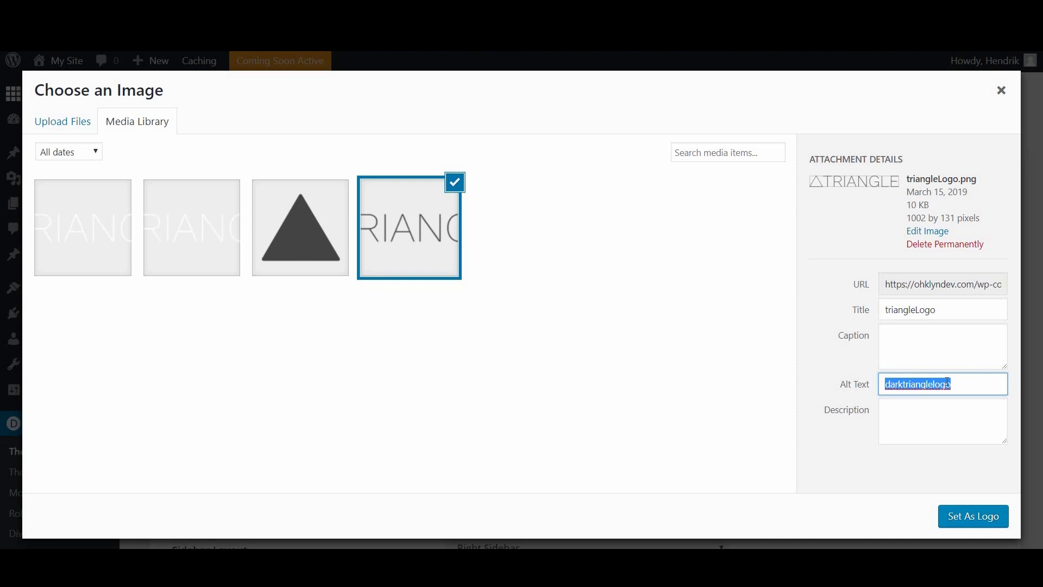
{"action": "left_click", "coordinate": [963, 389]}
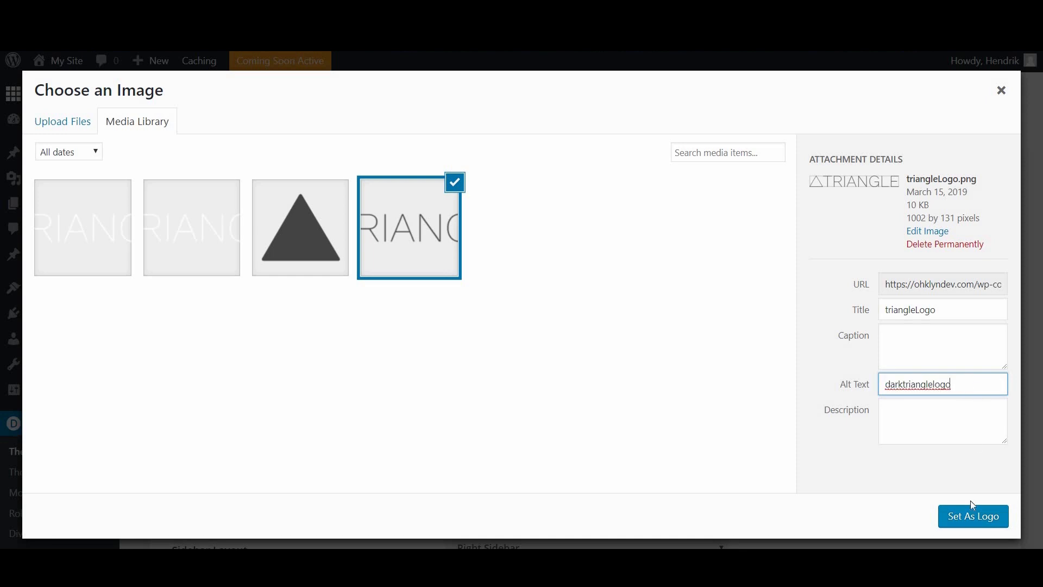
{"action": "left_click", "coordinate": [986, 527]}
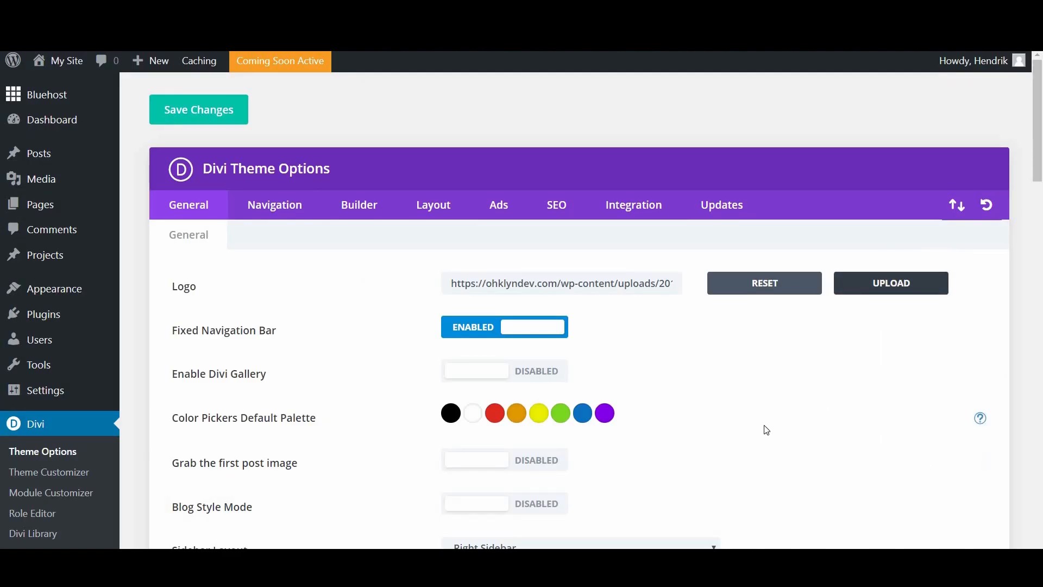
Step: Replace the green colour in the default colour-picker palette with #0ddadd
{"action": "scroll", "coordinate": [597, 375], "scroll_direction": "down", "scroll_amount": 3}
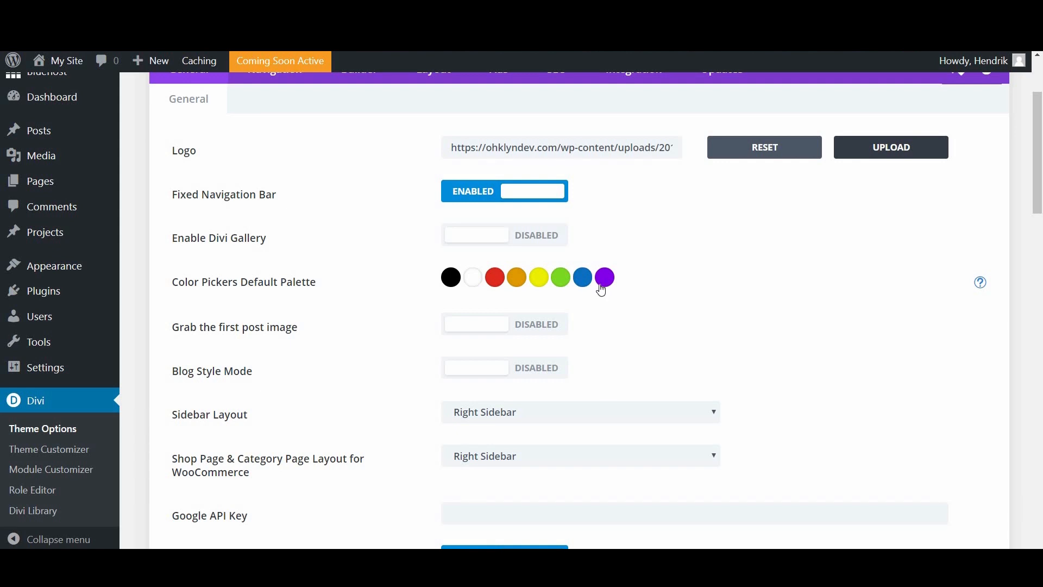
{"action": "left_click", "coordinate": [562, 283]}
{"action": "left_click_drag", "start_coordinate": [507, 312], "coordinate": [455, 312]}
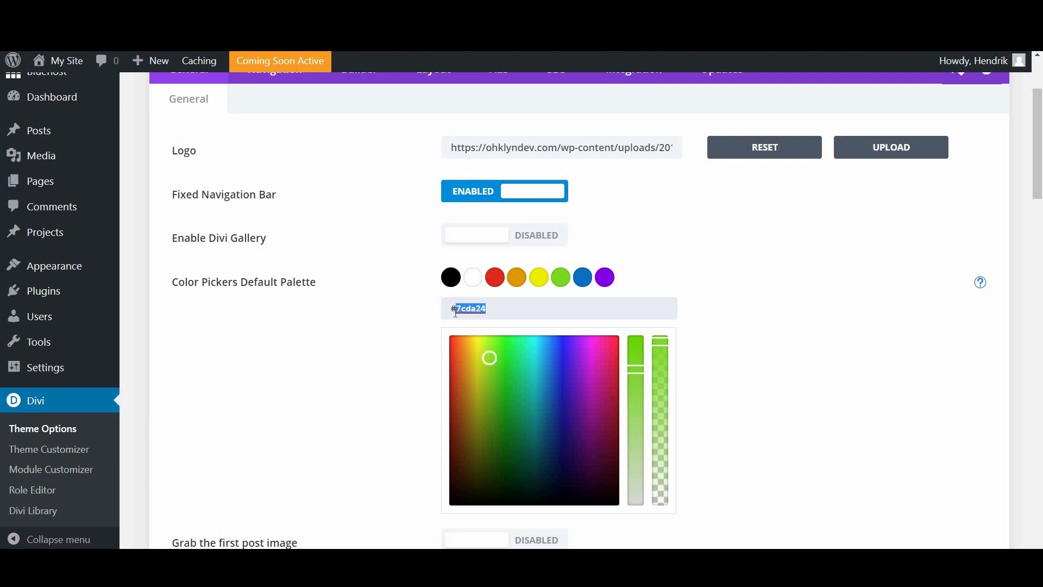
{"action": "type", "text": "0ddadd"}
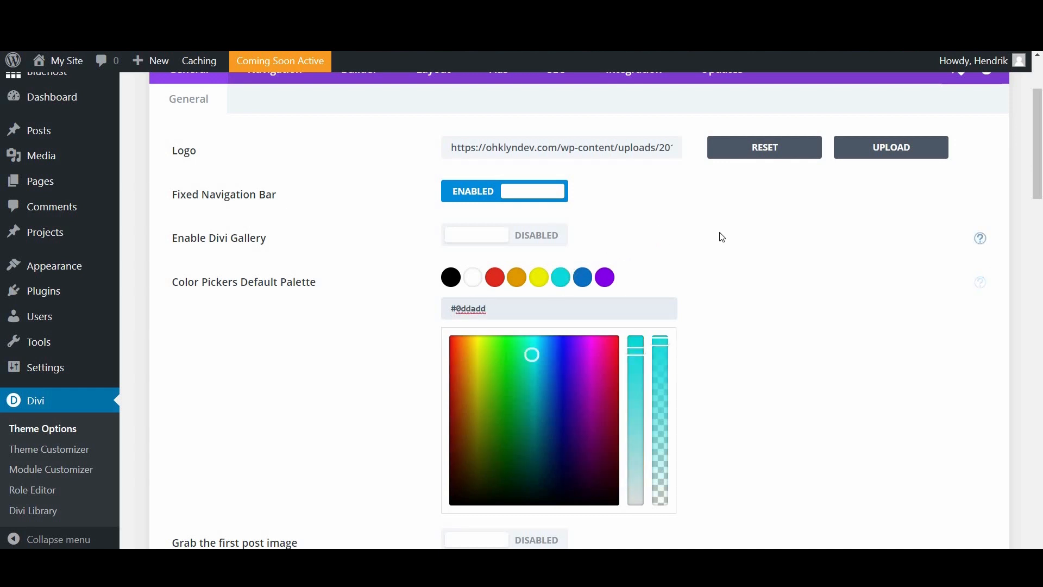
Step: Save the Divi Theme Options changes and check the save confirmation
{"action": "scroll", "coordinate": [725, 261], "scroll_direction": "down", "scroll_amount": 5}
{"action": "scroll", "coordinate": [731, 280], "scroll_direction": "up", "scroll_amount": 7}
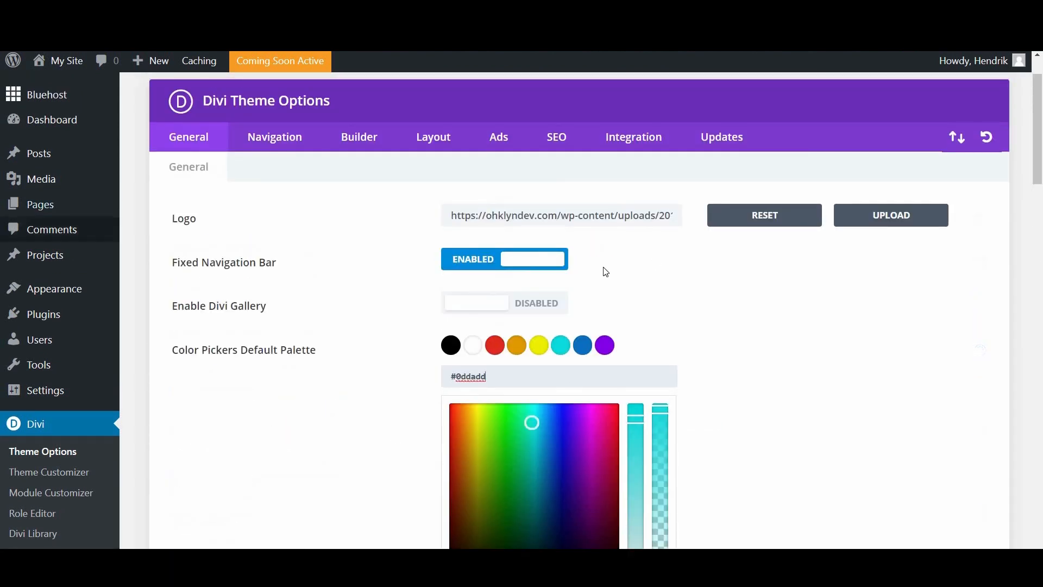
{"action": "scroll", "coordinate": [396, 239], "scroll_direction": "up", "scroll_amount": 1}
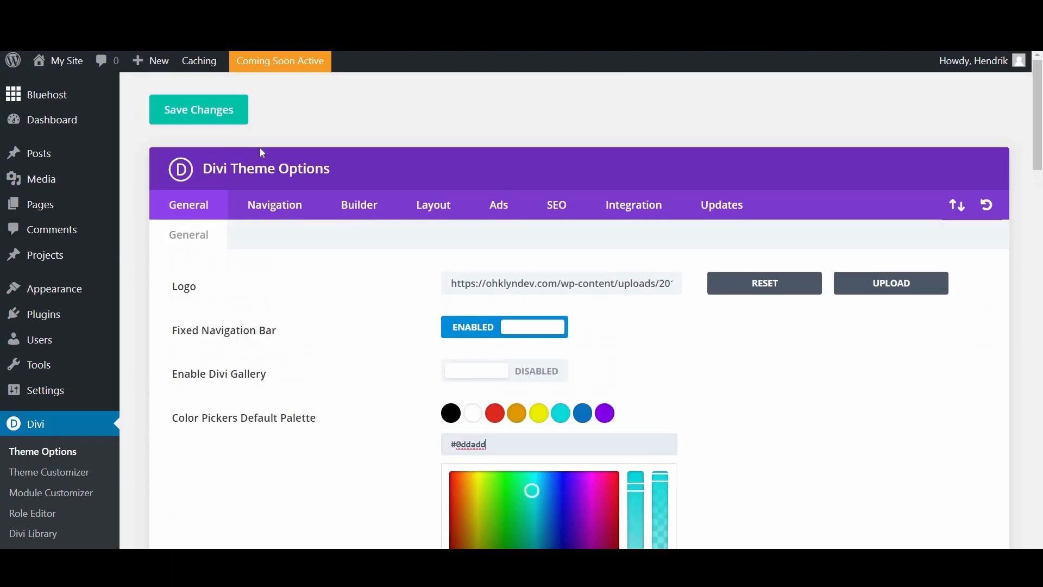
{"action": "left_click", "coordinate": [199, 116]}
{"action": "scroll", "coordinate": [375, 426], "scroll_direction": "down", "scroll_amount": 1}
{"action": "scroll", "coordinate": [304, 422], "scroll_direction": "up", "scroll_amount": 1}
{"action": "scroll", "coordinate": [303, 422], "scroll_direction": "down", "scroll_amount": 1}
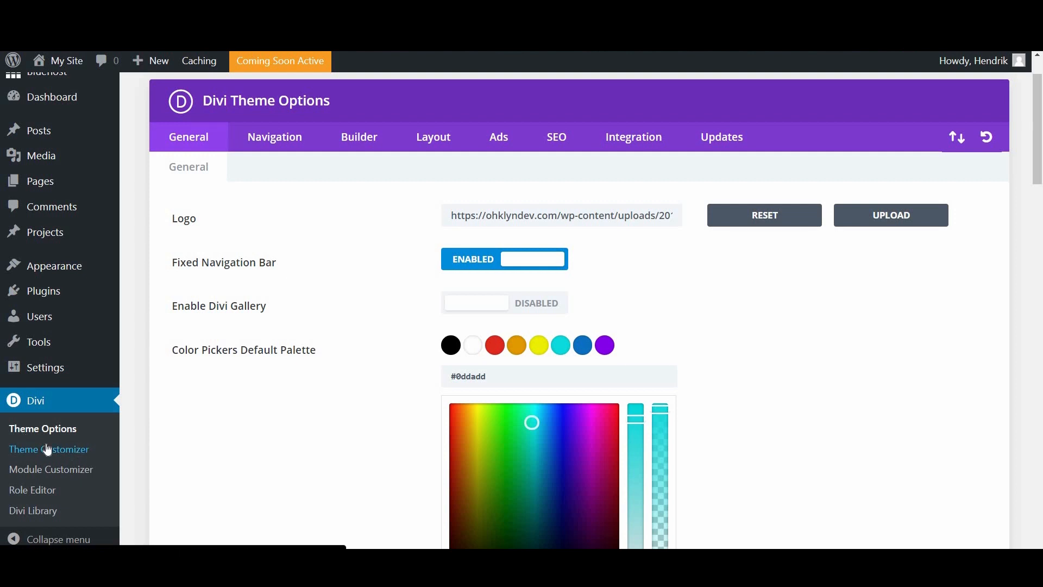
Step: Open Divi's Theme Customizer at General Settings › Site Identity
{"action": "mouse_move", "coordinate": [54, 272]}
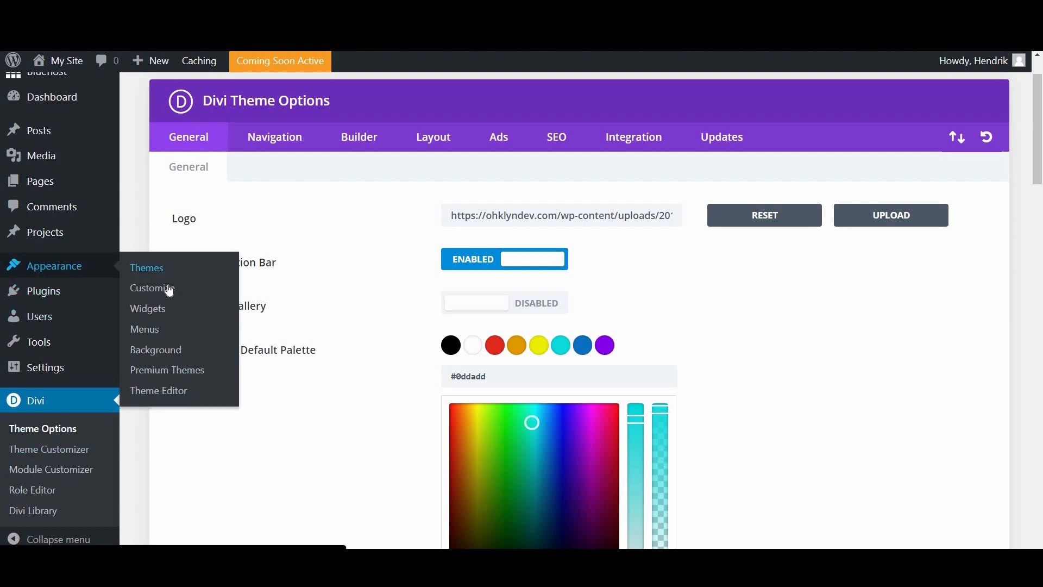
{"action": "left_click", "coordinate": [32, 454]}
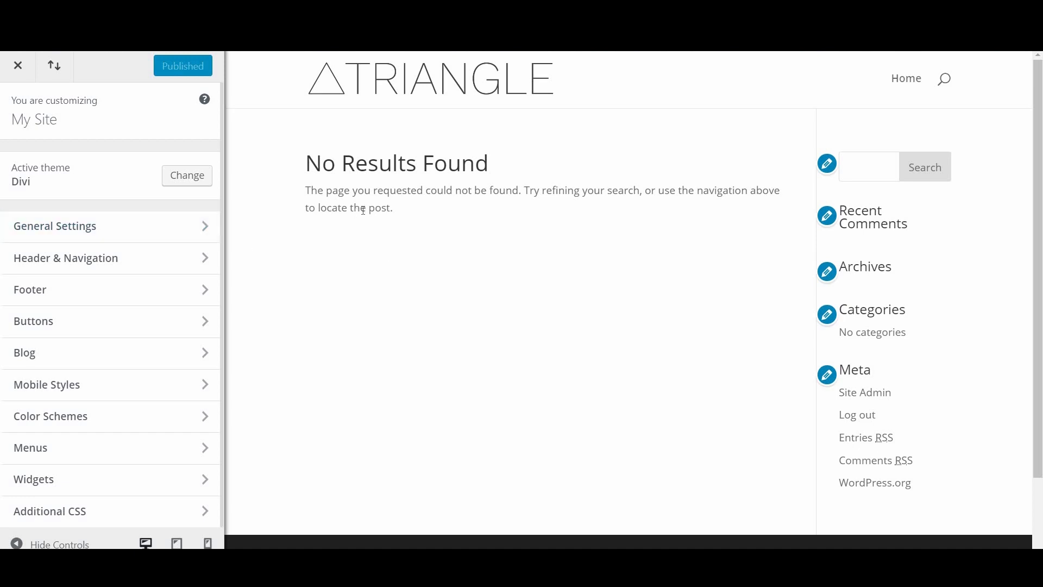
{"action": "left_click", "coordinate": [131, 232]}
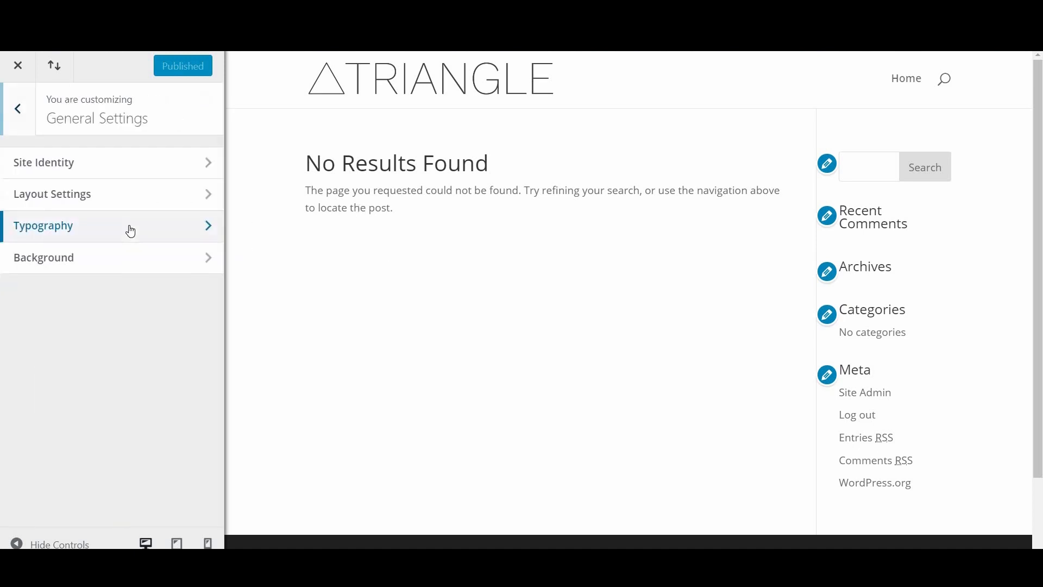
{"action": "left_click", "coordinate": [113, 166]}
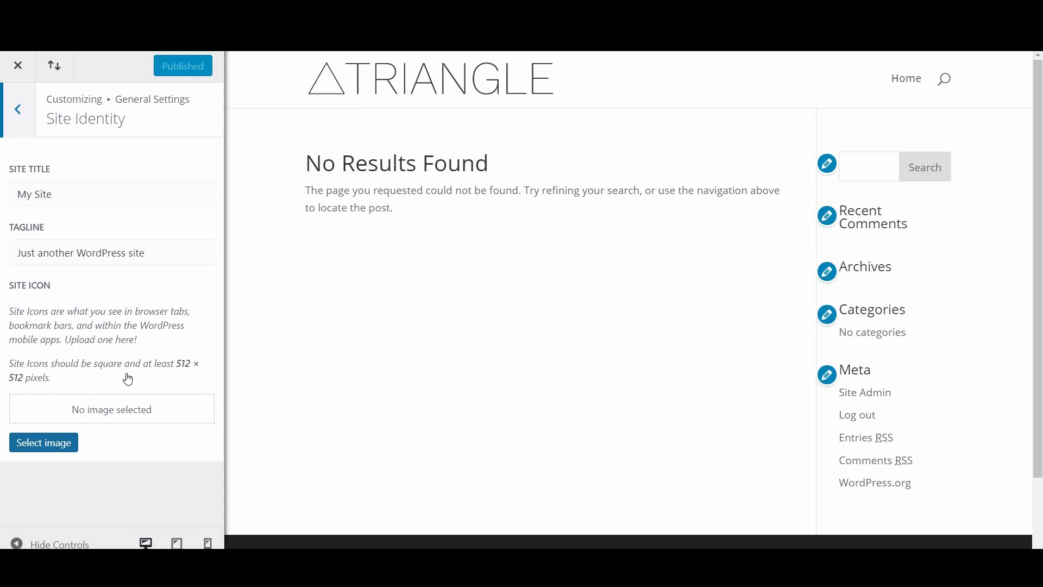
Step: Set triangleFavicon as the uncropped site icon with alt text 'dark' and publish
{"action": "left_click", "coordinate": [45, 443]}
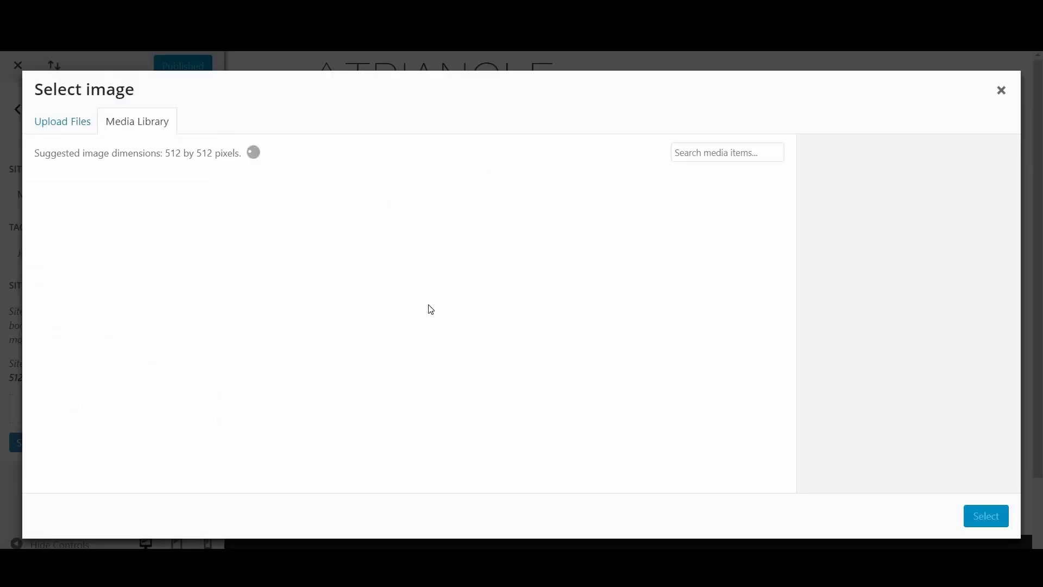
{"action": "left_click", "coordinate": [314, 222]}
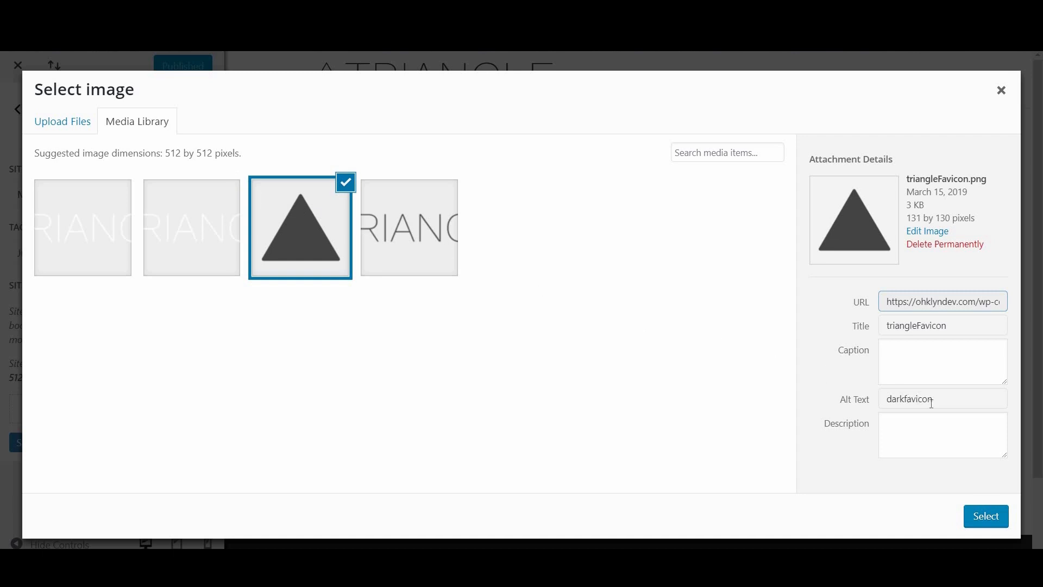
{"action": "left_click_drag", "start_coordinate": [945, 398], "coordinate": [883, 401]}
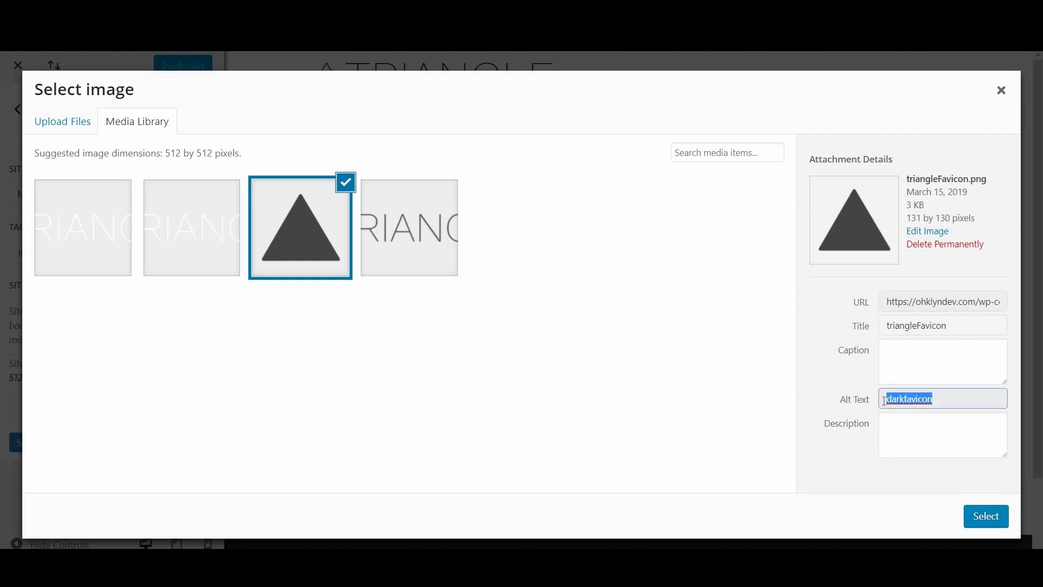
{"action": "type", "text": "dark"}
{"action": "left_click", "coordinate": [987, 518]}
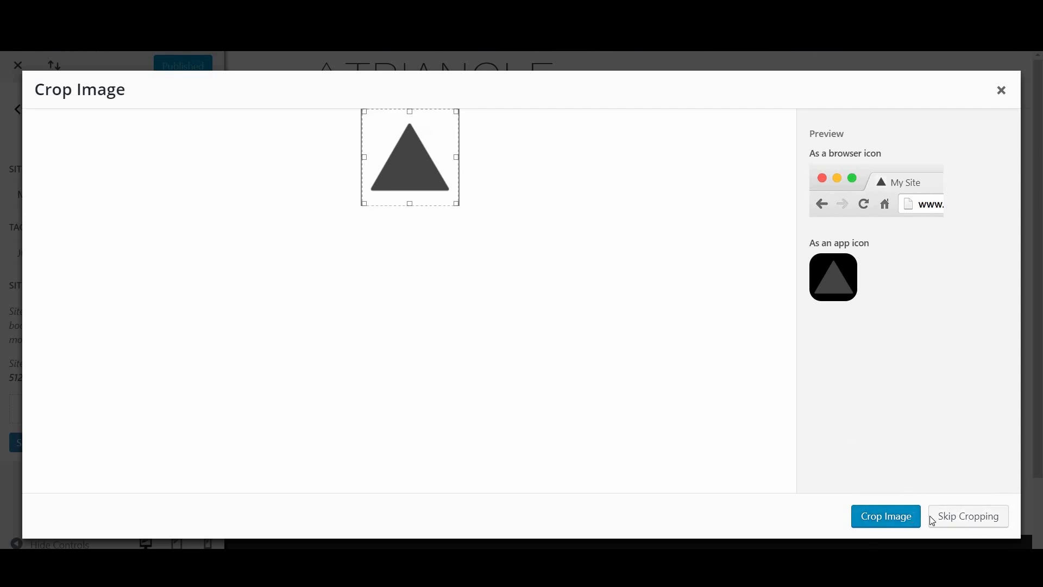
{"action": "left_click", "coordinate": [968, 526]}
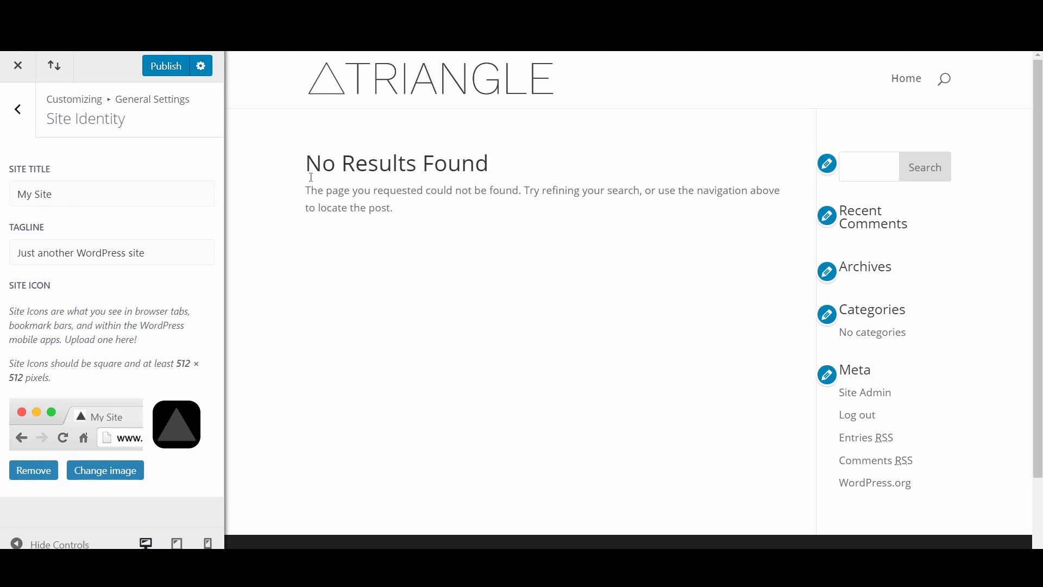
{"action": "left_click", "coordinate": [174, 73]}
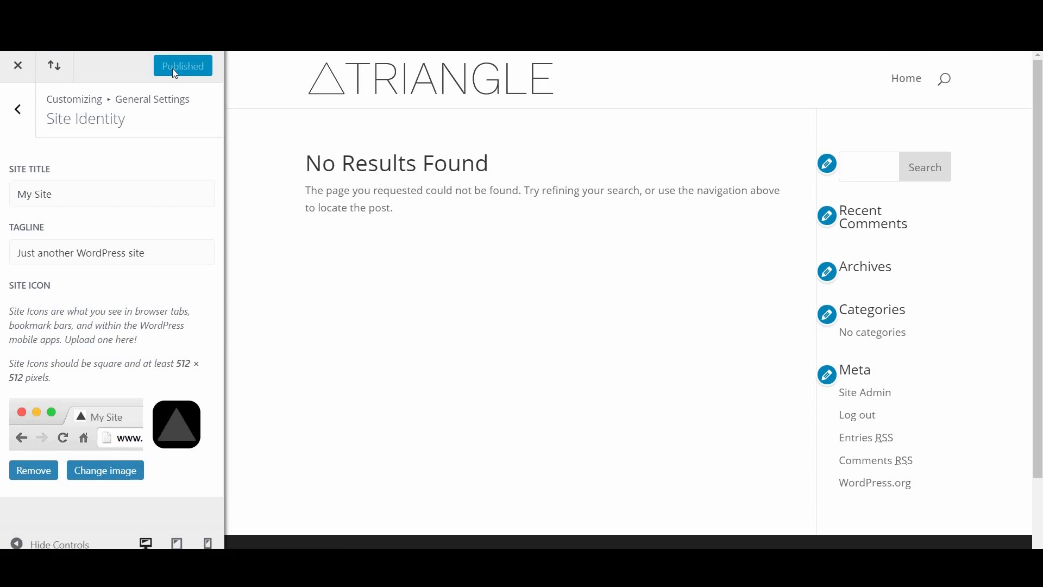
Step: Close the customizer and view the live site, checking the TRIANGLE logo header and footer
{"action": "left_click", "coordinate": [19, 68]}
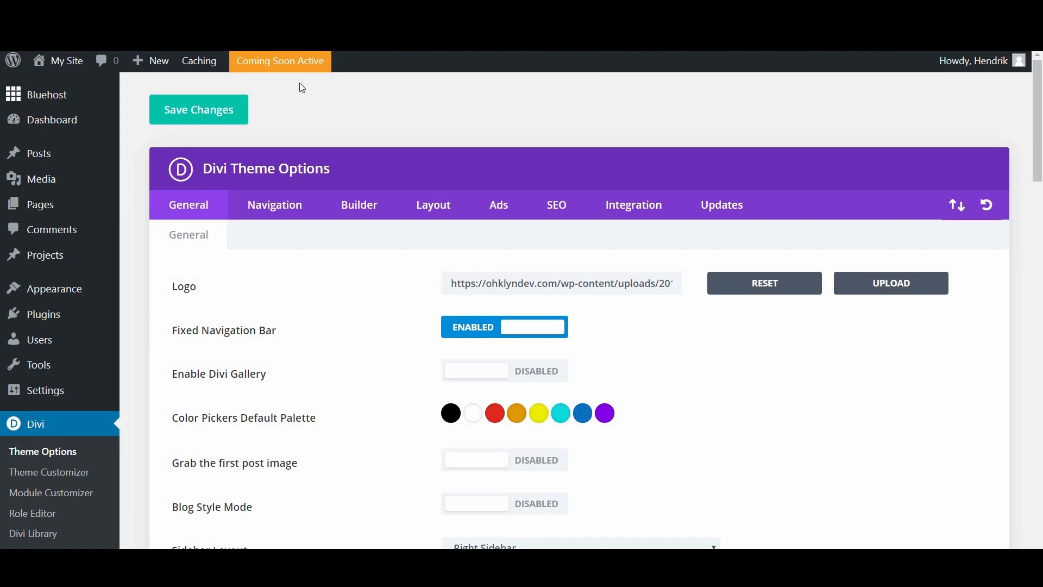
{"action": "mouse_move", "coordinate": [66, 64]}
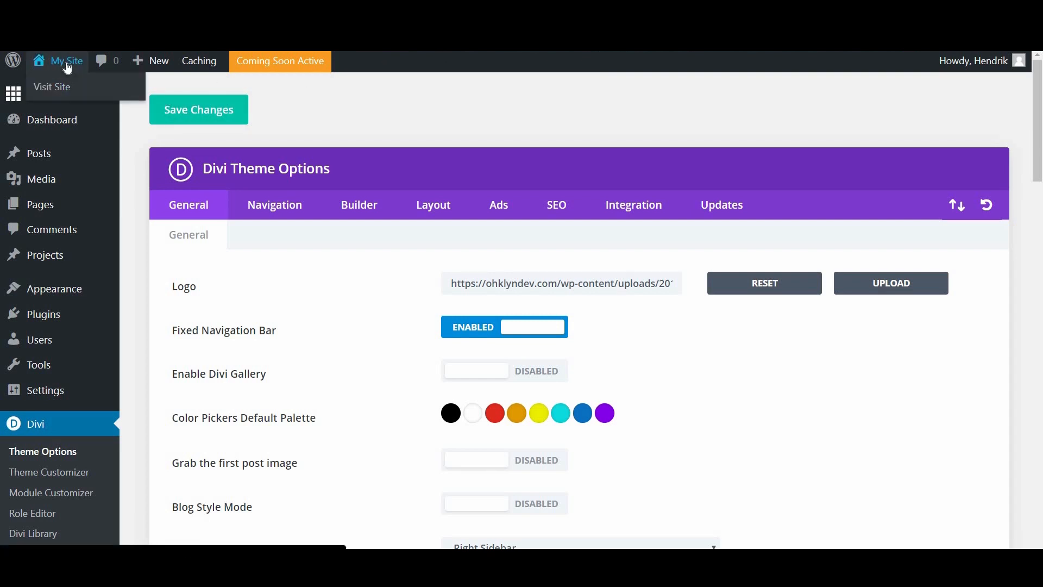
{"action": "left_click", "coordinate": [72, 65]}
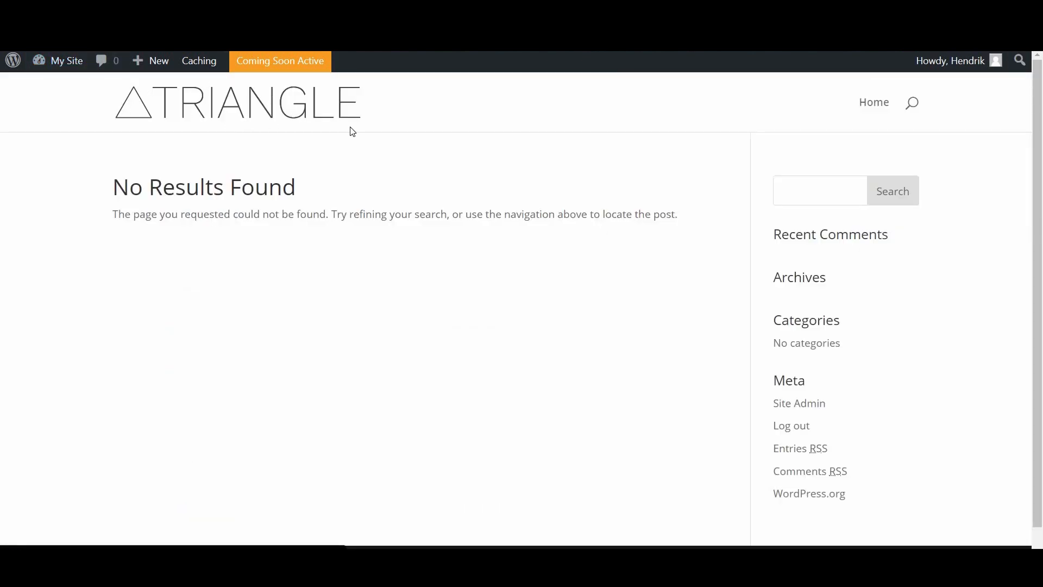
{"action": "scroll", "coordinate": [594, 242], "scroll_direction": "down", "scroll_amount": 1}
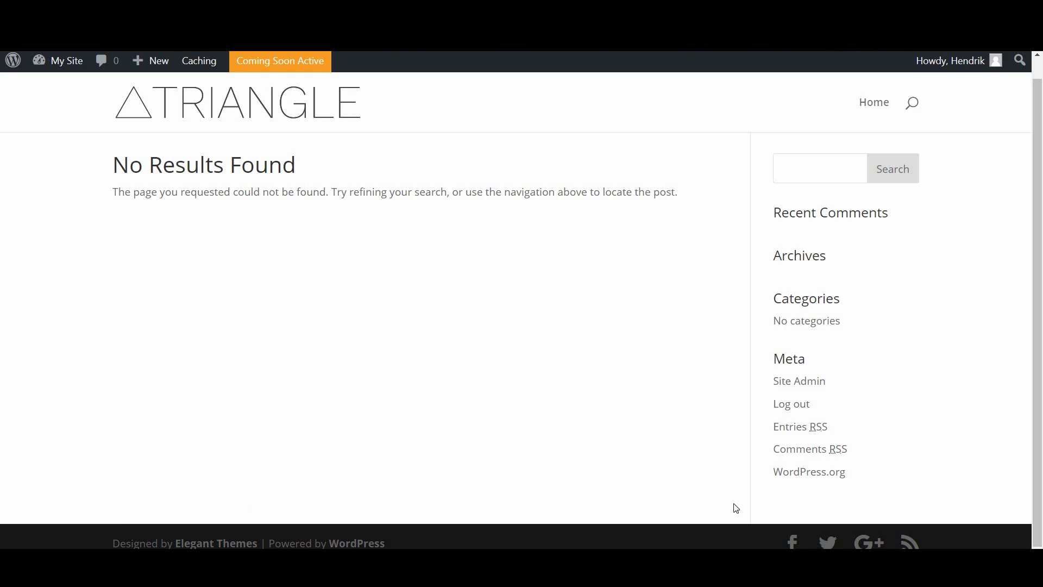
{"action": "scroll", "coordinate": [516, 249], "scroll_direction": "up", "scroll_amount": 1}
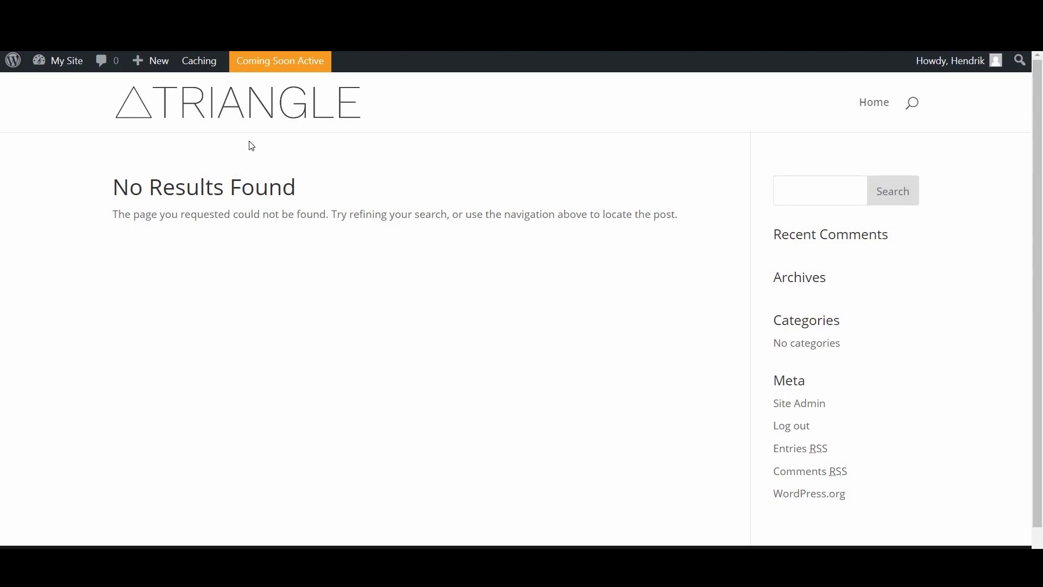
{"action": "mouse_move", "coordinate": [56, 62]}
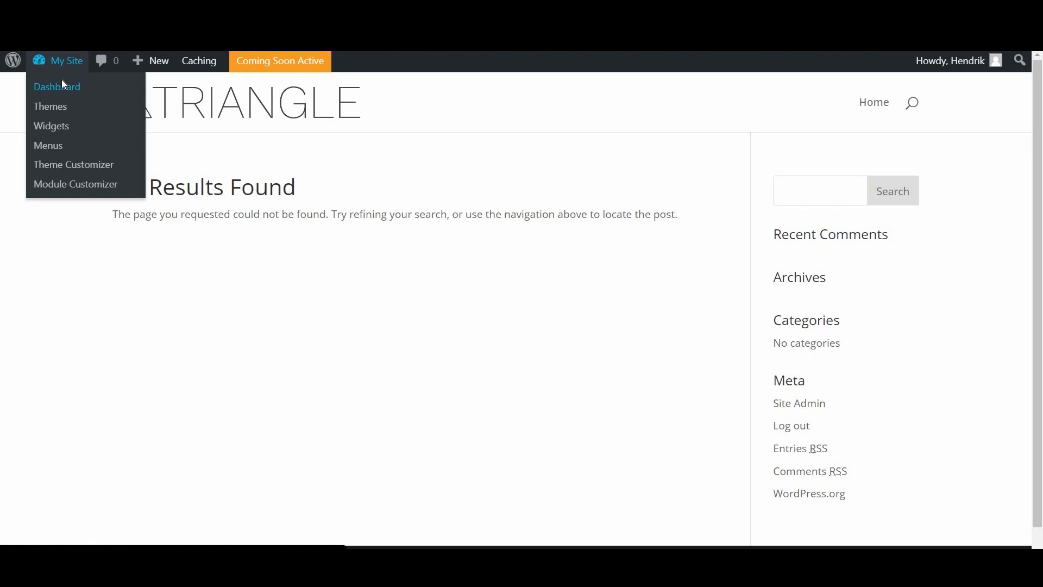
Step: Move the Privacy Policy and Sample Page pages to the Trash from All Pages
{"action": "left_click", "coordinate": [63, 85]}
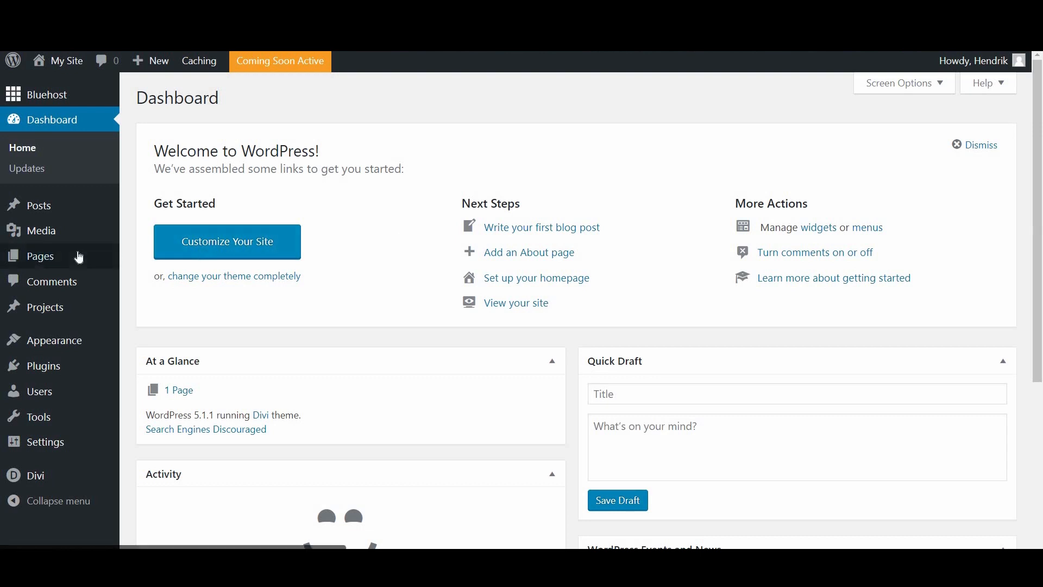
{"action": "mouse_move", "coordinate": [11, 263]}
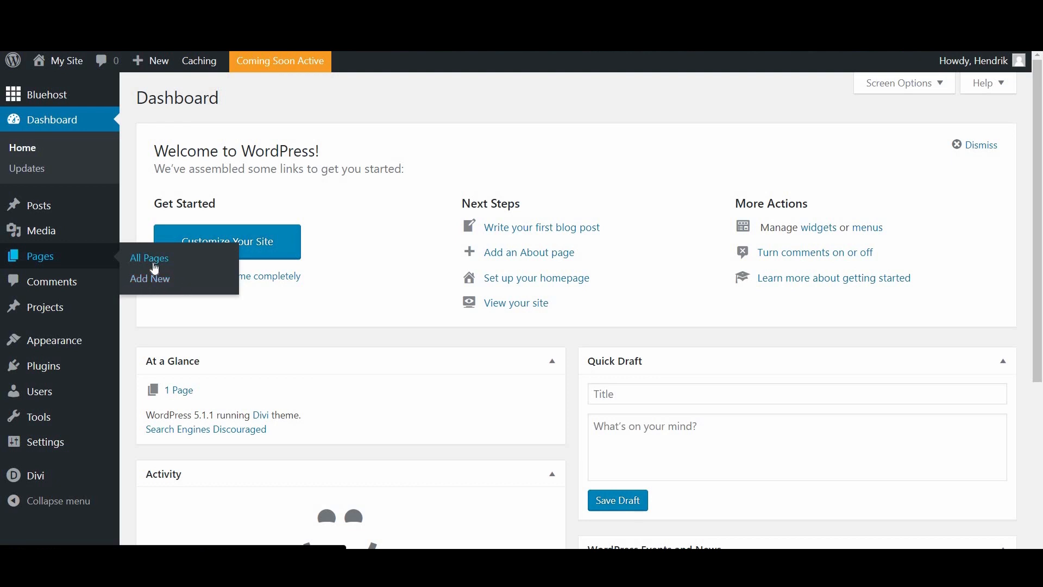
{"action": "left_click", "coordinate": [152, 264]}
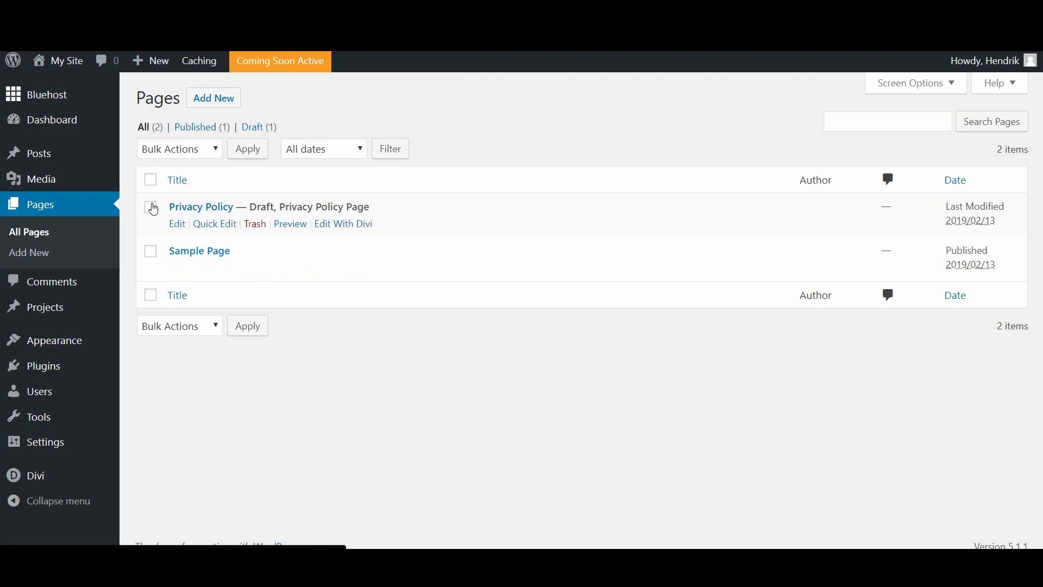
{"action": "left_click", "coordinate": [155, 185]}
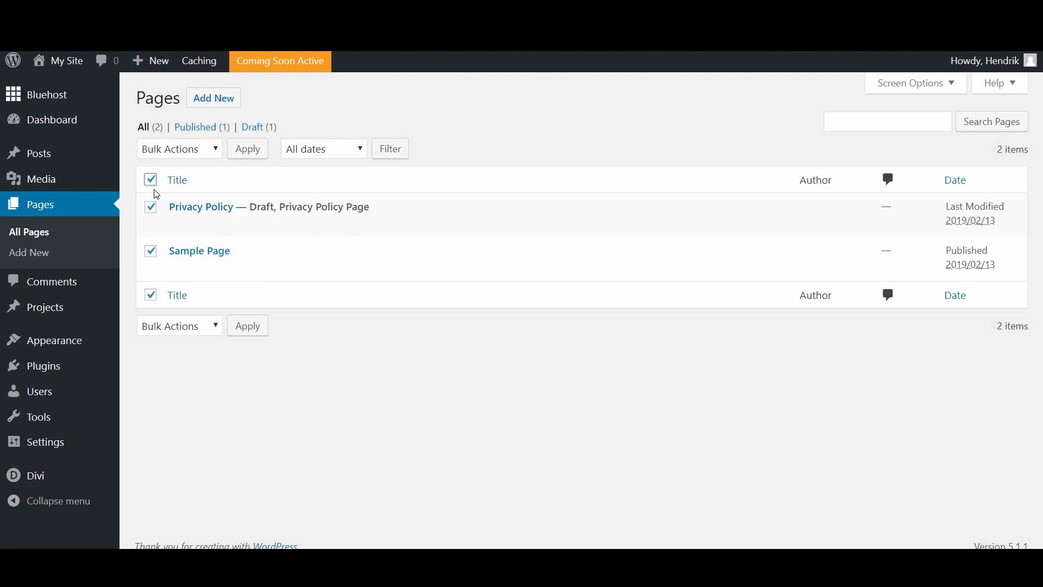
{"action": "left_click", "coordinate": [190, 158]}
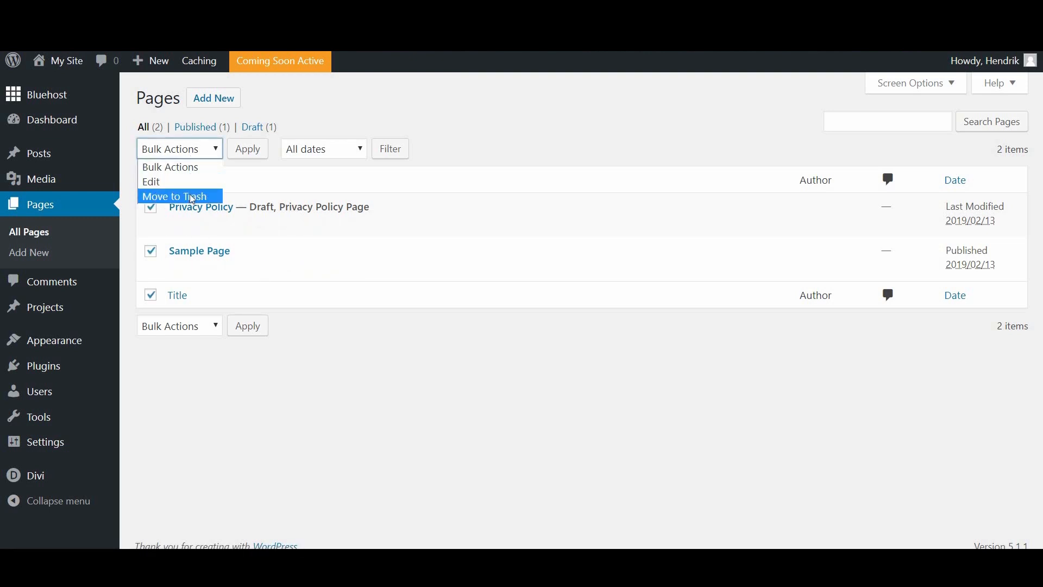
{"action": "left_click", "coordinate": [193, 198]}
{"action": "left_click", "coordinate": [246, 152]}
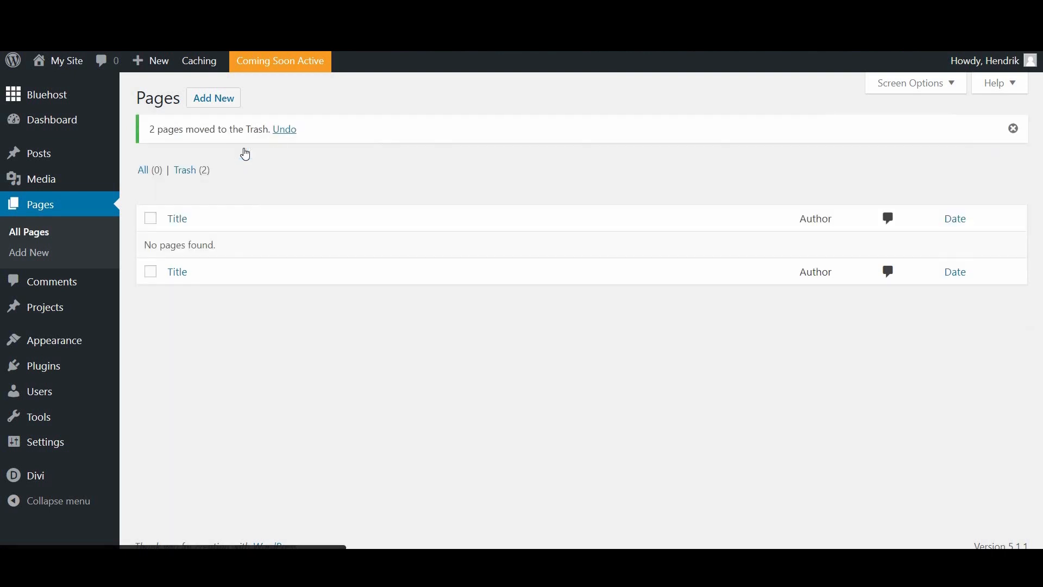
Step: Permanently delete both pages from the Trash
{"action": "left_click", "coordinate": [189, 175]}
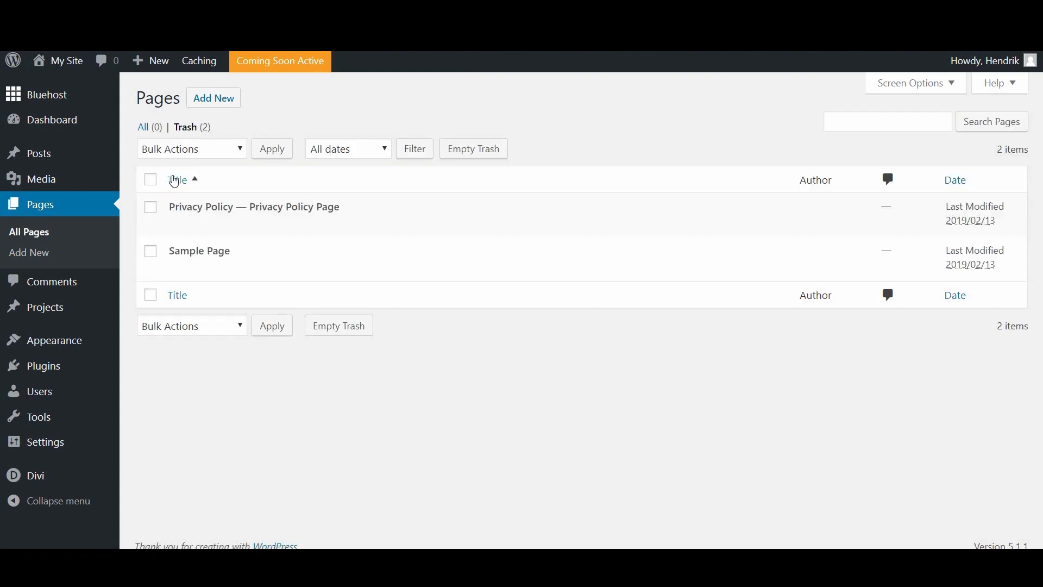
{"action": "left_click", "coordinate": [153, 180]}
{"action": "left_click", "coordinate": [199, 153]}
{"action": "left_click", "coordinate": [186, 196]}
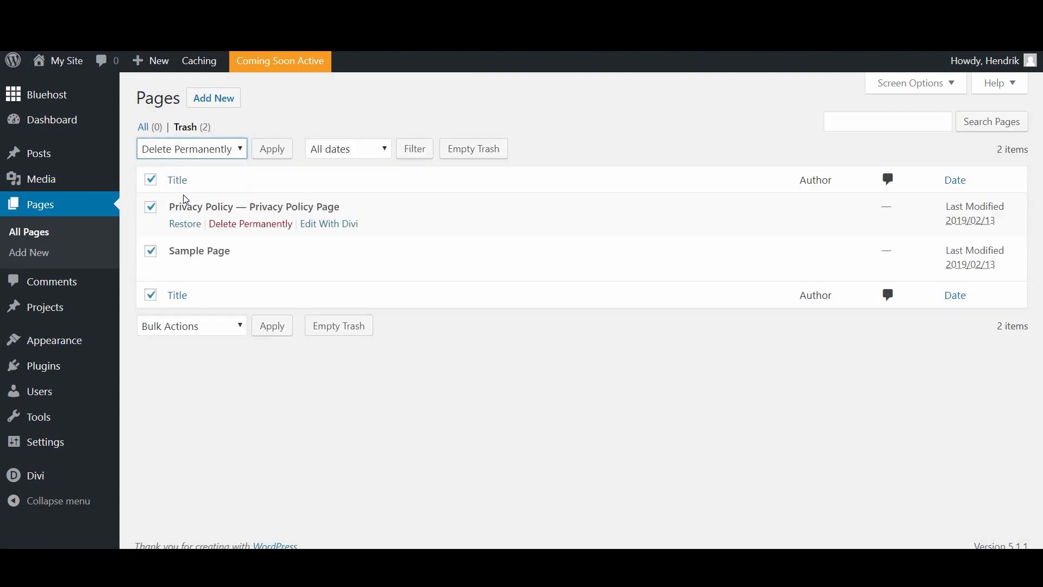
{"action": "left_click", "coordinate": [270, 150]}
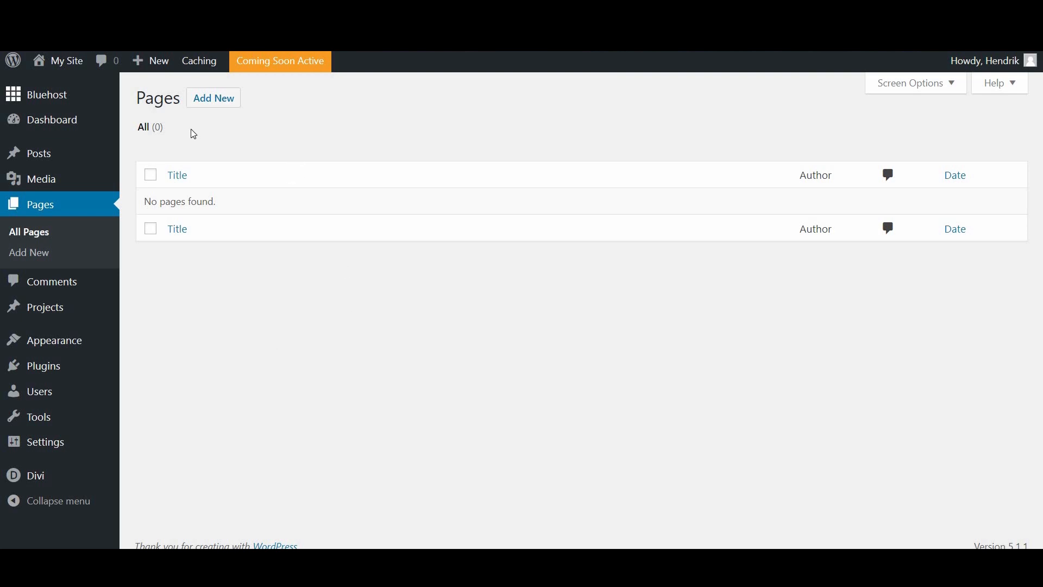
Step: Add a page titled Home in the default editor with the paragraph 'Hello I am a page'
{"action": "left_click", "coordinate": [220, 103]}
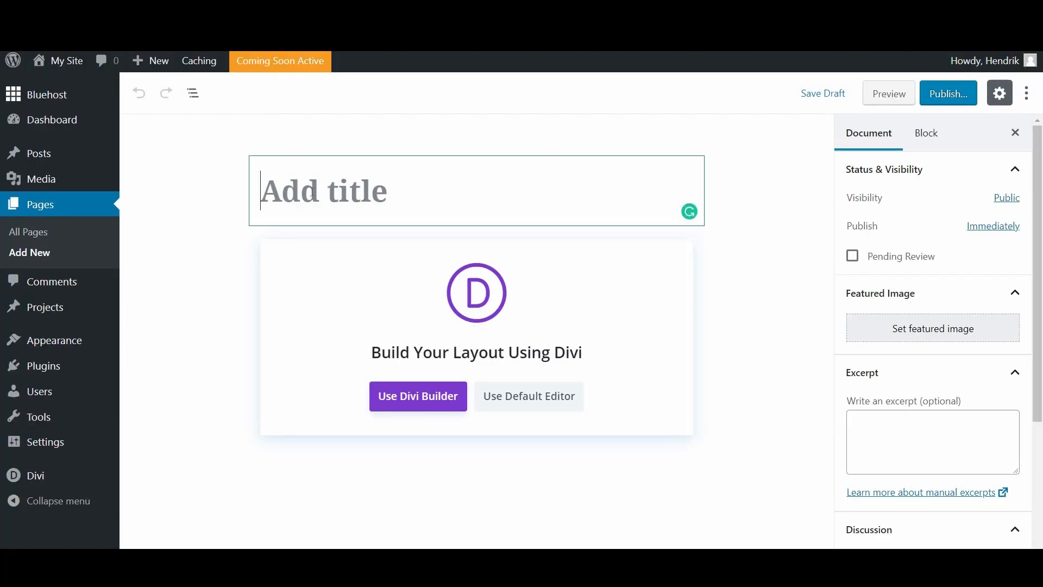
{"action": "type", "text": "Home"}
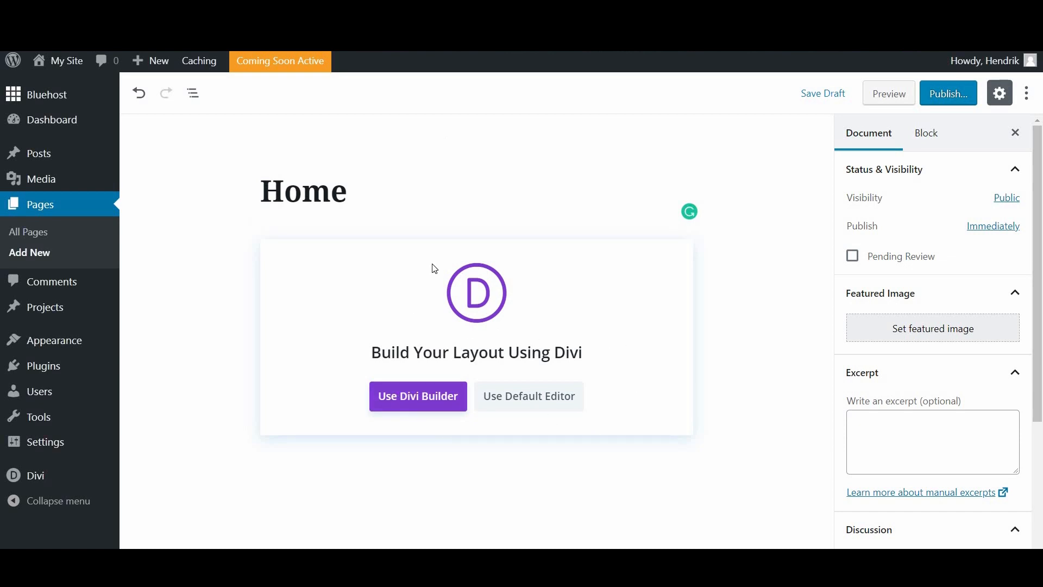
{"action": "left_click", "coordinate": [549, 397]}
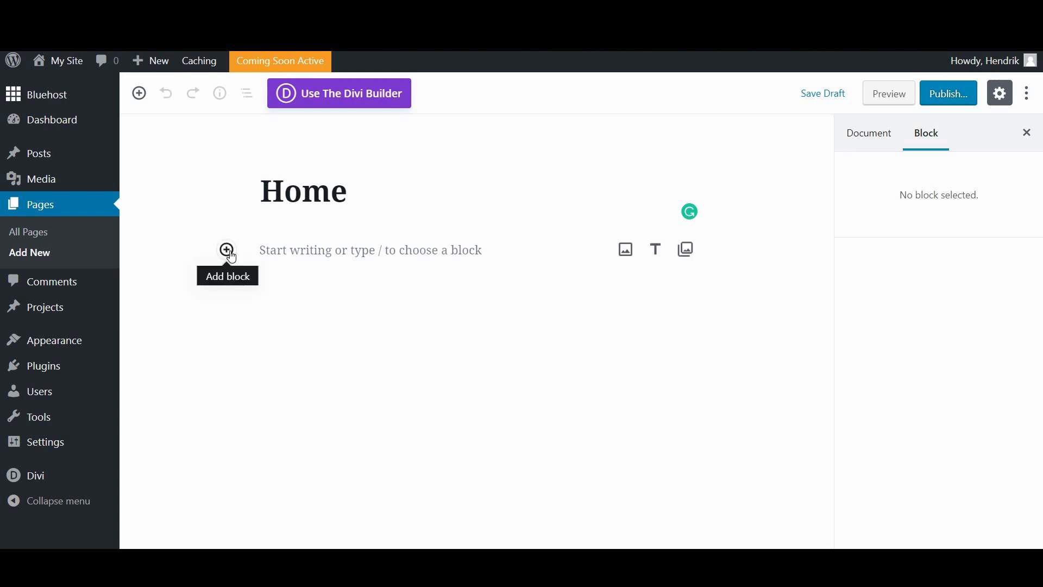
{"action": "left_click", "coordinate": [273, 255]}
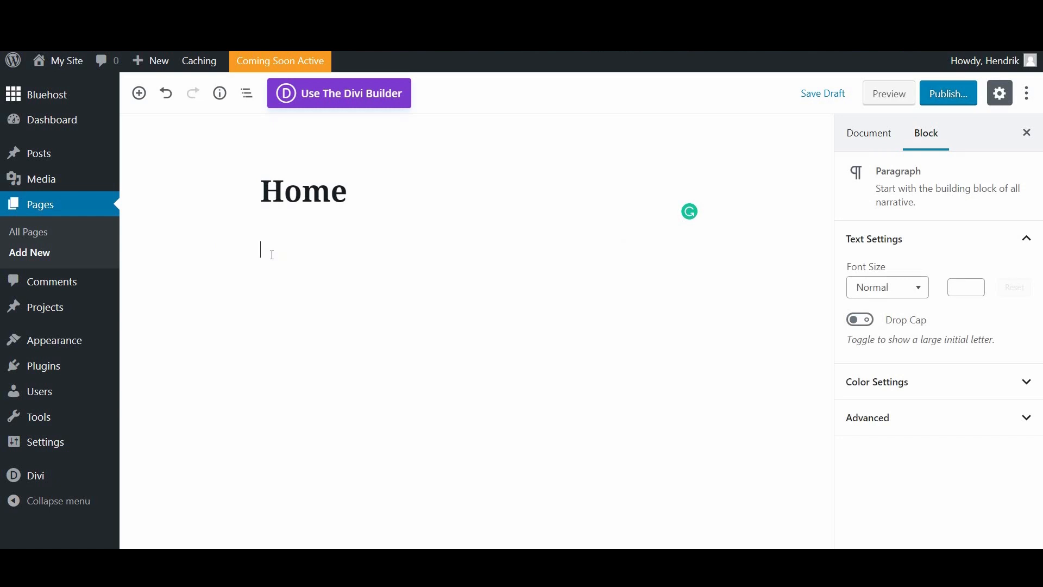
{"action": "type", "text": "Hello I am a page"}
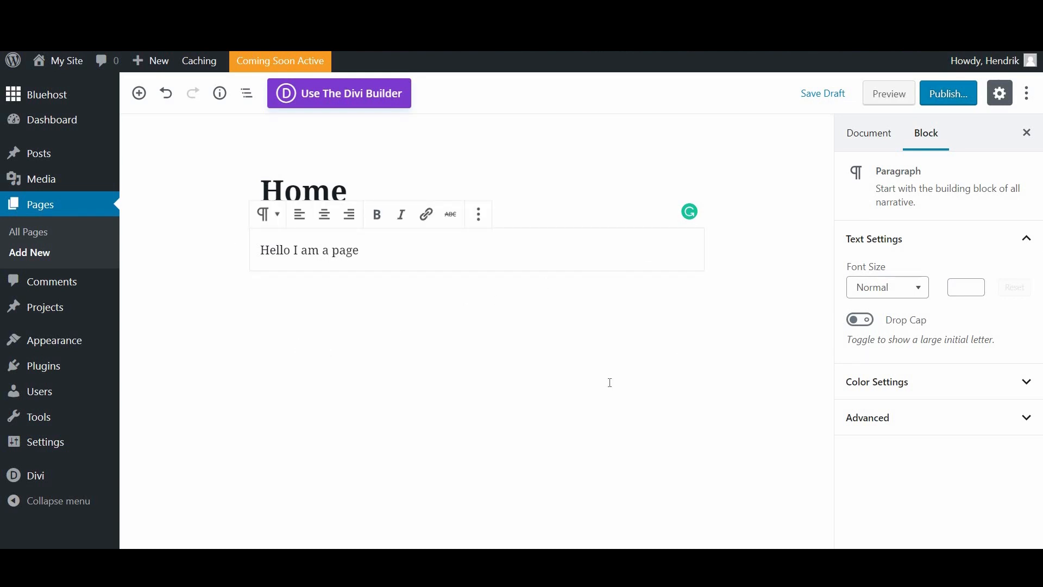
{"action": "left_click", "coordinate": [794, 288]}
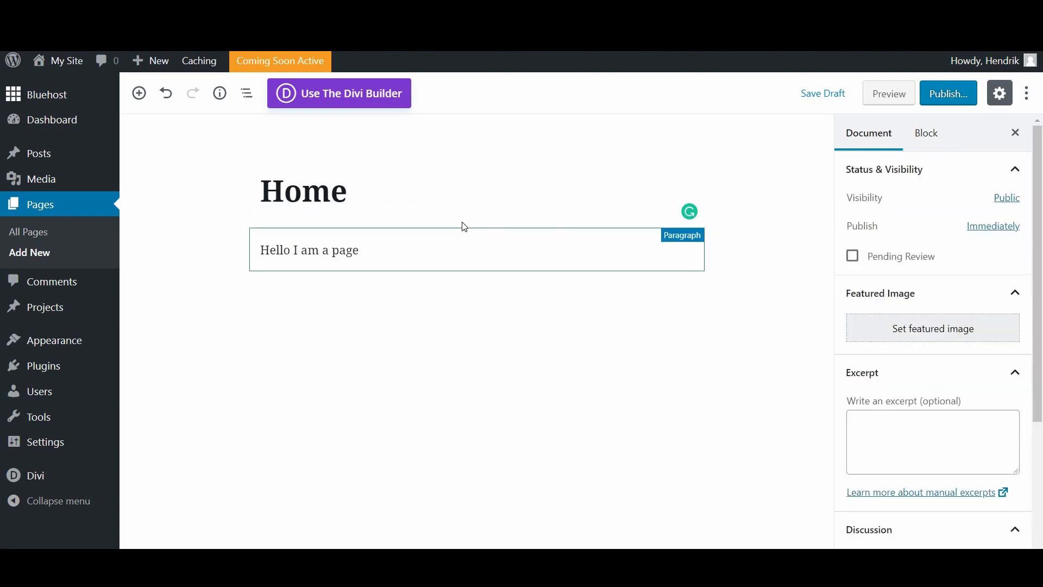
{"action": "left_click", "coordinate": [476, 226]}
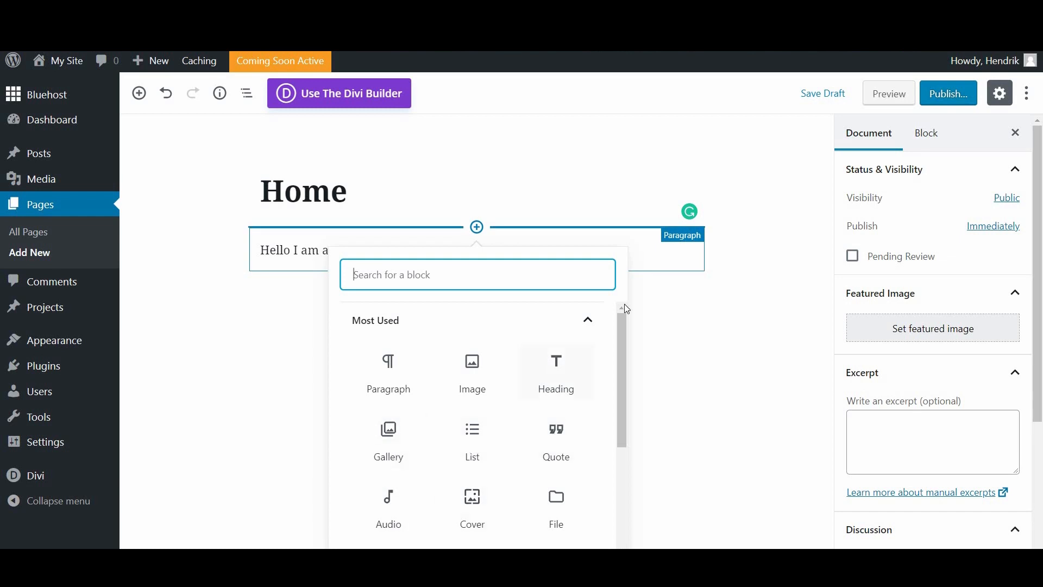
{"action": "left_click", "coordinate": [776, 188]}
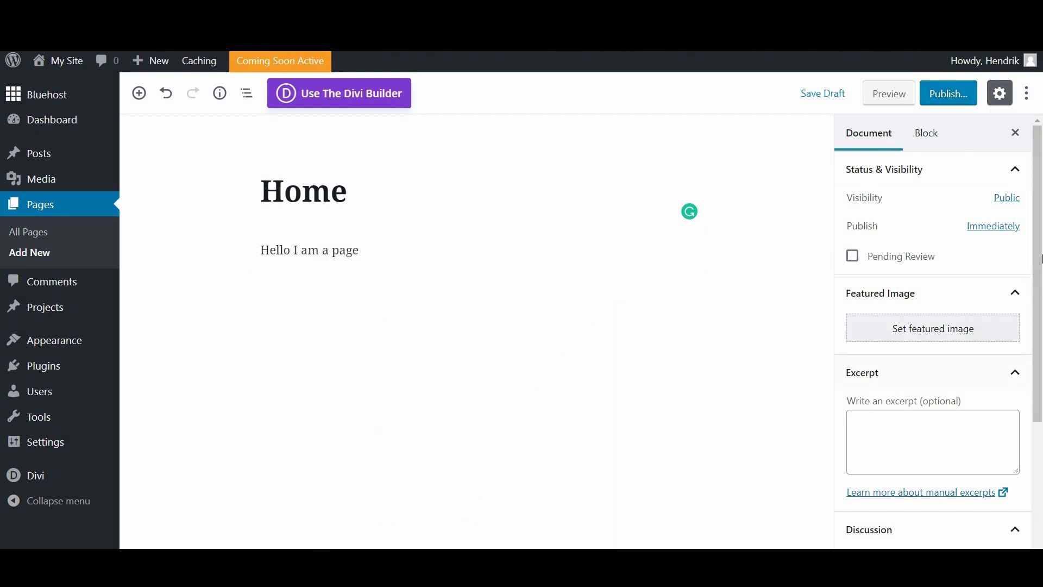
{"action": "scroll", "coordinate": [1037, 305], "scroll_direction": "down", "scroll_amount": 3}
{"action": "scroll", "coordinate": [1041, 361], "scroll_direction": "up", "scroll_amount": 3}
Step: Save the Home page as a draft, preview it on the site, then close the preview
{"action": "left_click", "coordinate": [821, 94]}
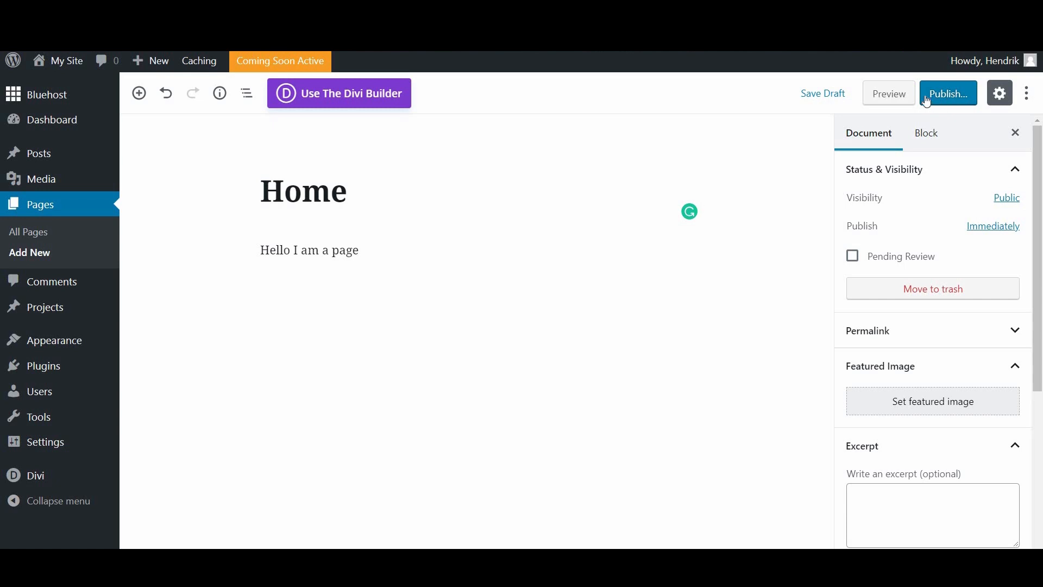
{"action": "left_click", "coordinate": [900, 93]}
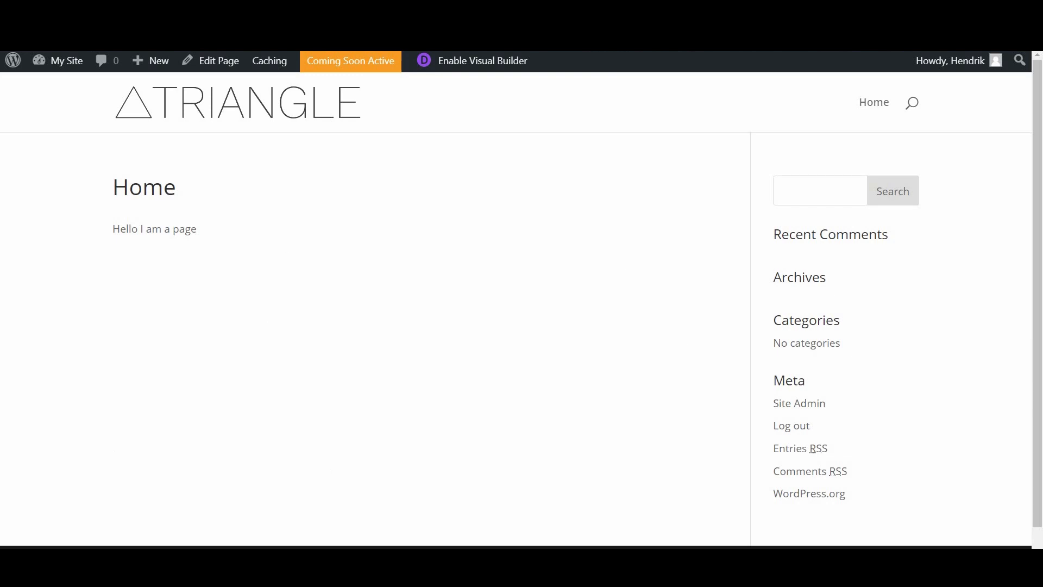
{"action": "key", "text": "ctrl+w"}
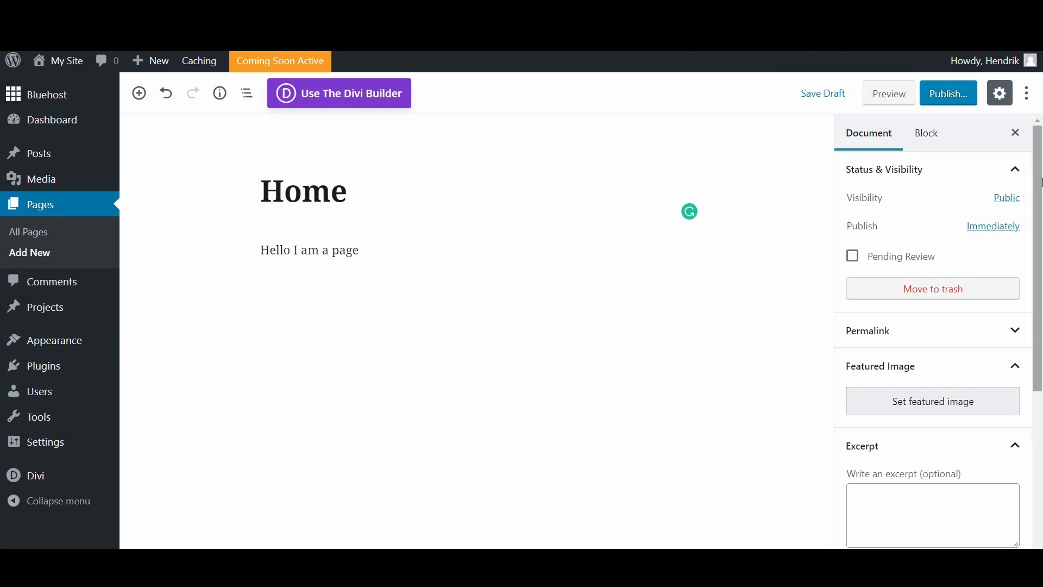
{"action": "scroll", "coordinate": [1041, 162], "scroll_direction": "down", "scroll_amount": 5}
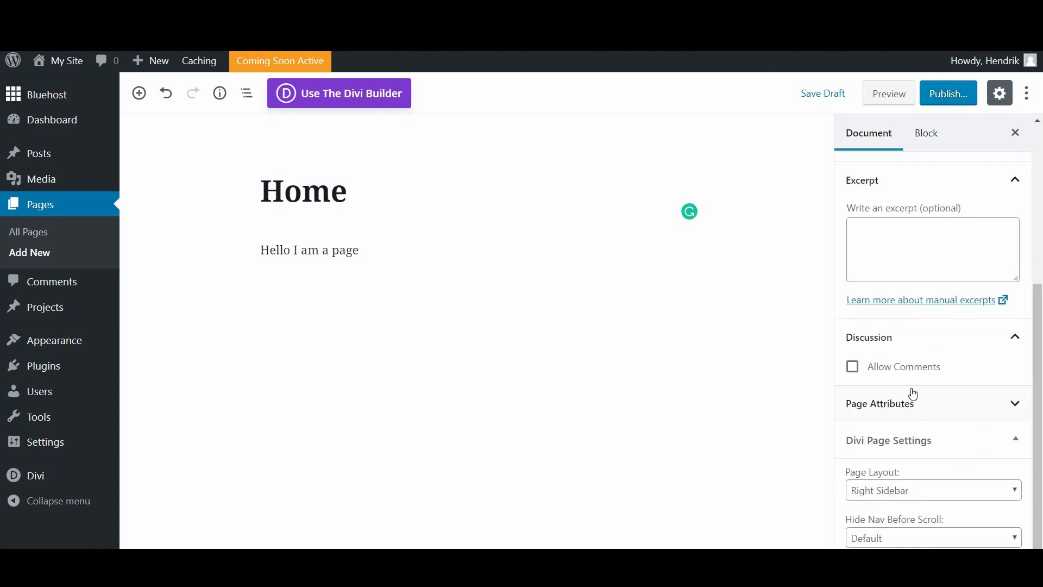
{"action": "scroll", "coordinate": [896, 239], "scroll_direction": "up", "scroll_amount": 5}
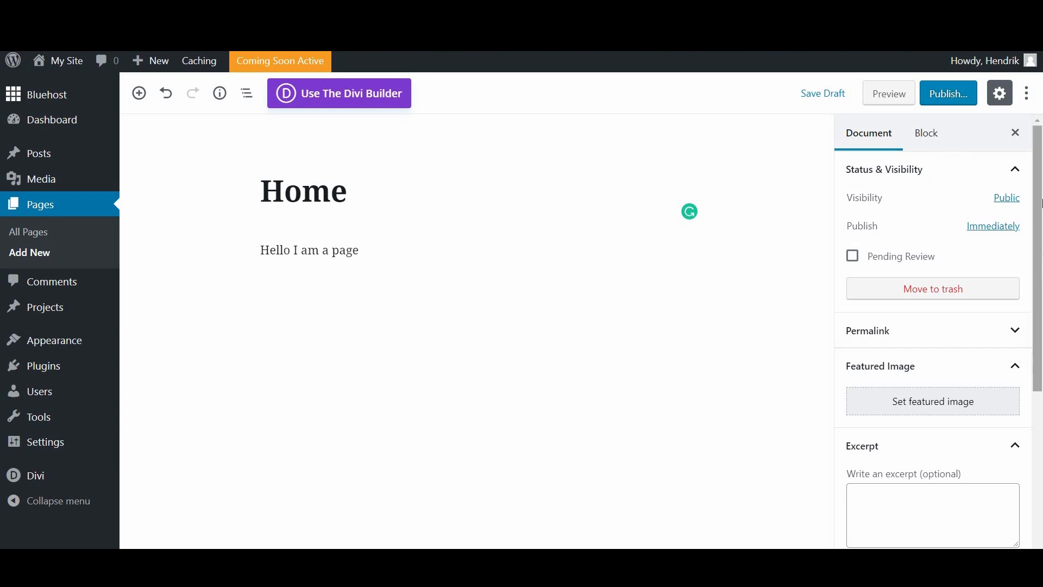
{"action": "scroll", "coordinate": [1013, 412], "scroll_direction": "down", "scroll_amount": 5}
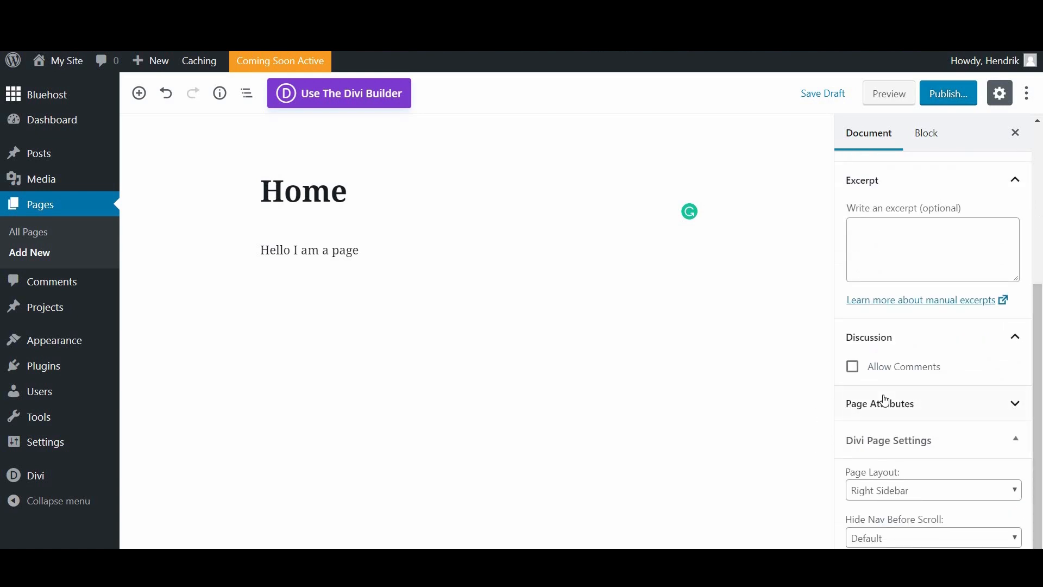
{"action": "left_click", "coordinate": [909, 404]}
{"action": "left_click", "coordinate": [910, 314]}
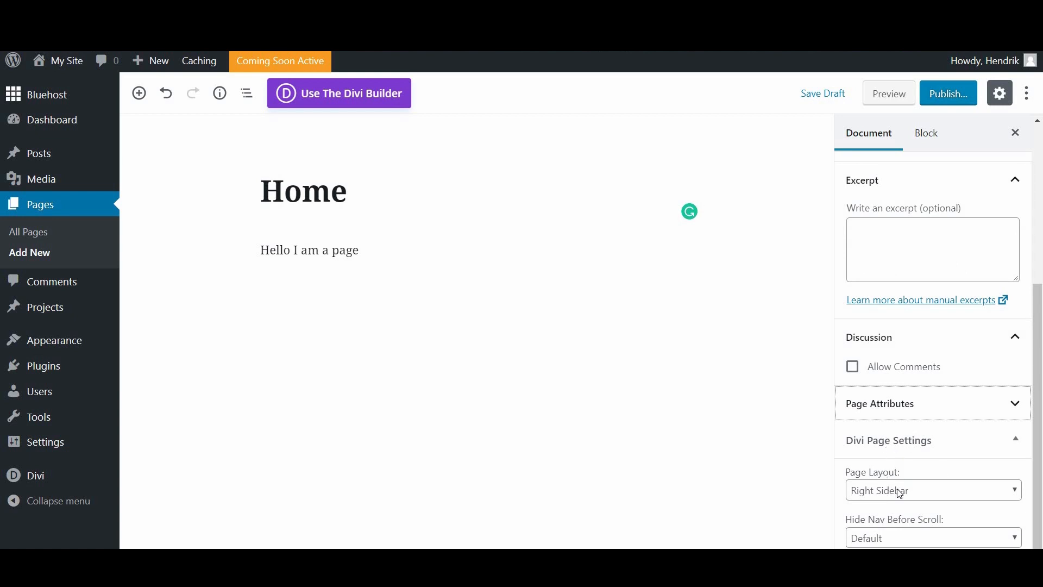
{"action": "left_click", "coordinate": [868, 495]}
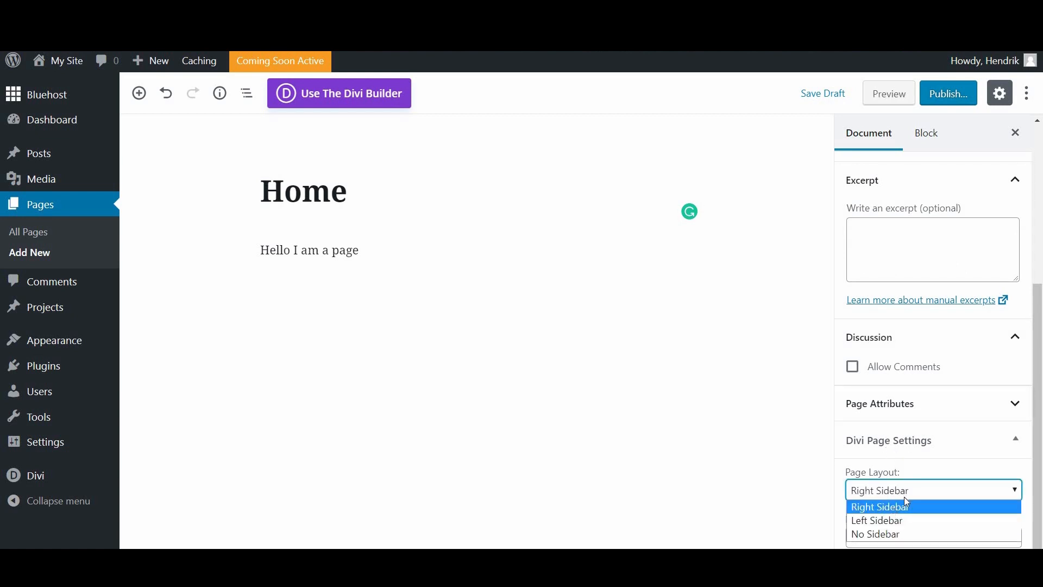
{"action": "left_click", "coordinate": [904, 490]}
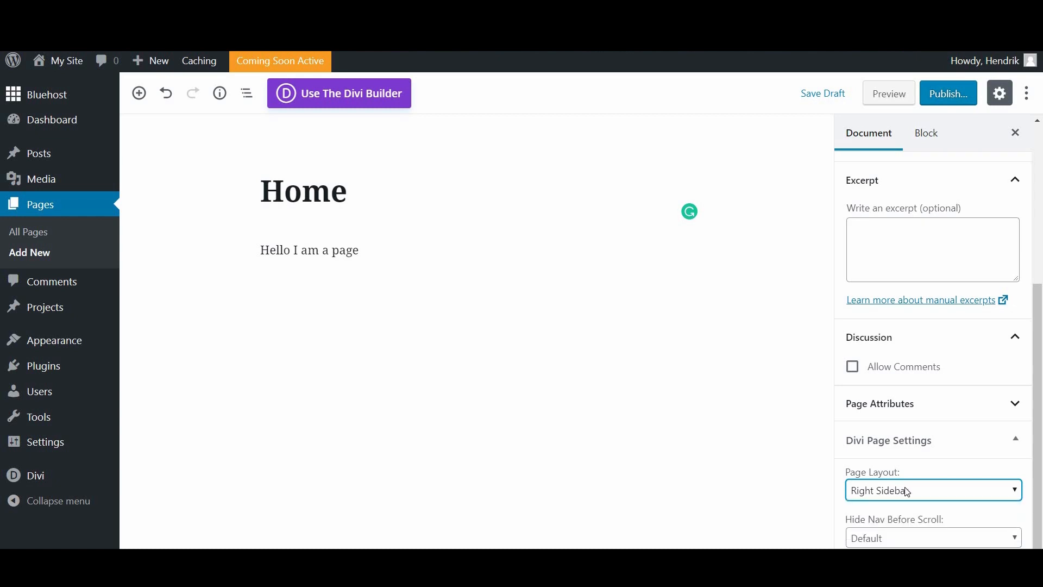
{"action": "left_click", "coordinate": [936, 544]}
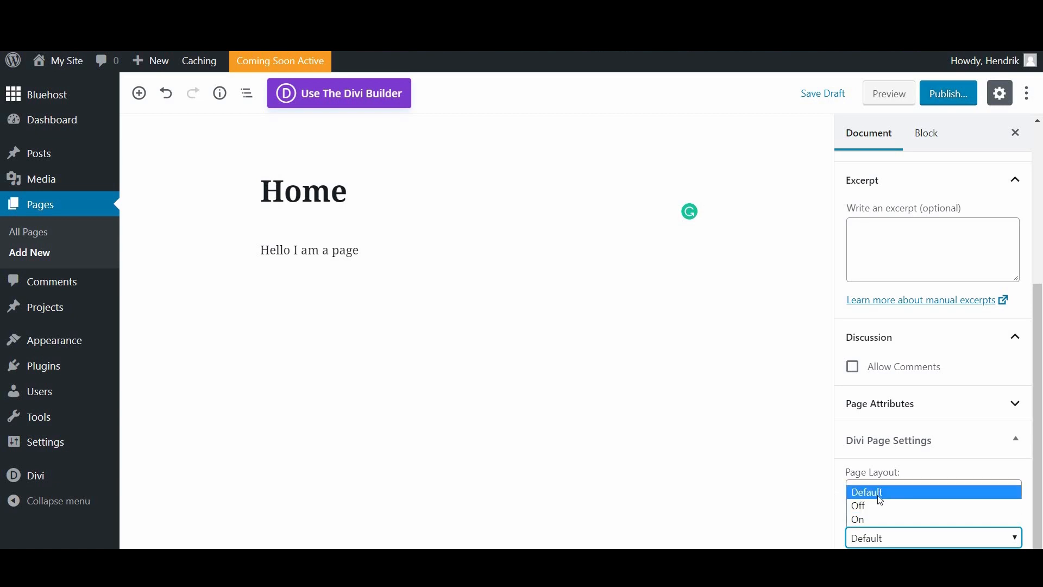
{"action": "left_click", "coordinate": [881, 492]}
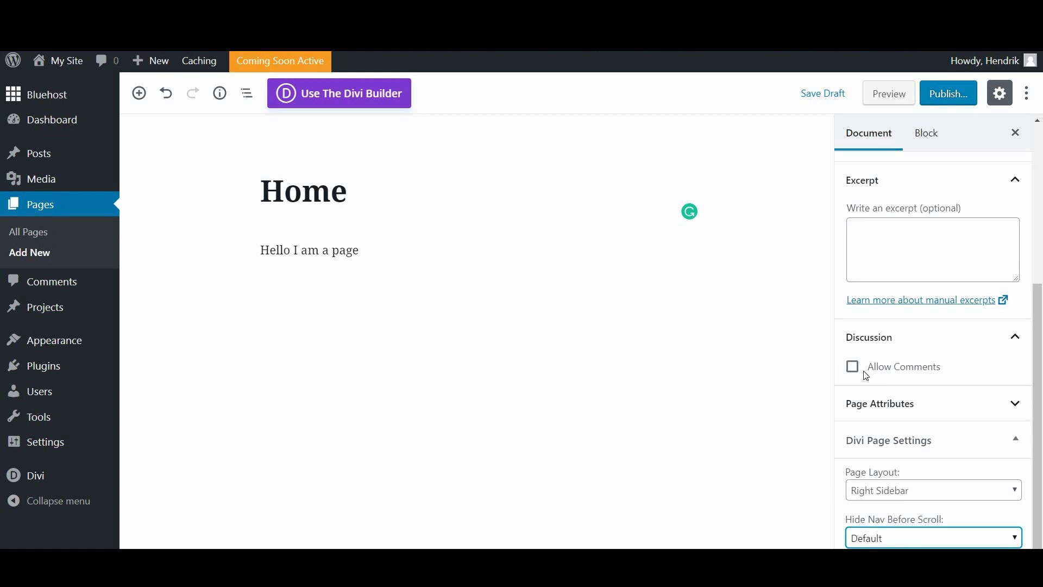
{"action": "left_click_drag", "start_coordinate": [1037, 349], "coordinate": [1033, 191]}
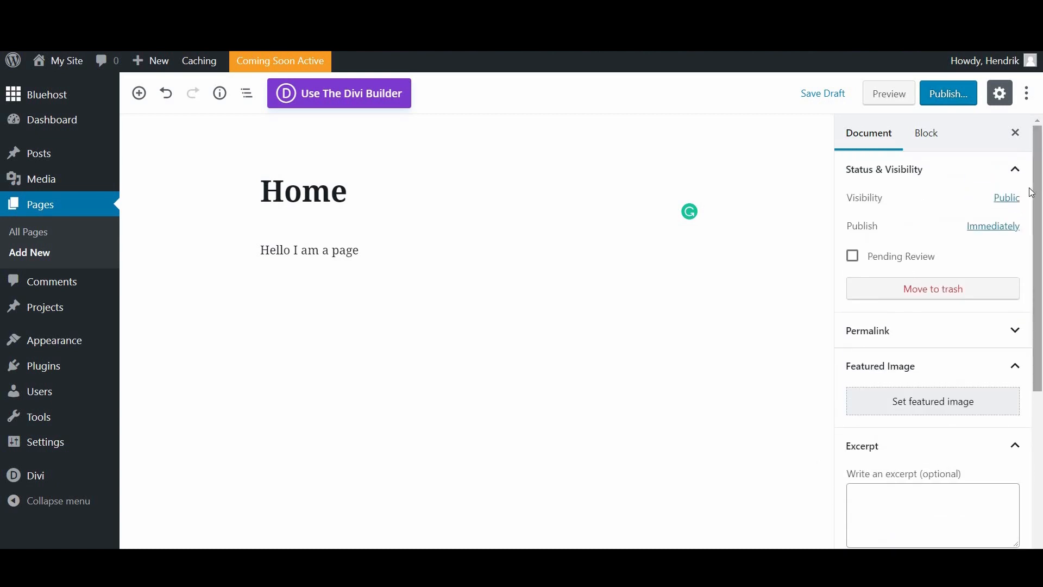
Step: Switch the Home page to the Divi Builder and launch the visual builder
{"action": "left_click", "coordinate": [352, 95]}
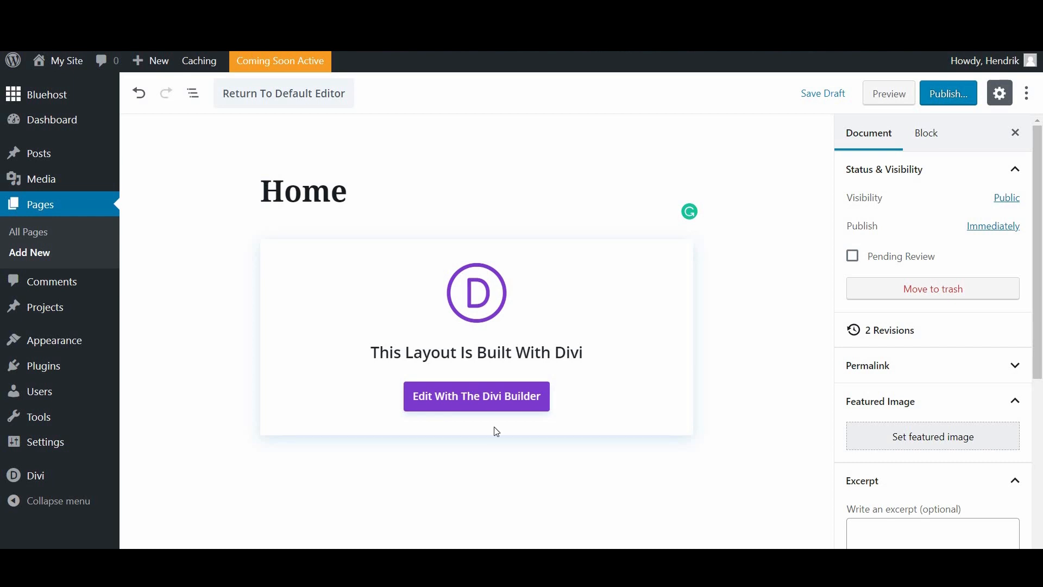
{"action": "left_click", "coordinate": [491, 404]}
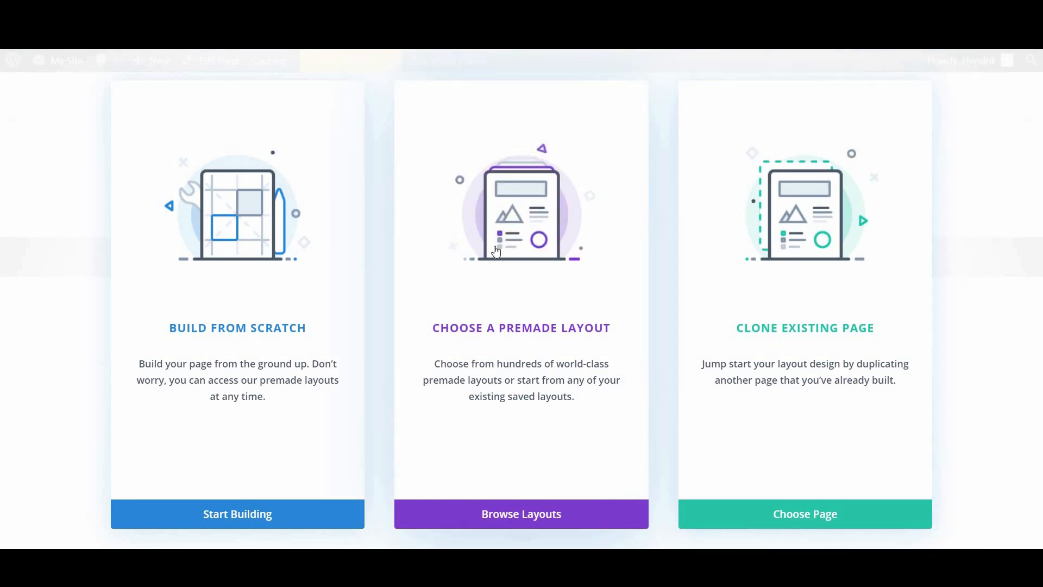
Step: Browse premade layouts filtered to Food & Drink and search for 'Restaurant'
{"action": "left_click", "coordinate": [532, 254]}
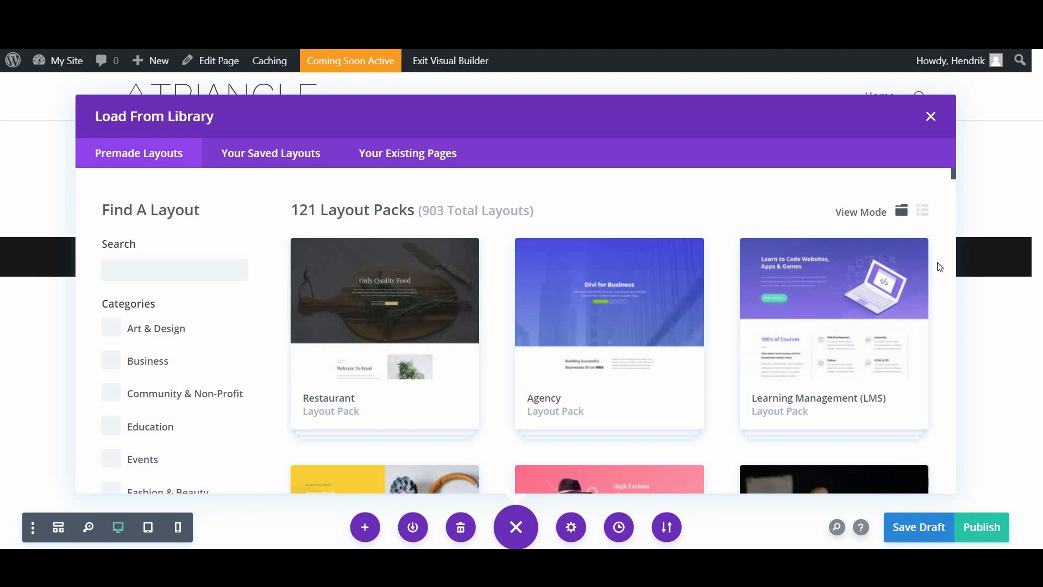
{"action": "scroll", "coordinate": [940, 266], "scroll_direction": "down", "scroll_amount": 10}
{"action": "scroll", "coordinate": [943, 166], "scroll_direction": "up", "scroll_amount": 10}
{"action": "scroll", "coordinate": [628, 334], "scroll_direction": "down", "scroll_amount": 2}
{"action": "scroll", "coordinate": [627, 334], "scroll_direction": "down", "scroll_amount": 5}
{"action": "scroll", "coordinate": [449, 353], "scroll_direction": "up", "scroll_amount": 8}
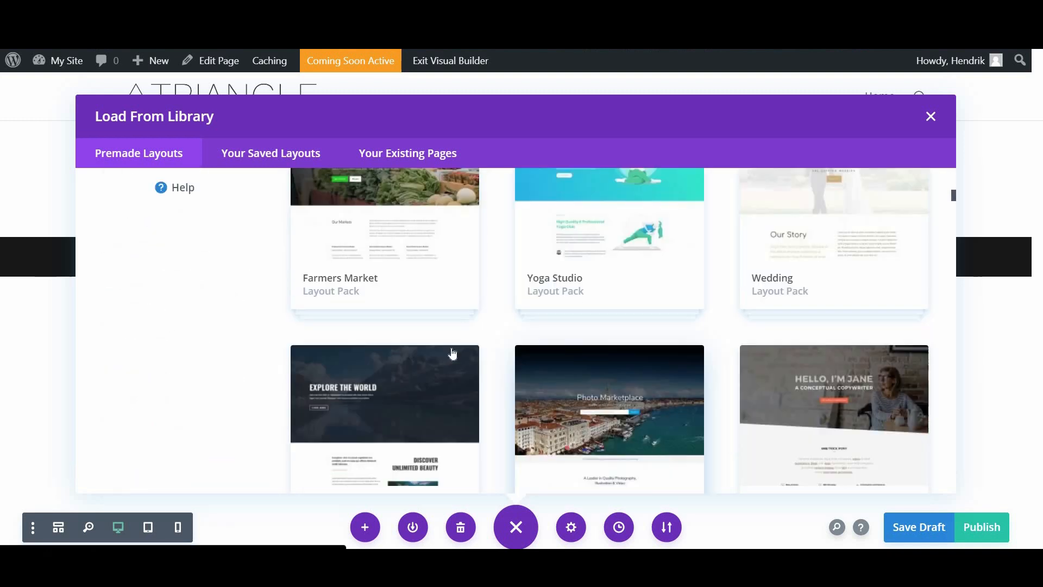
{"action": "scroll", "coordinate": [112, 256], "scroll_direction": "down", "scroll_amount": 3}
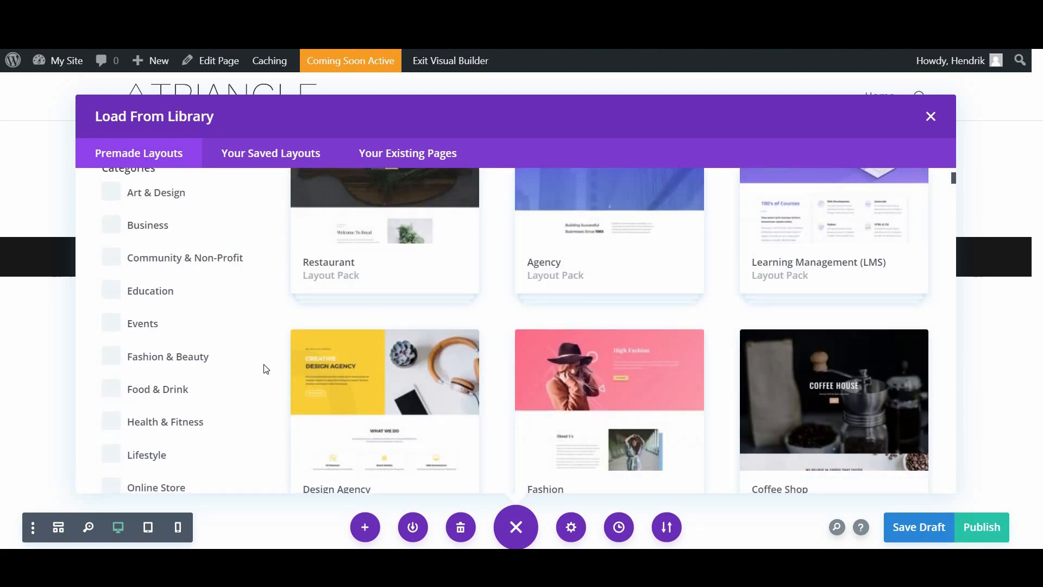
{"action": "left_click", "coordinate": [163, 389]}
{"action": "scroll", "coordinate": [247, 322], "scroll_direction": "up", "scroll_amount": 5}
{"action": "left_click", "coordinate": [134, 273]}
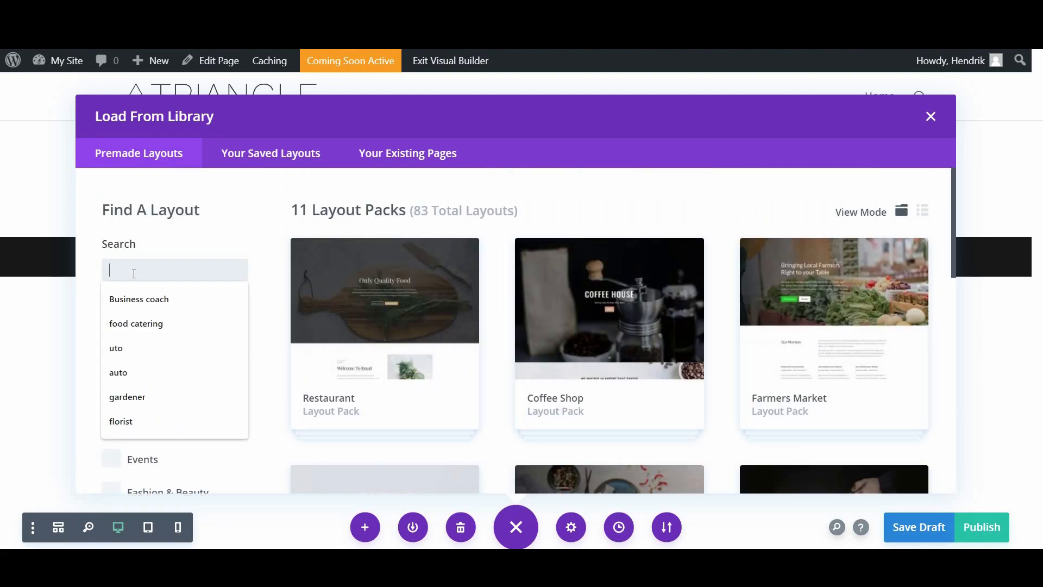
{"action": "type", "text": "Restaurant"}
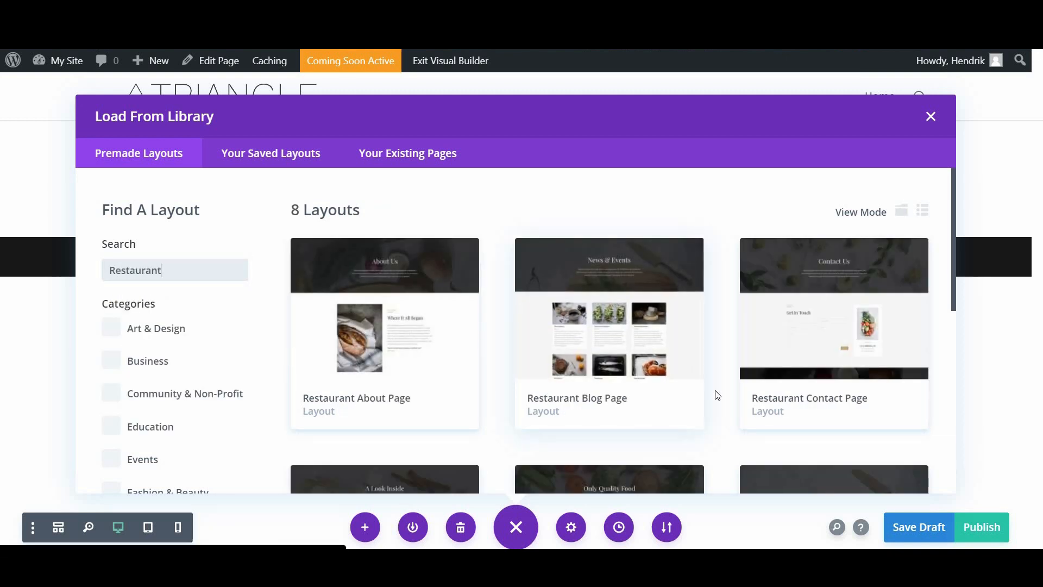
Step: Open the Restaurant Home Page layout, preview its live demo, and return to Layout Details
{"action": "scroll", "coordinate": [651, 370], "scroll_direction": "down", "scroll_amount": 5}
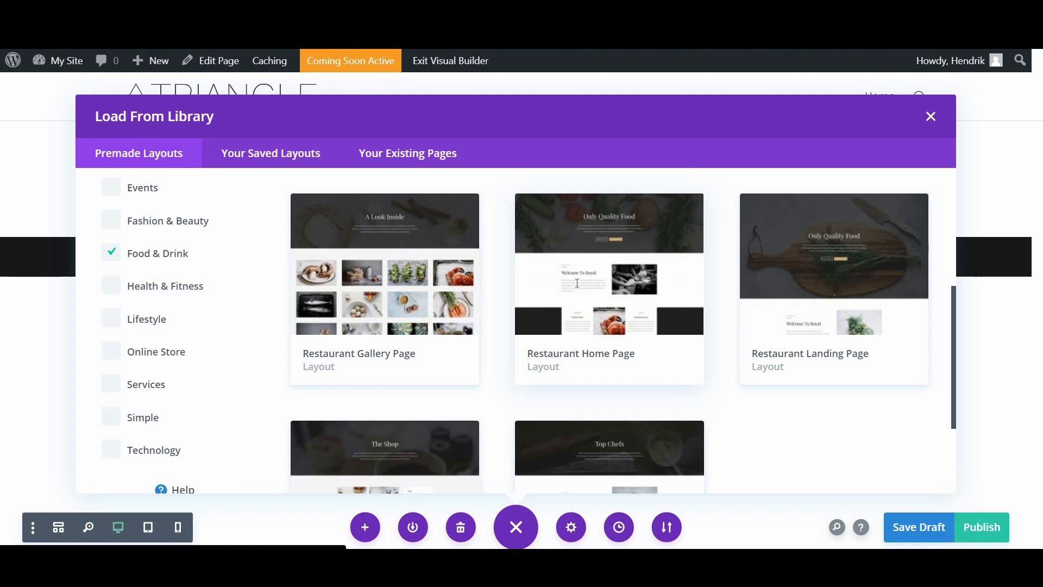
{"action": "left_click", "coordinate": [577, 289]}
{"action": "scroll", "coordinate": [564, 267], "scroll_direction": "down", "scroll_amount": 2}
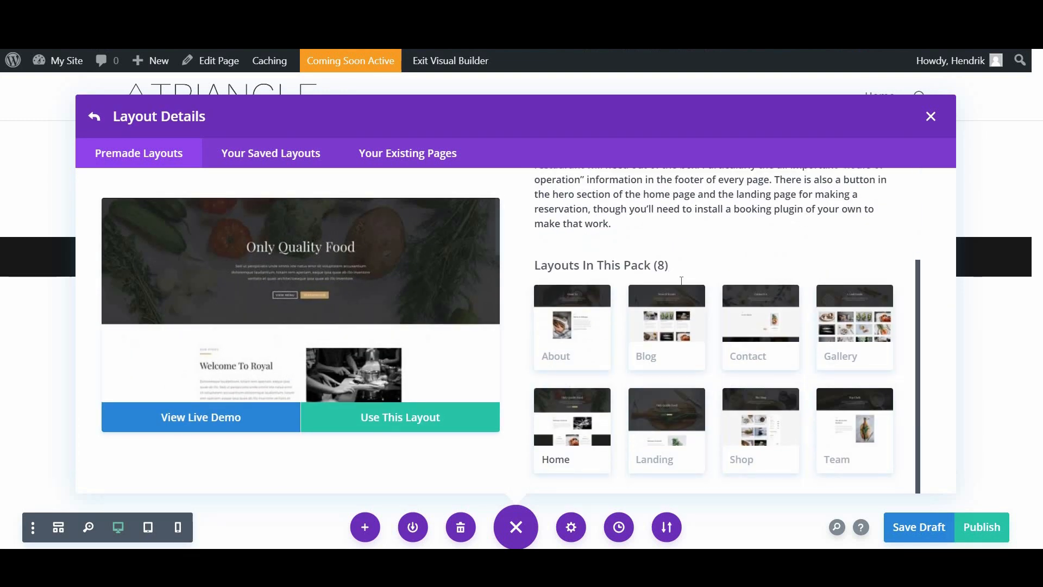
{"action": "scroll", "coordinate": [563, 266], "scroll_direction": "up", "scroll_amount": 3}
{"action": "scroll", "coordinate": [565, 345], "scroll_direction": "down", "scroll_amount": 3}
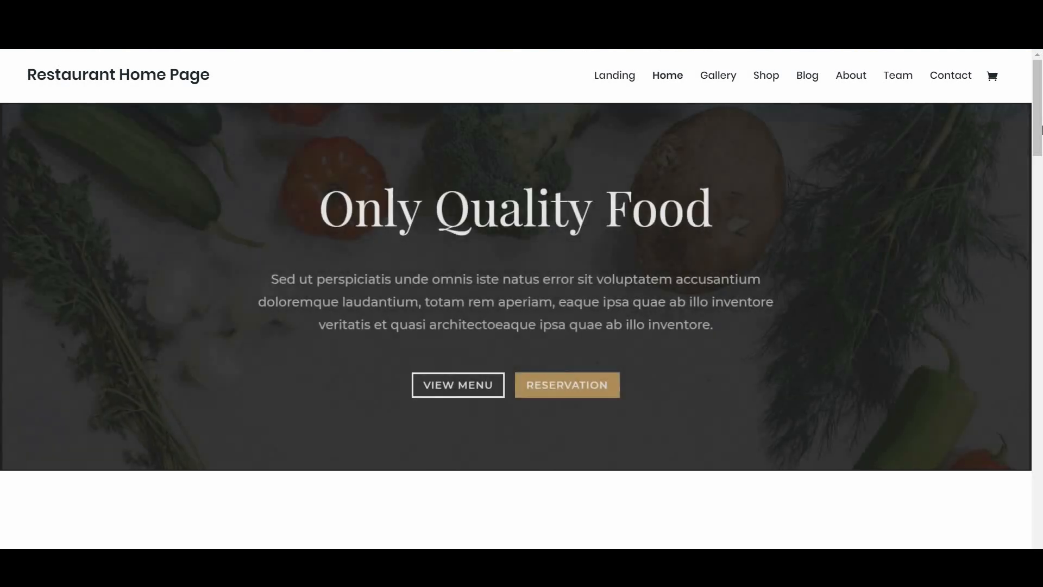
{"action": "scroll", "coordinate": [1041, 129], "scroll_direction": "down", "scroll_amount": 20}
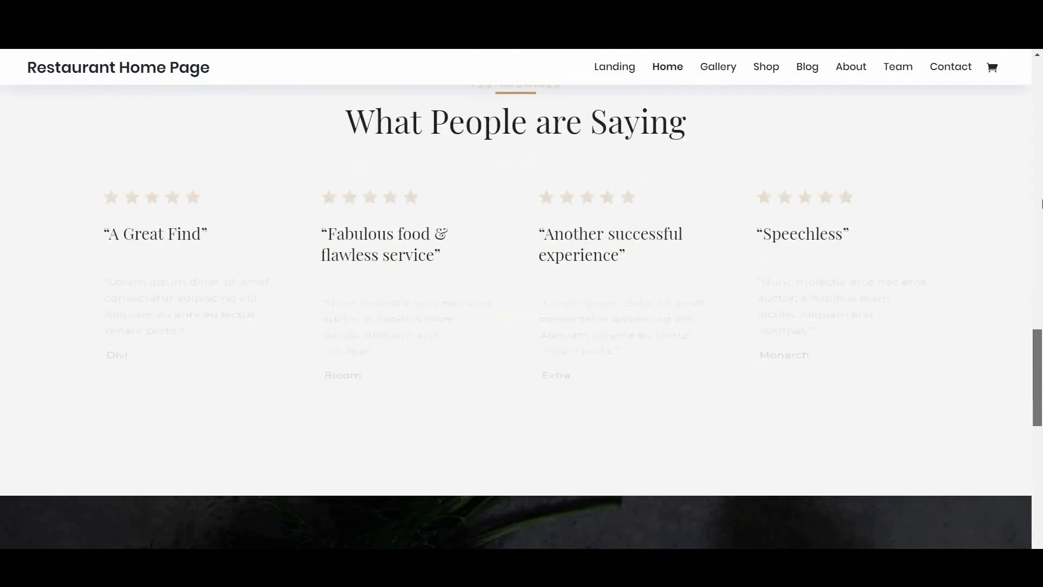
{"action": "scroll", "coordinate": [1041, 204], "scroll_direction": "up", "scroll_amount": 20}
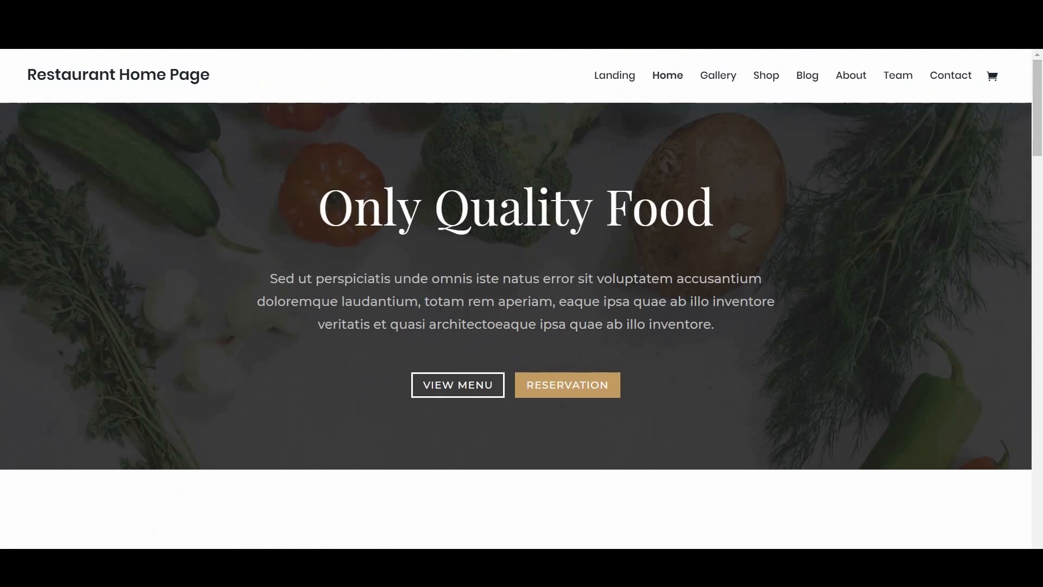
{"action": "key", "text": "ctrl+w"}
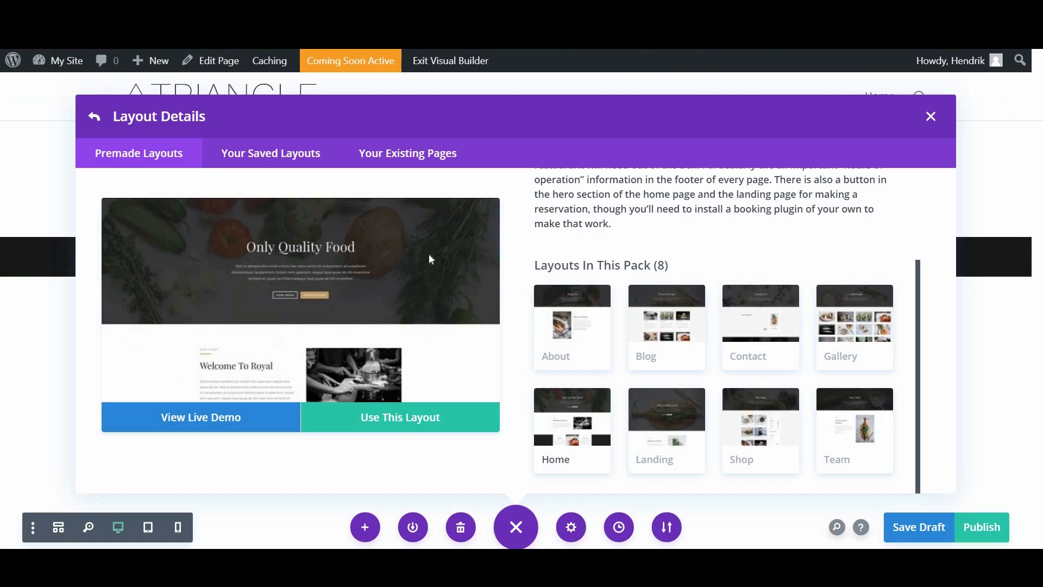
Step: Import the Restaurant Home Page layout and scroll through the resulting 'Only Quality Food' page
{"action": "left_click", "coordinate": [386, 427]}
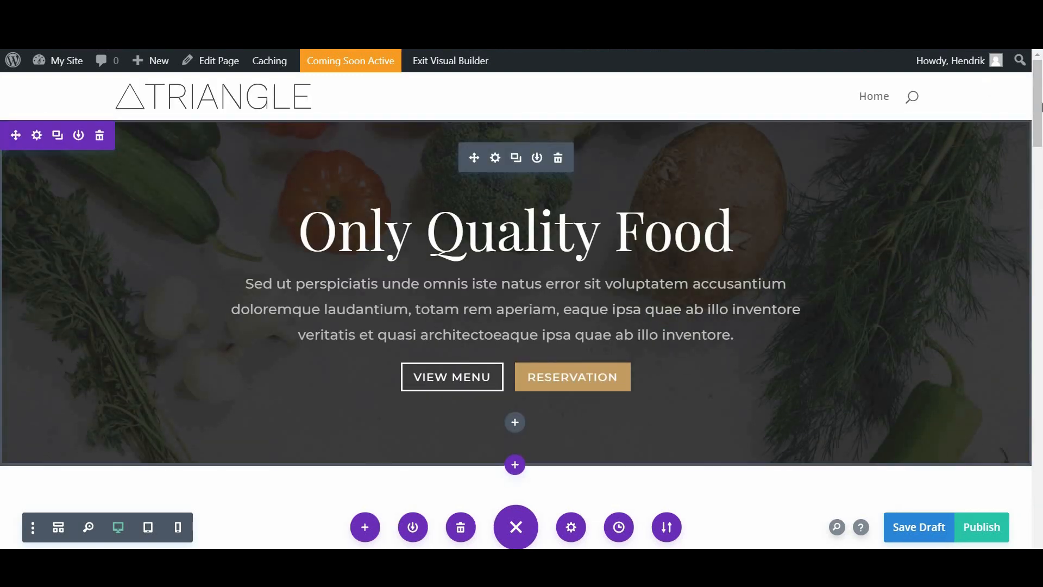
{"action": "scroll", "coordinate": [1040, 152], "scroll_direction": "down", "scroll_amount": 12}
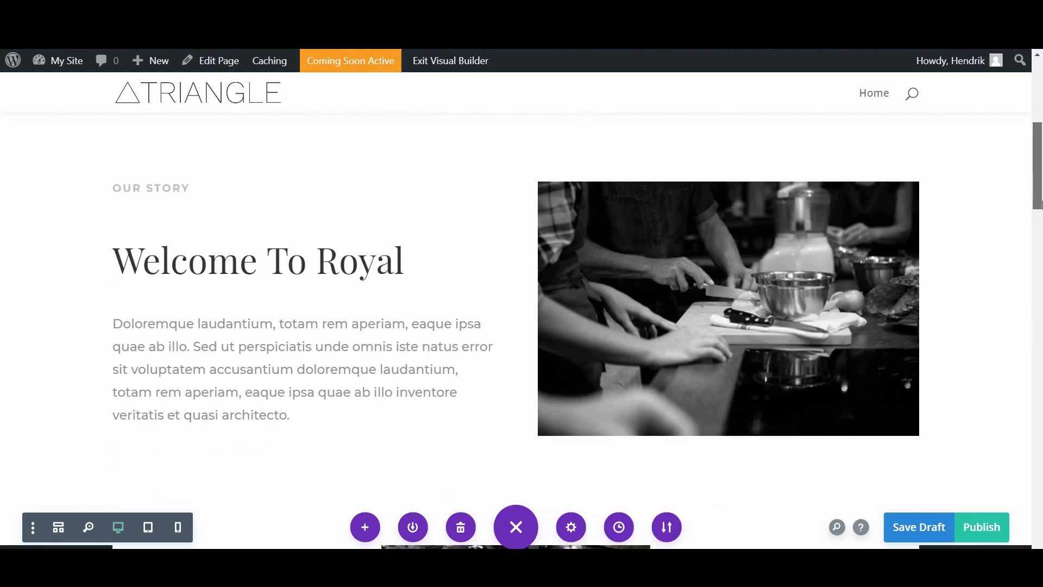
{"action": "scroll", "coordinate": [1040, 253], "scroll_direction": "down", "scroll_amount": 15}
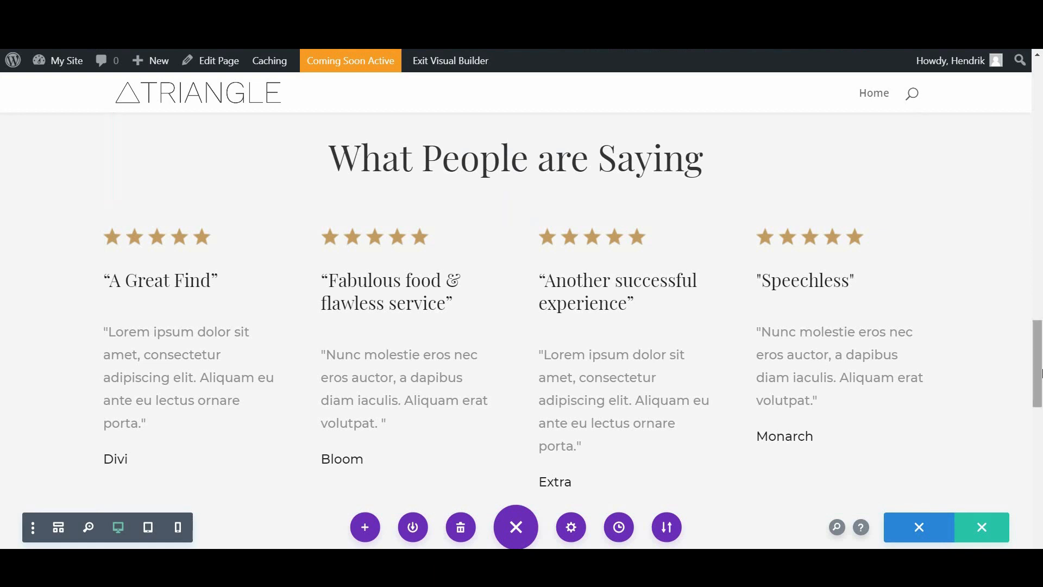
{"action": "scroll", "coordinate": [1040, 448], "scroll_direction": "down", "scroll_amount": 6}
{"action": "scroll", "coordinate": [1040, 448], "scroll_direction": "down", "scroll_amount": 8}
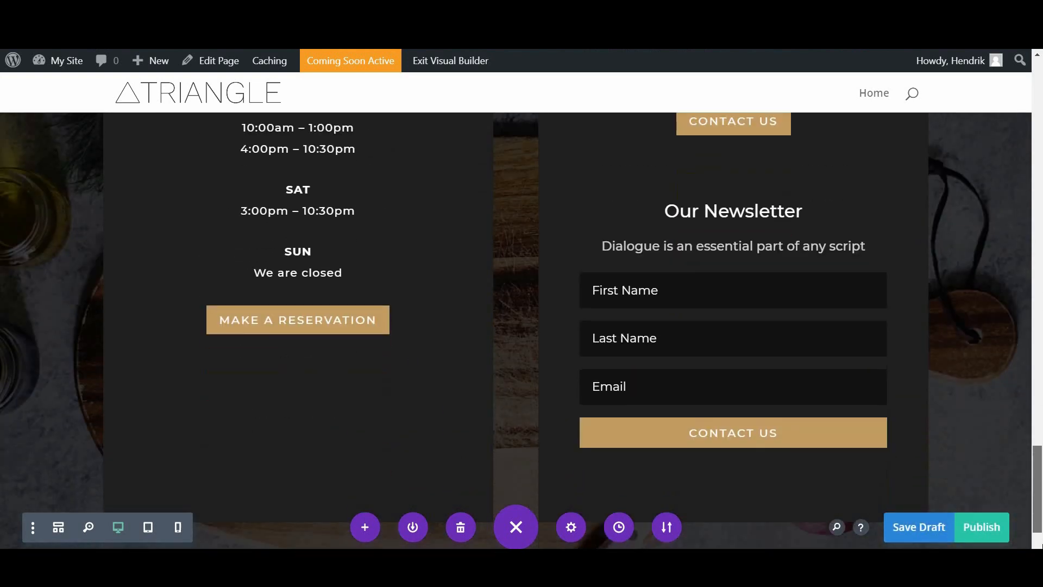
{"action": "scroll", "coordinate": [707, 480], "scroll_direction": "up", "scroll_amount": 15}
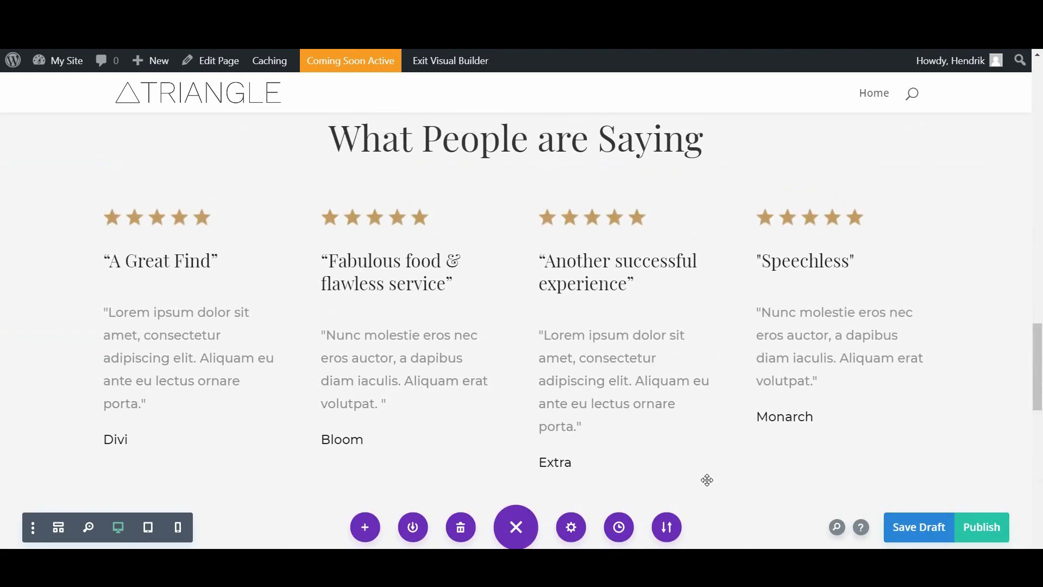
{"action": "scroll", "coordinate": [705, 476], "scroll_direction": "up", "scroll_amount": 10}
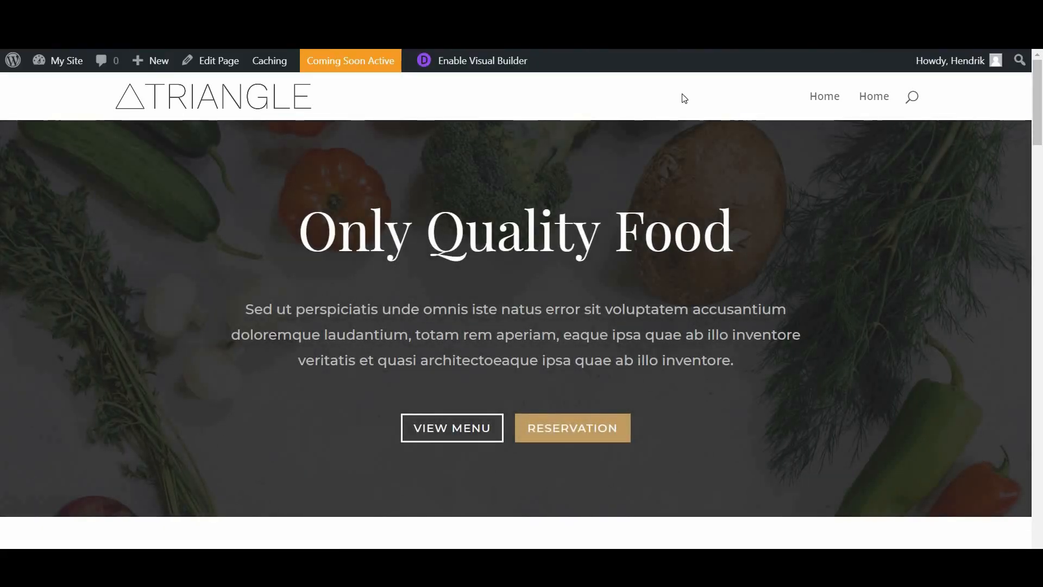
Step: Reopen the Home page in the back-end editor, now marked as built with Divi
{"action": "left_click_drag", "start_coordinate": [1039, 85], "coordinate": [1042, 64]}
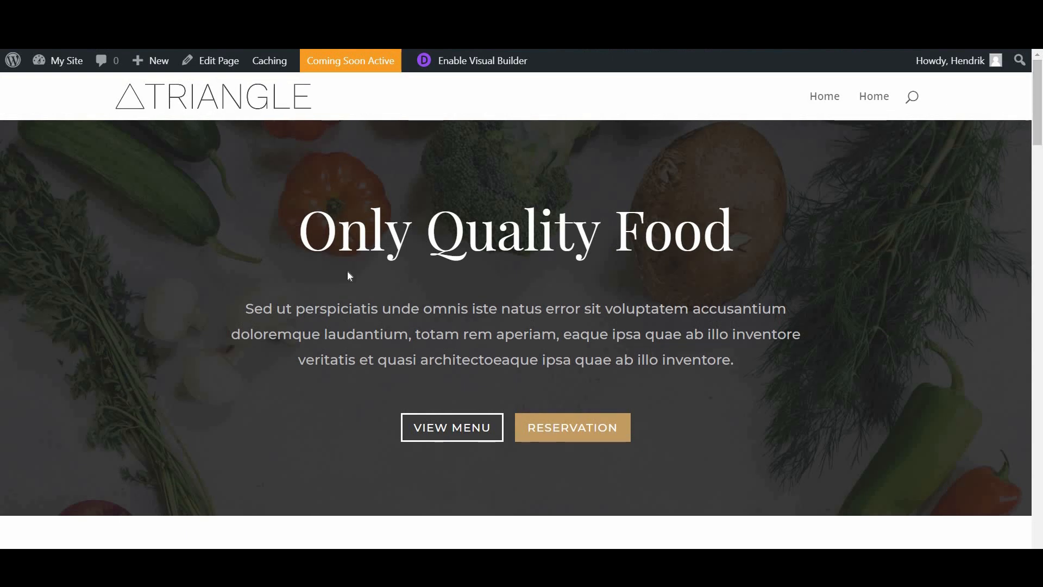
{"action": "left_click", "coordinate": [205, 72]}
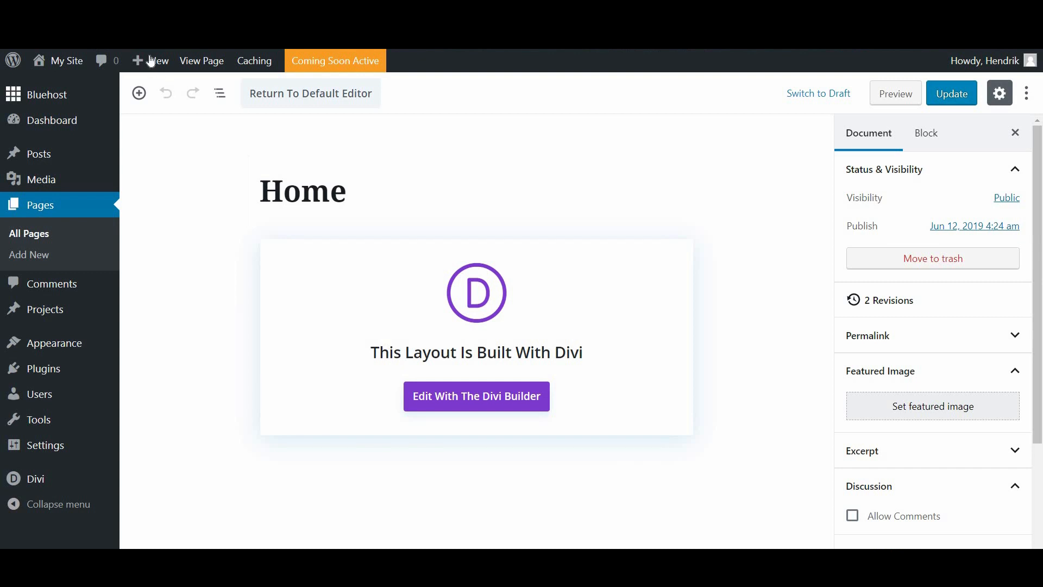
{"action": "mouse_move", "coordinate": [146, 61]}
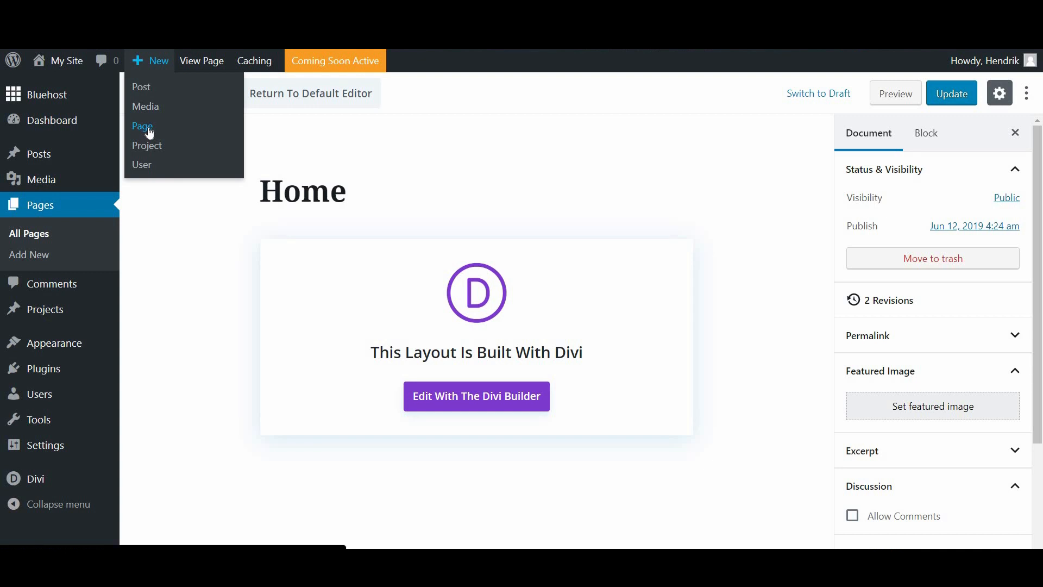
Step: Create a new page titled 'Gallery' and select its Divi block
{"action": "left_click", "coordinate": [149, 133]}
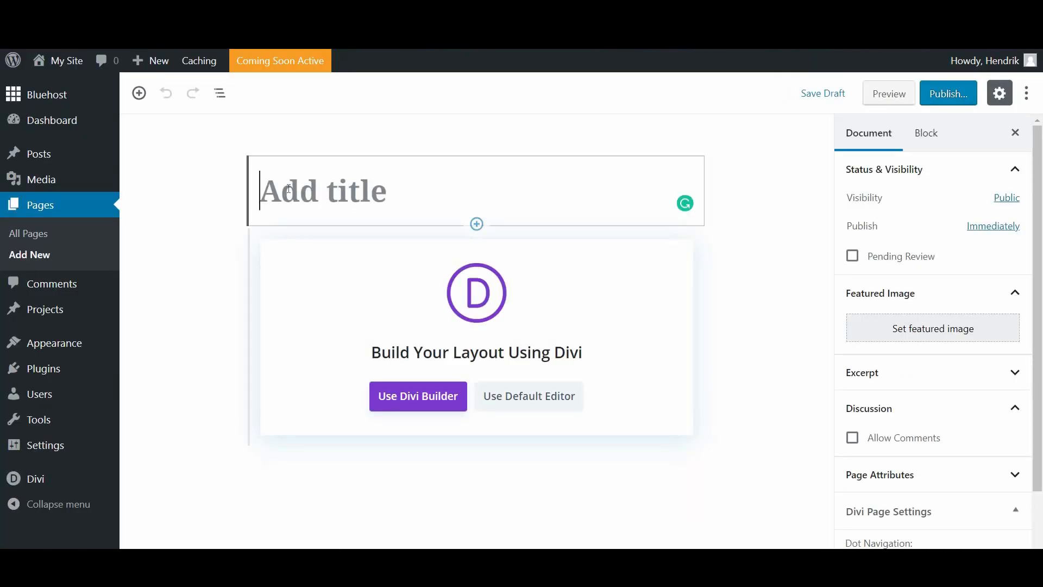
{"action": "type", "text": "G"}
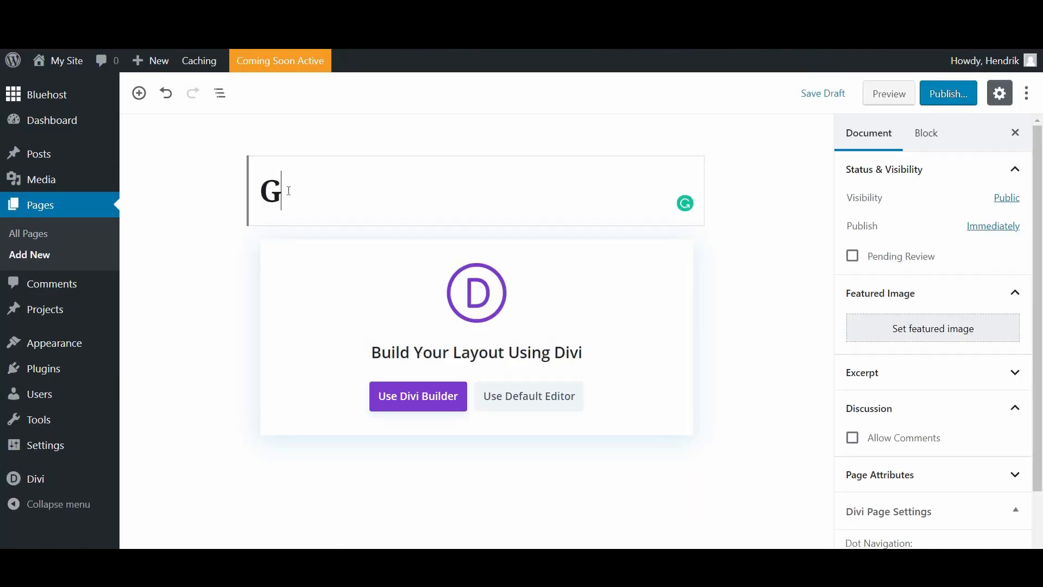
{"action": "type", "text": "allery"}
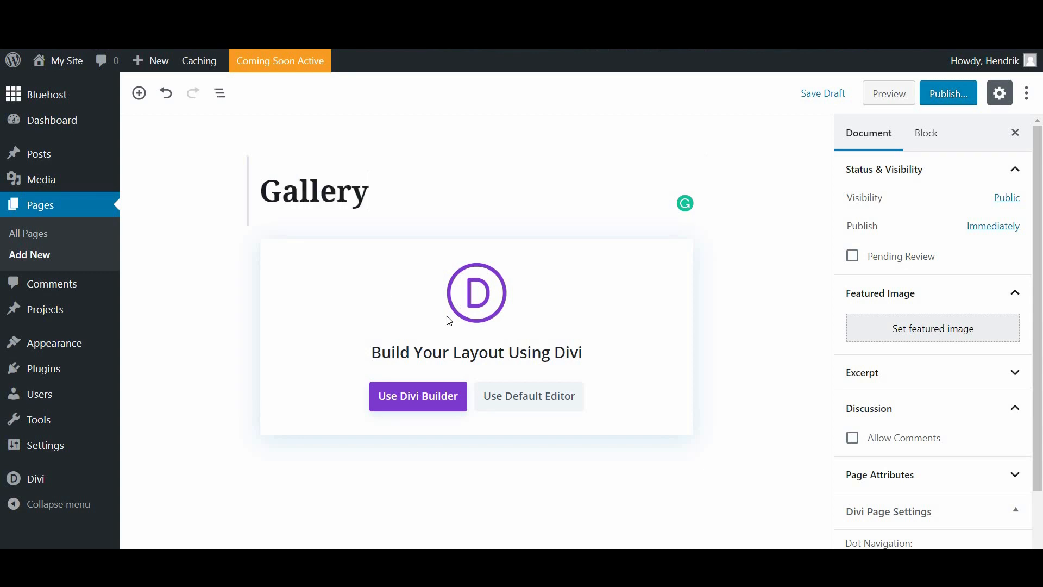
{"action": "left_click", "coordinate": [422, 399]}
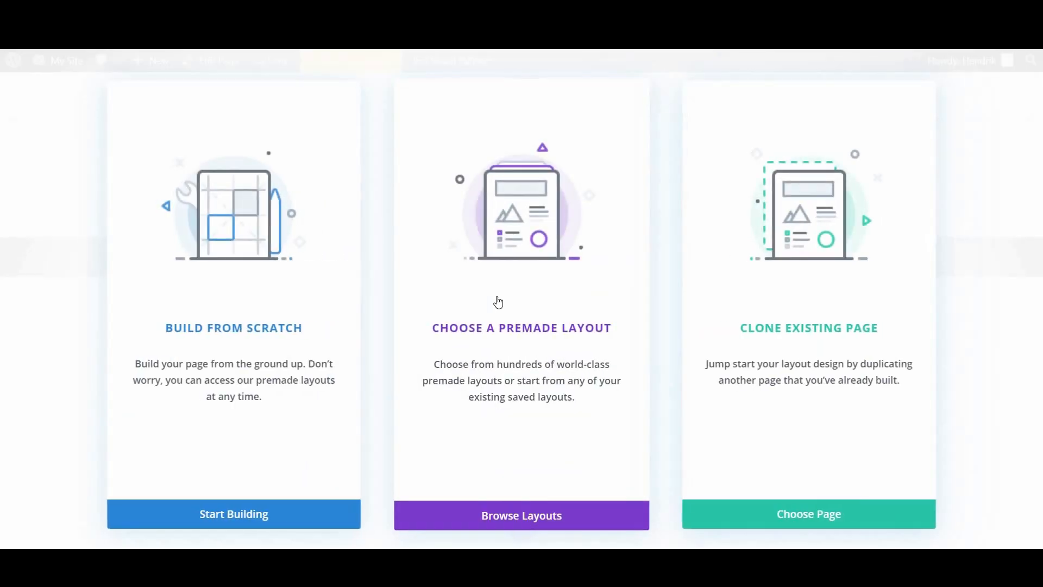
Step: Load the Gallery layout from the Restaurant premade layout pack onto the page
{"action": "left_click", "coordinate": [496, 301]}
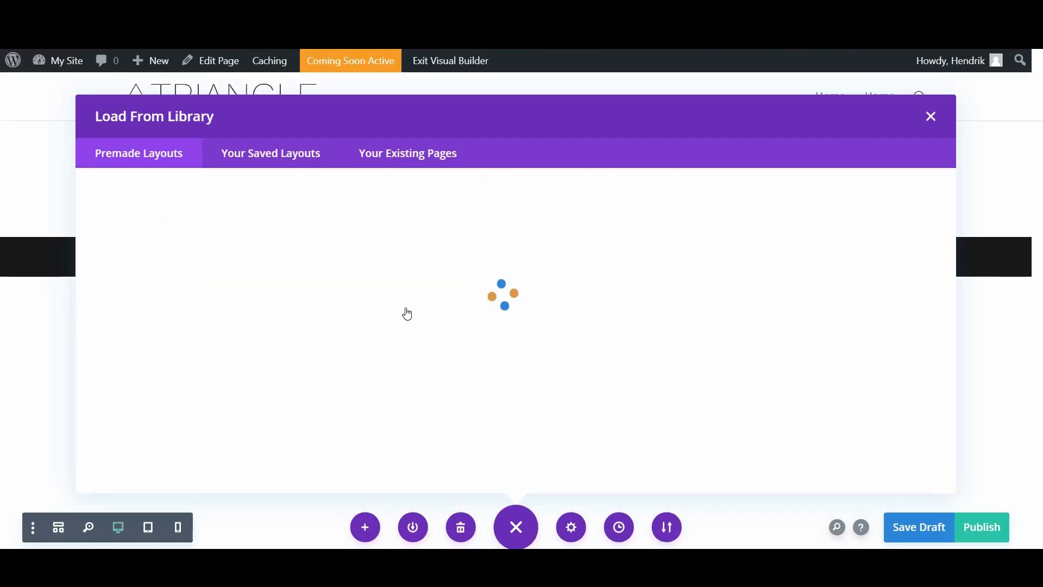
{"action": "left_click", "coordinate": [383, 267]}
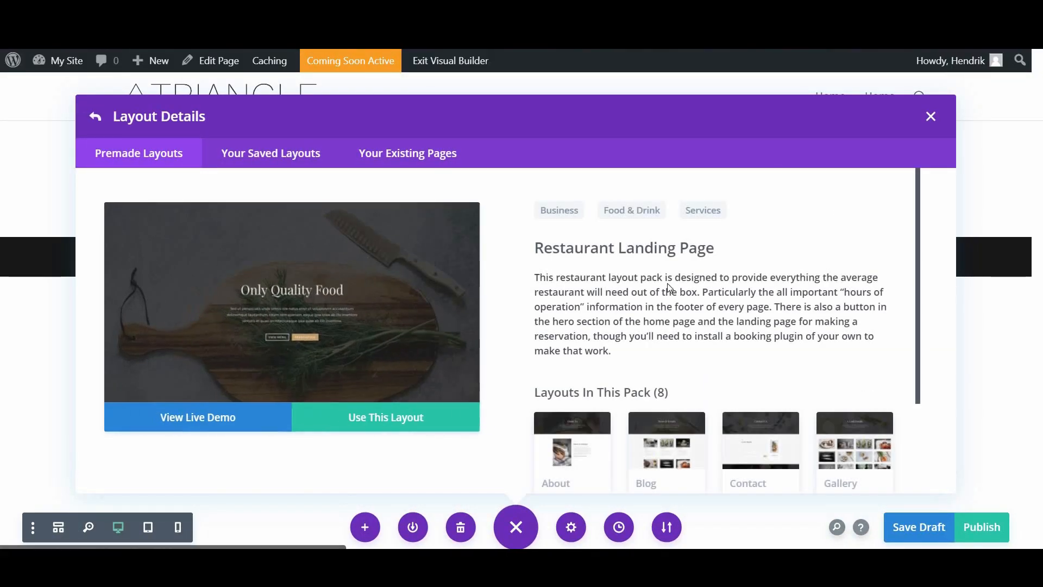
{"action": "scroll", "coordinate": [760, 315], "scroll_direction": "down", "scroll_amount": 3}
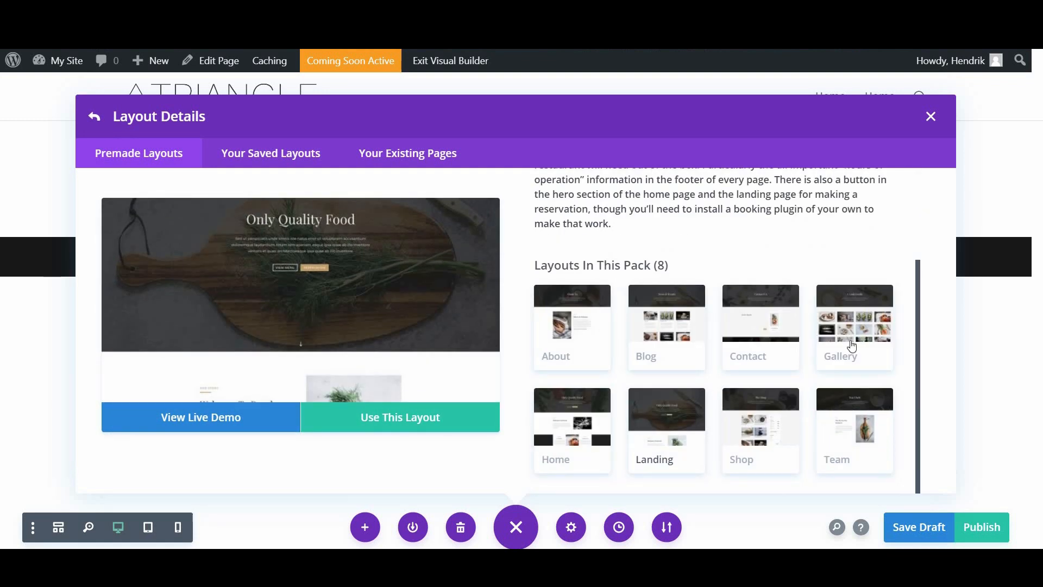
{"action": "left_click", "coordinate": [852, 347]}
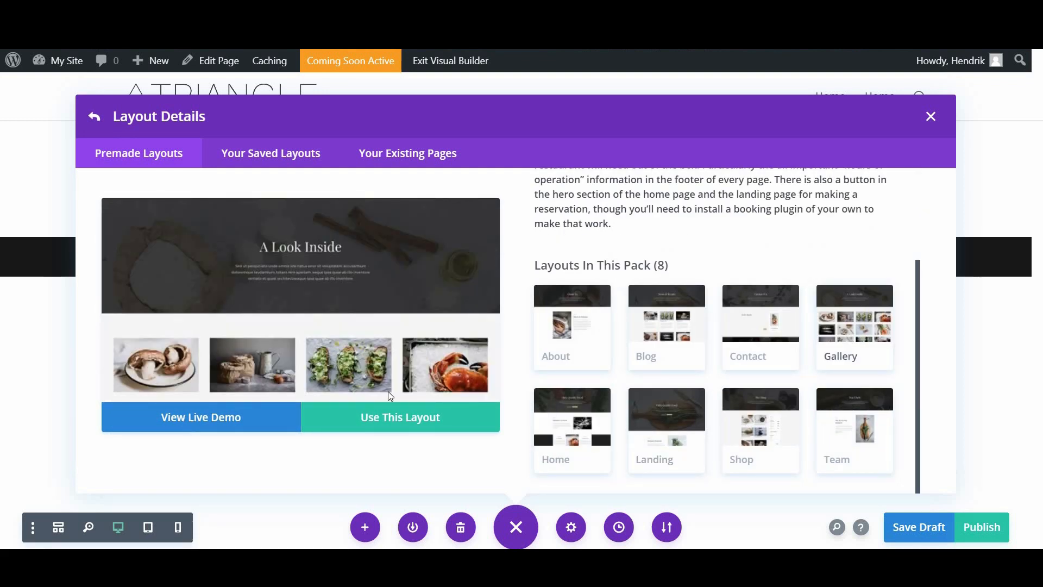
{"action": "left_click", "coordinate": [487, 406]}
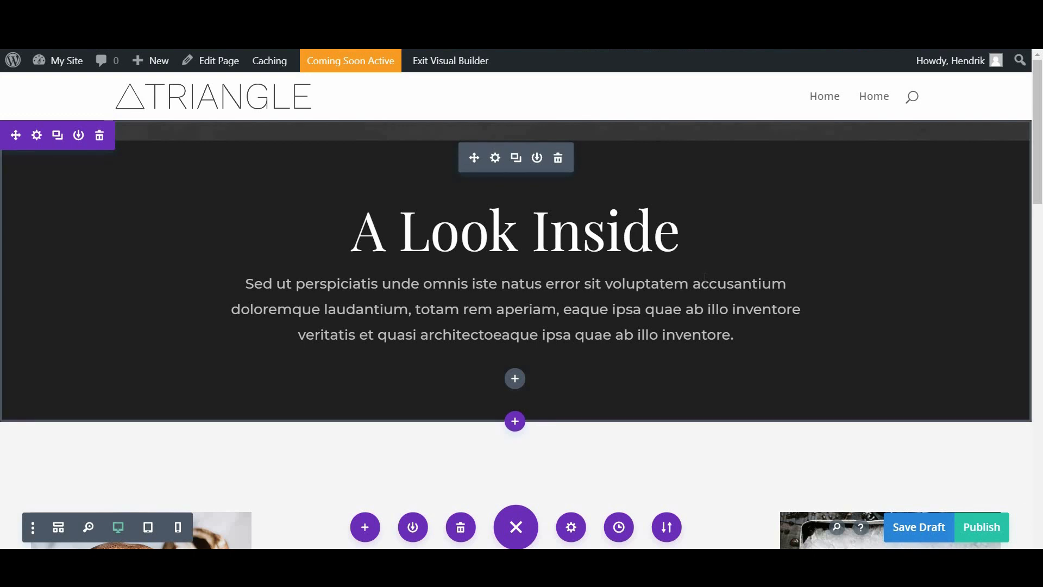
Step: Scroll through the imported Gallery layout's image rows, hours and newsletter sections
{"action": "scroll", "coordinate": [837, 343], "scroll_direction": "down", "scroll_amount": 10}
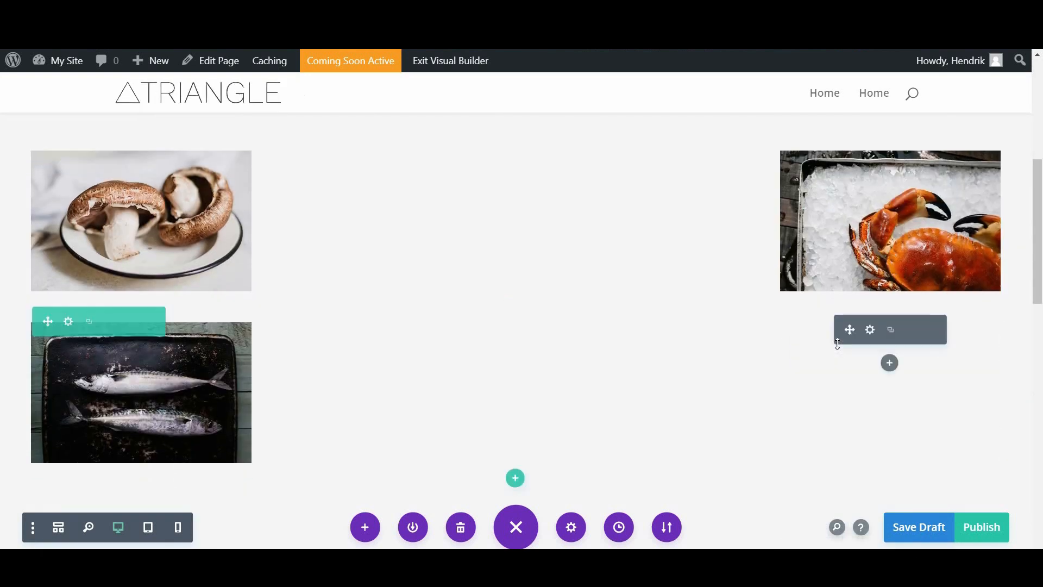
{"action": "scroll", "coordinate": [940, 471], "scroll_direction": "down", "scroll_amount": 8}
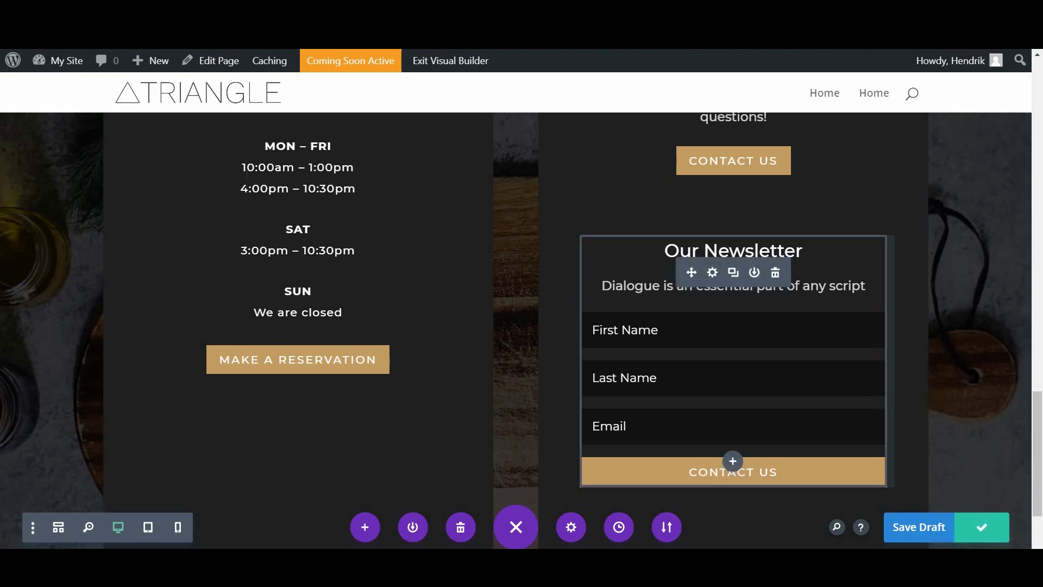
Step: Exit the Gallery page's visual builder to the back-end editor and move on to the site's pages
{"action": "left_click", "coordinate": [212, 65]}
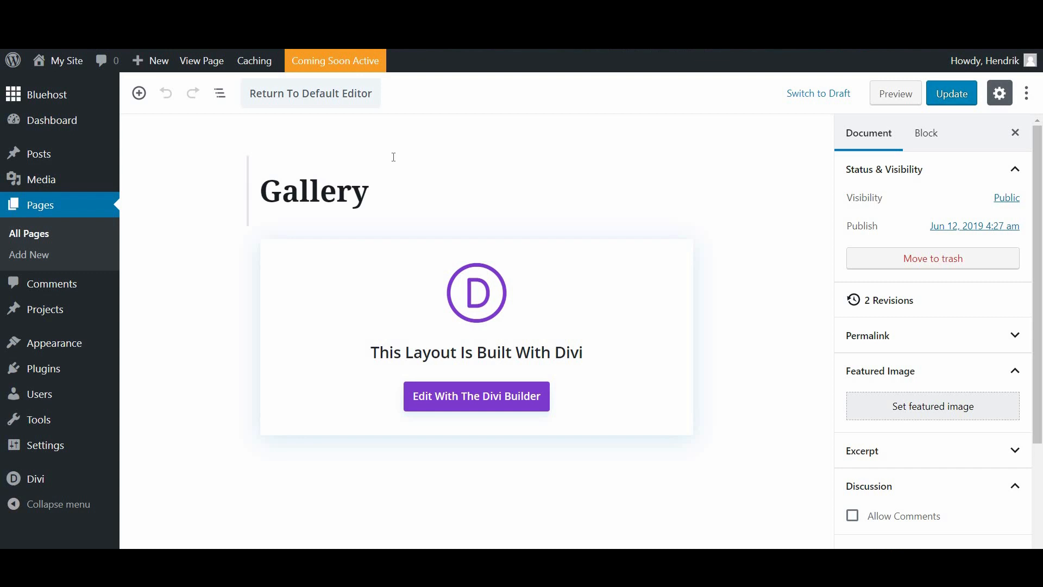
{"action": "left_click_drag", "start_coordinate": [377, 199], "coordinate": [241, 205]}
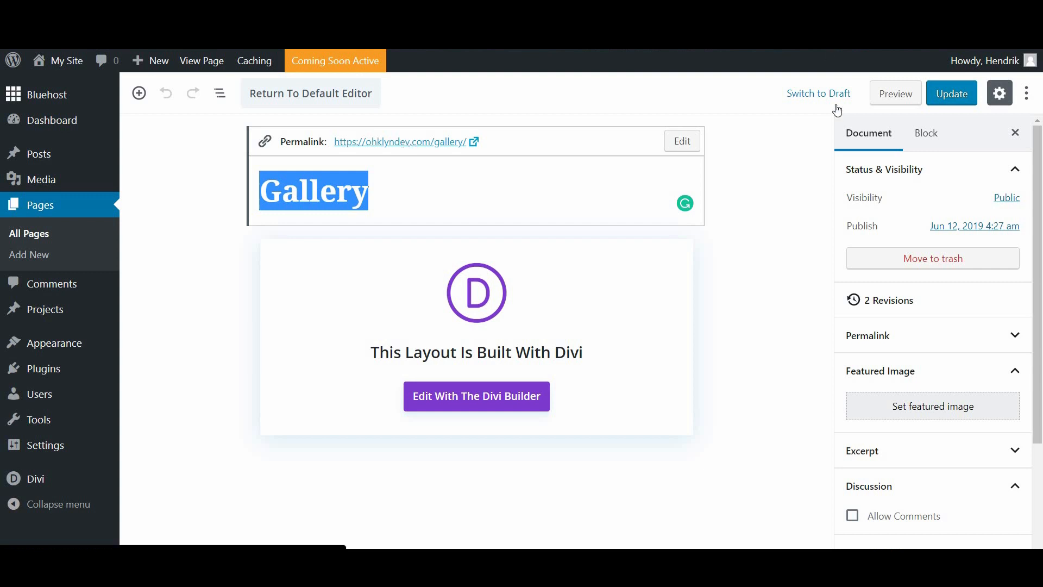
{"action": "left_click", "coordinate": [717, 226]}
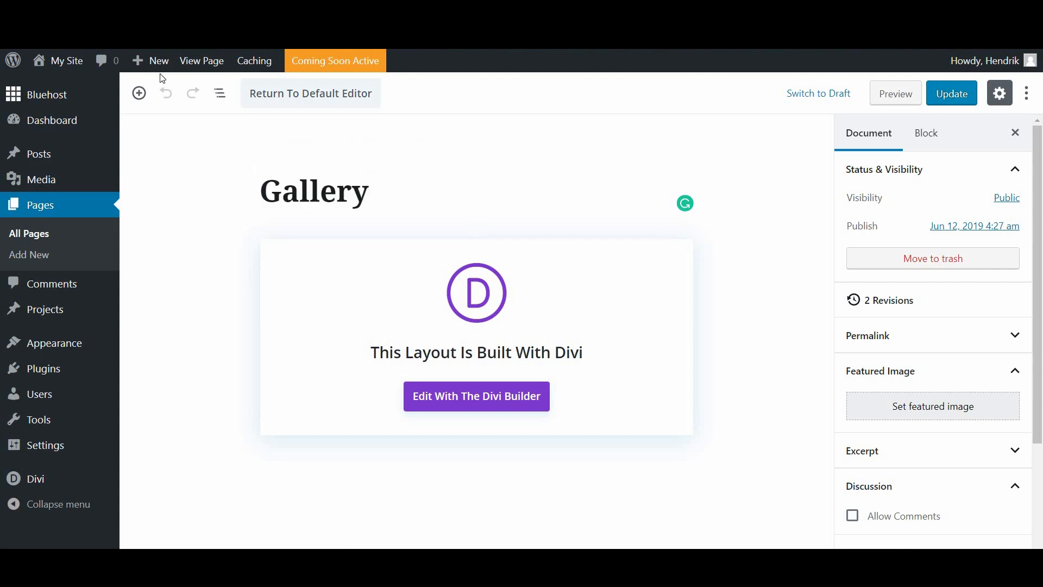
{"action": "mouse_move", "coordinate": [159, 68]}
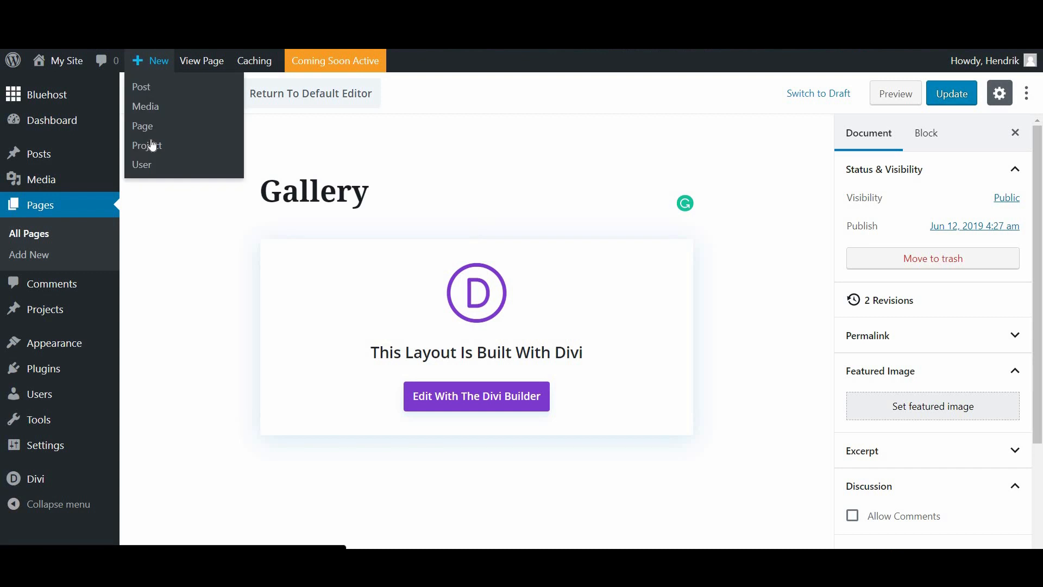
{"action": "left_click", "coordinate": [242, 122]}
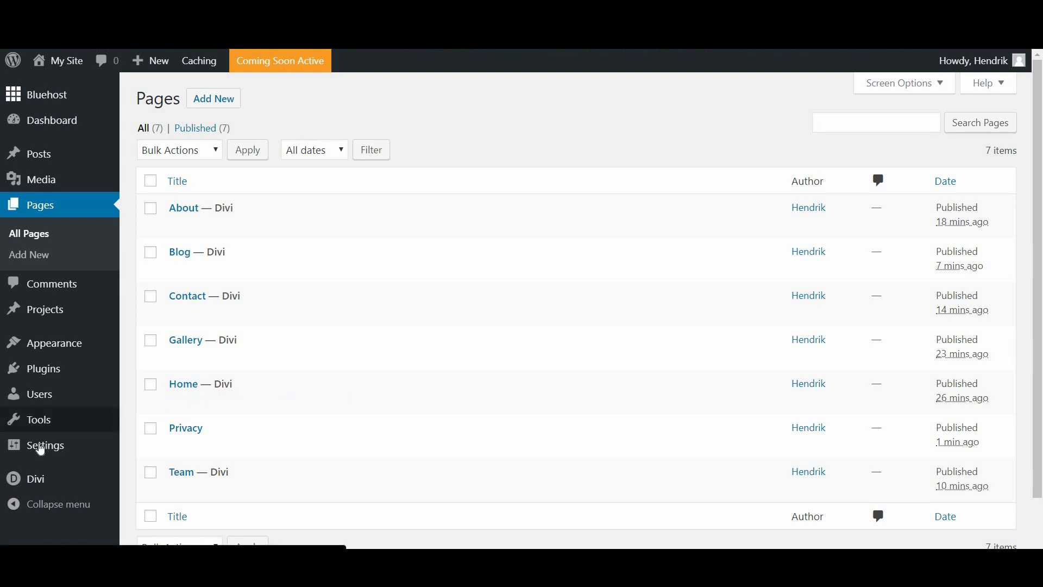
Step: Set Reading Settings to a static homepage using the Home page and save
{"action": "mouse_move", "coordinate": [43, 446]}
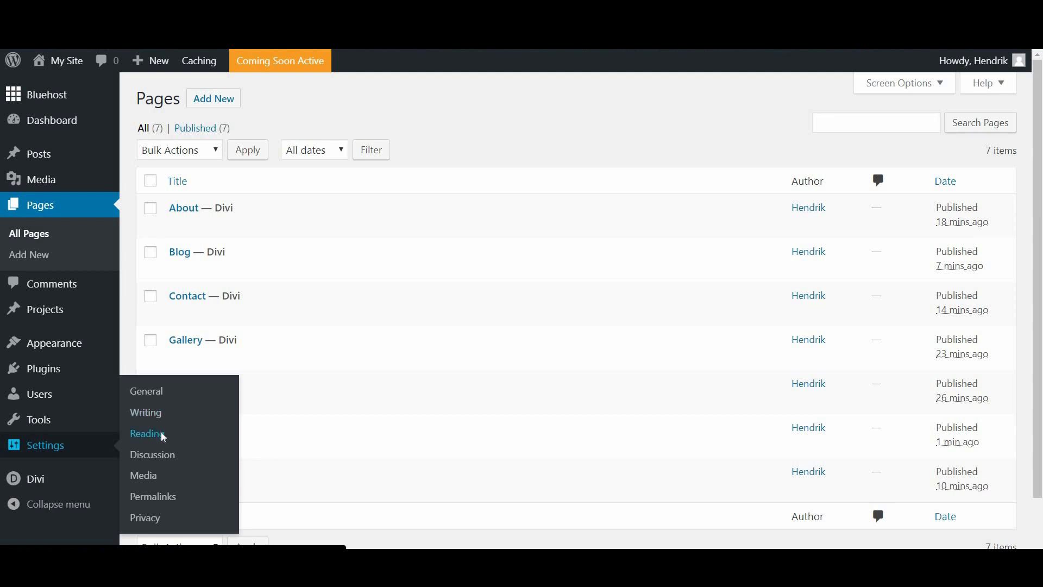
{"action": "left_click", "coordinate": [162, 435]}
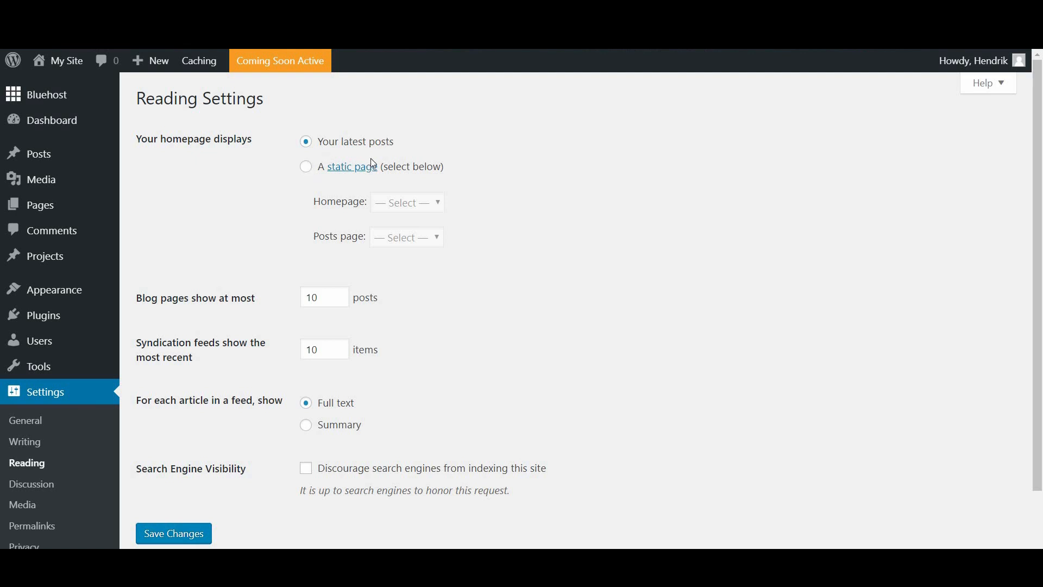
{"action": "left_click", "coordinate": [308, 171]}
{"action": "left_click", "coordinate": [412, 203]}
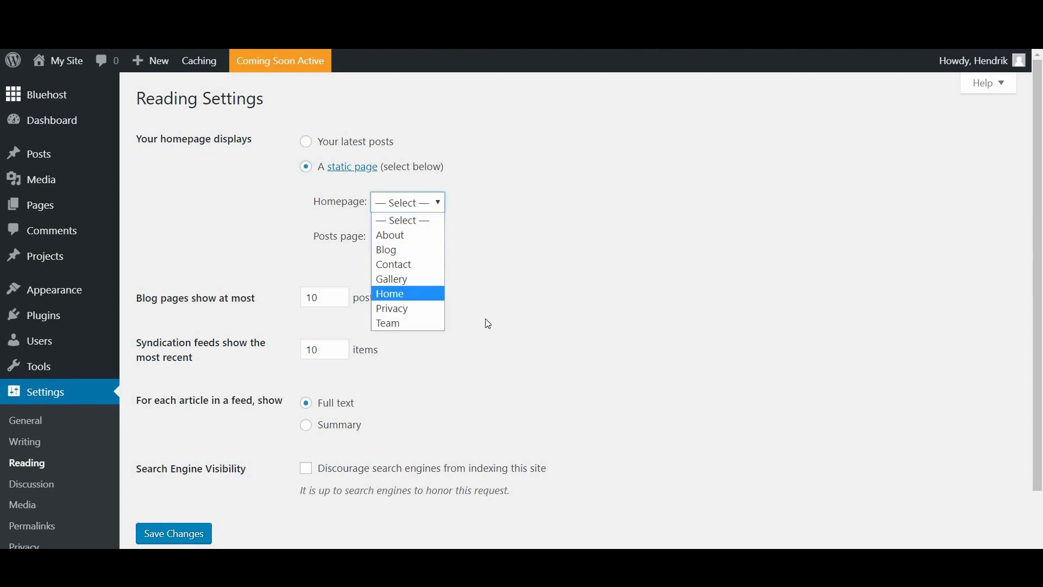
{"action": "key", "text": "Return"}
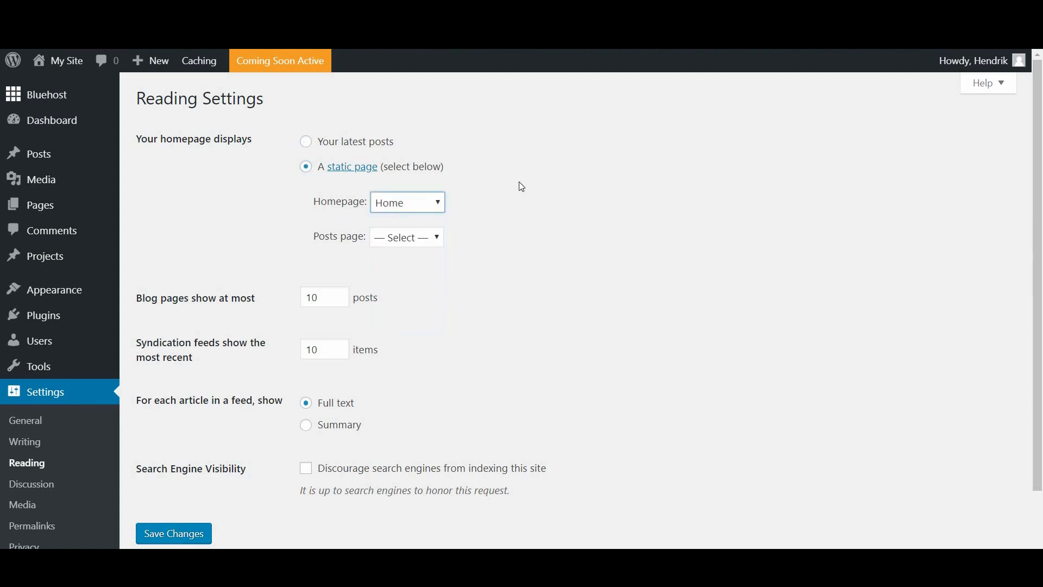
{"action": "left_click", "coordinate": [206, 534]}
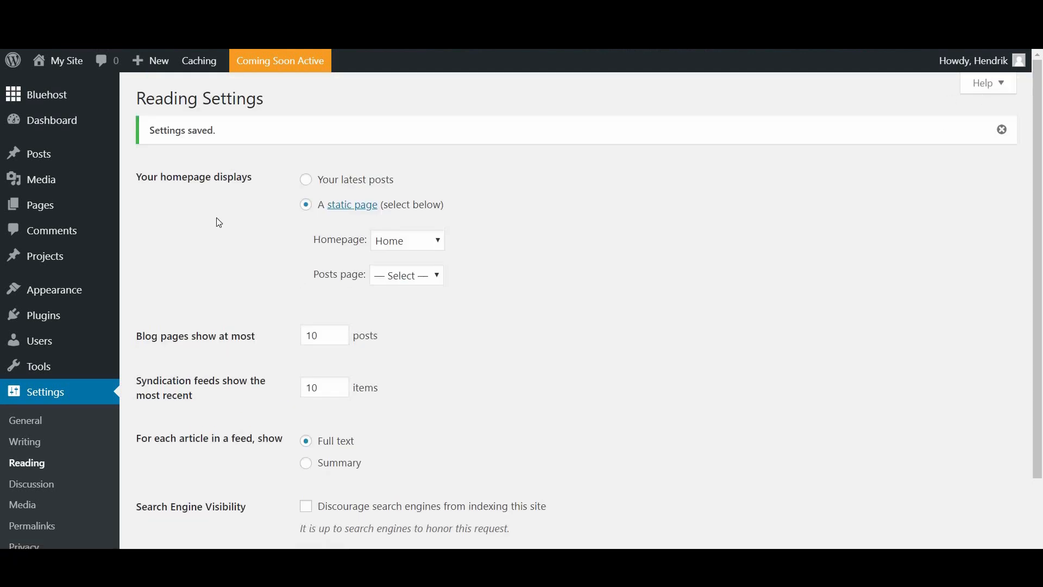
{"action": "left_click", "coordinate": [1001, 130]}
Step: View the live Triangle homepage and scroll down through it
{"action": "mouse_move", "coordinate": [63, 57]}
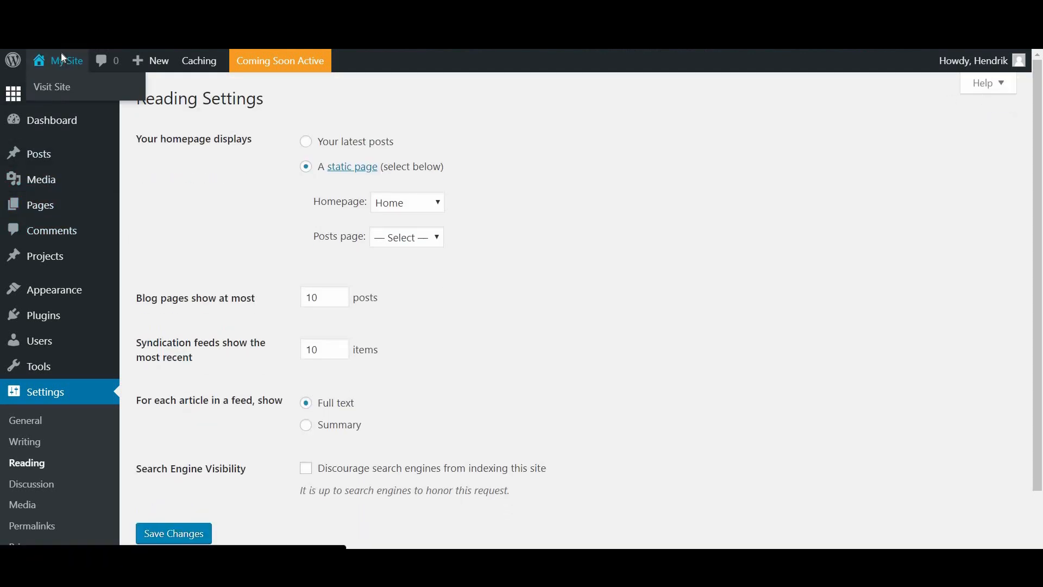
{"action": "left_click", "coordinate": [62, 57]}
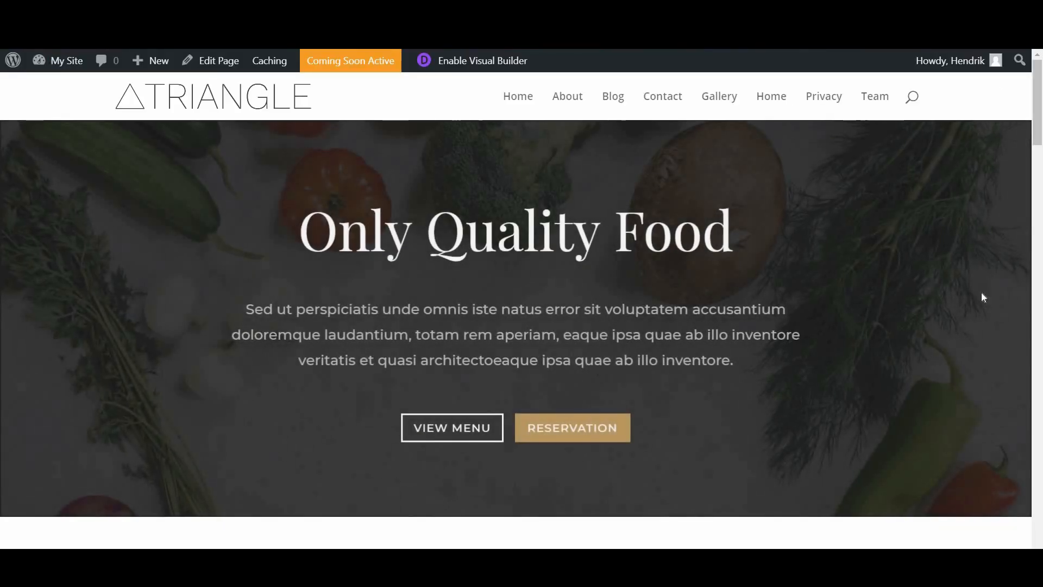
{"action": "scroll", "coordinate": [1034, 299], "scroll_direction": "down", "scroll_amount": 10}
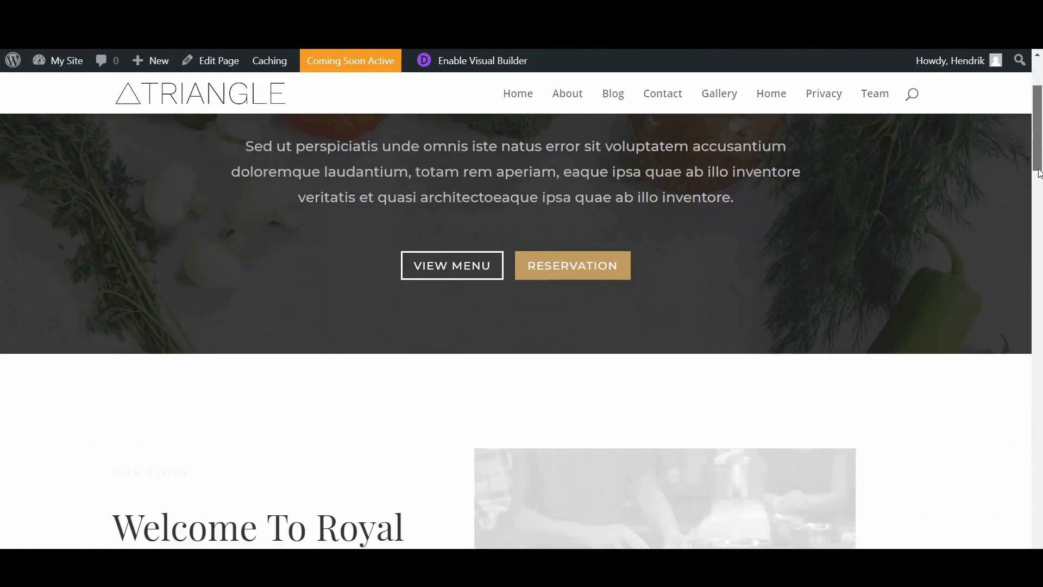
{"action": "scroll", "coordinate": [1034, 300], "scroll_direction": "down", "scroll_amount": 15}
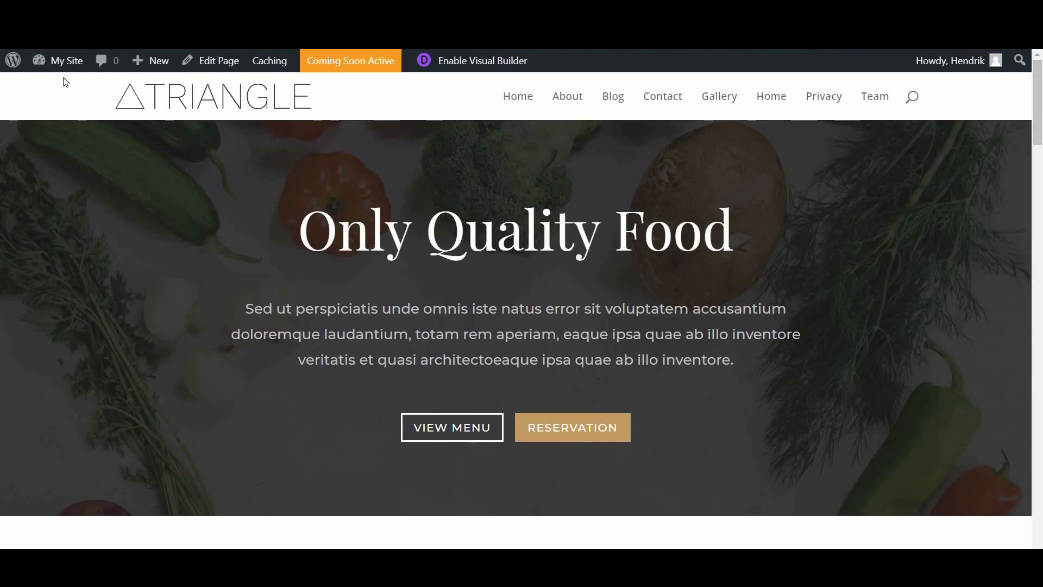
Step: Go back to the admin dashboard and the All Pages list showing Home as Front Page
{"action": "mouse_move", "coordinate": [58, 76]}
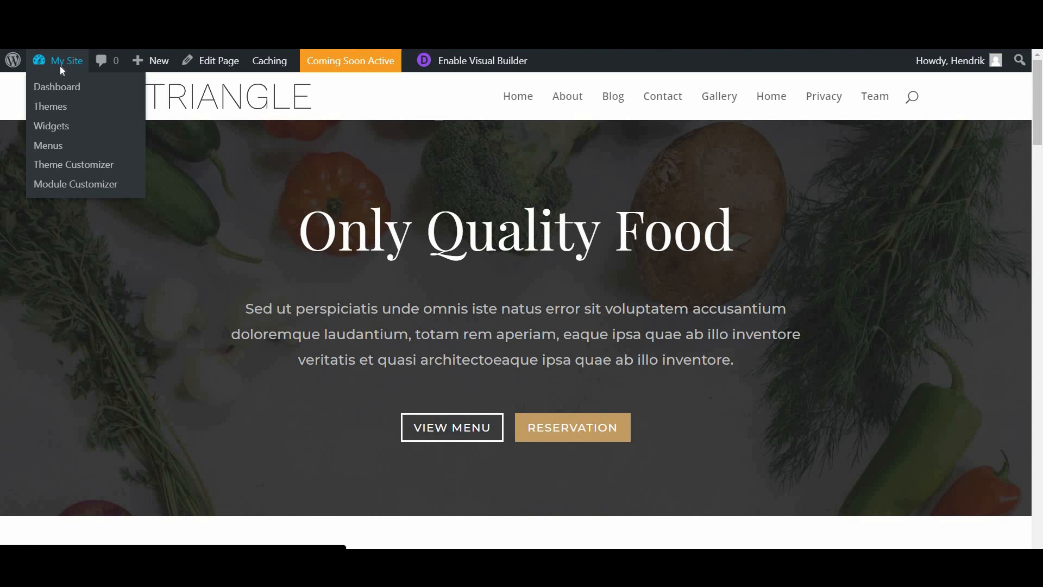
{"action": "left_click", "coordinate": [60, 68]}
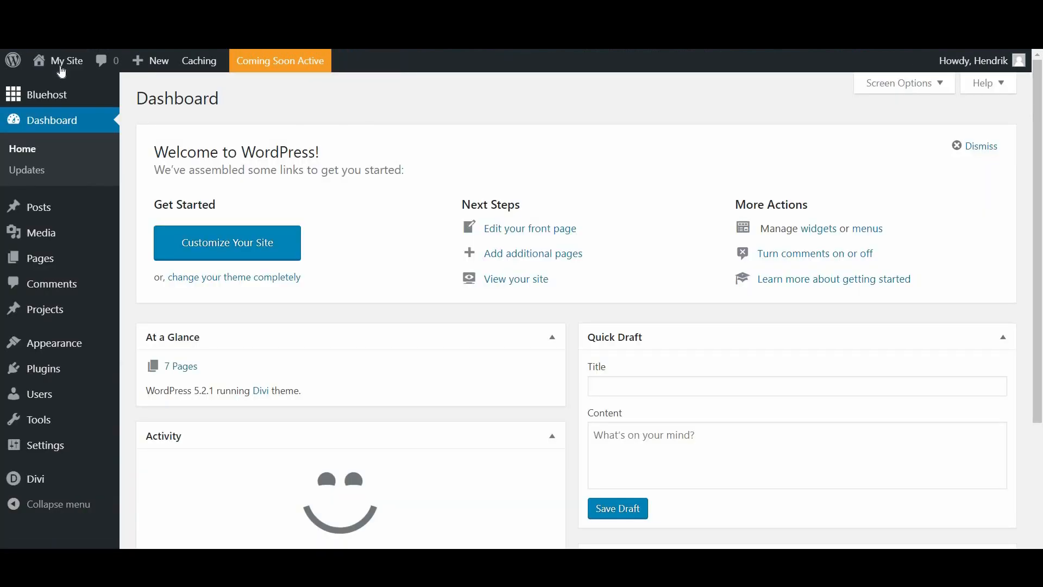
{"action": "mouse_move", "coordinate": [139, 267]}
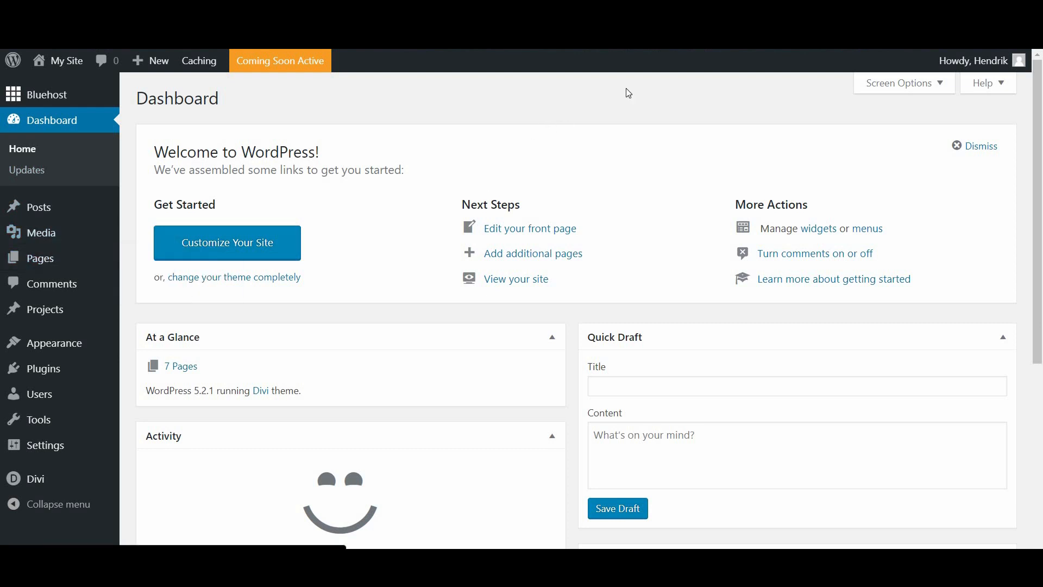
{"action": "mouse_move", "coordinate": [200, 404]}
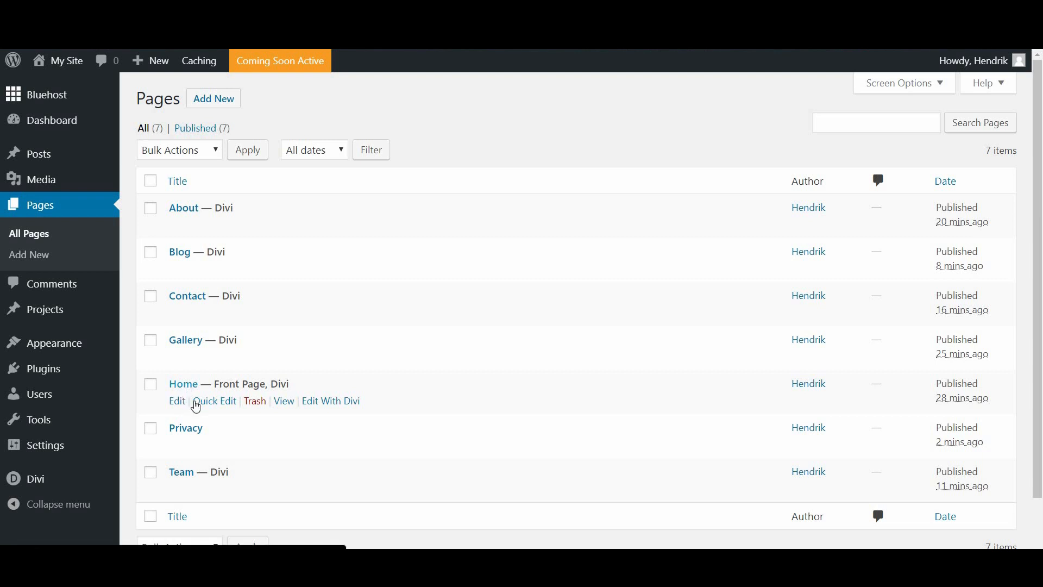
Step: Open the Home page with Divi's visual builder, showing the 'Only Quality Food' hero
{"action": "left_click", "coordinate": [336, 405]}
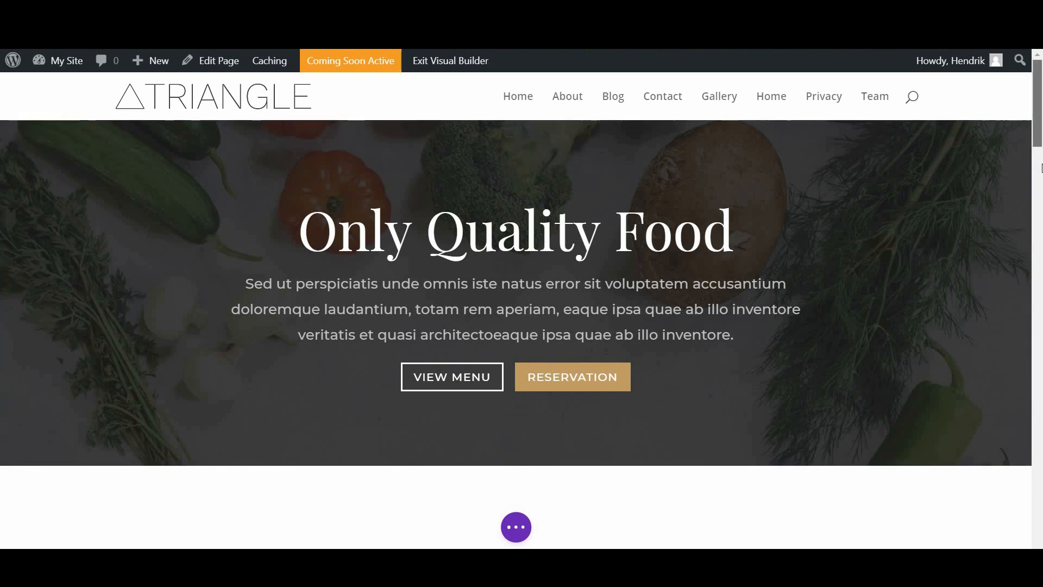
{"action": "left_click_drag", "start_coordinate": [1040, 85], "coordinate": [865, 207]}
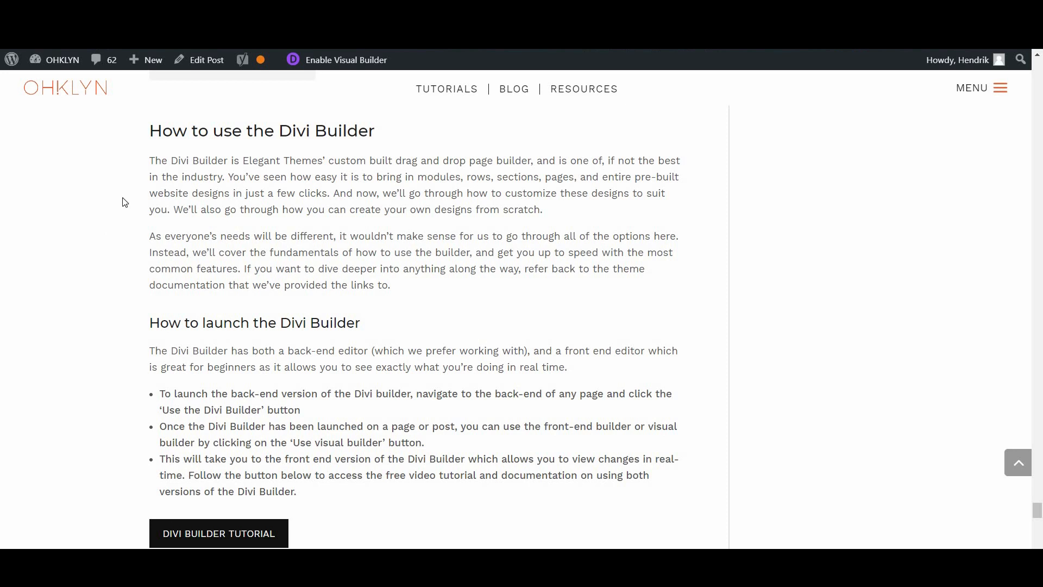
Step: Browse the Divi Builder docs, open 'Getting Started With The Divi Builder' and scroll past its video
{"action": "left_click", "coordinate": [248, 532]}
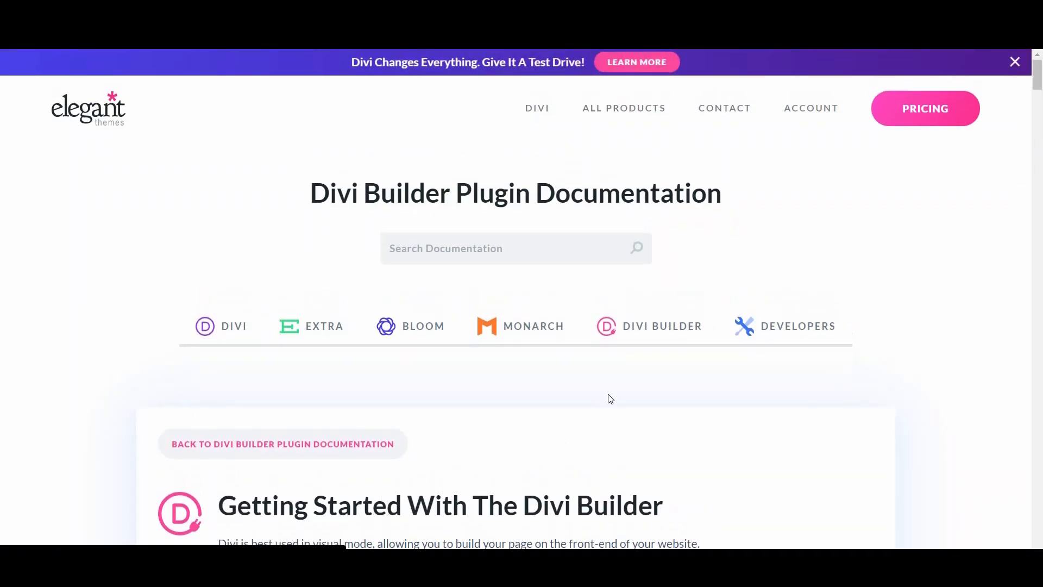
{"action": "left_click", "coordinate": [641, 327]}
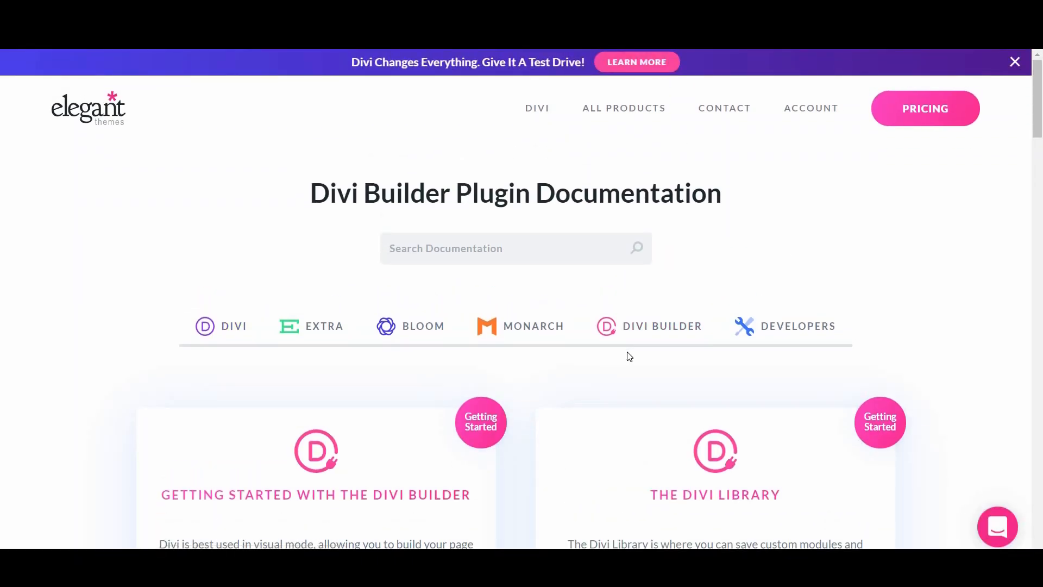
{"action": "scroll", "coordinate": [625, 354], "scroll_direction": "down", "scroll_amount": 5}
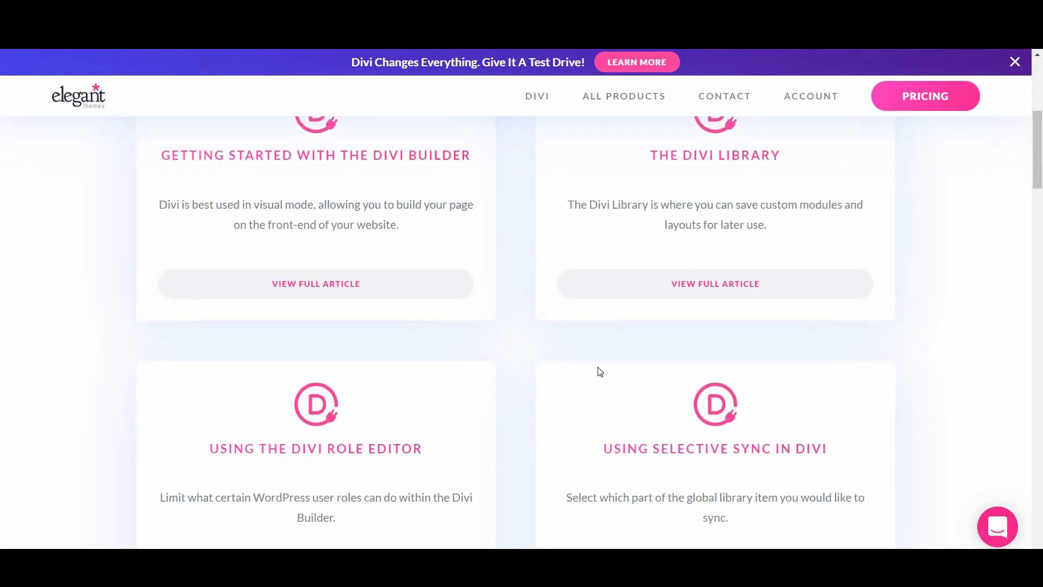
{"action": "scroll", "coordinate": [319, 294], "scroll_direction": "up", "scroll_amount": 2}
{"action": "left_click", "coordinate": [318, 291]}
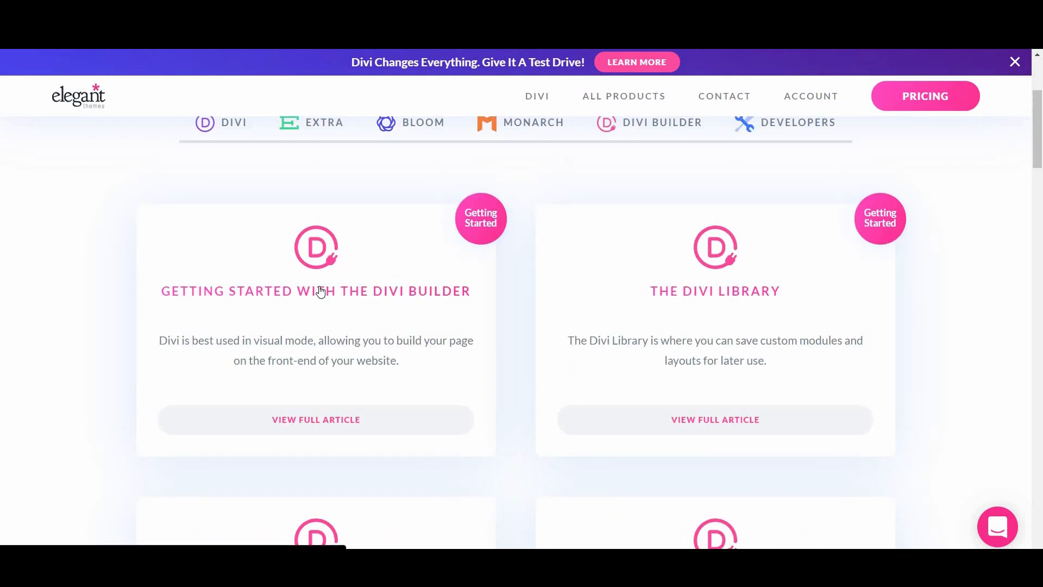
{"action": "scroll", "coordinate": [510, 426], "scroll_direction": "down", "scroll_amount": 5}
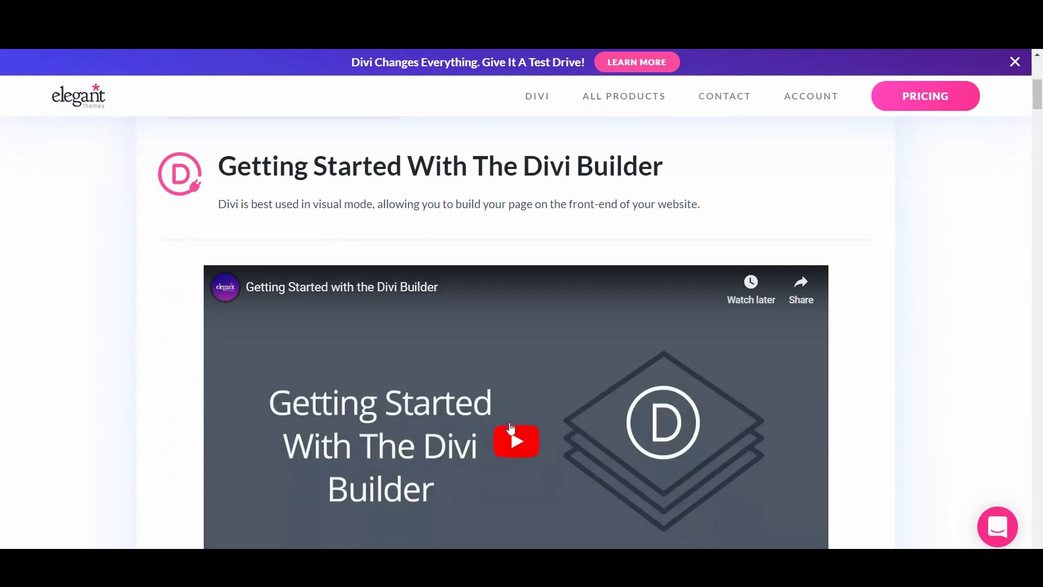
{"action": "scroll", "coordinate": [545, 418], "scroll_direction": "down", "scroll_amount": 2}
{"action": "scroll", "coordinate": [682, 380], "scroll_direction": "down", "scroll_amount": 5}
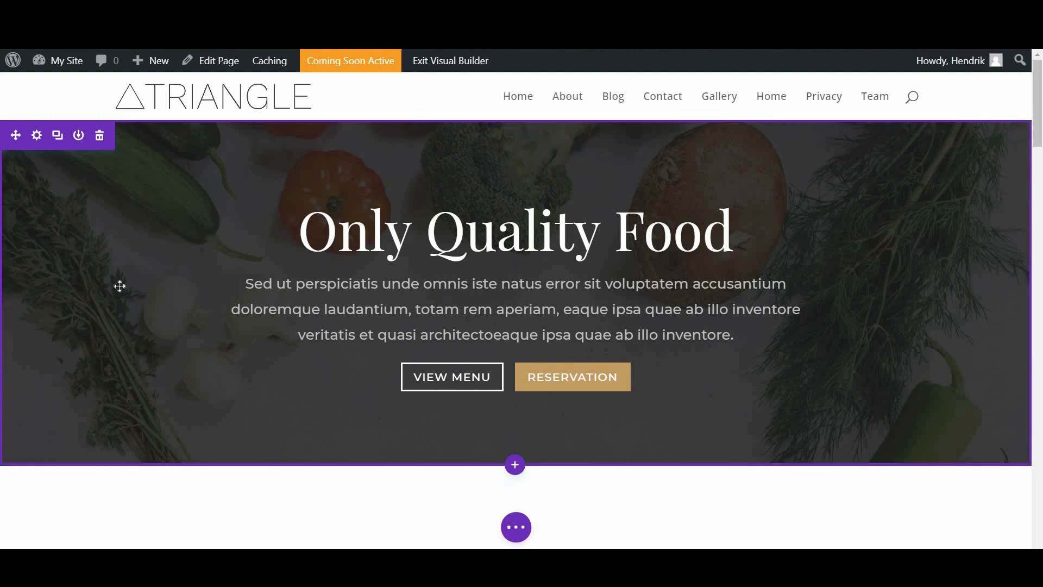
{"action": "scroll", "coordinate": [24, 187], "scroll_direction": "down", "scroll_amount": 1}
{"action": "scroll", "coordinate": [25, 186], "scroll_direction": "down", "scroll_amount": 5}
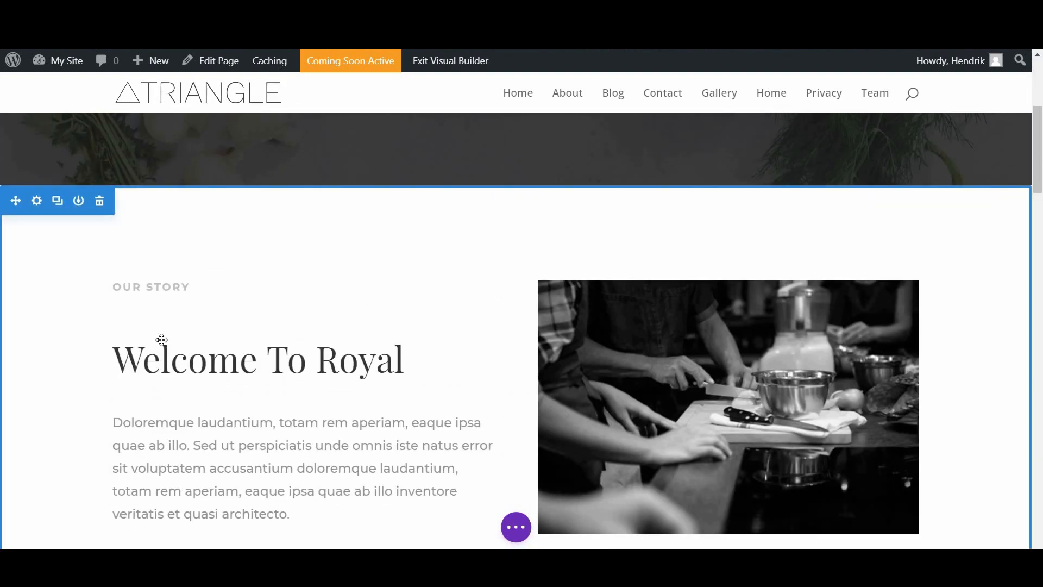
{"action": "scroll", "coordinate": [241, 372], "scroll_direction": "up", "scroll_amount": 1}
{"action": "scroll", "coordinate": [240, 372], "scroll_direction": "up", "scroll_amount": 4}
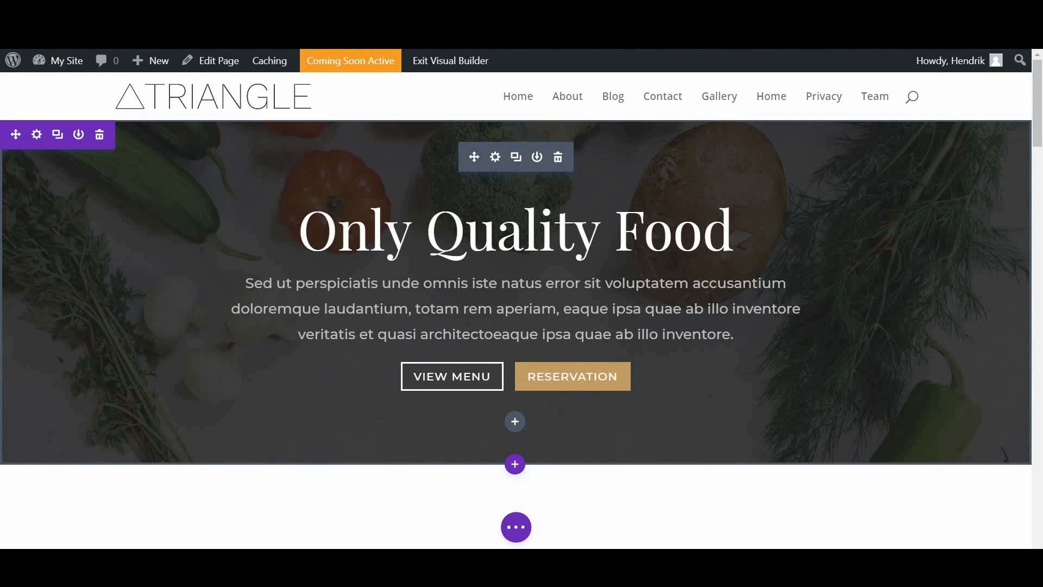
{"action": "scroll", "coordinate": [333, 214], "scroll_direction": "down", "scroll_amount": 5}
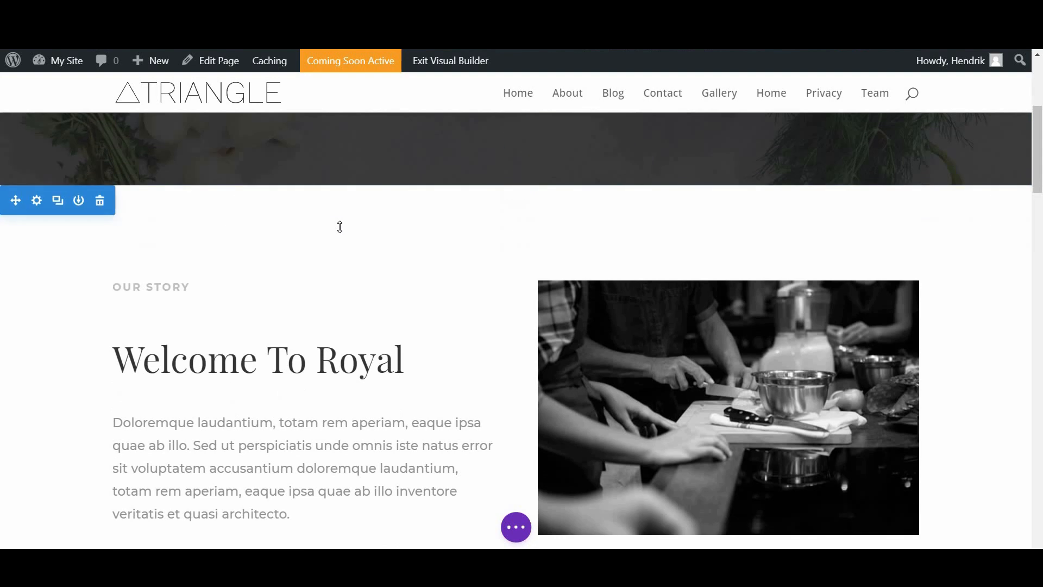
{"action": "scroll", "coordinate": [251, 186], "scroll_direction": "down", "scroll_amount": 3}
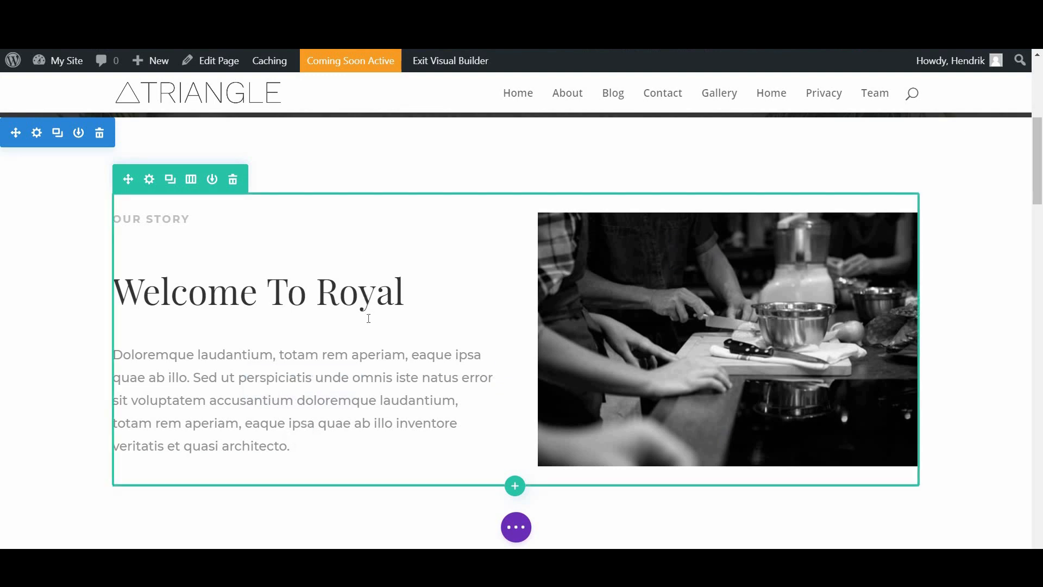
{"action": "scroll", "coordinate": [429, 358], "scroll_direction": "up", "scroll_amount": 5}
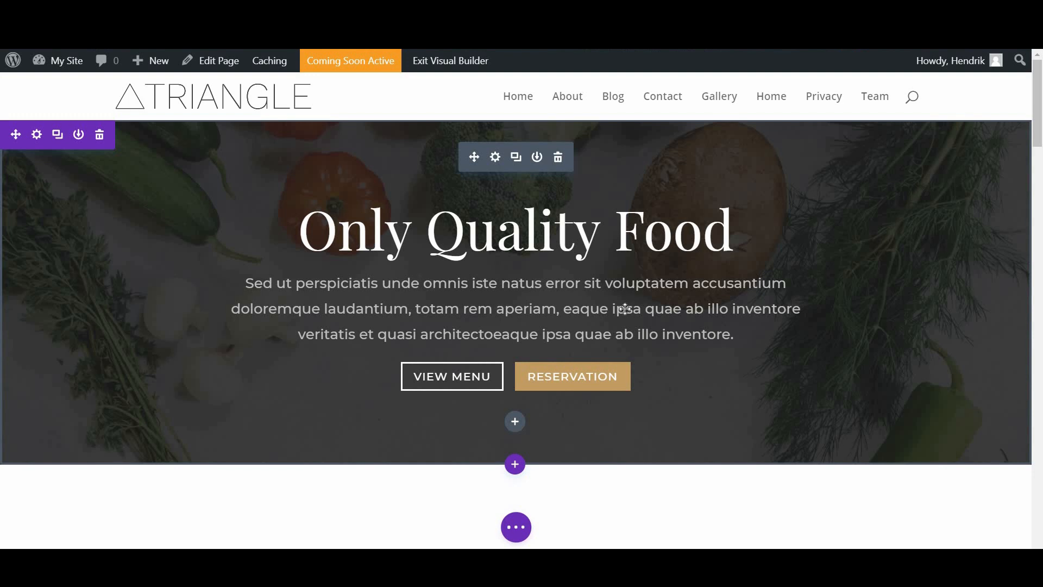
{"action": "scroll", "coordinate": [662, 298], "scroll_direction": "down", "scroll_amount": 7}
{"action": "scroll", "coordinate": [601, 165], "scroll_direction": "up", "scroll_amount": 6}
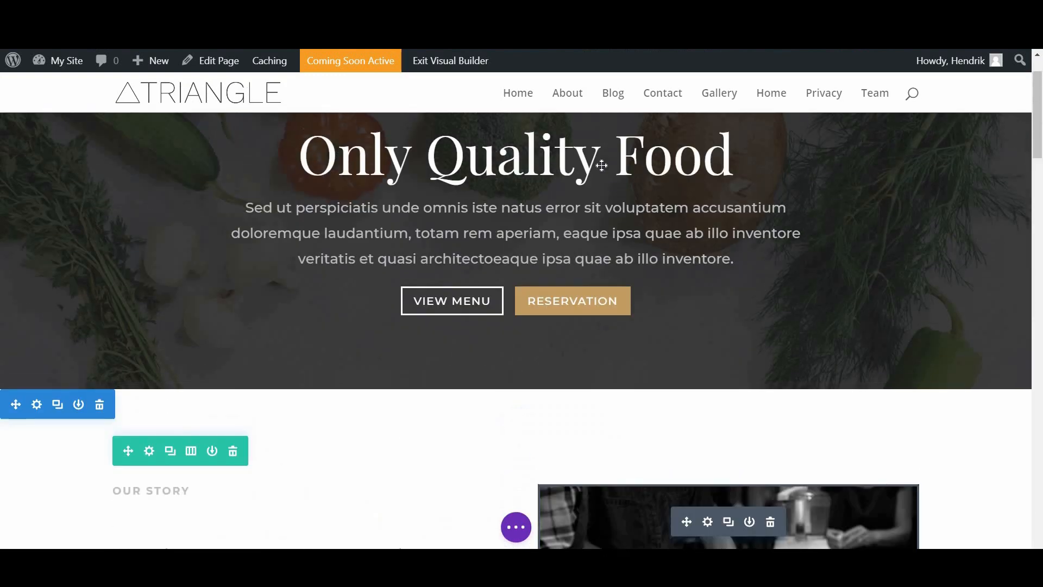
{"action": "scroll", "coordinate": [601, 165], "scroll_direction": "up", "scroll_amount": 2}
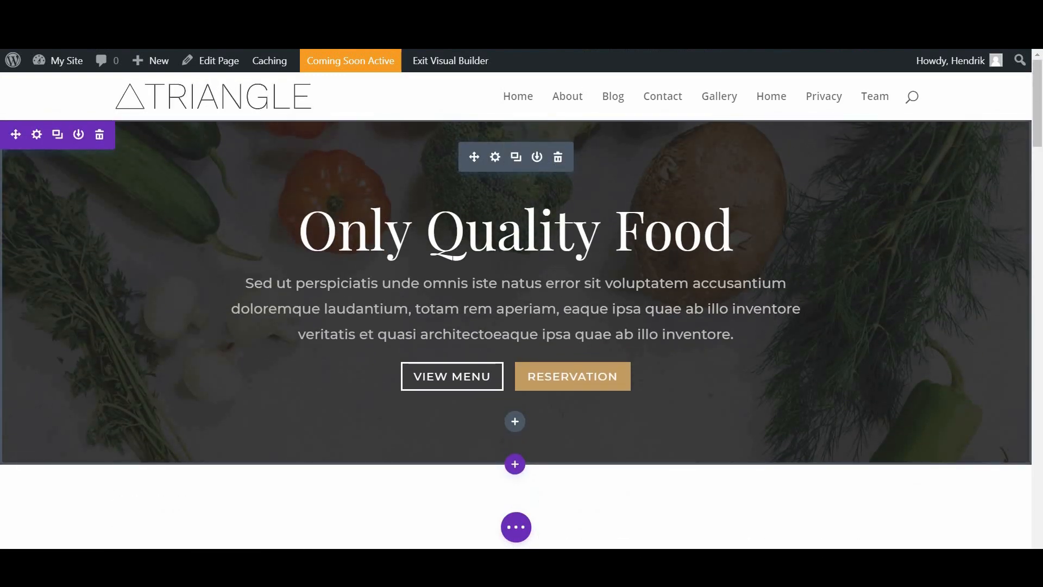
{"action": "scroll", "coordinate": [706, 342], "scroll_direction": "down", "scroll_amount": 2}
{"action": "scroll", "coordinate": [747, 362], "scroll_direction": "up", "scroll_amount": 2}
Step: Replace the hero heading 'Only Quality Food' with 'OHKLYN'S TABLE' in the visual builder
{"action": "triple_click", "coordinate": [503, 228]}
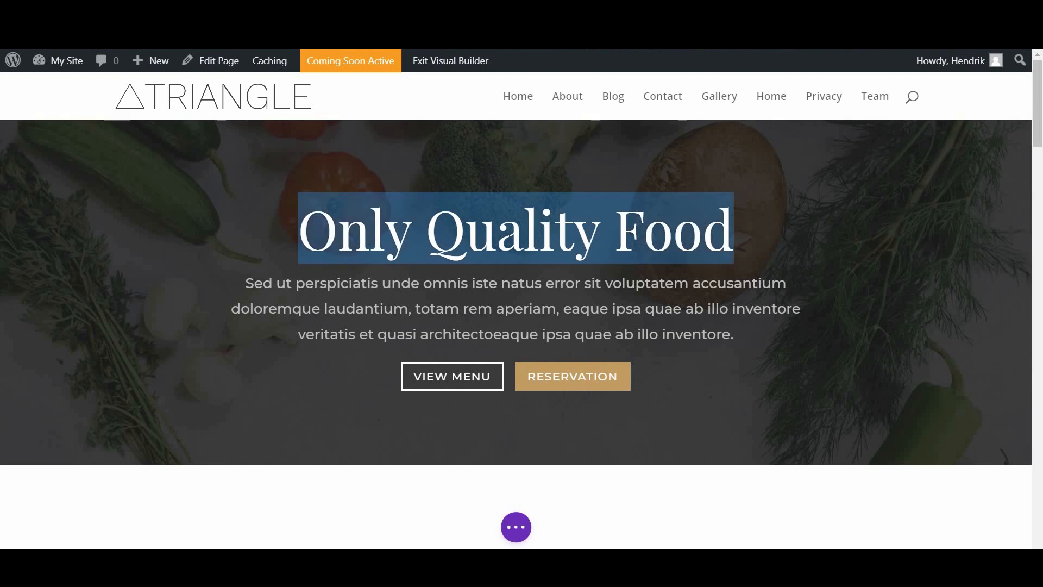
{"action": "left_click", "coordinate": [523, 228]}
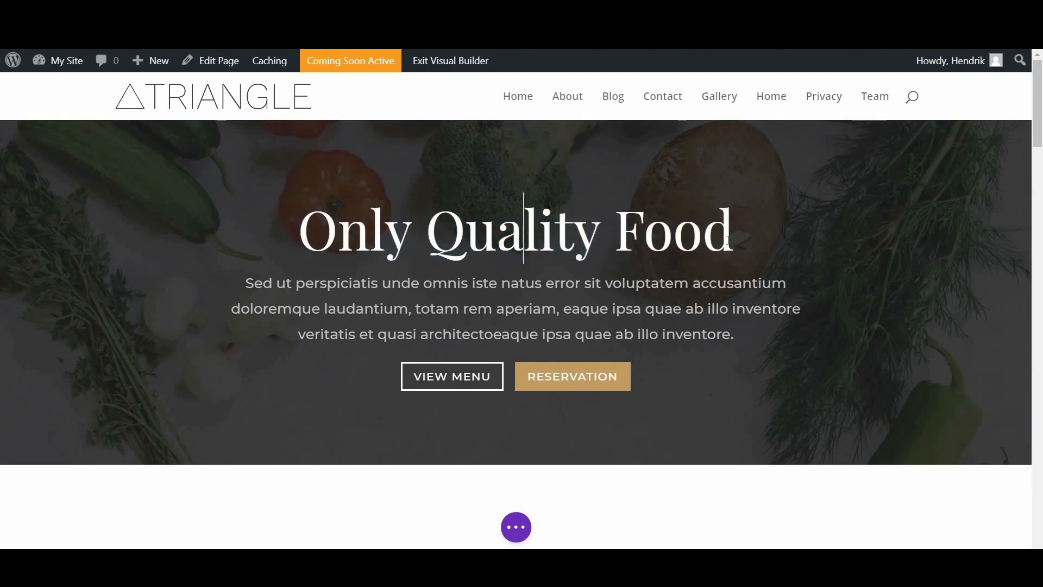
{"action": "left_click", "coordinate": [733, 229]}
{"action": "key", "text": "BackSpace"}
{"action": "key", "text": "BackSpace"}
{"action": "key", "text": "BackSpace"}
{"action": "key", "text": "BackSpace"}
{"action": "key", "text": "BackSpace"}
{"action": "key", "text": "BackSpace"}
{"action": "key", "text": "BackSpace"}
{"action": "key", "text": "BackSpace"}
{"action": "key", "text": "BackSpace"}
{"action": "key", "text": "BackSpace"}
{"action": "key", "text": "BackSpace"}
{"action": "key", "text": "BackSpace"}
{"action": "key", "text": "BackSpace"}
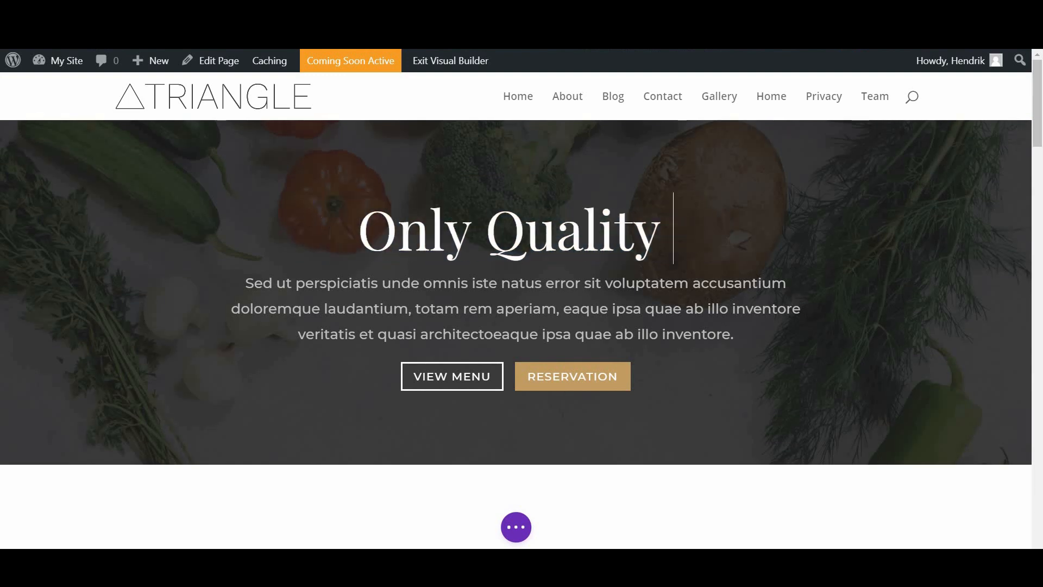
{"action": "key", "text": "BackSpace"}
{"action": "key", "text": "BackSpace"}
{"action": "key", "text": "BackSpace"}
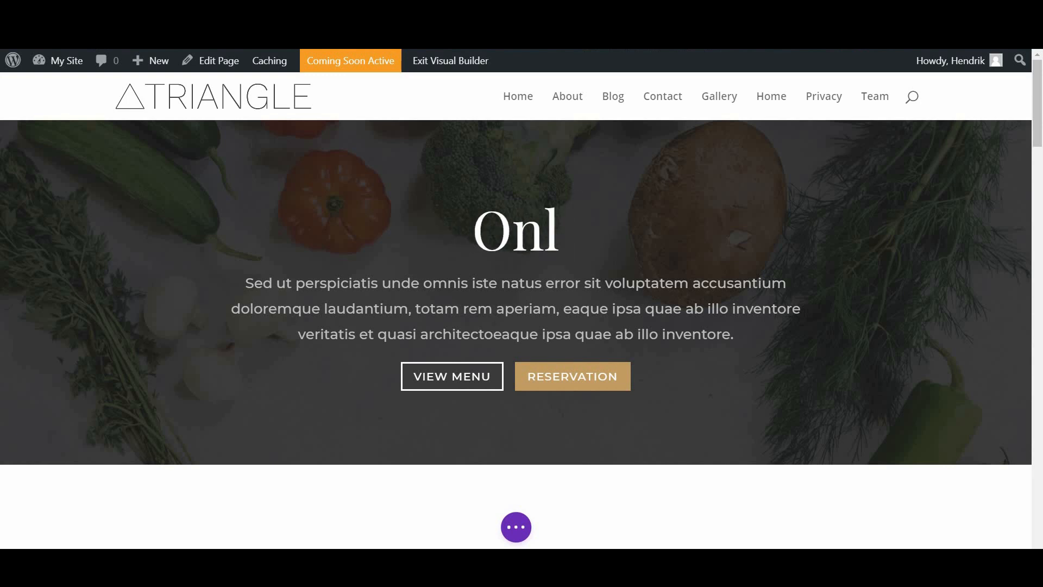
{"action": "type", "text": "H"}
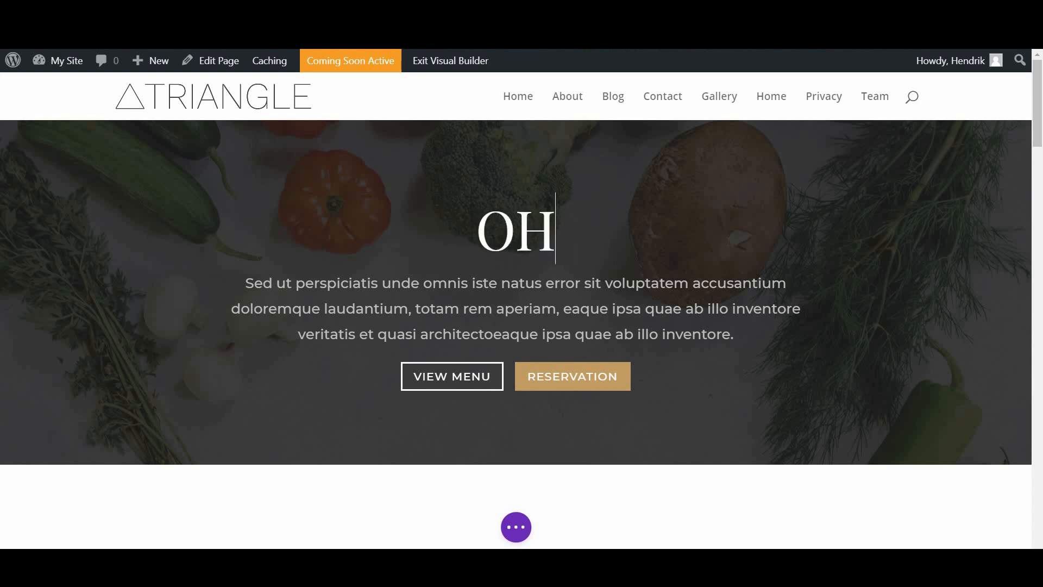
{"action": "type", "text": "KLYN'S"}
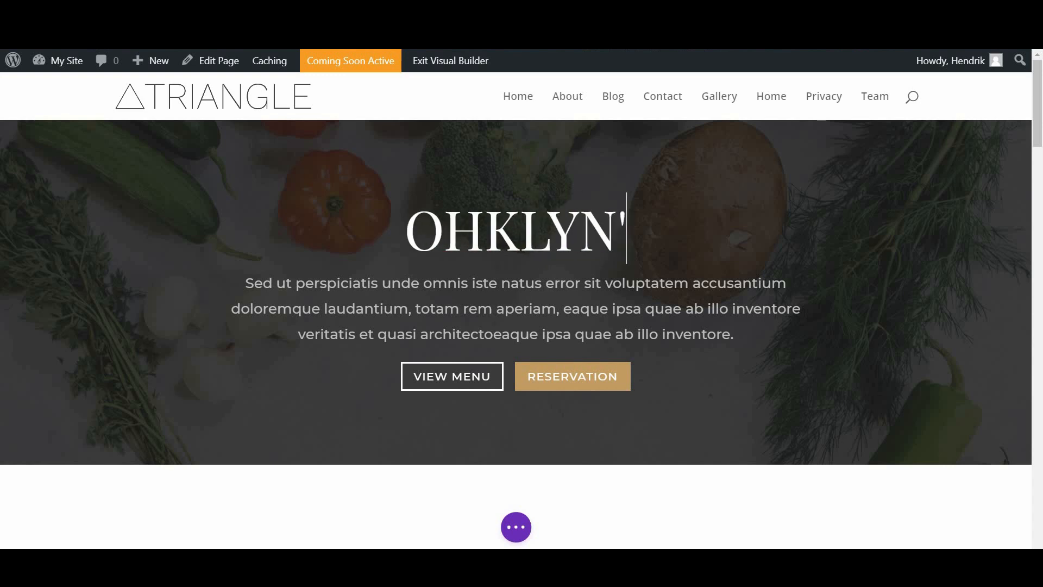
{"action": "type", "text": " TABLE"}
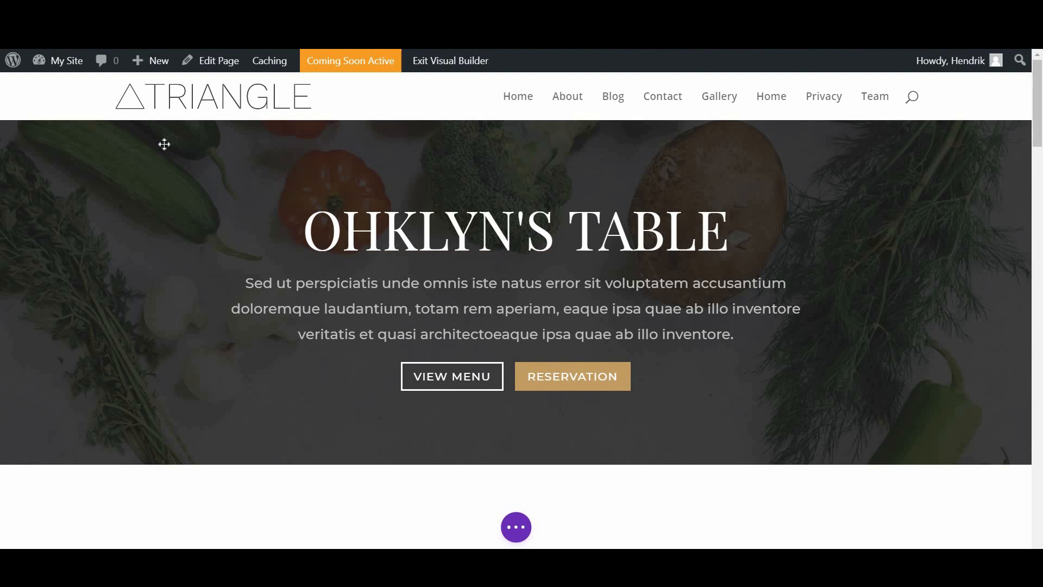
{"action": "left_click", "coordinate": [80, 170]}
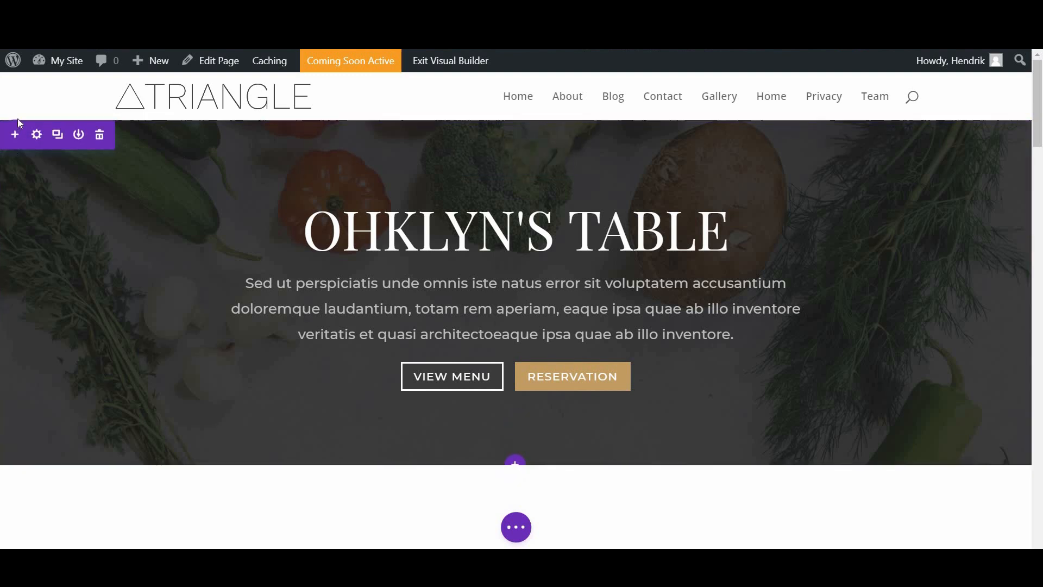
Step: Try the hero section's move, settings and duplicate controls without keeping changes
{"action": "left_click_drag", "start_coordinate": [19, 124], "coordinate": [45, 144]}
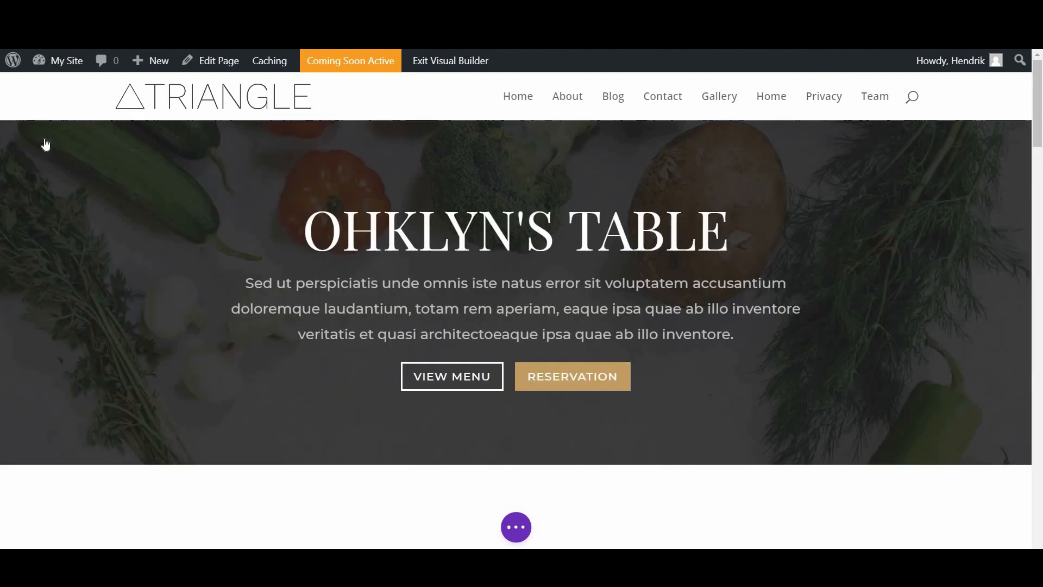
{"action": "left_click", "coordinate": [36, 134]}
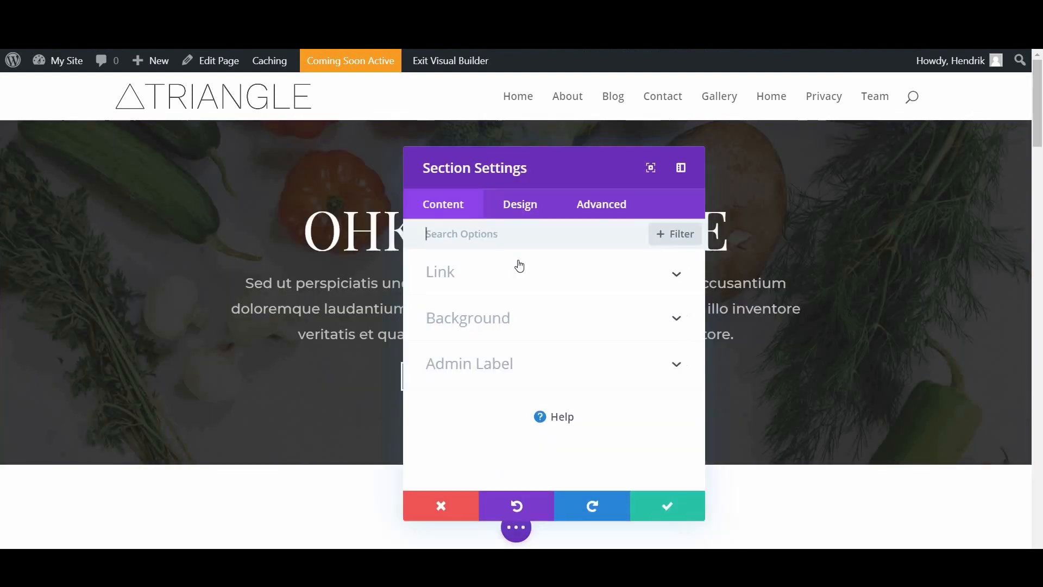
{"action": "left_click", "coordinate": [701, 514]}
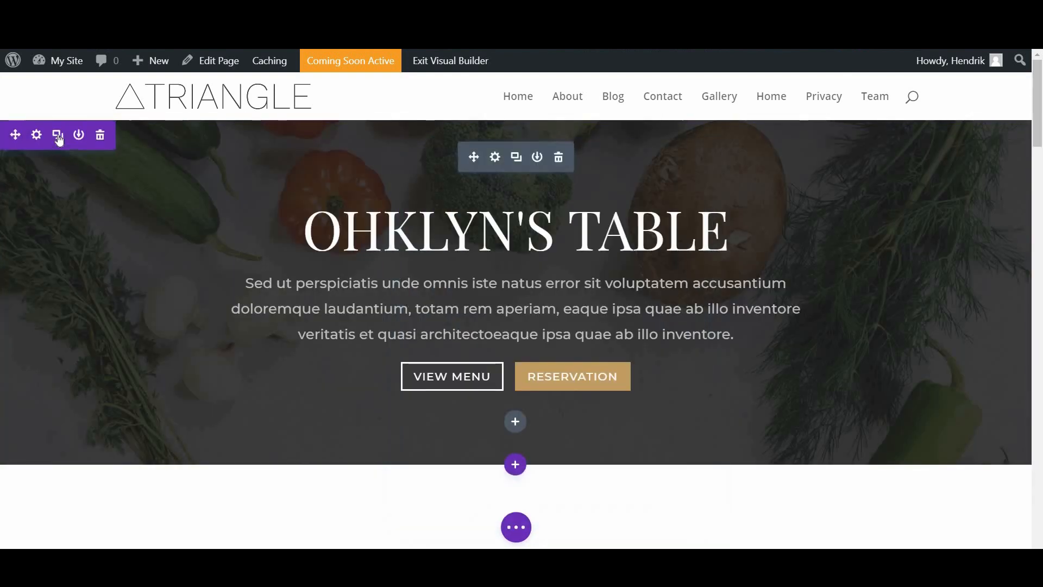
{"action": "left_click", "coordinate": [57, 136]}
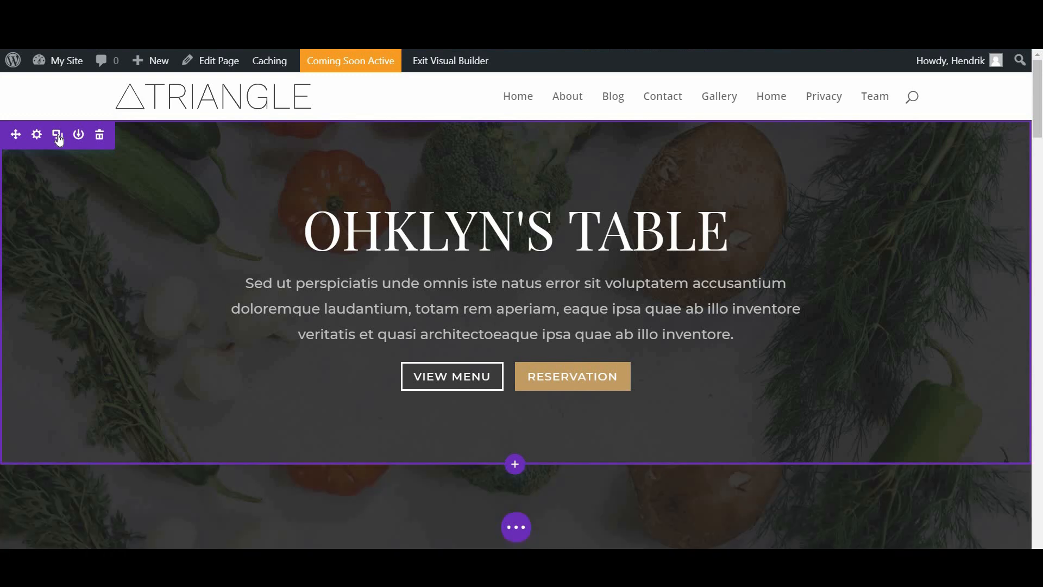
{"action": "scroll", "coordinate": [125, 304], "scroll_direction": "down", "scroll_amount": 2}
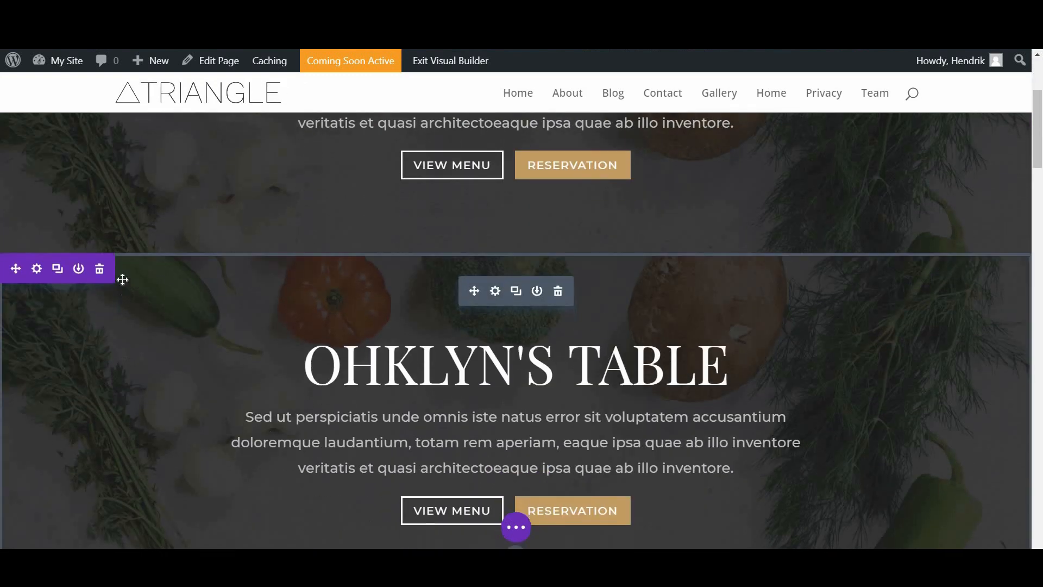
{"action": "scroll", "coordinate": [100, 215], "scroll_direction": "down", "scroll_amount": 1}
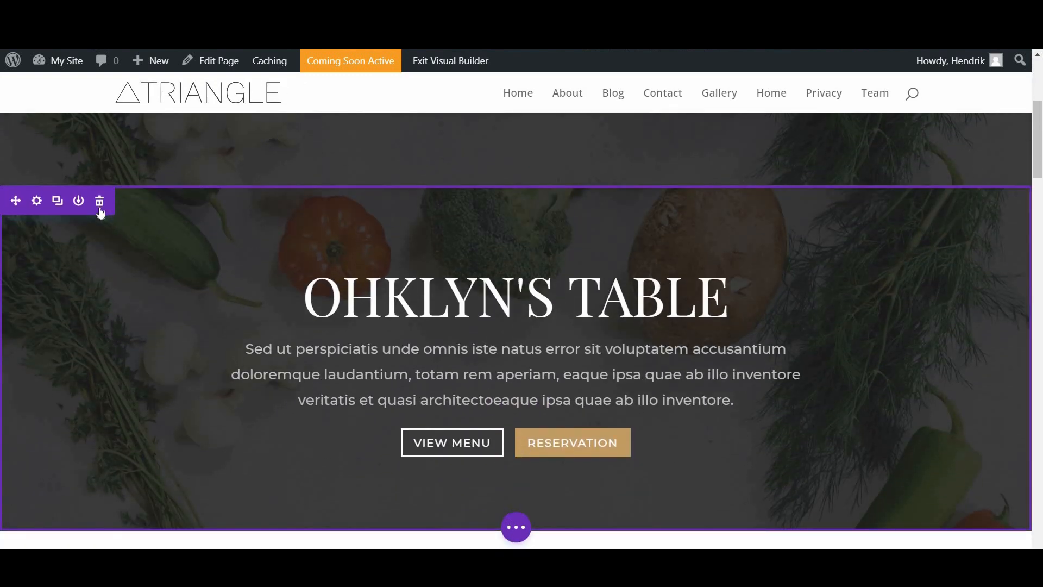
{"action": "scroll", "coordinate": [132, 286], "scroll_direction": "down", "scroll_amount": 6}
{"action": "scroll", "coordinate": [231, 345], "scroll_direction": "up", "scroll_amount": 5}
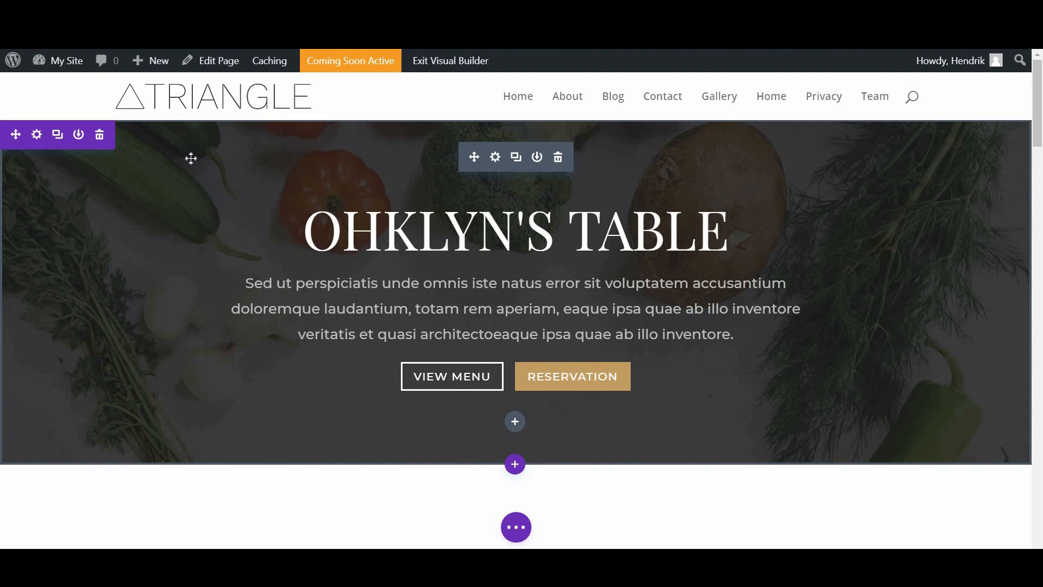
Step: Cancel the save-to-library option and open the OHKLYN'S TABLE header module's settings
{"action": "left_click", "coordinate": [78, 134]}
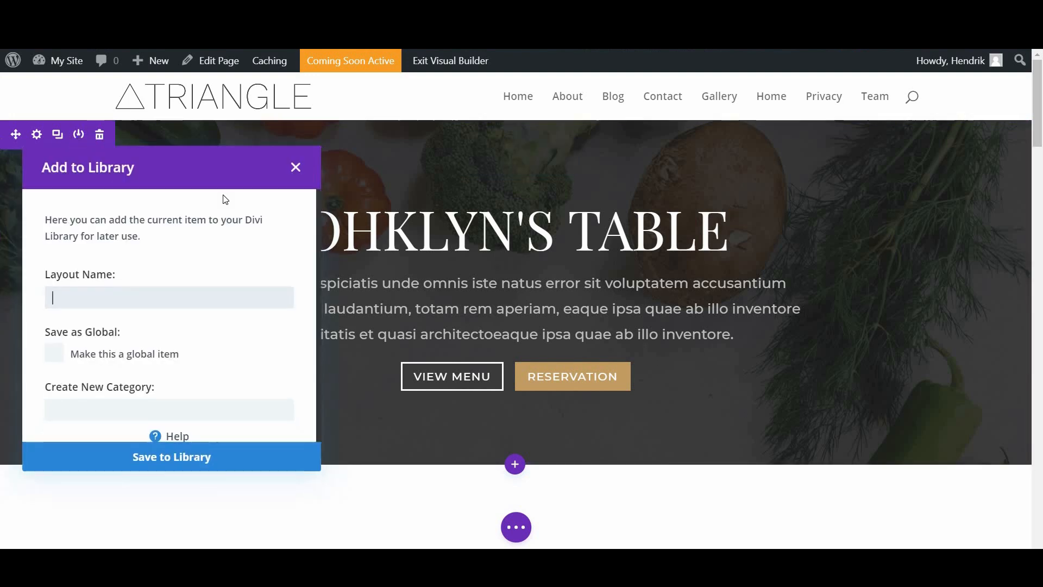
{"action": "left_click", "coordinate": [296, 166]}
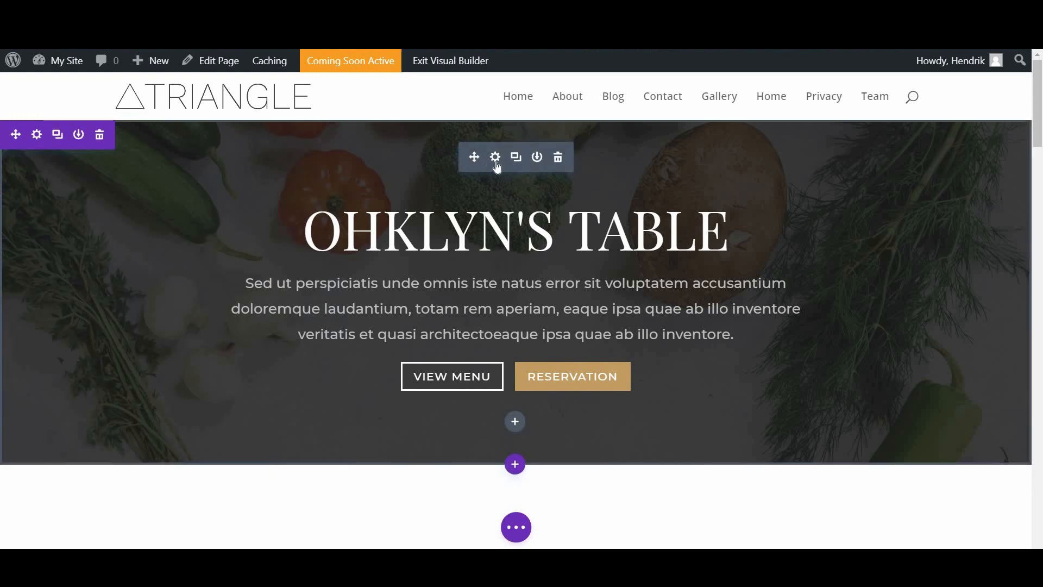
{"action": "left_click", "coordinate": [495, 157]}
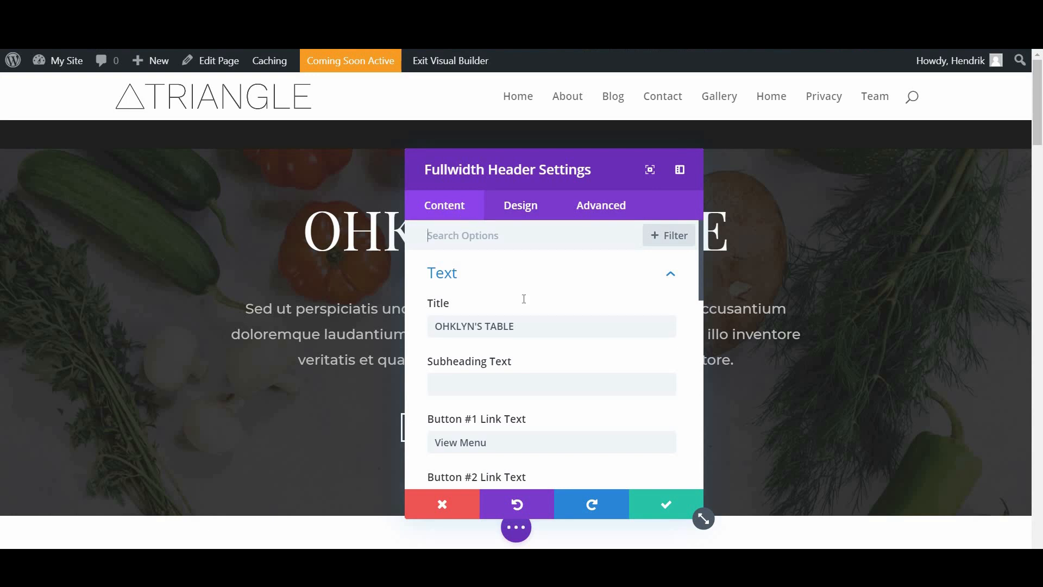
Step: Look through the Fullwidth Header's Design options
{"action": "scroll", "coordinate": [549, 326], "scroll_direction": "down", "scroll_amount": 2}
{"action": "scroll", "coordinate": [542, 342], "scroll_direction": "up", "scroll_amount": 2}
{"action": "scroll", "coordinate": [560, 340], "scroll_direction": "down", "scroll_amount": 10}
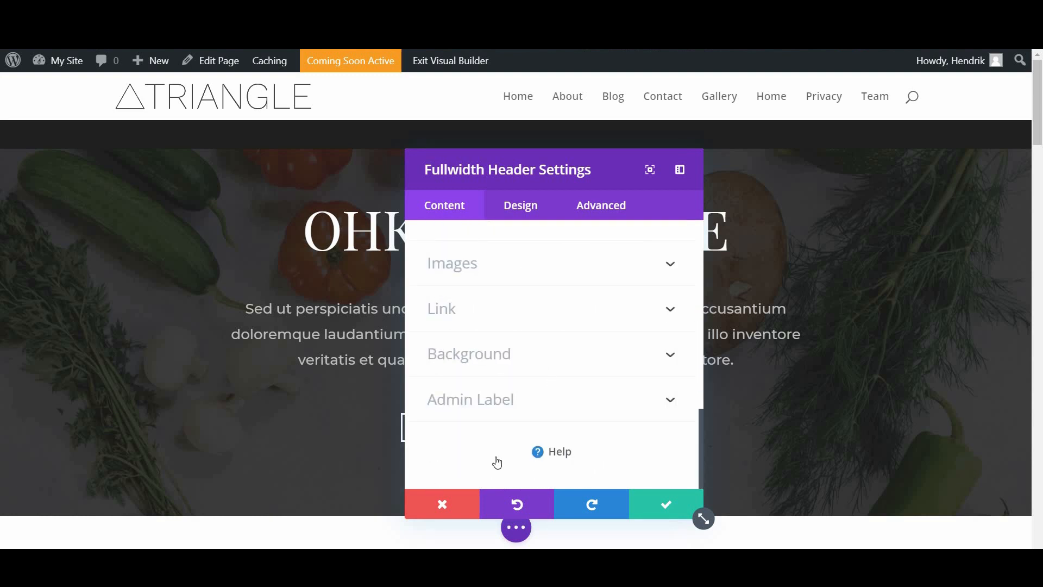
{"action": "scroll", "coordinate": [497, 463], "scroll_direction": "up", "scroll_amount": 6}
{"action": "scroll", "coordinate": [524, 414], "scroll_direction": "up", "scroll_amount": 6}
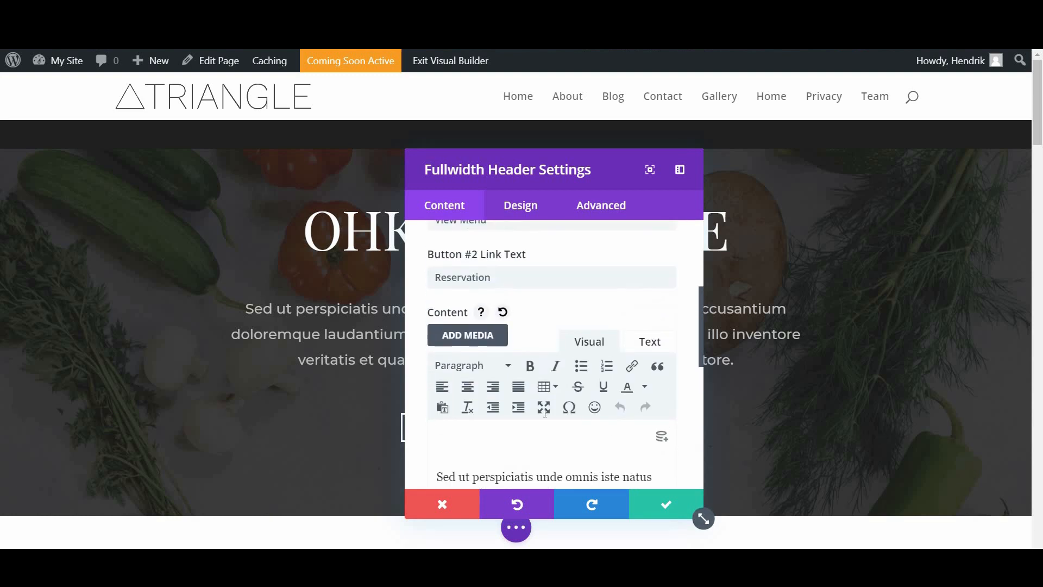
{"action": "scroll", "coordinate": [610, 338], "scroll_direction": "down", "scroll_amount": 4}
{"action": "scroll", "coordinate": [597, 353], "scroll_direction": "up", "scroll_amount": 8}
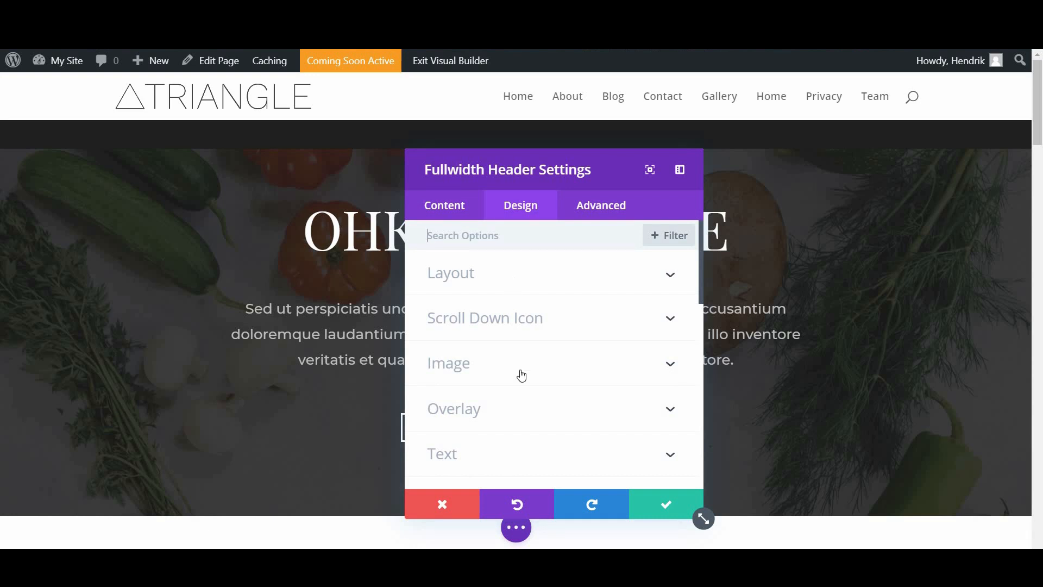
{"action": "scroll", "coordinate": [462, 391], "scroll_direction": "down", "scroll_amount": 2}
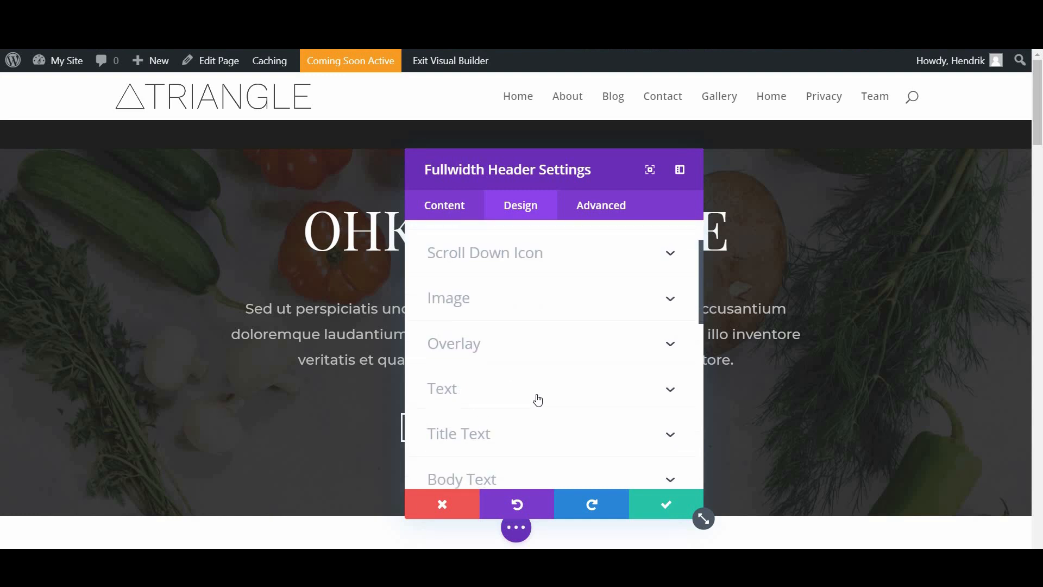
{"action": "scroll", "coordinate": [538, 399], "scroll_direction": "up", "scroll_amount": 2}
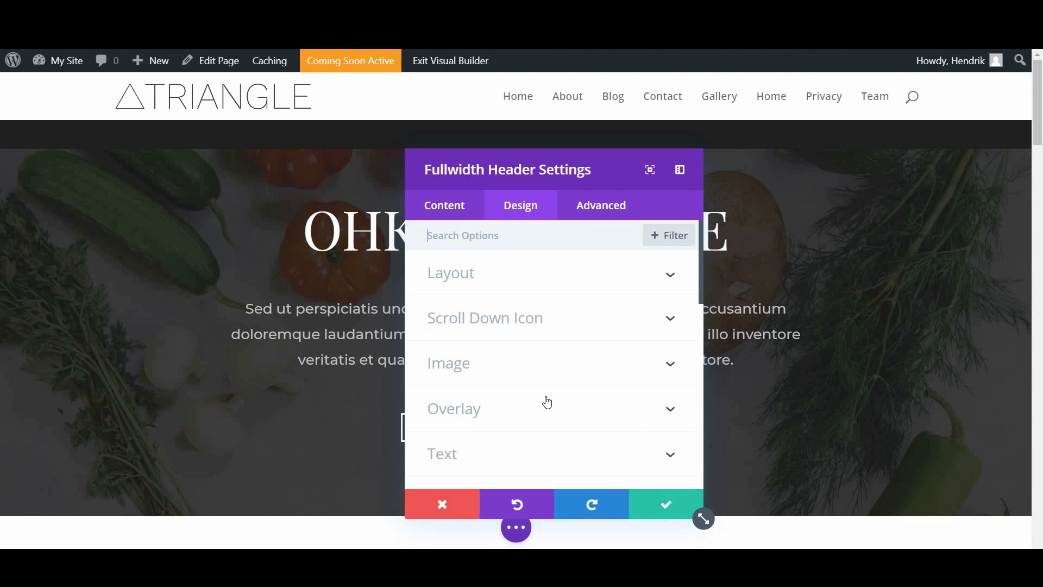
{"action": "scroll", "coordinate": [543, 402], "scroll_direction": "down", "scroll_amount": 6}
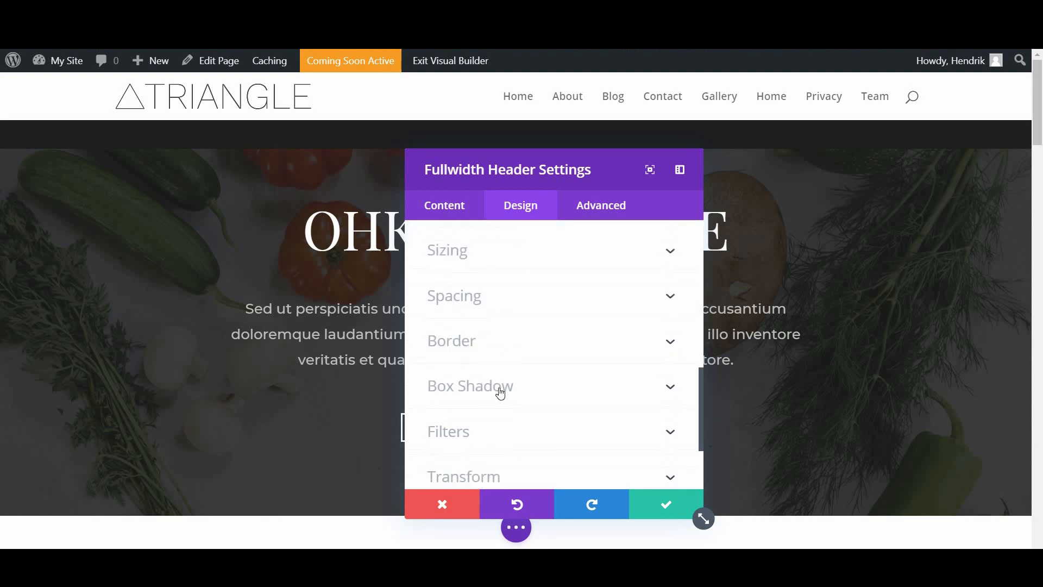
{"action": "scroll", "coordinate": [490, 390], "scroll_direction": "down", "scroll_amount": 2}
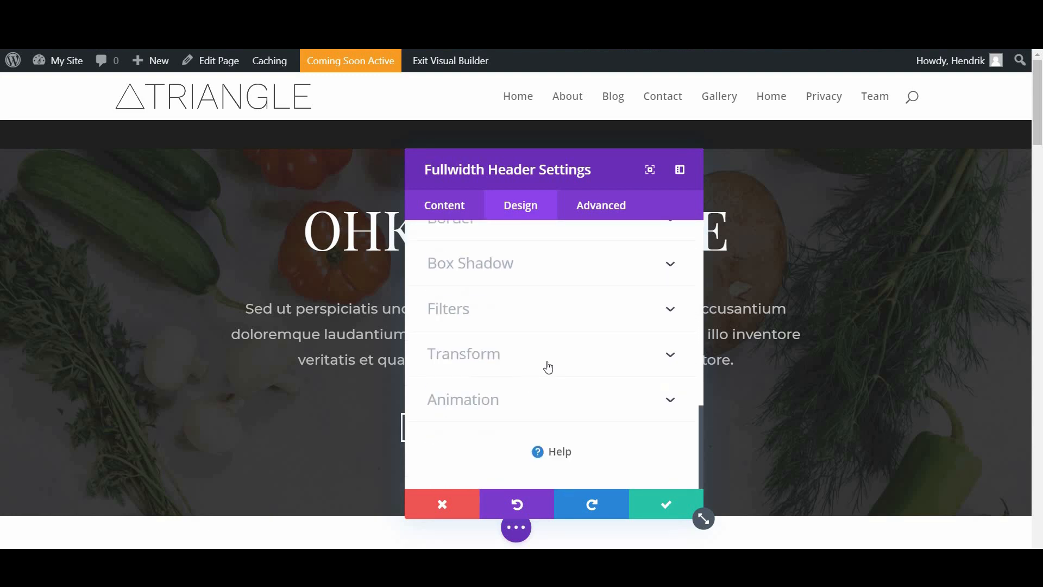
{"action": "scroll", "coordinate": [601, 345], "scroll_direction": "up", "scroll_amount": 8}
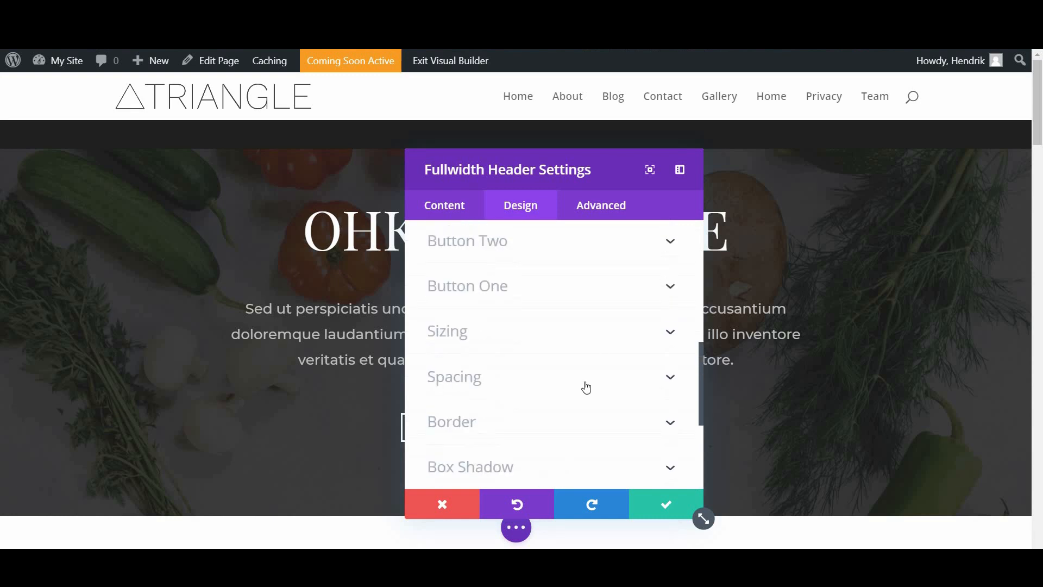
Step: Review the Advanced options, close the header settings, and select the OHKLYN'S TABLE title inline
{"action": "left_click", "coordinate": [575, 218]}
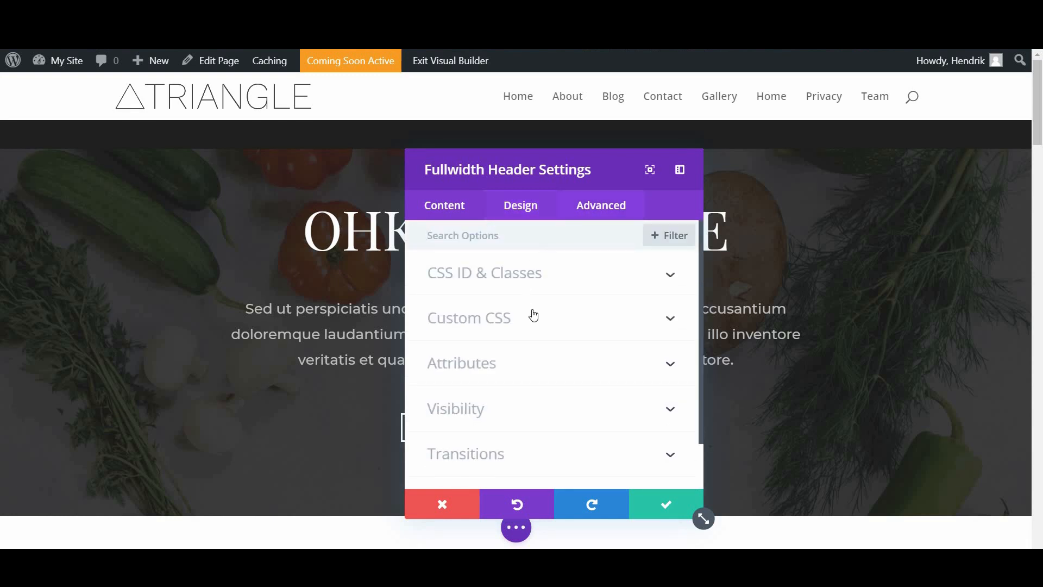
{"action": "scroll", "coordinate": [534, 314], "scroll_direction": "down", "scroll_amount": 1}
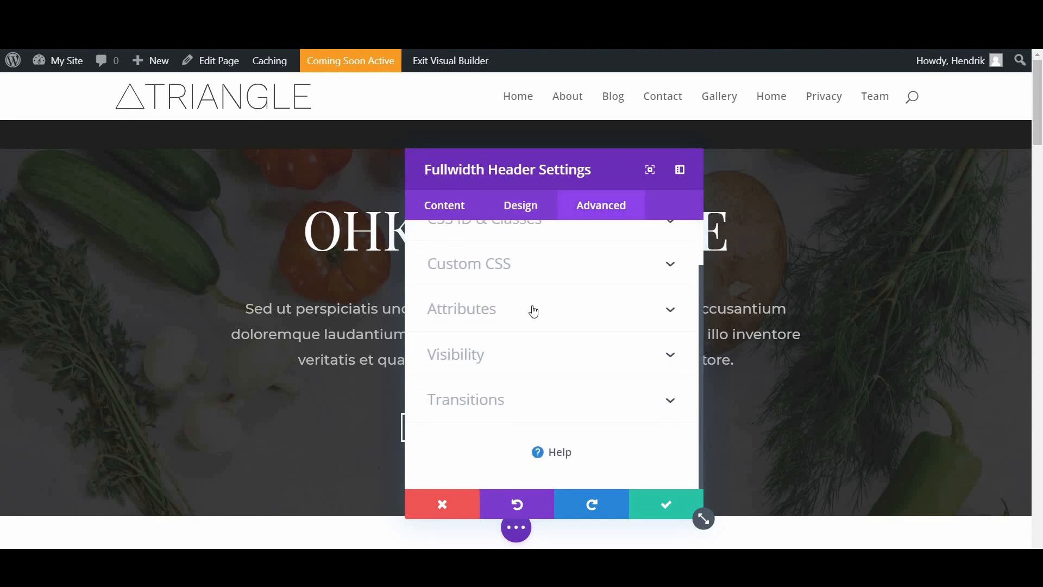
{"action": "scroll", "coordinate": [550, 306], "scroll_direction": "up", "scroll_amount": 1}
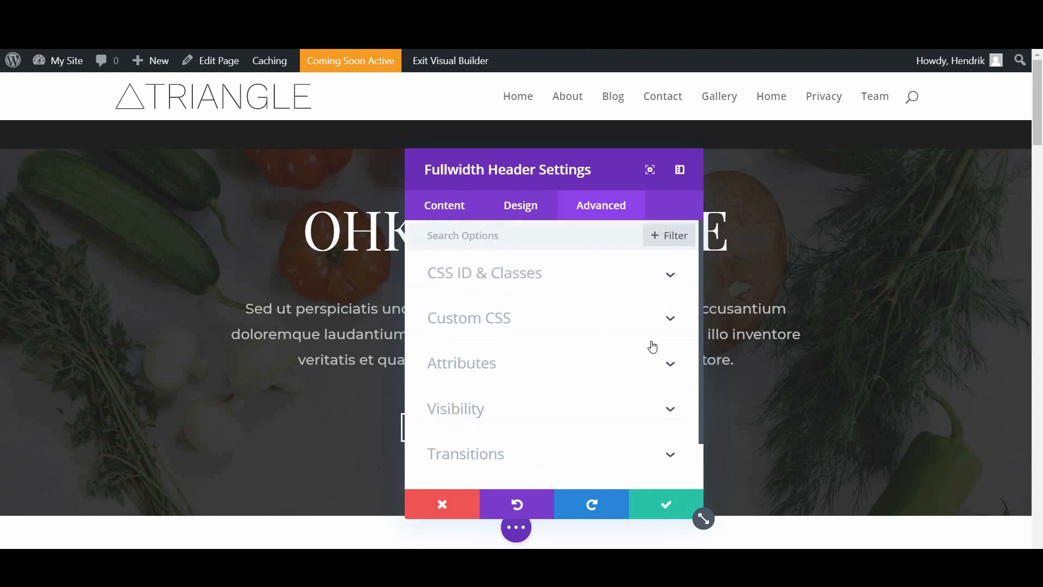
{"action": "scroll", "coordinate": [601, 388], "scroll_direction": "down", "scroll_amount": 1}
{"action": "scroll", "coordinate": [601, 388], "scroll_direction": "up", "scroll_amount": 1}
{"action": "left_click", "coordinate": [647, 504]}
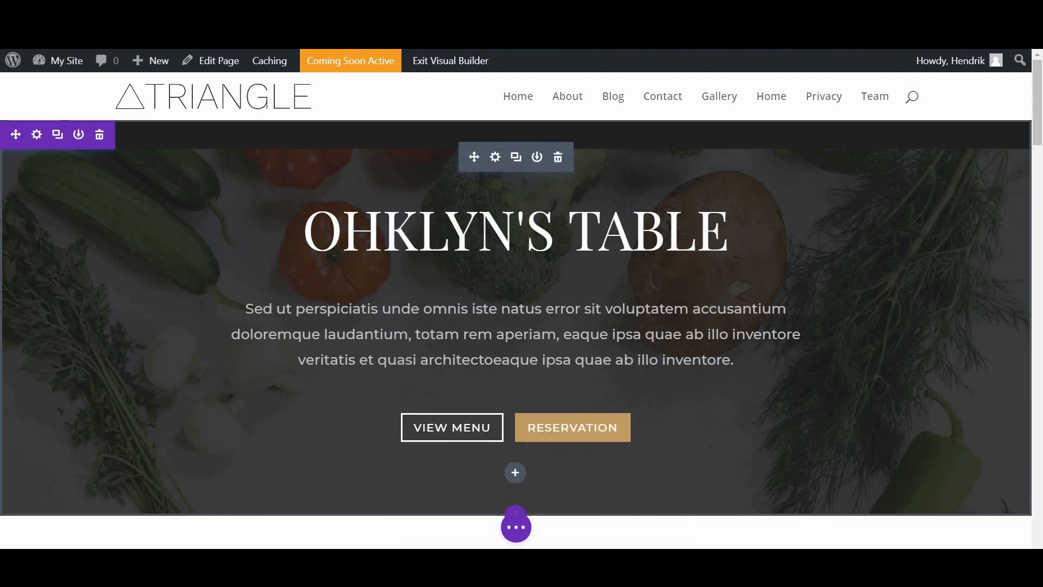
{"action": "left_click", "coordinate": [445, 228]}
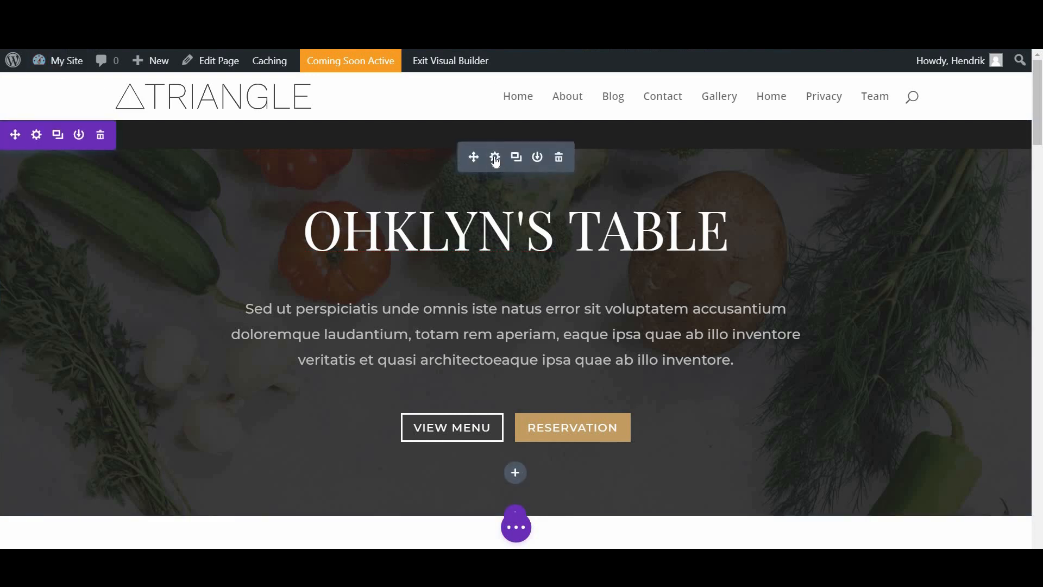
Step: Raise the OHKLYN'S TABLE header's Title Text size from 72px to 80px
{"action": "left_click", "coordinate": [493, 156]}
{"action": "left_click", "coordinate": [532, 206]}
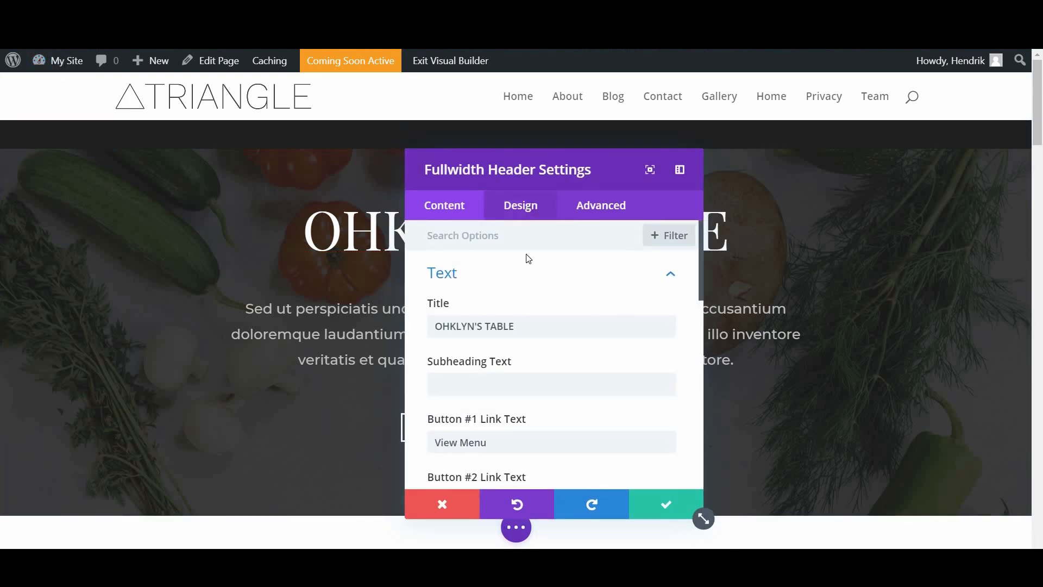
{"action": "scroll", "coordinate": [509, 311], "scroll_direction": "down", "scroll_amount": 3}
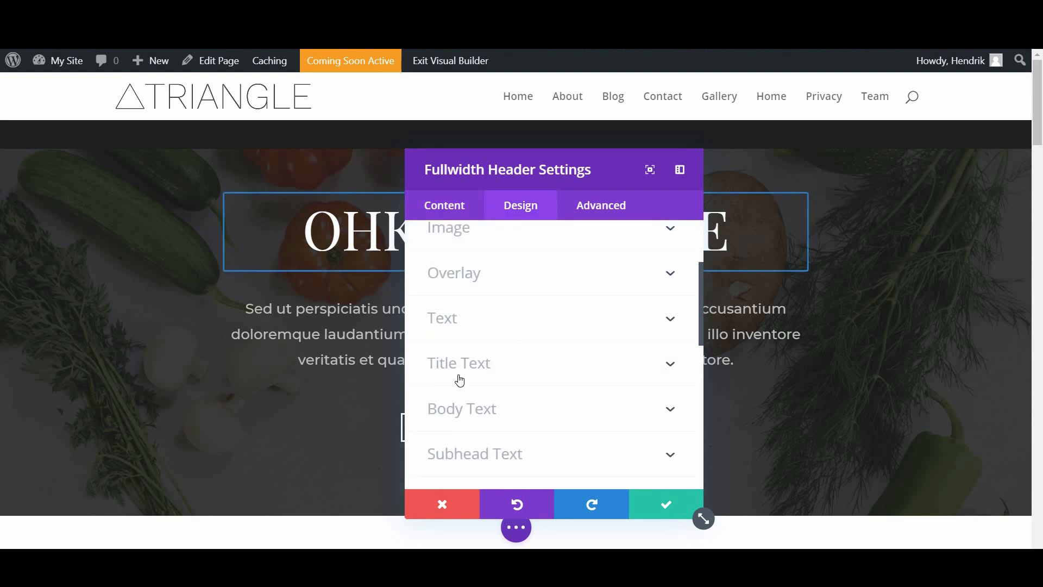
{"action": "left_click", "coordinate": [491, 361]}
{"action": "left_click_drag", "start_coordinate": [585, 171], "coordinate": [881, 137]}
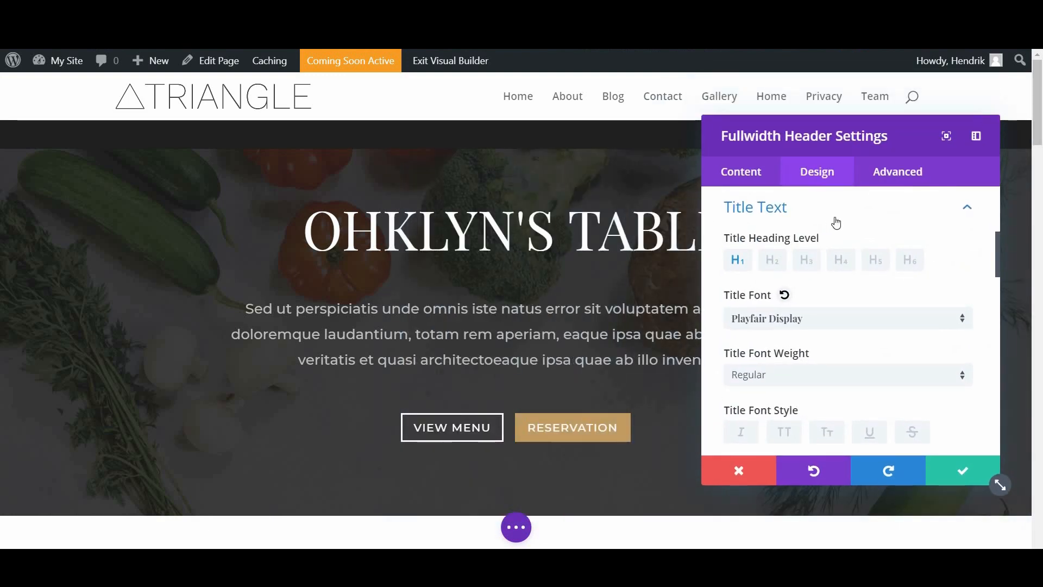
{"action": "scroll", "coordinate": [803, 295], "scroll_direction": "up", "scroll_amount": 2}
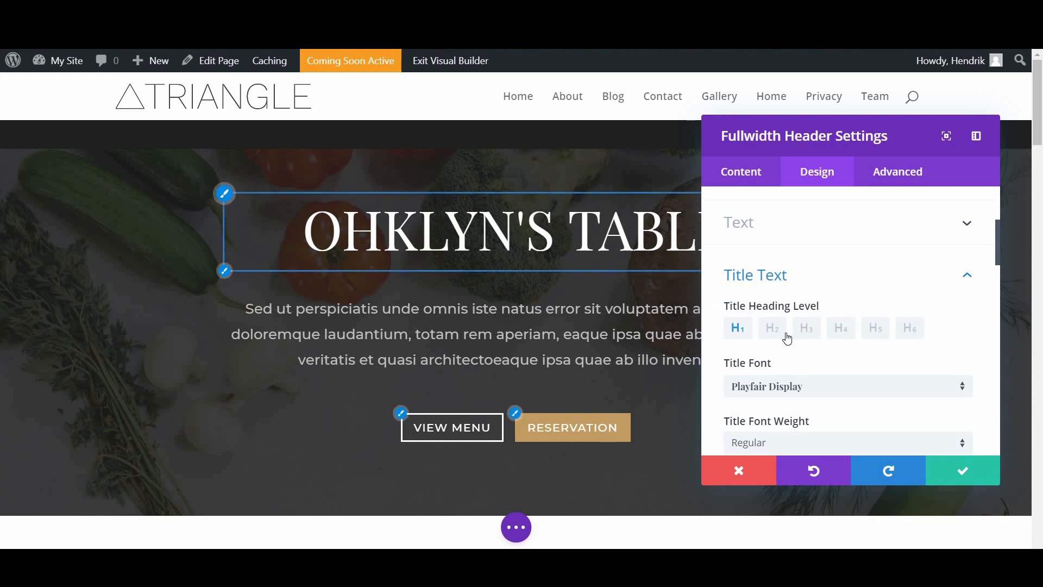
{"action": "scroll", "coordinate": [797, 295], "scroll_direction": "down", "scroll_amount": 1}
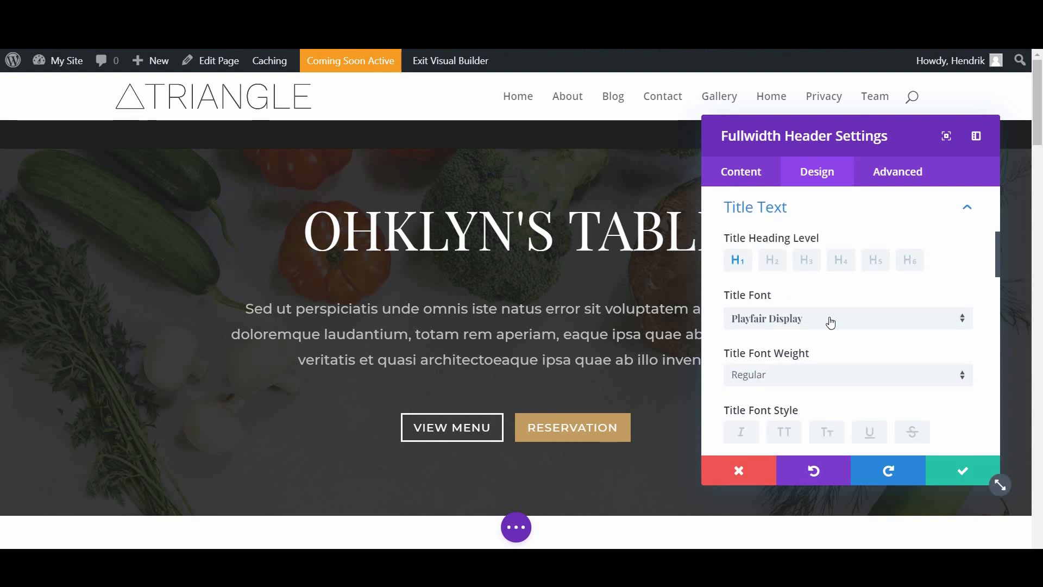
{"action": "scroll", "coordinate": [831, 323], "scroll_direction": "down", "scroll_amount": 4}
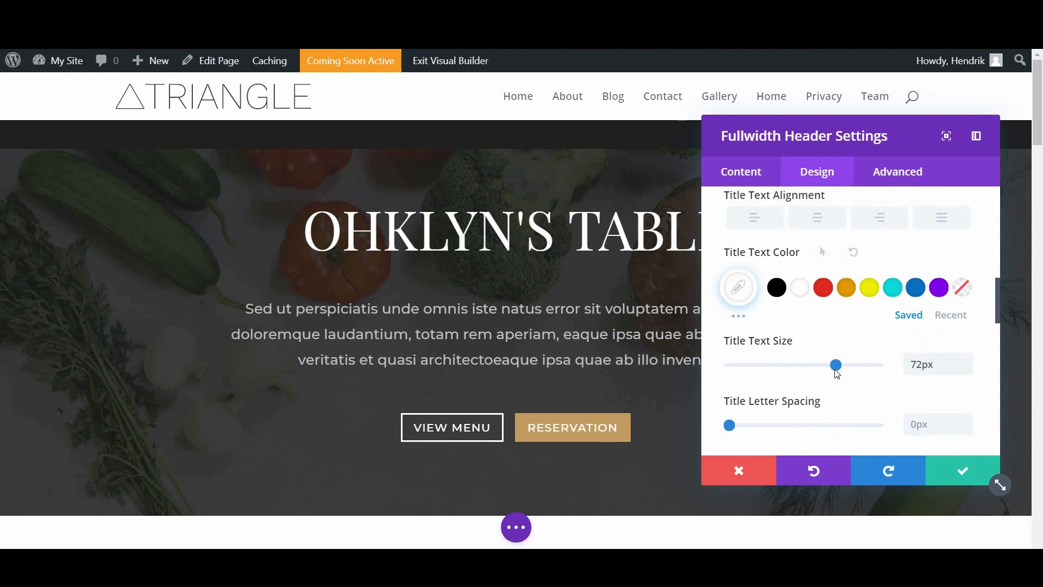
{"action": "left_click_drag", "start_coordinate": [840, 375], "coordinate": [849, 379]}
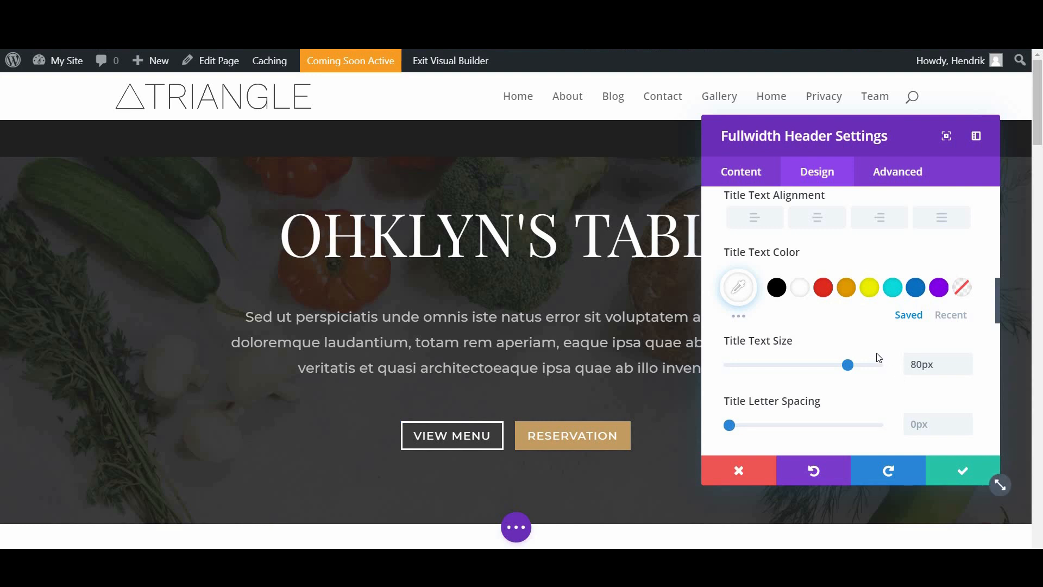
{"action": "scroll", "coordinate": [879, 357], "scroll_direction": "down", "scroll_amount": 10}
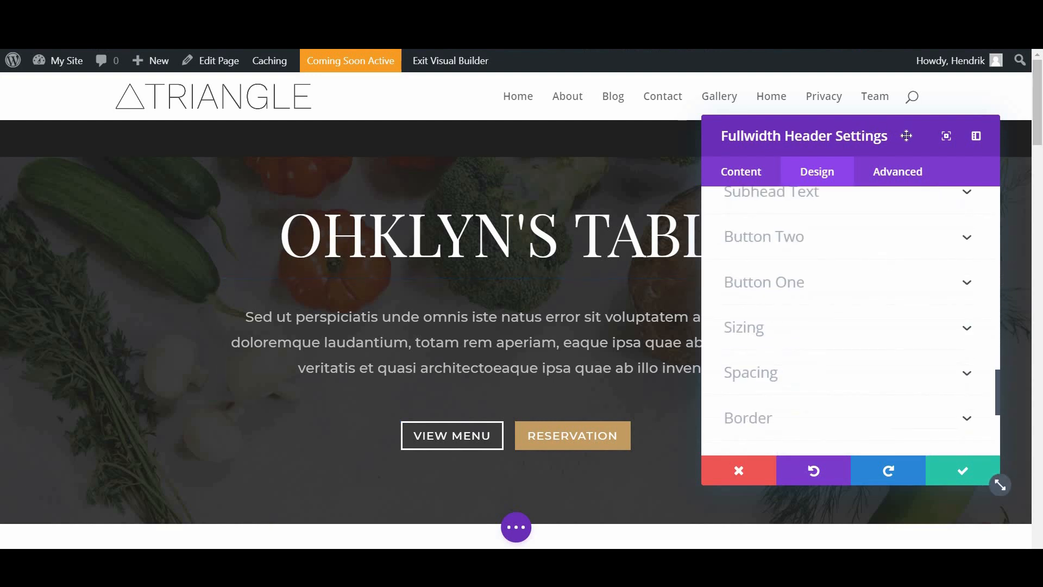
{"action": "left_click_drag", "start_coordinate": [865, 132], "coordinate": [907, 136]}
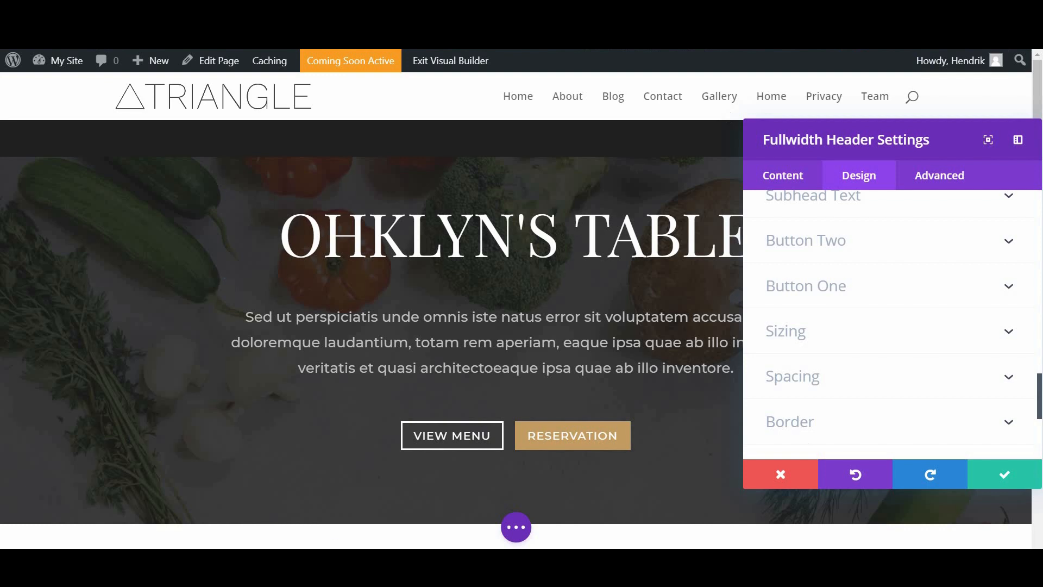
{"action": "scroll", "coordinate": [837, 247], "scroll_direction": "down", "scroll_amount": 3}
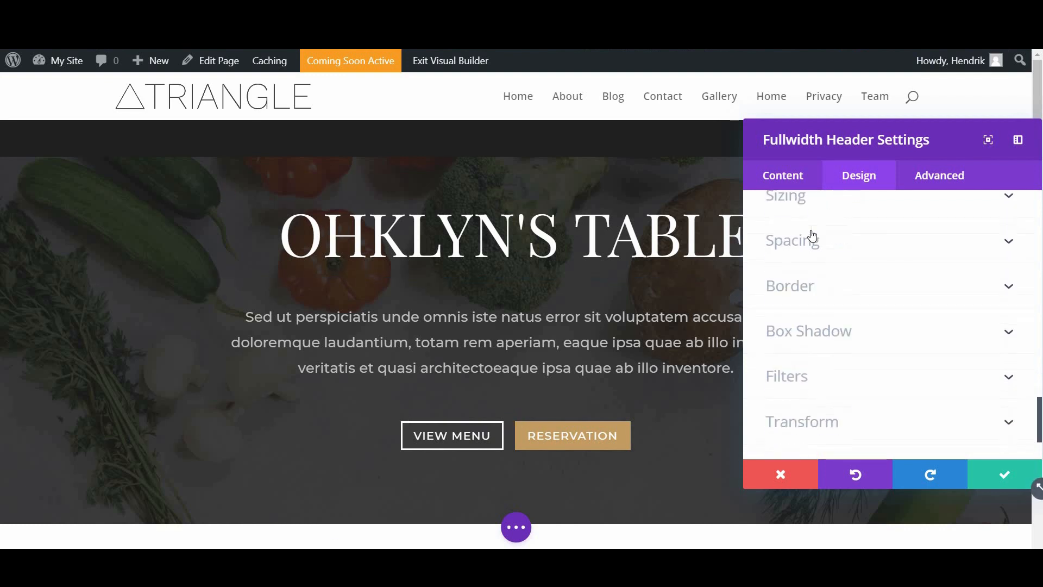
Step: Set the header's custom top and bottom padding to 10vw and save
{"action": "left_click", "coordinate": [810, 244]}
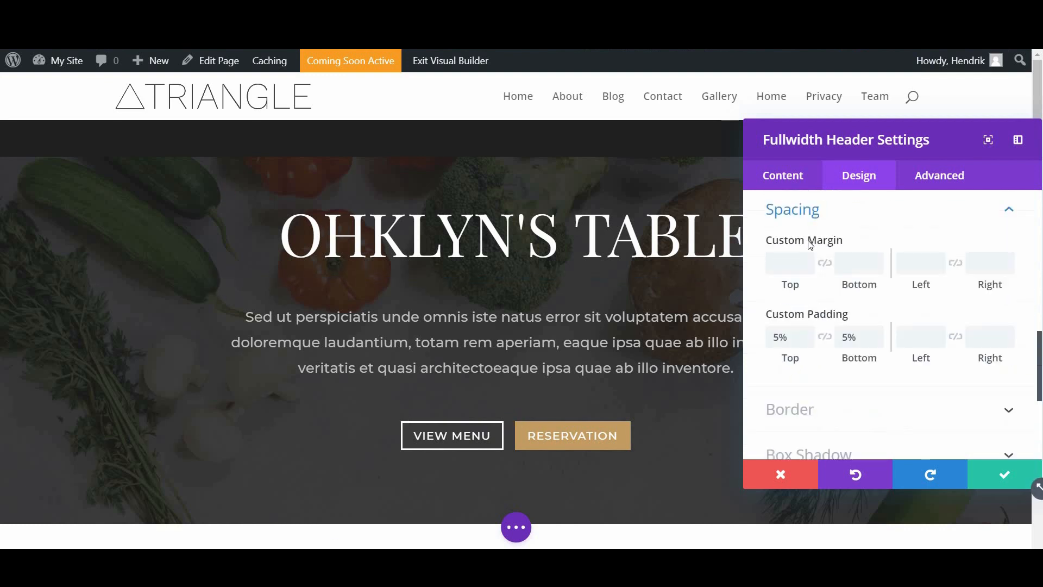
{"action": "scroll", "coordinate": [810, 244], "scroll_direction": "down", "scroll_amount": 1}
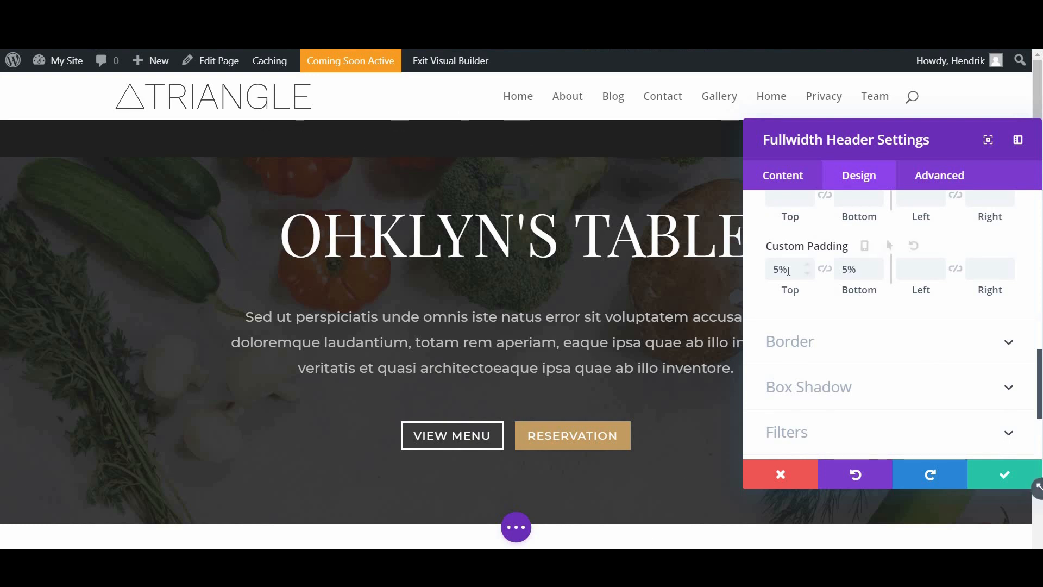
{"action": "double_click", "coordinate": [767, 274]}
{"action": "type", "text": "10vw"}
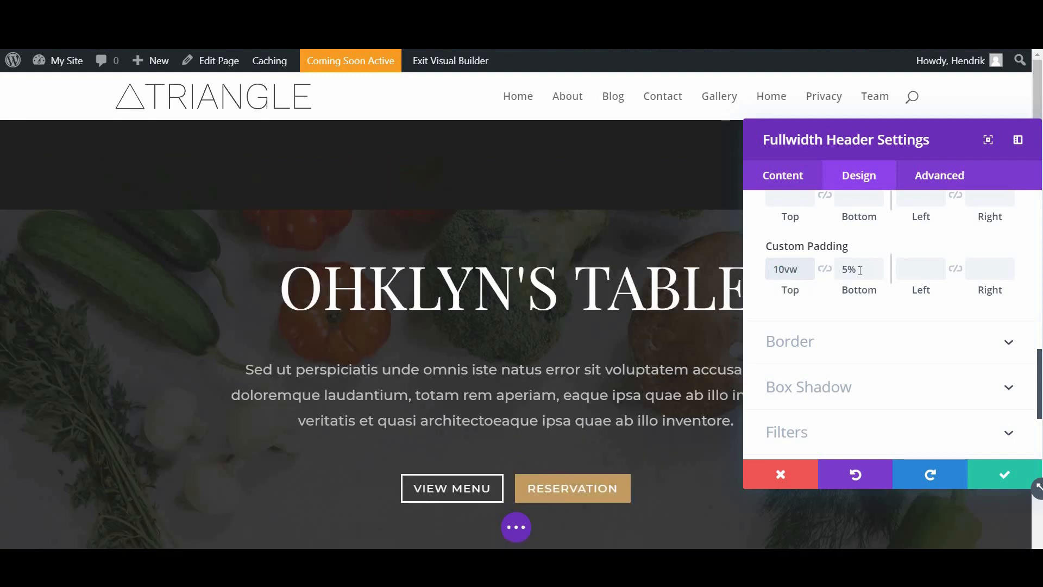
{"action": "left_click", "coordinate": [858, 270]}
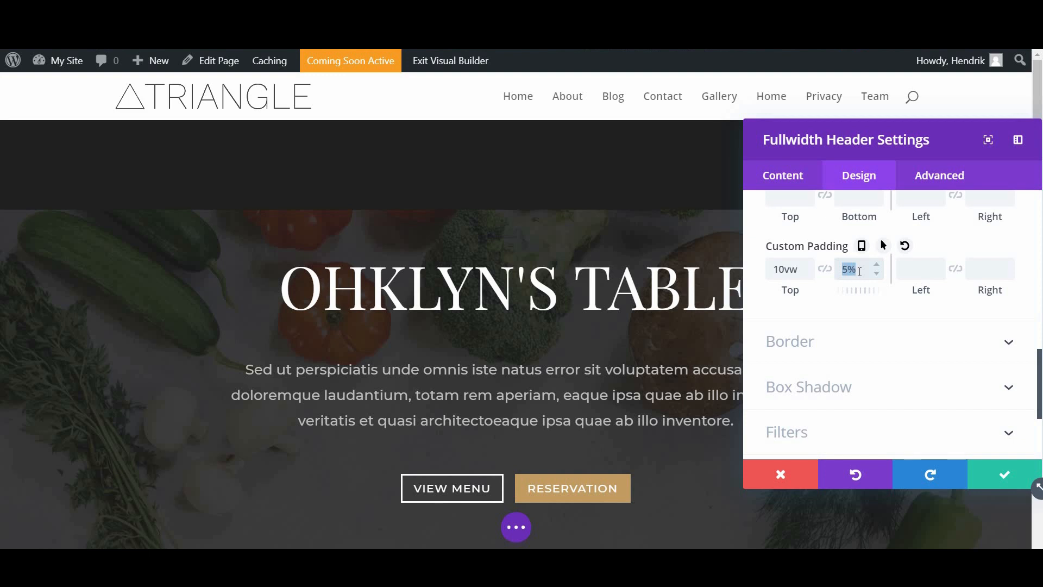
{"action": "type", "text": "10v"}
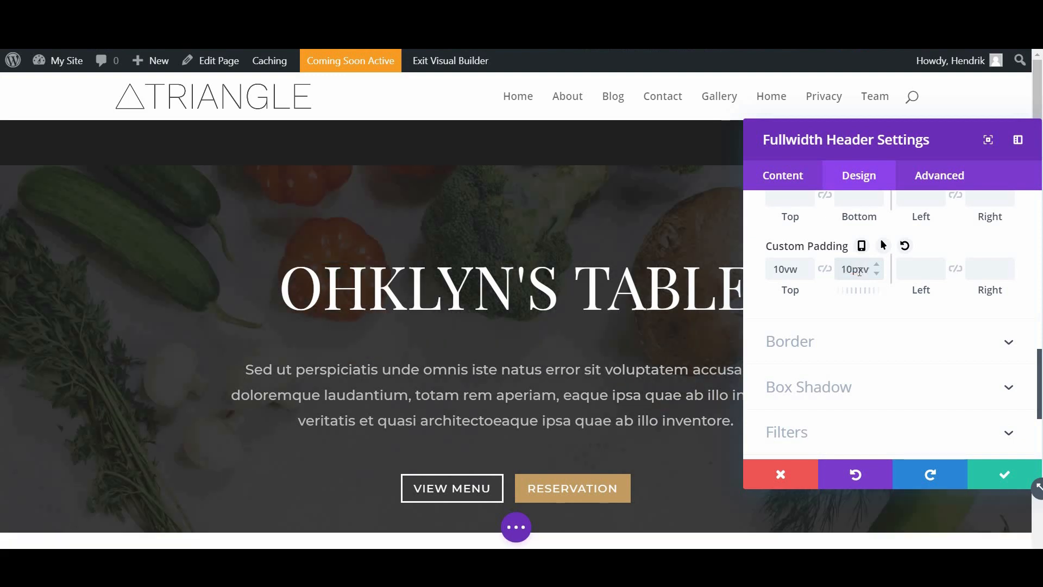
{"action": "type", "text": "w"}
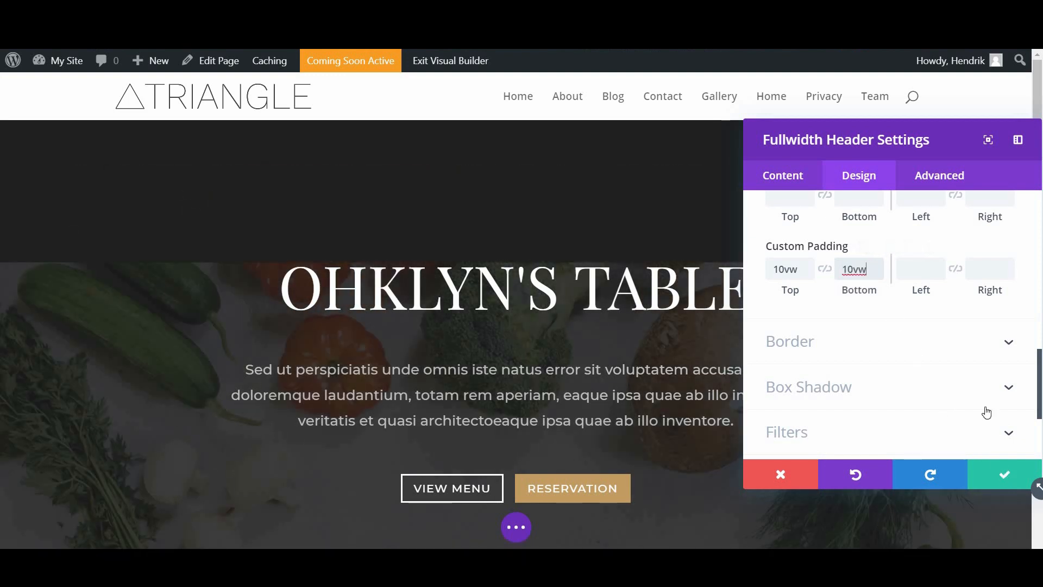
{"action": "left_click_drag", "start_coordinate": [926, 133], "coordinate": [757, 87]}
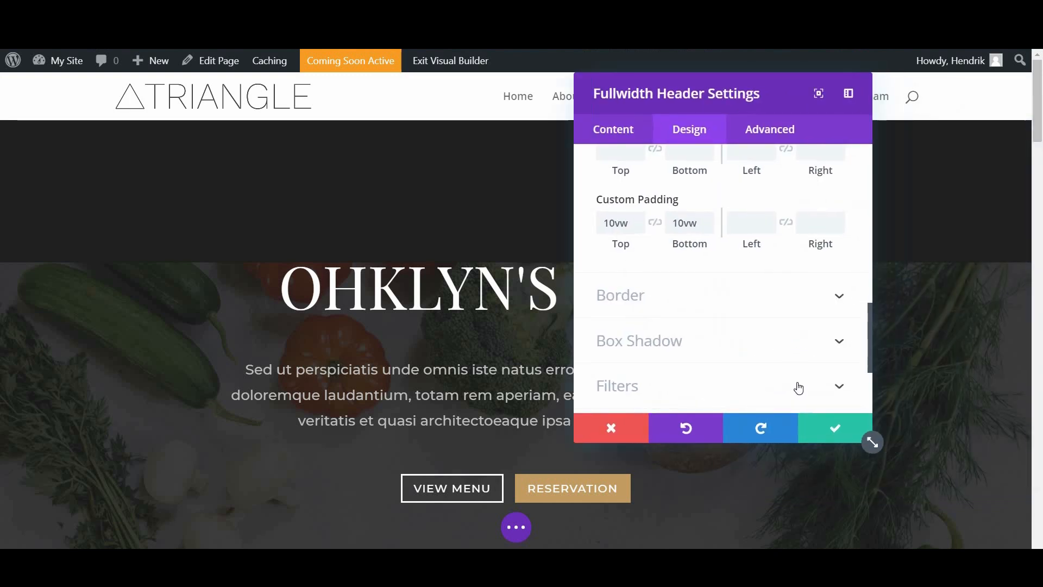
{"action": "scroll", "coordinate": [808, 395], "scroll_direction": "down", "scroll_amount": 3}
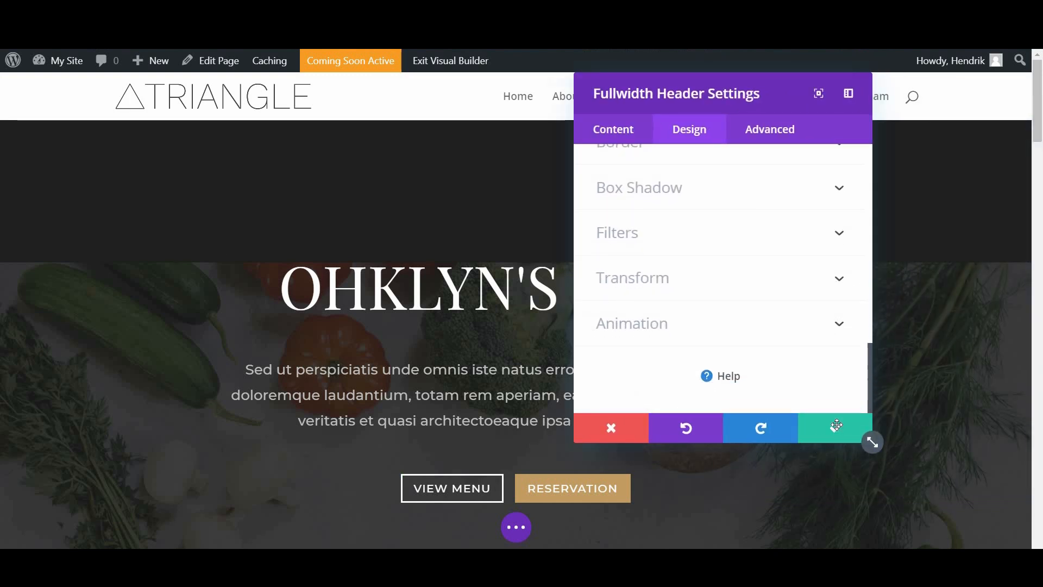
{"action": "left_click", "coordinate": [837, 425]}
Step: Scroll down from the hero to the 'Welcome To Royal' Our Story row
{"action": "scroll", "coordinate": [836, 424], "scroll_direction": "down", "scroll_amount": 5}
{"action": "scroll", "coordinate": [771, 223], "scroll_direction": "up", "scroll_amount": 5}
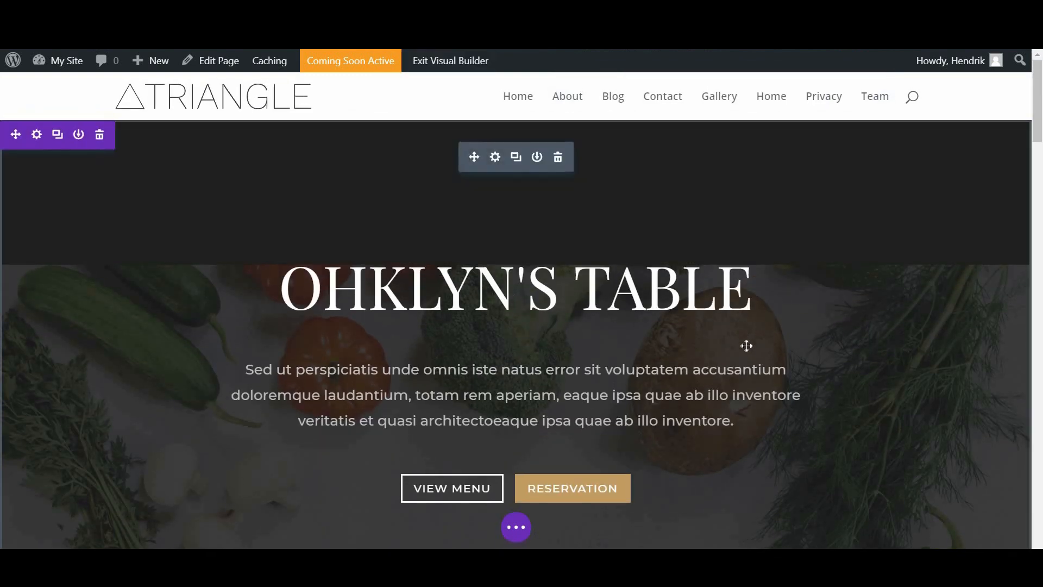
{"action": "scroll", "coordinate": [746, 345], "scroll_direction": "down", "scroll_amount": 5}
{"action": "scroll", "coordinate": [746, 345], "scroll_direction": "up", "scroll_amount": 5}
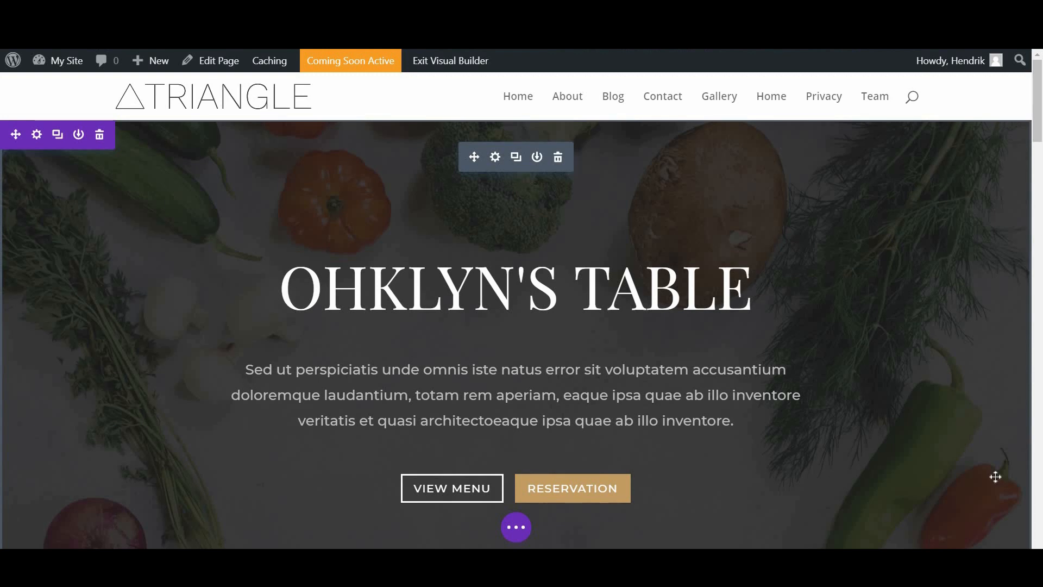
{"action": "scroll", "coordinate": [892, 236], "scroll_direction": "down", "scroll_amount": 3}
{"action": "scroll", "coordinate": [892, 235], "scroll_direction": "up", "scroll_amount": 3}
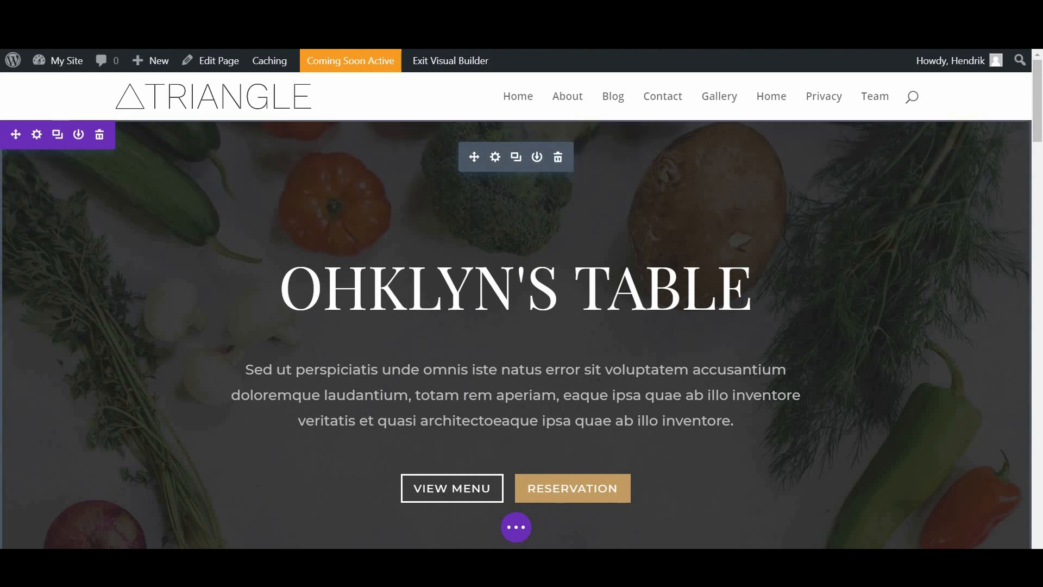
{"action": "scroll", "coordinate": [683, 280], "scroll_direction": "down", "scroll_amount": 10}
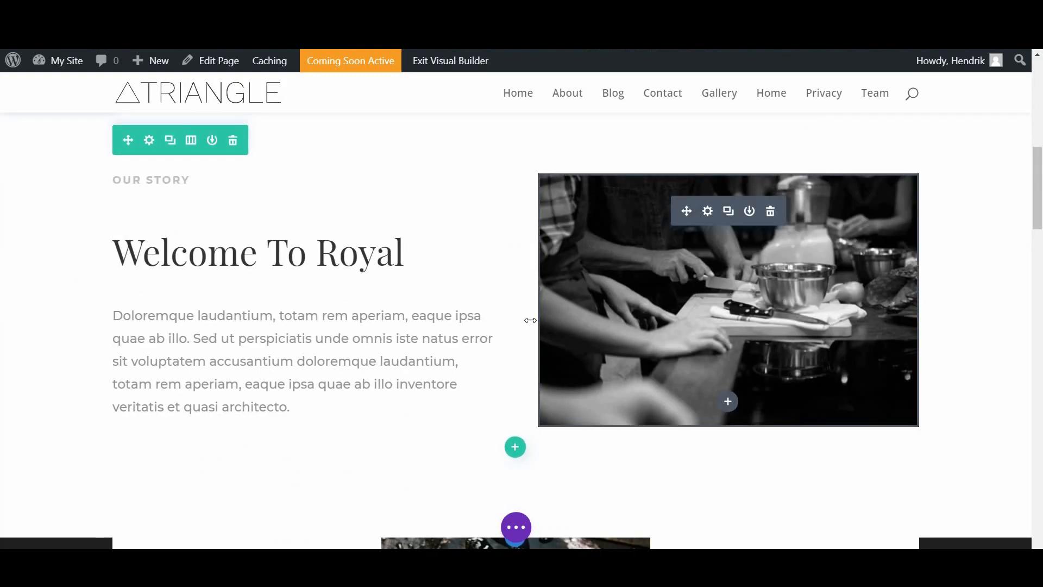
{"action": "scroll", "coordinate": [230, 315], "scroll_direction": "up", "scroll_amount": 3}
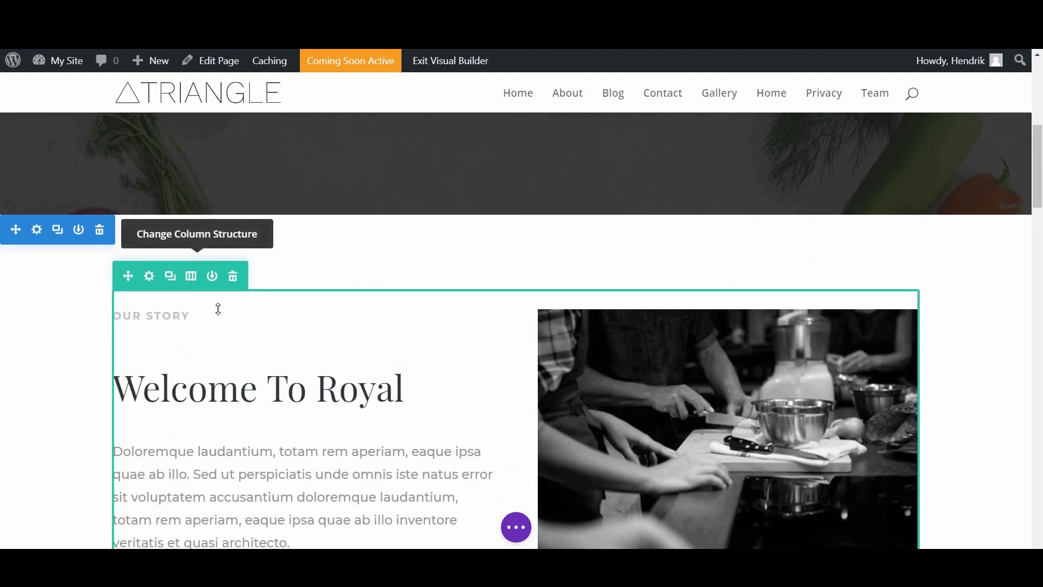
{"action": "scroll", "coordinate": [248, 333], "scroll_direction": "down", "scroll_amount": 4}
{"action": "scroll", "coordinate": [210, 433], "scroll_direction": "up", "scroll_amount": 5}
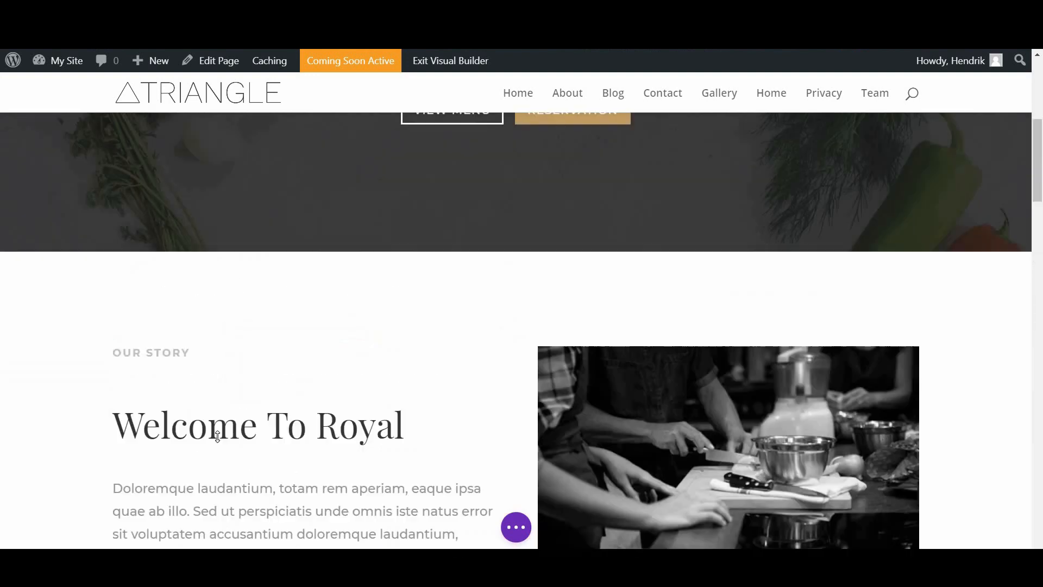
{"action": "scroll", "coordinate": [203, 226], "scroll_direction": "down", "scroll_amount": 2}
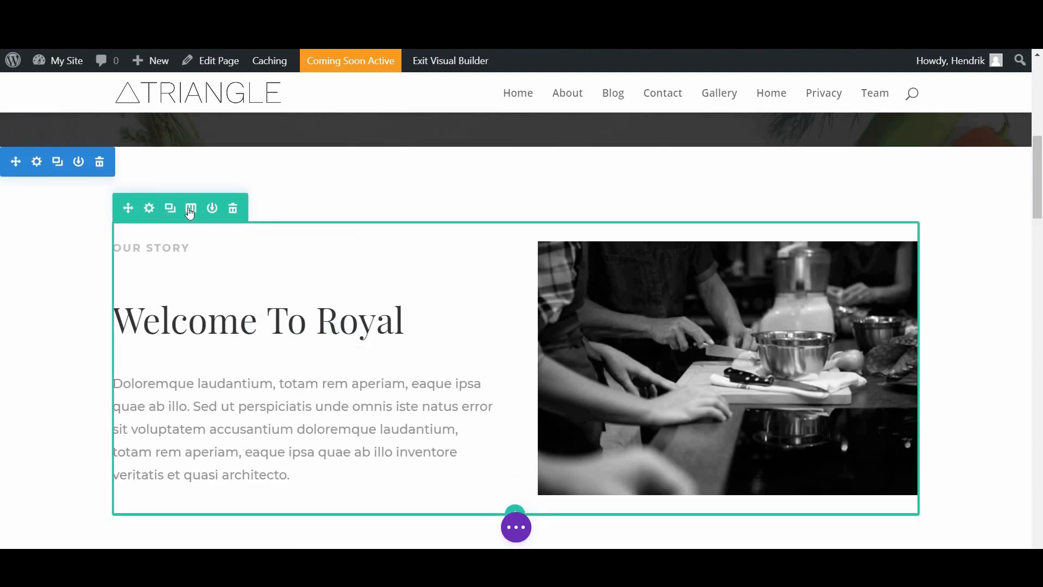
Step: Switch the Our Story row to three columns and browse the module list without adding one
{"action": "left_click", "coordinate": [190, 211]}
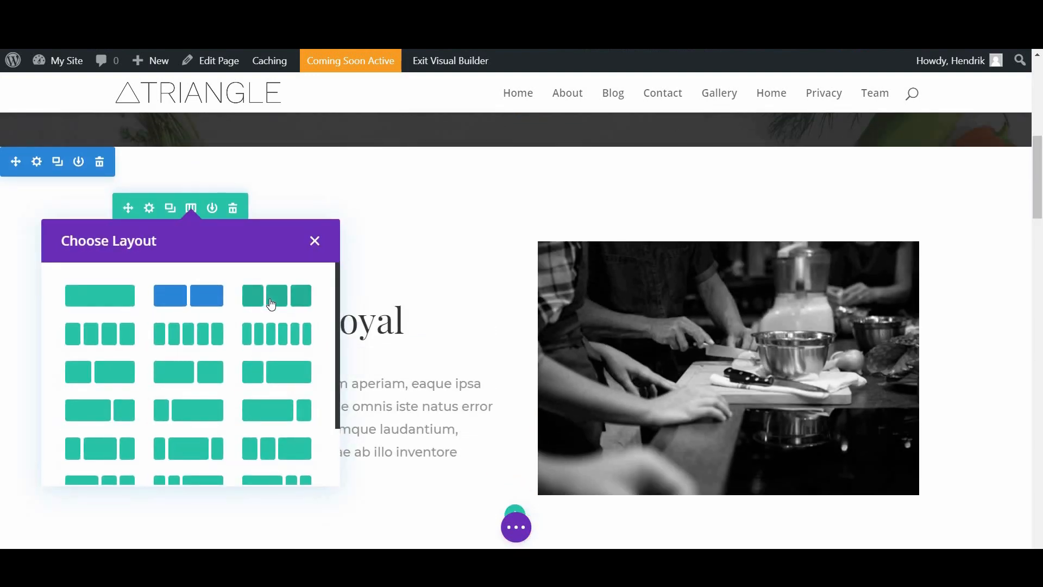
{"action": "left_click", "coordinate": [270, 298]}
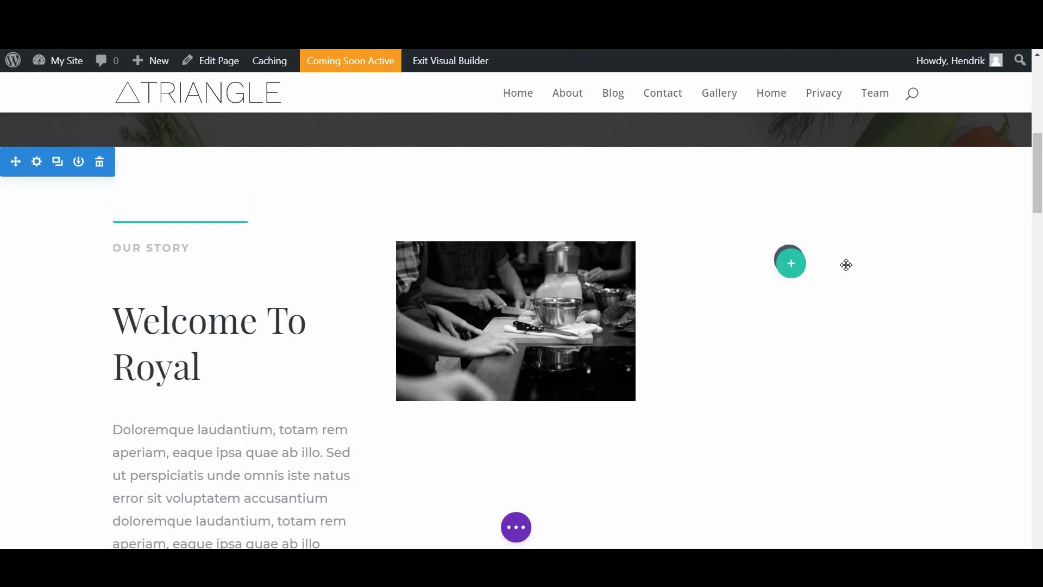
{"action": "left_click", "coordinate": [790, 261]}
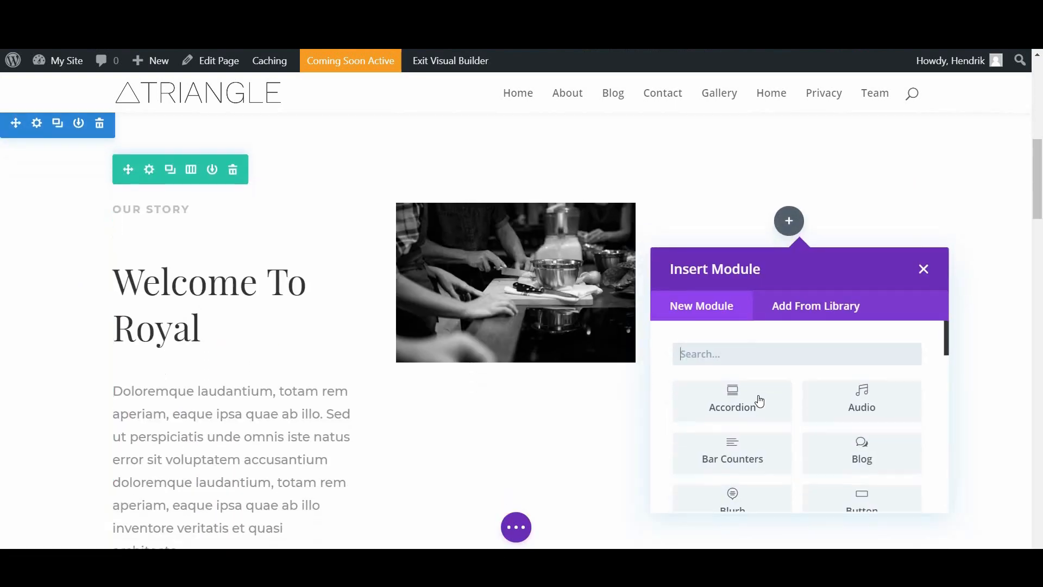
{"action": "scroll", "coordinate": [862, 367], "scroll_direction": "down", "scroll_amount": 2}
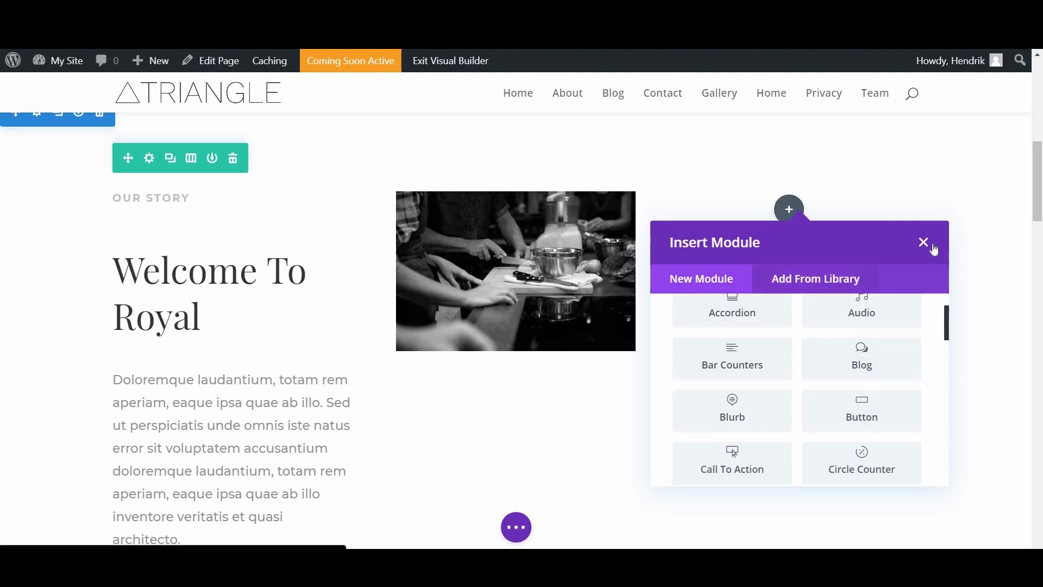
{"action": "left_click", "coordinate": [369, 185]}
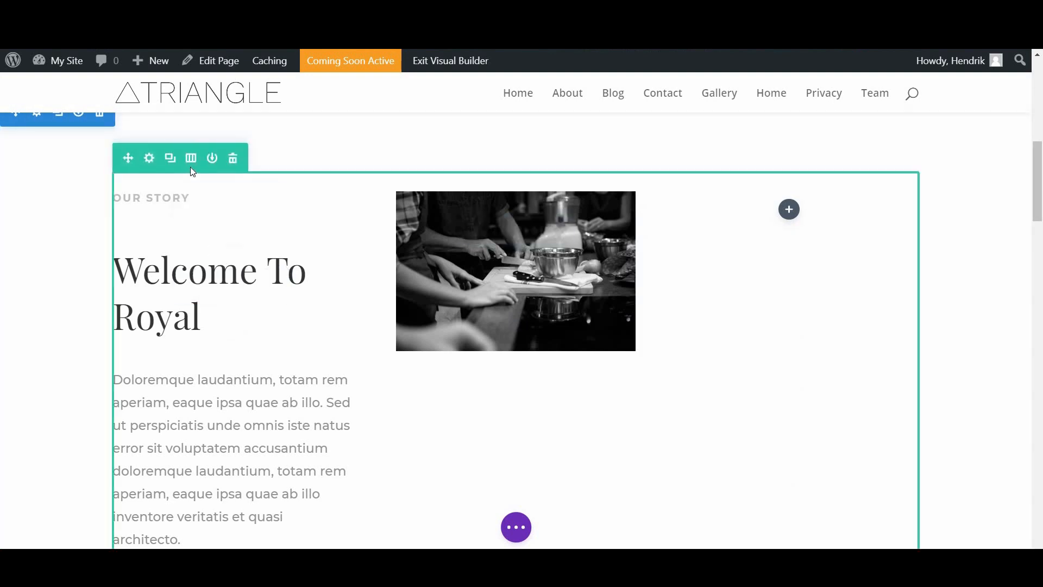
Step: Restore the Our Story row to two columns and scroll to the dish grid
{"action": "left_click", "coordinate": [191, 158]}
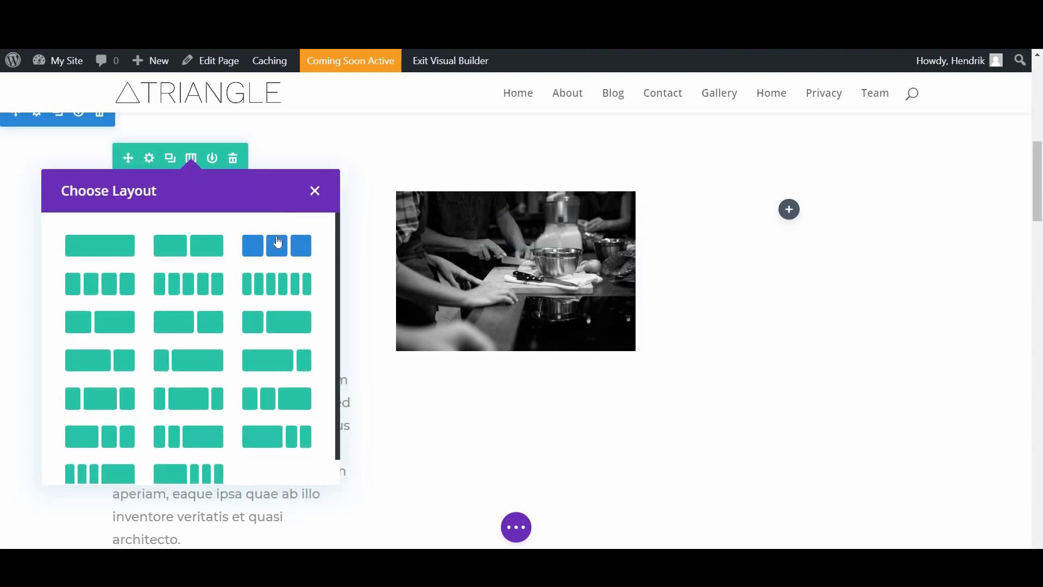
{"action": "left_click", "coordinate": [173, 244]}
{"action": "scroll", "coordinate": [728, 370], "scroll_direction": "down", "scroll_amount": 6}
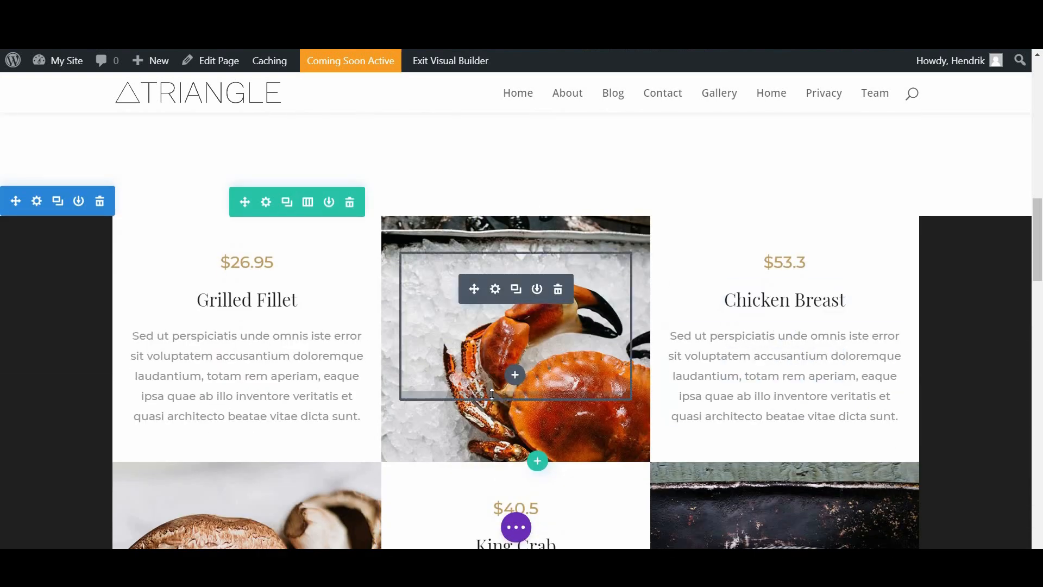
{"action": "scroll", "coordinate": [516, 408], "scroll_direction": "down", "scroll_amount": 4}
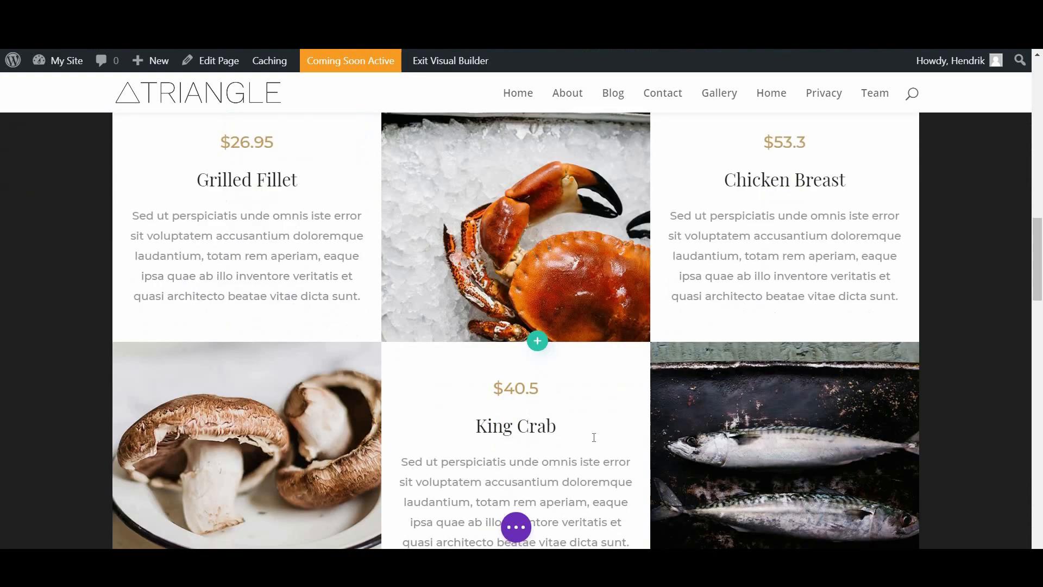
{"action": "scroll", "coordinate": [674, 479], "scroll_direction": "up", "scroll_amount": 5}
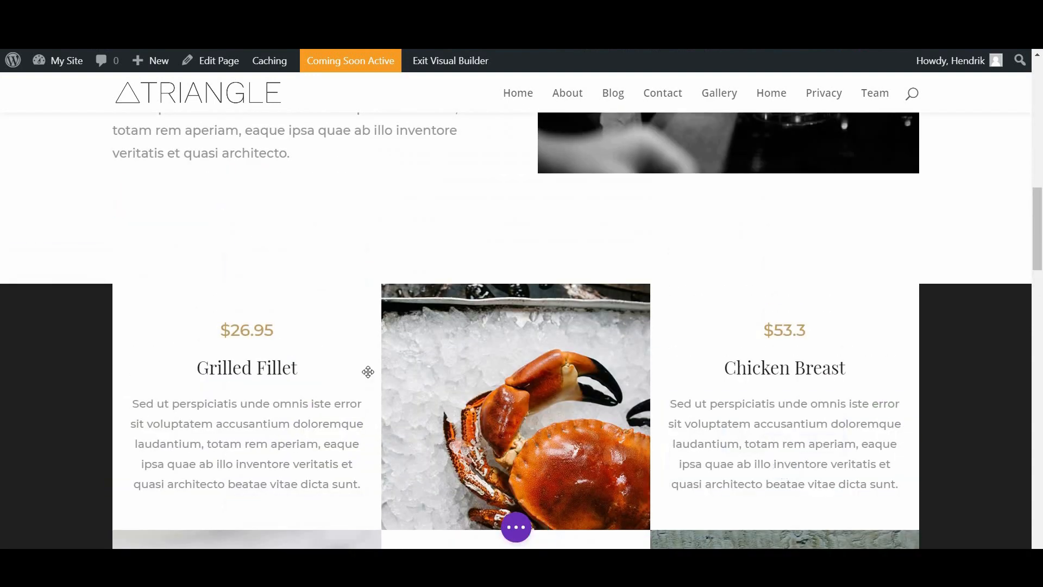
{"action": "scroll", "coordinate": [574, 406], "scroll_direction": "down", "scroll_amount": 4}
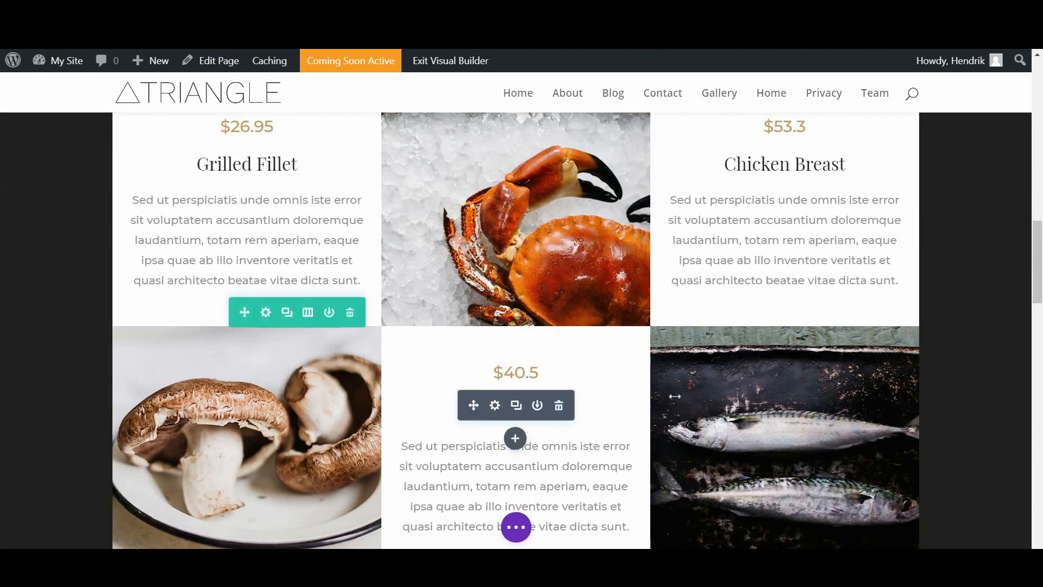
{"action": "scroll", "coordinate": [580, 338], "scroll_direction": "down", "scroll_amount": 1}
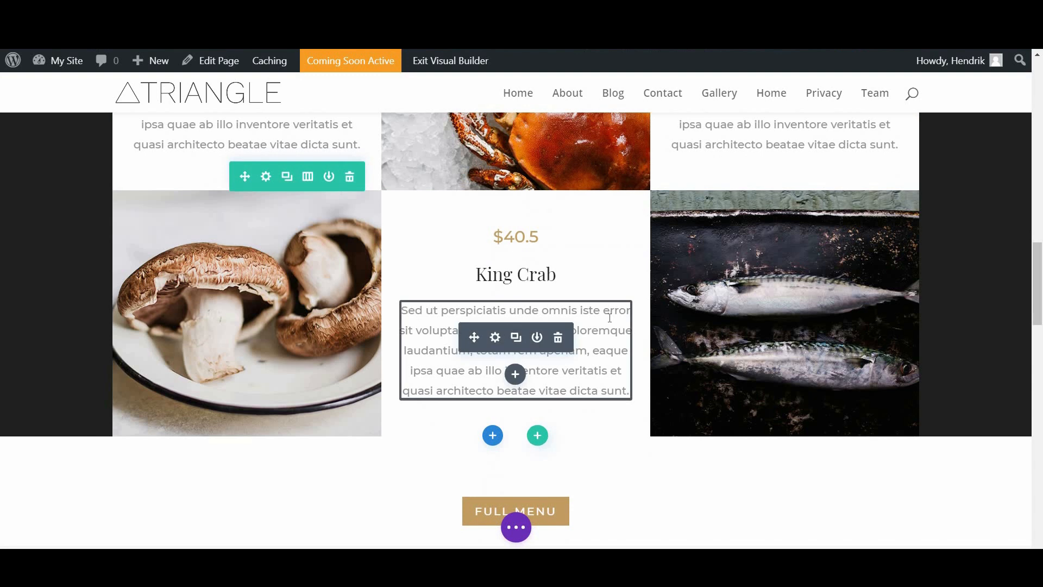
{"action": "scroll", "coordinate": [209, 199], "scroll_direction": "up", "scroll_amount": 3}
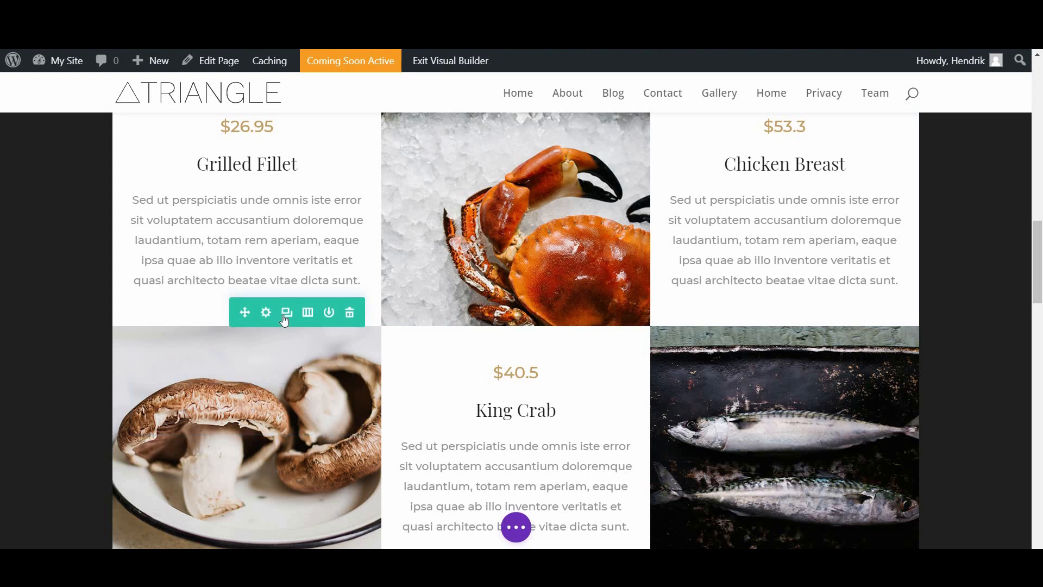
Step: Duplicate the mushroom, King Crab $40.5 and fish row, confirming the King Crab text settings
{"action": "left_click", "coordinate": [286, 313]}
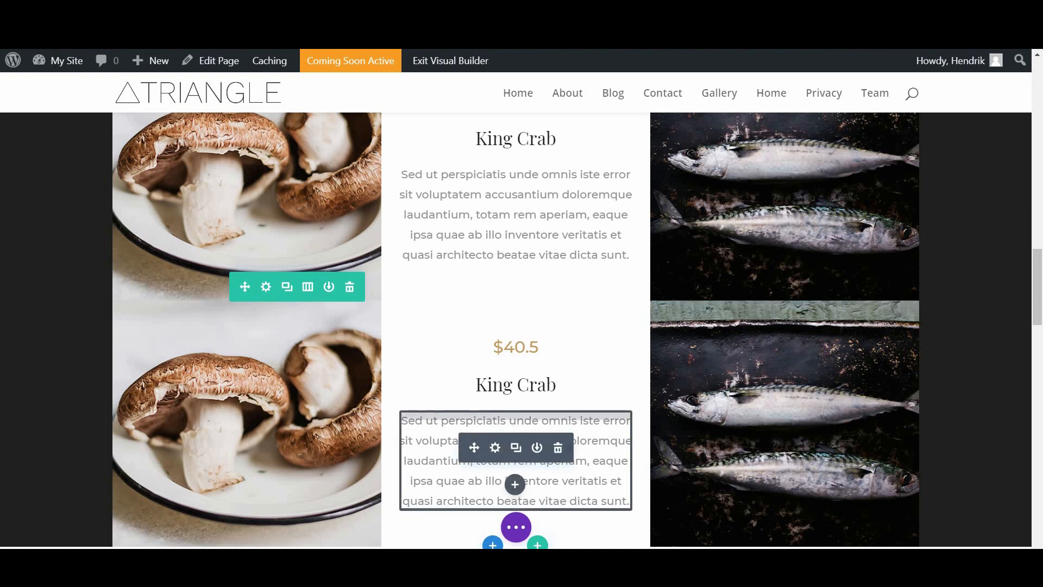
{"action": "triple_click", "coordinate": [479, 421]}
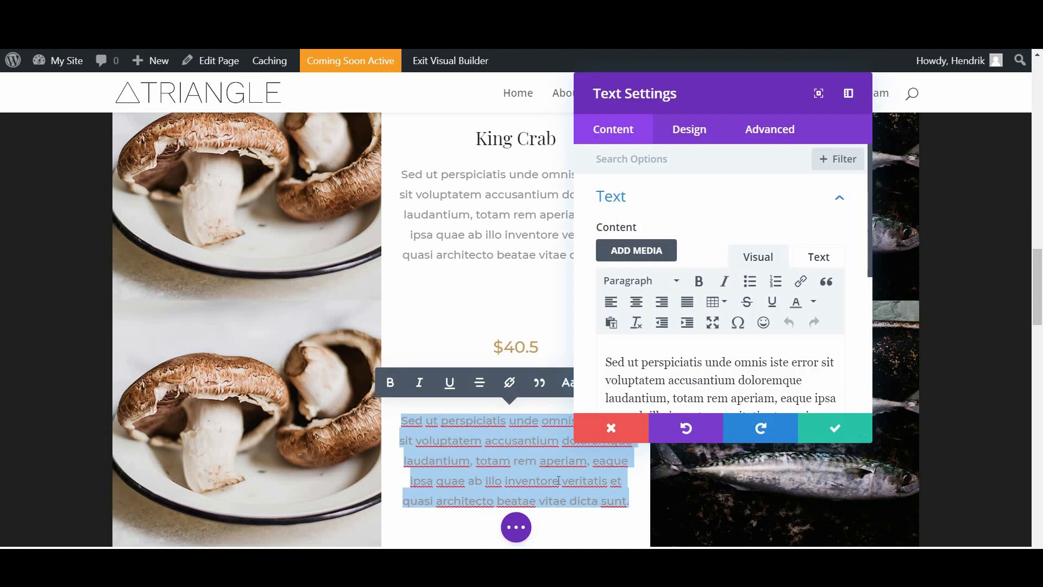
{"action": "left_click", "coordinate": [551, 353]}
{"action": "left_click", "coordinate": [835, 428]}
Step: Scroll down to the Hours of Operation and newsletter section
{"action": "mouse_move", "coordinate": [353, 299]}
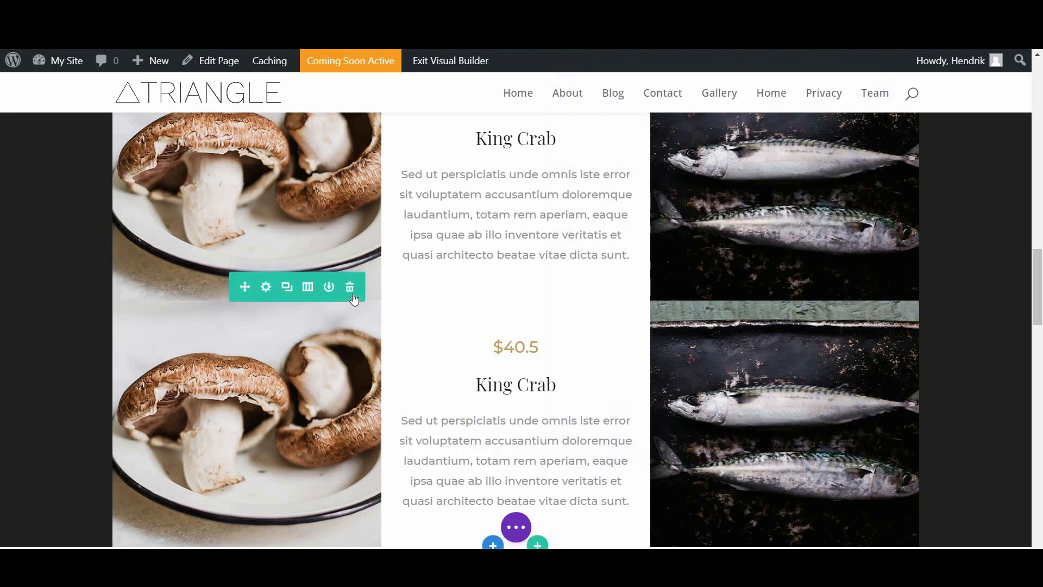
{"action": "scroll", "coordinate": [495, 403], "scroll_direction": "up", "scroll_amount": 9}
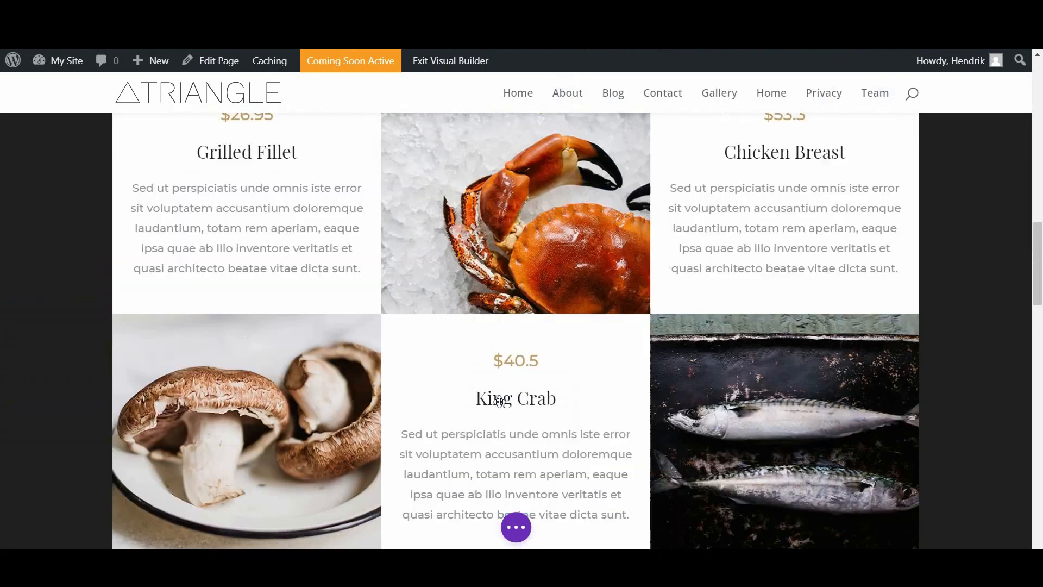
{"action": "scroll", "coordinate": [498, 403], "scroll_direction": "down", "scroll_amount": 8}
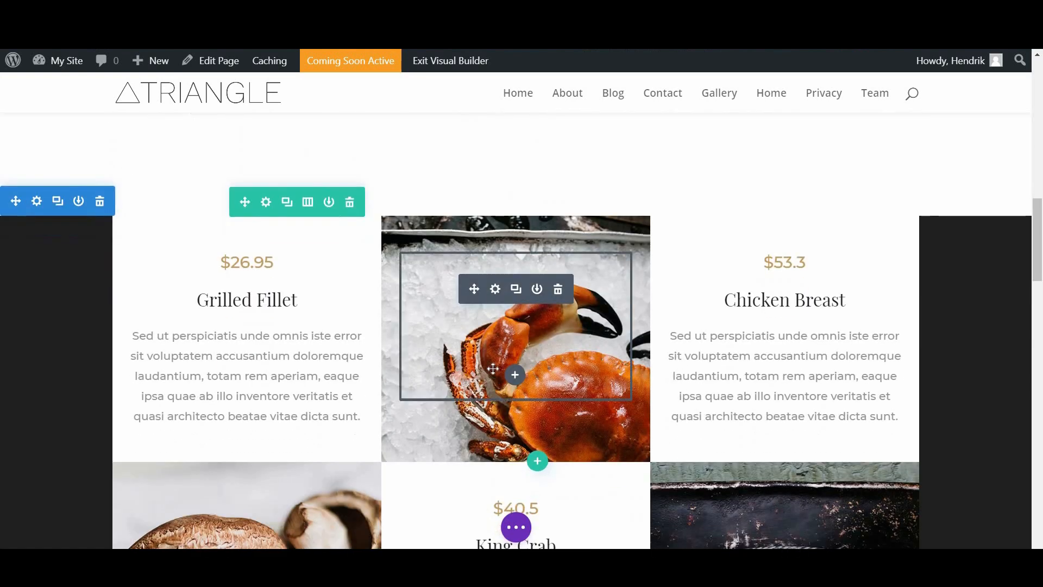
{"action": "scroll", "coordinate": [523, 328], "scroll_direction": "down", "scroll_amount": 15}
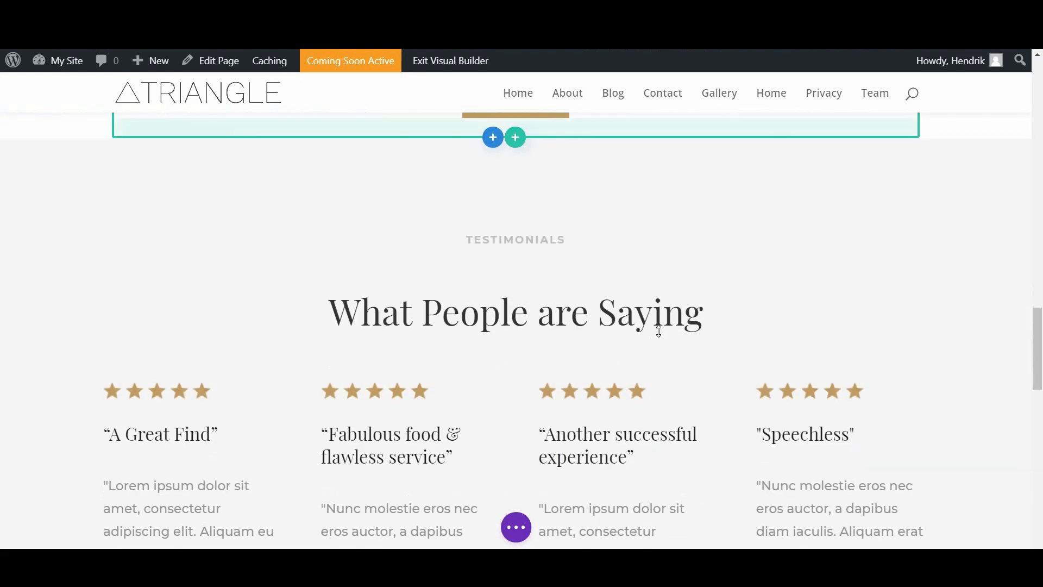
{"action": "scroll", "coordinate": [652, 380], "scroll_direction": "down", "scroll_amount": 9}
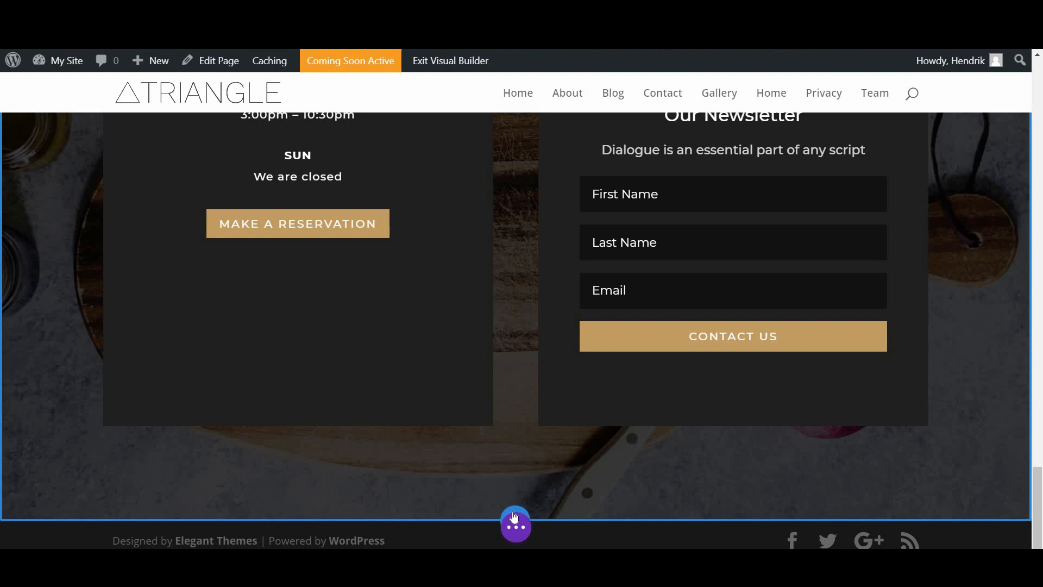
{"action": "scroll", "coordinate": [512, 476], "scroll_direction": "up", "scroll_amount": 10}
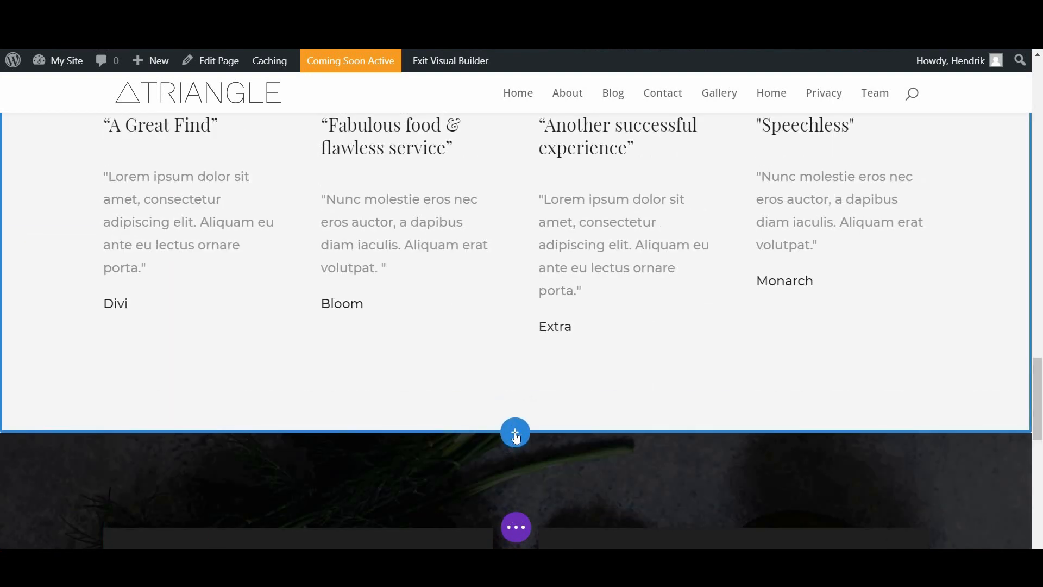
{"action": "scroll", "coordinate": [515, 432], "scroll_direction": "down", "scroll_amount": 10}
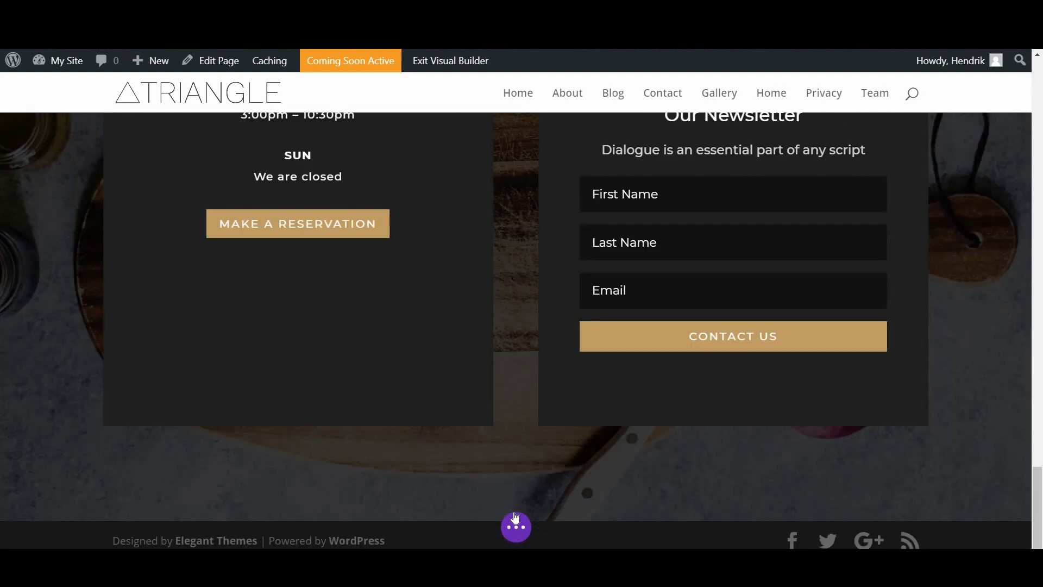
Step: Cut and paste back the Hours of Operation and newsletter section, then view the footer
{"action": "key", "text": "ctrl+x"}
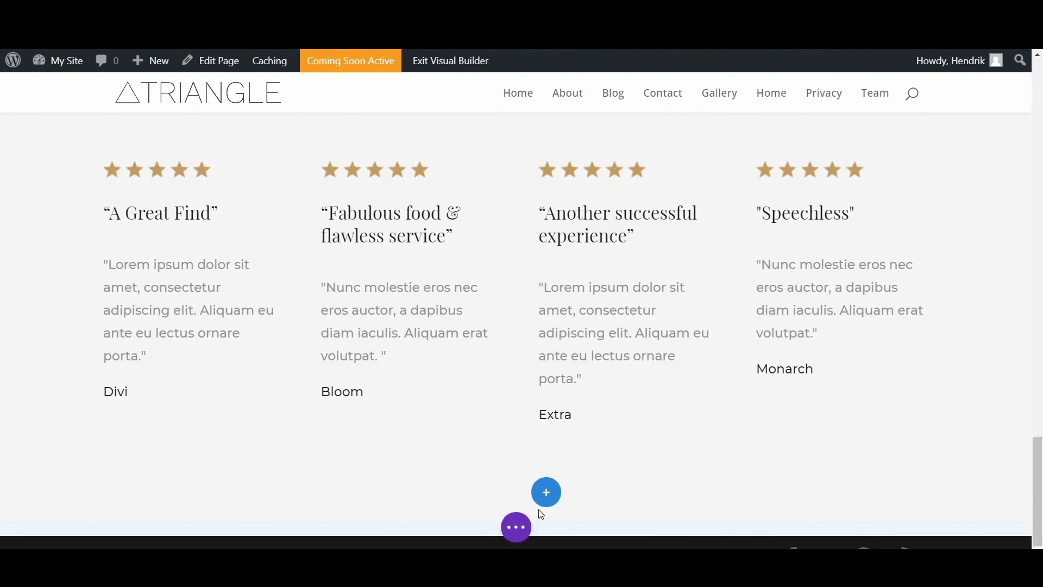
{"action": "key", "text": "ctrl+v"}
{"action": "scroll", "coordinate": [512, 428], "scroll_direction": "down", "scroll_amount": 6}
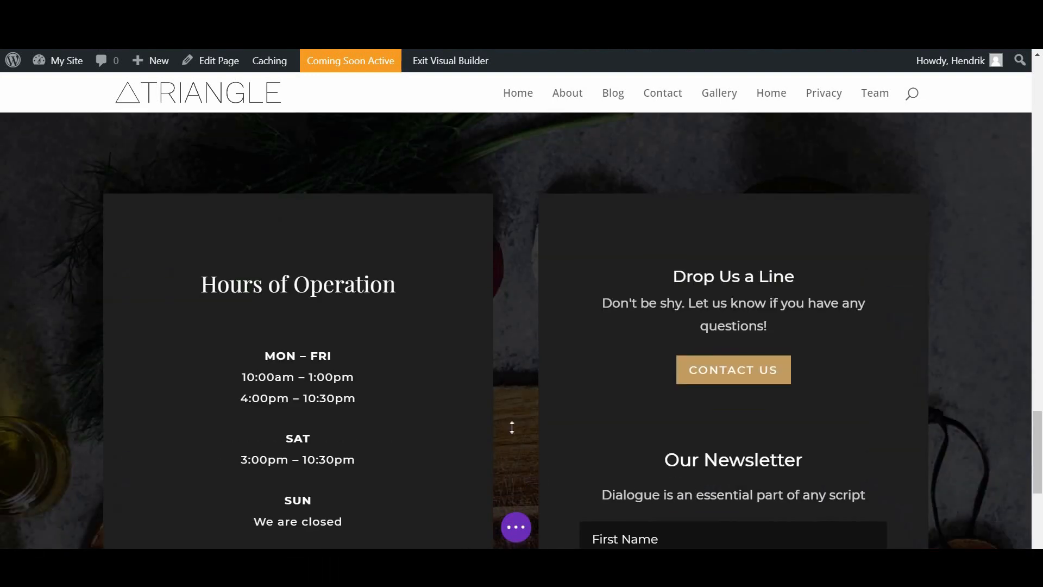
{"action": "scroll", "coordinate": [489, 348], "scroll_direction": "up", "scroll_amount": 4}
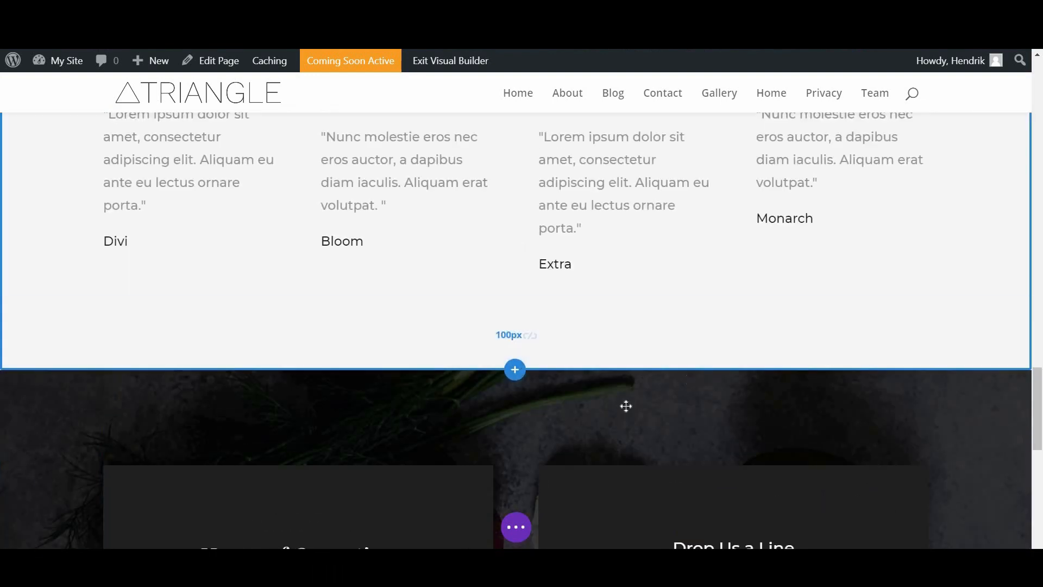
{"action": "scroll", "coordinate": [549, 519], "scroll_direction": "down", "scroll_amount": 6}
{"action": "scroll", "coordinate": [521, 531], "scroll_direction": "down", "scroll_amount": 4}
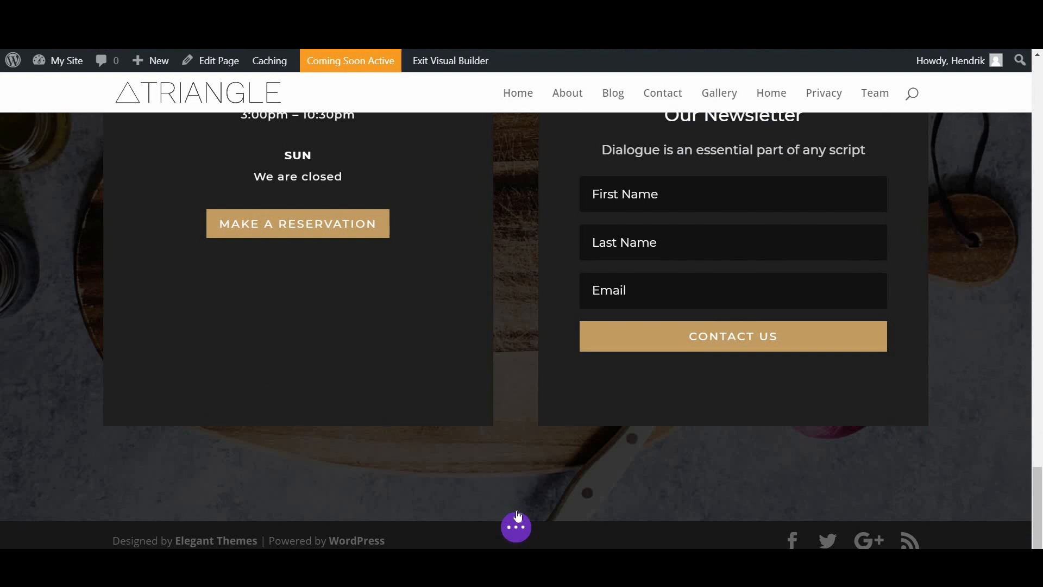
Step: Insert a regular section with a two-column row and add a Text module on the left
{"action": "left_click", "coordinate": [516, 511]}
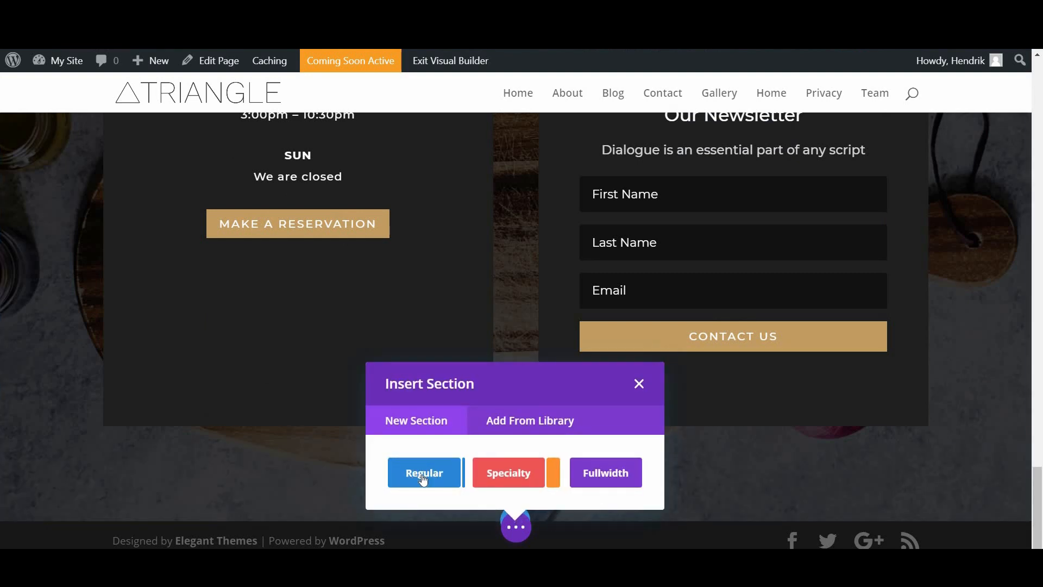
{"action": "left_click", "coordinate": [422, 476]}
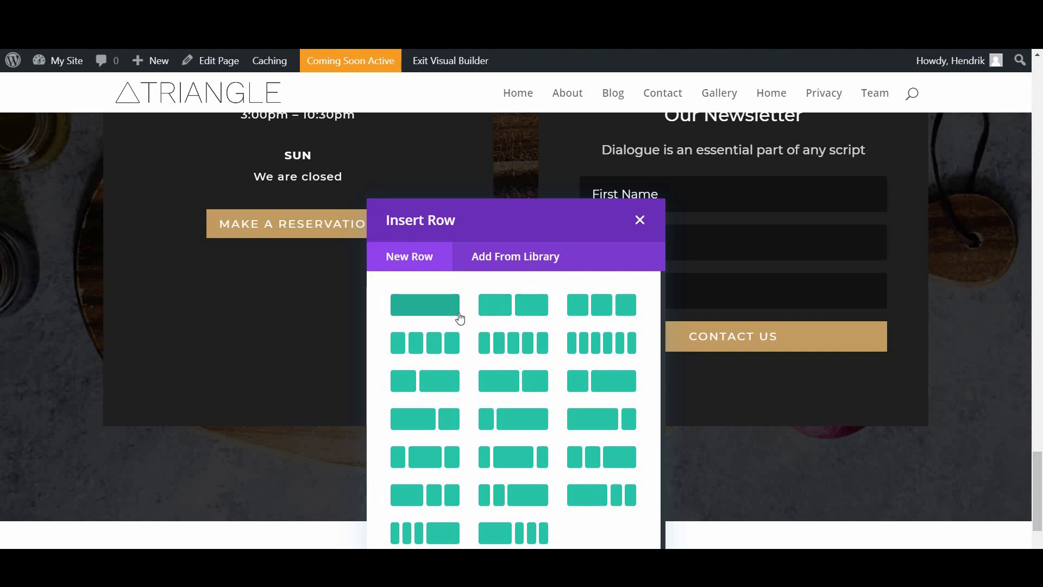
{"action": "left_click", "coordinate": [520, 300]}
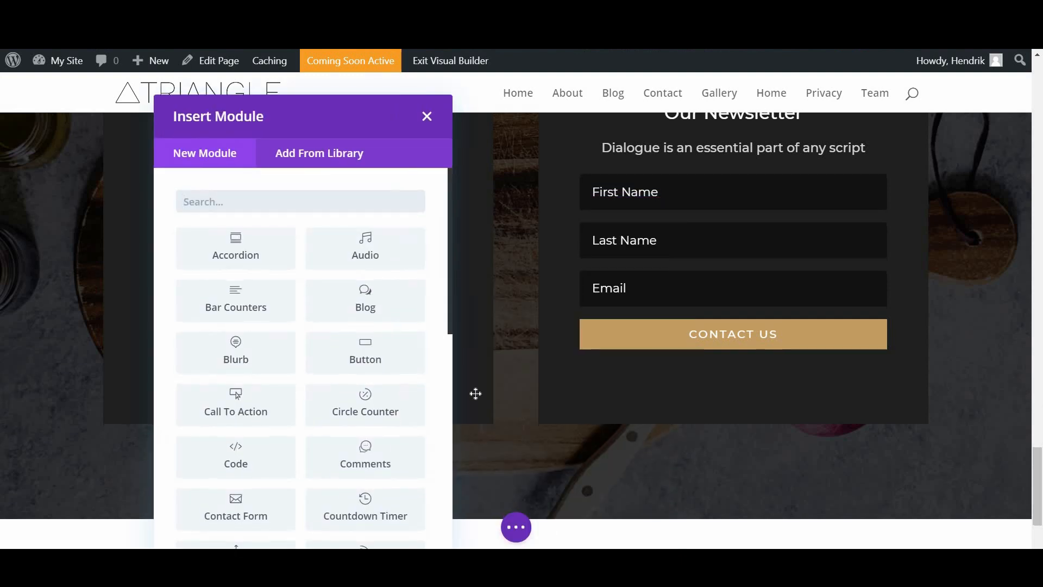
{"action": "scroll", "coordinate": [400, 279], "scroll_direction": "down", "scroll_amount": 3}
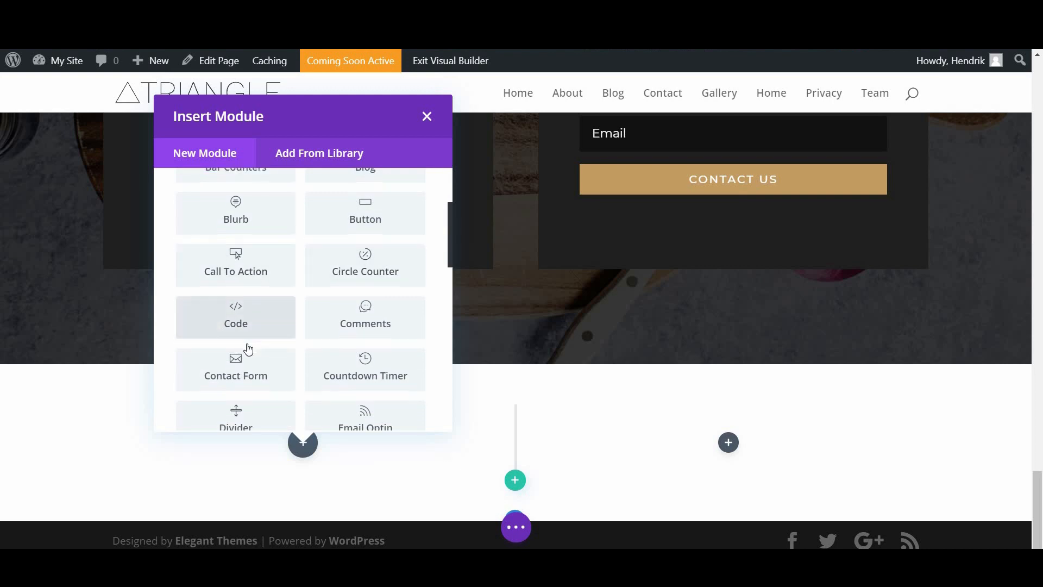
{"action": "scroll", "coordinate": [239, 352], "scroll_direction": "down", "scroll_amount": 1}
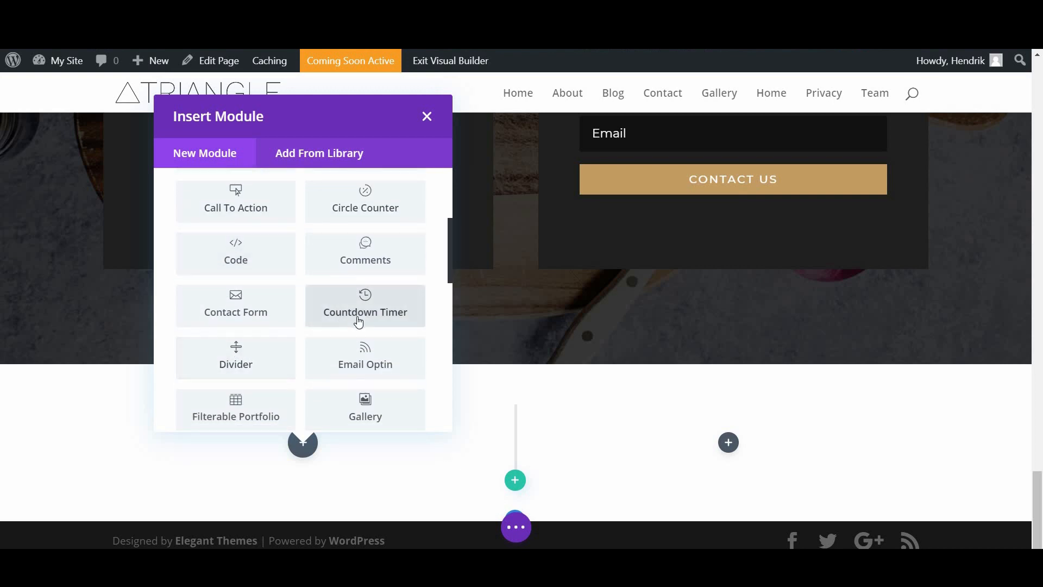
{"action": "scroll", "coordinate": [356, 320], "scroll_direction": "up", "scroll_amount": 3}
{"action": "scroll", "coordinate": [301, 343], "scroll_direction": "down", "scroll_amount": 7}
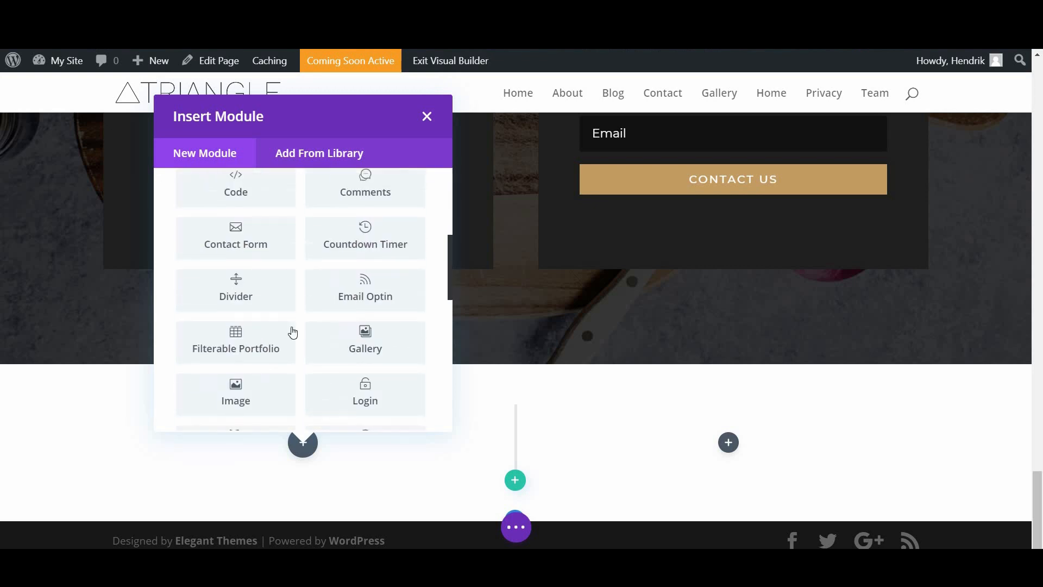
{"action": "scroll", "coordinate": [228, 384], "scroll_direction": "down", "scroll_amount": 5}
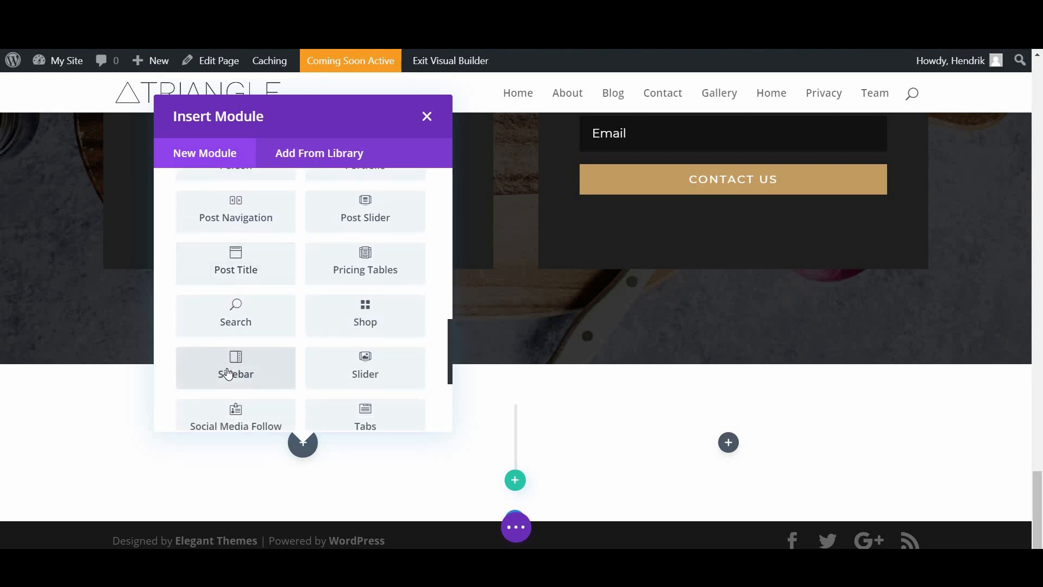
{"action": "left_click", "coordinate": [365, 285]}
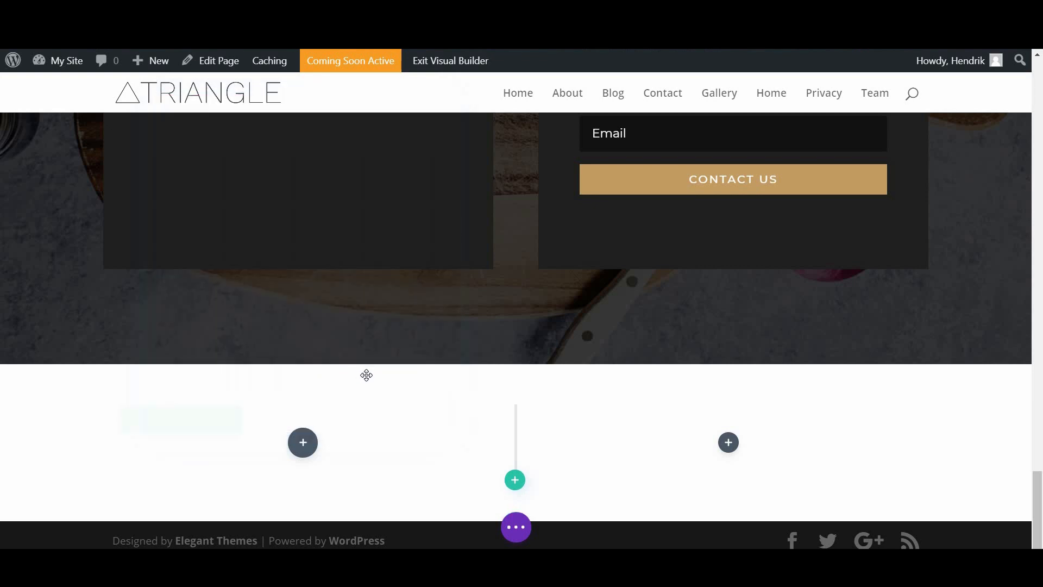
Step: Replace the placeholder with 'We can't wait to serve you!' formatted as Heading 2
{"action": "scroll", "coordinate": [784, 374], "scroll_direction": "down", "scroll_amount": 1}
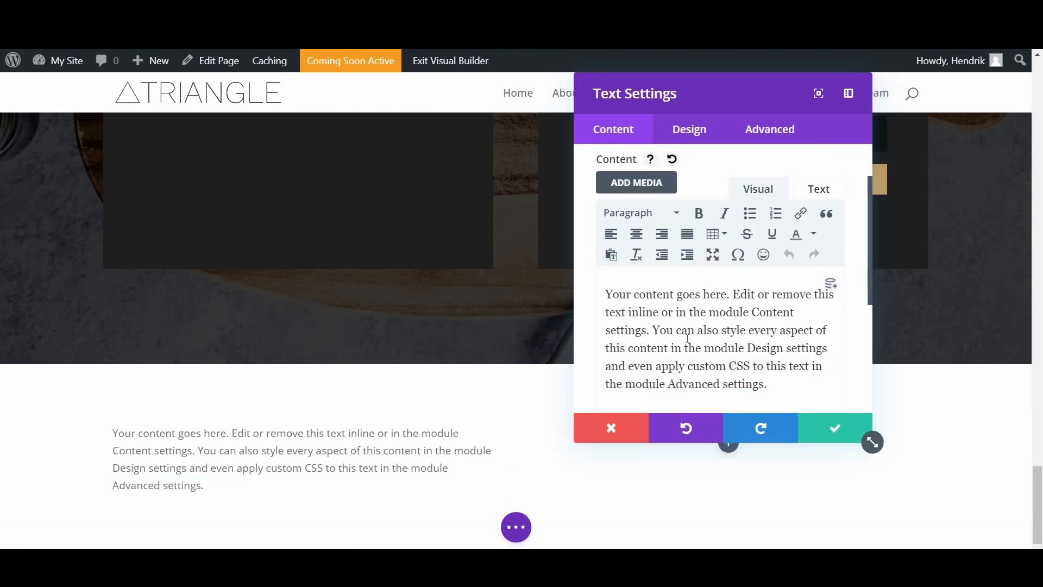
{"action": "key", "text": "ctrl+a"}
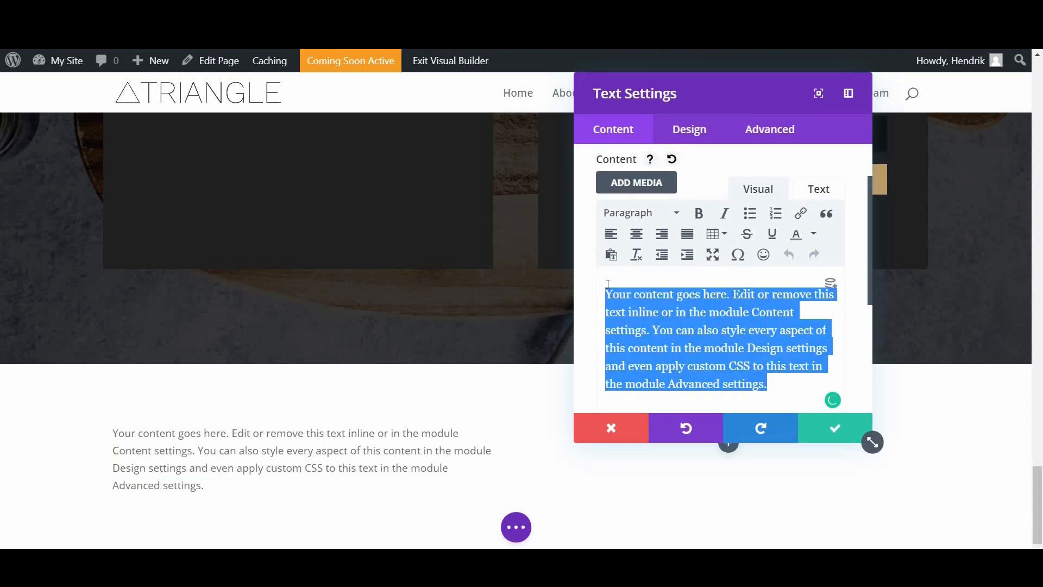
{"action": "type", "text": "We can't wait"}
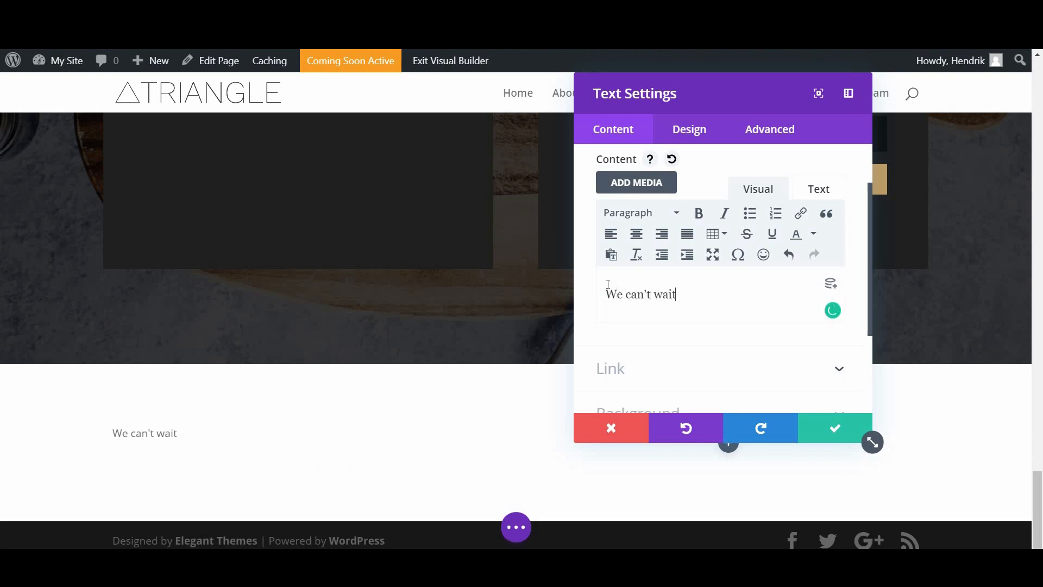
{"action": "type", "text": " to see"}
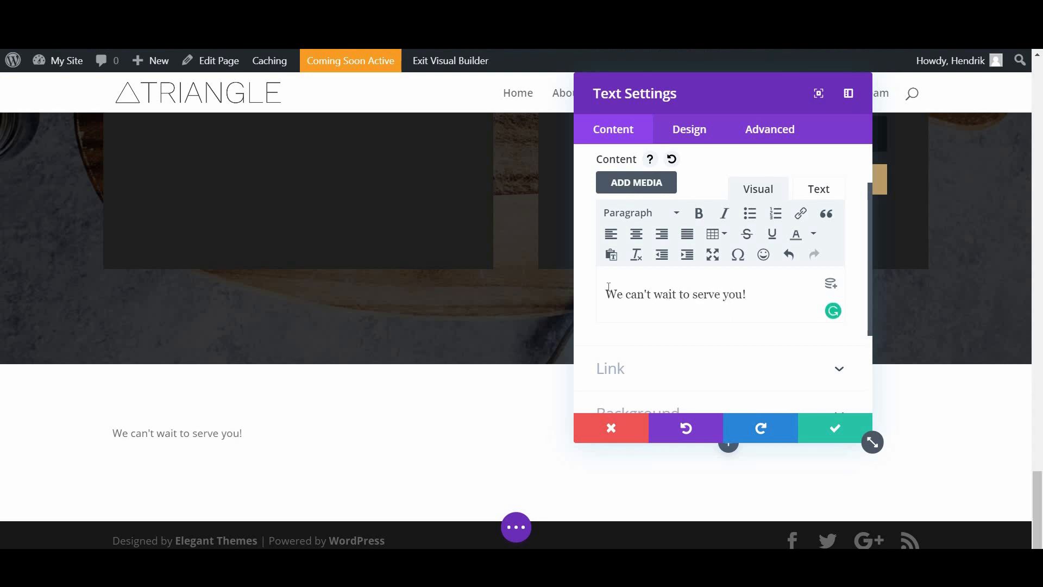
{"action": "key", "text": "ctrl+shift+Left"}
{"action": "key", "text": "ctrl+shift+Left"}
{"action": "key", "text": "ctrl+shift+Left"}
{"action": "key", "text": "ctrl+shift+Left"}
{"action": "key", "text": "ctrl+shift+Left"}
{"action": "key", "text": "ctrl+shift+Left"}
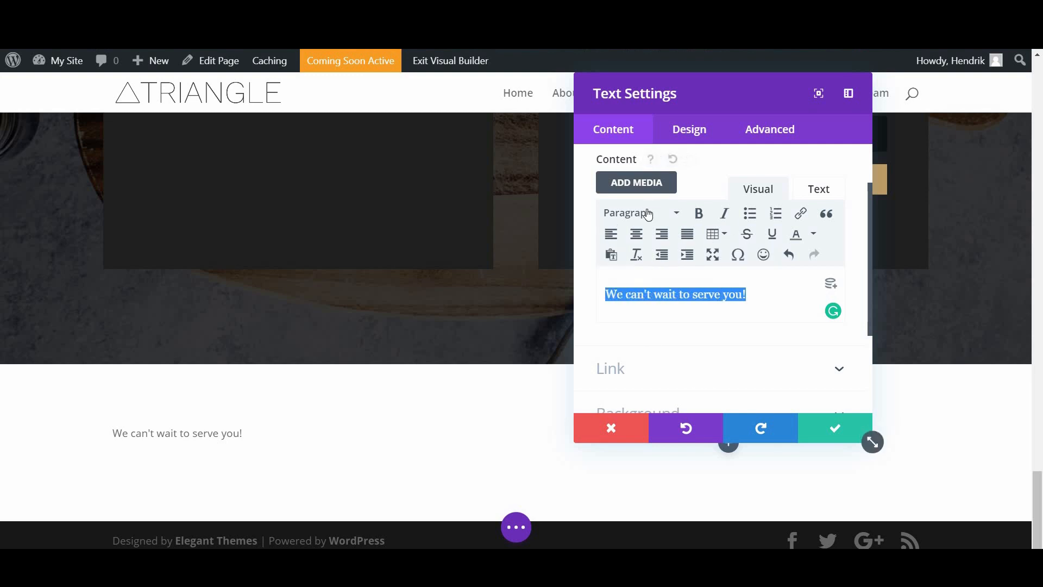
{"action": "left_click", "coordinate": [663, 213]}
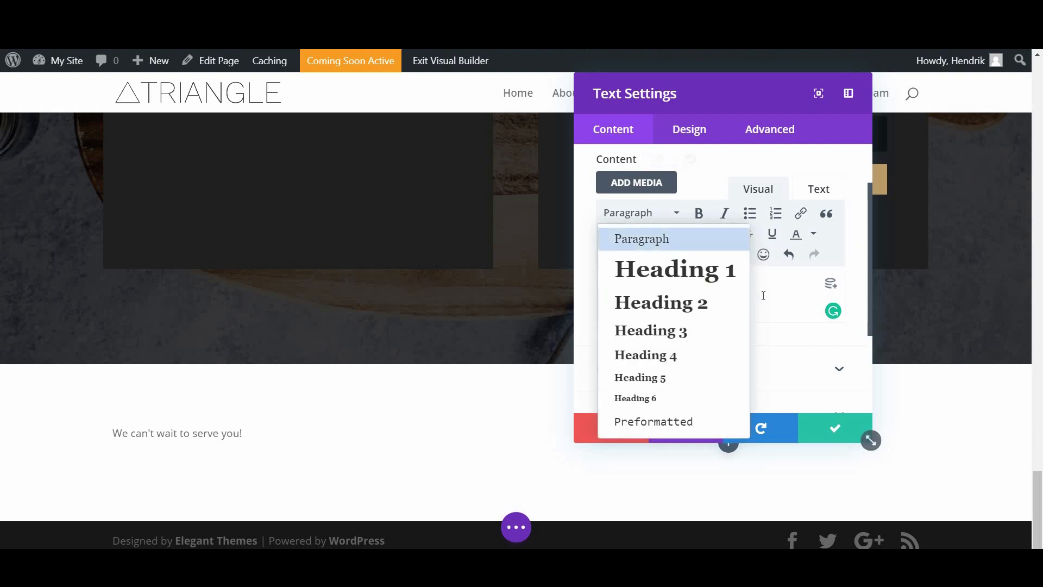
{"action": "left_click_drag", "start_coordinate": [762, 294], "coordinate": [606, 294]}
{"action": "left_click", "coordinate": [665, 213]}
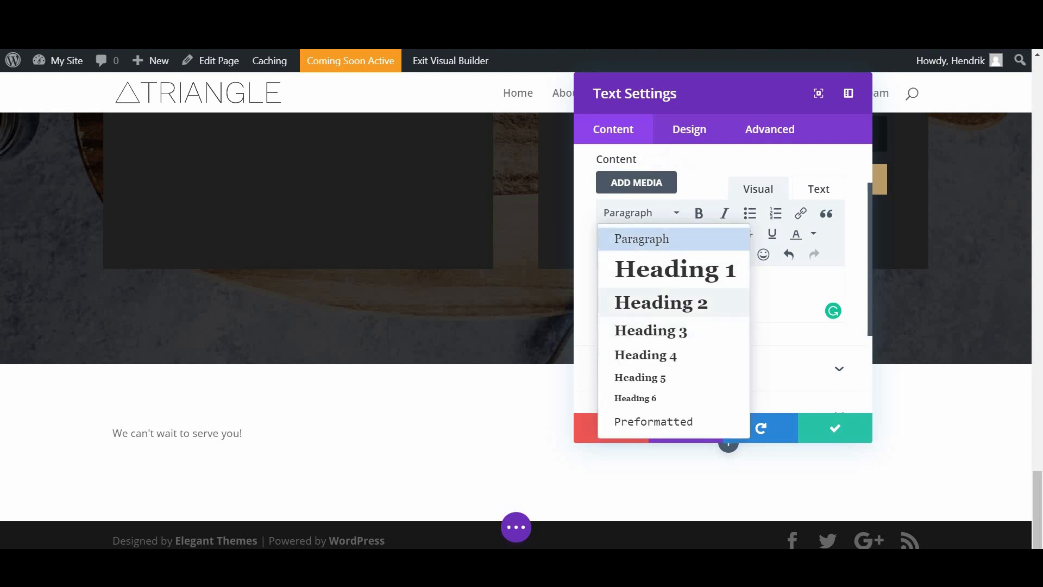
{"action": "left_click", "coordinate": [661, 303]}
{"action": "scroll", "coordinate": [709, 308], "scroll_direction": "down", "scroll_amount": 2}
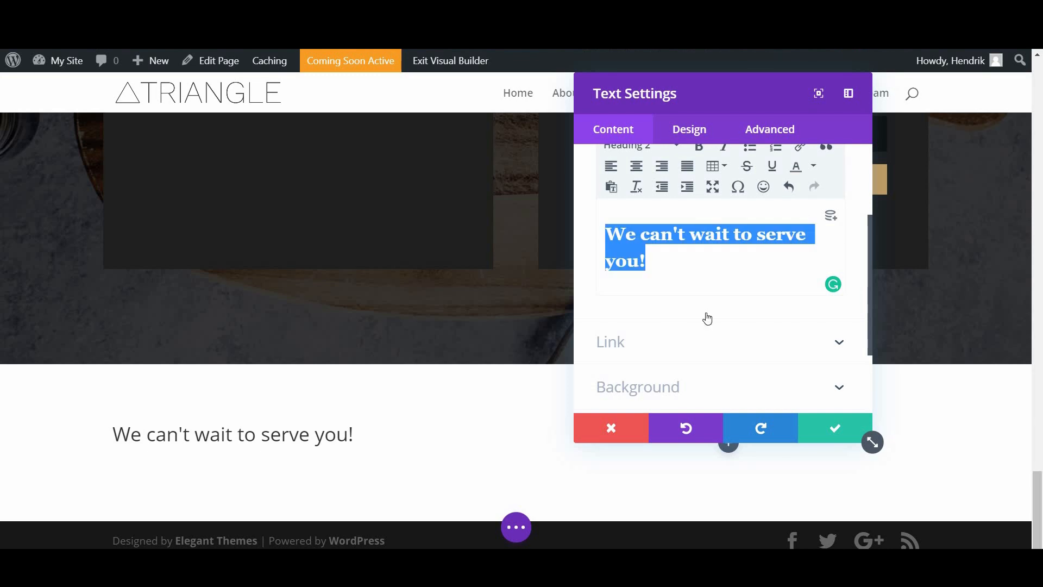
{"action": "scroll", "coordinate": [689, 200], "scroll_direction": "up", "scroll_amount": 2}
{"action": "scroll", "coordinate": [689, 200], "scroll_direction": "up", "scroll_amount": 1}
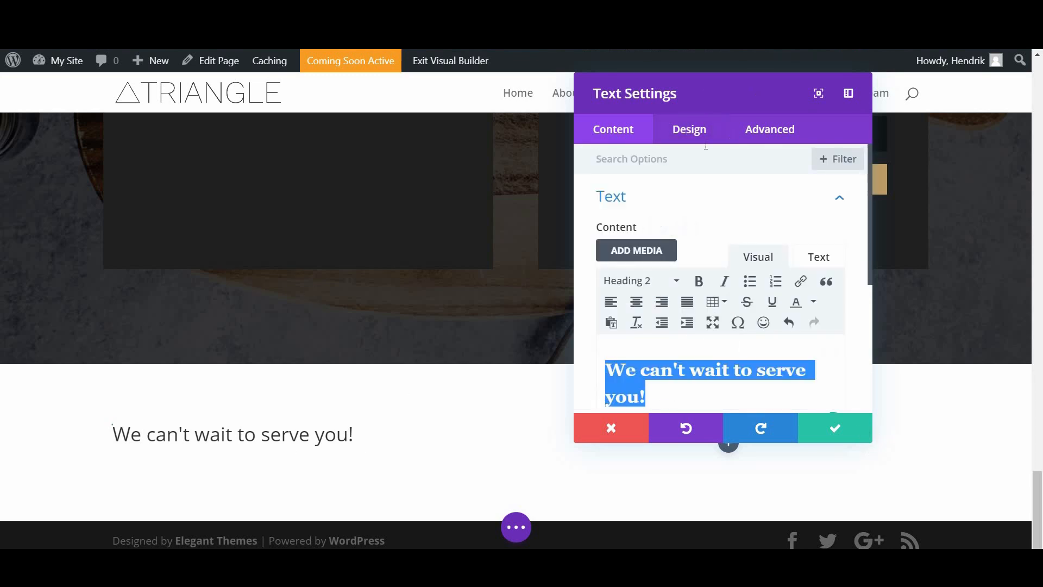
Step: In the Design tab's Heading Text, give Heading 2 the Playfair Display font at 30px text size
{"action": "left_click", "coordinate": [690, 130]}
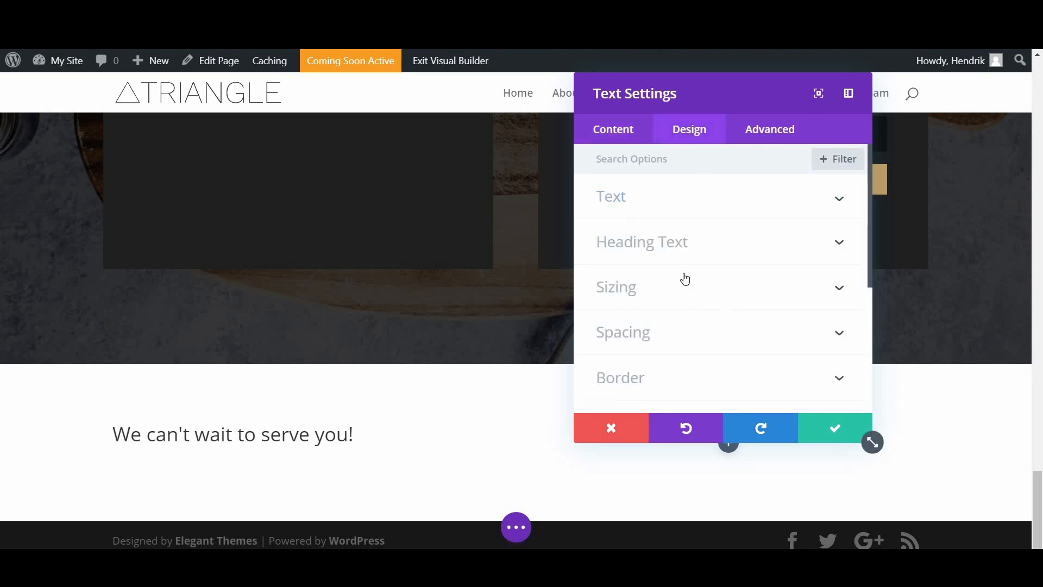
{"action": "left_click", "coordinate": [657, 239]}
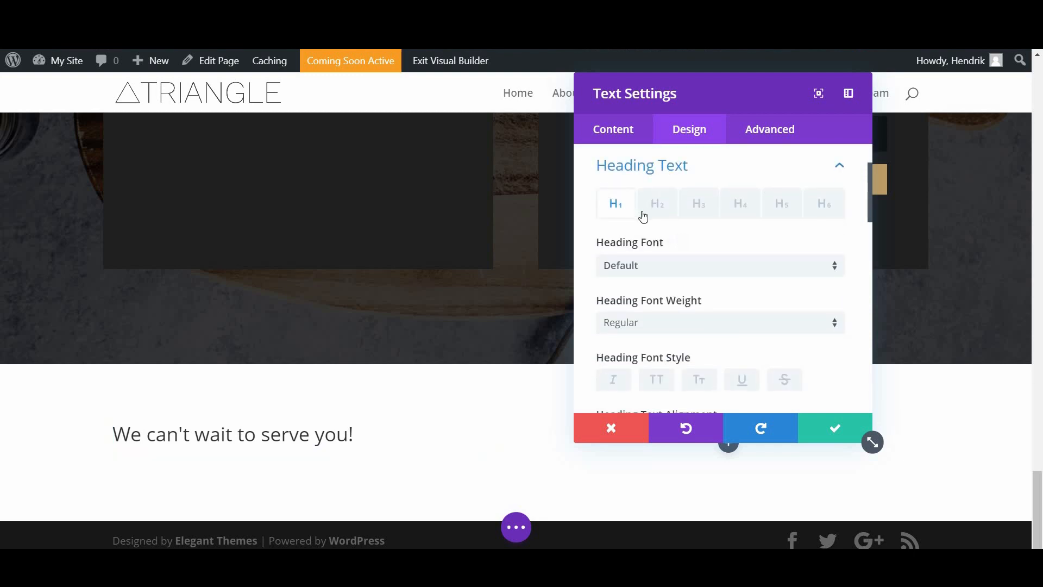
{"action": "left_click", "coordinate": [657, 212]}
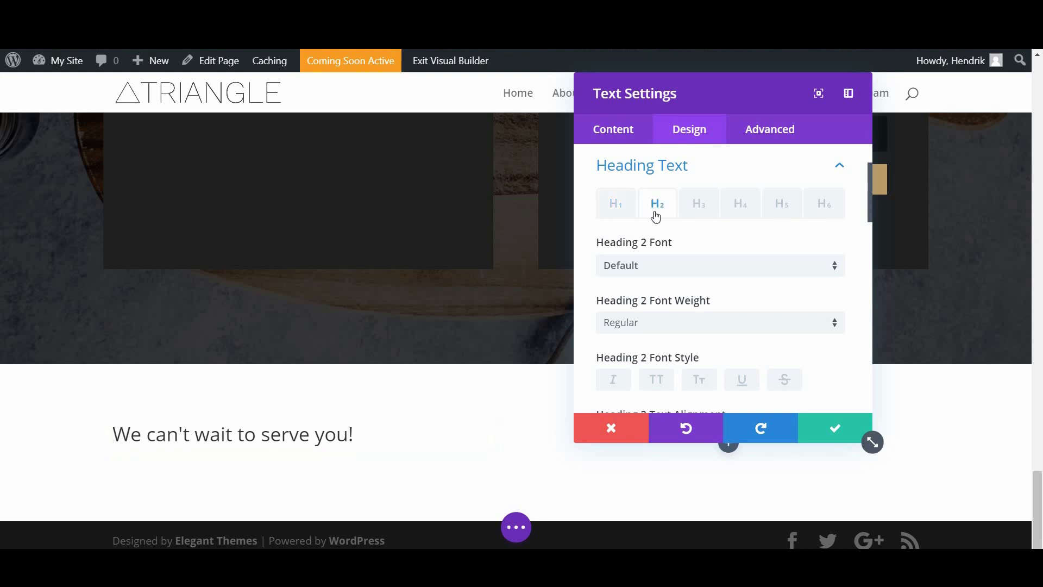
{"action": "scroll", "coordinate": [647, 209], "scroll_direction": "down", "scroll_amount": 2}
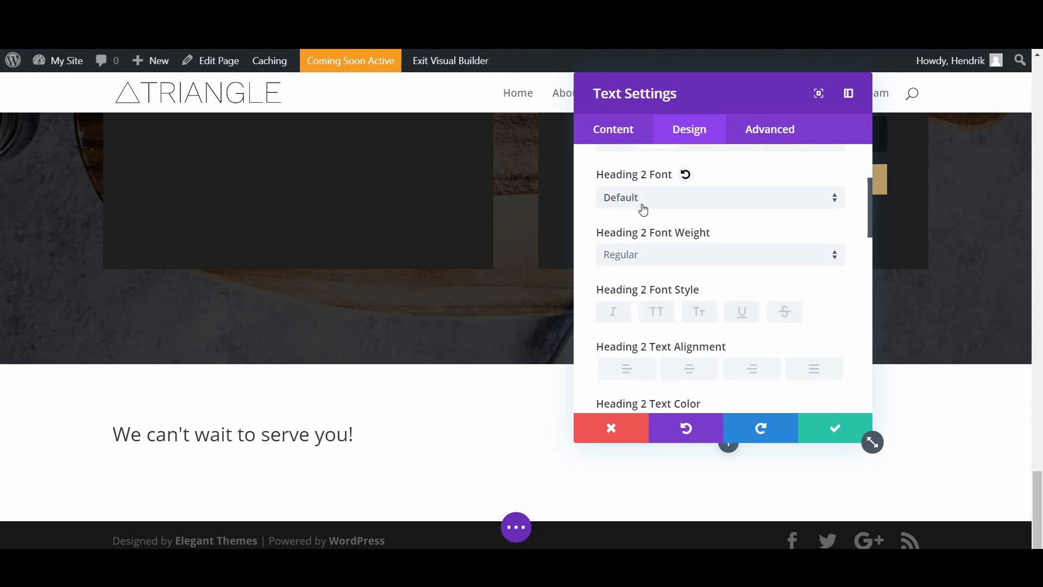
{"action": "left_click", "coordinate": [643, 209]}
{"action": "left_click", "coordinate": [650, 218]}
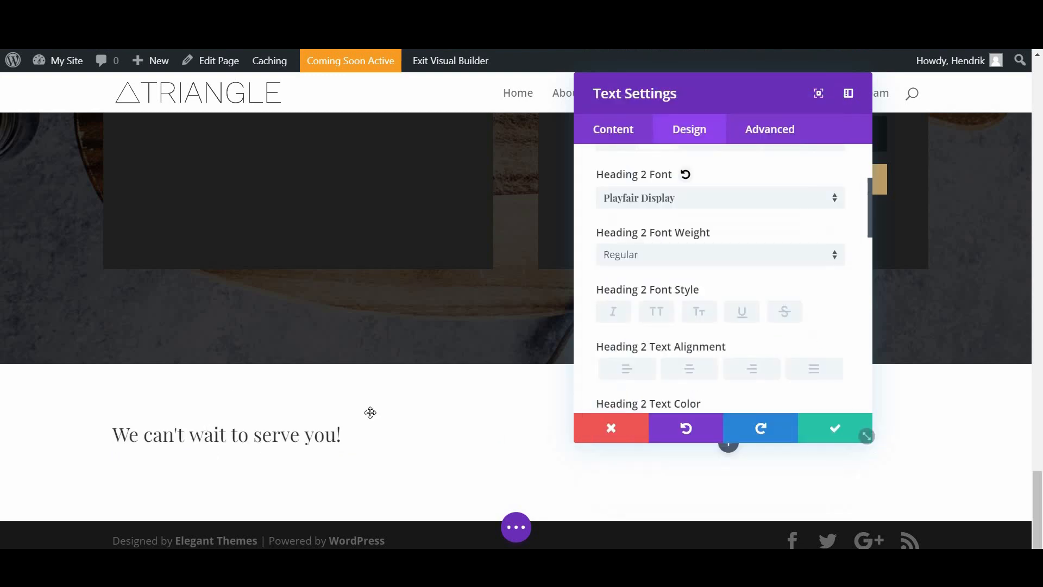
{"action": "scroll", "coordinate": [695, 250], "scroll_direction": "down", "scroll_amount": 2}
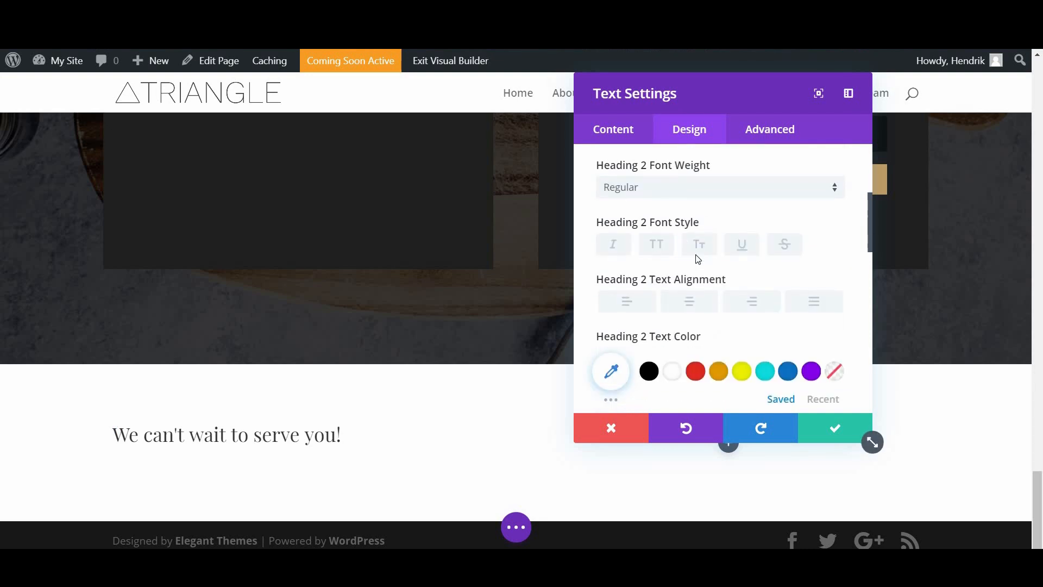
{"action": "scroll", "coordinate": [698, 259], "scroll_direction": "down", "scroll_amount": 3}
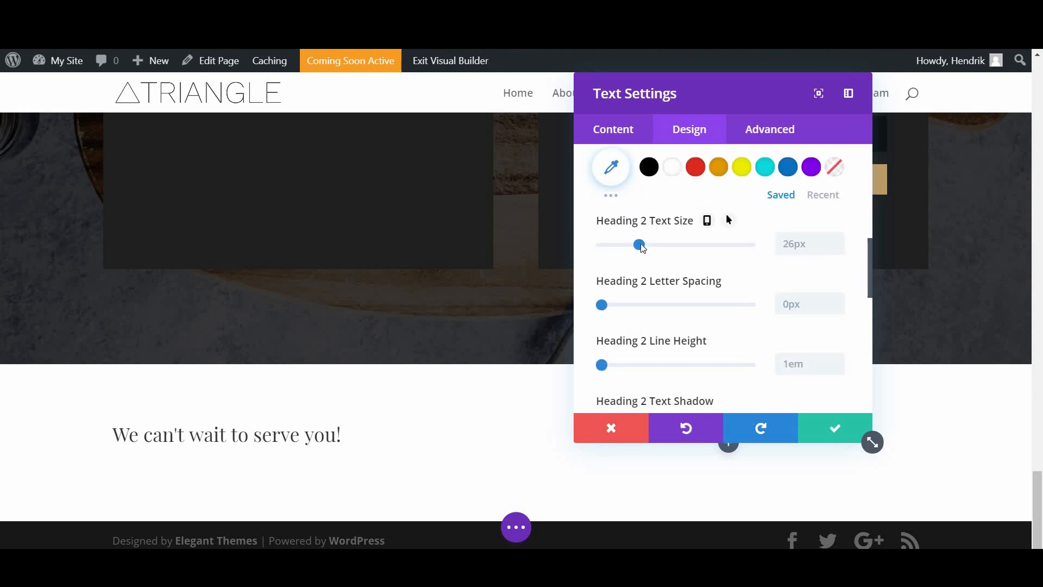
{"action": "left_click_drag", "start_coordinate": [641, 247], "coordinate": [648, 248]}
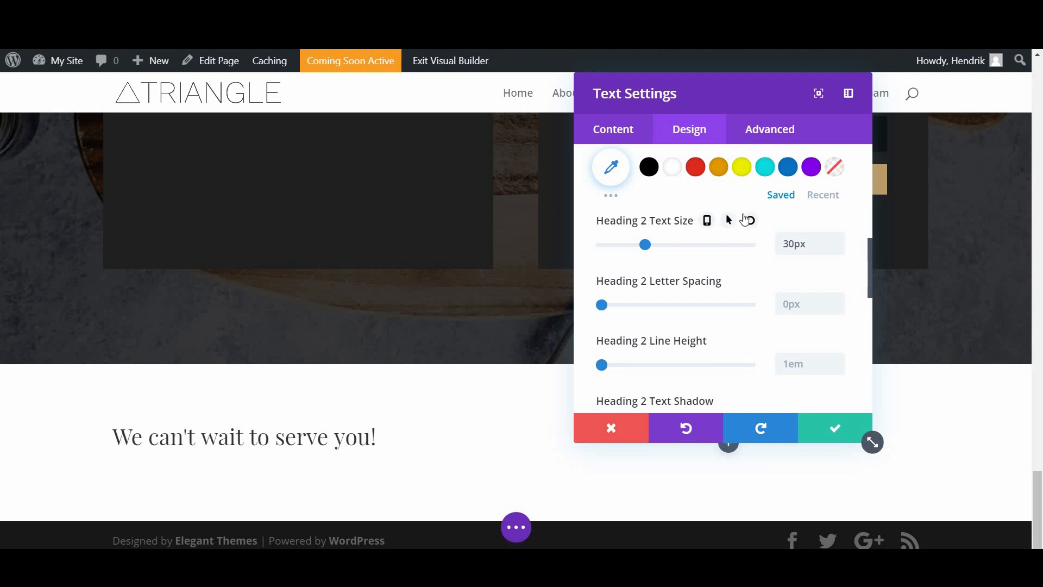
Step: Keep Heading 2 at 30px on desktop, and set tablet to 20px and phone to 15px
{"action": "left_click", "coordinate": [750, 221]}
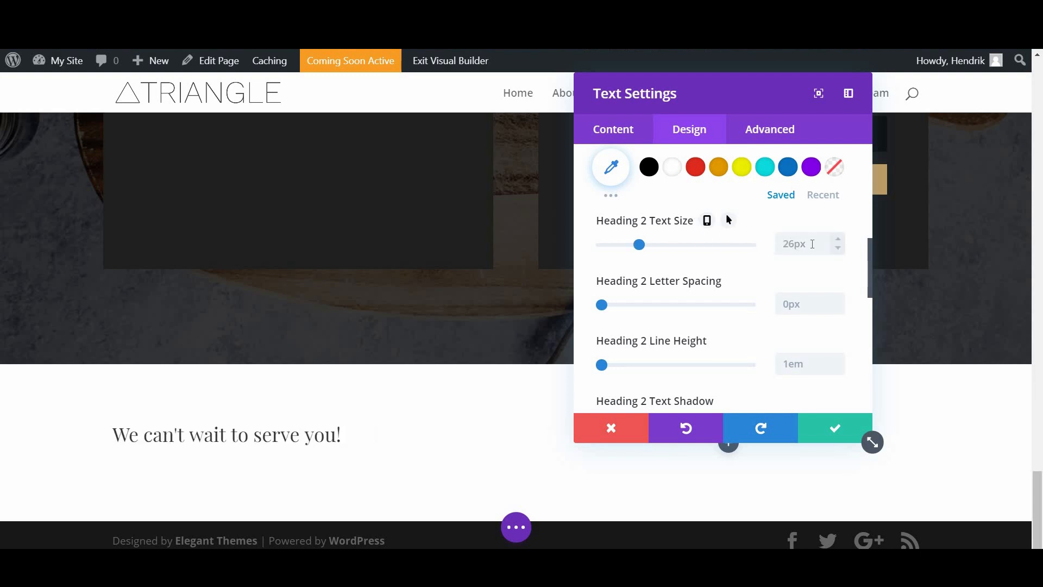
{"action": "left_click_drag", "start_coordinate": [639, 253], "coordinate": [666, 257]}
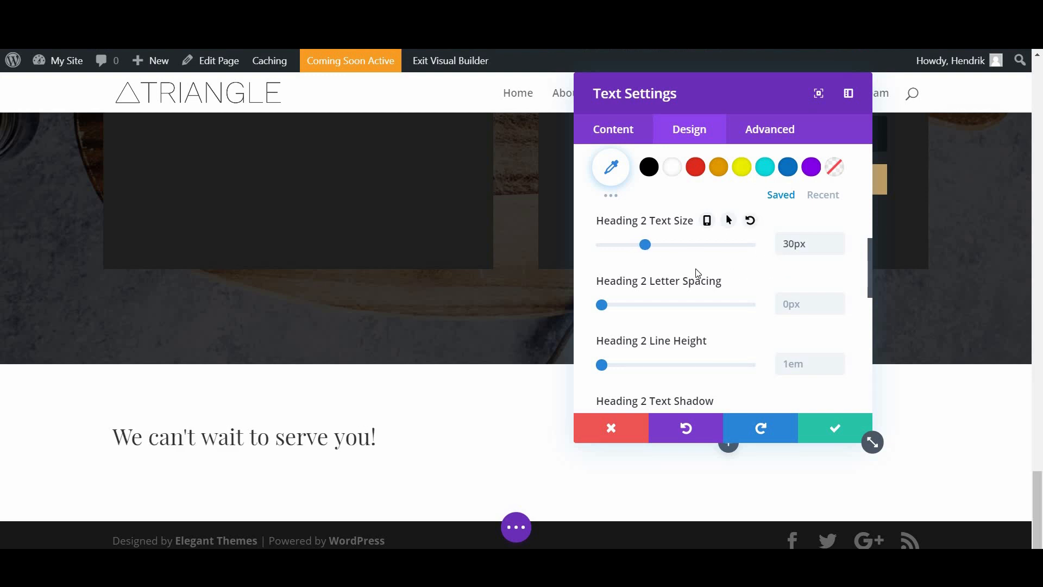
{"action": "left_click", "coordinate": [707, 221]}
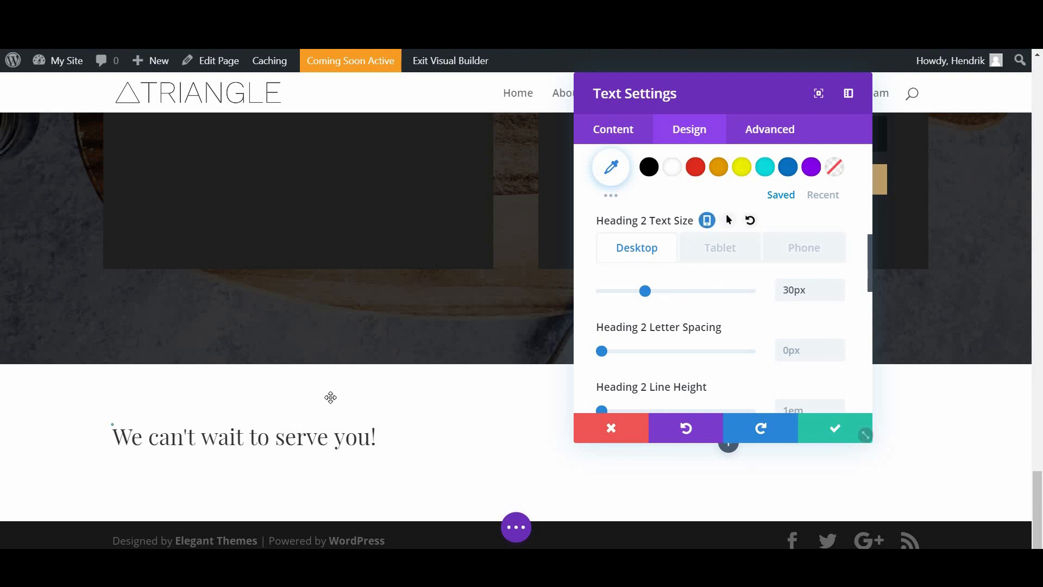
{"action": "left_click", "coordinate": [720, 248]}
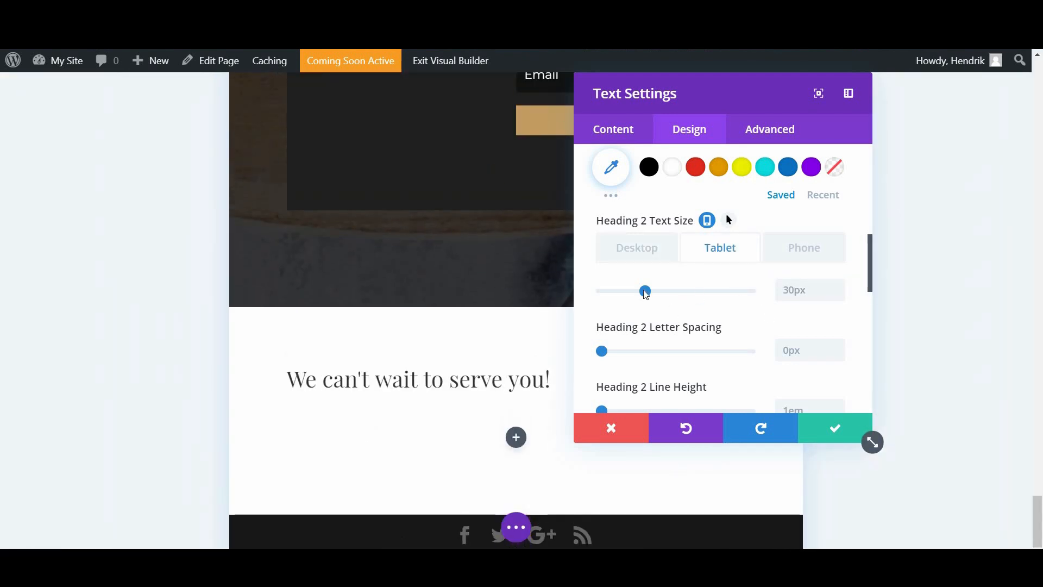
{"action": "left_click_drag", "start_coordinate": [644, 291], "coordinate": [630, 297]}
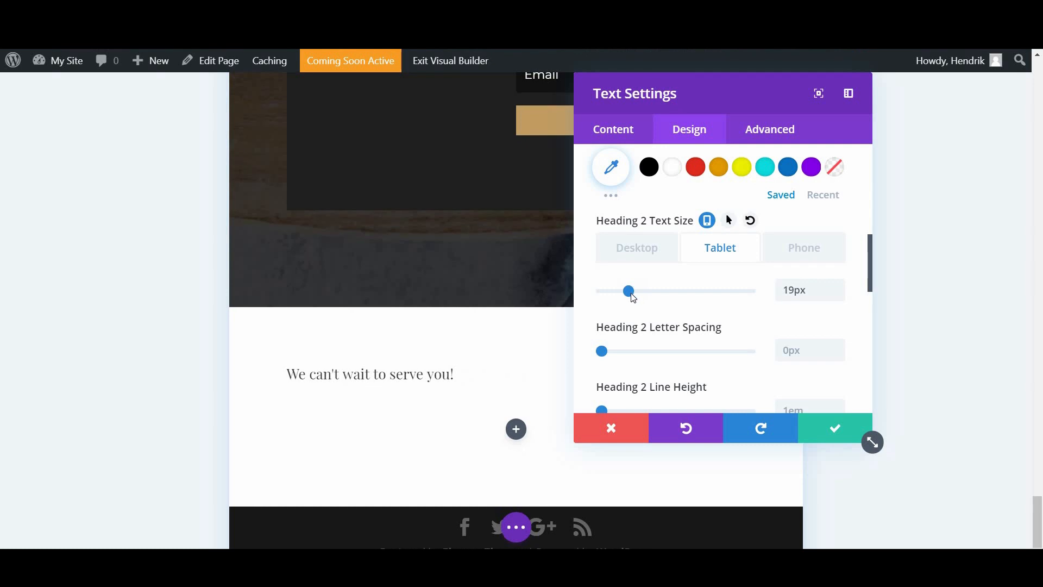
{"action": "left_click", "coordinate": [804, 248]}
{"action": "mouse_move", "coordinate": [630, 292]}
{"action": "left_mouse_down"}
{"action": "mouse_move", "coordinate": [619, 297]}
{"action": "mouse_move", "coordinate": [628, 307]}
{"action": "left_mouse_up"}
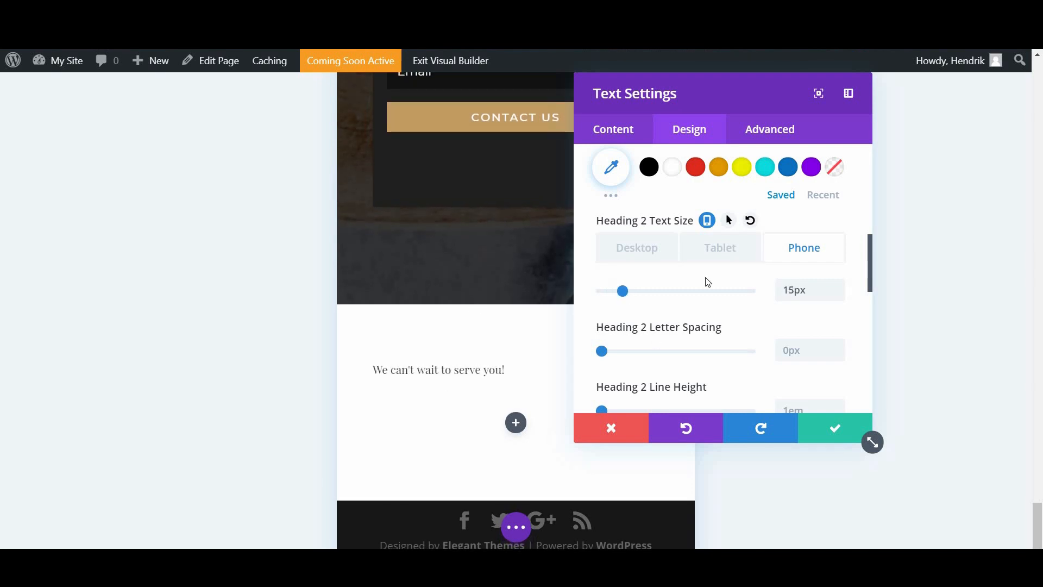
Step: Recheck the tablet and desktop heading sizes, then save the text settings
{"action": "left_click", "coordinate": [729, 263]}
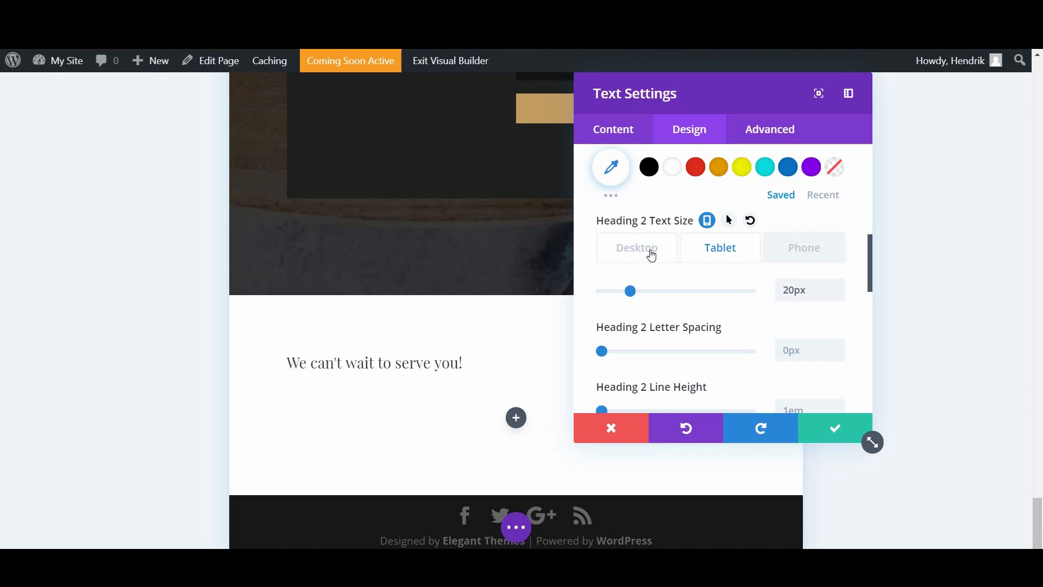
{"action": "left_click", "coordinate": [667, 255]}
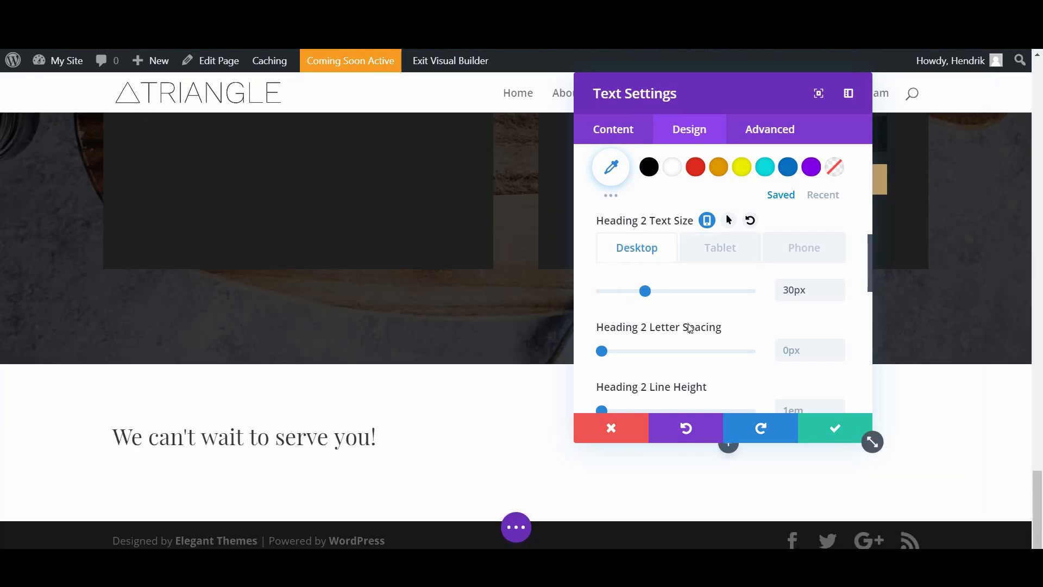
{"action": "scroll", "coordinate": [690, 327], "scroll_direction": "down", "scroll_amount": 1}
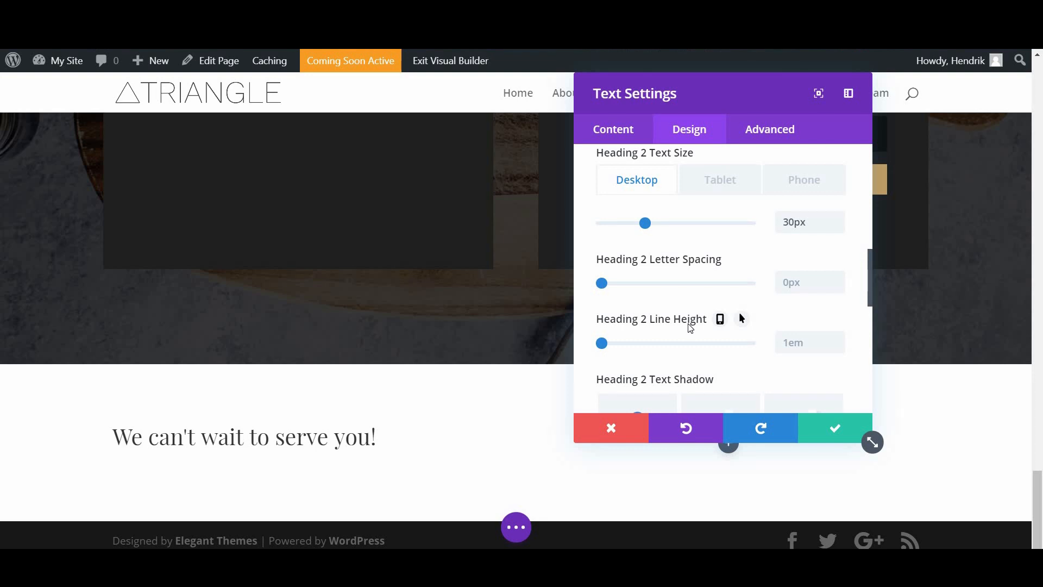
{"action": "scroll", "coordinate": [738, 319], "scroll_direction": "down", "scroll_amount": 3}
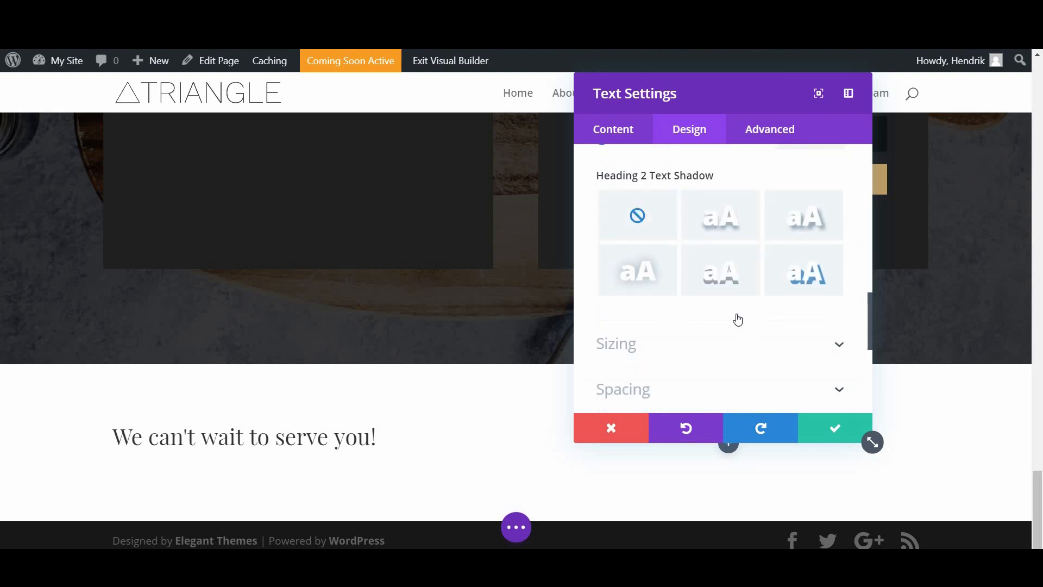
{"action": "scroll", "coordinate": [730, 331], "scroll_direction": "down", "scroll_amount": 5}
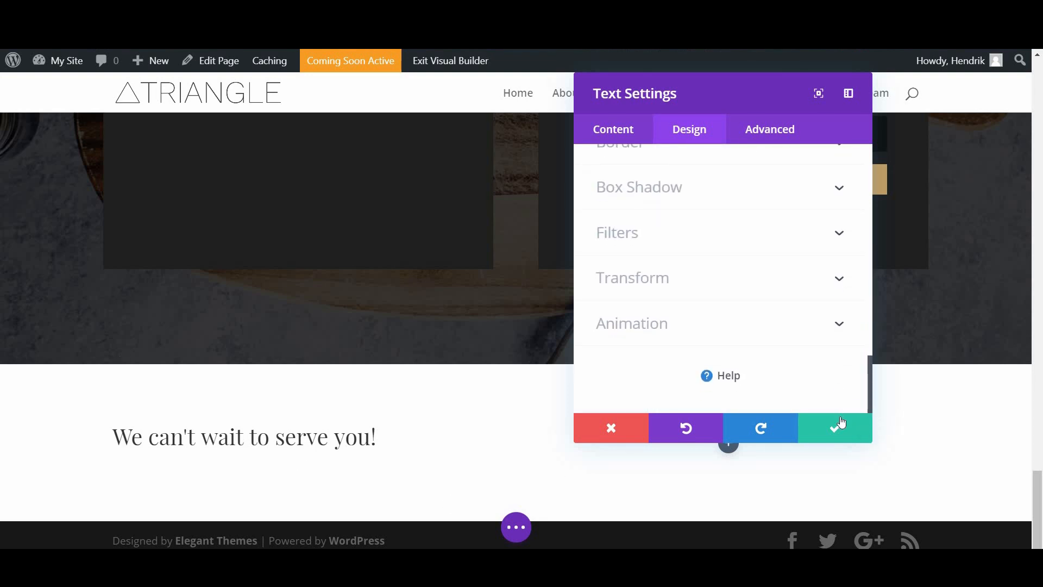
{"action": "left_click", "coordinate": [863, 437]}
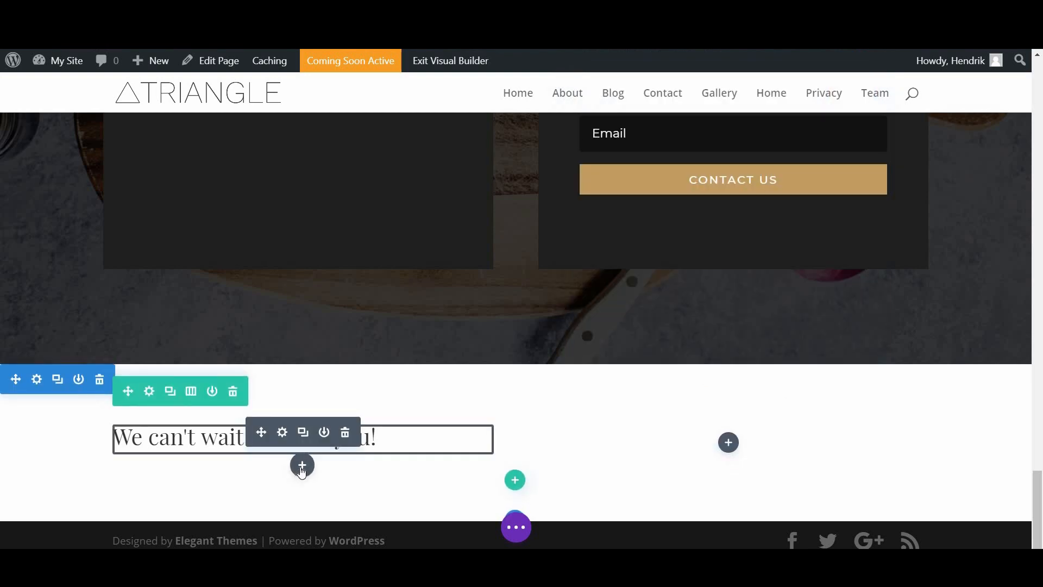
Step: Insert a Text module with placeholder paragraph text below the 'We can't wait to serve you!' heading
{"action": "left_click", "coordinate": [302, 465]}
{"action": "scroll", "coordinate": [307, 356], "scroll_direction": "down", "scroll_amount": 3}
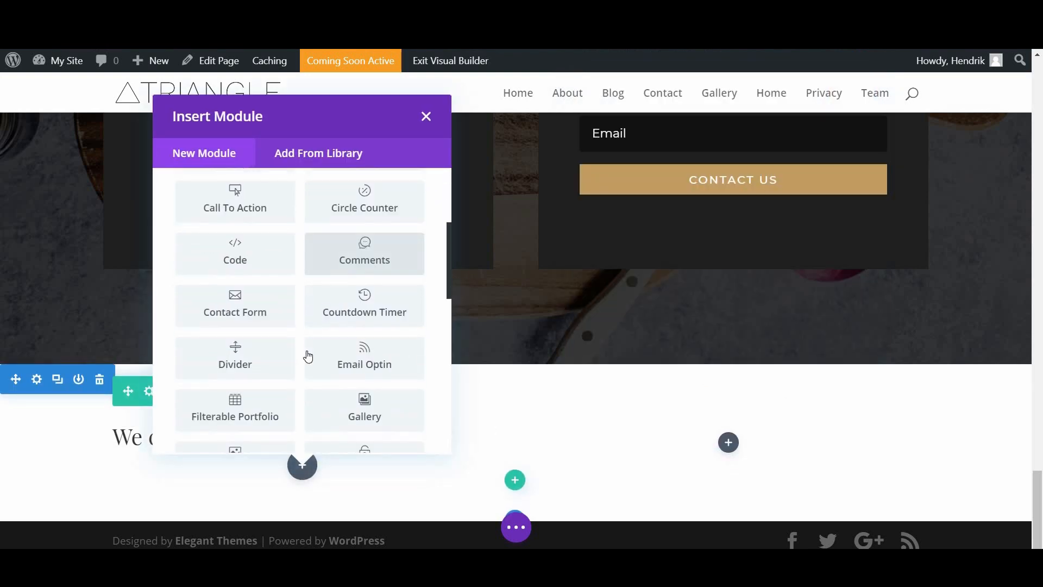
{"action": "scroll", "coordinate": [308, 356], "scroll_direction": "down", "scroll_amount": 10}
{"action": "left_click", "coordinate": [545, 345]}
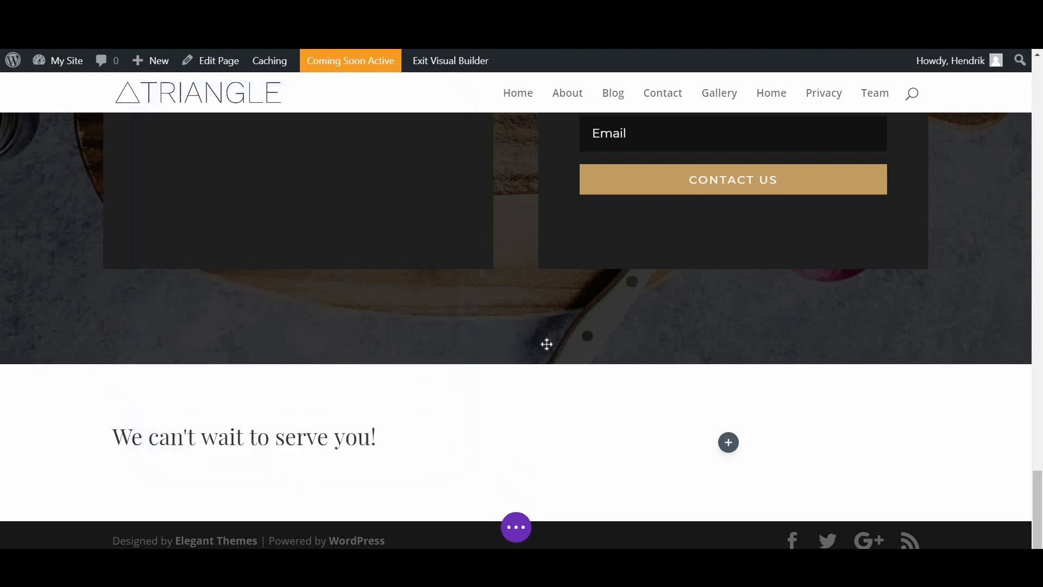
{"action": "scroll", "coordinate": [763, 323], "scroll_direction": "down", "scroll_amount": 3}
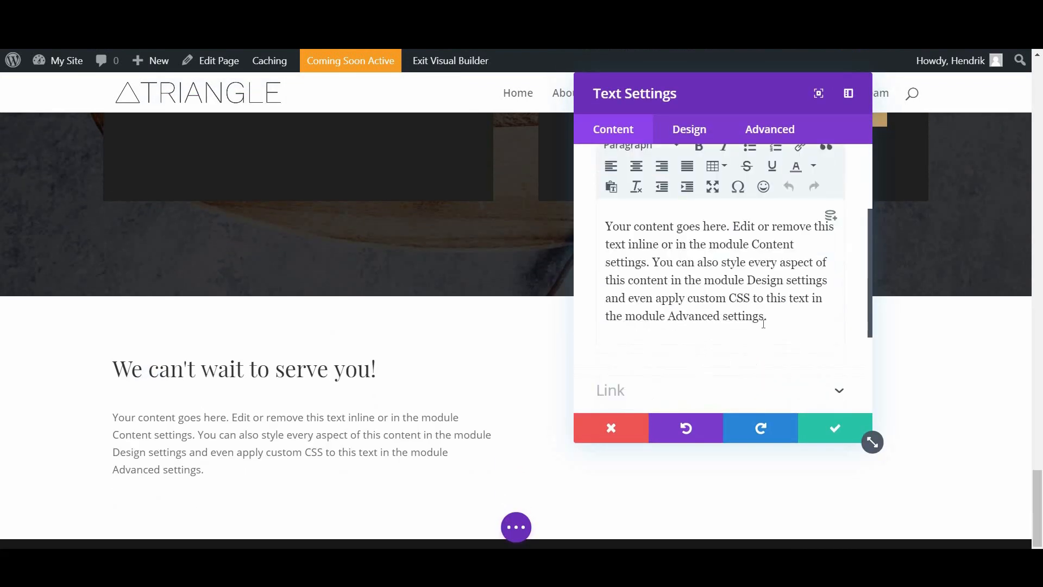
{"action": "scroll", "coordinate": [761, 323], "scroll_direction": "down", "scroll_amount": 1}
{"action": "scroll", "coordinate": [695, 311], "scroll_direction": "up", "scroll_amount": 2}
{"action": "scroll", "coordinate": [710, 319], "scroll_direction": "up", "scroll_amount": 1}
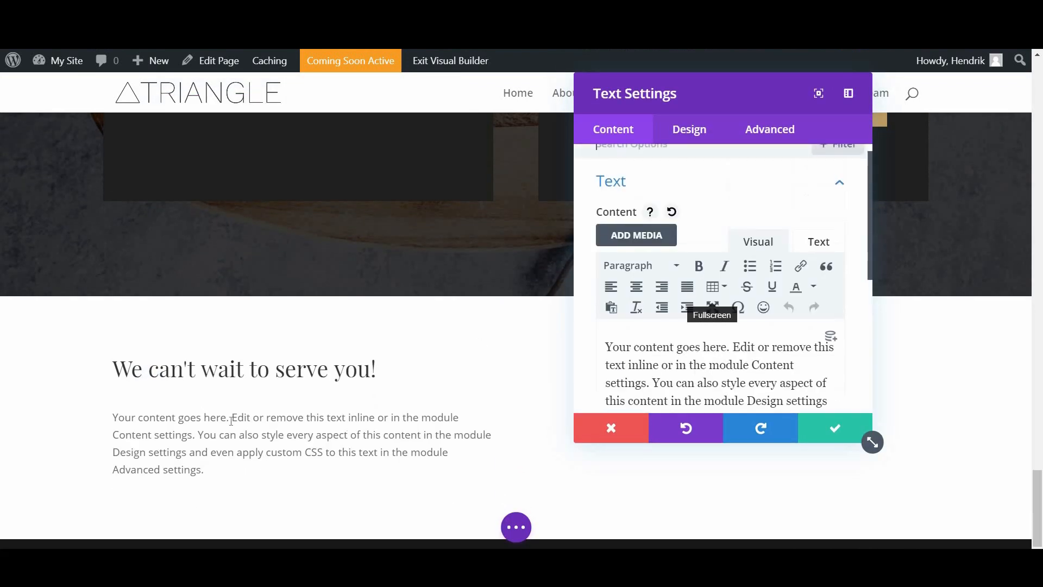
{"action": "scroll", "coordinate": [417, 400], "scroll_direction": "up", "scroll_amount": 5}
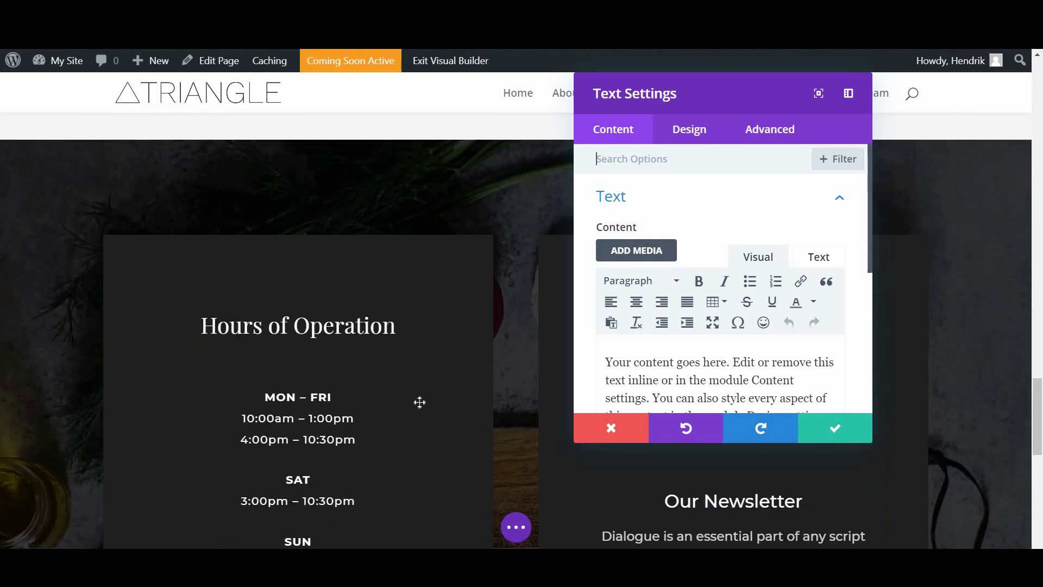
{"action": "scroll", "coordinate": [419, 402], "scroll_direction": "up", "scroll_amount": 6}
{"action": "scroll", "coordinate": [568, 336], "scroll_direction": "down", "scroll_amount": 4}
{"action": "scroll", "coordinate": [689, 259], "scroll_direction": "down", "scroll_amount": 5}
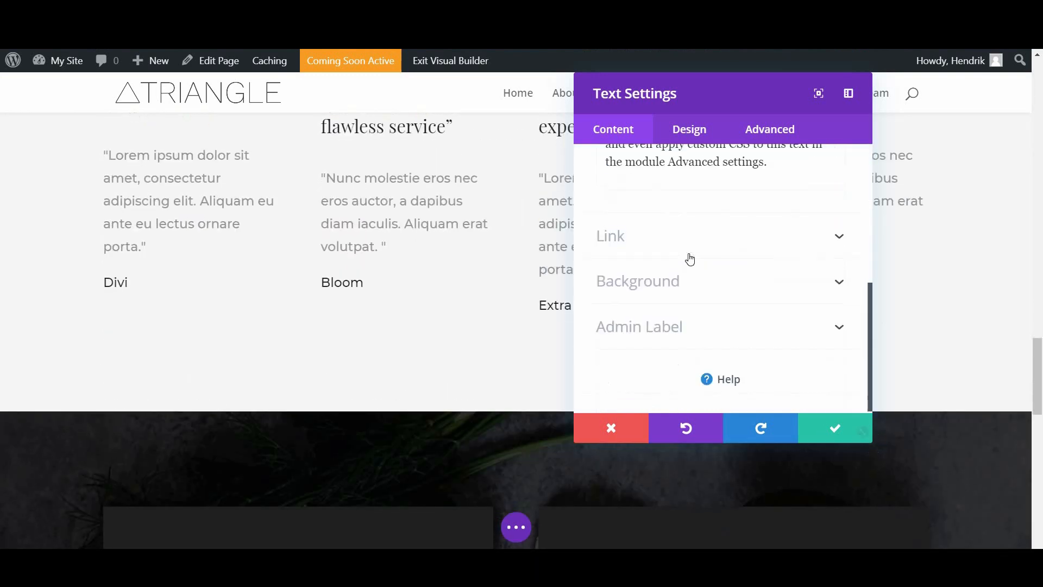
{"action": "scroll", "coordinate": [682, 140], "scroll_direction": "up", "scroll_amount": 5}
{"action": "left_click", "coordinate": [689, 129]}
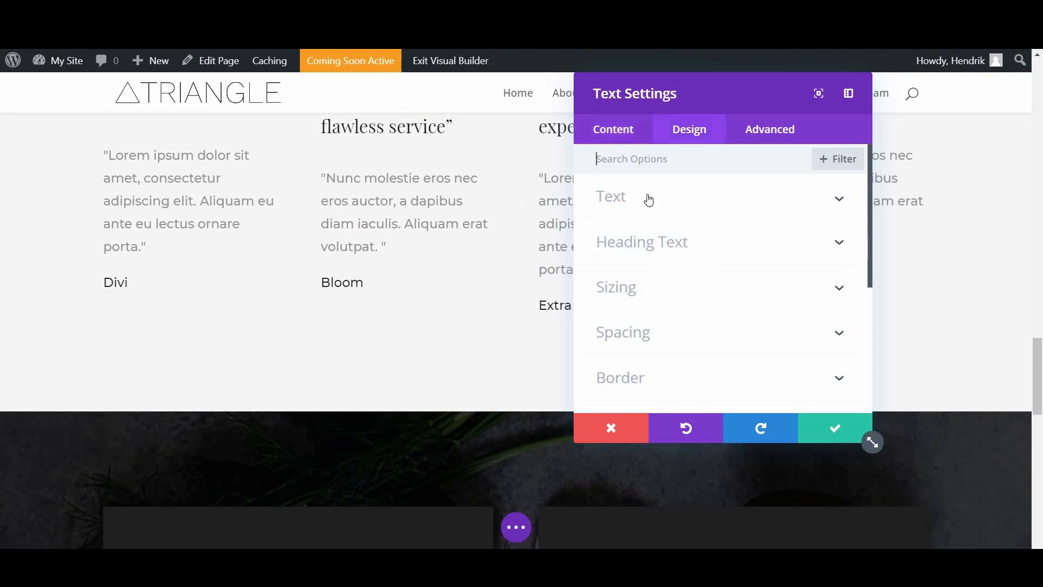
{"action": "left_click", "coordinate": [647, 199]}
{"action": "scroll", "coordinate": [760, 278], "scroll_direction": "down", "scroll_amount": 6}
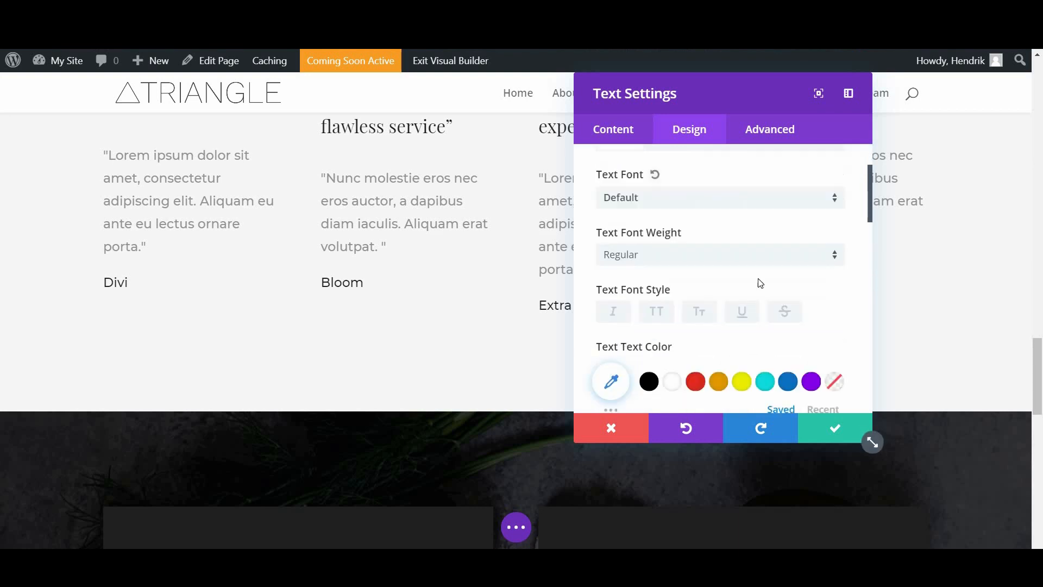
{"action": "scroll", "coordinate": [622, 284], "scroll_direction": "up", "scroll_amount": 3}
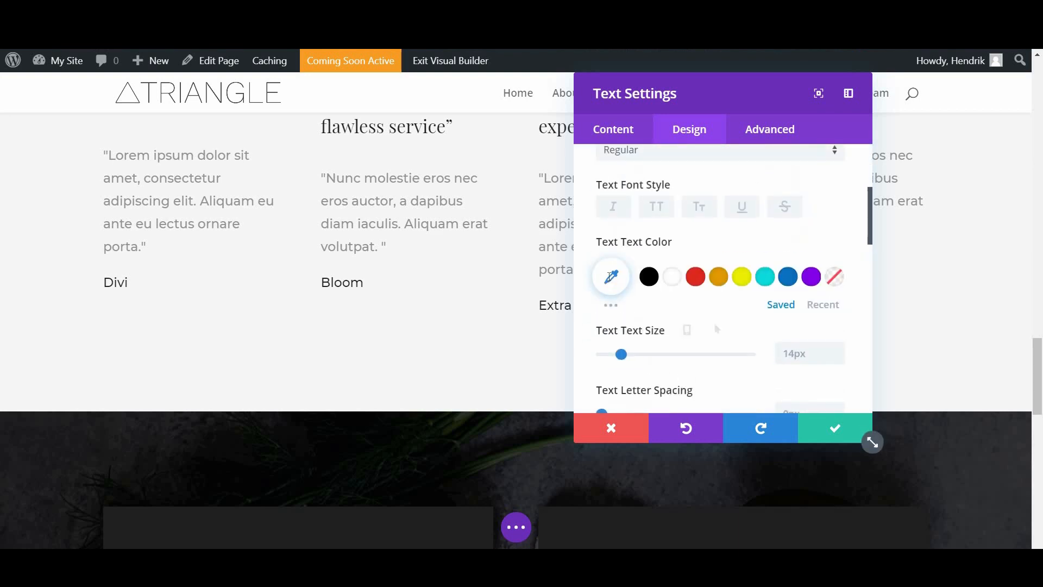
{"action": "left_click", "coordinate": [609, 277]}
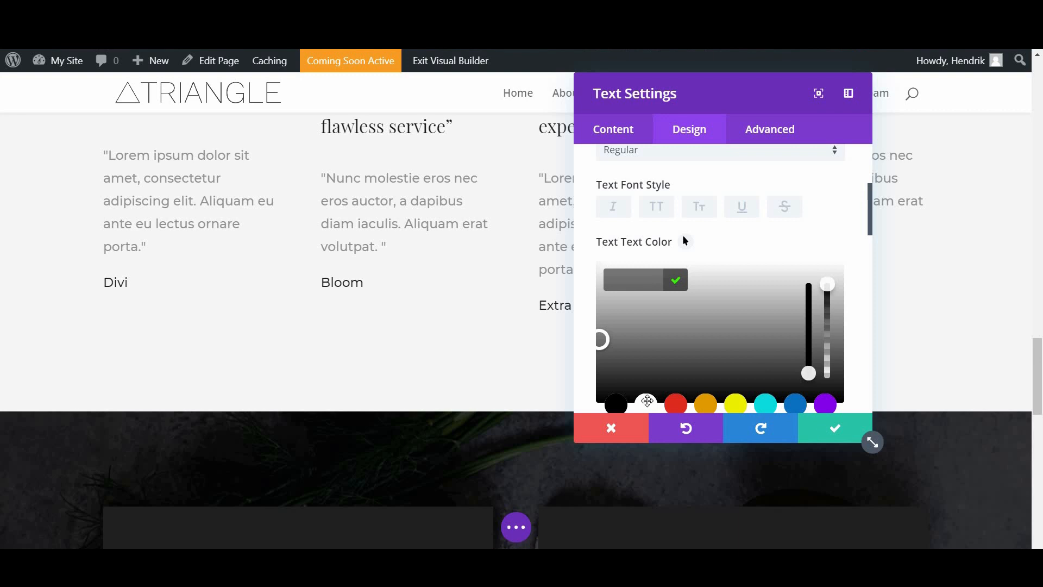
{"action": "left_click", "coordinate": [184, 187]}
{"action": "left_click", "coordinate": [167, 185]}
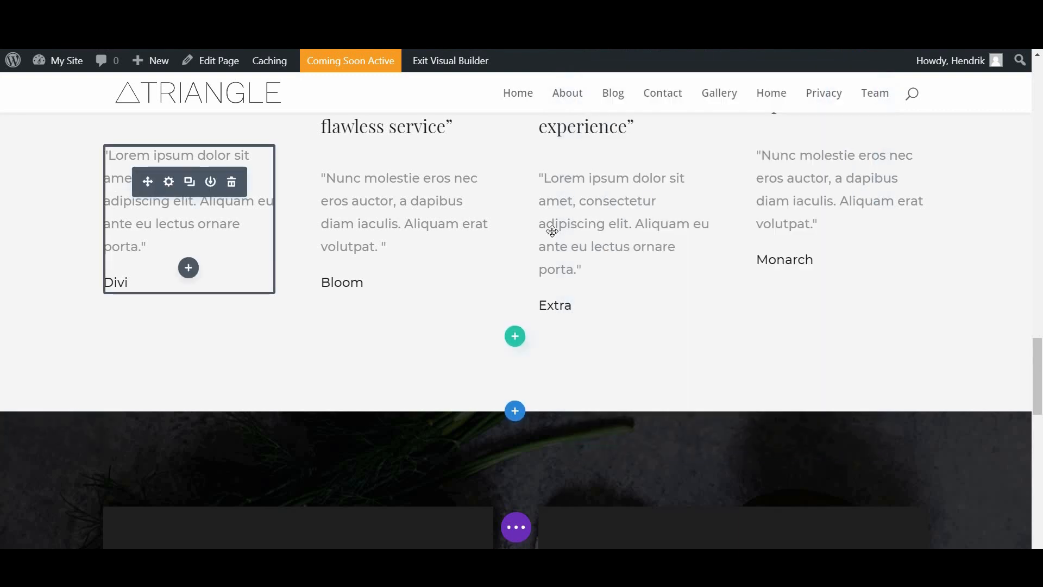
{"action": "left_click", "coordinate": [688, 132]}
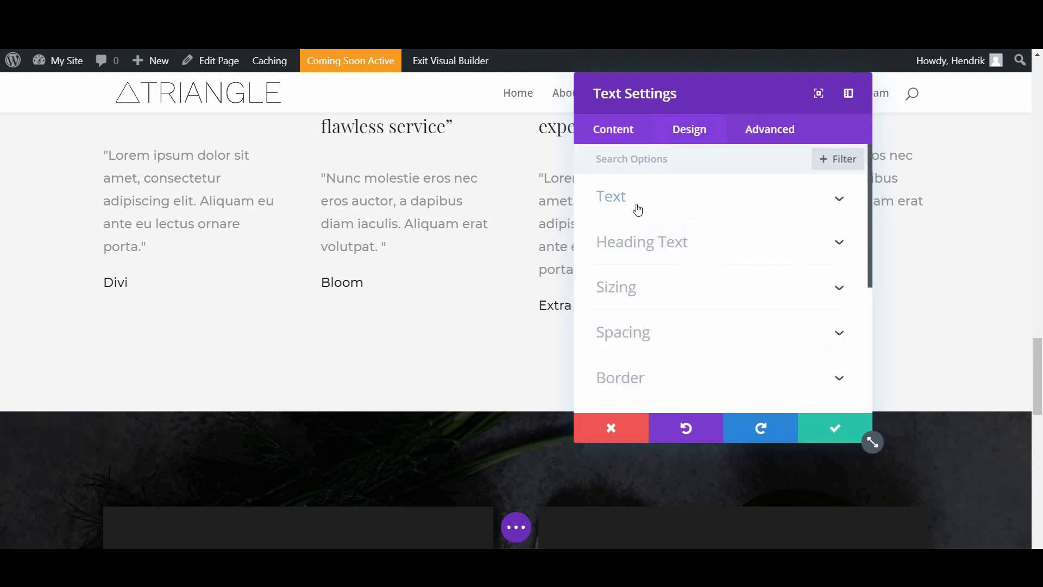
{"action": "scroll", "coordinate": [637, 318], "scroll_direction": "down", "scroll_amount": 2}
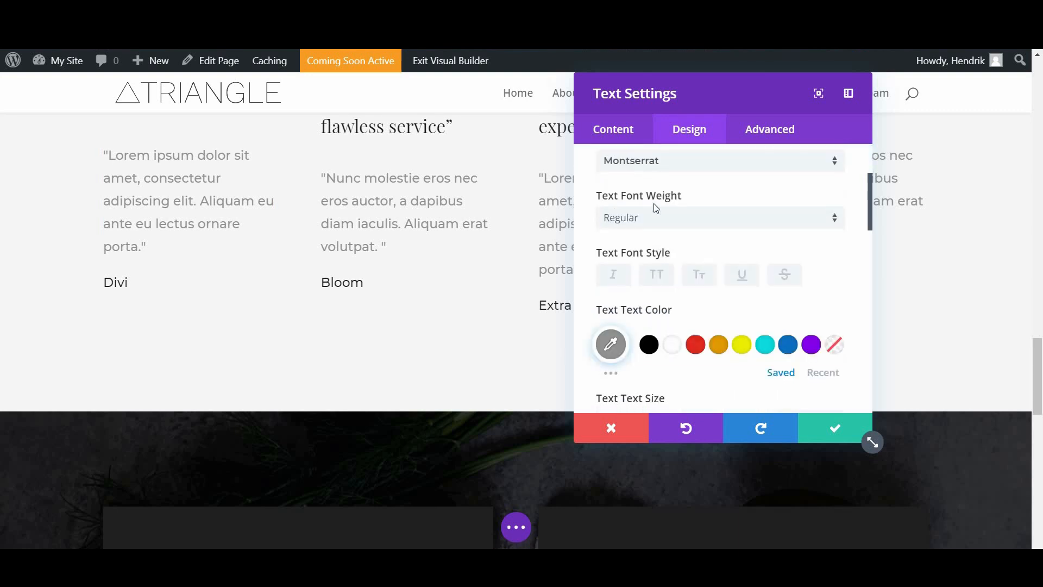
{"action": "scroll", "coordinate": [652, 226], "scroll_direction": "up", "scroll_amount": 1}
{"action": "scroll", "coordinate": [604, 276], "scroll_direction": "down", "scroll_amount": 2}
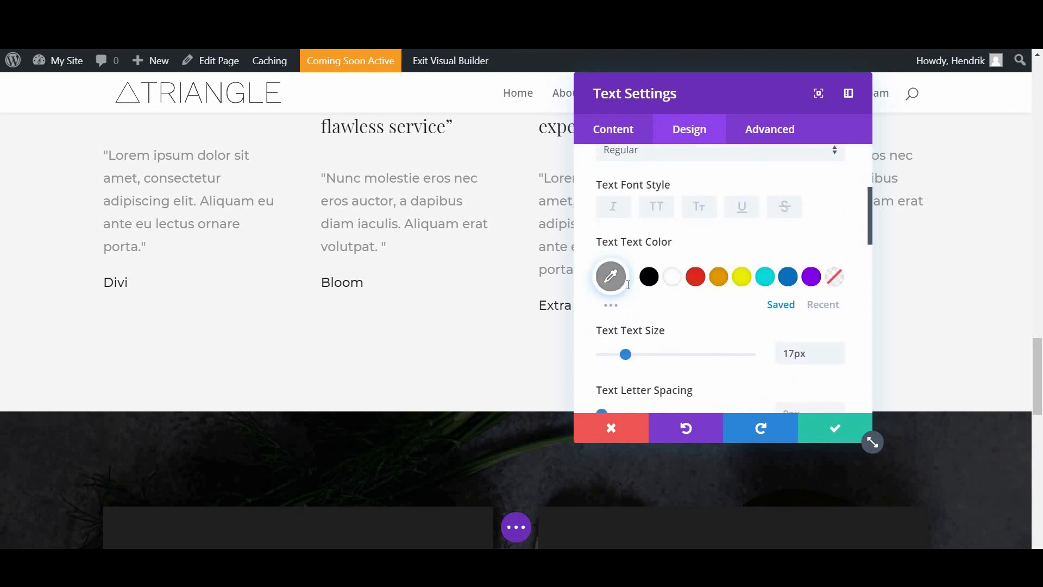
{"action": "left_click", "coordinate": [609, 275]}
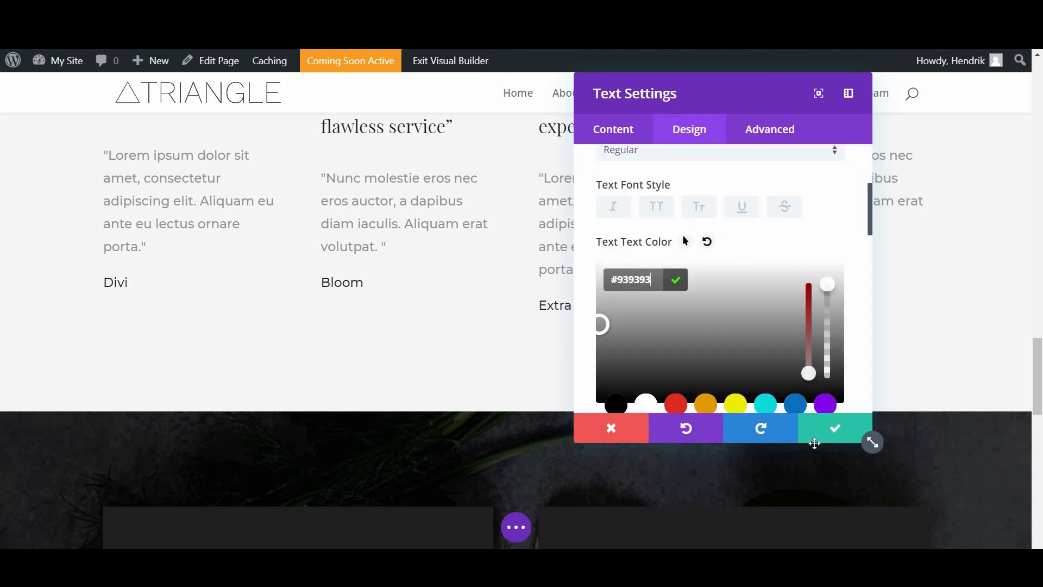
{"action": "left_click", "coordinate": [813, 434]}
{"action": "scroll", "coordinate": [384, 351], "scroll_direction": "down", "scroll_amount": 2}
{"action": "scroll", "coordinate": [383, 351], "scroll_direction": "down", "scroll_amount": 8}
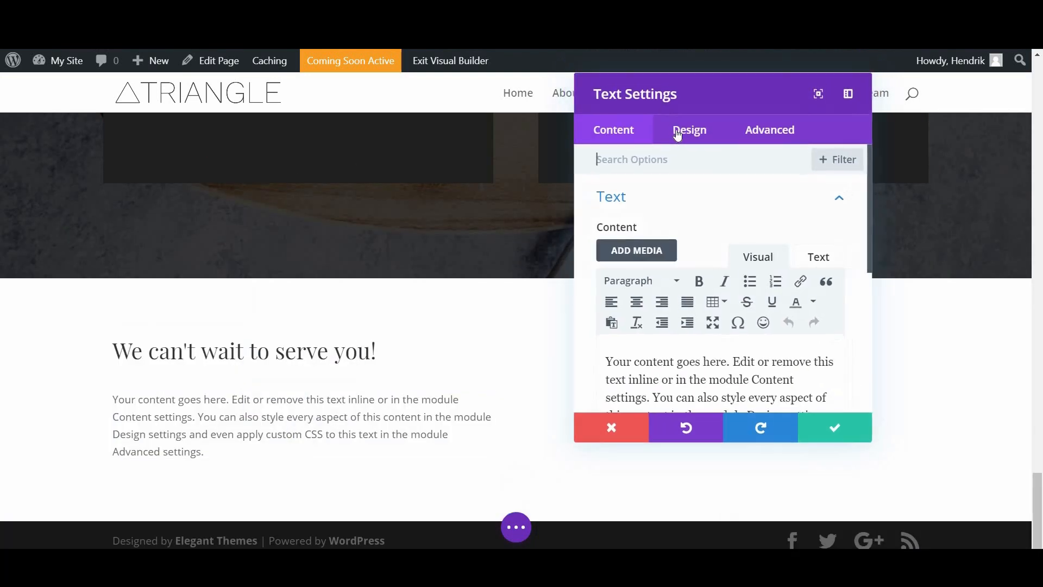
Step: Set the new paragraph's body text colour to #939393 and save
{"action": "left_click", "coordinate": [686, 129]}
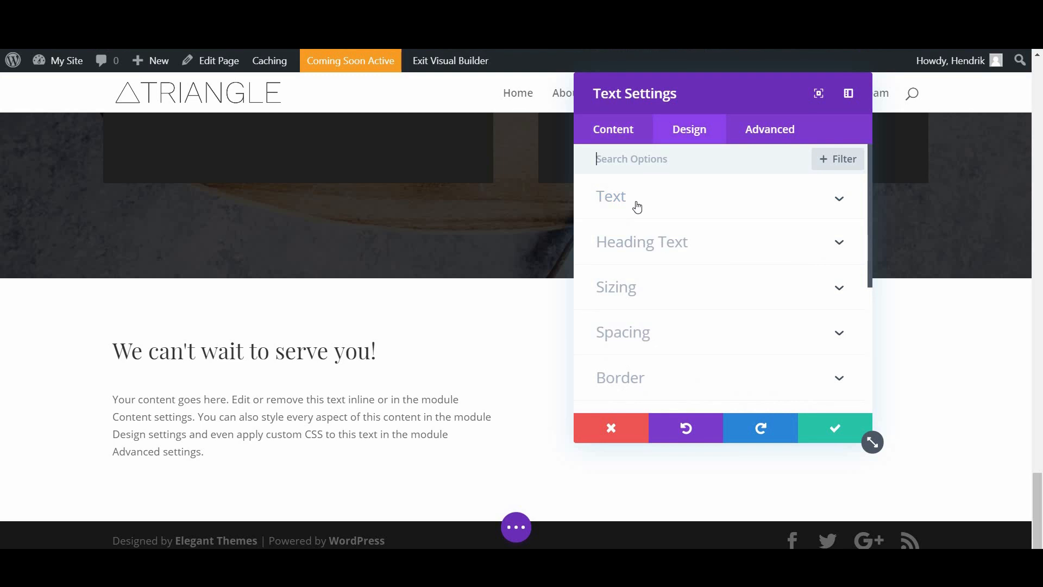
{"action": "left_click", "coordinate": [636, 205]}
{"action": "scroll", "coordinate": [634, 274], "scroll_direction": "down", "scroll_amount": 2}
{"action": "scroll", "coordinate": [634, 274], "scroll_direction": "down", "scroll_amount": 3}
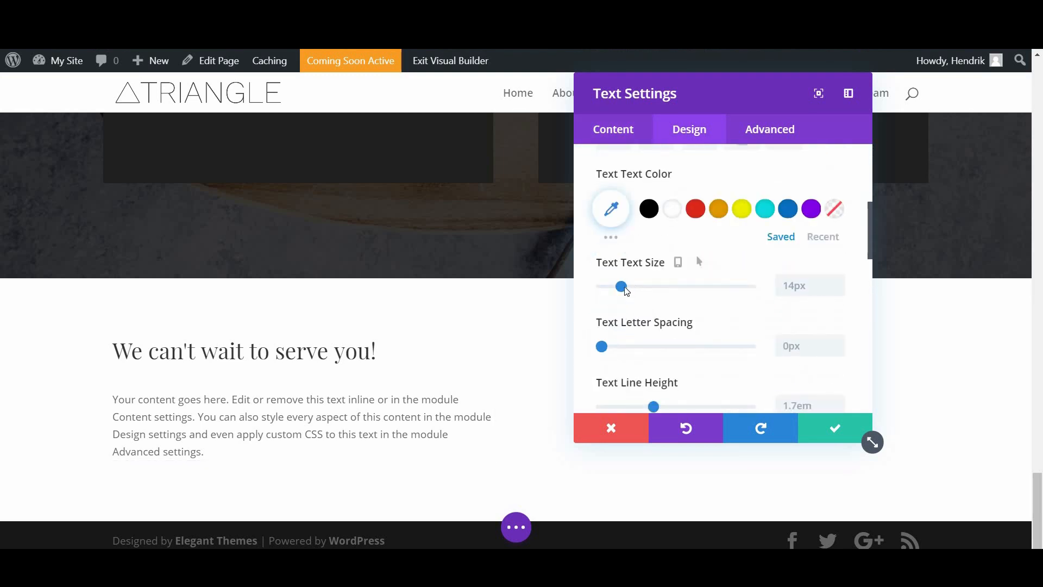
{"action": "left_click_drag", "start_coordinate": [622, 287], "coordinate": [629, 286]}
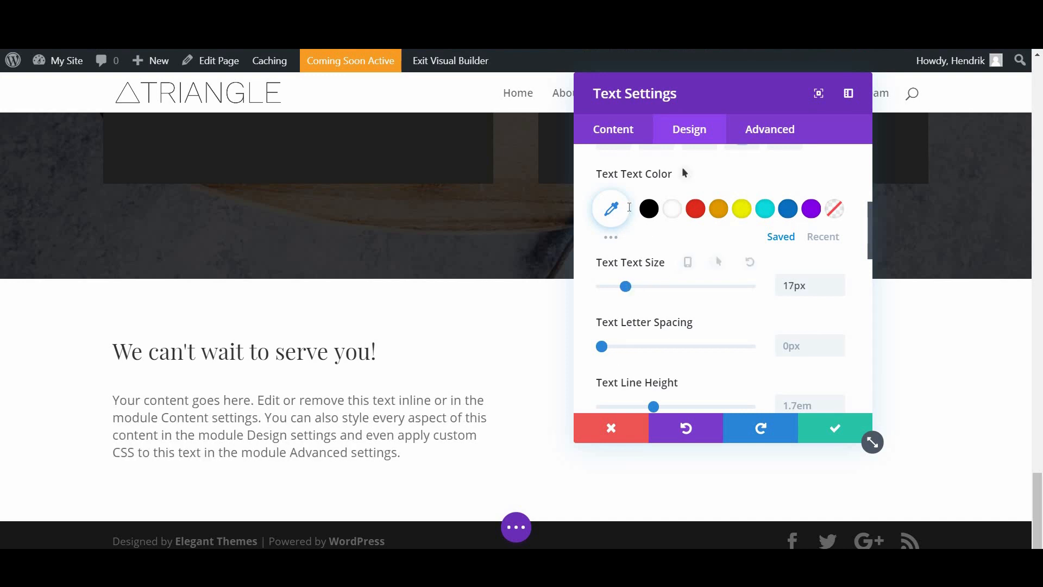
{"action": "left_click", "coordinate": [628, 207]}
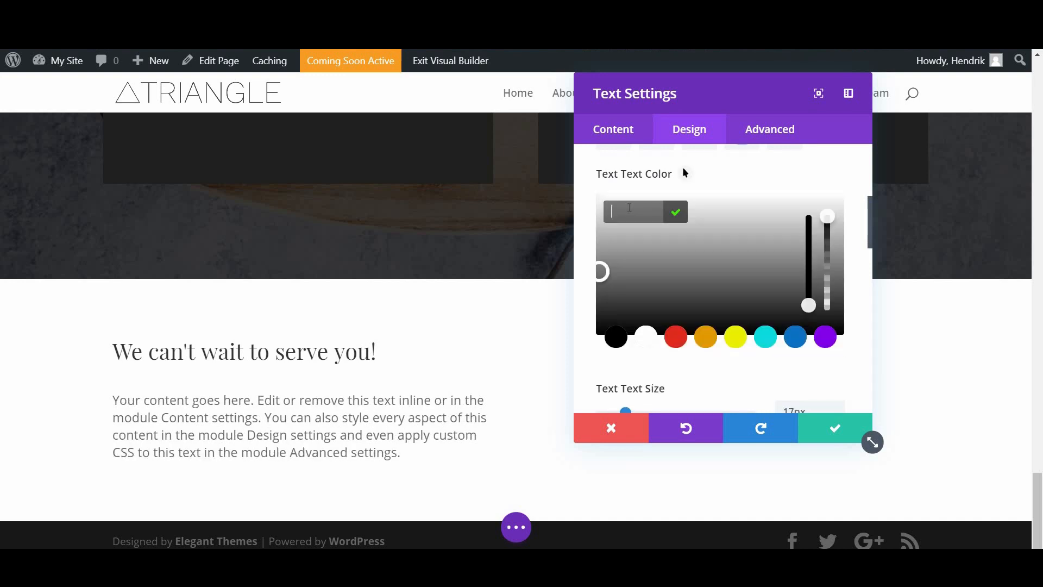
{"action": "type", "text": "#939393"}
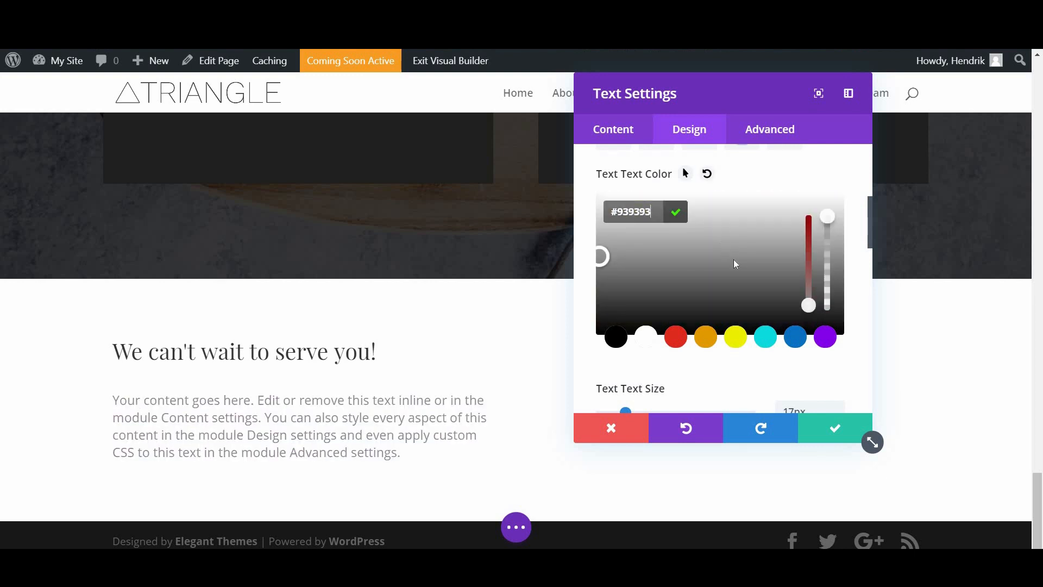
{"action": "scroll", "coordinate": [754, 281], "scroll_direction": "down", "scroll_amount": 5}
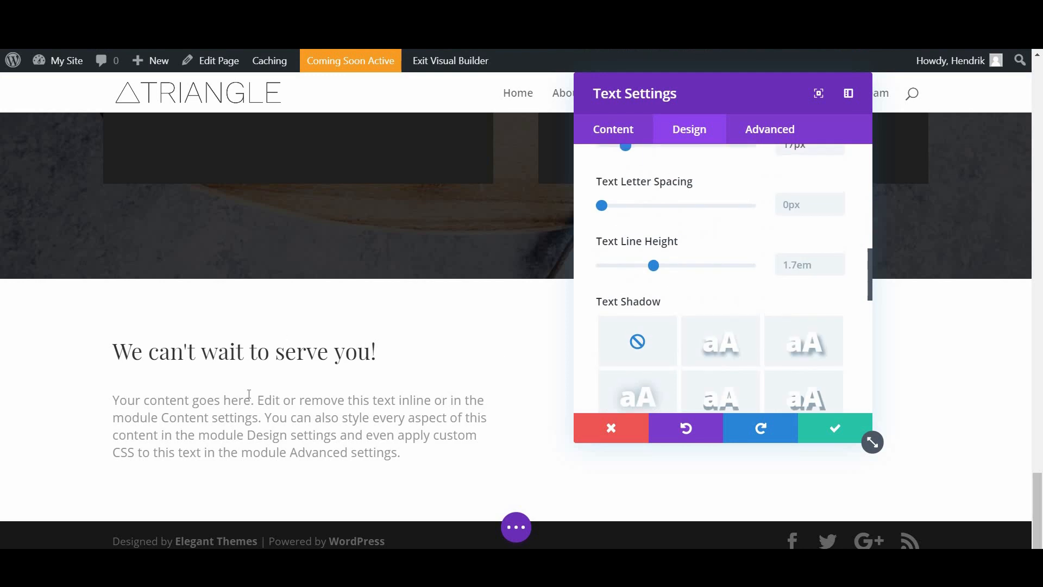
{"action": "scroll", "coordinate": [834, 391], "scroll_direction": "up", "scroll_amount": 4}
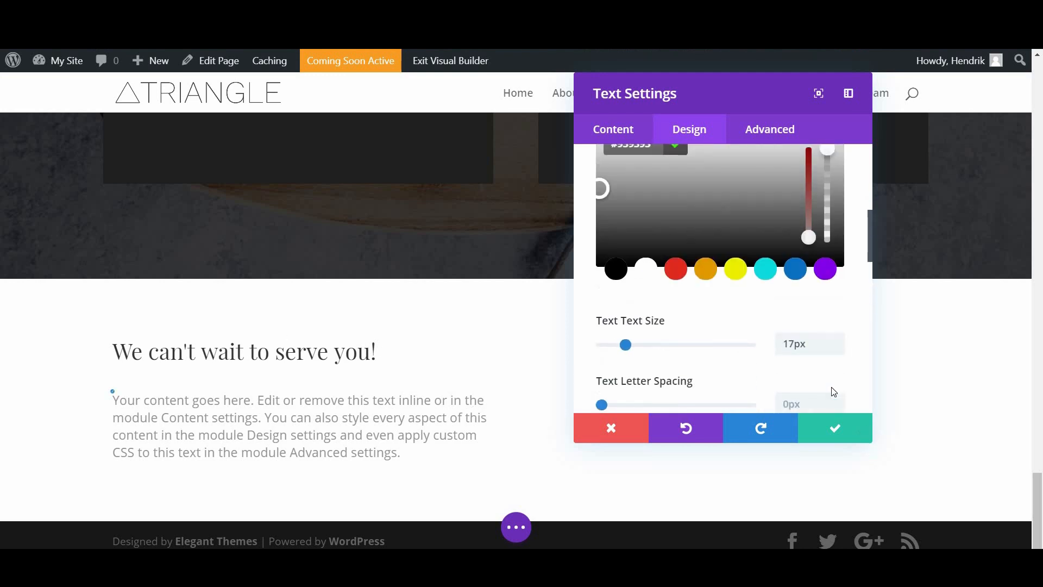
{"action": "left_click", "coordinate": [838, 430]}
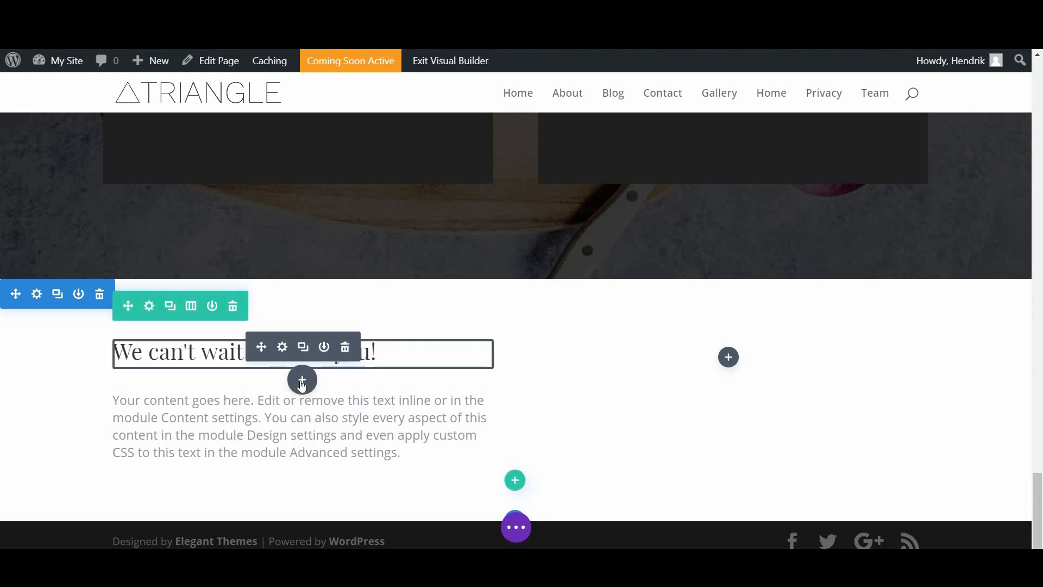
Step: Insert a Divider module beneath the heading and close its settings
{"action": "left_click", "coordinate": [302, 384]}
{"action": "scroll", "coordinate": [374, 271], "scroll_direction": "down", "scroll_amount": 3}
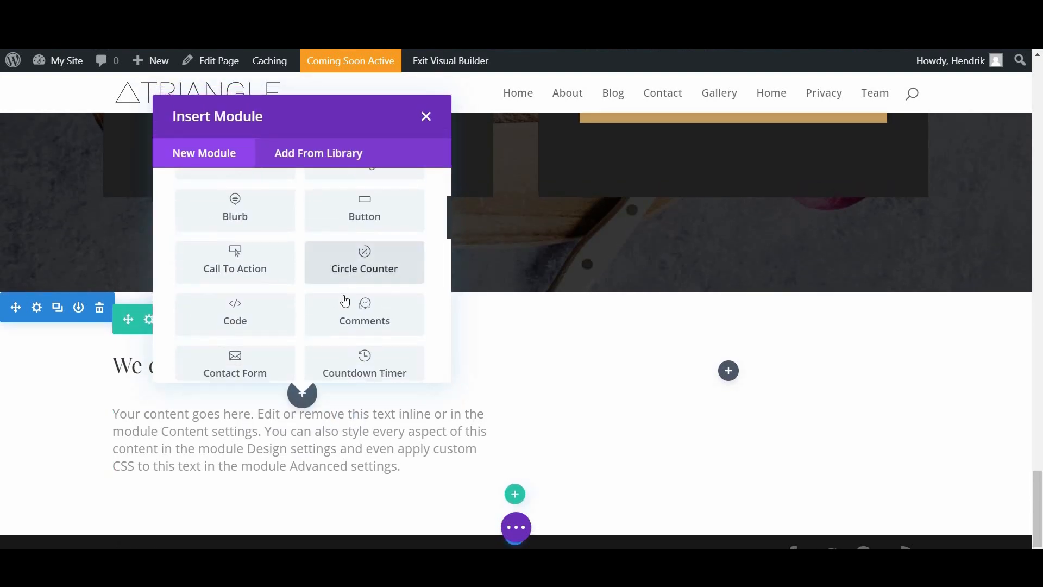
{"action": "scroll", "coordinate": [337, 303], "scroll_direction": "down", "scroll_amount": 7}
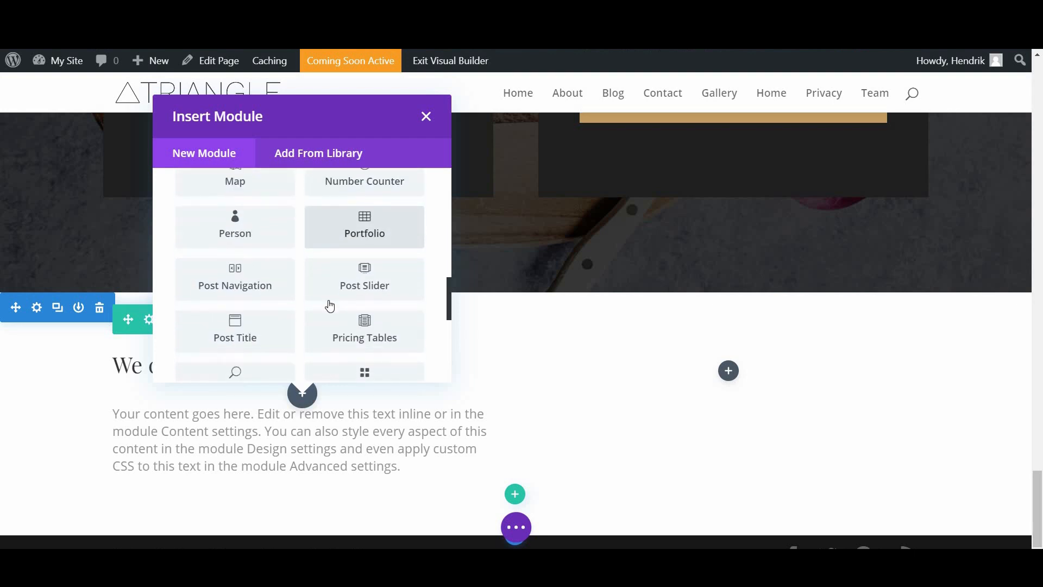
{"action": "scroll", "coordinate": [330, 306], "scroll_direction": "down", "scroll_amount": 2}
{"action": "scroll", "coordinate": [229, 359], "scroll_direction": "up", "scroll_amount": 7}
{"action": "left_click", "coordinate": [228, 360]}
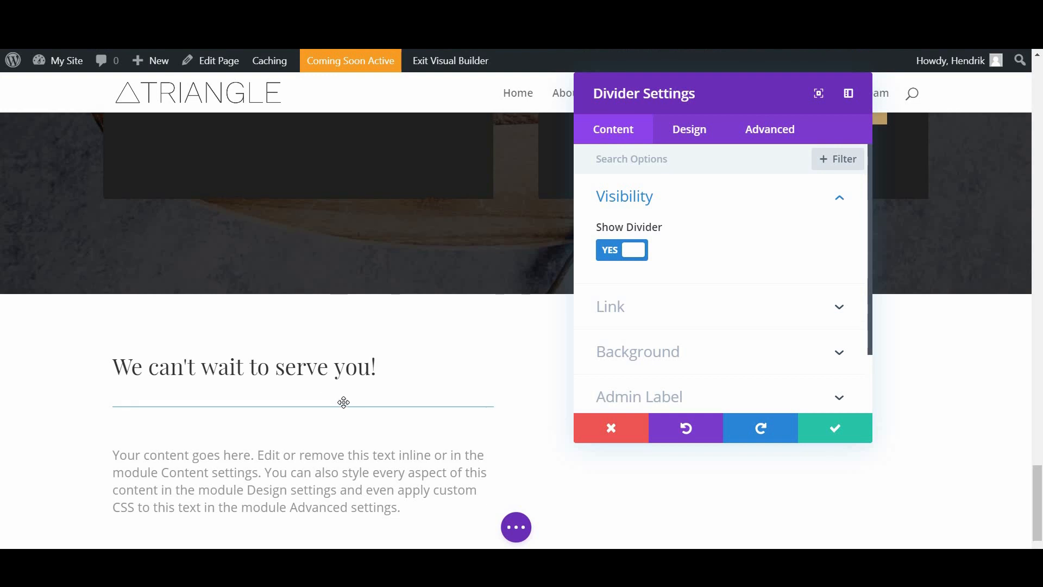
{"action": "scroll", "coordinate": [342, 403], "scroll_direction": "up", "scroll_amount": 4}
{"action": "scroll", "coordinate": [330, 405], "scroll_direction": "down", "scroll_amount": 4}
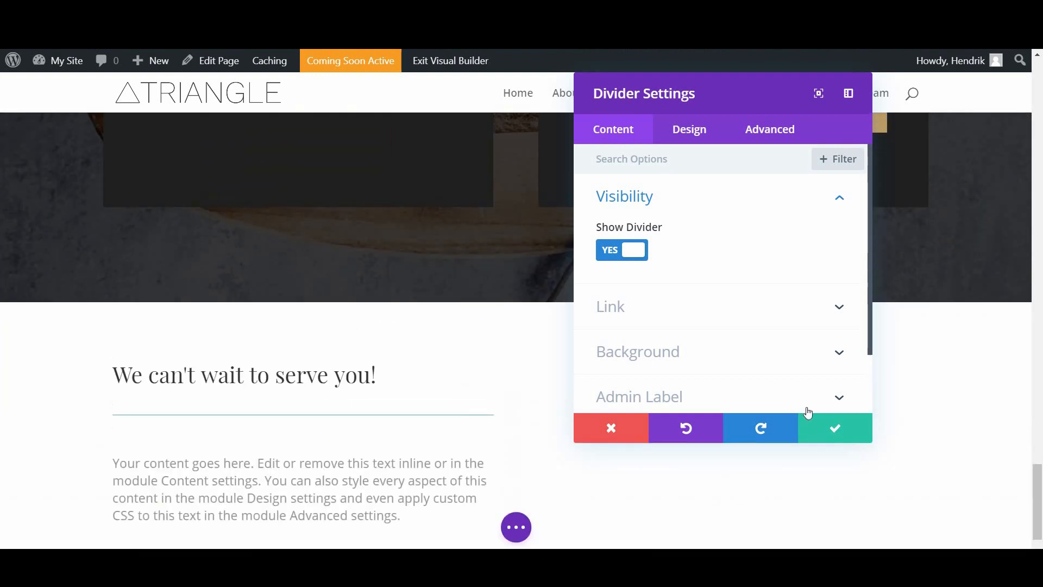
{"action": "scroll", "coordinate": [807, 421], "scroll_direction": "up", "scroll_amount": 3}
{"action": "left_click", "coordinate": [319, 204]}
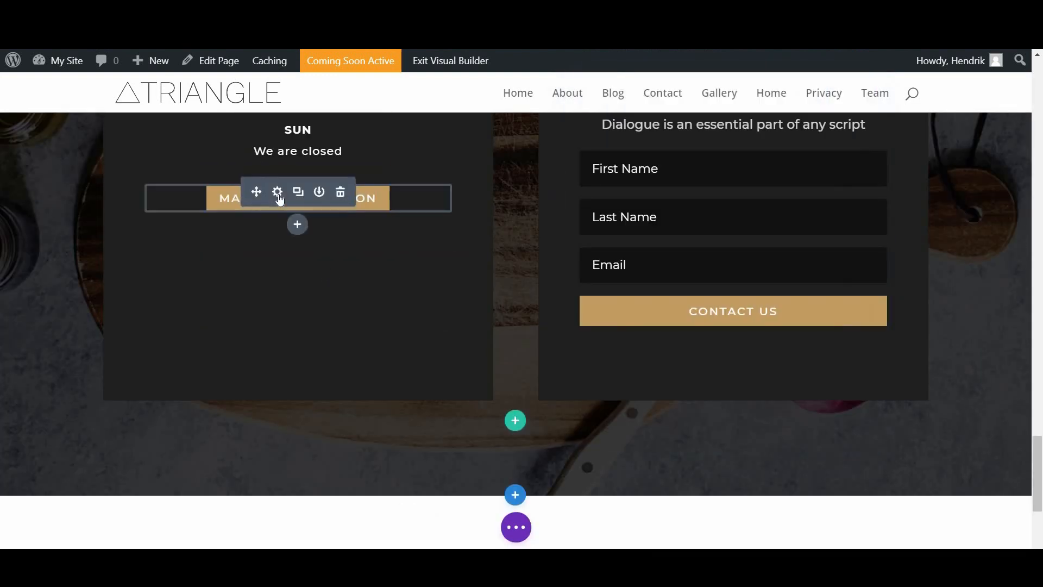
{"action": "left_click", "coordinate": [279, 197]}
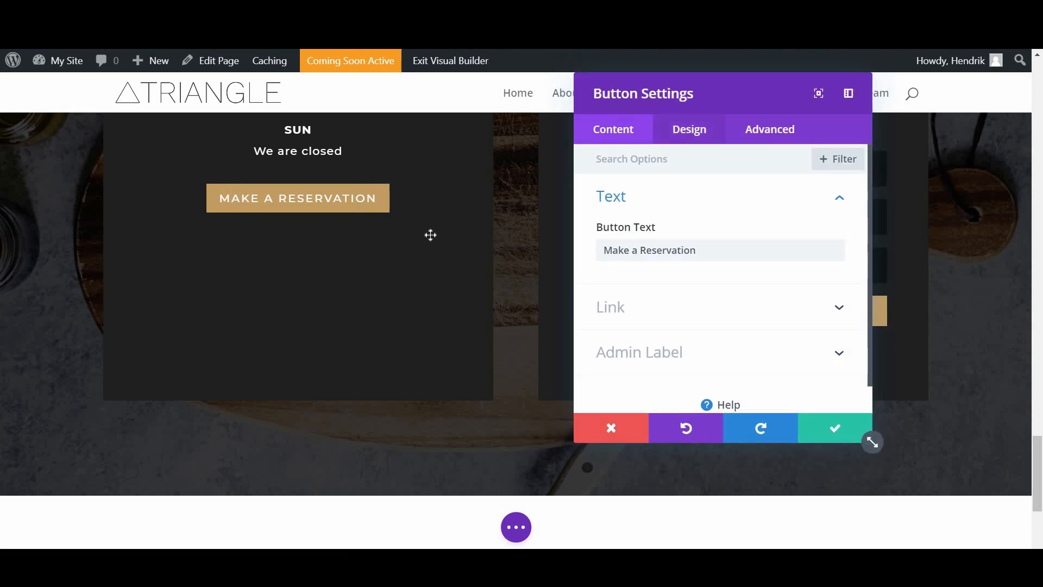
Step: Read the Make a Reservation button's background colour, #c39d63, and close without changes
{"action": "left_click", "coordinate": [689, 128]}
{"action": "scroll", "coordinate": [691, 271], "scroll_direction": "down", "scroll_amount": 1}
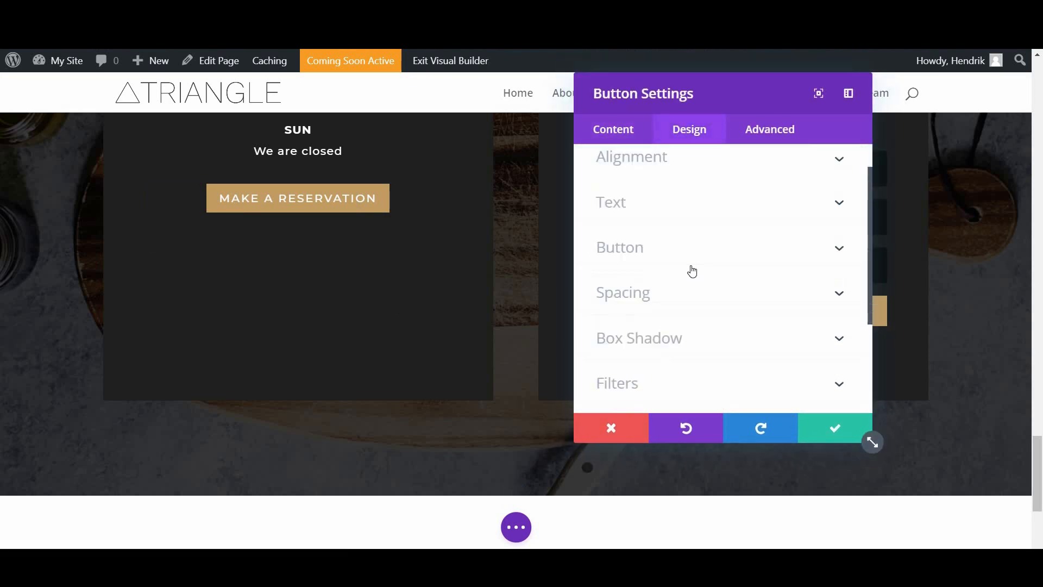
{"action": "scroll", "coordinate": [692, 270], "scroll_direction": "down", "scroll_amount": 3}
{"action": "scroll", "coordinate": [692, 270], "scroll_direction": "up", "scroll_amount": 3}
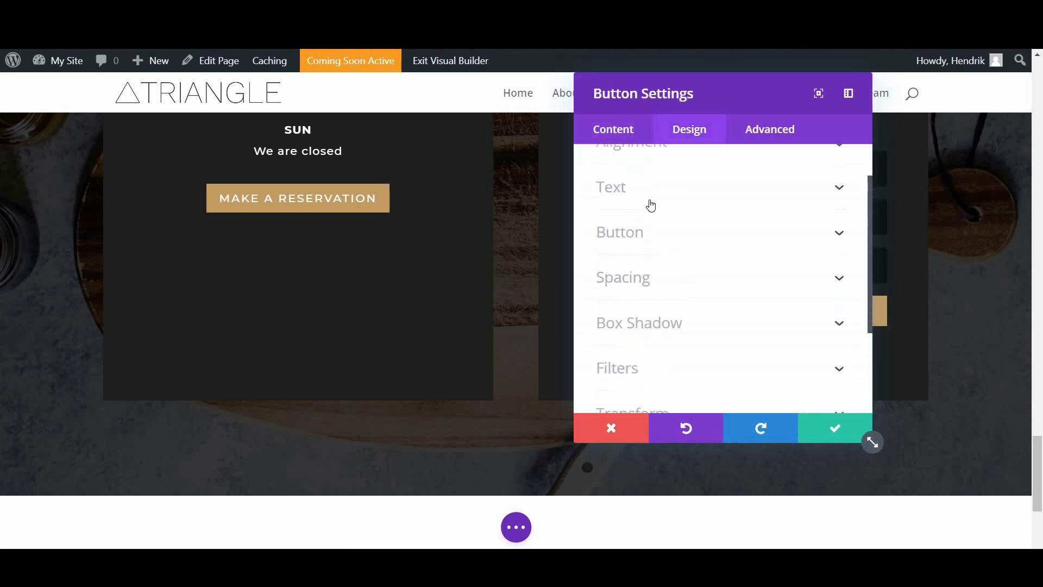
{"action": "scroll", "coordinate": [644, 166], "scroll_direction": "up", "scroll_amount": 1}
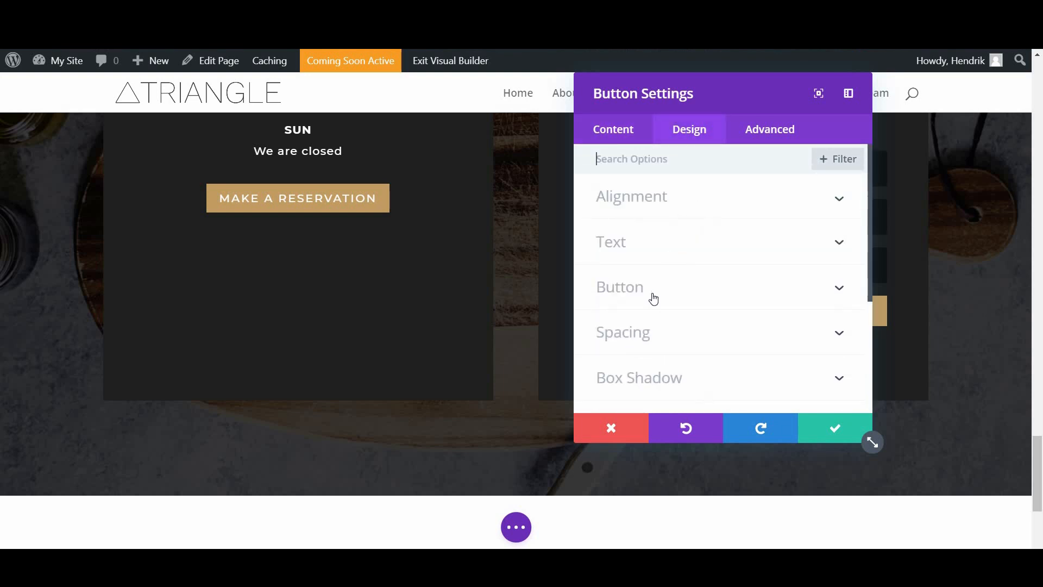
{"action": "left_click", "coordinate": [653, 296]}
{"action": "scroll", "coordinate": [738, 249], "scroll_direction": "down", "scroll_amount": 3}
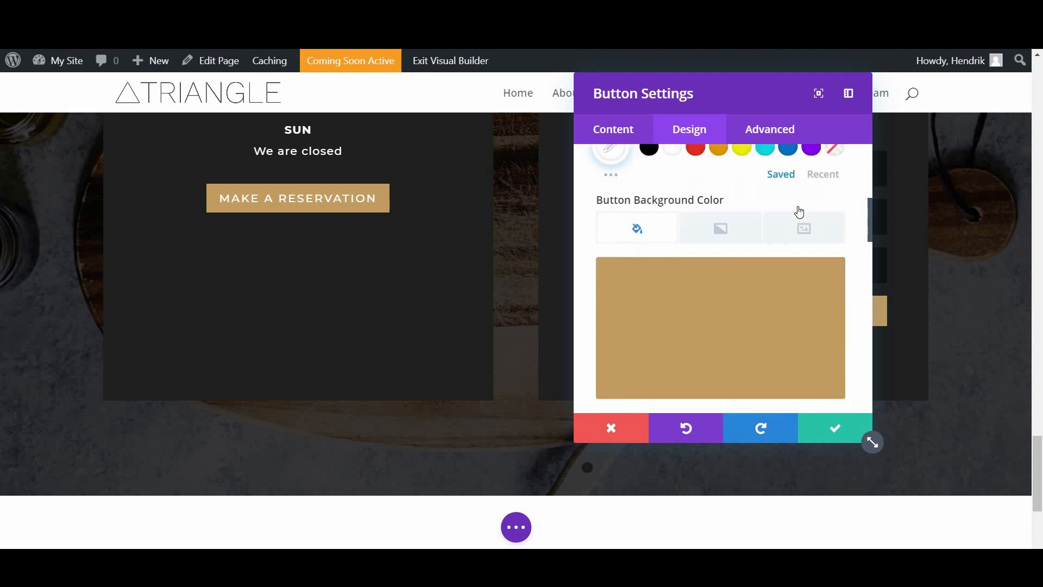
{"action": "scroll", "coordinate": [799, 210], "scroll_direction": "down", "scroll_amount": 1}
{"action": "left_click", "coordinate": [683, 220]}
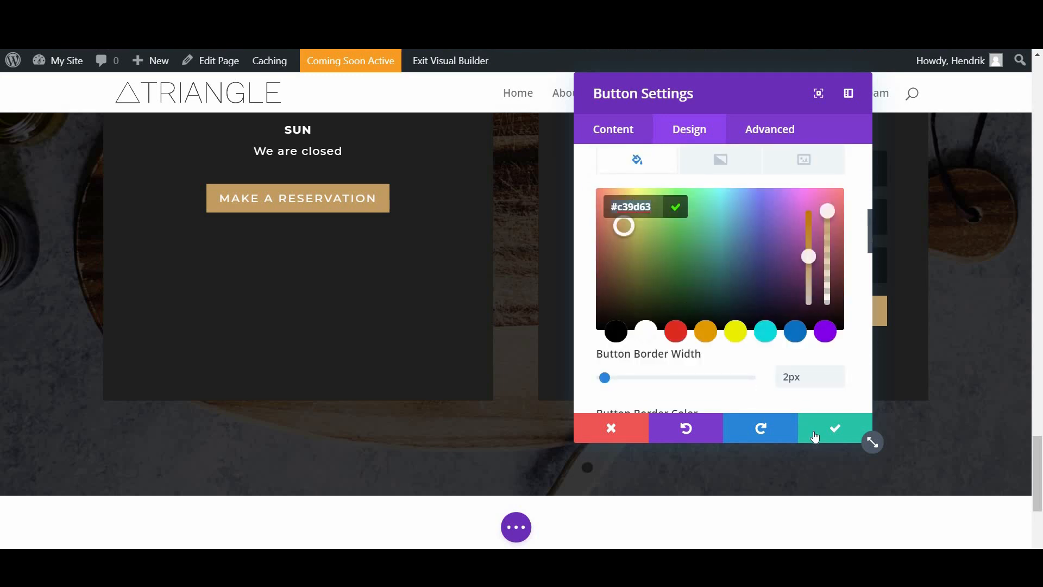
{"action": "left_click", "coordinate": [798, 419]}
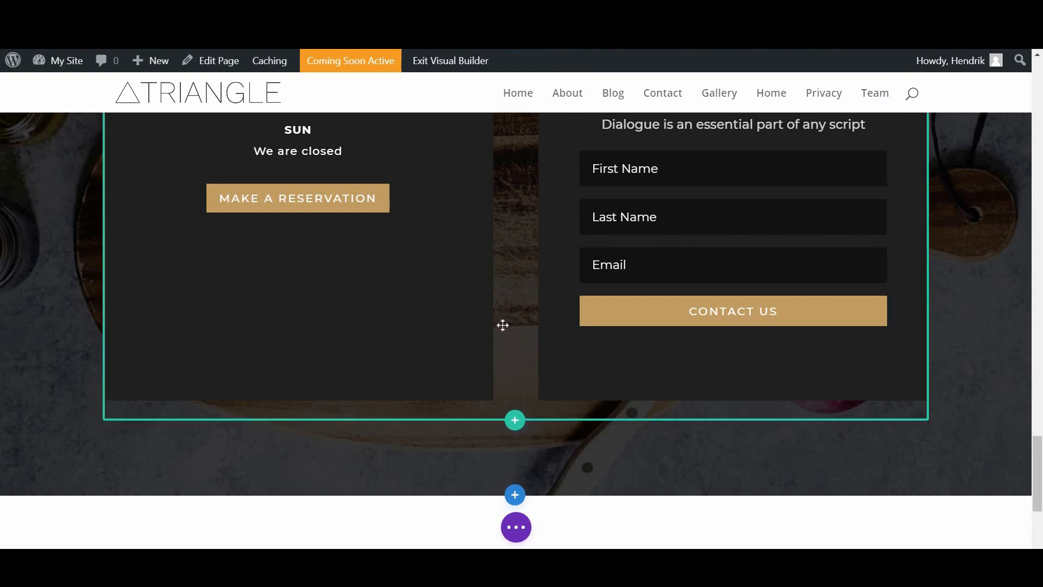
{"action": "scroll", "coordinate": [484, 367], "scroll_direction": "down", "scroll_amount": 5}
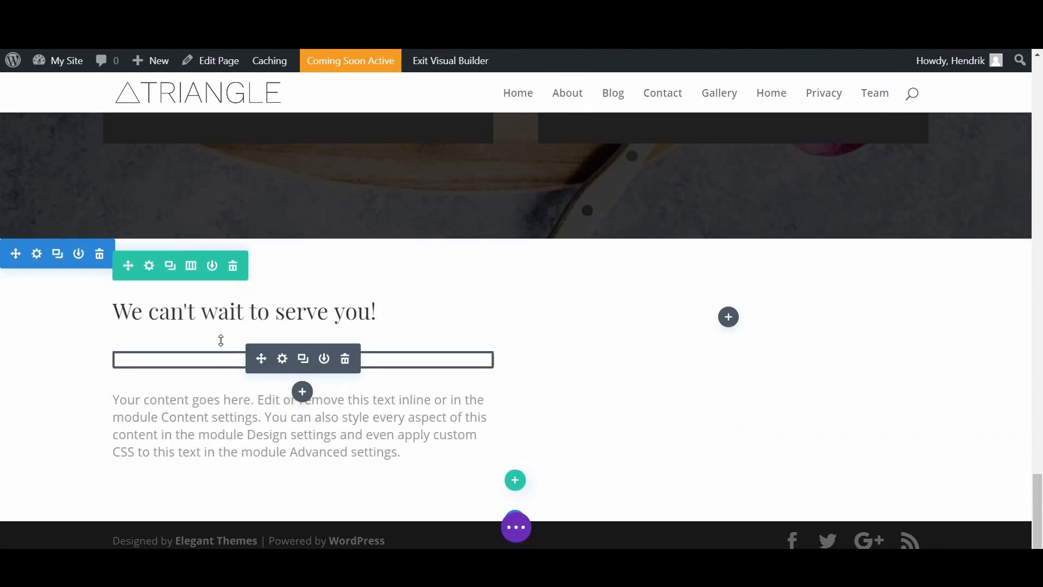
Step: Paste tan #c39d63 as the divider's colour
{"action": "left_click", "coordinate": [282, 360]}
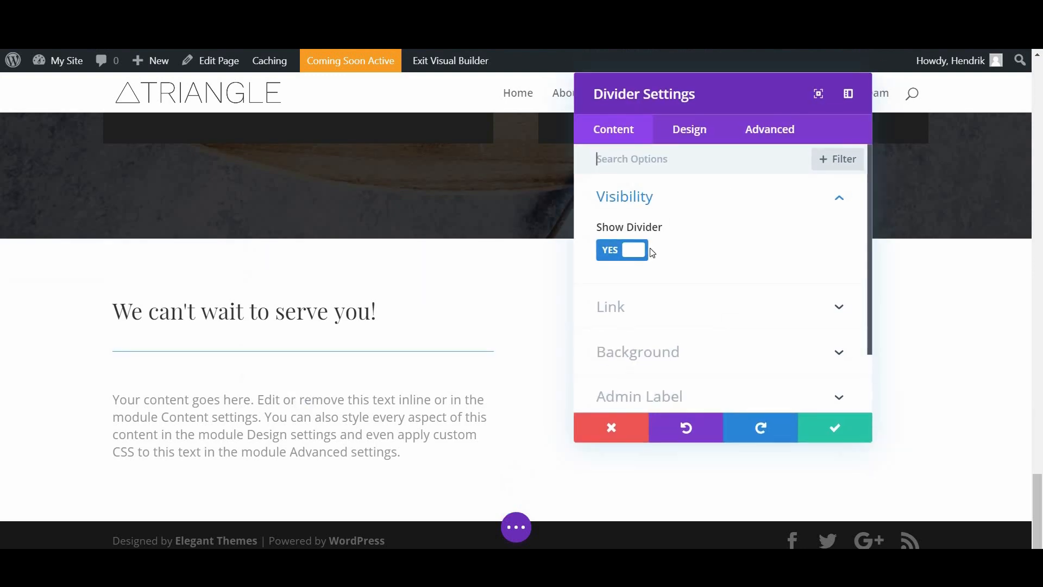
{"action": "left_click", "coordinate": [679, 131]}
{"action": "left_click", "coordinate": [648, 200]}
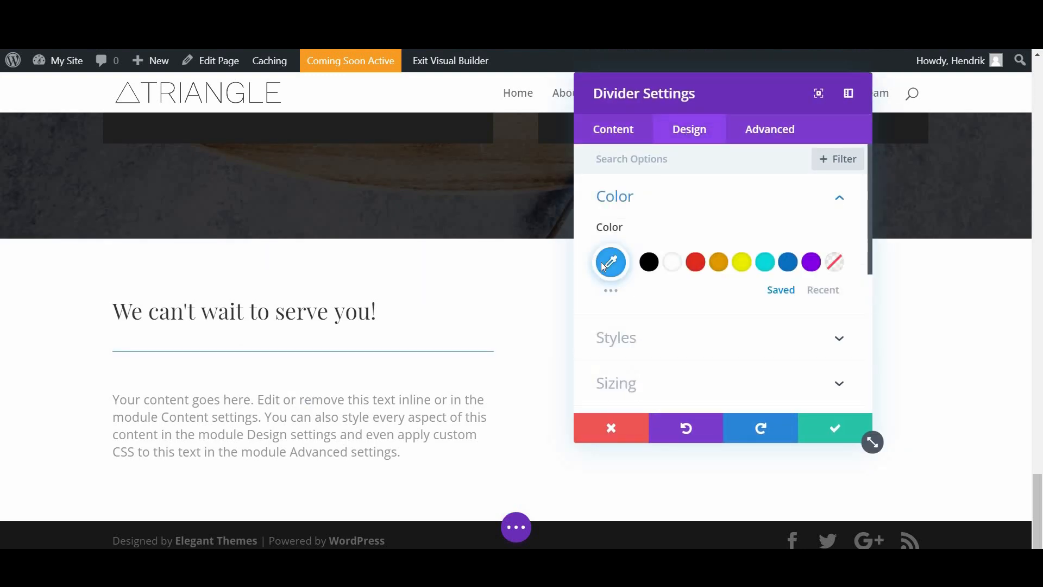
{"action": "left_click", "coordinate": [642, 275]}
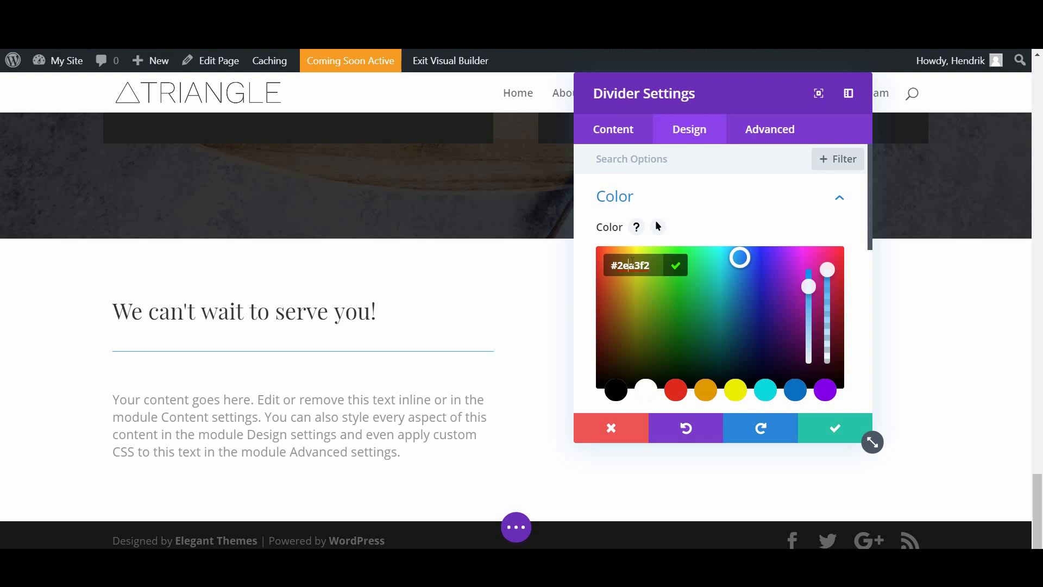
{"action": "type", "text": "#c39d63"}
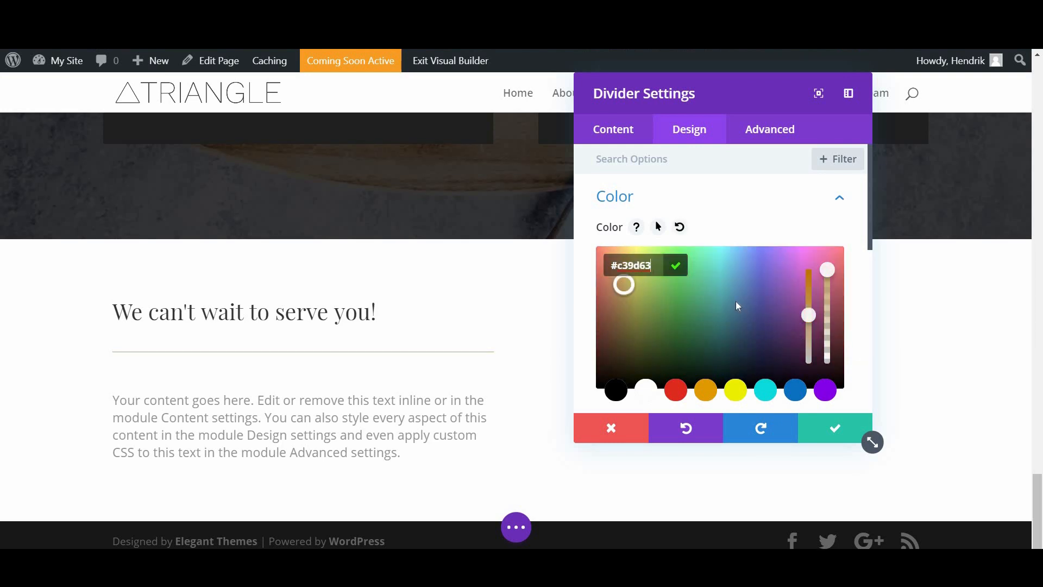
Step: Set the divider weight to 3px and width to about 55%, then save
{"action": "scroll", "coordinate": [671, 287], "scroll_direction": "down", "scroll_amount": 5}
{"action": "scroll", "coordinate": [679, 222], "scroll_direction": "down", "scroll_amount": 1}
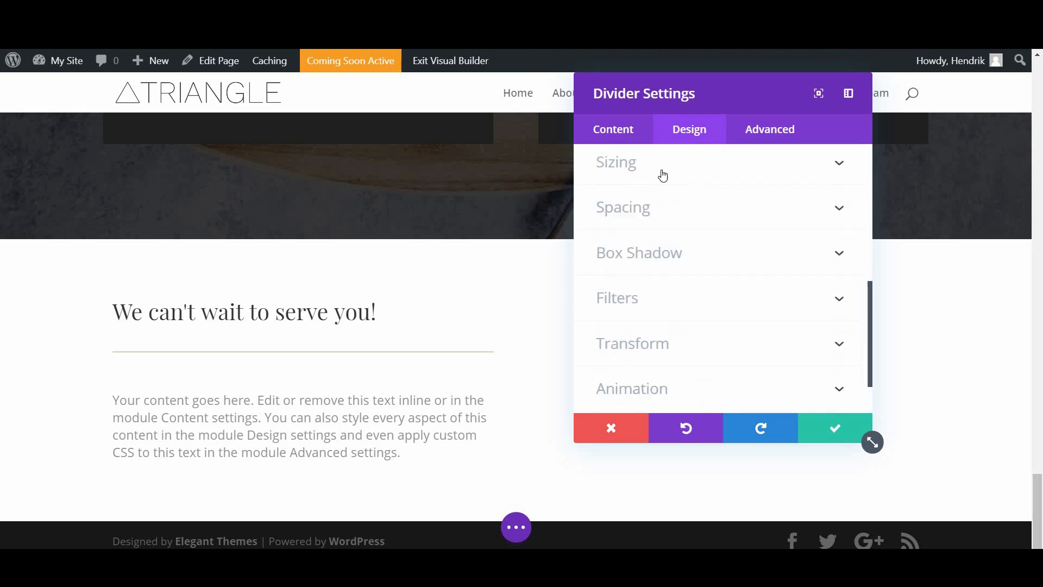
{"action": "left_click", "coordinate": [662, 174]}
{"action": "left_click_drag", "start_coordinate": [606, 228], "coordinate": [606, 230]}
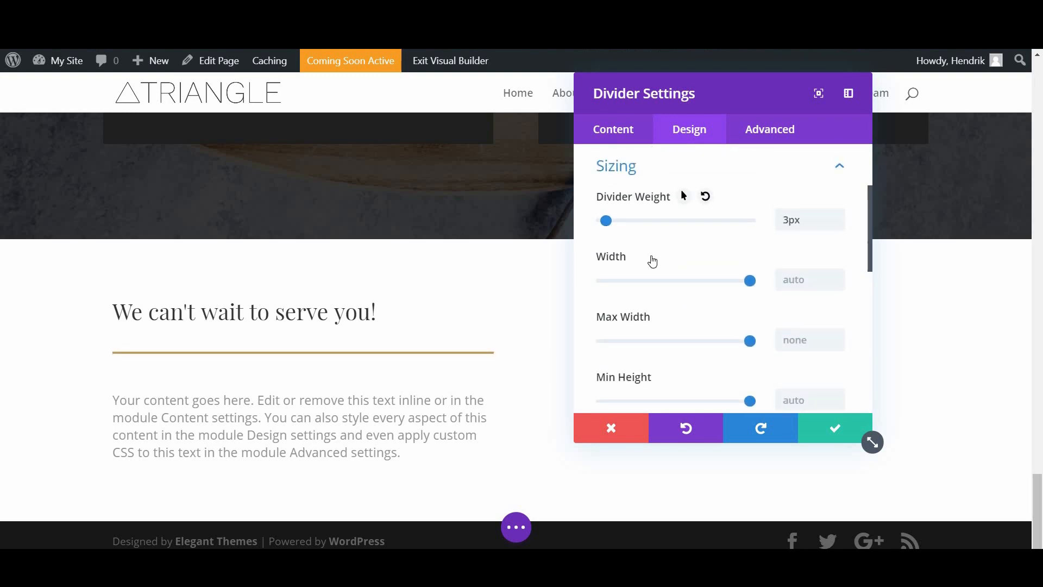
{"action": "left_click_drag", "start_coordinate": [749, 284], "coordinate": [686, 291]}
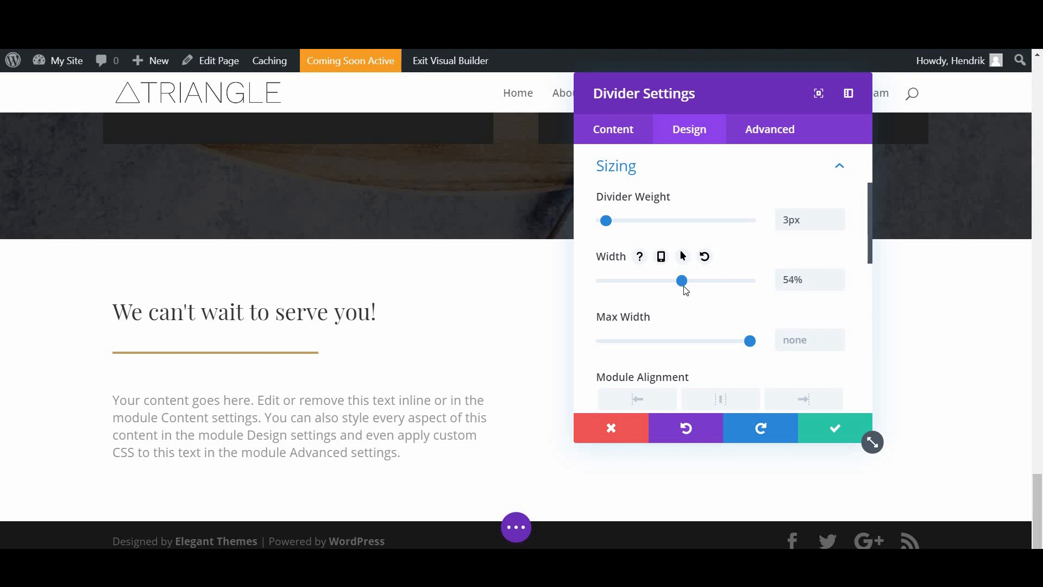
{"action": "left_click", "coordinate": [826, 427]}
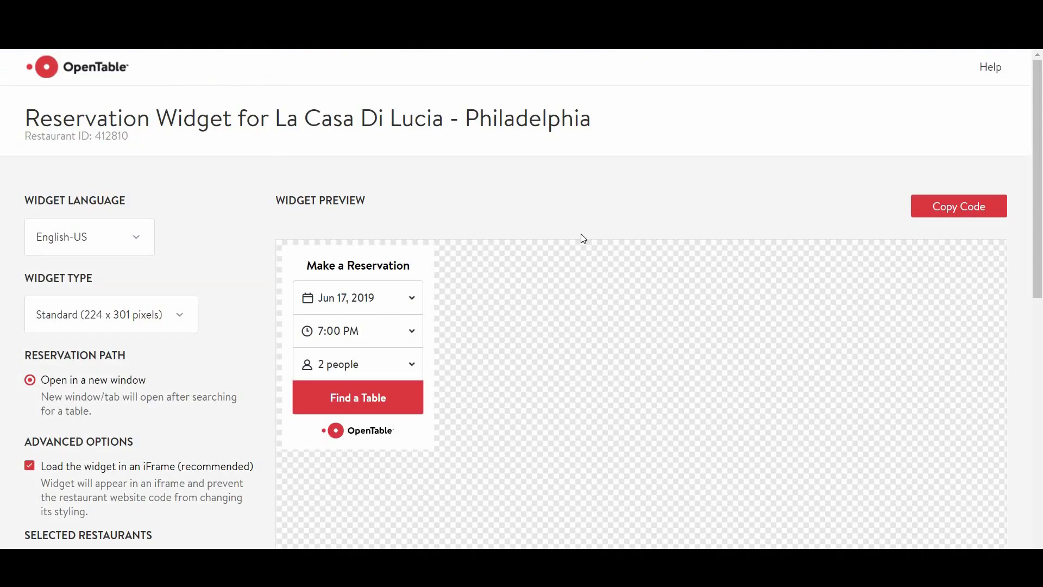
Step: Copy the La Casa Di Lucia reservation widget's embed script and check the snippet
{"action": "left_click", "coordinate": [943, 211]}
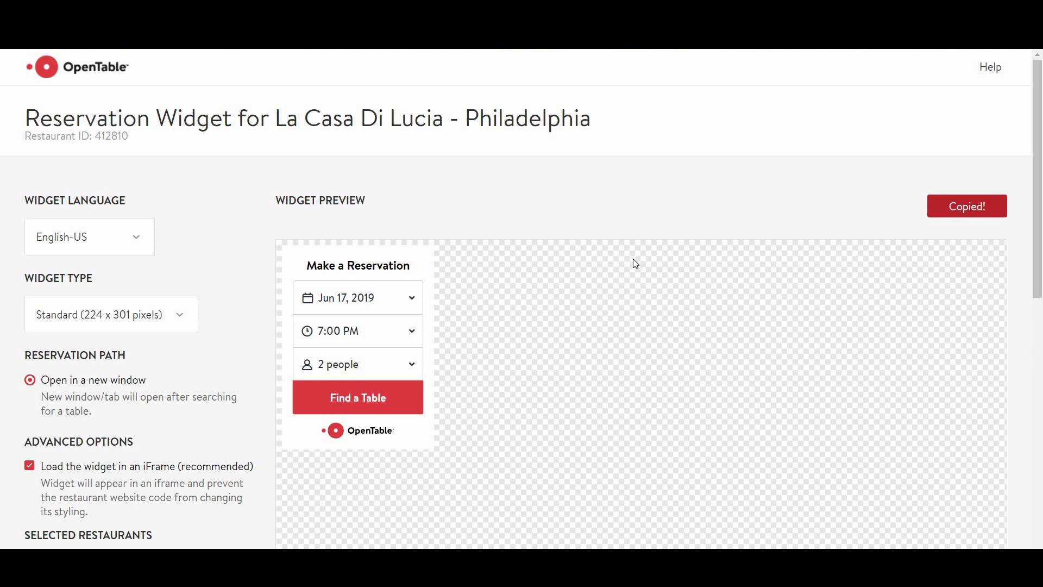
{"action": "scroll", "coordinate": [635, 262], "scroll_direction": "down", "scroll_amount": 6}
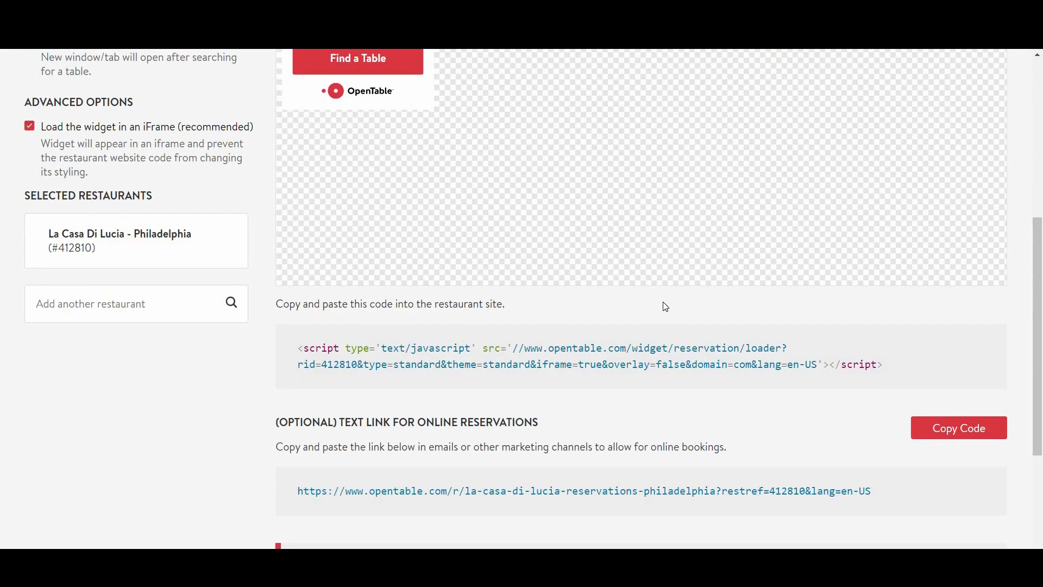
{"action": "scroll", "coordinate": [679, 235], "scroll_direction": "up", "scroll_amount": 6}
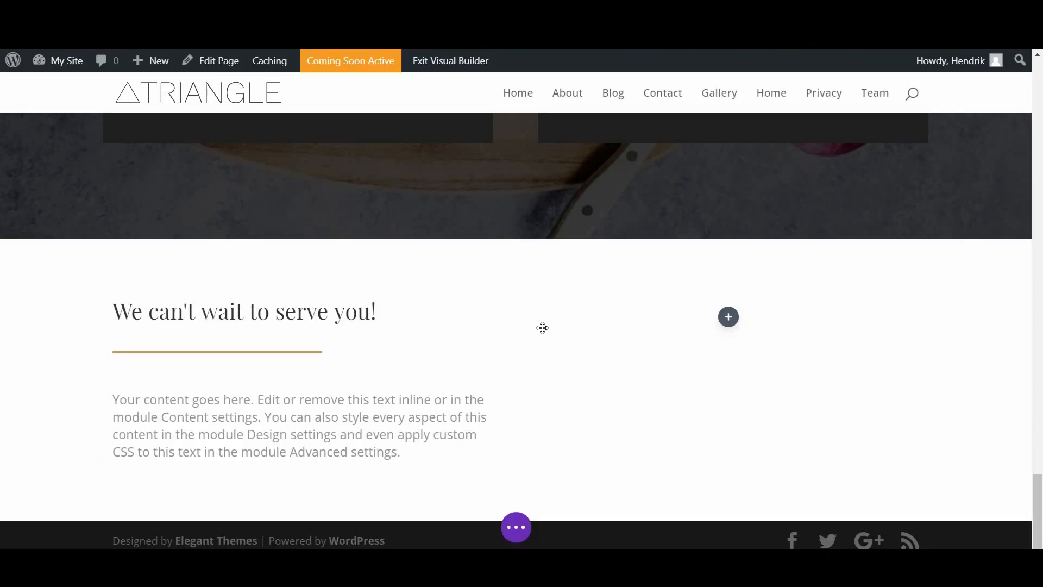
Step: Add a Code module in the empty right column holding the pasted OpenTable script, and save
{"action": "left_click", "coordinate": [728, 317]}
{"action": "scroll", "coordinate": [728, 321], "scroll_direction": "down", "scroll_amount": 10}
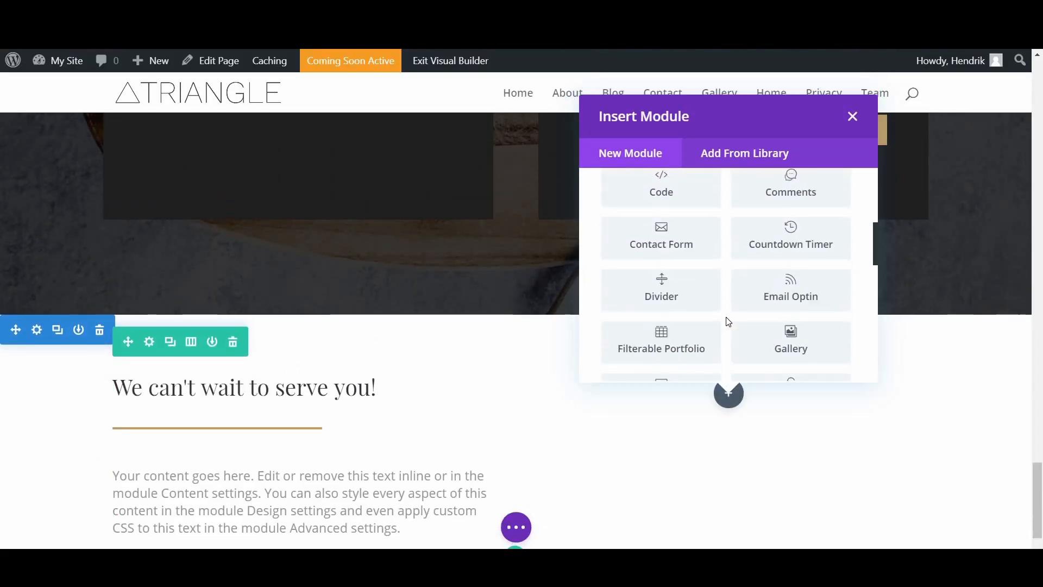
{"action": "scroll", "coordinate": [724, 321], "scroll_direction": "up", "scroll_amount": 7}
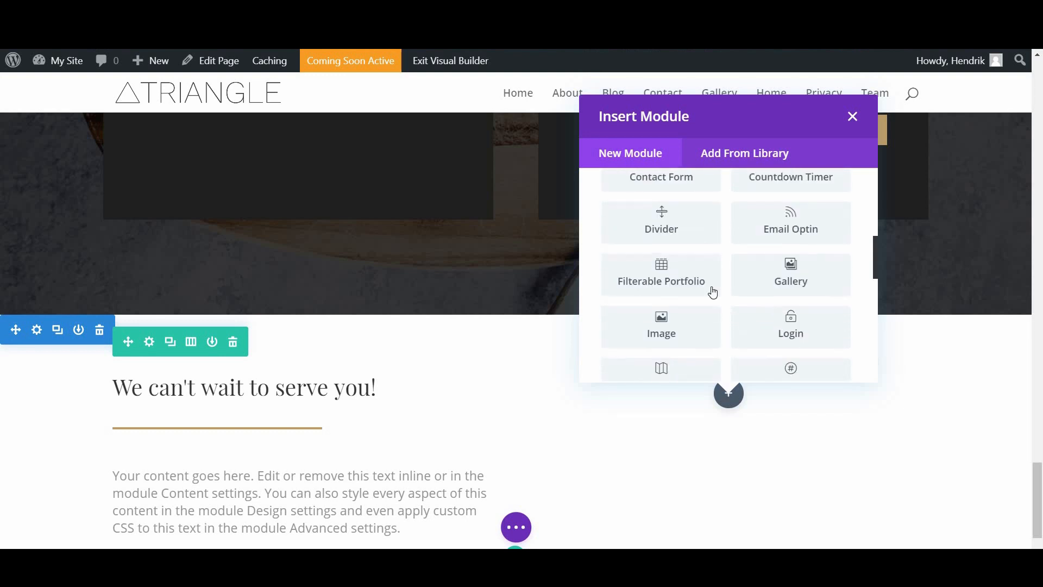
{"action": "left_click", "coordinate": [679, 267]}
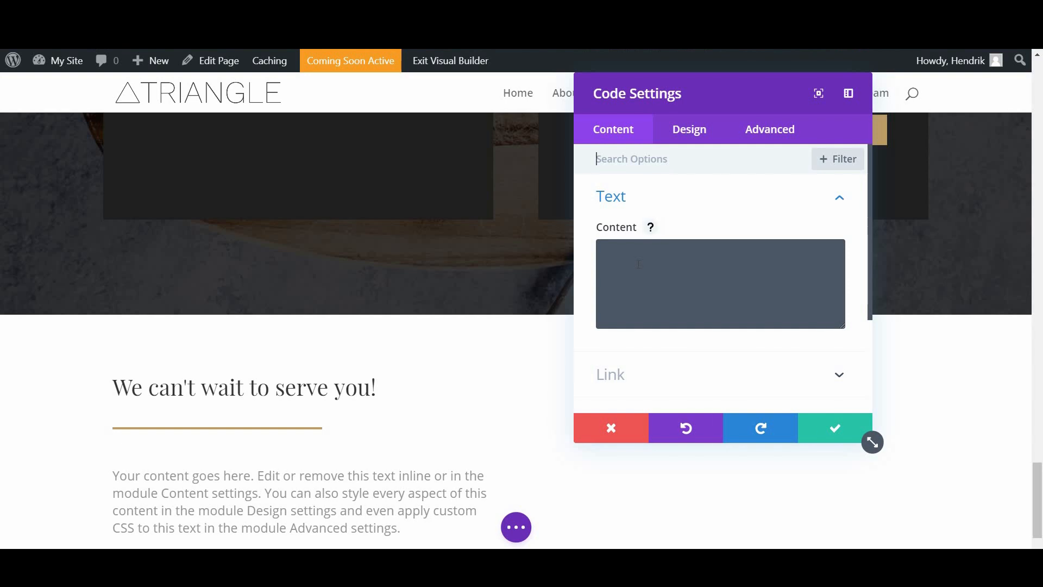
{"action": "left_click", "coordinate": [618, 254]}
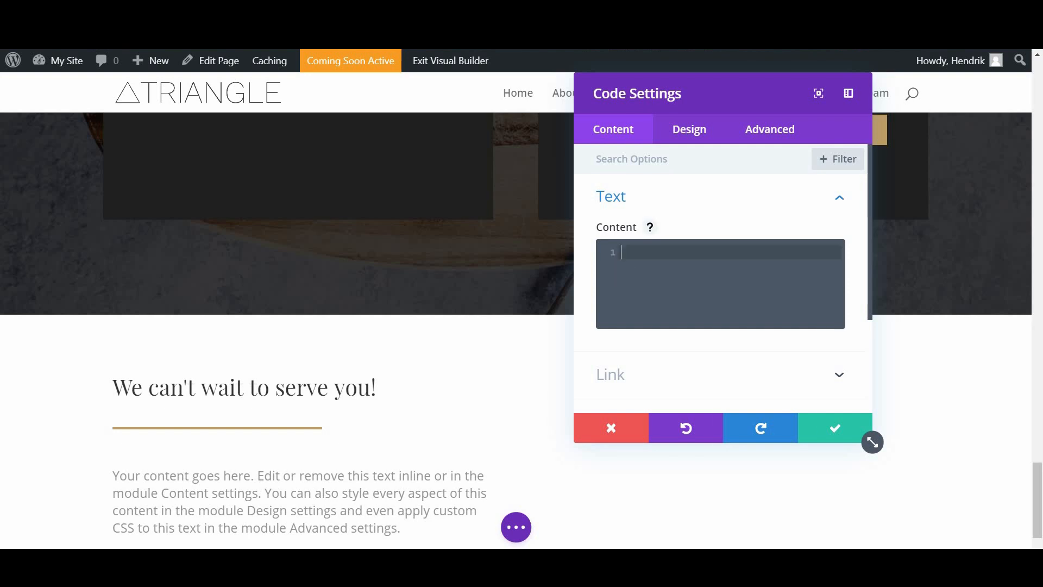
{"action": "type", "text": "<script type='text/javascript' src='//www.opentable.com/widget/reservation/loader?rid=412810&type=standard&theme=standard&iframe=true&overlay=false&domain=com&lang=en-US'></script>"}
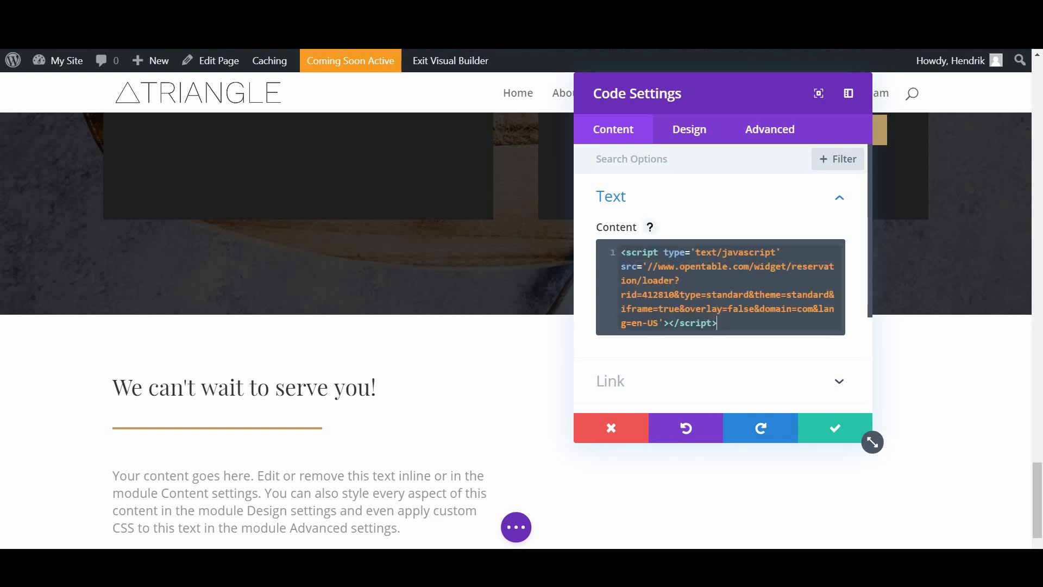
{"action": "left_click", "coordinate": [817, 432]}
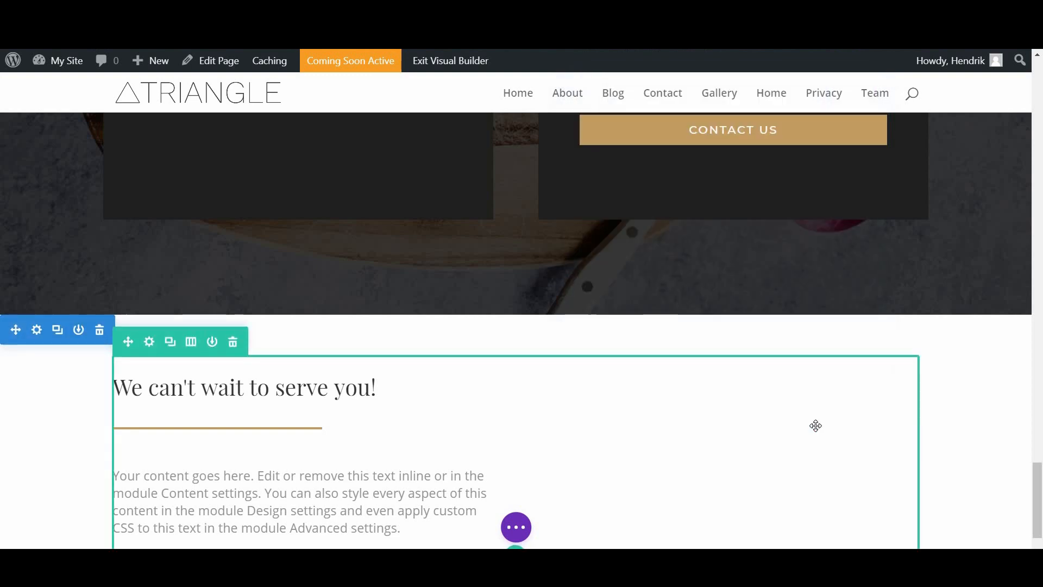
{"action": "scroll", "coordinate": [809, 416], "scroll_direction": "down", "scroll_amount": 2}
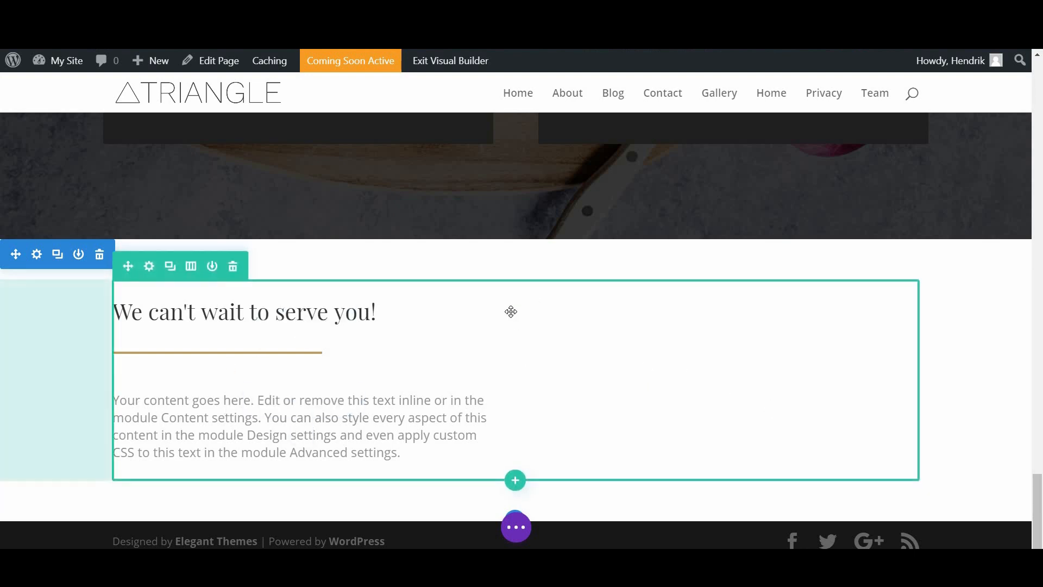
Step: Open the section's background settings and choose the image background type
{"action": "left_click", "coordinate": [36, 255]}
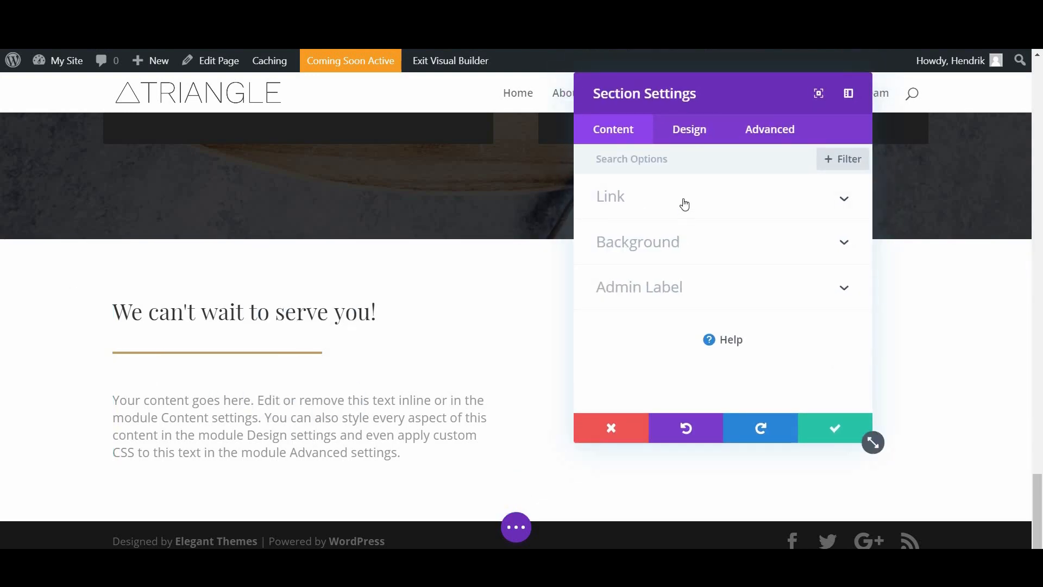
{"action": "left_click", "coordinate": [673, 243]}
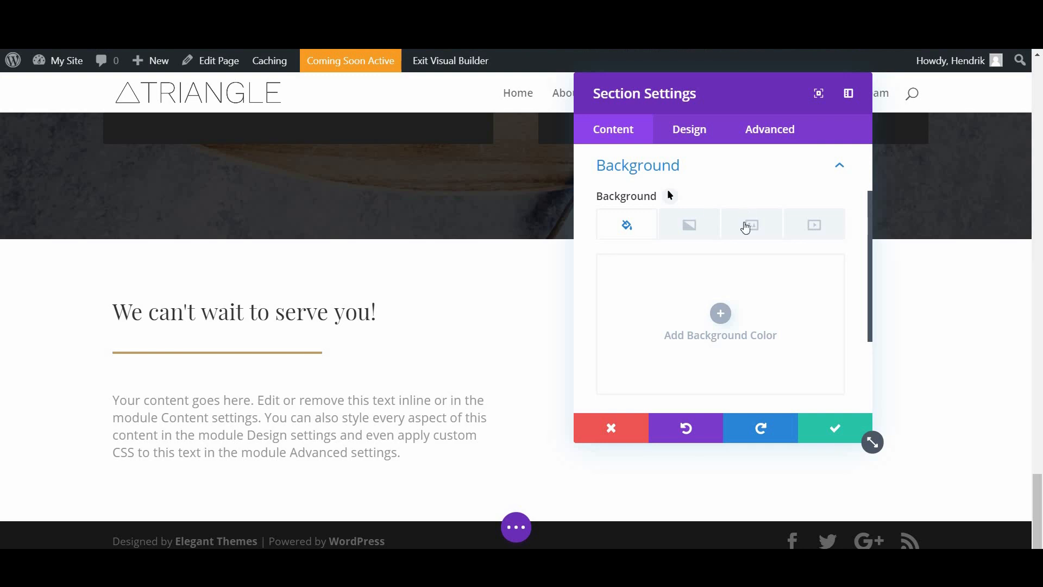
{"action": "left_click", "coordinate": [764, 220]}
{"action": "left_click", "coordinate": [793, 235]}
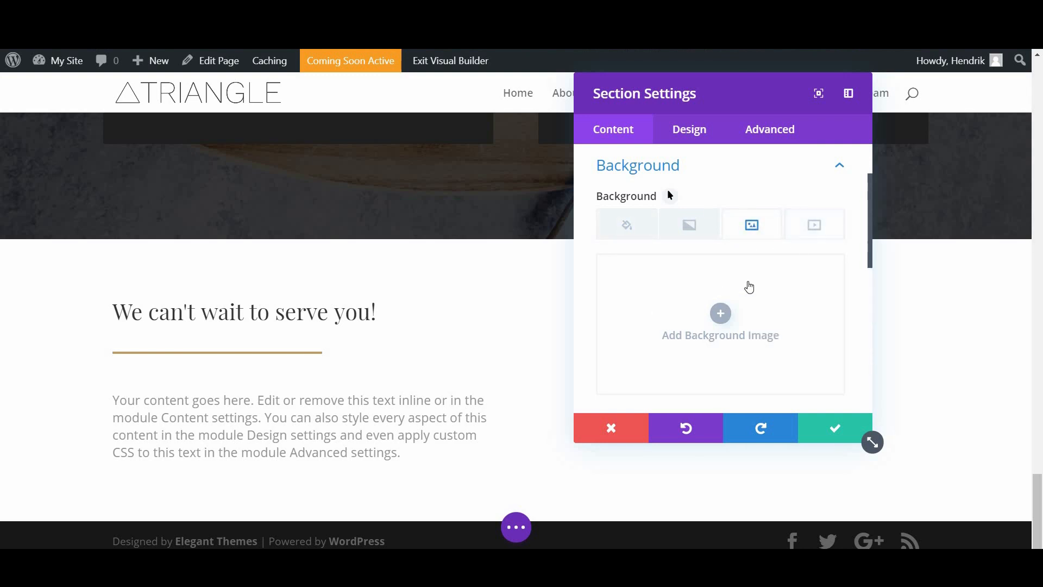
{"action": "left_click", "coordinate": [753, 231]}
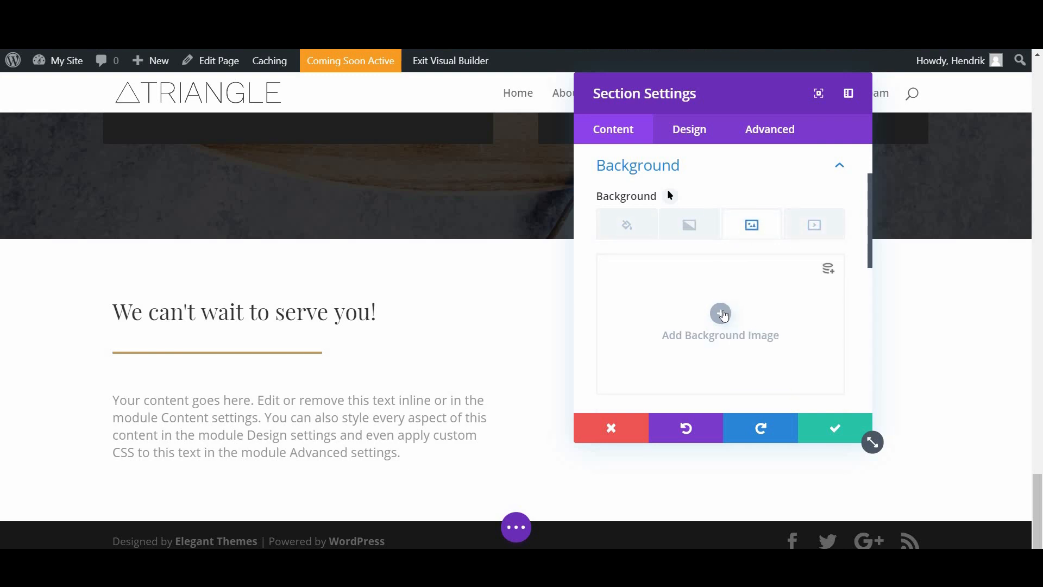
Step: Set the limes, mint and ice photo as the section background and save
{"action": "left_click", "coordinate": [721, 313]}
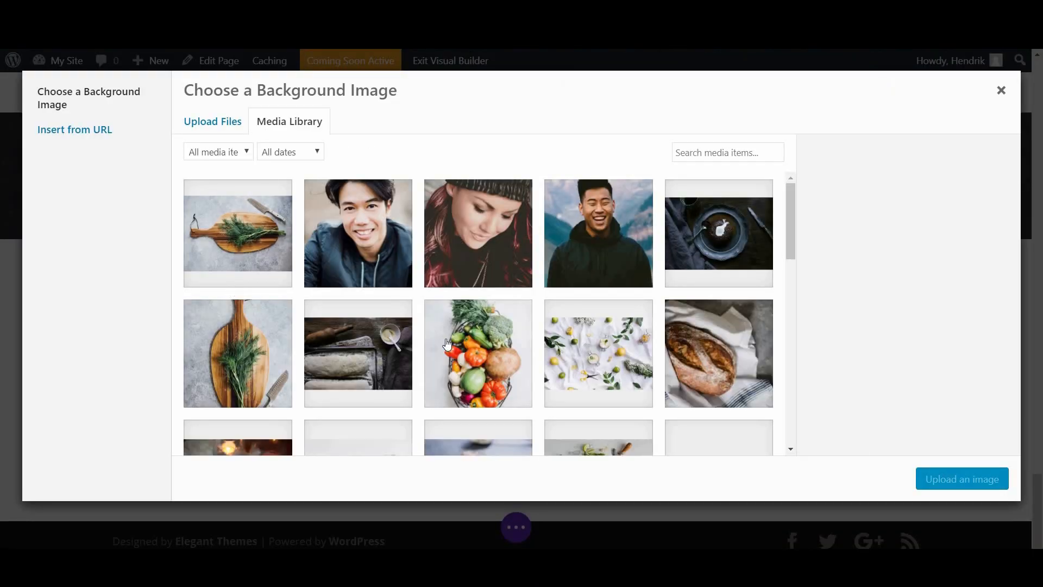
{"action": "scroll", "coordinate": [447, 343], "scroll_direction": "down", "scroll_amount": 4}
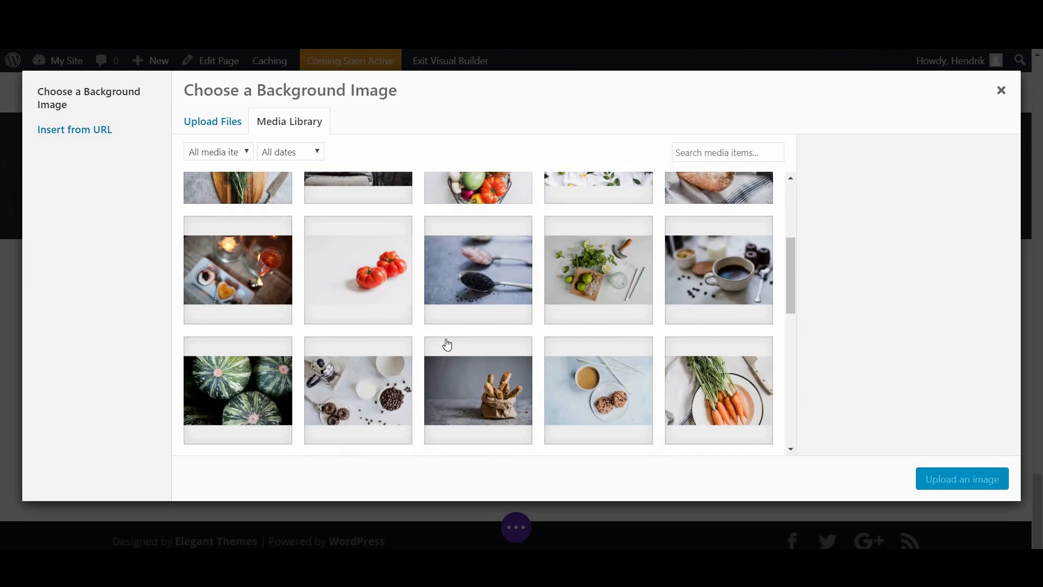
{"action": "scroll", "coordinate": [447, 347], "scroll_direction": "down", "scroll_amount": 2}
{"action": "scroll", "coordinate": [782, 256], "scroll_direction": "down", "scroll_amount": 2}
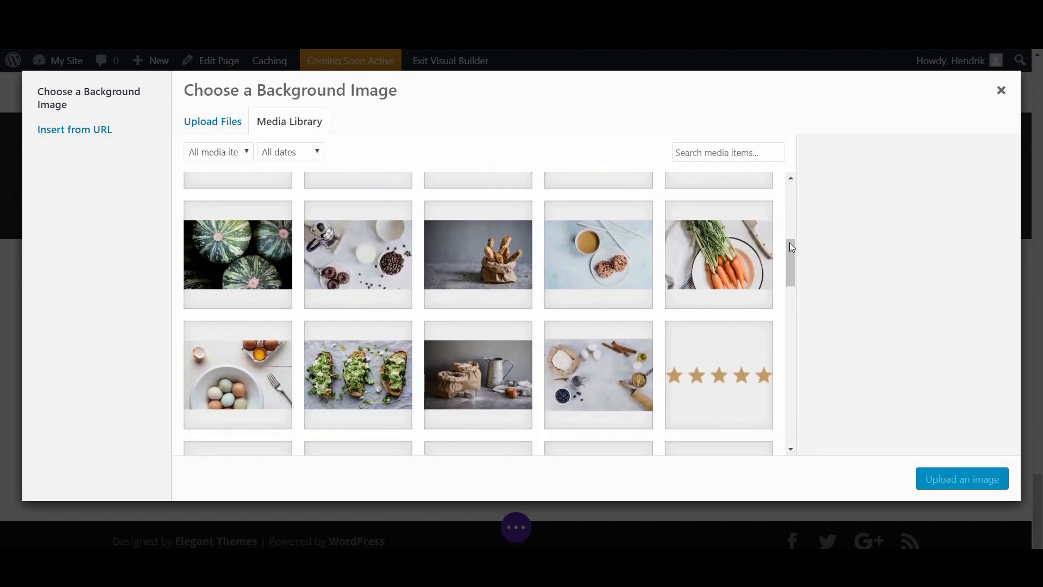
{"action": "left_click_drag", "start_coordinate": [793, 268], "coordinate": [789, 305]}
{"action": "scroll", "coordinate": [782, 348], "scroll_direction": "down", "scroll_amount": 7}
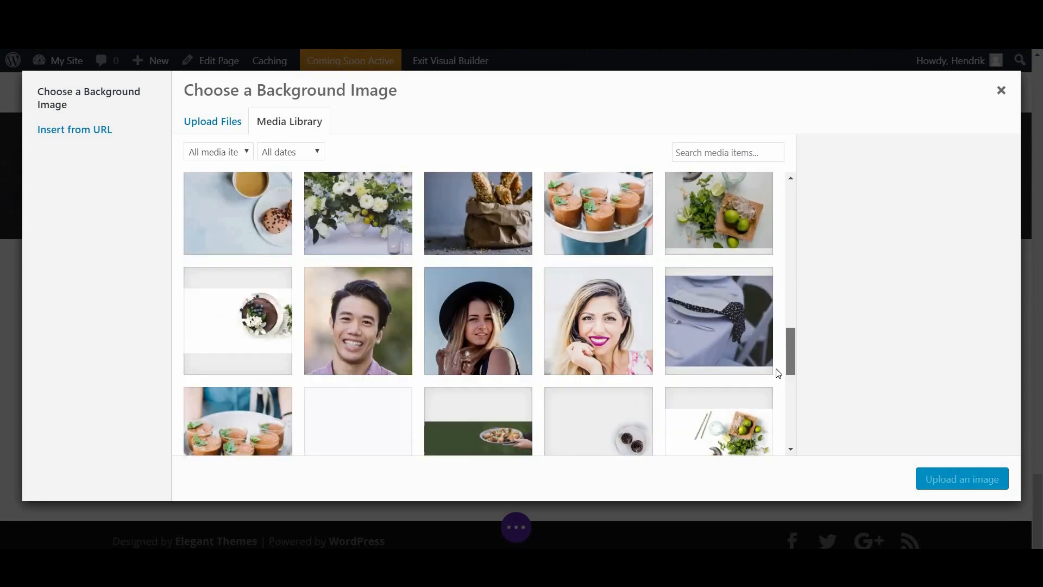
{"action": "scroll", "coordinate": [776, 414], "scroll_direction": "down", "scroll_amount": 6}
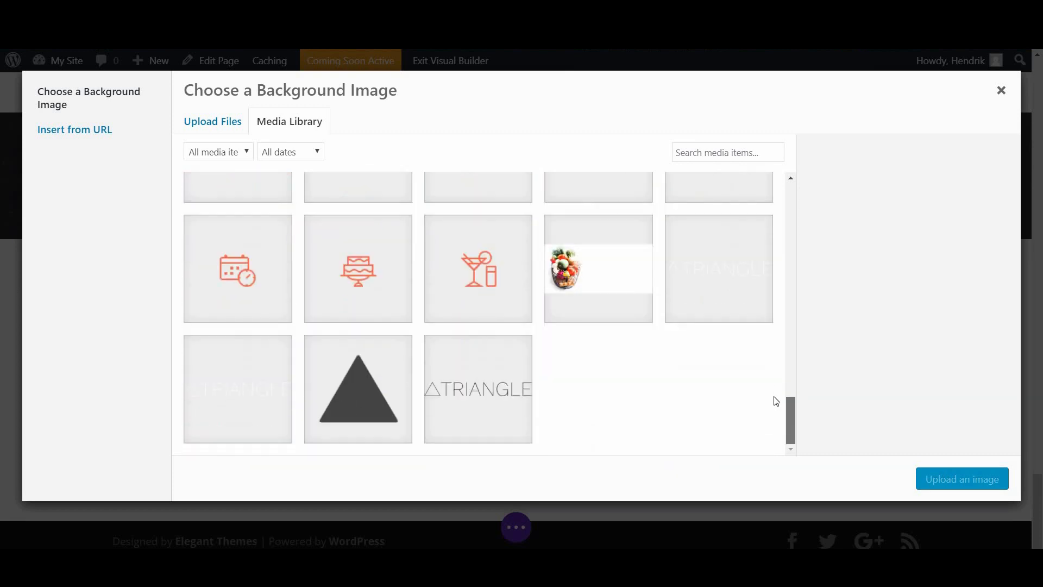
{"action": "scroll", "coordinate": [776, 398], "scroll_direction": "up", "scroll_amount": 3}
{"action": "scroll", "coordinate": [778, 392], "scroll_direction": "up", "scroll_amount": 1}
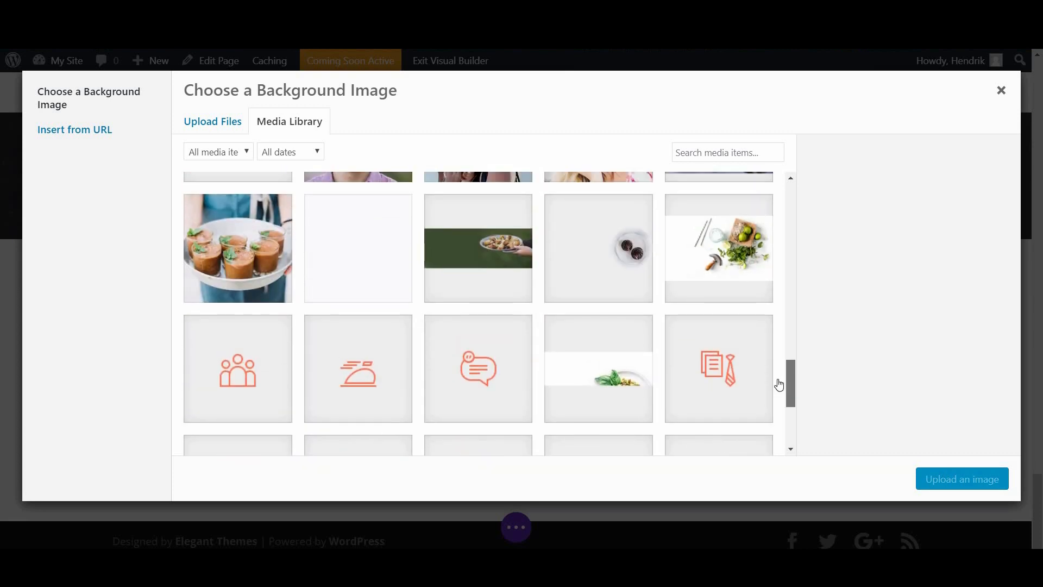
{"action": "left_click", "coordinate": [737, 261]}
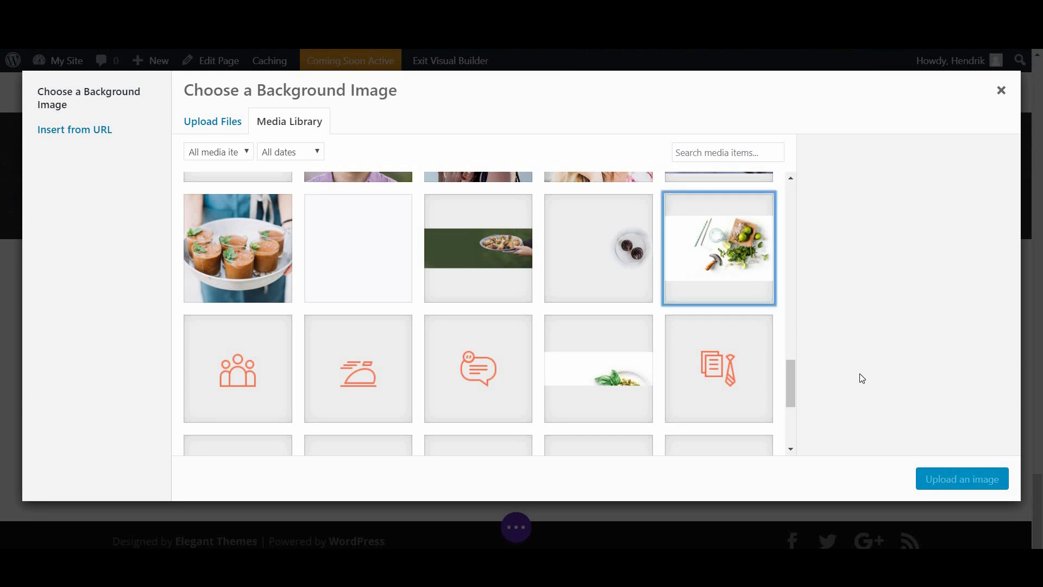
{"action": "left_click", "coordinate": [940, 470]}
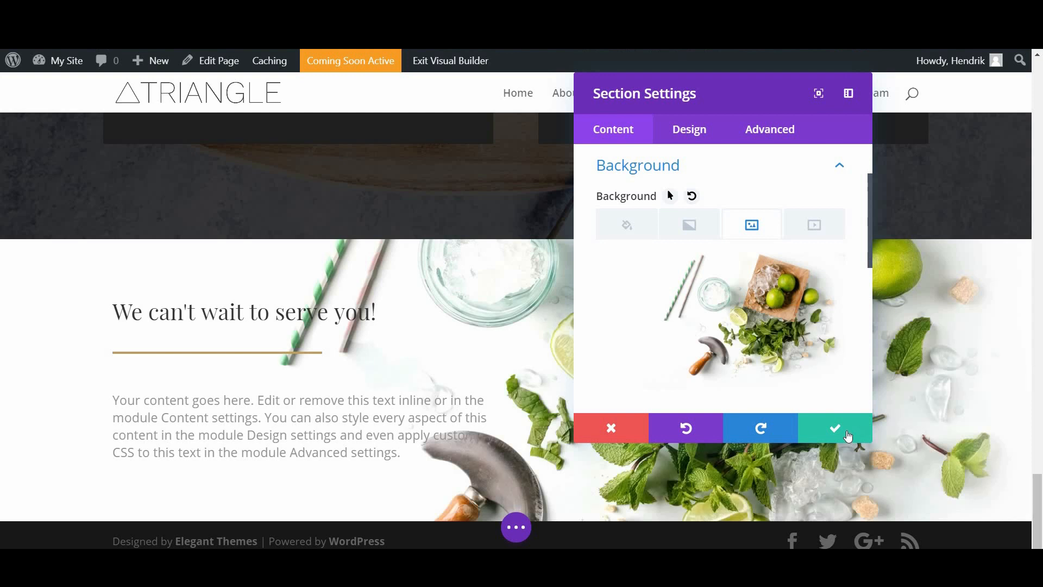
{"action": "left_click", "coordinate": [868, 439]}
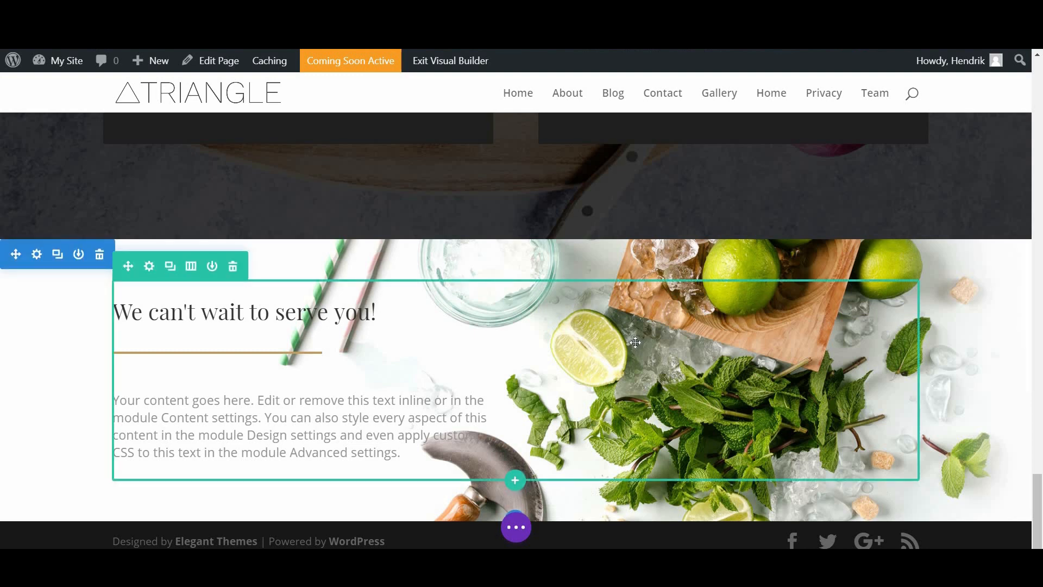
Step: Save all page changes and leave the Visual Builder for the live page
{"action": "left_click", "coordinate": [519, 531]}
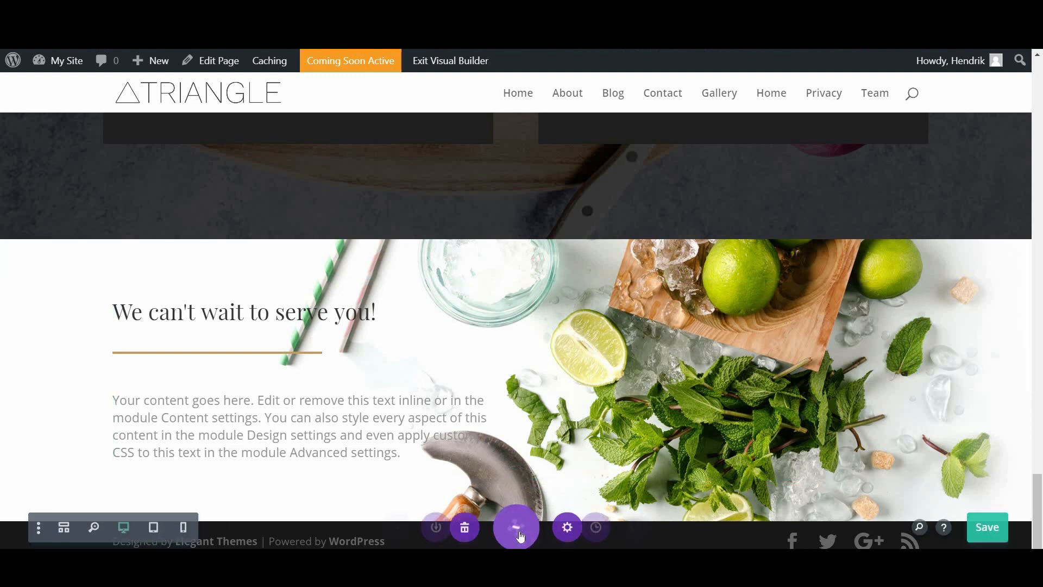
{"action": "left_click", "coordinate": [986, 524]}
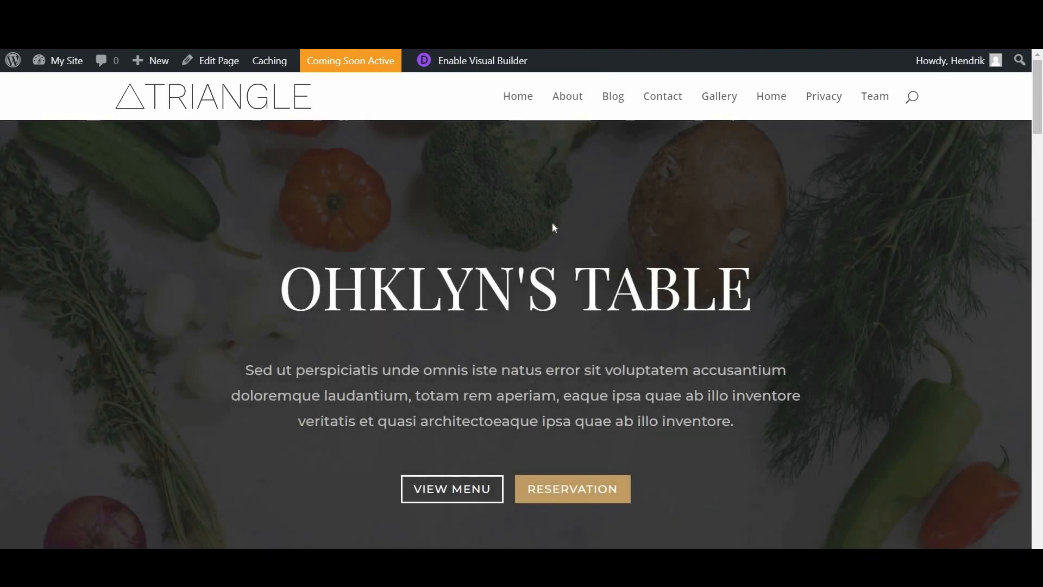
{"action": "left_click_drag", "start_coordinate": [1041, 90], "coordinate": [954, 494]}
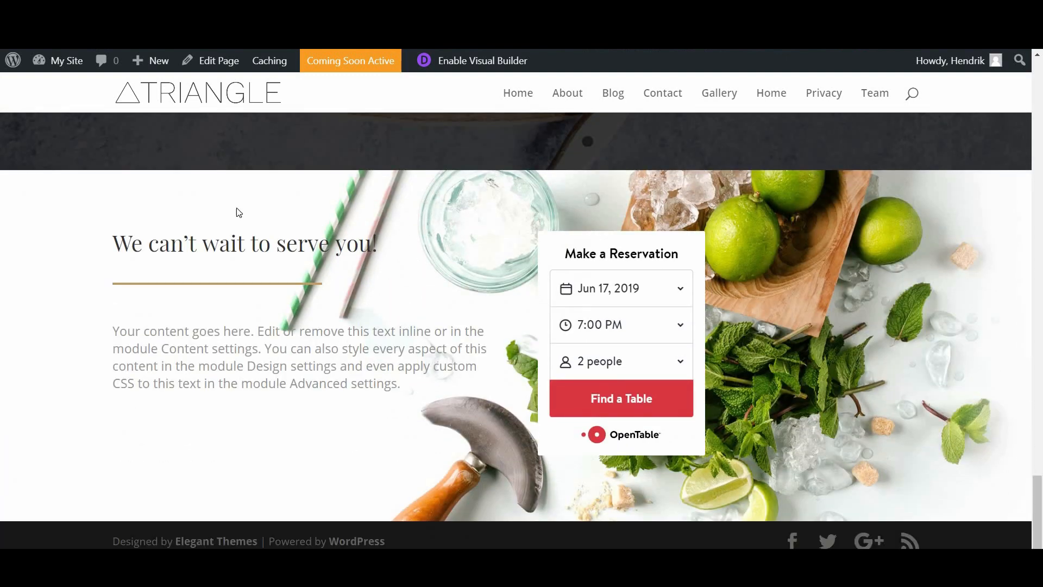
{"action": "left_click_drag", "start_coordinate": [112, 383], "coordinate": [414, 396]}
Step: Test the reservation widget's Find a Table, then close the OpenTable popup
{"action": "left_click", "coordinate": [557, 192]}
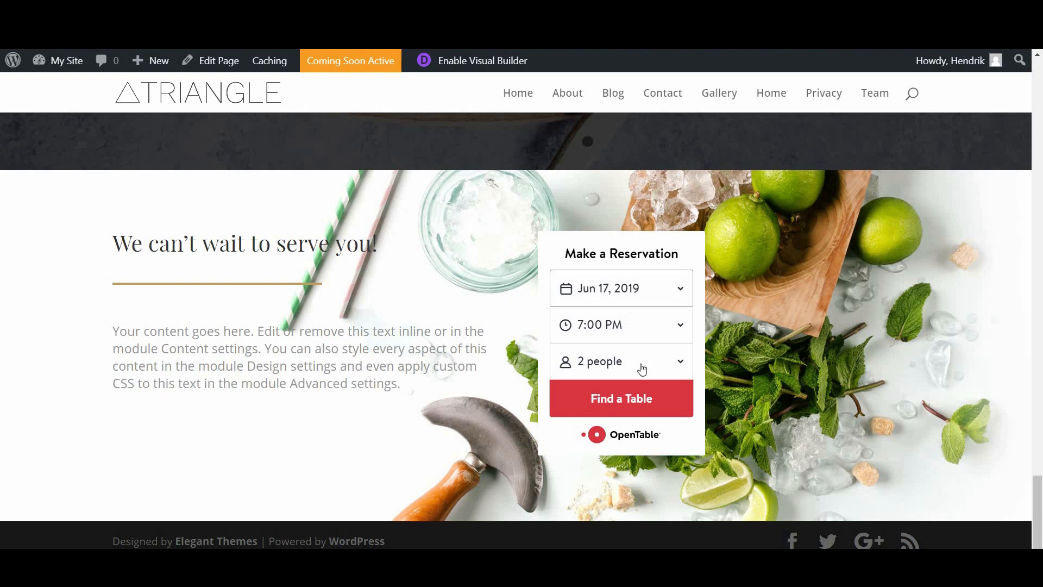
{"action": "left_click", "coordinate": [635, 388]}
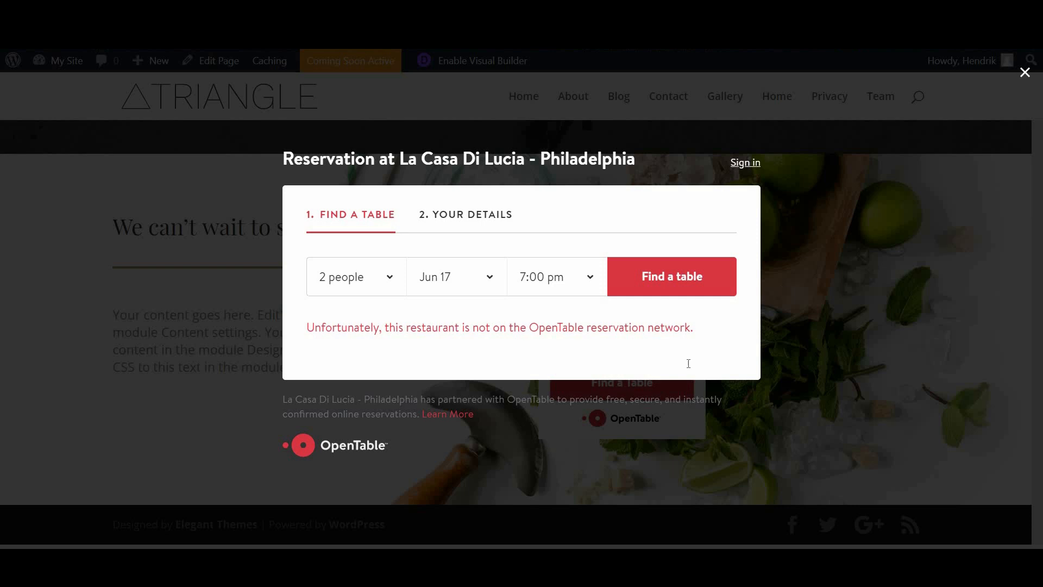
{"action": "left_click", "coordinate": [1024, 74]}
{"action": "left_click_drag", "start_coordinate": [1040, 97], "coordinate": [1041, 201]}
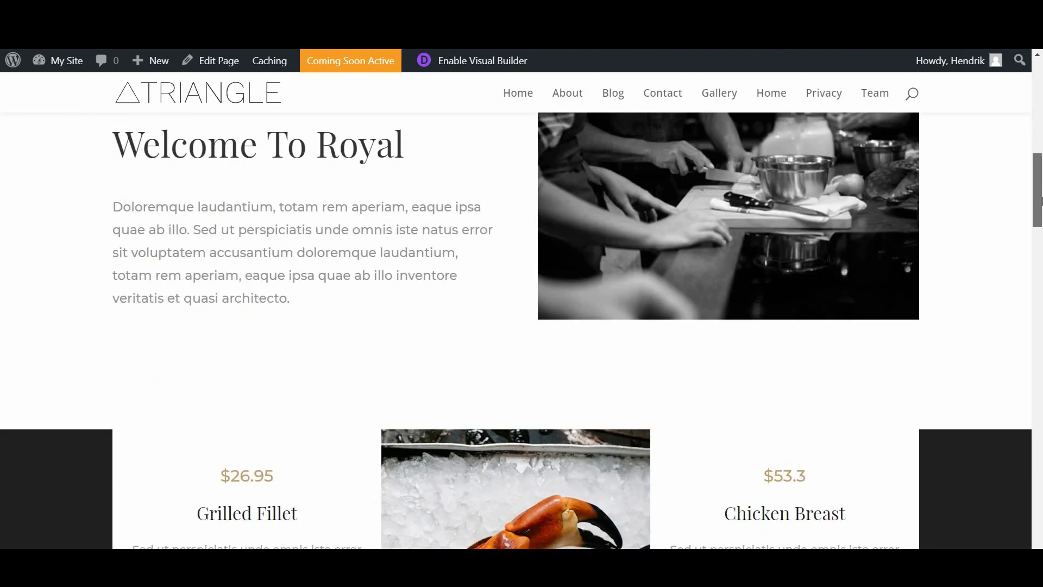
Step: Scroll past the restaurant's priced menu dishes and testimonials, then return to the Ohklyn Divi Builder tutorial
{"action": "left_click_drag", "start_coordinate": [1040, 225], "coordinate": [1041, 250]}
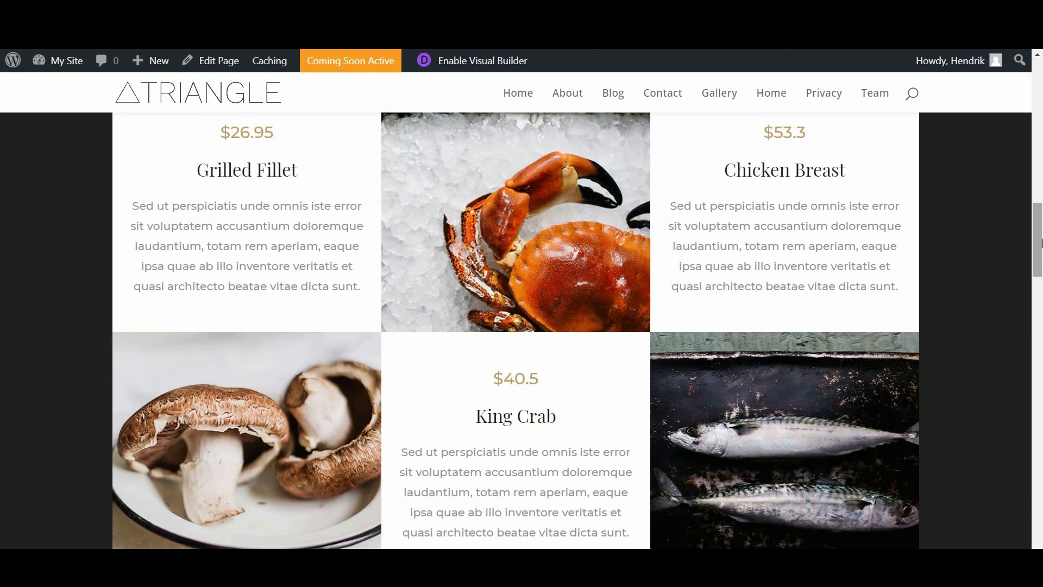
{"action": "left_click", "coordinate": [1040, 323]}
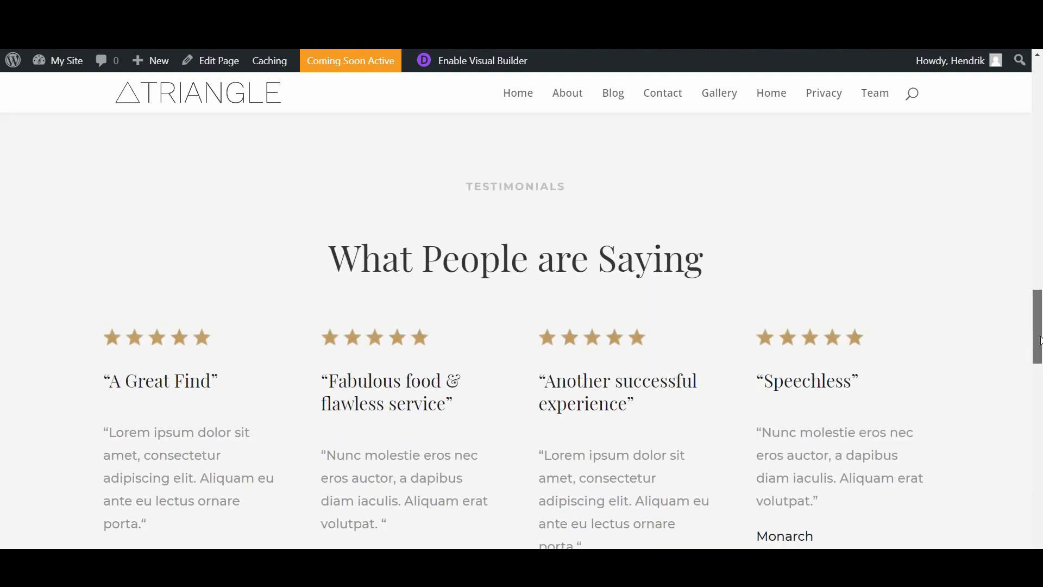
{"action": "scroll", "coordinate": [1040, 341], "scroll_direction": "down", "scroll_amount": 1}
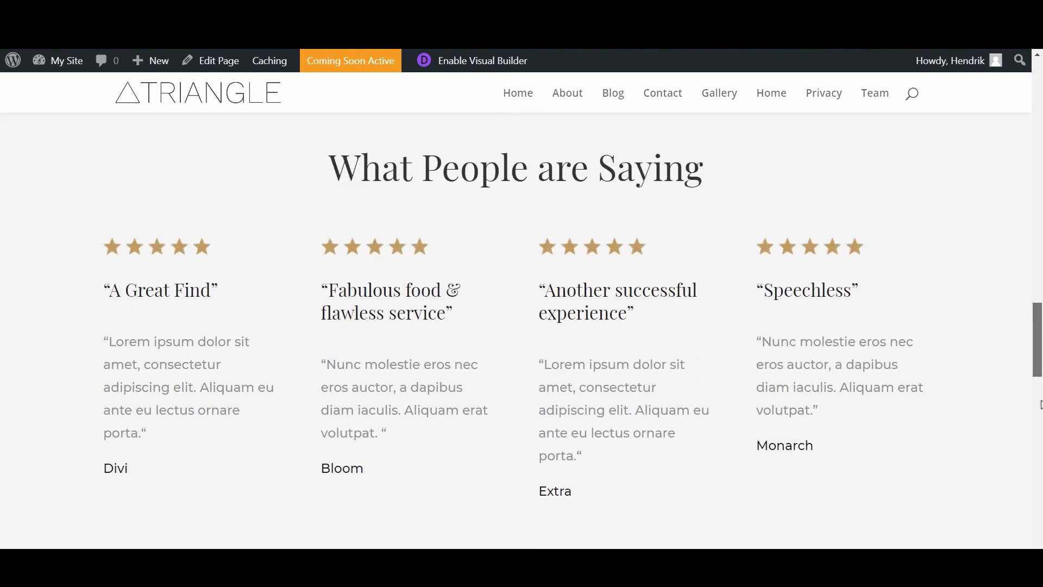
{"action": "left_click", "coordinate": [1040, 404]}
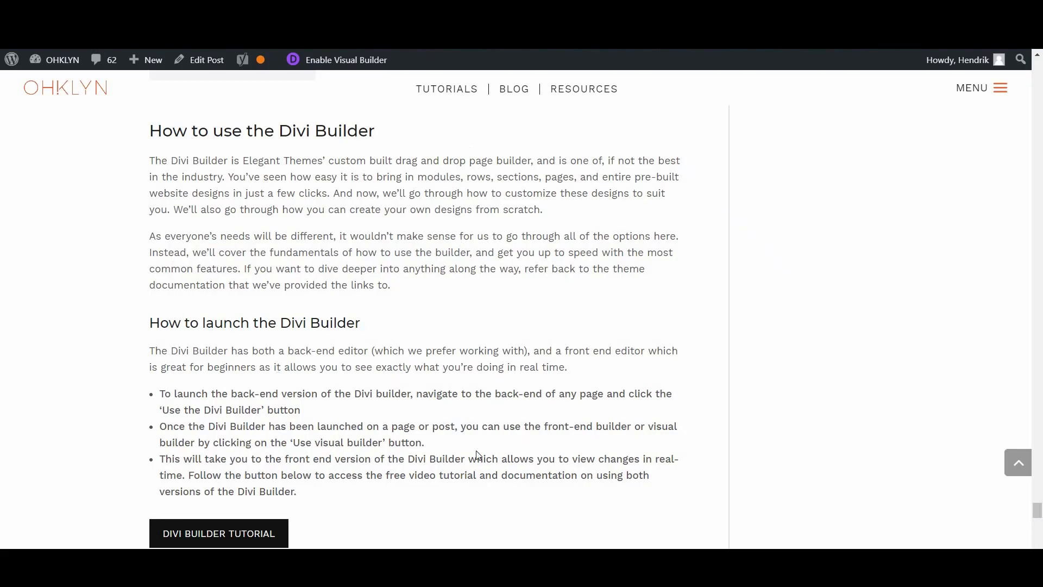
Step: Open the 'Getting Started With The Divi Builder' article from the documentation and scroll to its video
{"action": "left_click", "coordinate": [247, 532]}
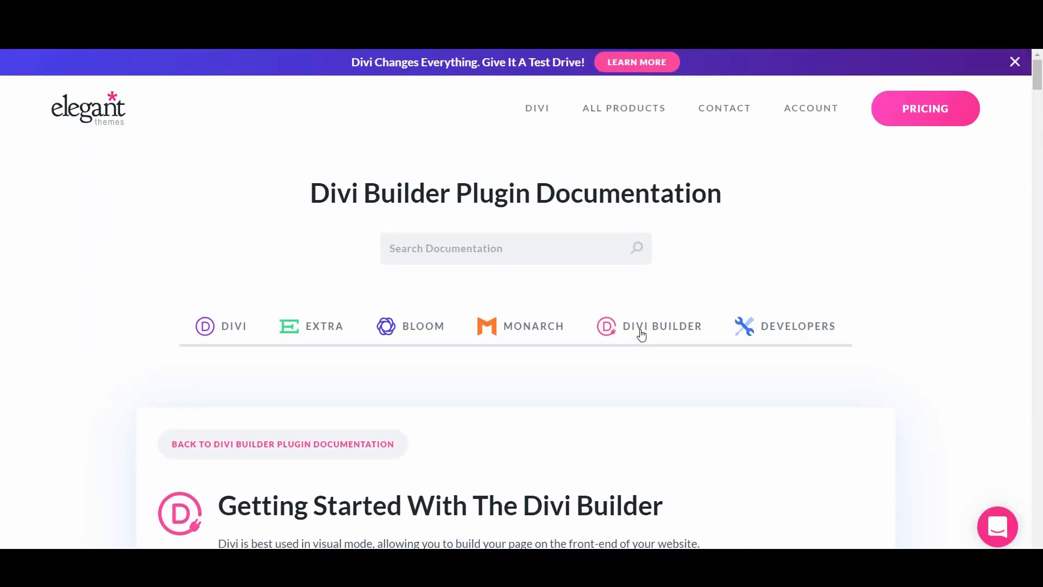
{"action": "left_click", "coordinate": [643, 333]}
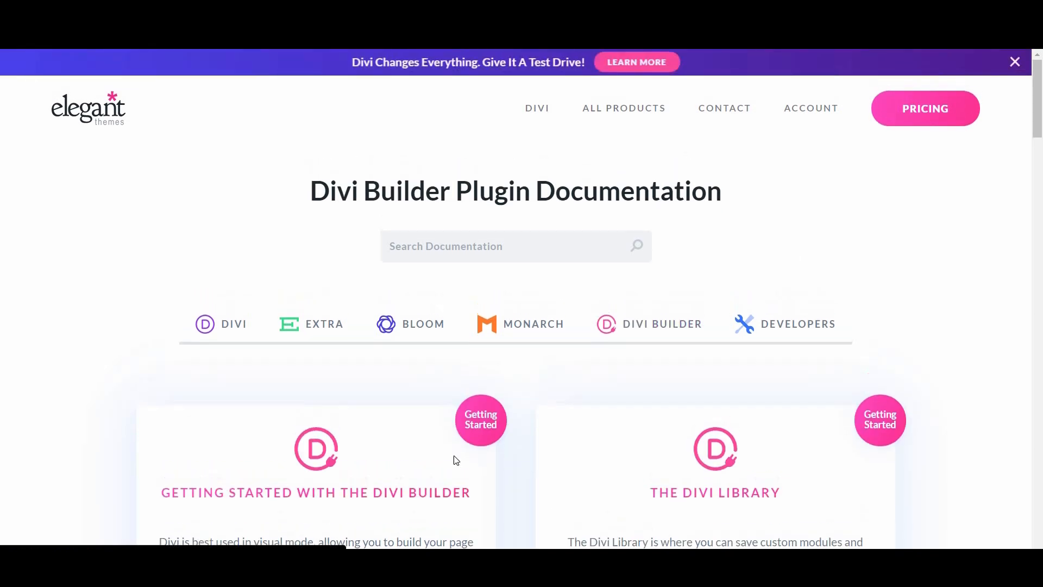
{"action": "scroll", "coordinate": [629, 356], "scroll_direction": "down", "scroll_amount": 6}
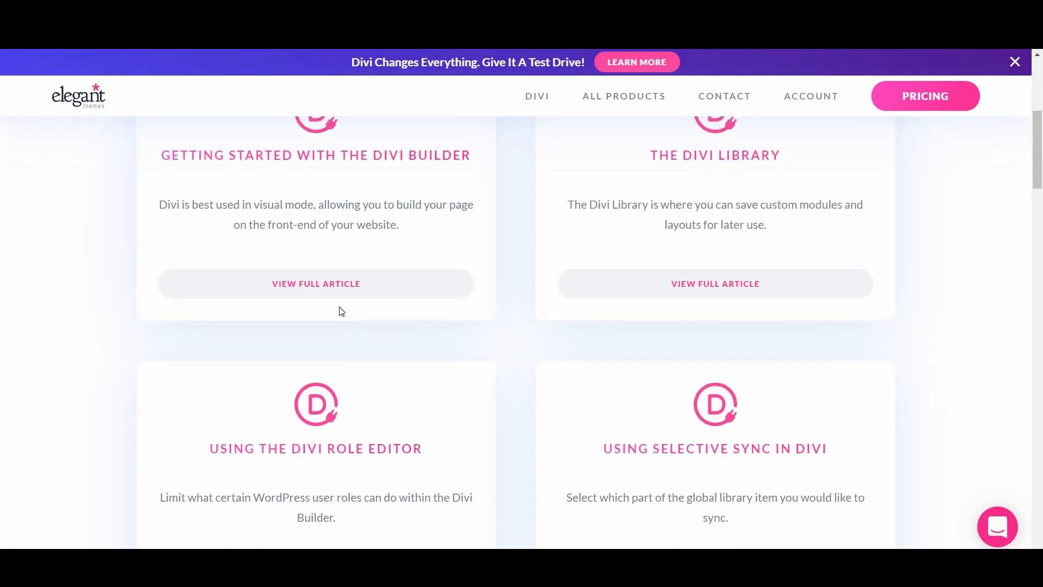
{"action": "scroll", "coordinate": [337, 309], "scroll_direction": "up", "scroll_amount": 3}
{"action": "left_click", "coordinate": [319, 290]}
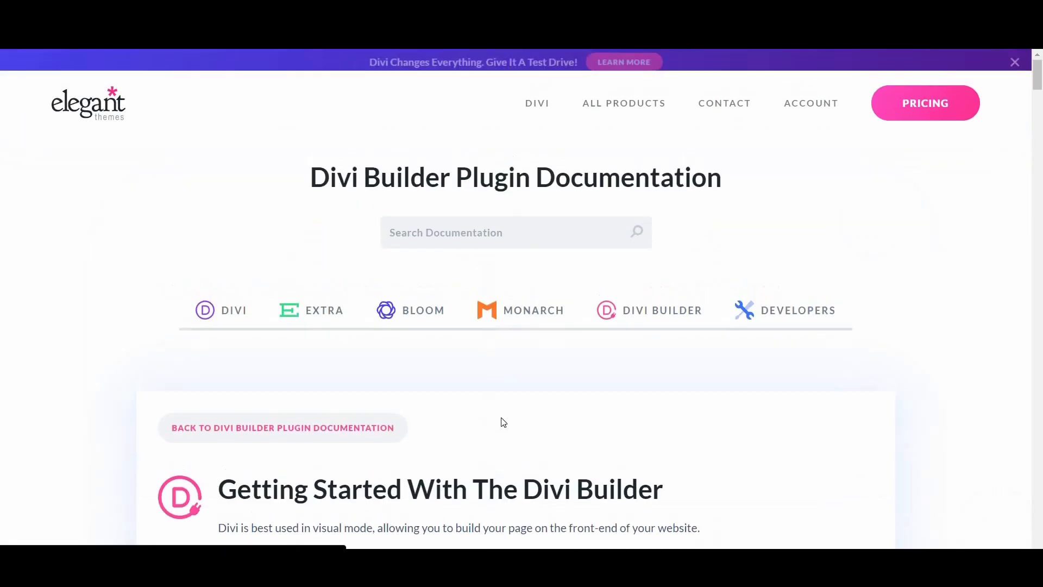
{"action": "scroll", "coordinate": [511, 429], "scroll_direction": "down", "scroll_amount": 4}
{"action": "scroll", "coordinate": [510, 429], "scroll_direction": "down", "scroll_amount": 5}
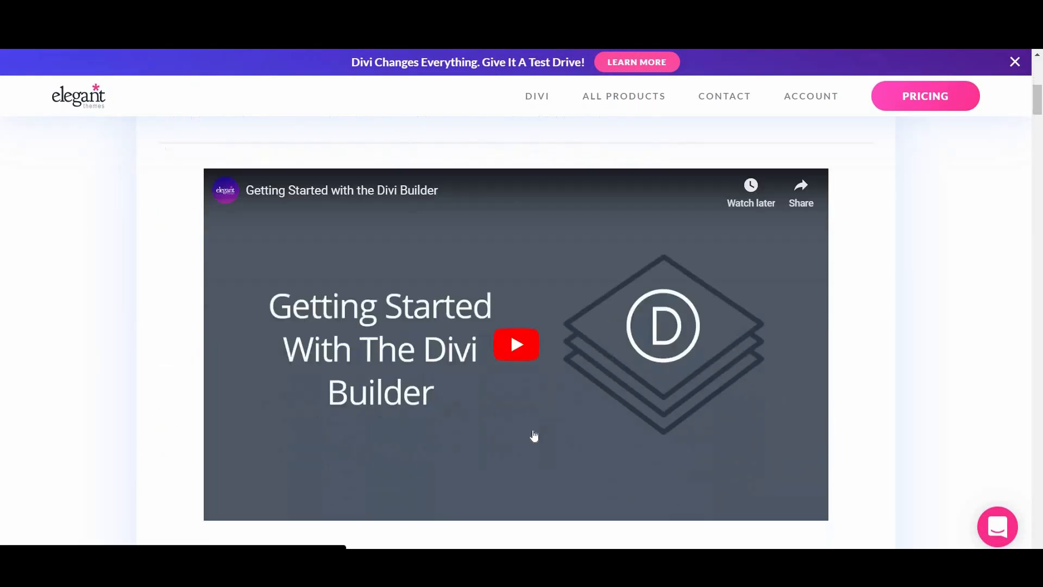
{"action": "scroll", "coordinate": [545, 418], "scroll_direction": "down", "scroll_amount": 6}
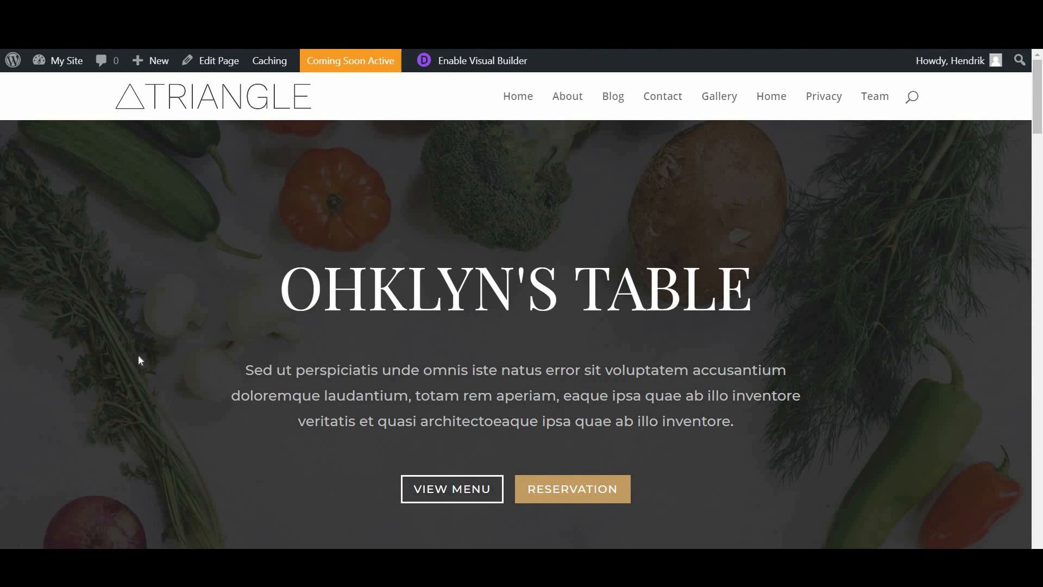
Step: Go from the site's front page to the admin Dashboard, then open the Posts list
{"action": "mouse_move", "coordinate": [65, 58]}
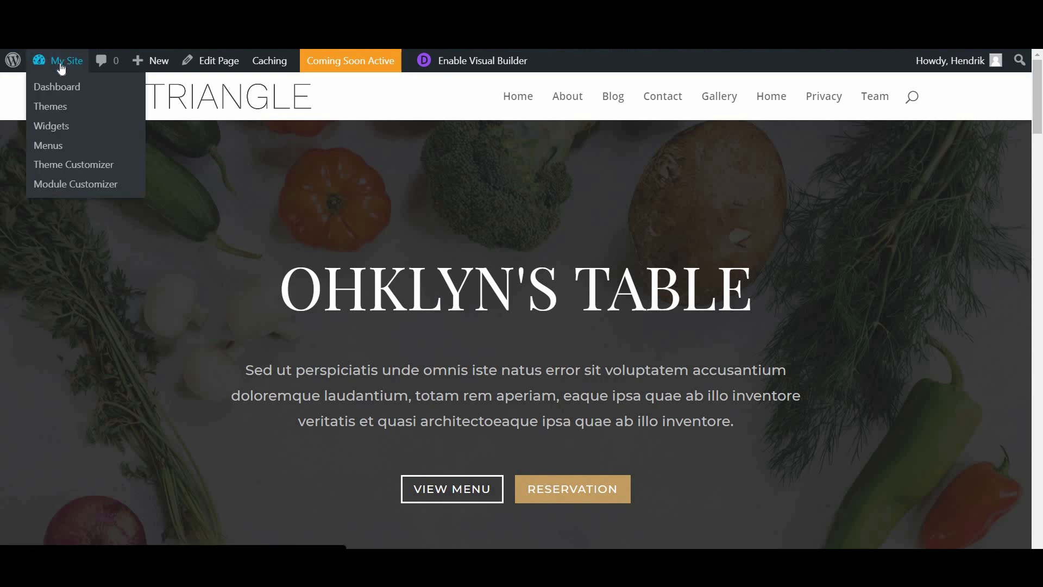
{"action": "left_click", "coordinate": [61, 63]}
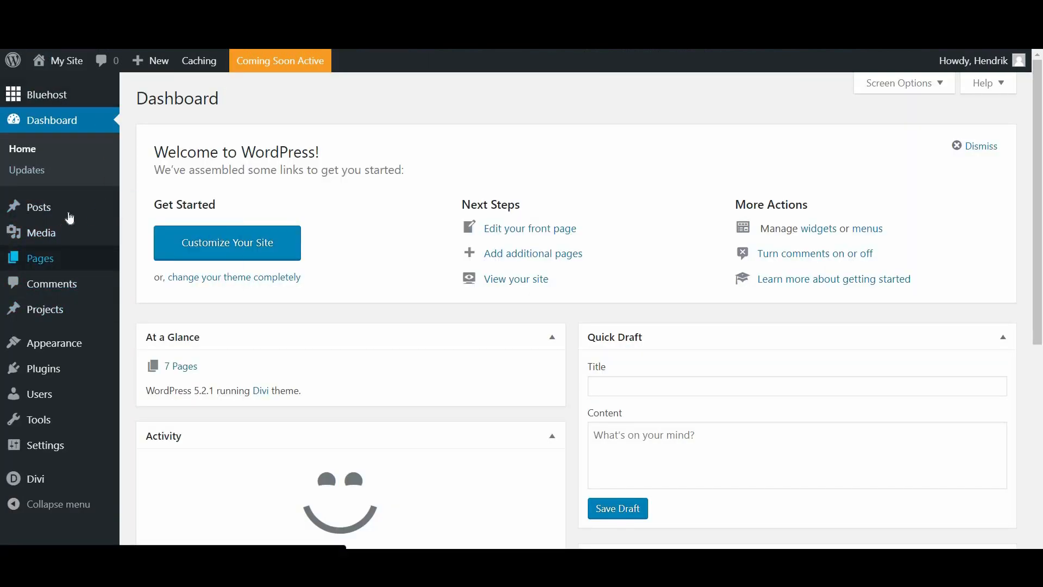
{"action": "mouse_move", "coordinate": [51, 204]}
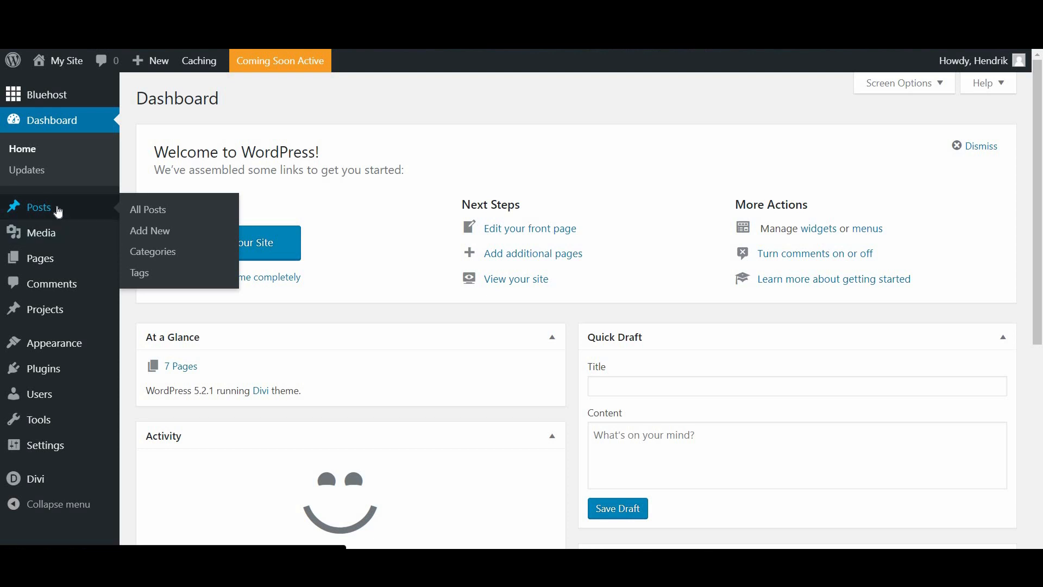
{"action": "left_click", "coordinate": [59, 208]}
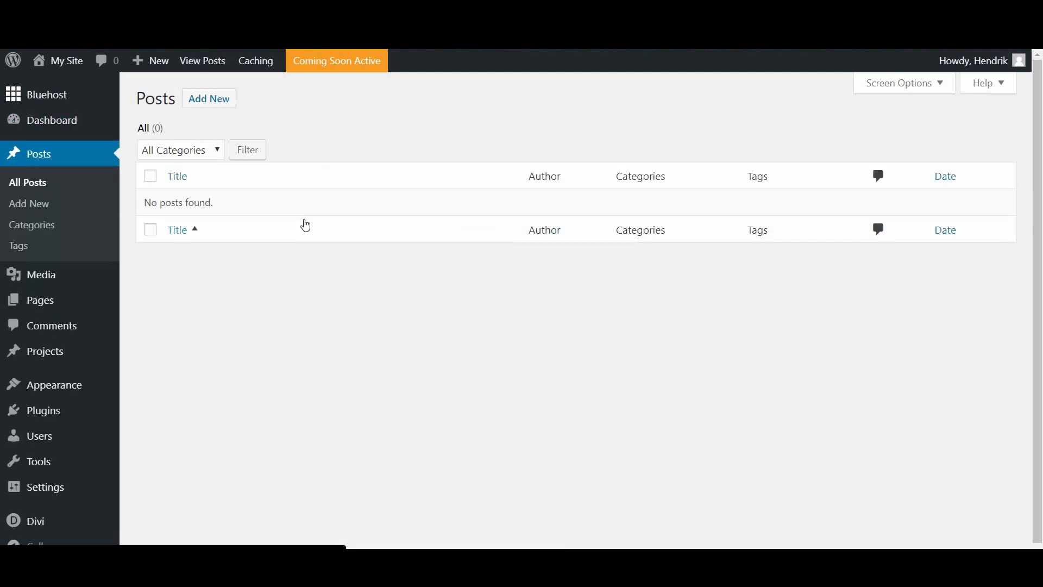
Step: On the Posts > Categories page, add the categories Our Story, Farm to Table and Gastronomy
{"action": "left_click", "coordinate": [32, 227]}
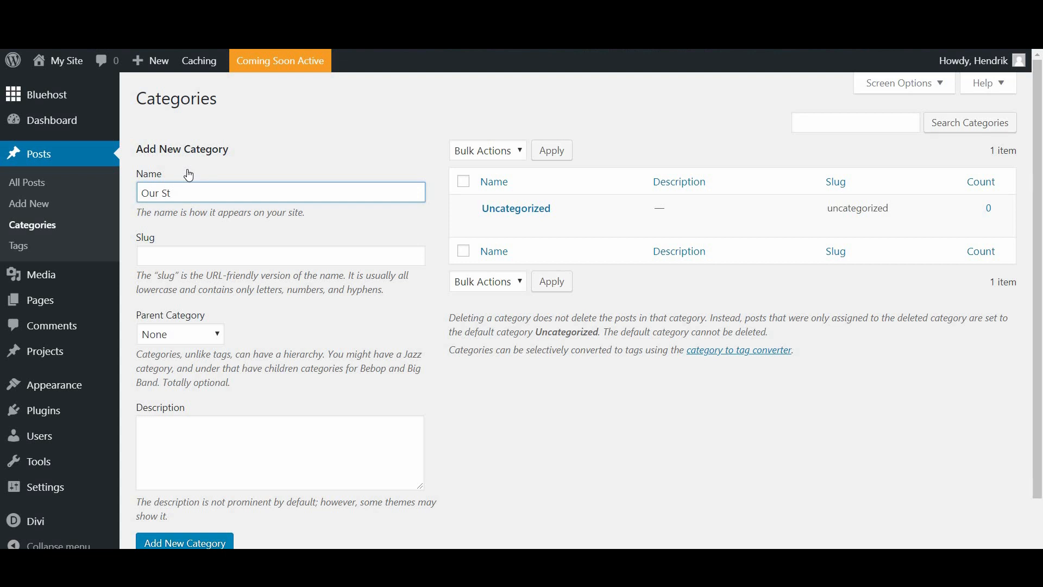
{"action": "type", "text": "ory"}
{"action": "scroll", "coordinate": [401, 408], "scroll_direction": "down", "scroll_amount": 2}
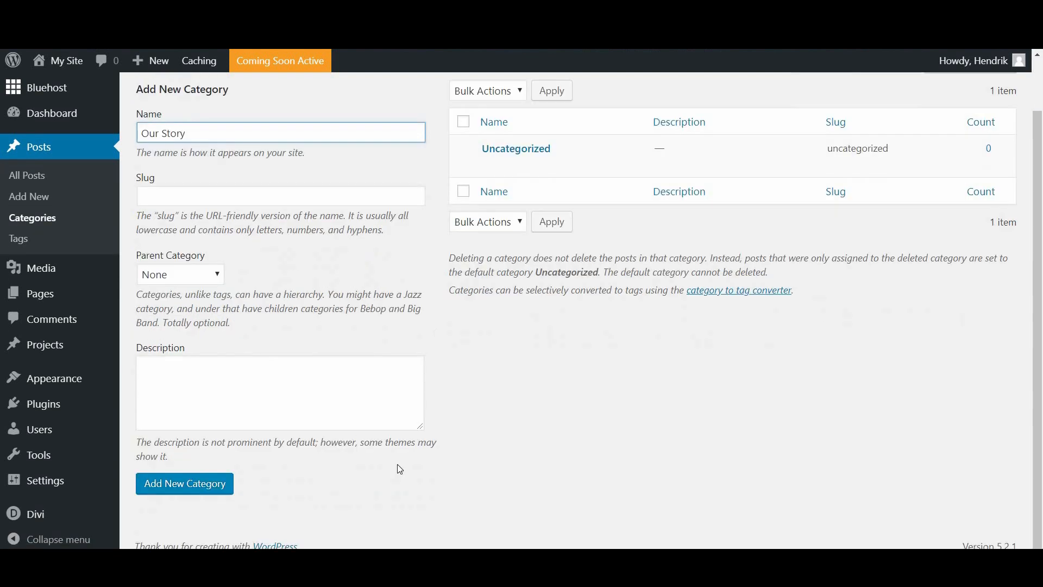
{"action": "left_click", "coordinate": [188, 491]}
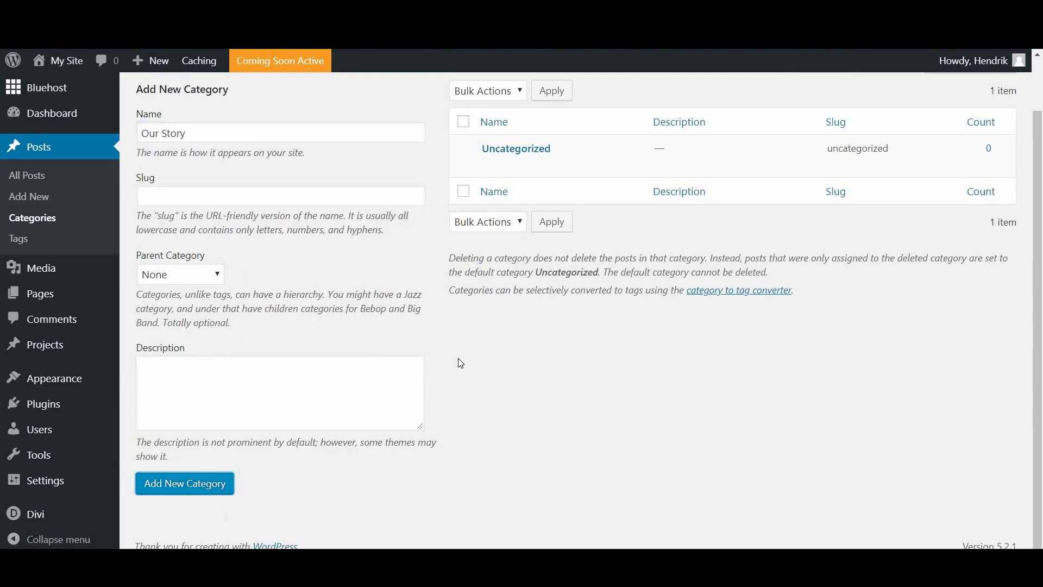
{"action": "scroll", "coordinate": [489, 342], "scroll_direction": "up", "scroll_amount": 2}
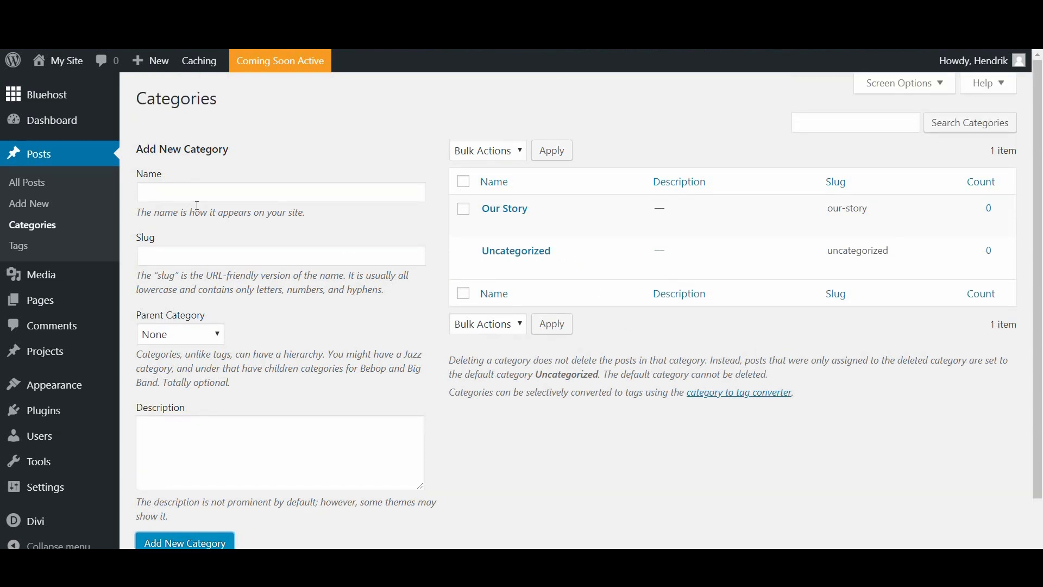
{"action": "left_click", "coordinate": [204, 196]}
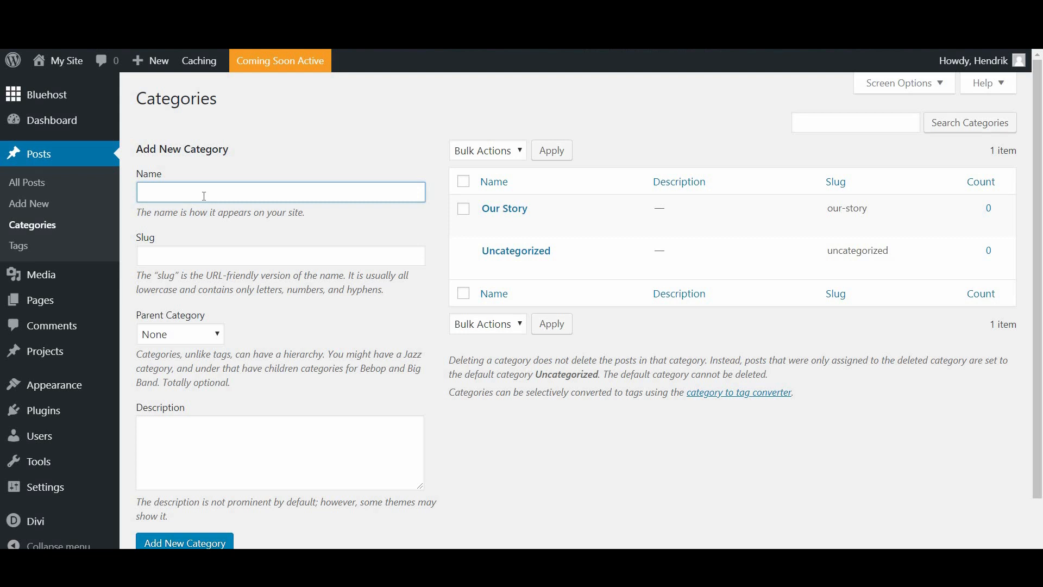
{"action": "type", "text": "Farm to Table"}
{"action": "left_click", "coordinate": [198, 545]}
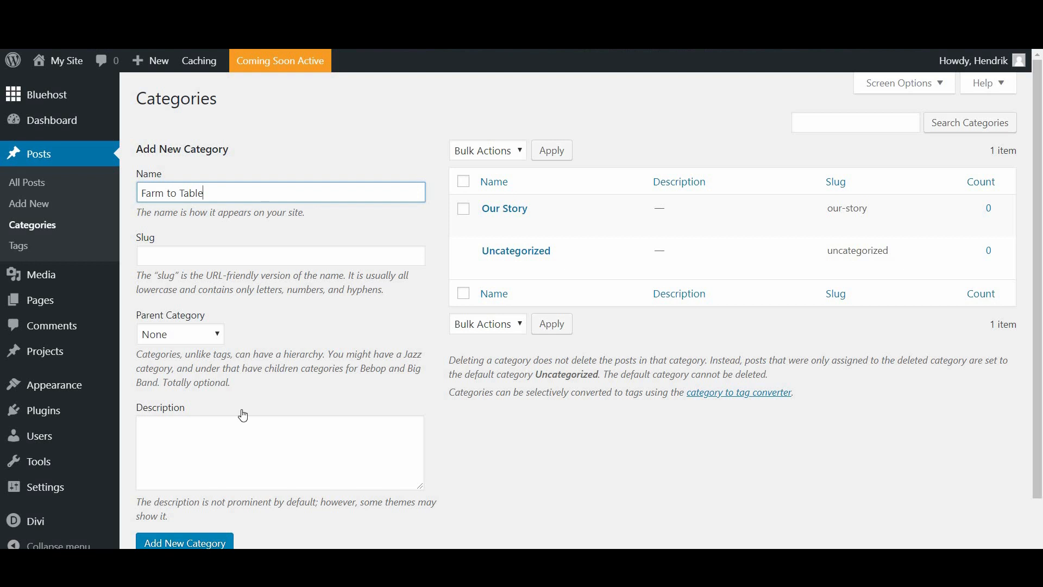
{"action": "left_click", "coordinate": [223, 197]}
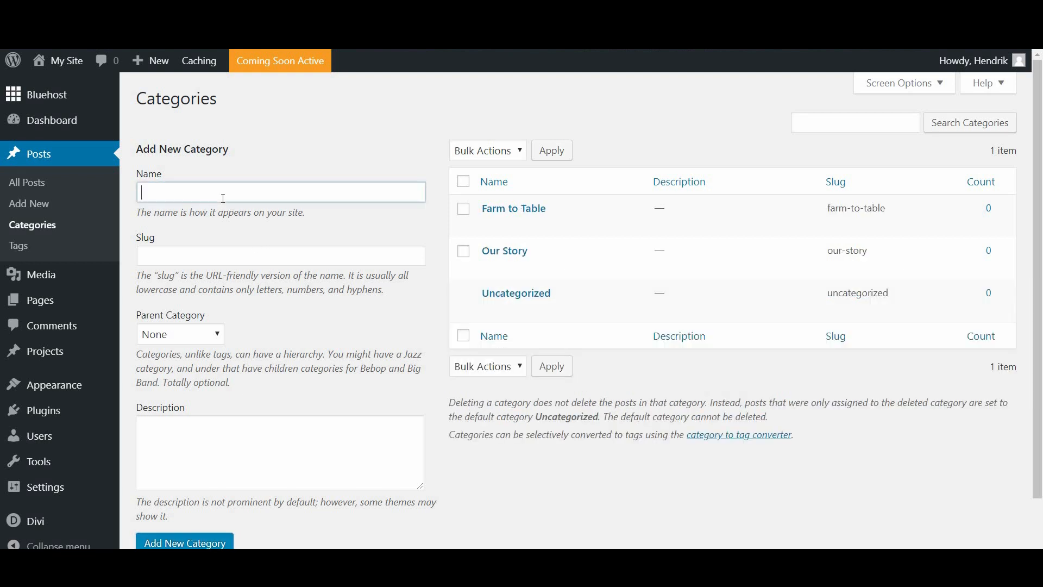
{"action": "type", "text": "Gastronomy"}
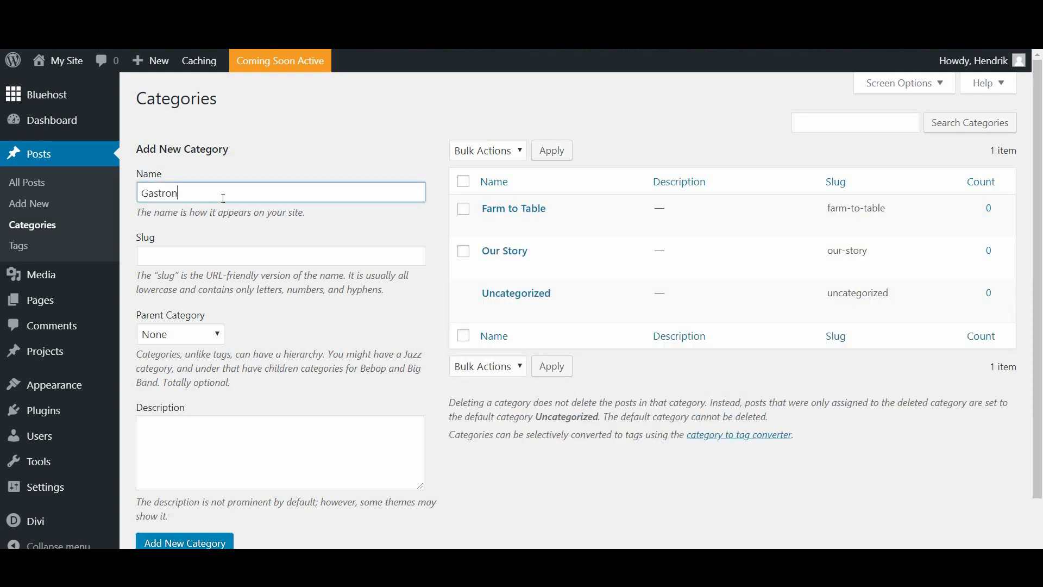
{"action": "left_click", "coordinate": [174, 545]}
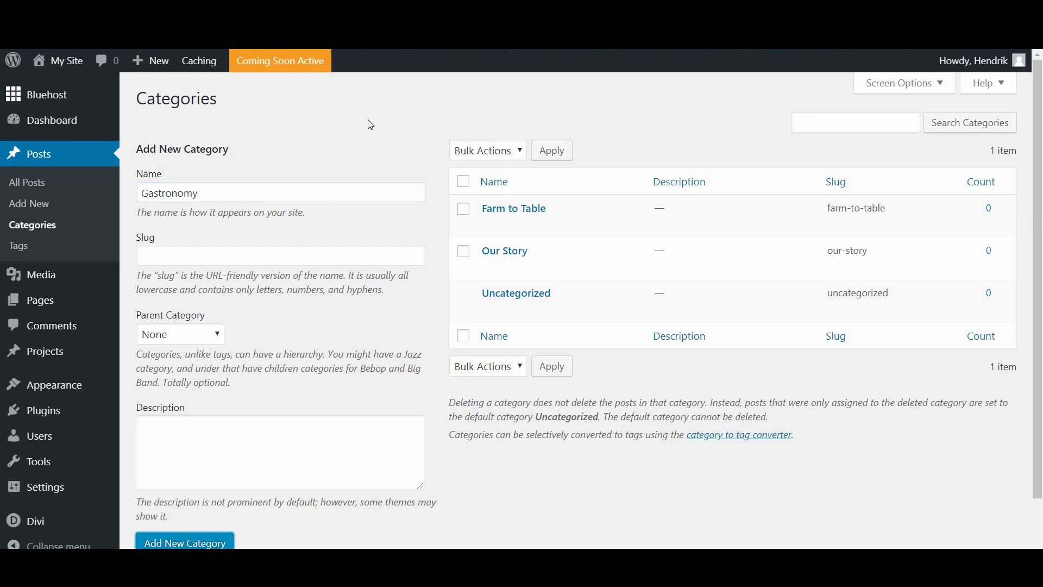
Step: Add an 'Italian' category with Gastronomy as its parent
{"action": "left_click", "coordinate": [245, 195]}
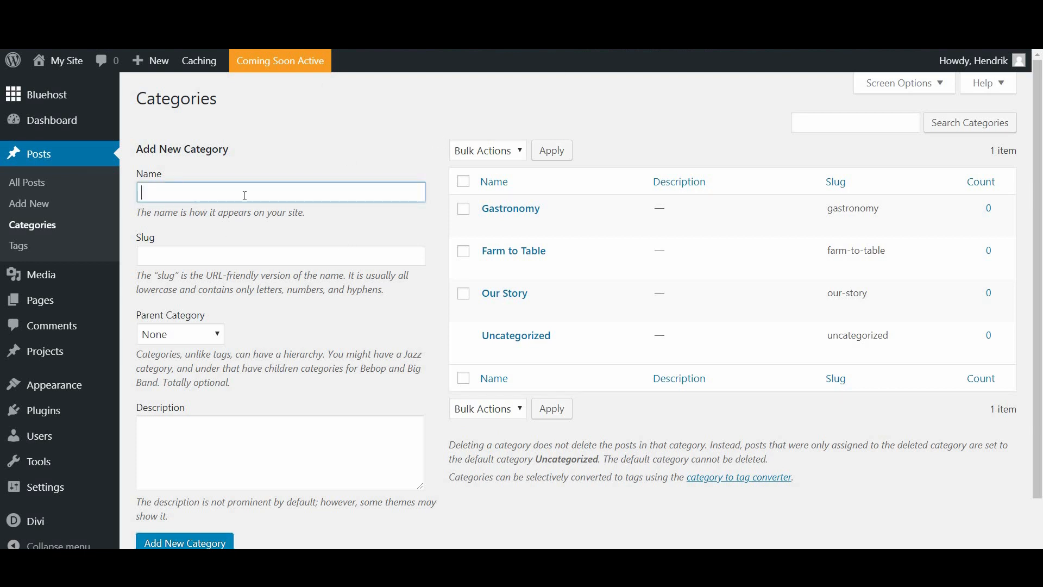
{"action": "type", "text": "Italian"}
{"action": "scroll", "coordinate": [164, 339], "scroll_direction": "down", "scroll_amount": 1}
{"action": "scroll", "coordinate": [168, 342], "scroll_direction": "up", "scroll_amount": 1}
{"action": "left_click", "coordinate": [171, 346]}
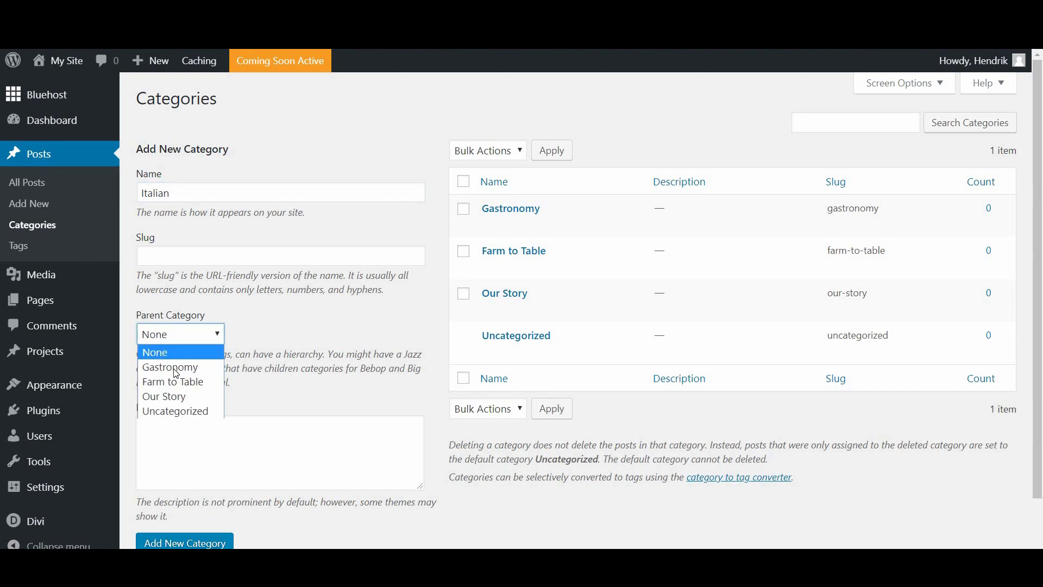
{"action": "key", "text": "Return"}
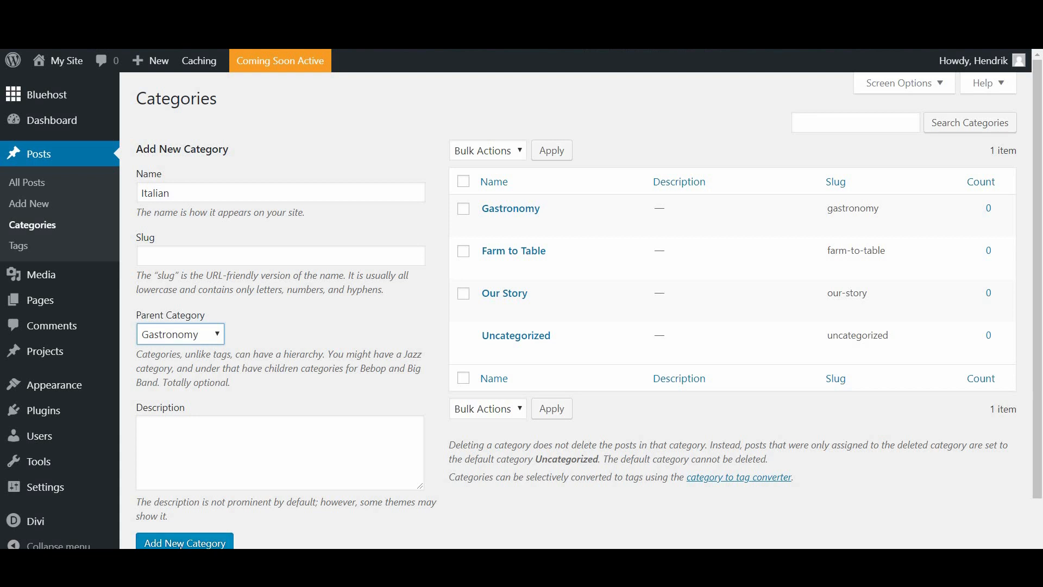
{"action": "left_click", "coordinate": [185, 542]}
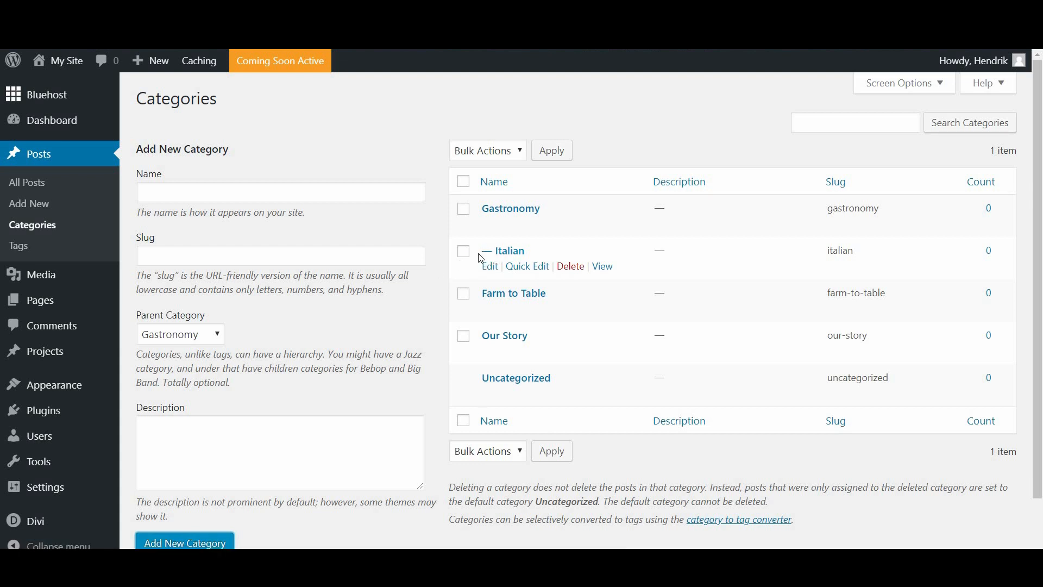
Step: Add a 'Spanish' category as another child of Gastronomy
{"action": "left_click", "coordinate": [199, 198]}
{"action": "type", "text": "Spamo"}
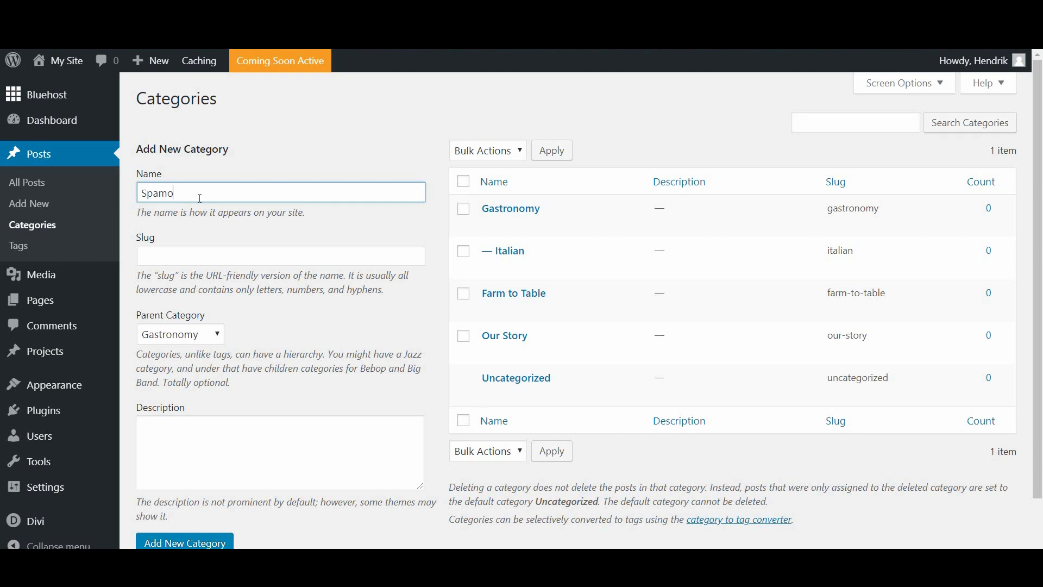
{"action": "key", "text": "BackSpace"}
{"action": "key", "text": "BackSpace"}
{"action": "type", "text": "nish"}
{"action": "key", "text": "Return"}
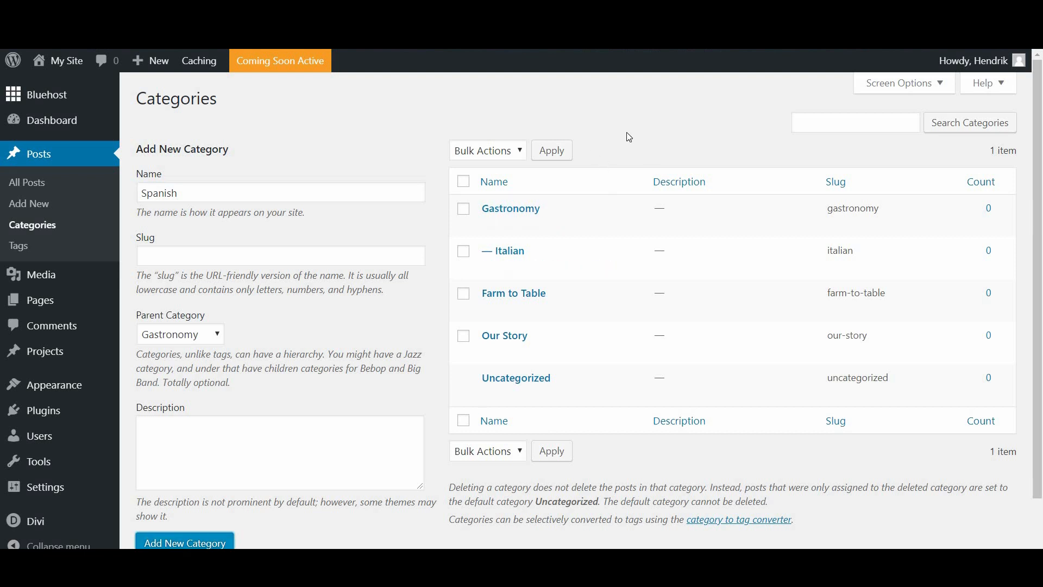
{"action": "mouse_move", "coordinate": [503, 212]}
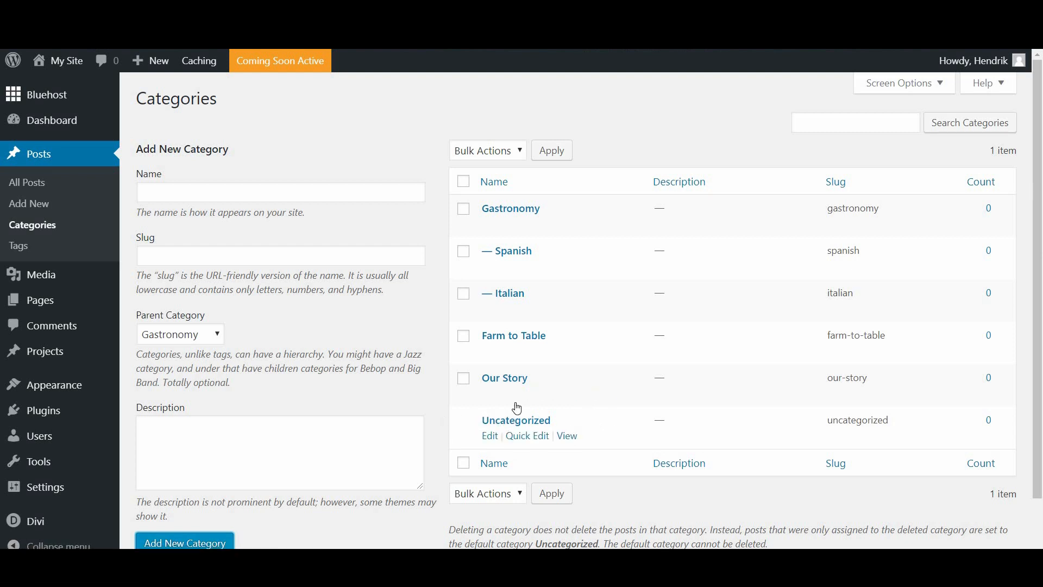
{"action": "scroll", "coordinate": [518, 407], "scroll_direction": "down", "scroll_amount": 1}
{"action": "scroll", "coordinate": [519, 406], "scroll_direction": "down", "scroll_amount": 2}
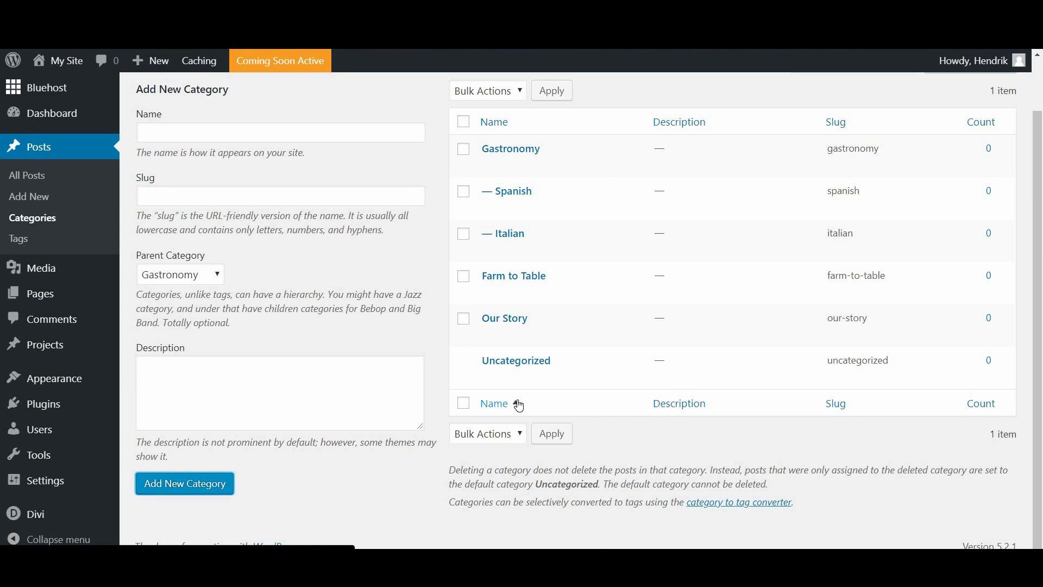
{"action": "scroll", "coordinate": [326, 418], "scroll_direction": "up", "scroll_amount": 3}
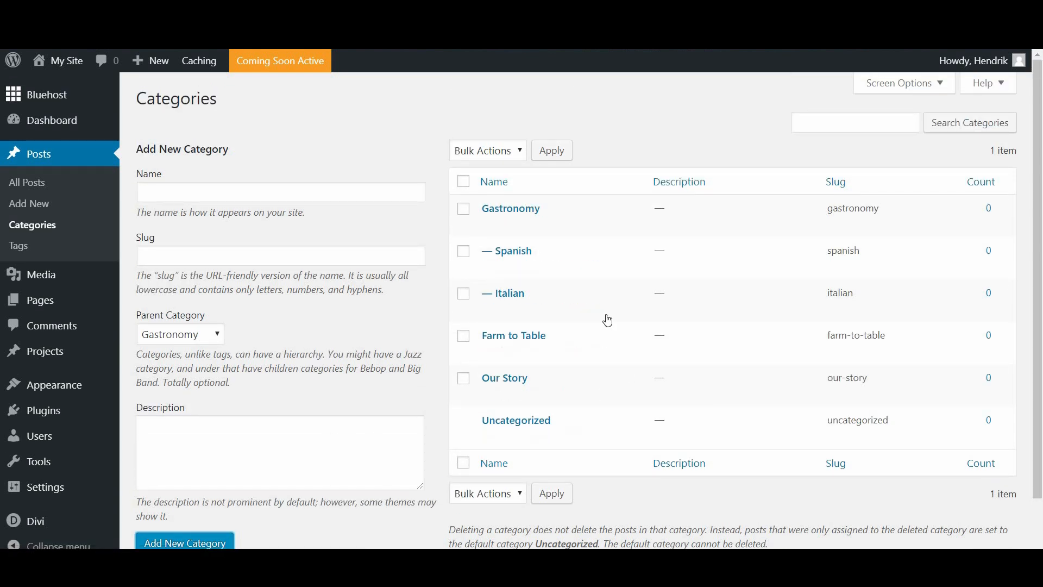
{"action": "mouse_move", "coordinate": [607, 320]}
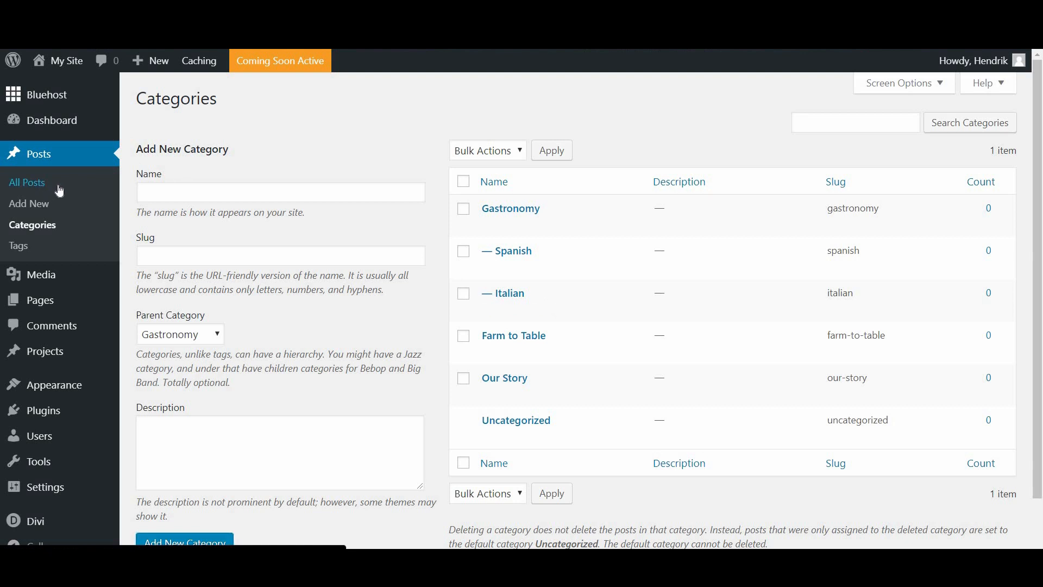
Step: Start a new post from the Posts list and title it 'Our 2019 Italian Menu'
{"action": "left_click", "coordinate": [41, 191]}
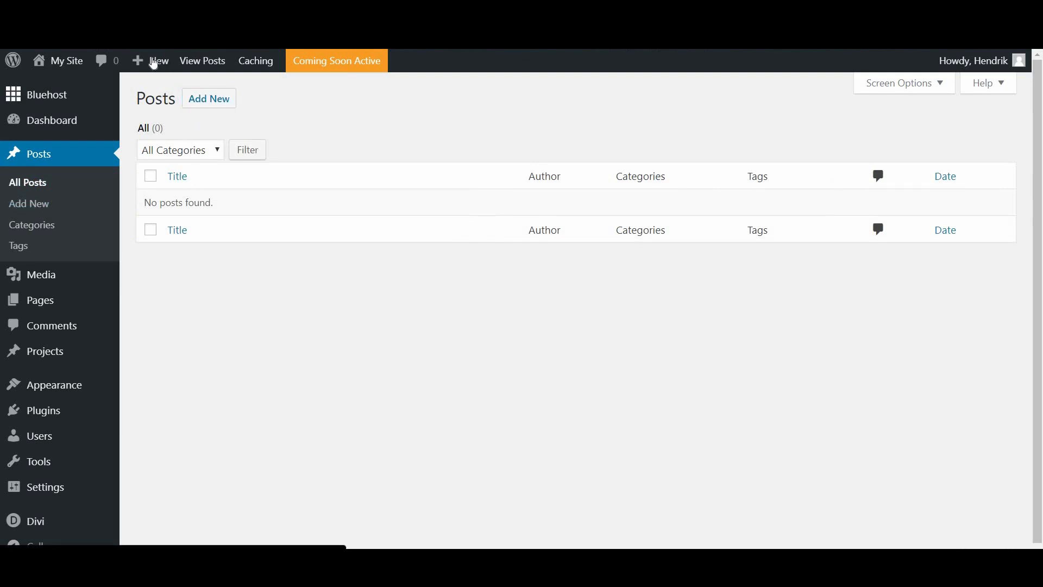
{"action": "mouse_move", "coordinate": [152, 61]}
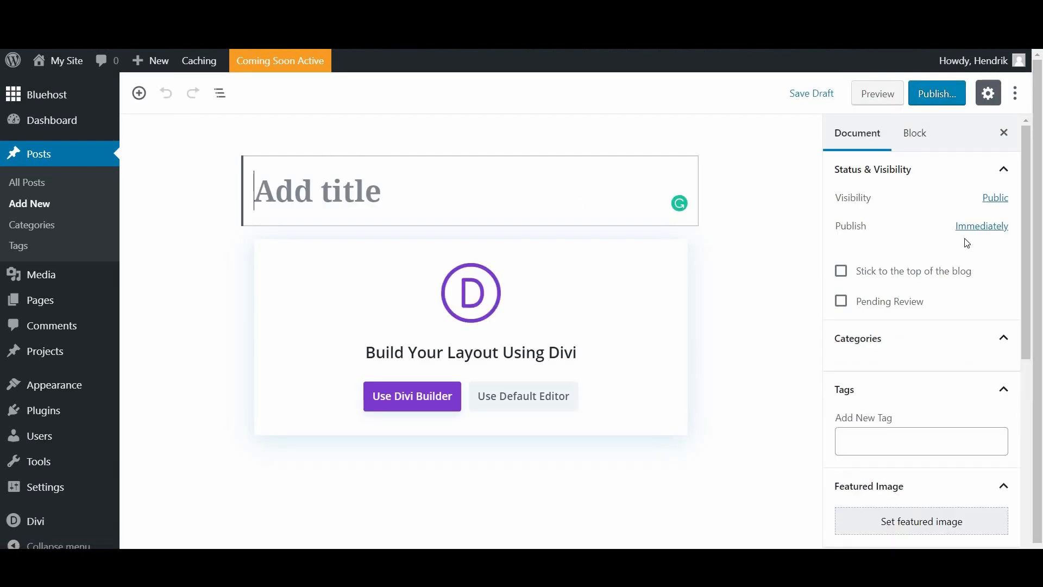
{"action": "left_click", "coordinate": [327, 194]}
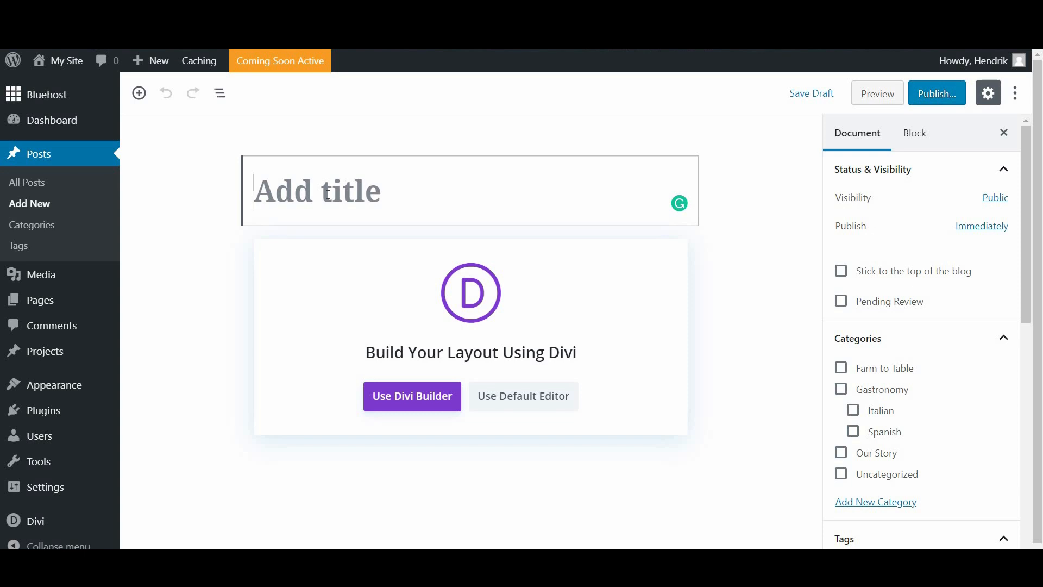
{"action": "type", "text": "Our 2"}
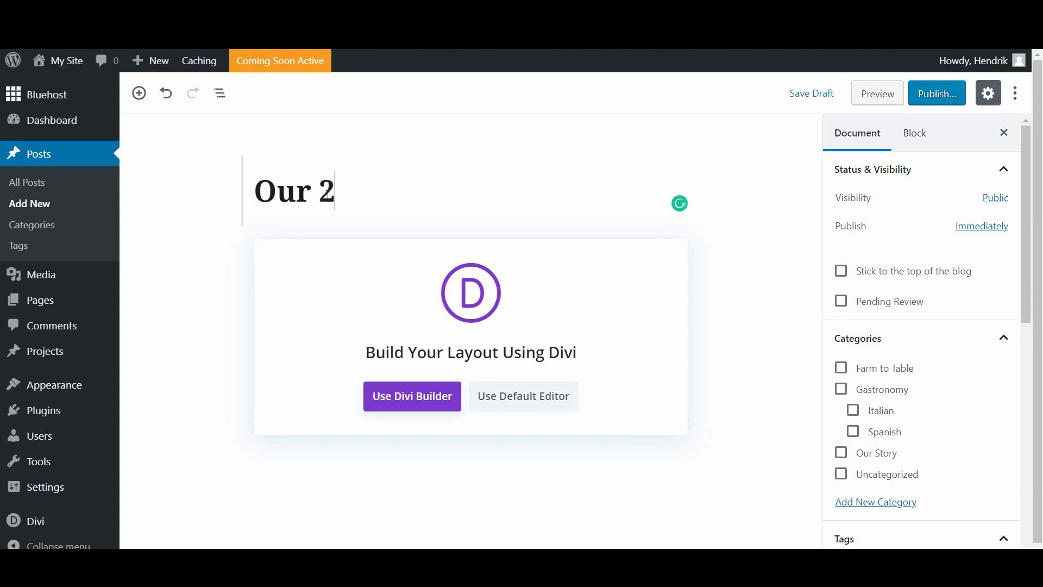
{"action": "type", "text": "019 It"}
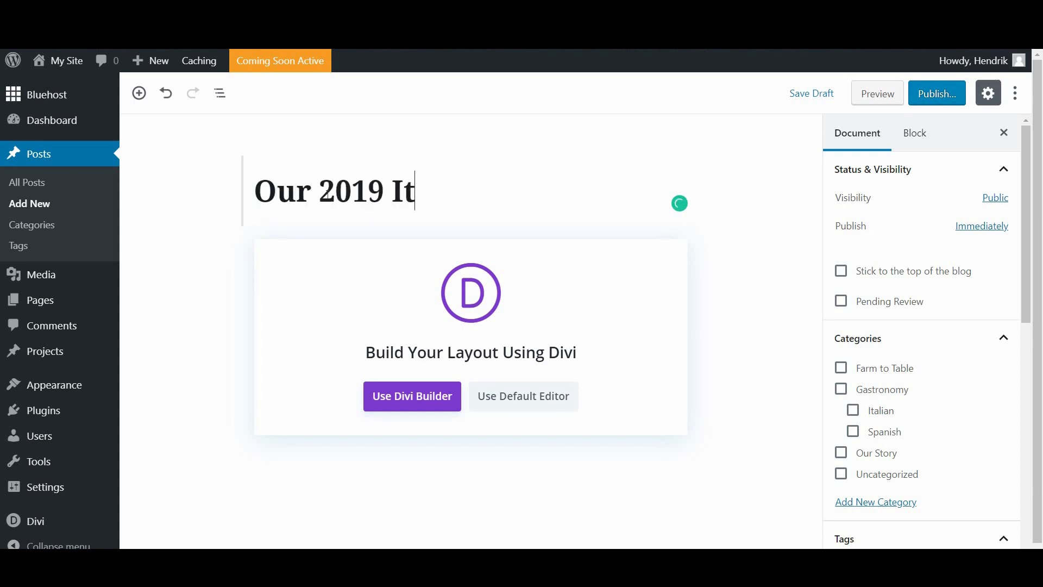
{"action": "type", "text": "alian Me"}
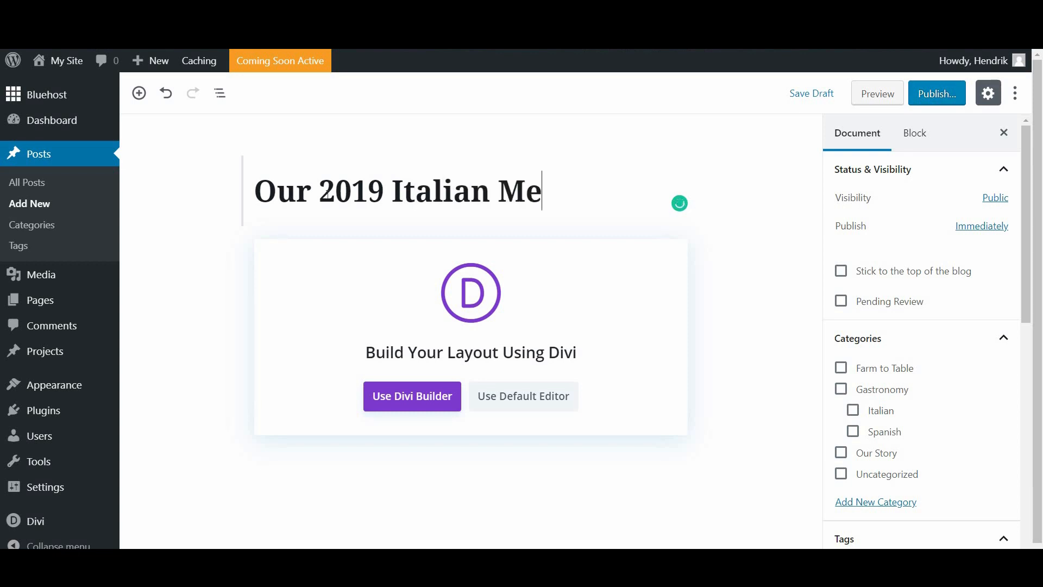
{"action": "type", "text": "nu"}
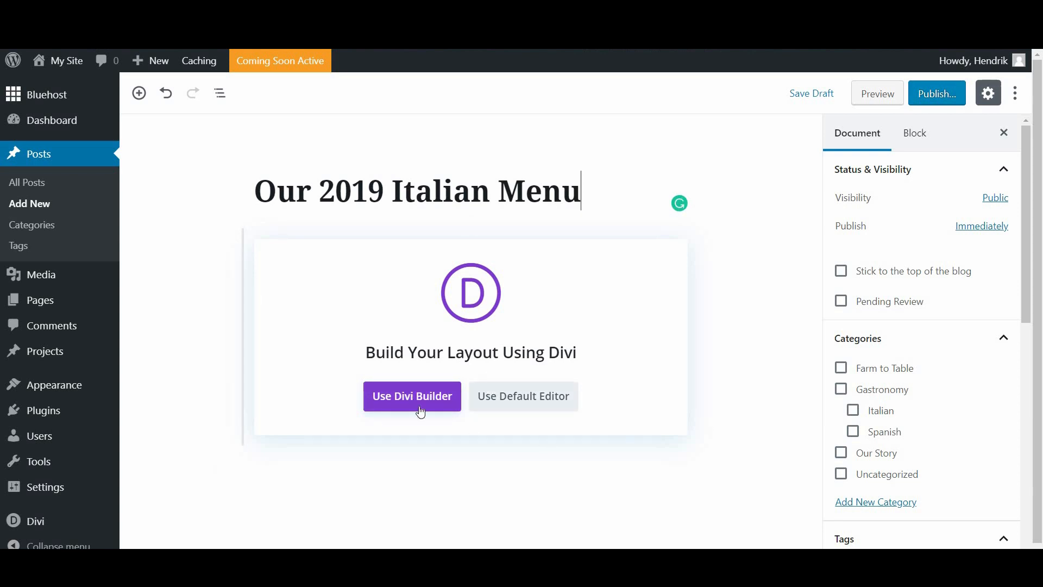
Step: Switch to the default editor and type the opening line 'Our brand new 2019 menu inspired by...foodie culture.'
{"action": "left_click", "coordinate": [526, 396]}
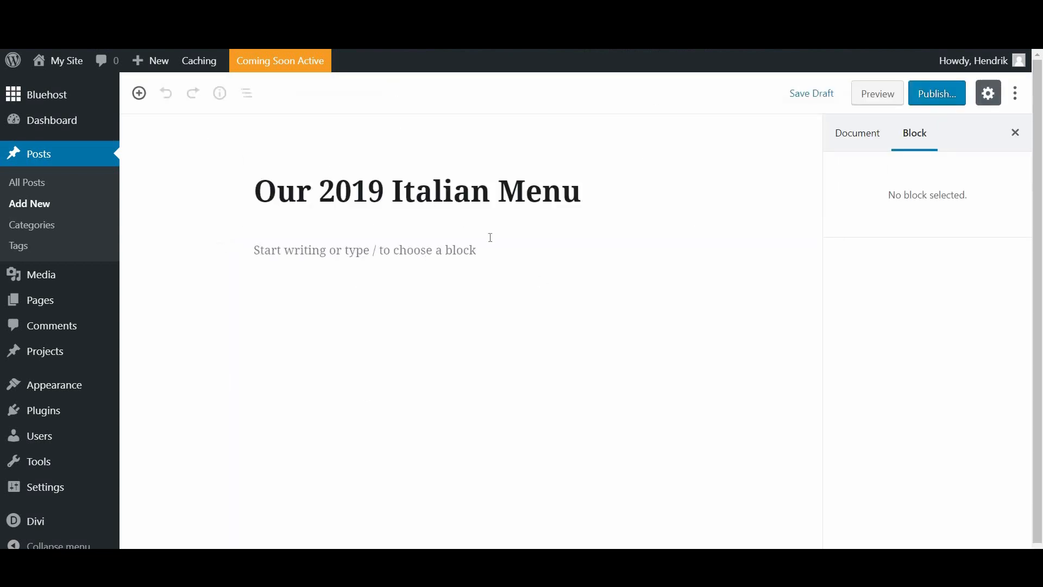
{"action": "left_click", "coordinate": [298, 244]}
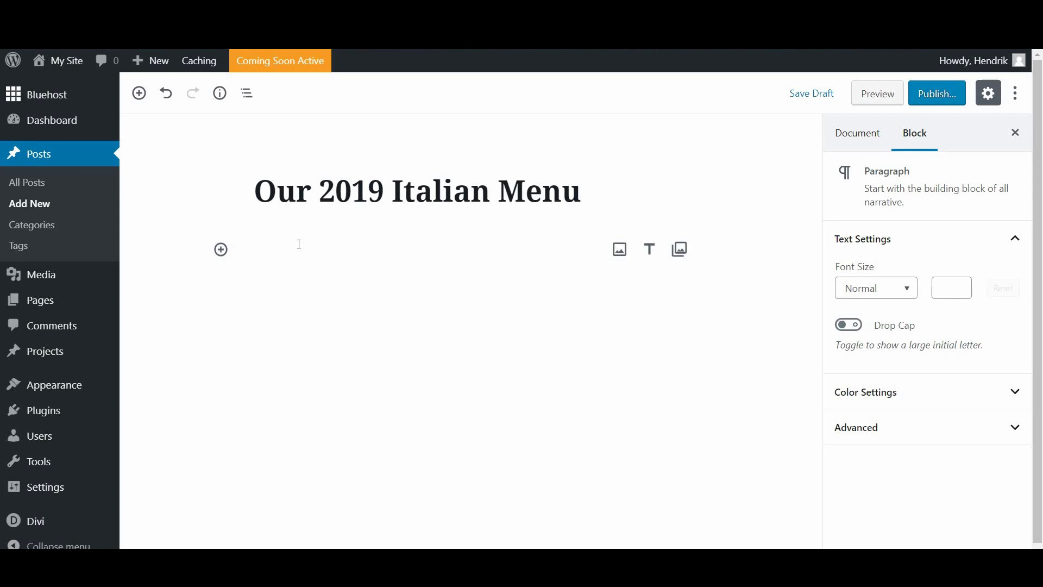
{"action": "type", "text": "Our br"}
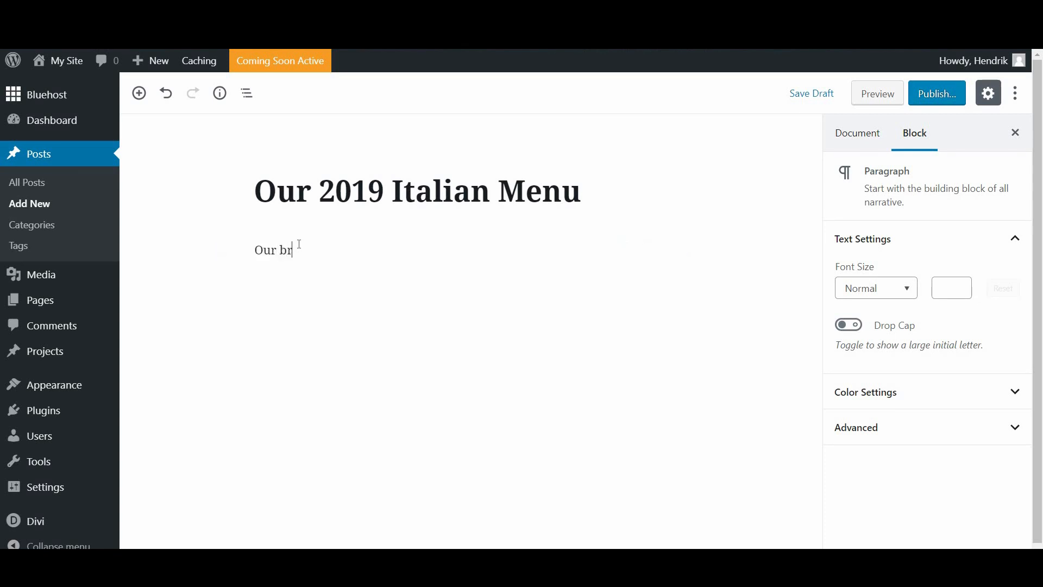
{"action": "type", "text": "and new 2019 menu inspire"}
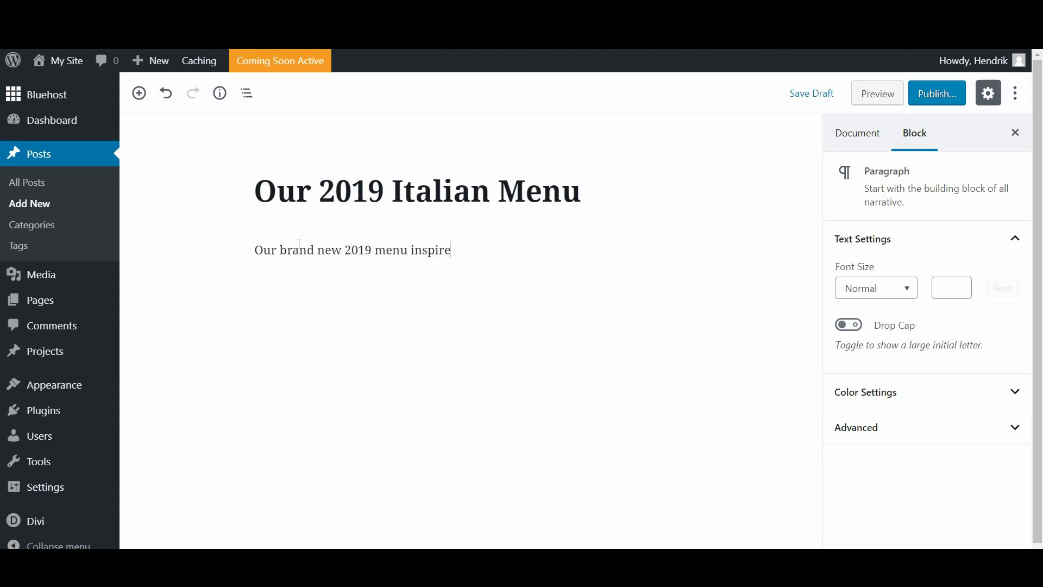
{"action": "type", "text": "d by the world's most"}
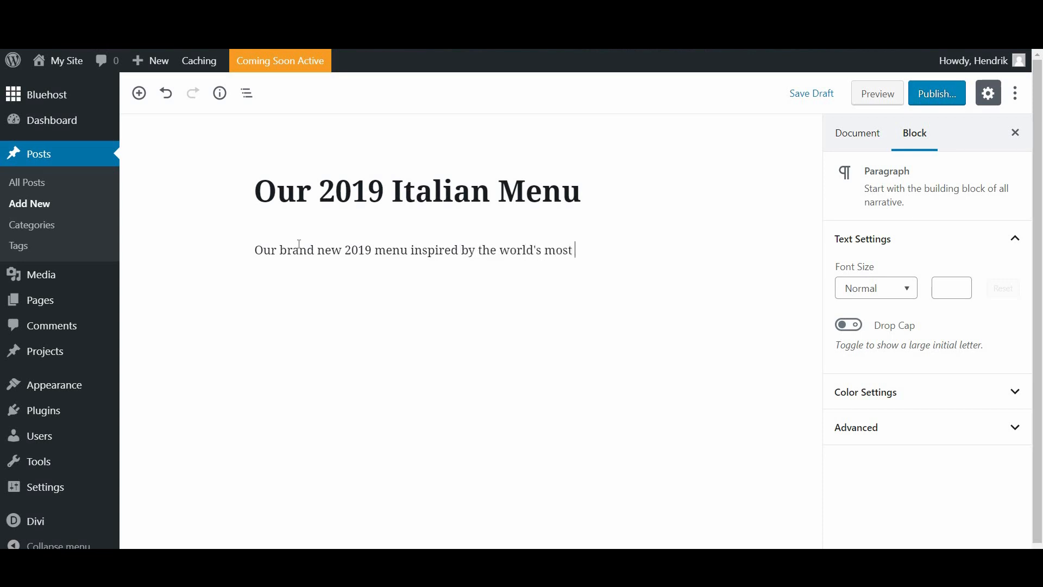
{"action": "type", "text": " famous foodie culture."}
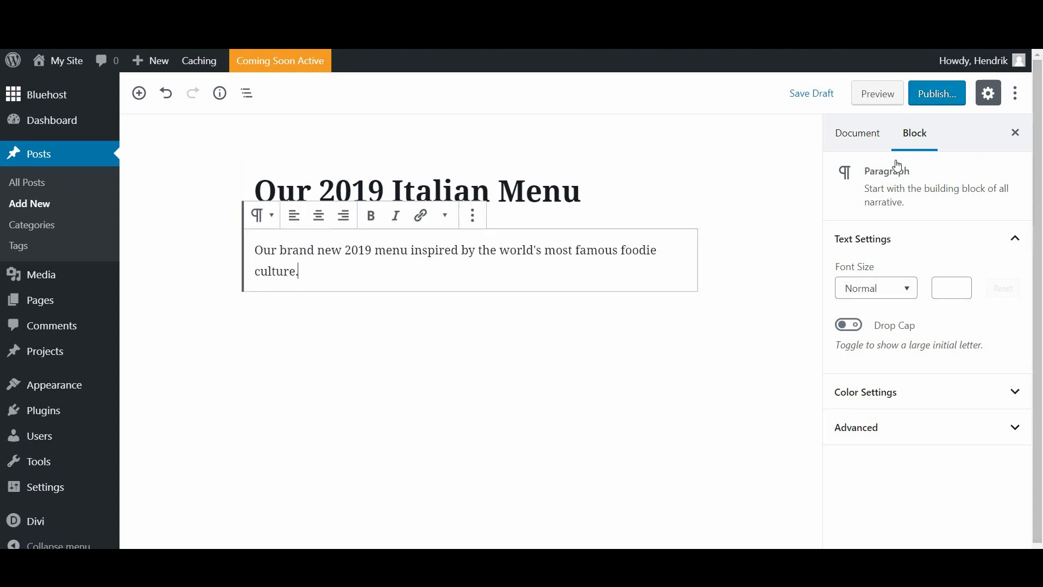
Step: Tick the Italian category in the post's Document settings panel
{"action": "left_click", "coordinate": [861, 135]}
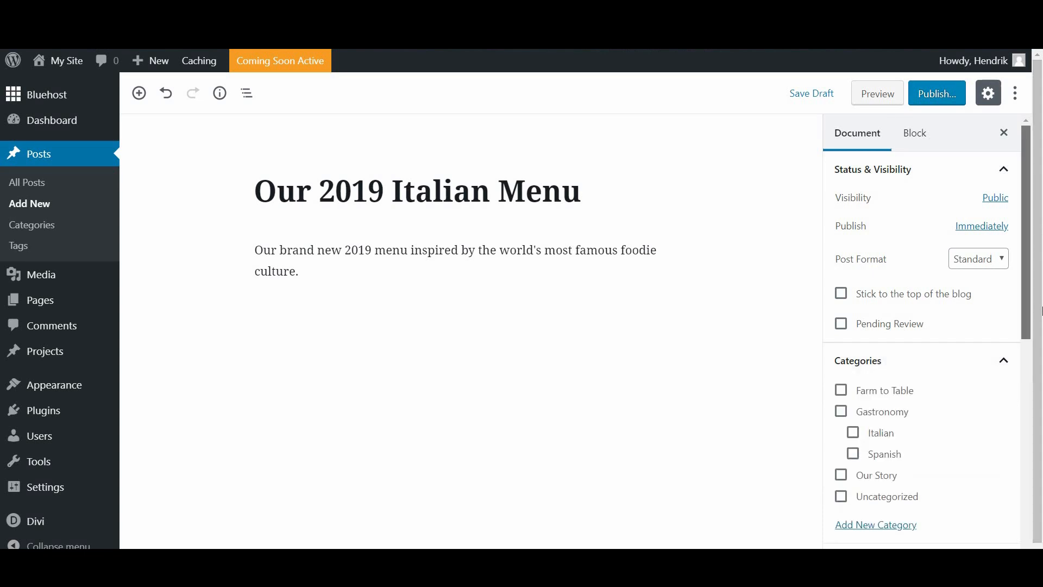
{"action": "scroll", "coordinate": [1028, 160], "scroll_direction": "down", "scroll_amount": 5}
{"action": "scroll", "coordinate": [1028, 154], "scroll_direction": "up", "scroll_amount": 5}
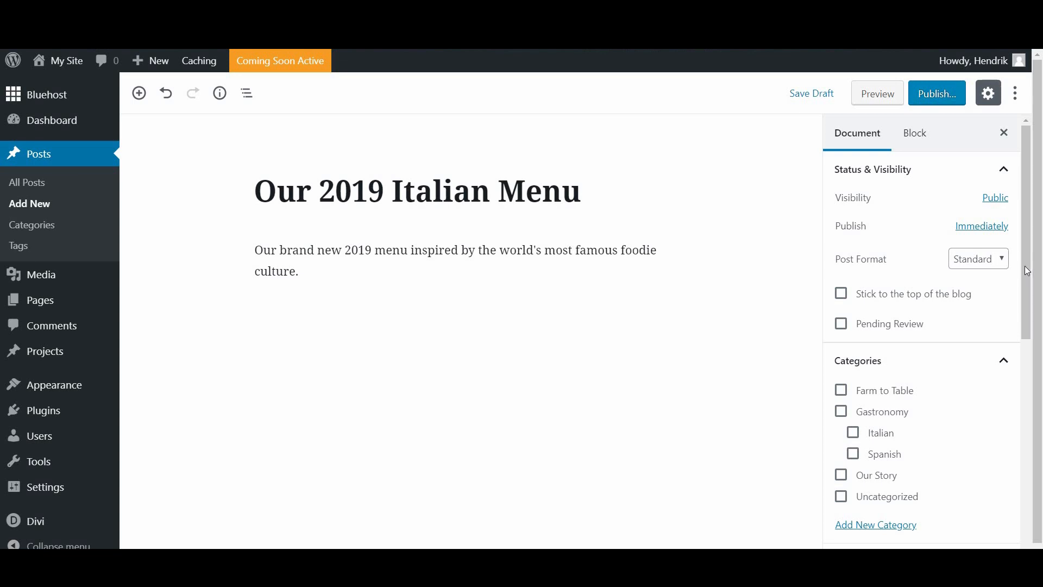
{"action": "scroll", "coordinate": [1026, 266], "scroll_direction": "down", "scroll_amount": 2}
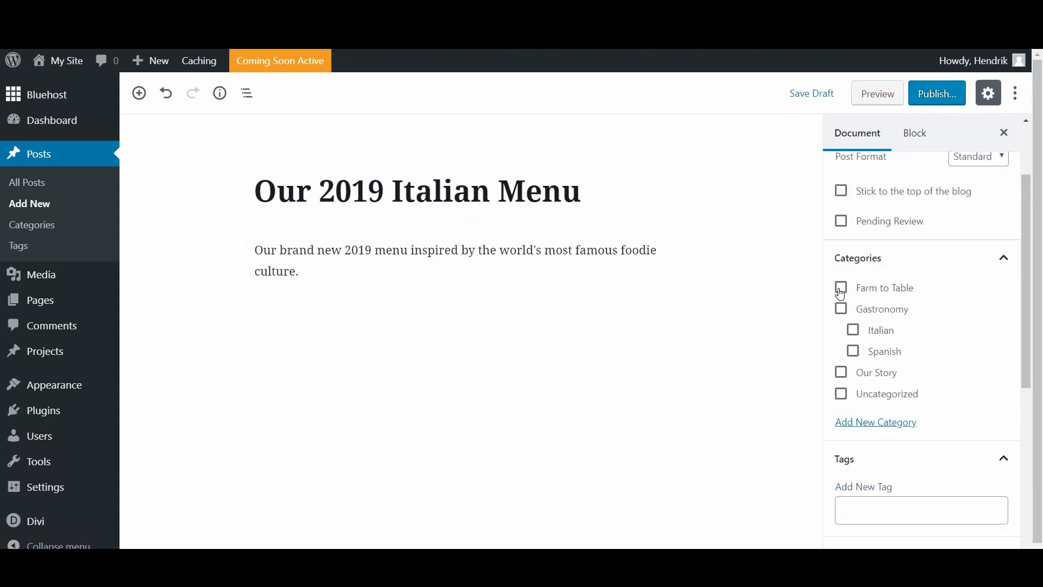
{"action": "left_click", "coordinate": [853, 332]}
{"action": "scroll", "coordinate": [1026, 298], "scroll_direction": "down", "scroll_amount": 1}
{"action": "scroll", "coordinate": [1026, 299], "scroll_direction": "up", "scroll_amount": 1}
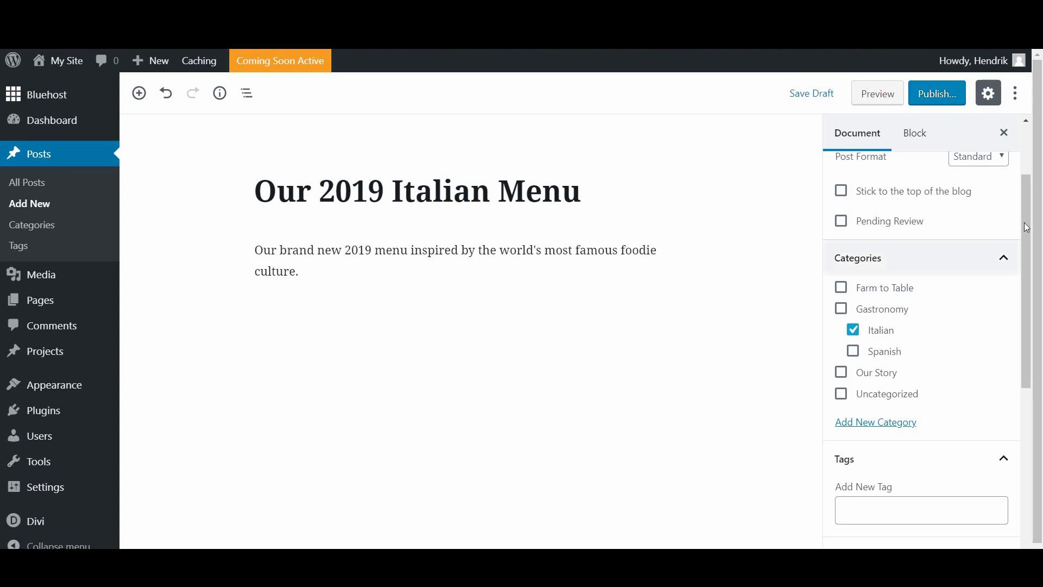
{"action": "scroll", "coordinate": [895, 380], "scroll_direction": "down", "scroll_amount": 6}
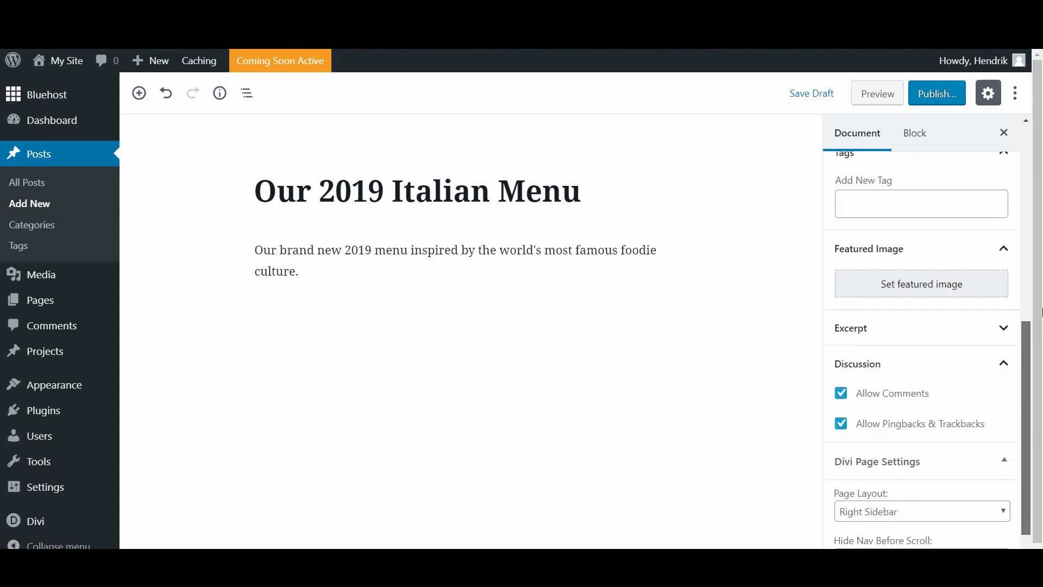
{"action": "scroll", "coordinate": [896, 380], "scroll_direction": "up", "scroll_amount": 3}
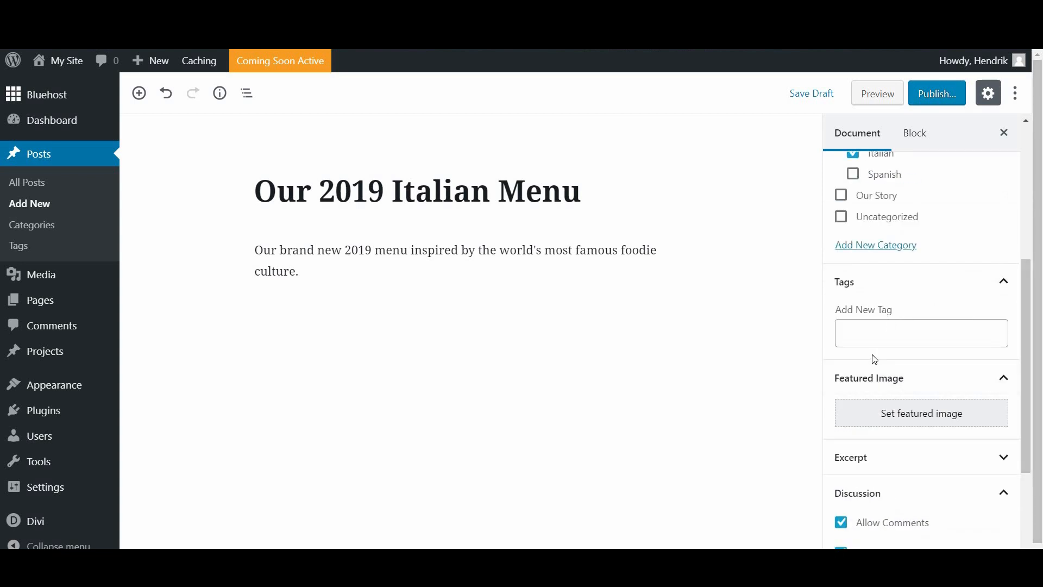
{"action": "scroll", "coordinate": [902, 332], "scroll_direction": "down", "scroll_amount": 2}
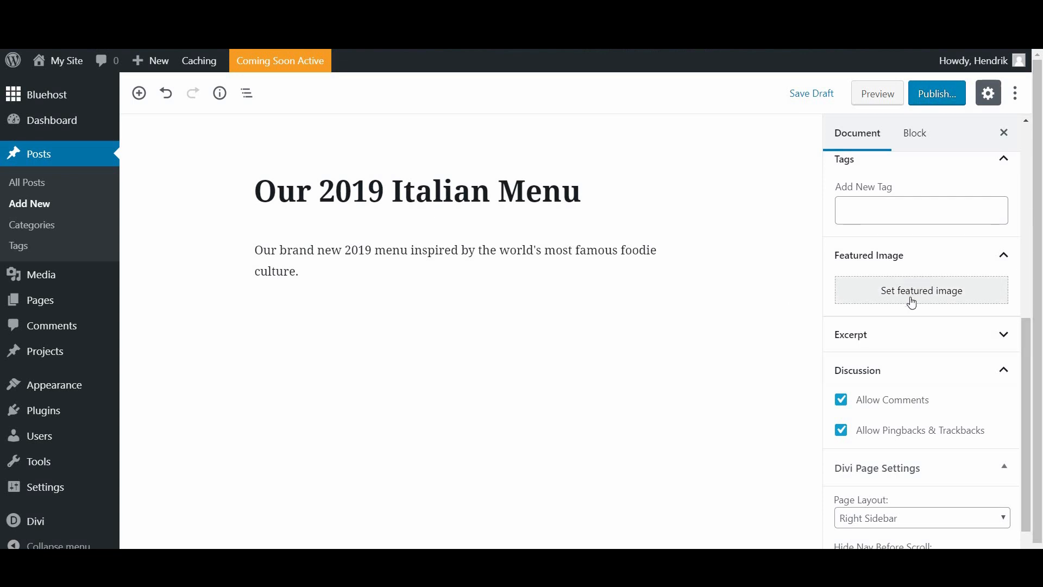
{"action": "scroll", "coordinate": [906, 244], "scroll_direction": "down", "scroll_amount": 1}
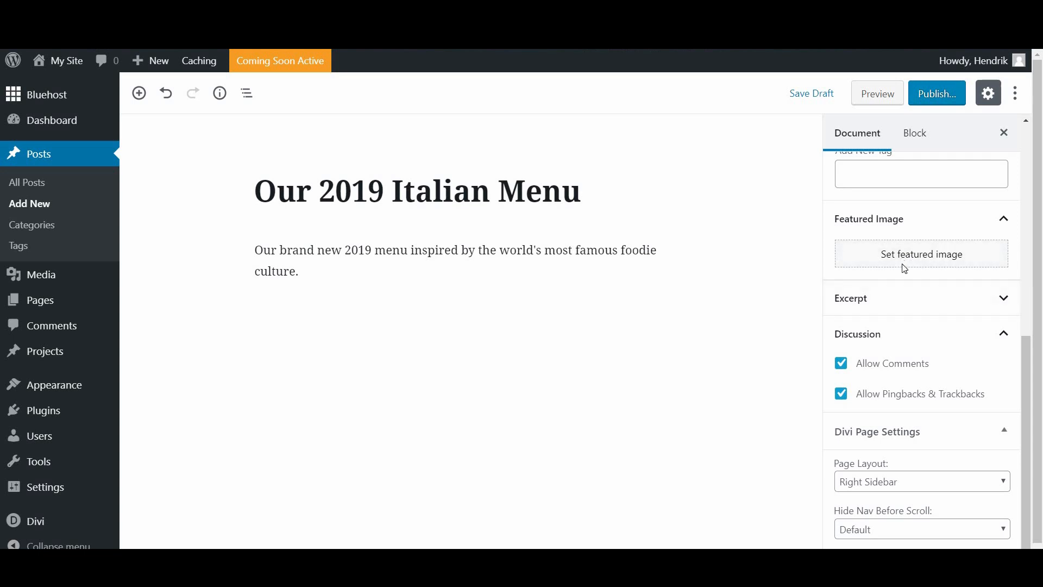
Step: Set the cutting board with dill photo from the Media Library as the featured image
{"action": "left_click", "coordinate": [905, 266]}
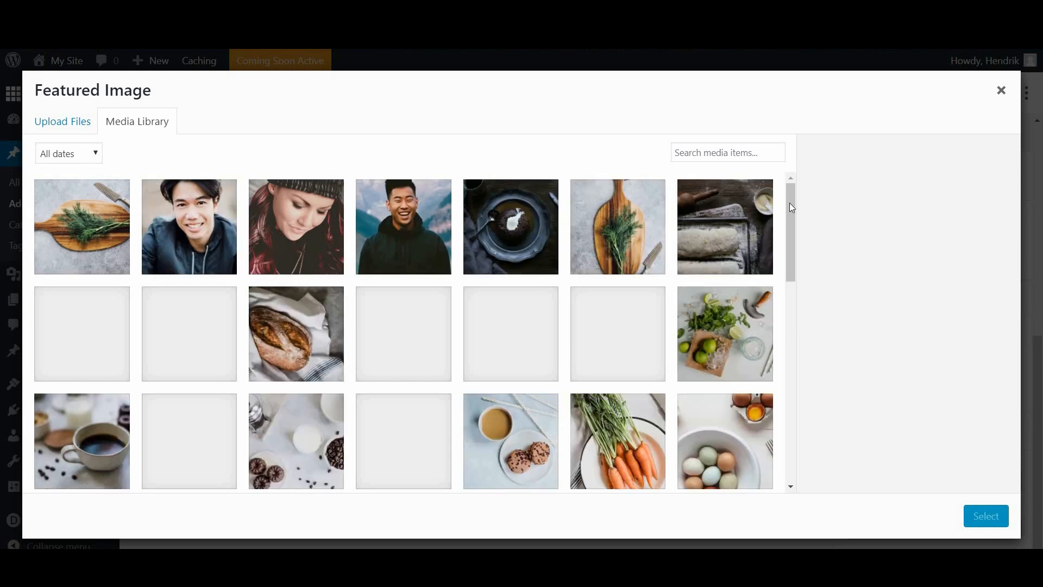
{"action": "scroll", "coordinate": [790, 225], "scroll_direction": "down", "scroll_amount": 2}
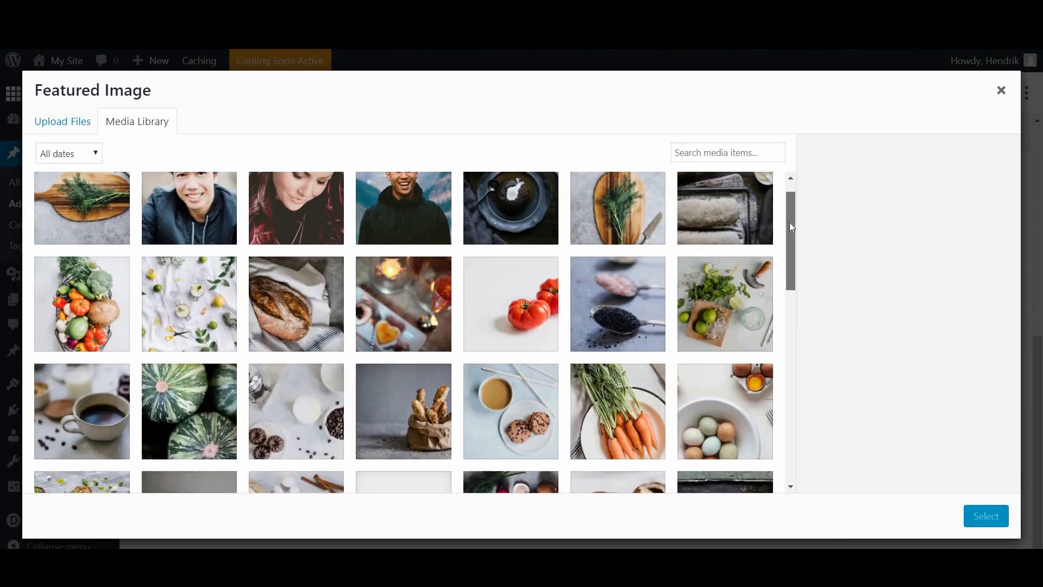
{"action": "scroll", "coordinate": [790, 222], "scroll_direction": "down", "scroll_amount": 5}
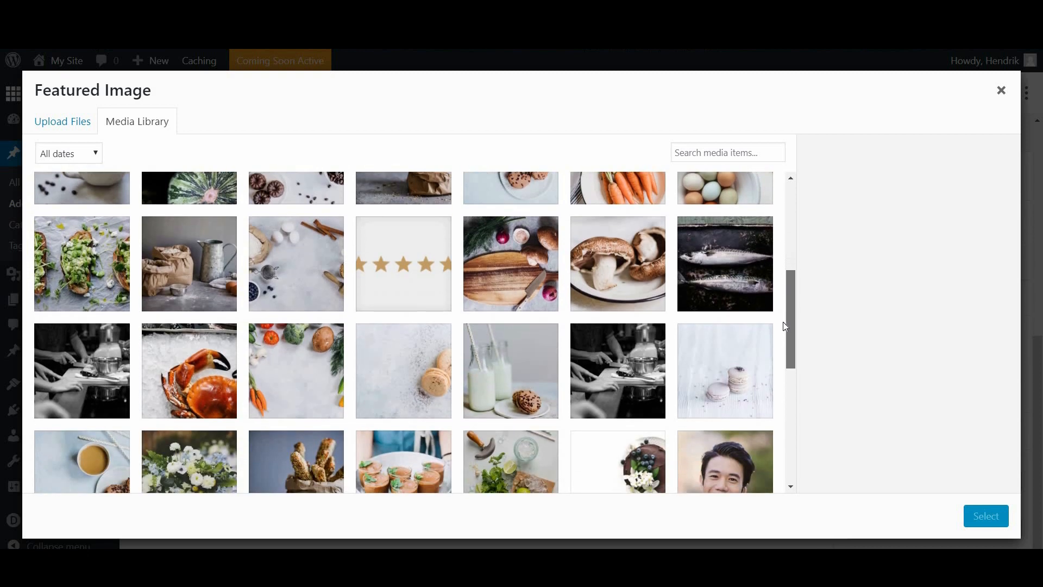
{"action": "scroll", "coordinate": [783, 326], "scroll_direction": "down", "scroll_amount": 4}
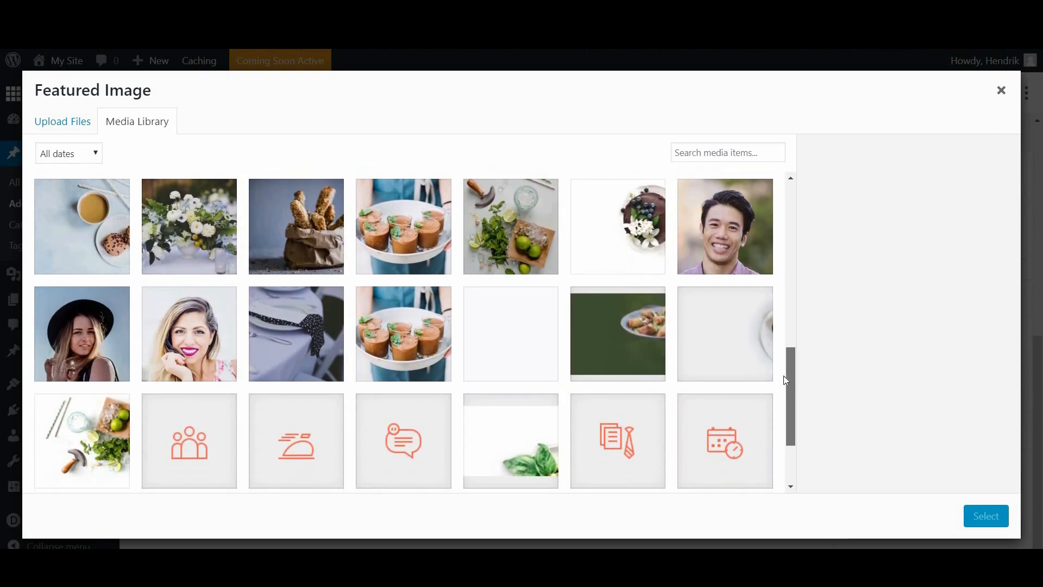
{"action": "left_click_drag", "start_coordinate": [783, 376], "coordinate": [788, 188]}
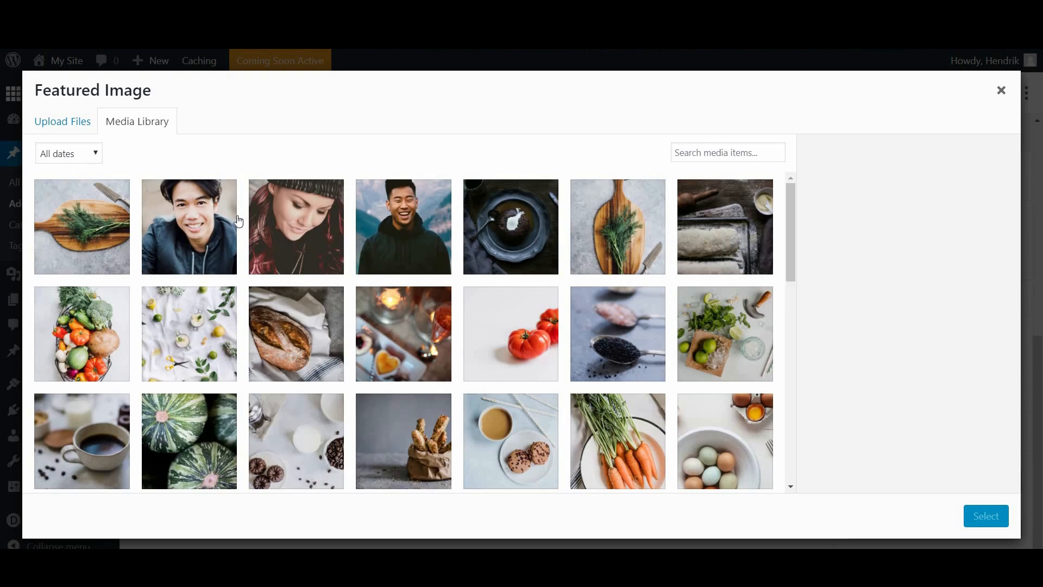
{"action": "left_click", "coordinate": [82, 227]}
{"action": "left_click", "coordinate": [984, 516]}
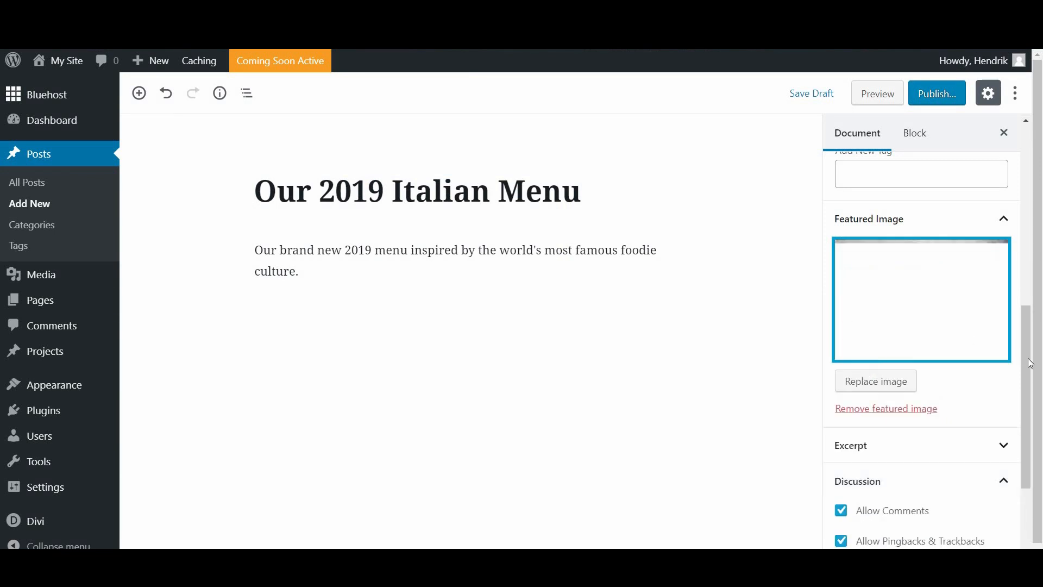
Step: Save the post as a draft
{"action": "scroll", "coordinate": [994, 432], "scroll_direction": "up", "scroll_amount": 7}
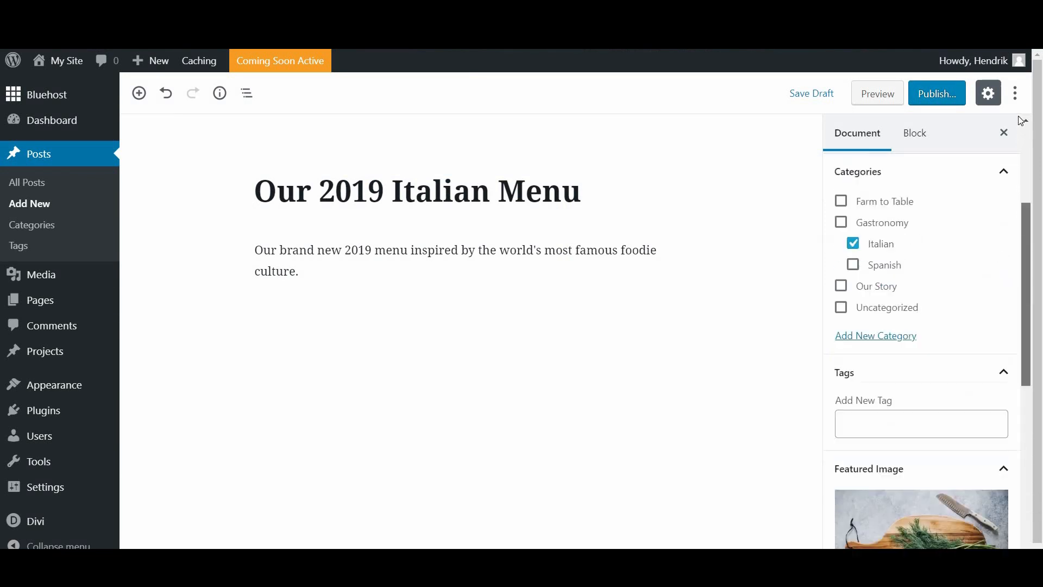
{"action": "scroll", "coordinate": [930, 459], "scroll_direction": "down", "scroll_amount": 10}
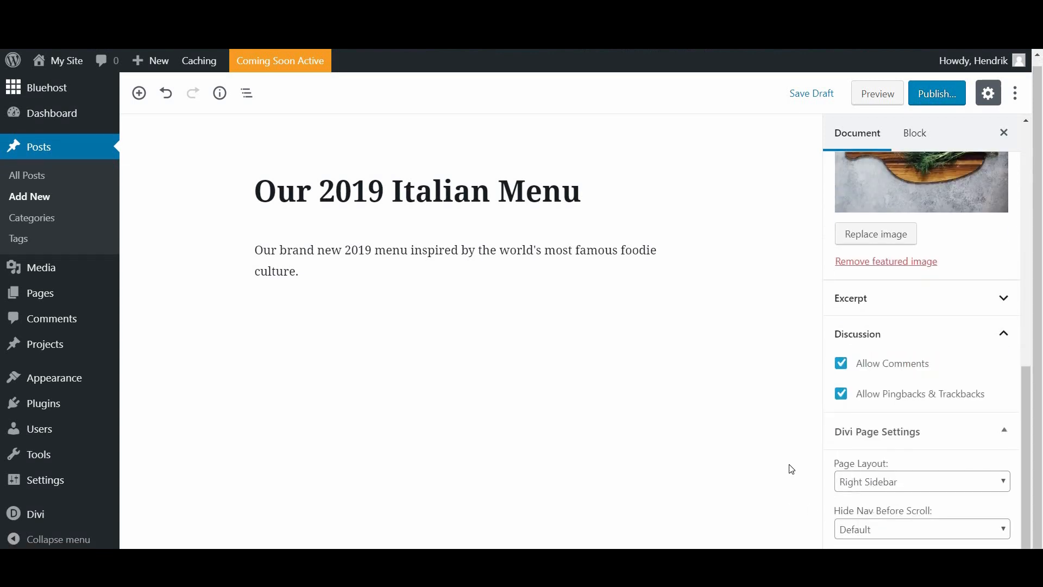
{"action": "scroll", "coordinate": [829, 479], "scroll_direction": "up", "scroll_amount": 10}
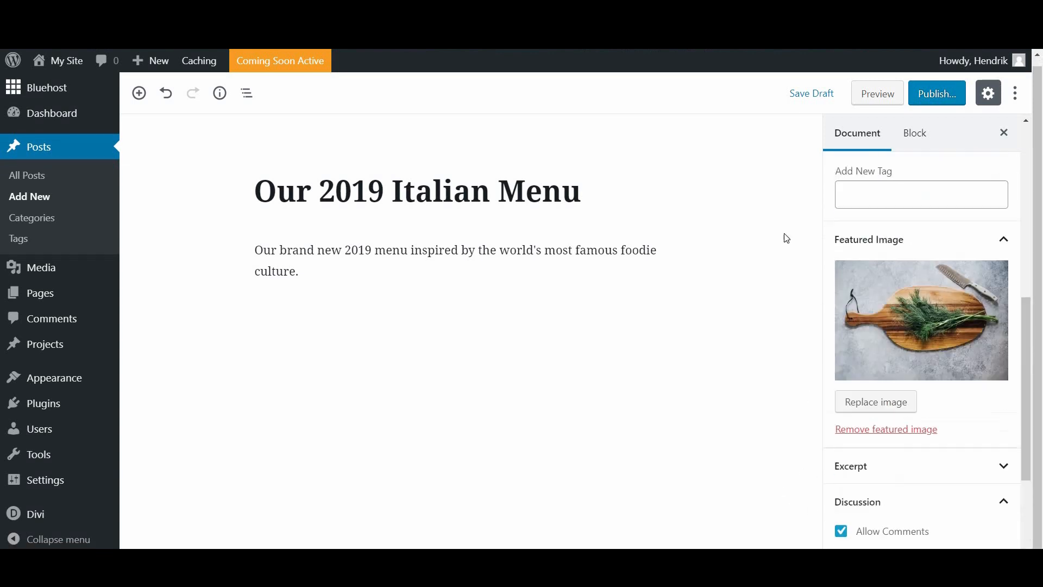
{"action": "left_click", "coordinate": [805, 93]}
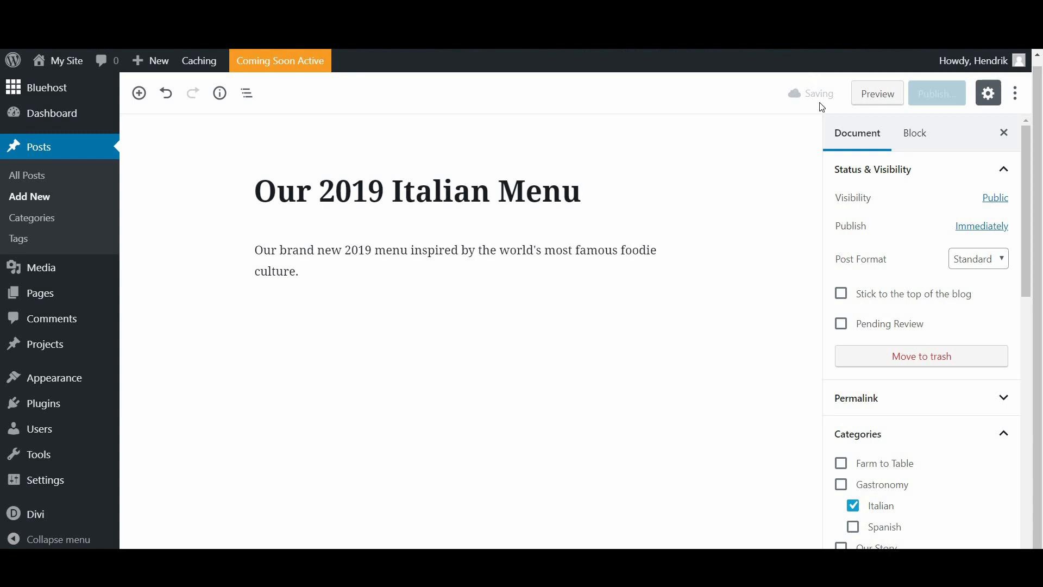
{"action": "left_click", "coordinate": [928, 94]}
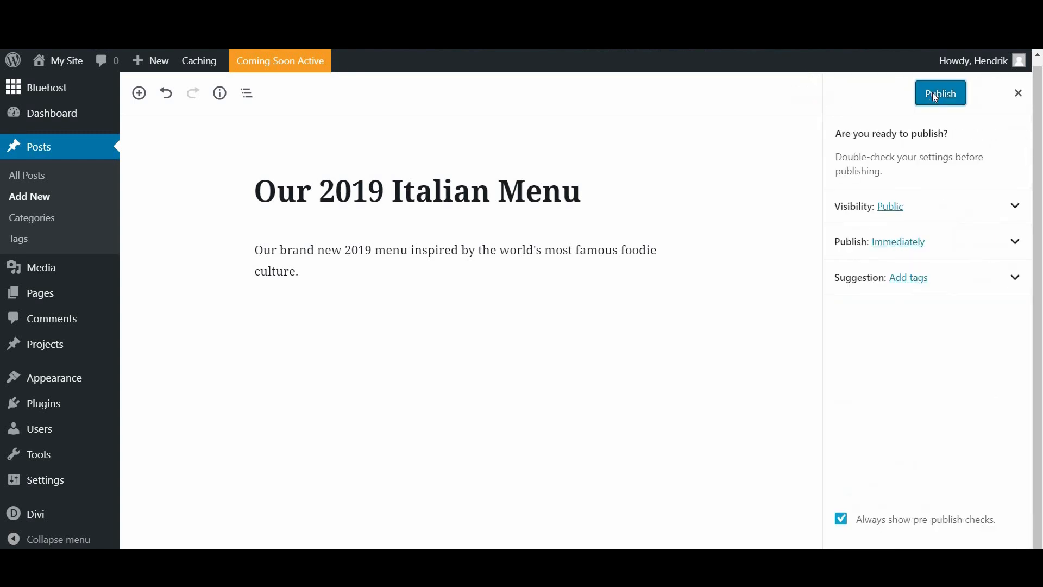
{"action": "left_click", "coordinate": [931, 91]}
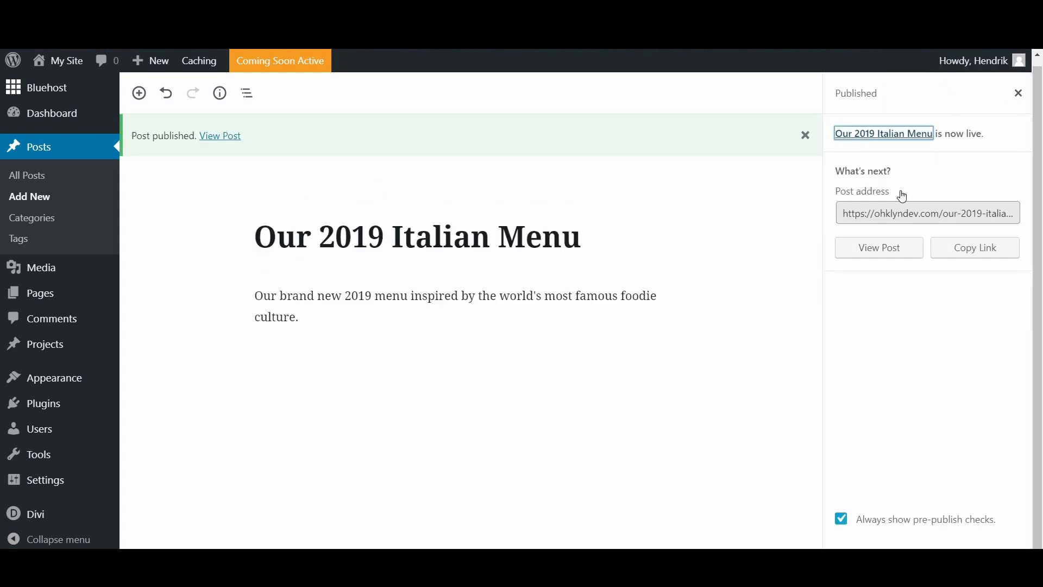
{"action": "left_click", "coordinate": [894, 246]}
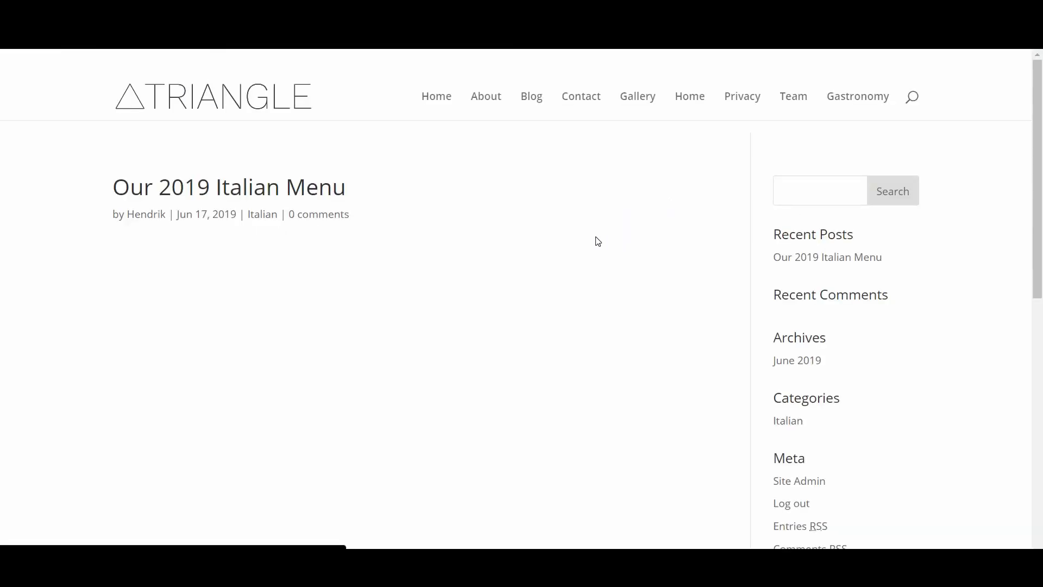
{"action": "scroll", "coordinate": [343, 194], "scroll_direction": "down", "scroll_amount": 1}
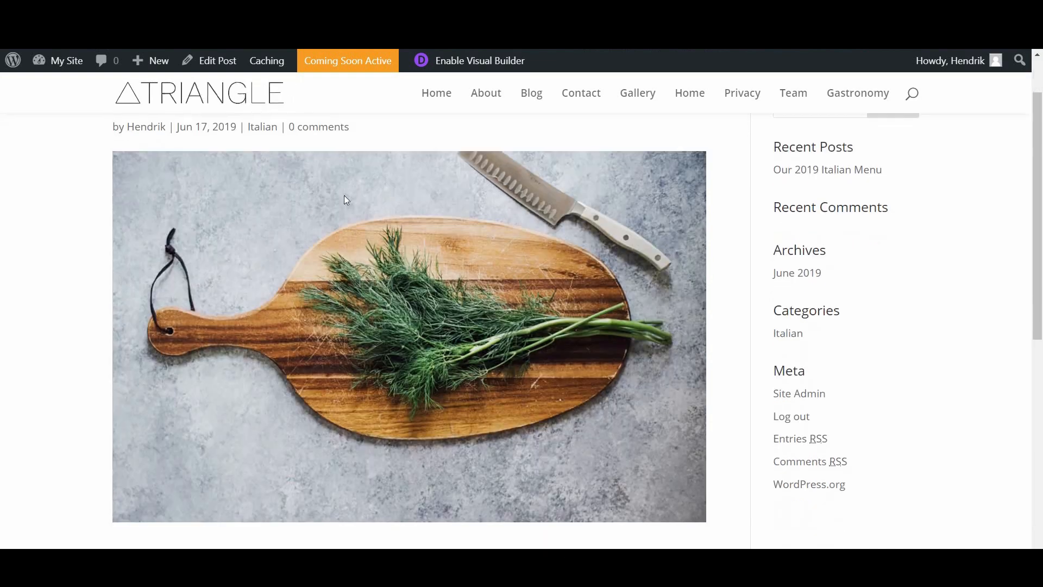
{"action": "scroll", "coordinate": [230, 263], "scroll_direction": "down", "scroll_amount": 5}
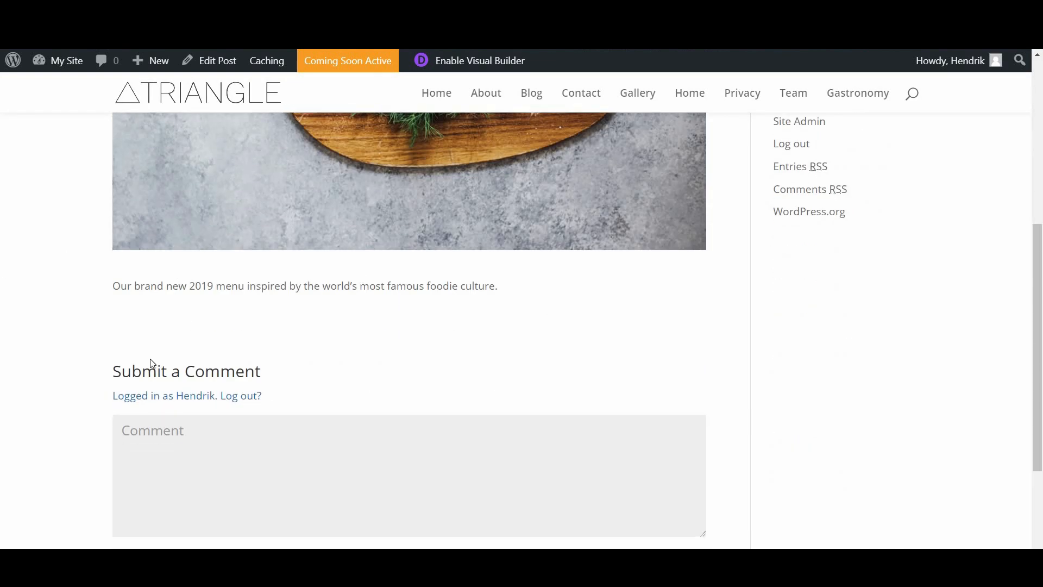
{"action": "scroll", "coordinate": [330, 266], "scroll_direction": "up", "scroll_amount": 6}
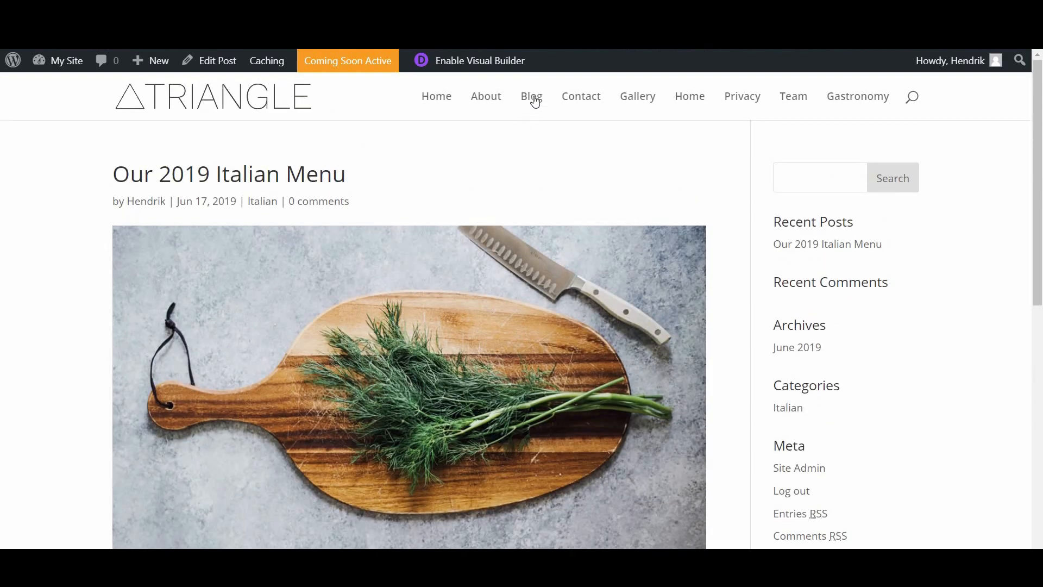
{"action": "left_click", "coordinate": [533, 97]}
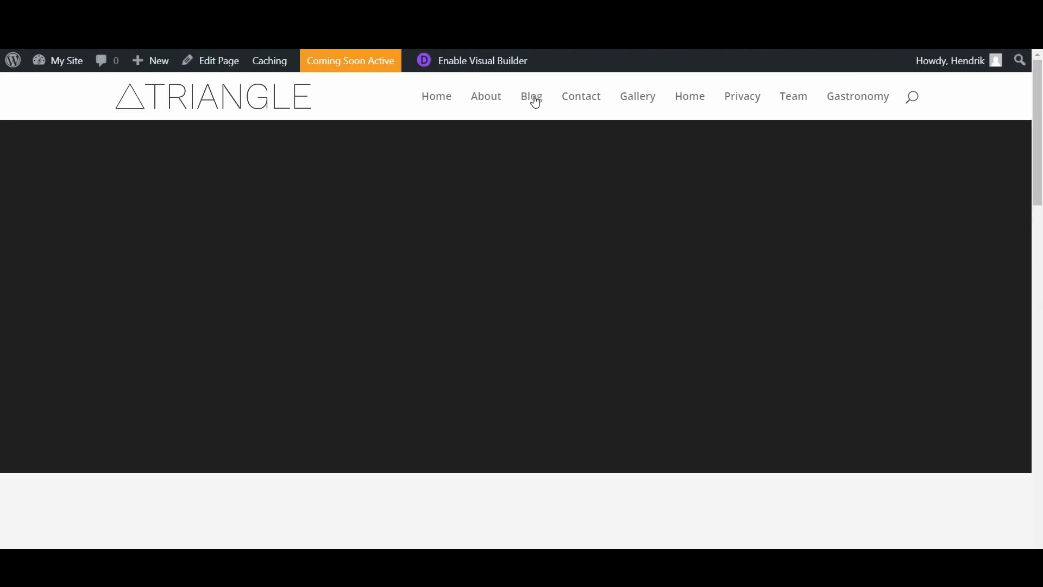
{"action": "scroll", "coordinate": [557, 245], "scroll_direction": "down", "scroll_amount": 7}
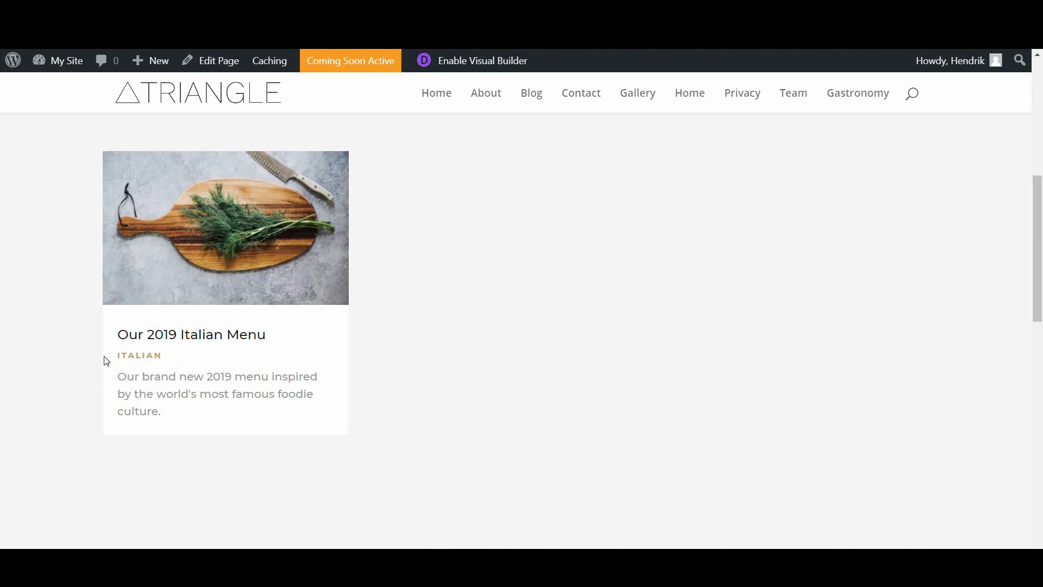
{"action": "left_click", "coordinate": [144, 360]}
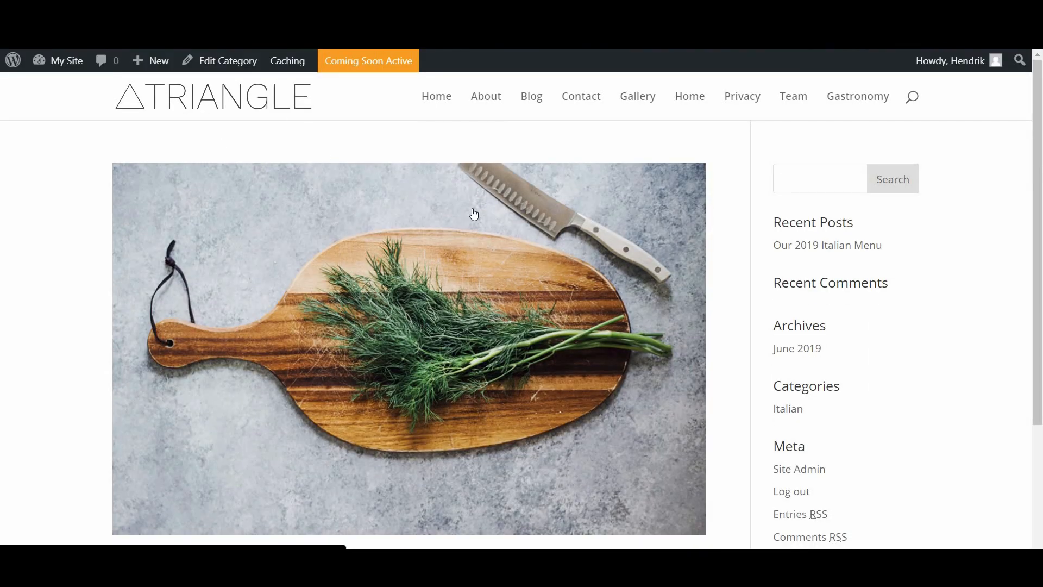
{"action": "scroll", "coordinate": [473, 214], "scroll_direction": "down", "scroll_amount": 3}
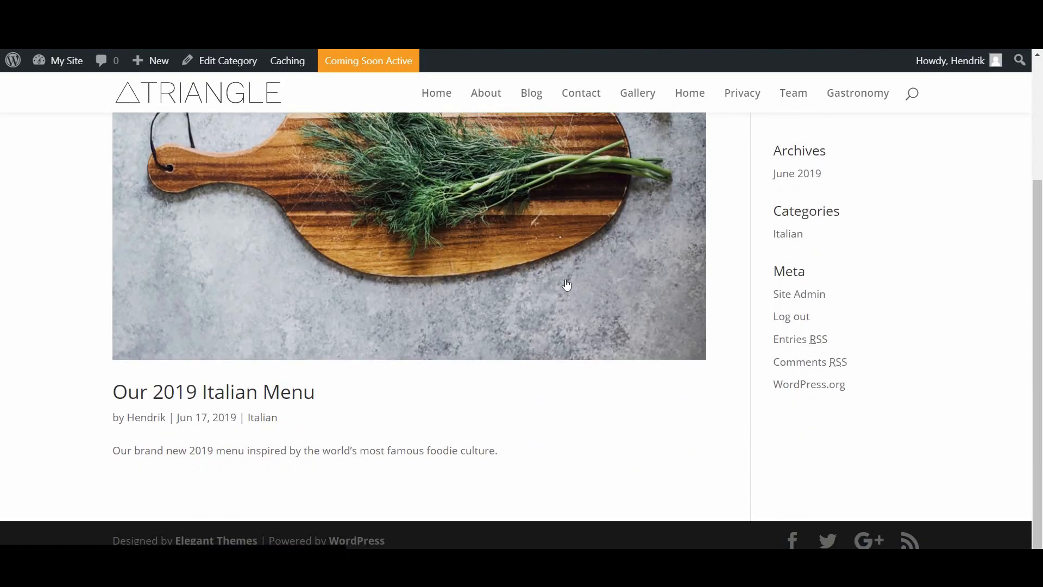
{"action": "scroll", "coordinate": [211, 471], "scroll_direction": "up", "scroll_amount": 3}
{"action": "scroll", "coordinate": [116, 230], "scroll_direction": "down", "scroll_amount": 3}
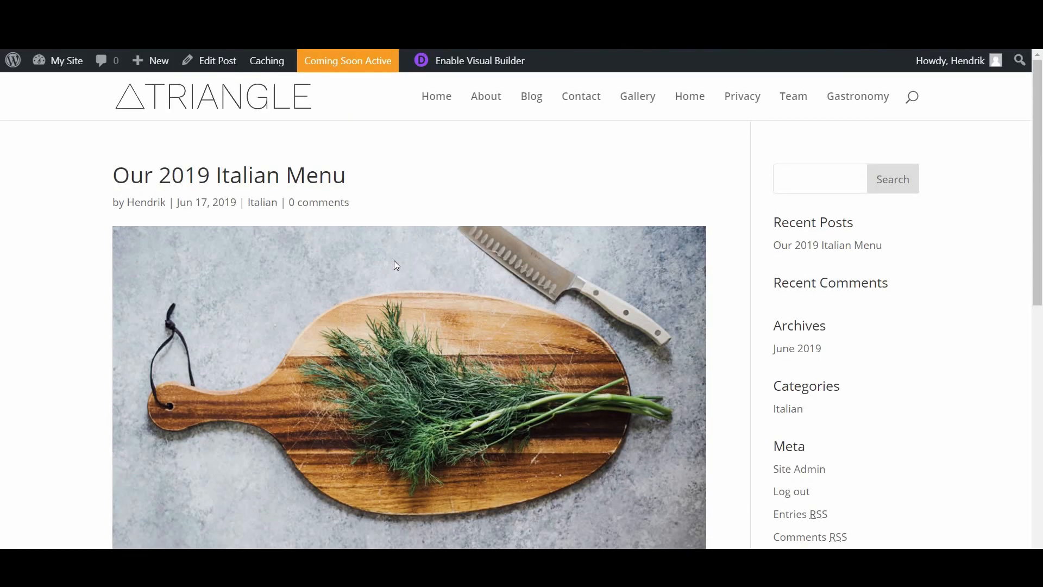
{"action": "scroll", "coordinate": [393, 260], "scroll_direction": "down", "scroll_amount": 5}
{"action": "scroll", "coordinate": [393, 260], "scroll_direction": "up", "scroll_amount": 2}
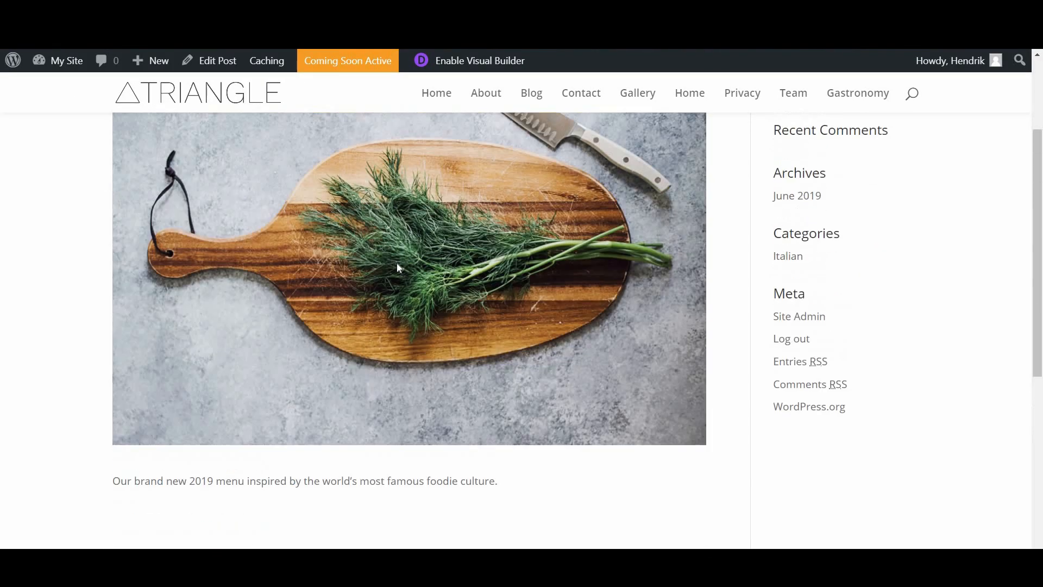
{"action": "scroll", "coordinate": [396, 263], "scroll_direction": "up", "scroll_amount": 3}
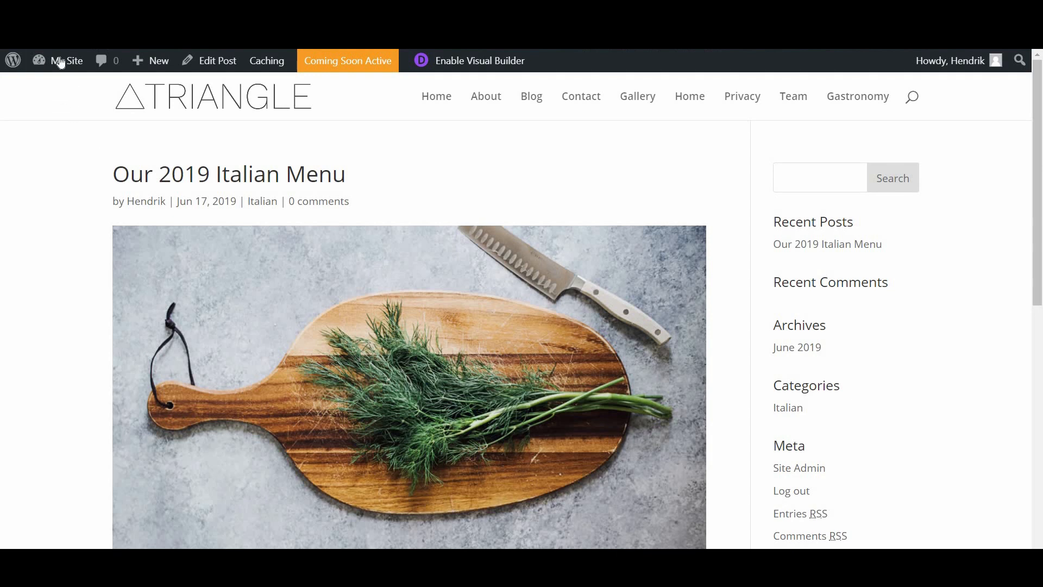
Step: In Settings > Reading, choose Blog as the posts page and save the changes
{"action": "mouse_move", "coordinate": [61, 63]}
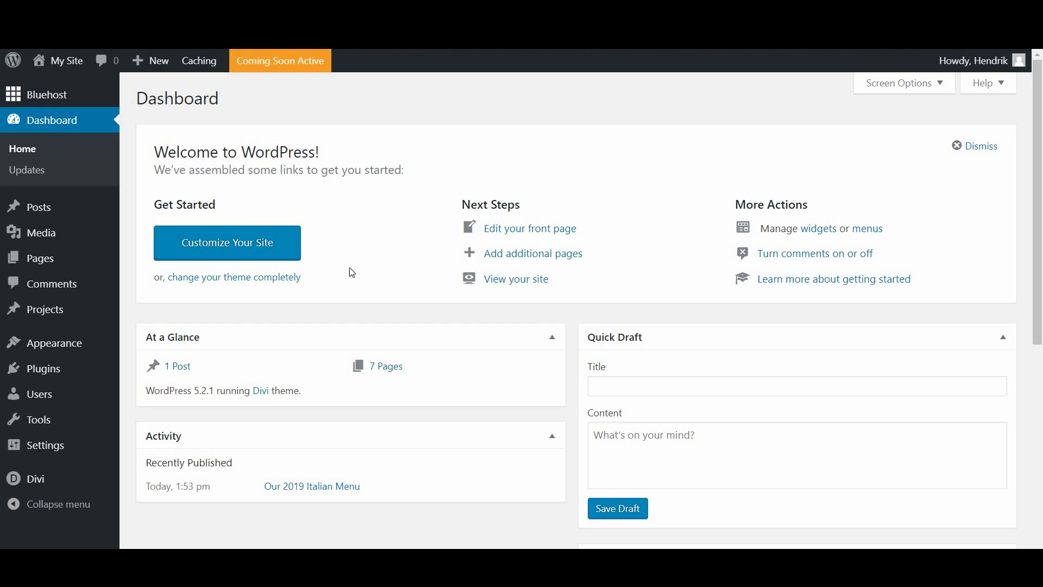
{"action": "mouse_move", "coordinate": [61, 451]}
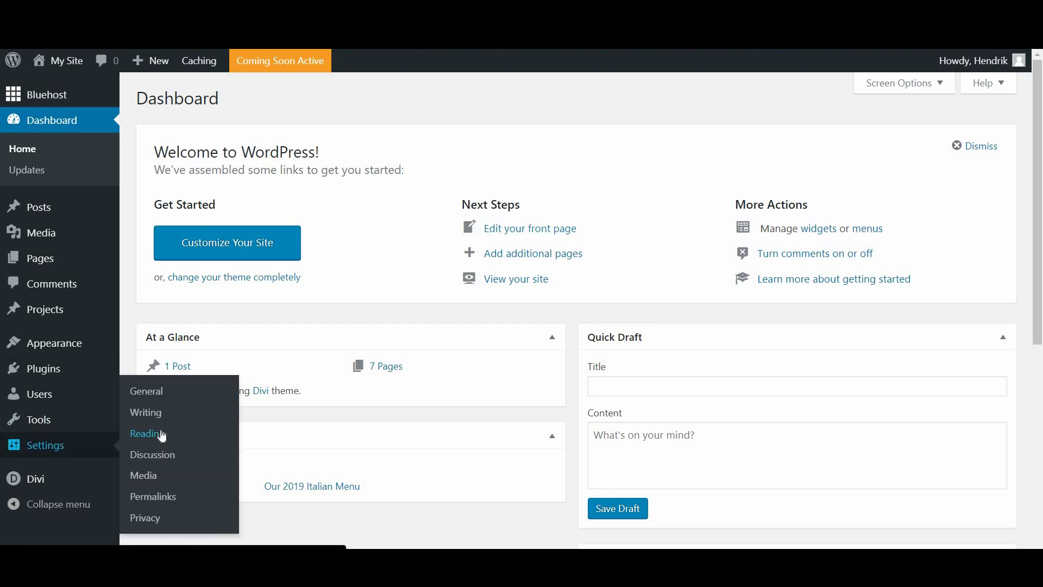
{"action": "left_click", "coordinate": [161, 435]}
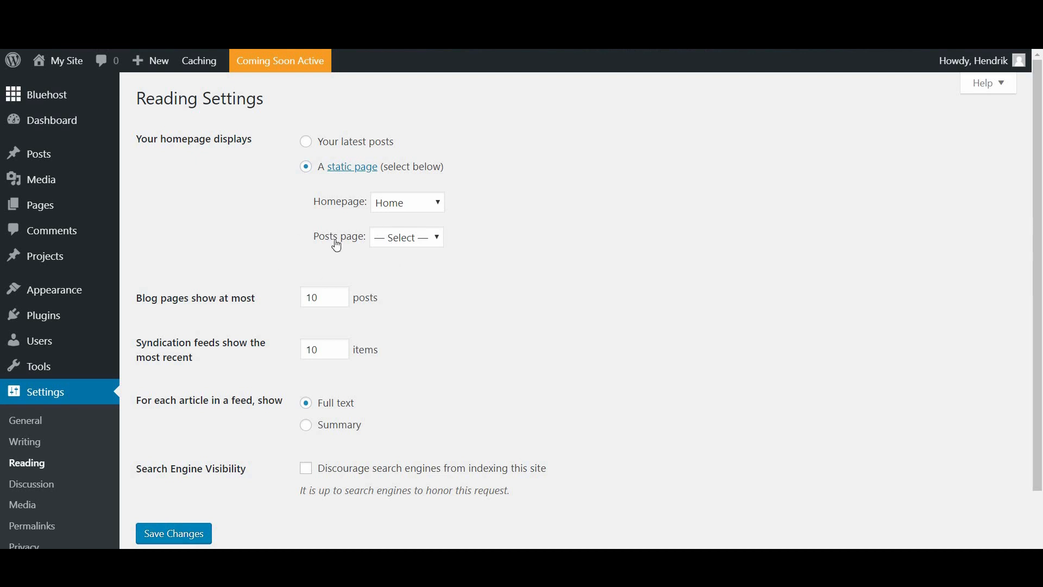
{"action": "left_click", "coordinate": [407, 239]}
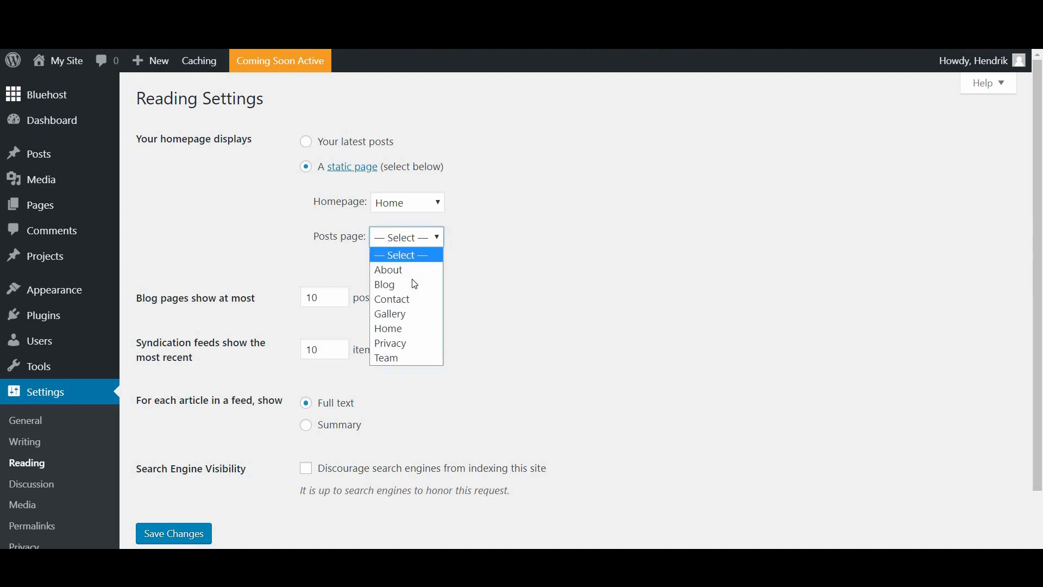
{"action": "left_click", "coordinate": [410, 282]}
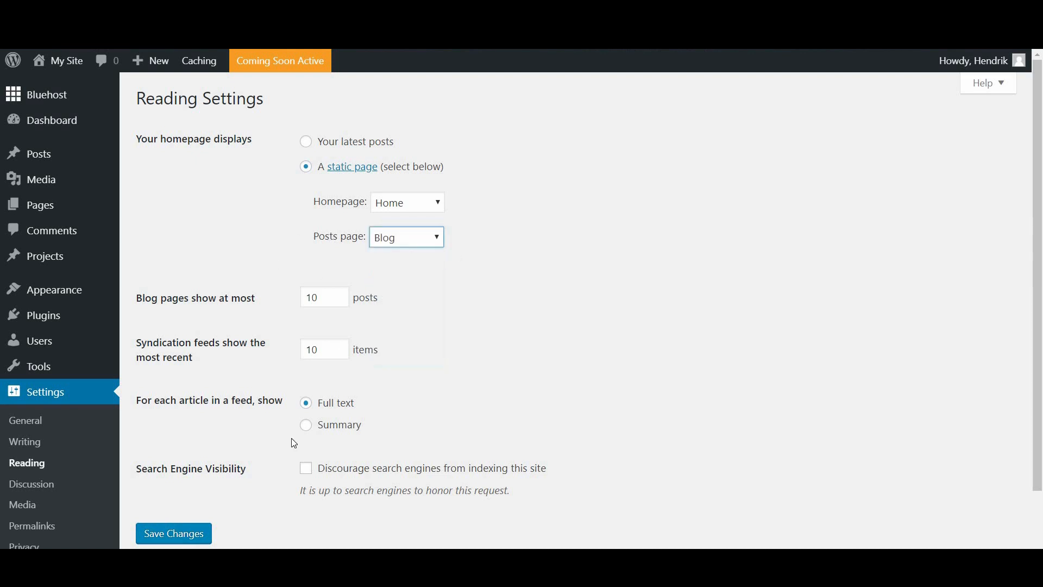
{"action": "left_click", "coordinate": [195, 542]}
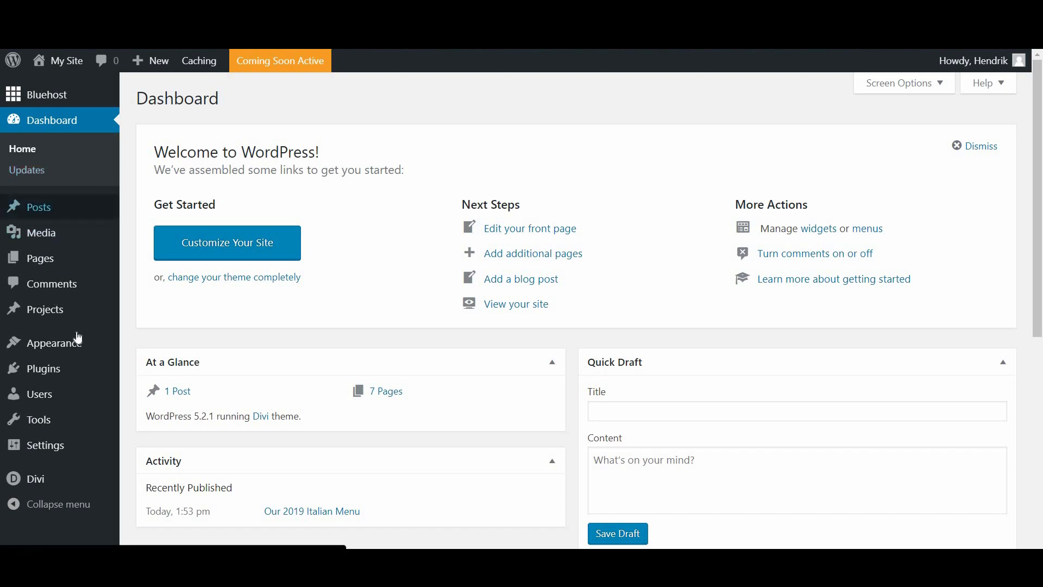
Step: Go to Appearance > Menus and start creating a new menu
{"action": "mouse_move", "coordinate": [69, 352]}
{"action": "left_click", "coordinate": [148, 416]}
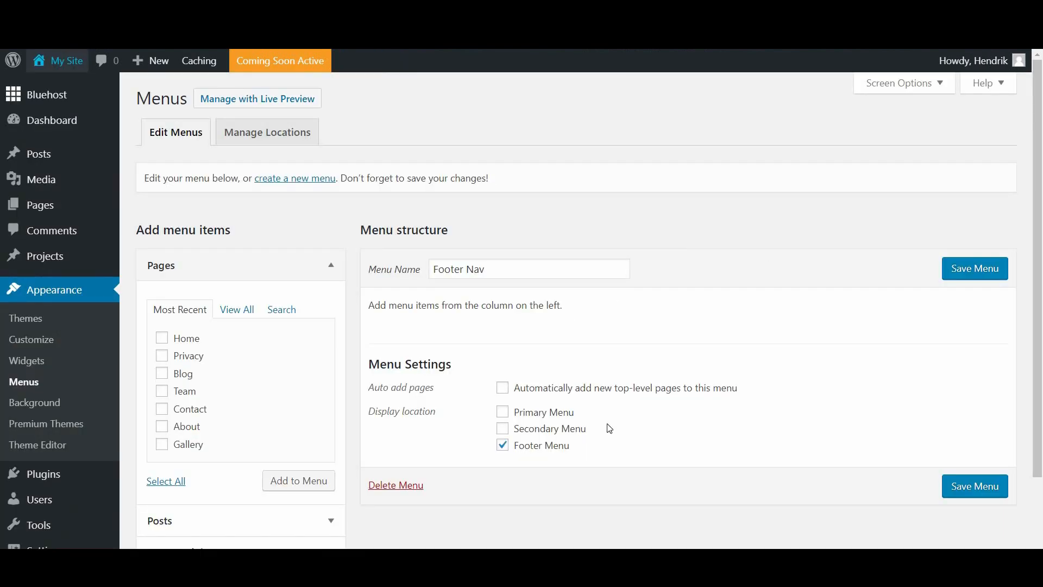
{"action": "left_click", "coordinate": [283, 182]}
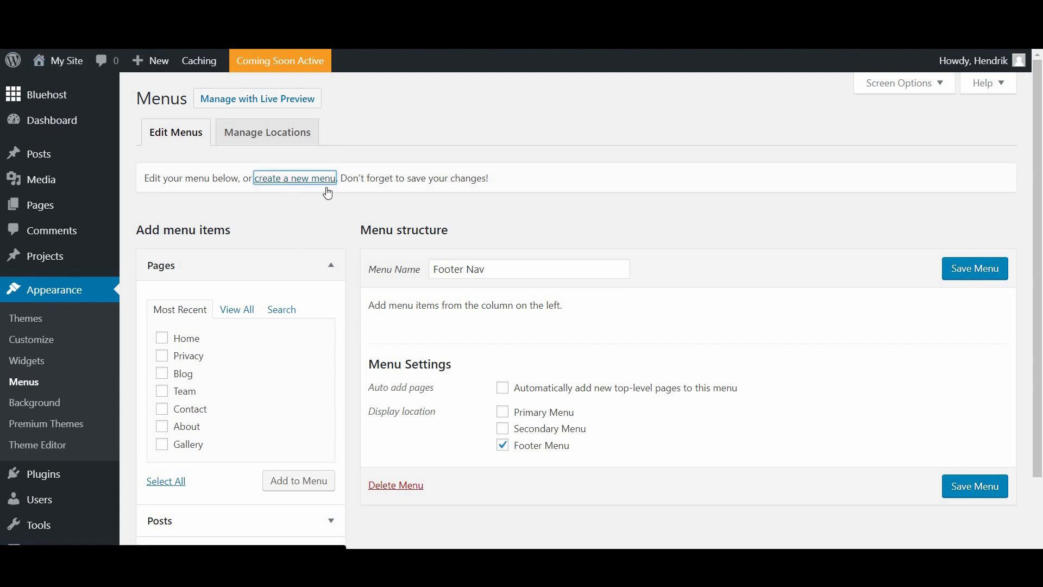
Step: Name the new menu 'Main Navigation' and create it
{"action": "left_click", "coordinate": [461, 263]}
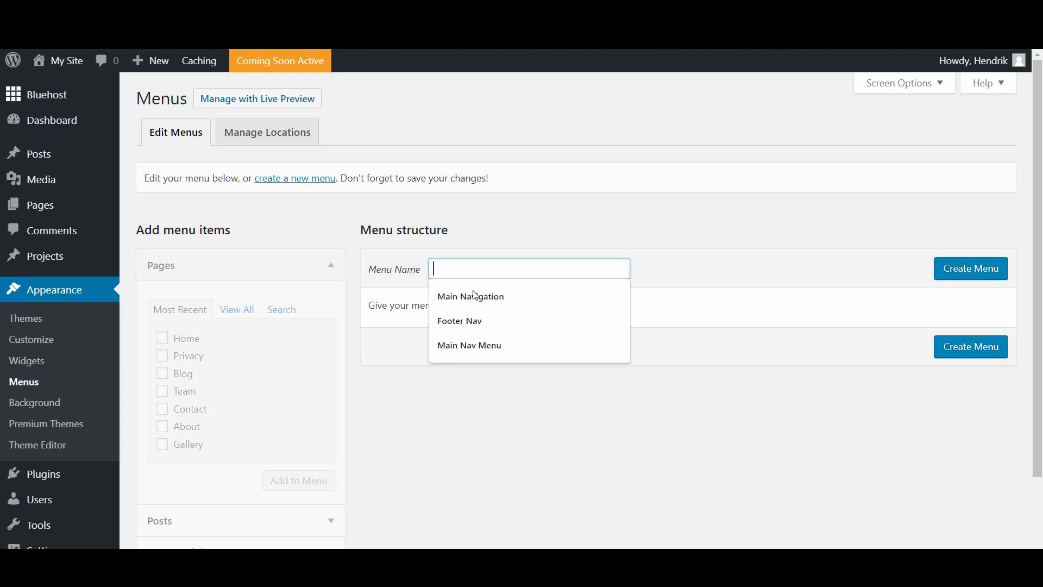
{"action": "key", "text": "Down"}
{"action": "key", "text": "Down"}
{"action": "key", "text": "Down"}
{"action": "left_click", "coordinate": [480, 300]}
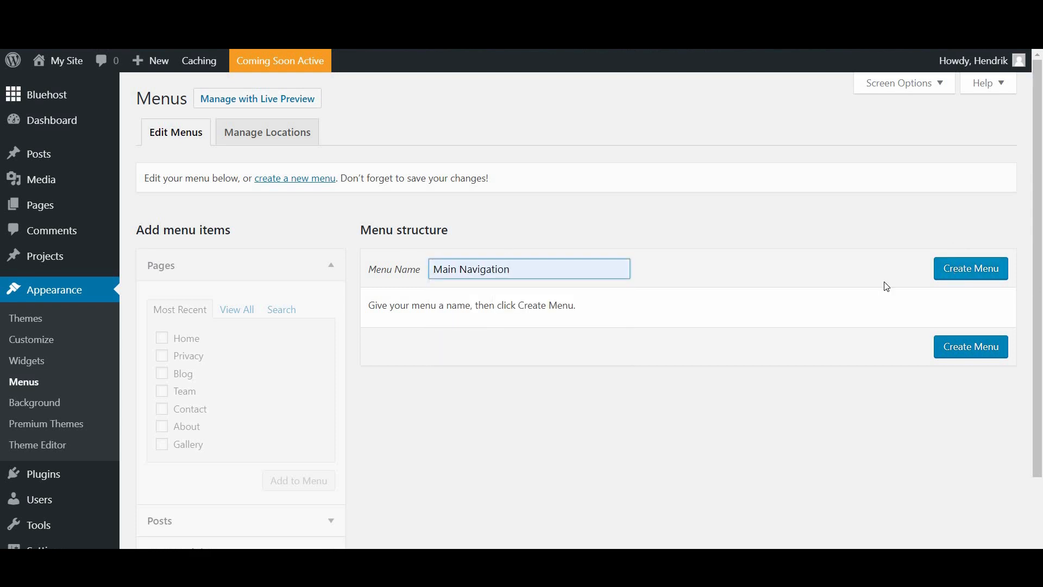
{"action": "key", "text": "Tab"}
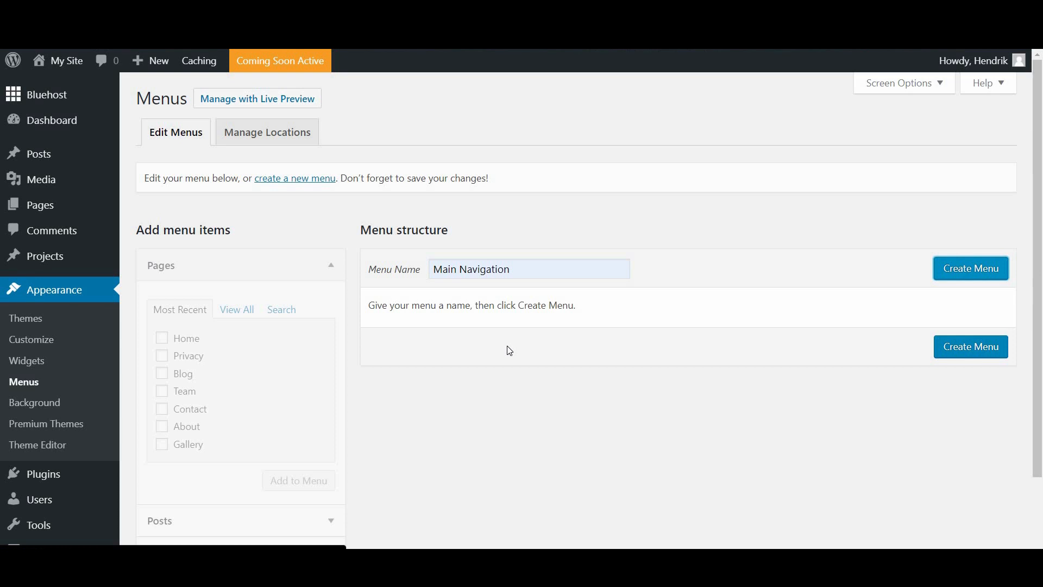
{"action": "key", "text": "Return"}
{"action": "scroll", "coordinate": [509, 350], "scroll_direction": "down", "scroll_amount": 2}
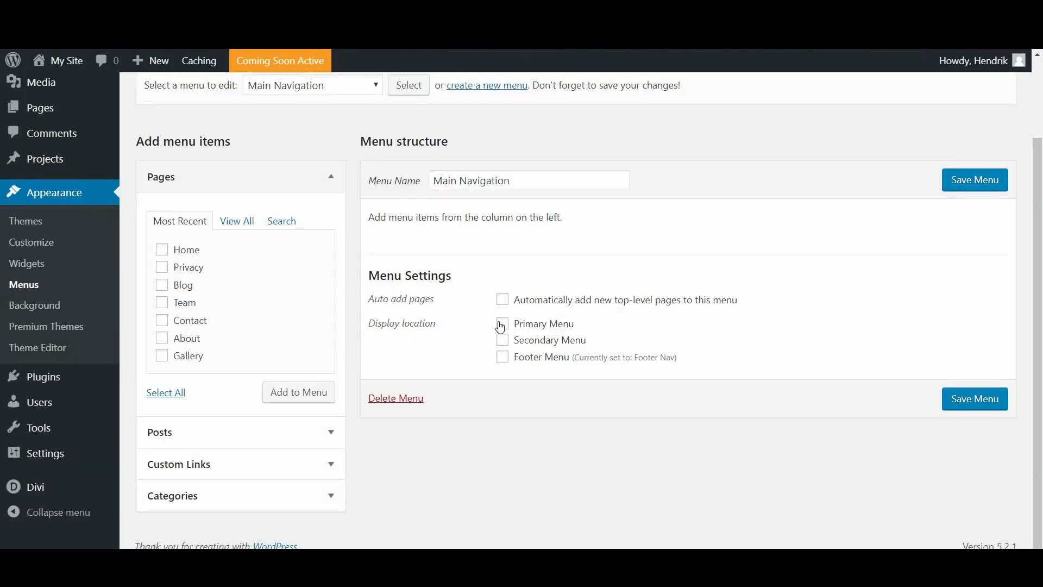
Step: Assign Main Navigation to the Primary Menu location
{"action": "left_click", "coordinate": [503, 324]}
{"action": "scroll", "coordinate": [540, 353], "scroll_direction": "up", "scroll_amount": 2}
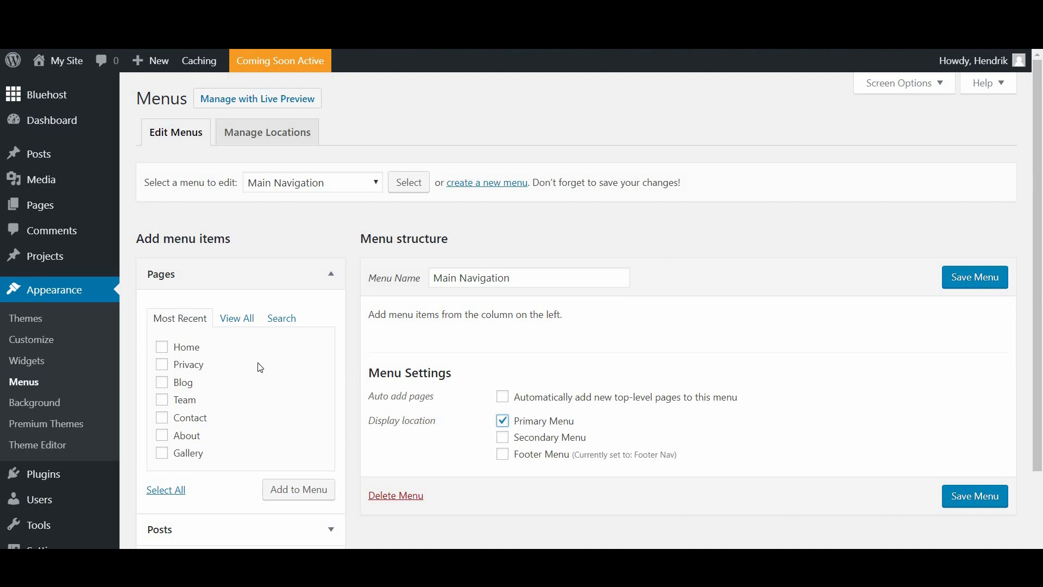
{"action": "left_click", "coordinate": [185, 279]}
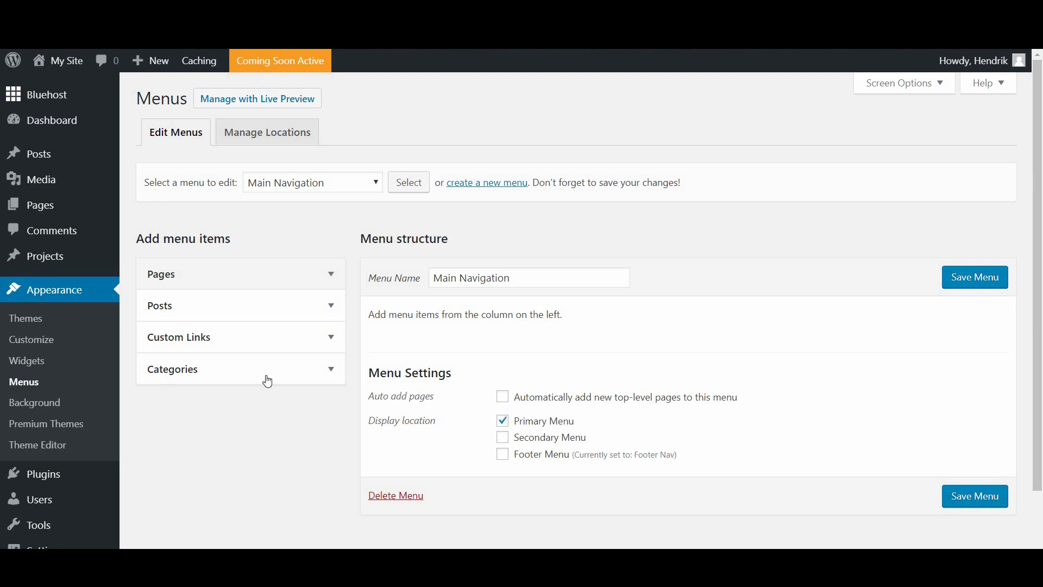
{"action": "left_click", "coordinate": [325, 273]}
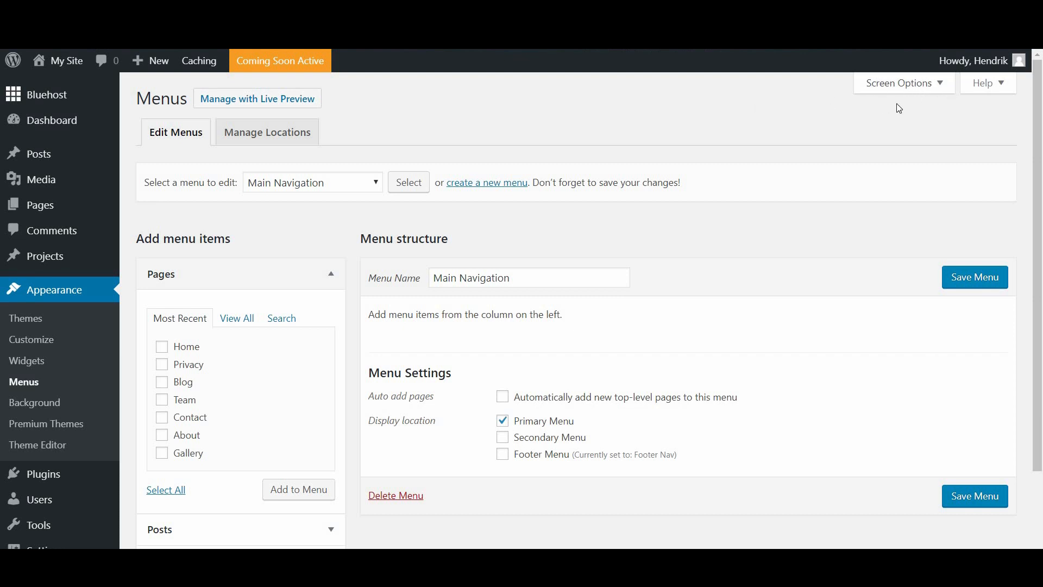
Step: Enable the Link Target and CSS Classes menu properties in Screen Options
{"action": "left_click", "coordinate": [924, 88]}
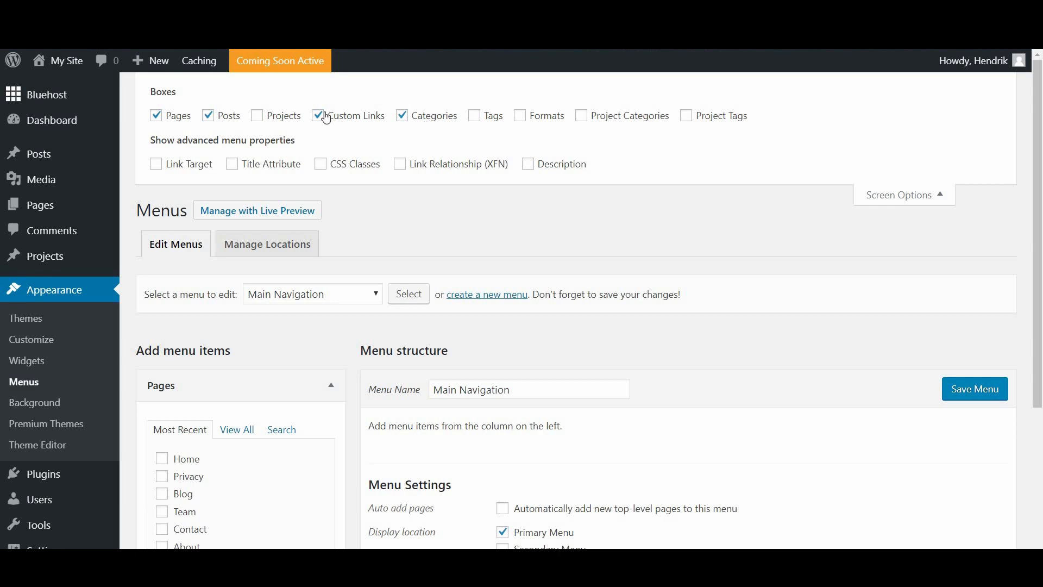
{"action": "left_click", "coordinate": [157, 166]}
{"action": "left_click", "coordinate": [339, 166]}
{"action": "left_click", "coordinate": [932, 194]}
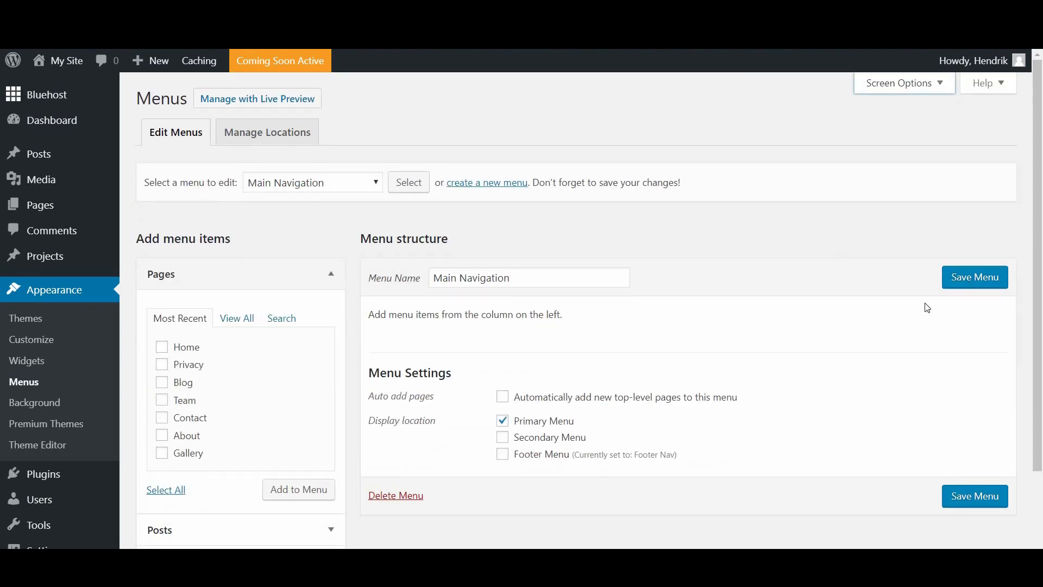
Step: Add the Home, Blog, Contact, About and Gallery pages, moving Gallery after Team
{"action": "scroll", "coordinate": [926, 307], "scroll_direction": "down", "scroll_amount": 2}
{"action": "scroll", "coordinate": [40, 452], "scroll_direction": "down", "scroll_amount": 1}
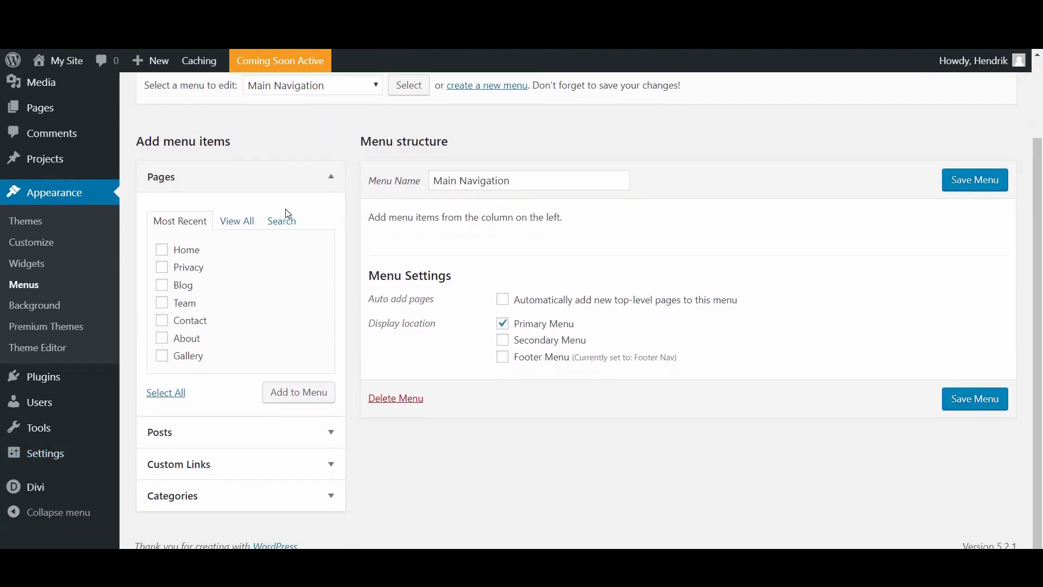
{"action": "left_click", "coordinate": [165, 257]}
{"action": "left_click", "coordinate": [164, 286]}
{"action": "left_click", "coordinate": [162, 321]}
{"action": "left_click", "coordinate": [162, 338]}
{"action": "left_click", "coordinate": [163, 358]}
{"action": "left_click", "coordinate": [284, 392]}
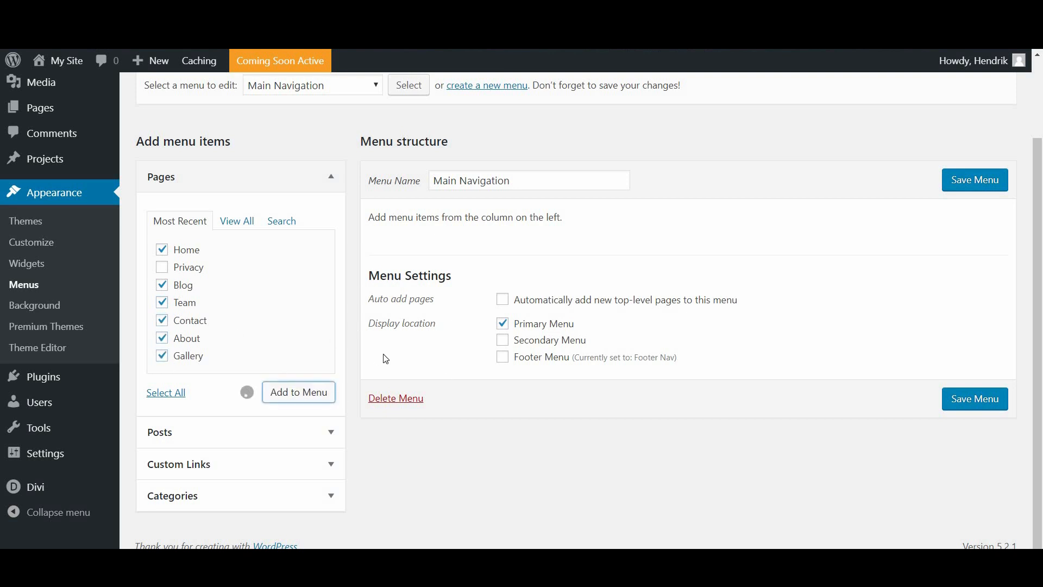
{"action": "left_click", "coordinate": [502, 342]}
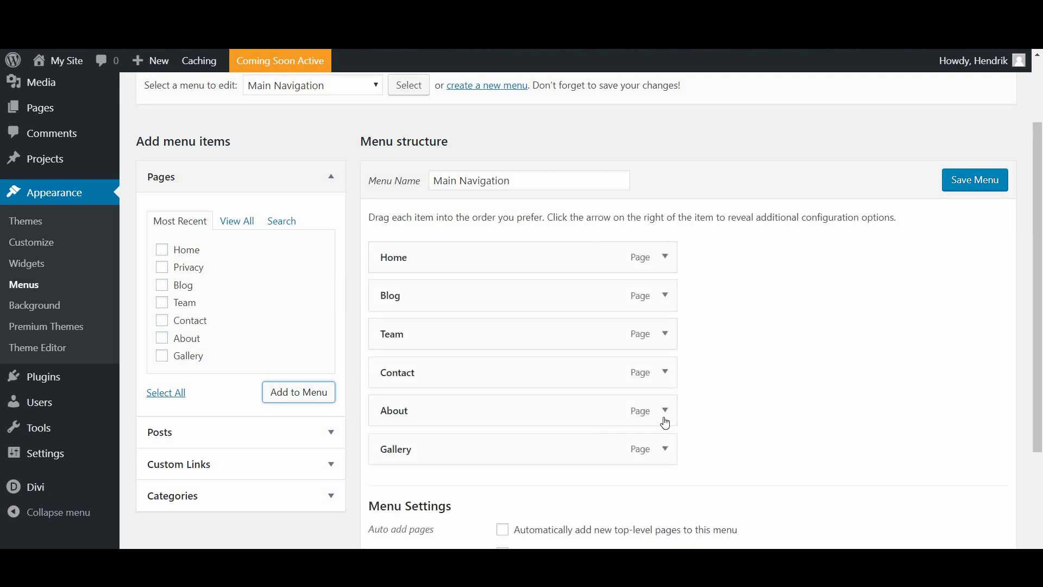
{"action": "scroll", "coordinate": [500, 368], "scroll_direction": "up", "scroll_amount": 1}
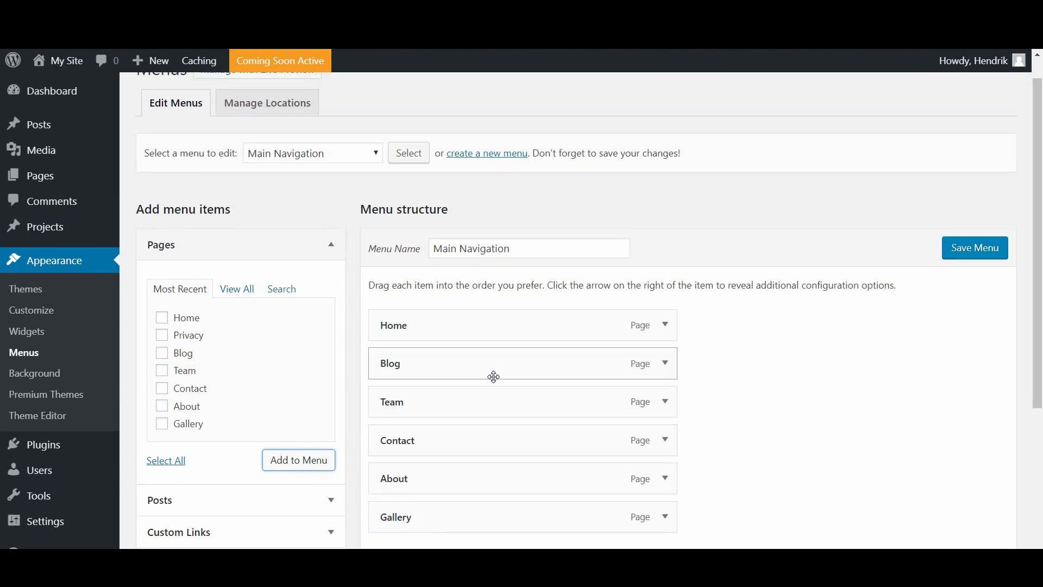
{"action": "scroll", "coordinate": [494, 375], "scroll_direction": "down", "scroll_amount": 2}
{"action": "left_click_drag", "start_coordinate": [414, 391], "coordinate": [415, 317]}
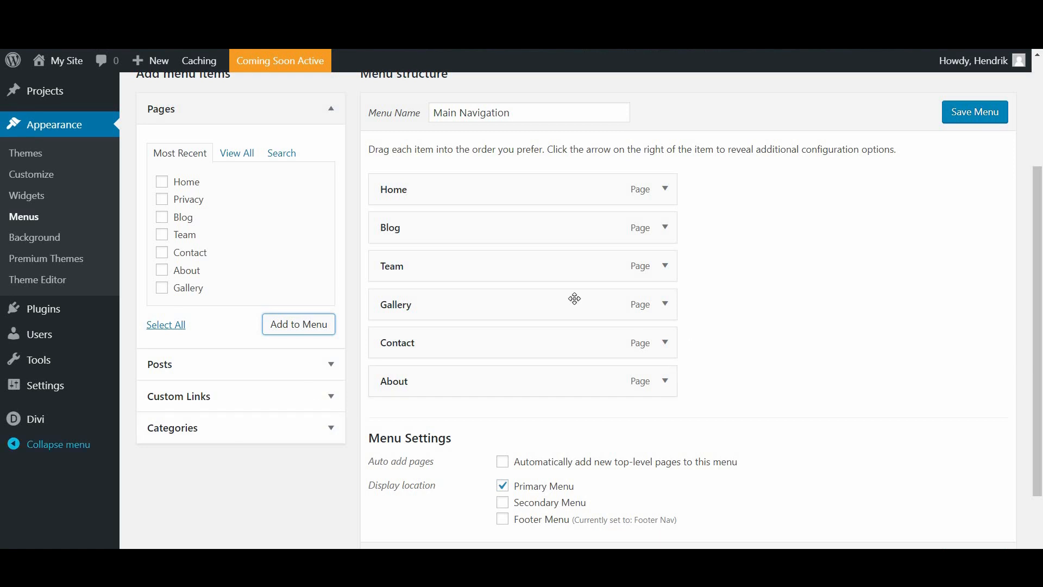
Step: Add the Italian category nested under Blog and save the menu
{"action": "left_click", "coordinate": [233, 441]}
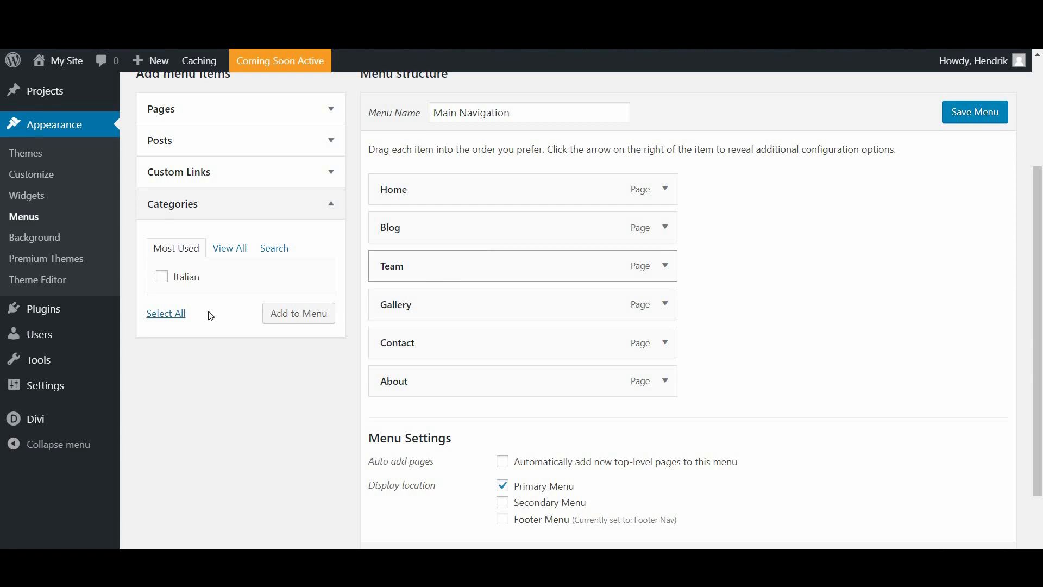
{"action": "left_click", "coordinate": [298, 324]}
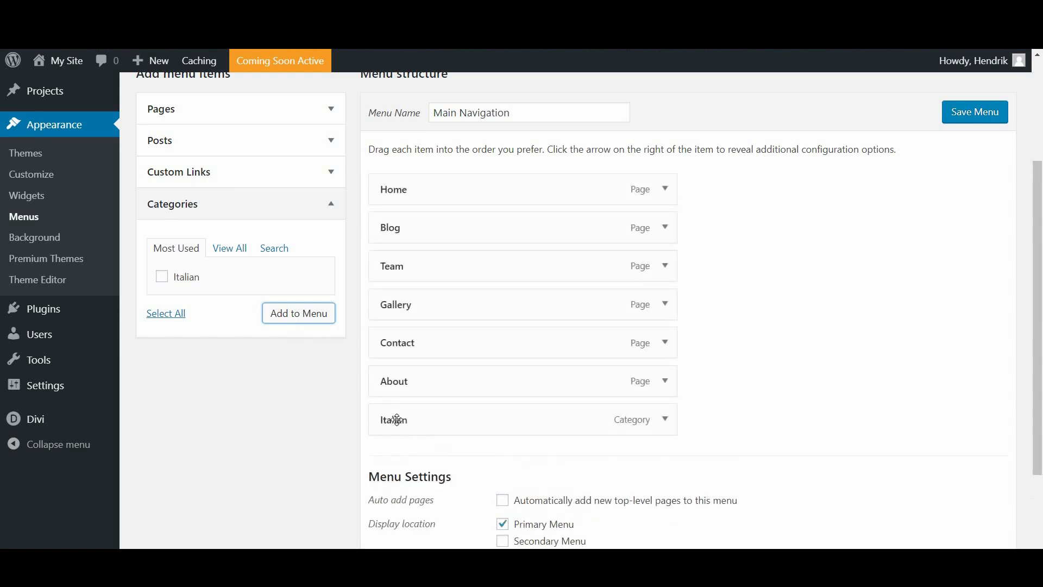
{"action": "left_click_drag", "start_coordinate": [398, 422], "coordinate": [566, 260]}
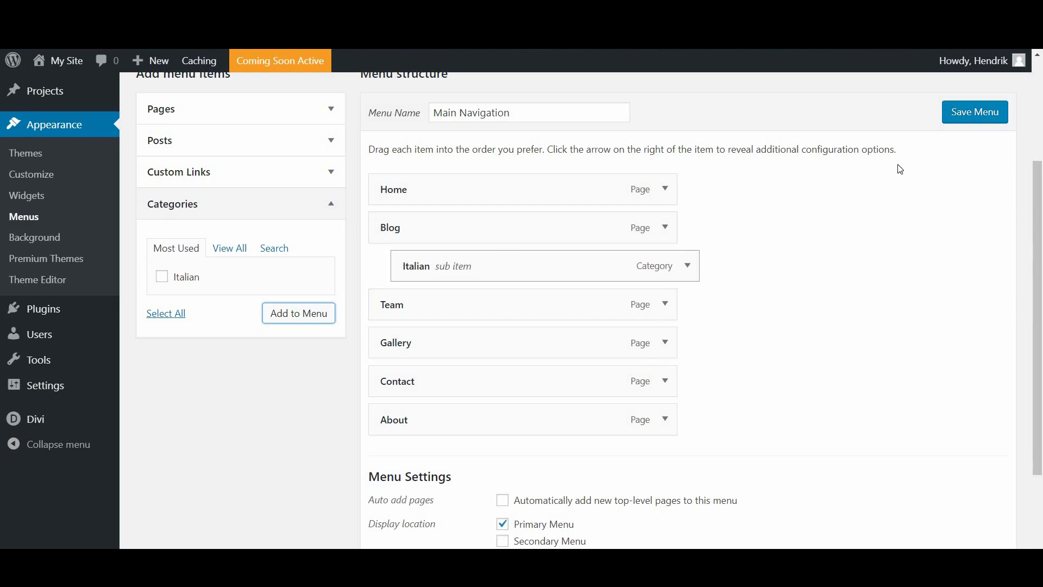
{"action": "left_click", "coordinate": [972, 115]}
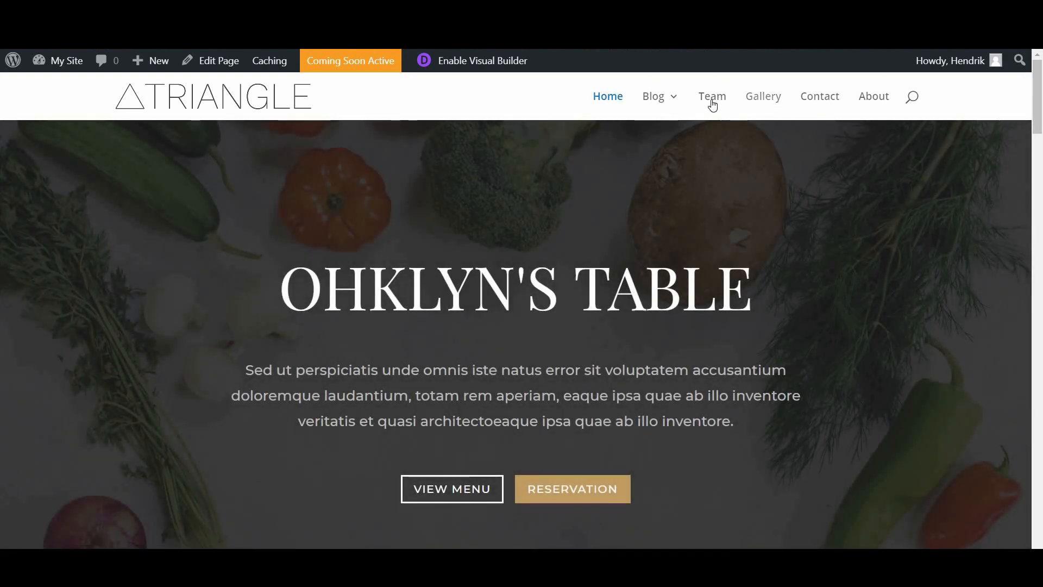
Step: Check the Italian submenu under Blog on the live site, then open the Contact page
{"action": "mouse_move", "coordinate": [647, 83]}
{"action": "left_click", "coordinate": [818, 103]}
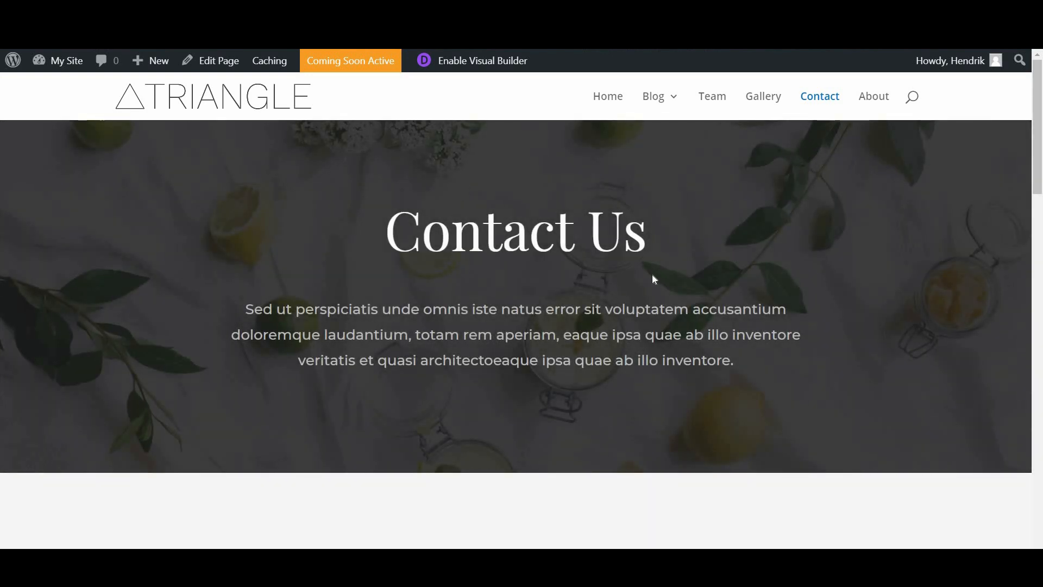
{"action": "scroll", "coordinate": [651, 279], "scroll_direction": "down", "scroll_amount": 6}
{"action": "scroll", "coordinate": [836, 170], "scroll_direction": "up", "scroll_amount": 5}
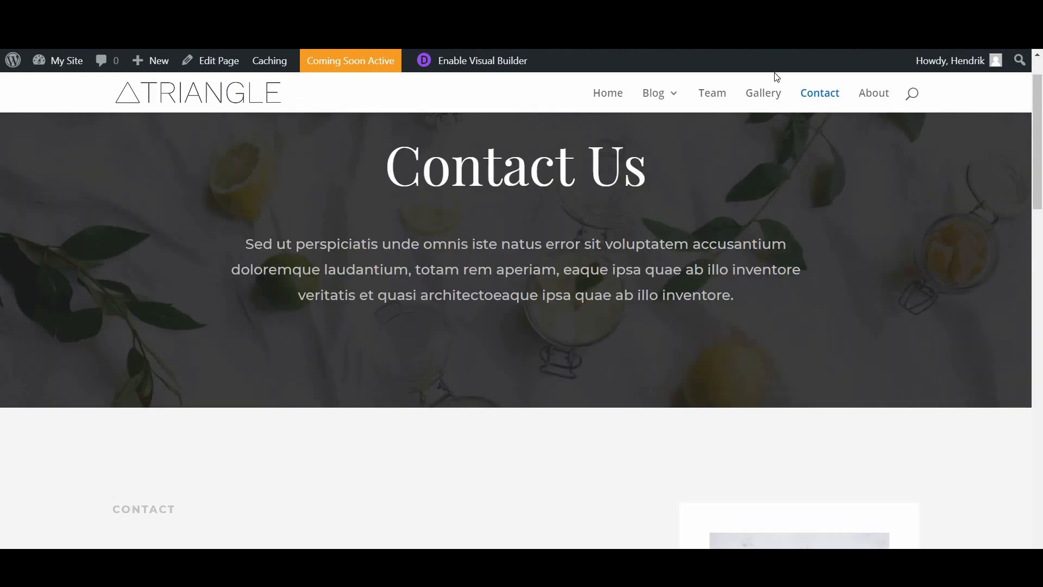
{"action": "scroll", "coordinate": [777, 77], "scroll_direction": "up", "scroll_amount": 2}
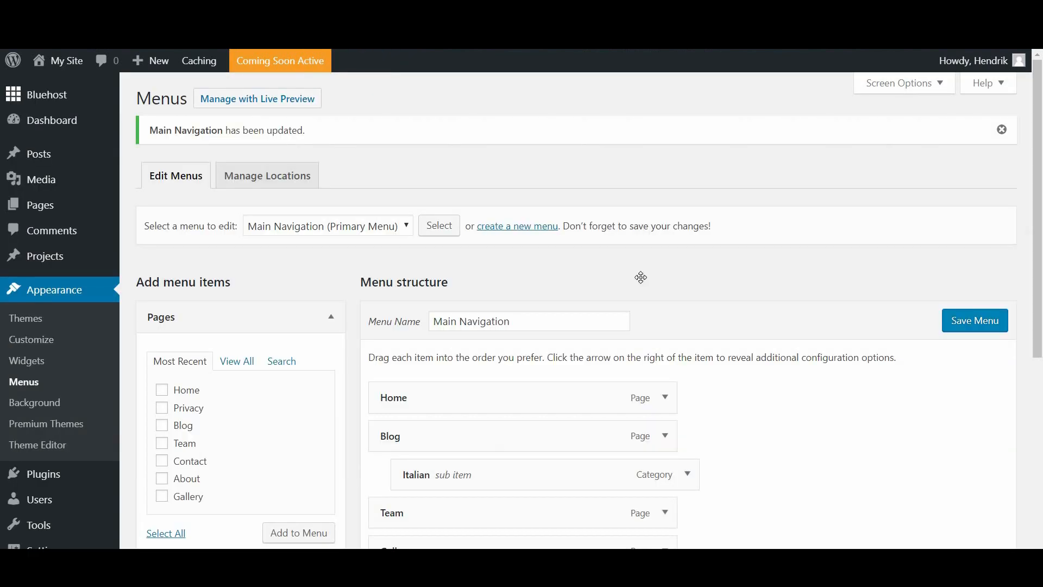
Step: Remove the Contact page item from Main Navigation
{"action": "scroll", "coordinate": [640, 275], "scroll_direction": "down", "scroll_amount": 5}
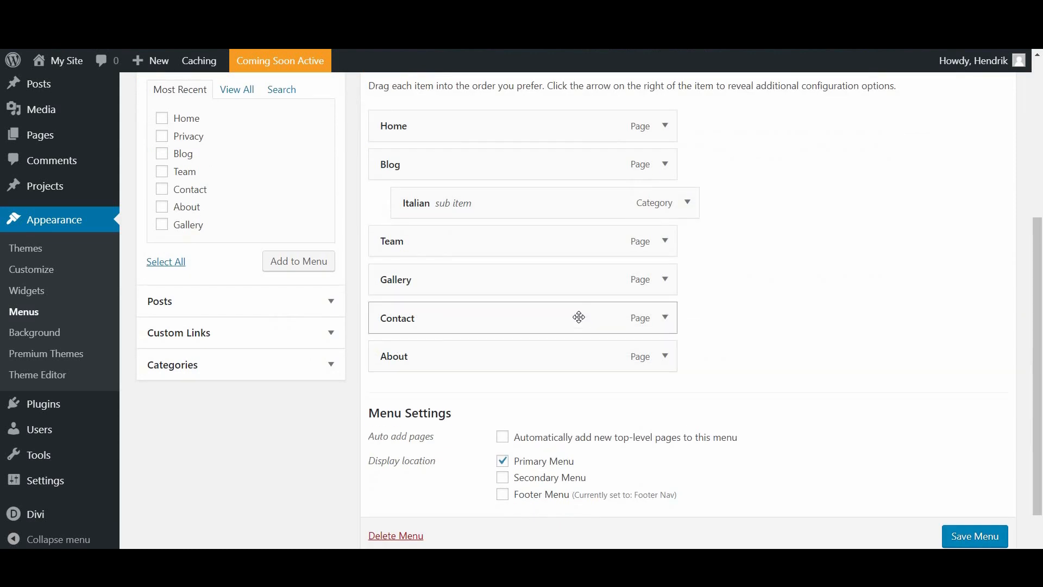
{"action": "left_click", "coordinate": [666, 319]}
{"action": "scroll", "coordinate": [670, 326], "scroll_direction": "down", "scroll_amount": 1}
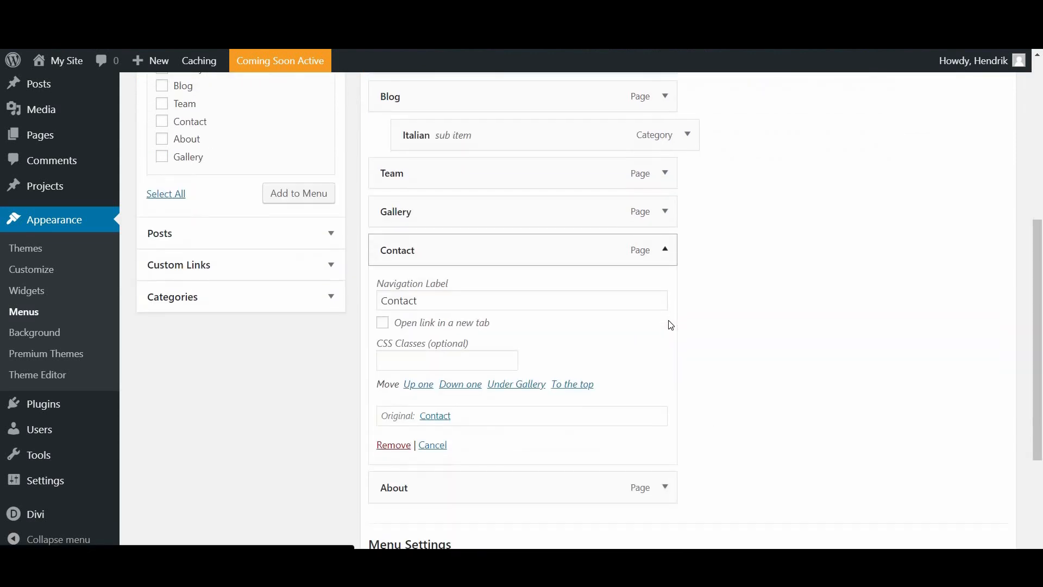
{"action": "left_click", "coordinate": [393, 445]}
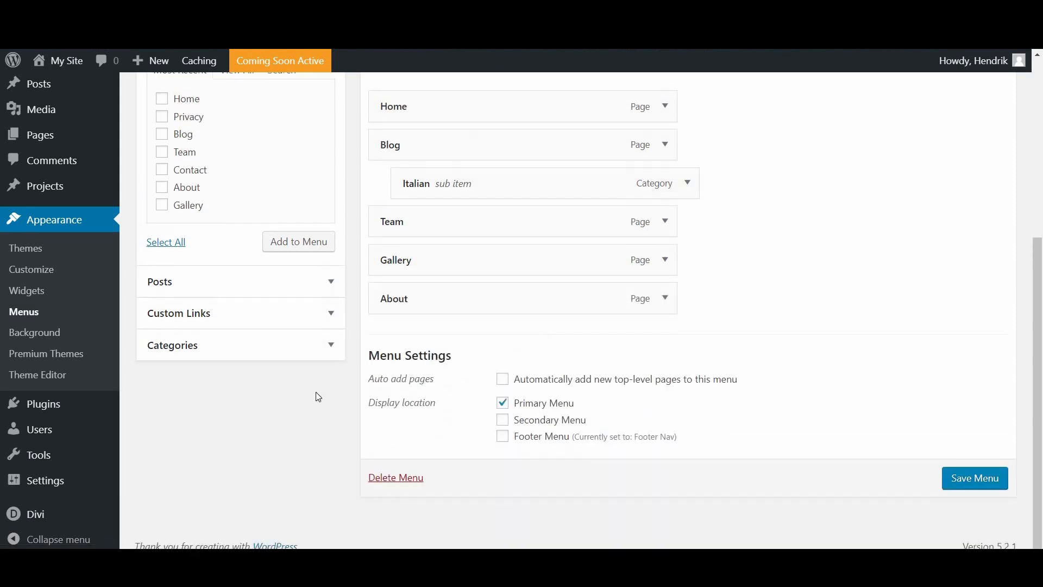
{"action": "scroll", "coordinate": [222, 455], "scroll_direction": "up", "scroll_amount": 2}
Step: Add a custom link to #contact-section with link text 'Contact'
{"action": "left_click", "coordinate": [222, 434]}
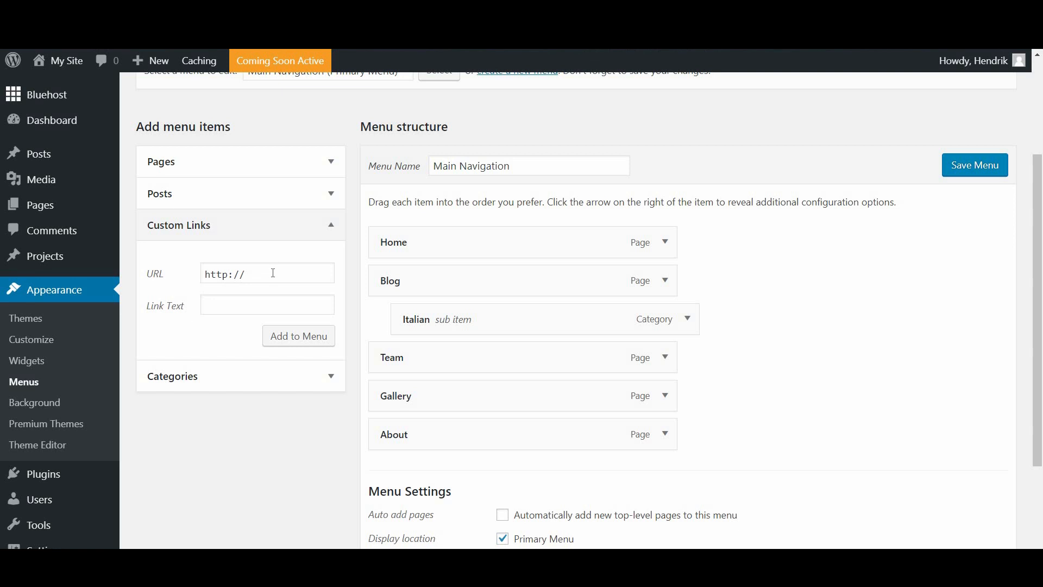
{"action": "left_click", "coordinate": [273, 273]}
{"action": "left_click_drag", "start_coordinate": [211, 274], "coordinate": [242, 264]}
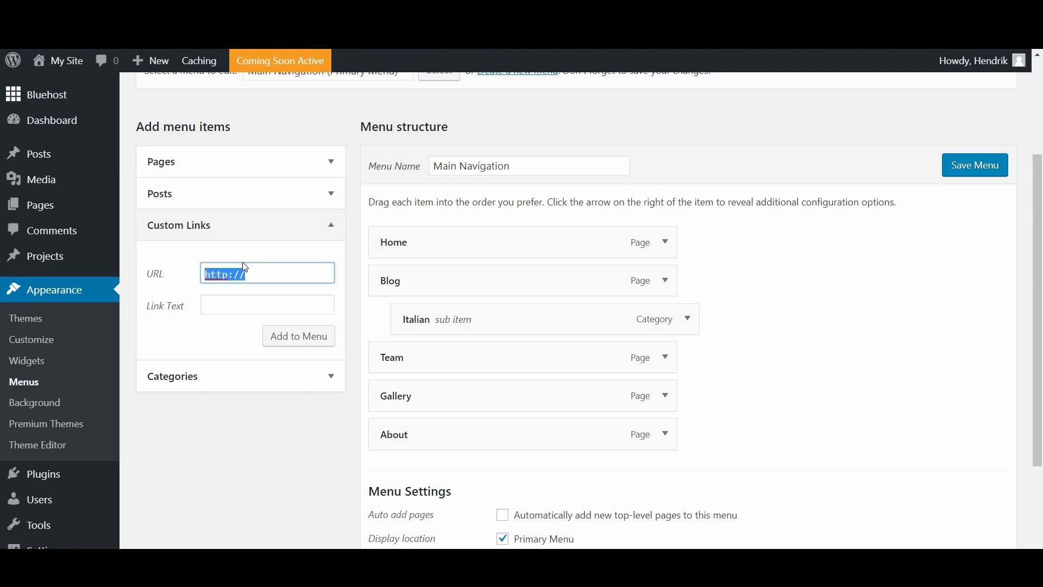
{"action": "type", "text": "#contact-section"}
{"action": "left_click", "coordinate": [234, 308]}
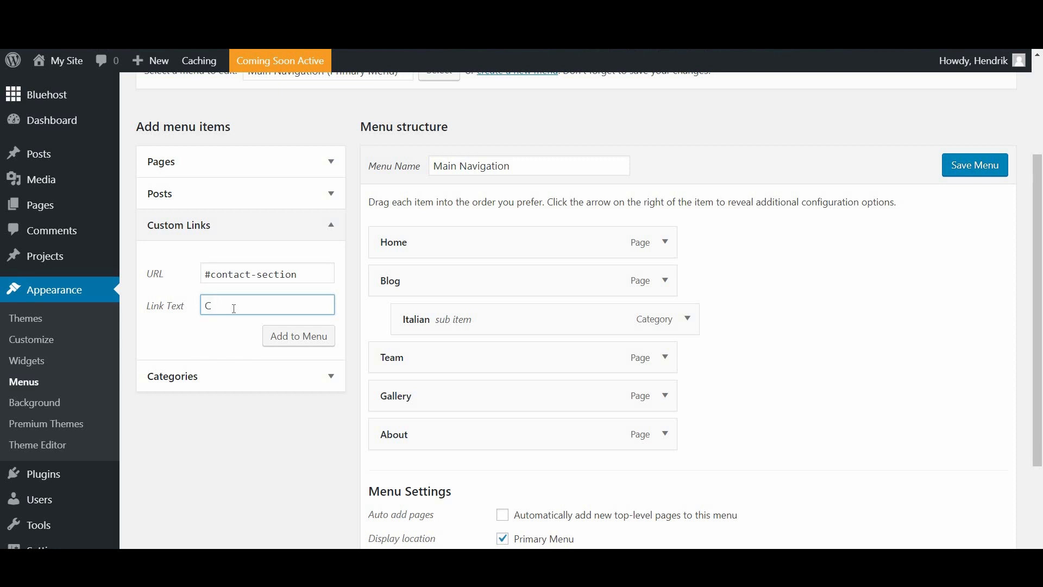
{"action": "type", "text": "Contact"}
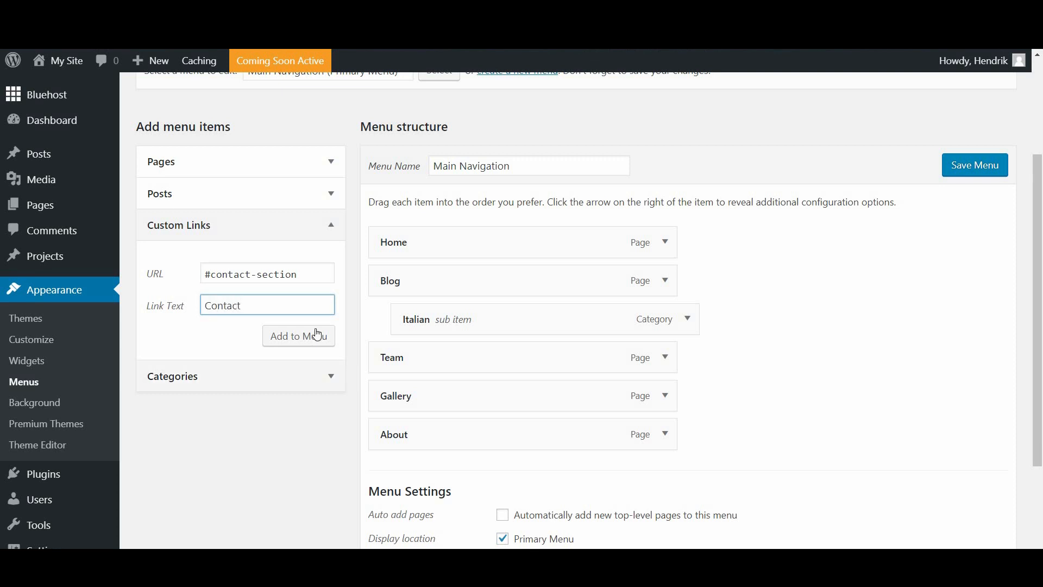
{"action": "left_click", "coordinate": [314, 337]}
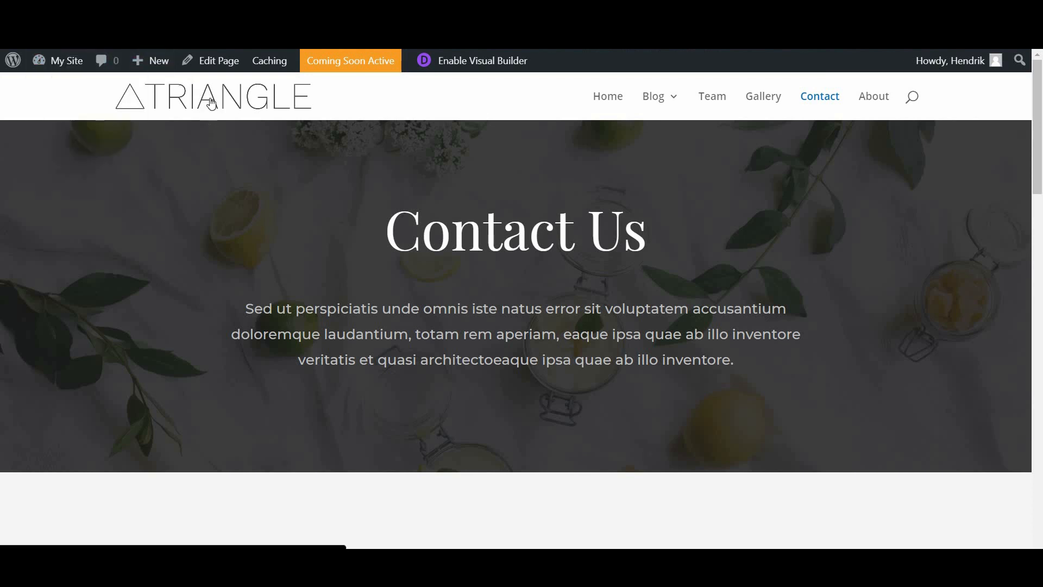
Step: Open the home page in the Divi Visual Builder
{"action": "left_click", "coordinate": [223, 108]}
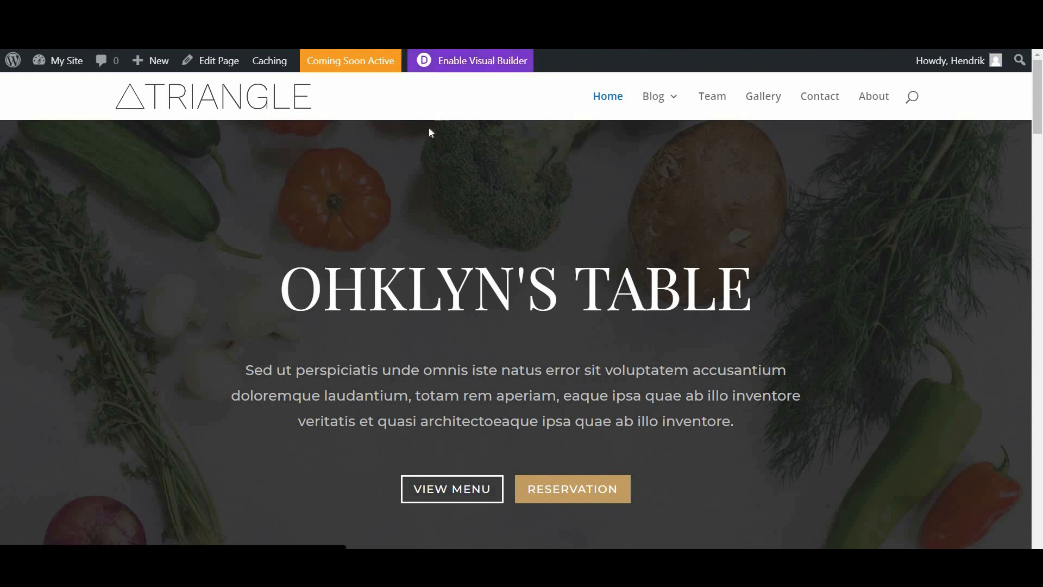
{"action": "left_click", "coordinate": [447, 69]}
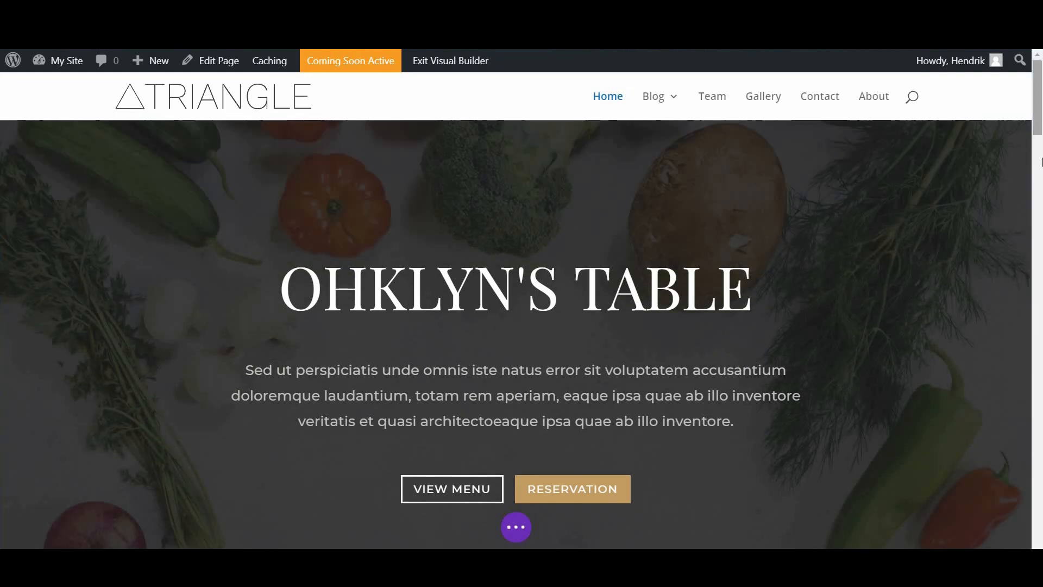
{"action": "scroll", "coordinate": [1040, 161], "scroll_direction": "down", "scroll_amount": 15}
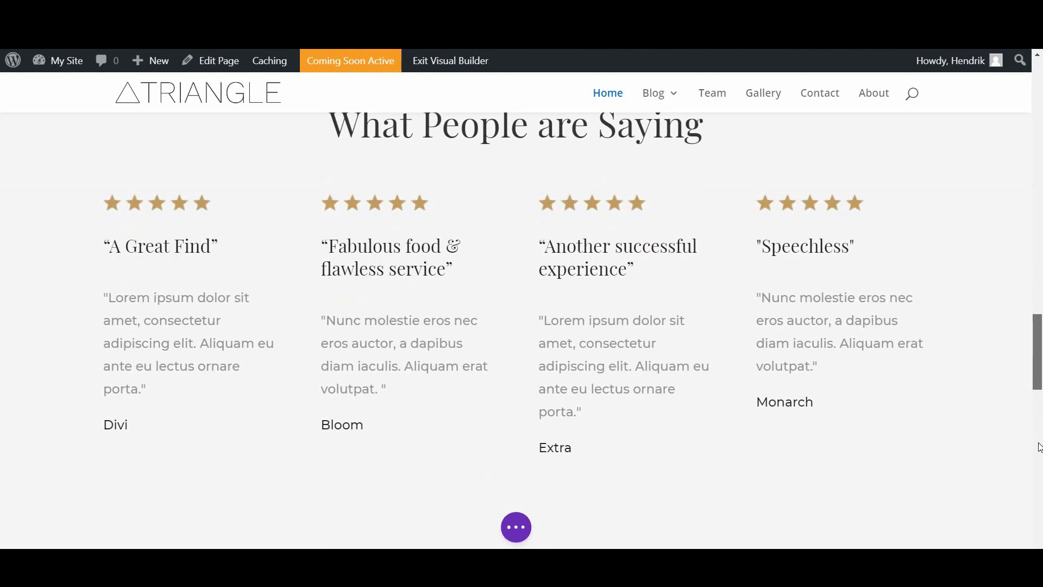
{"action": "left_click_drag", "start_coordinate": [1038, 443], "coordinate": [1039, 394]}
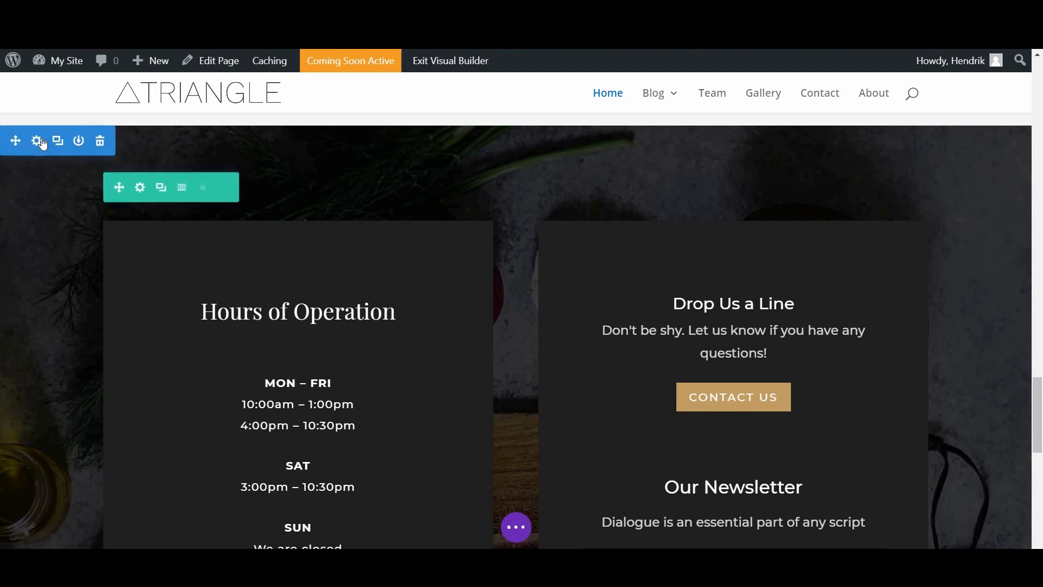
Step: Set the Hours of Operation section's CSS ID to contact-section and save the page
{"action": "left_click", "coordinate": [37, 142]}
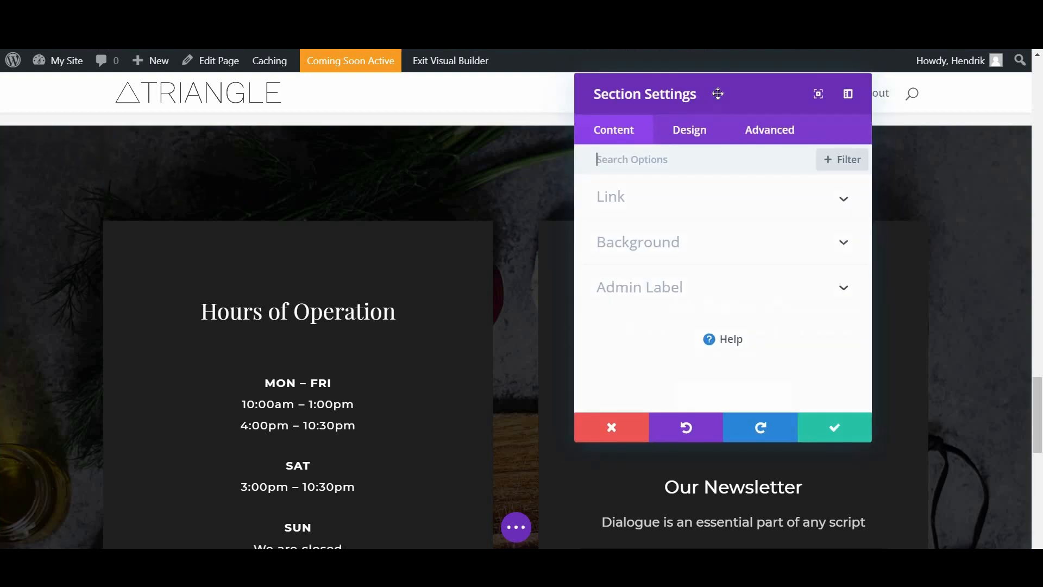
{"action": "left_click", "coordinate": [769, 130]}
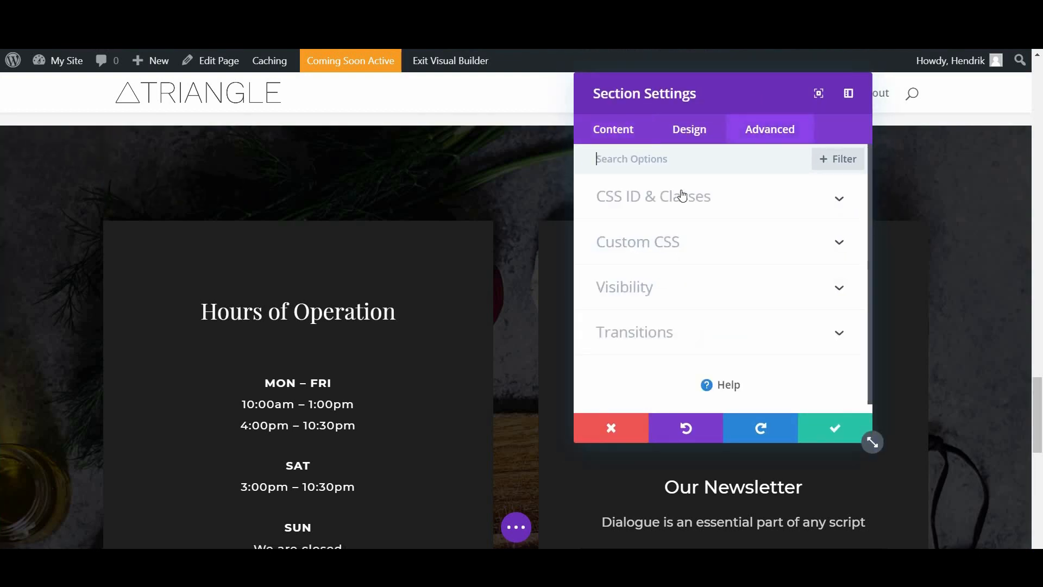
{"action": "left_click", "coordinate": [683, 195]}
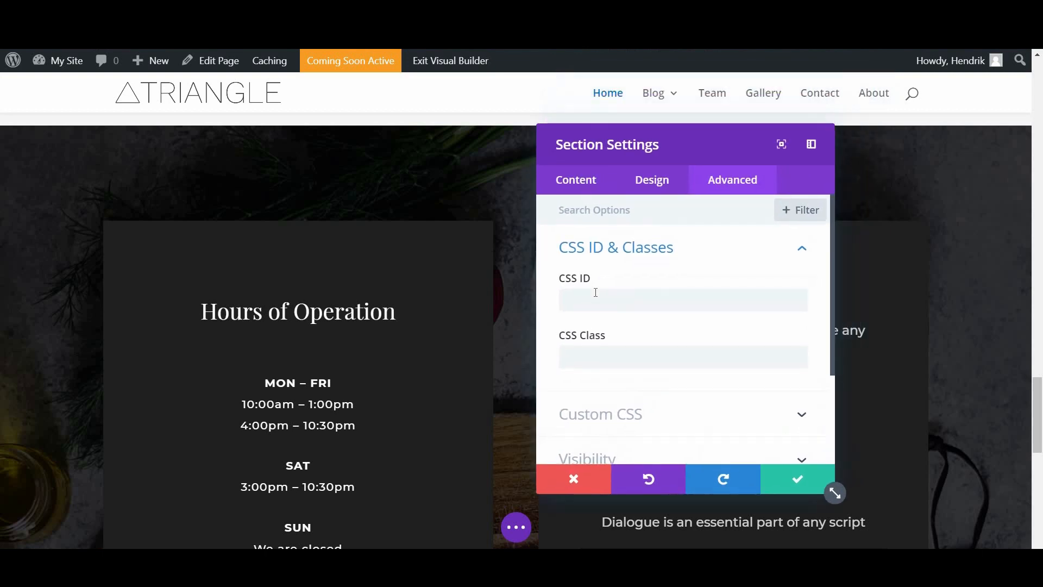
{"action": "left_click", "coordinate": [596, 292]}
{"action": "type", "text": "cont"}
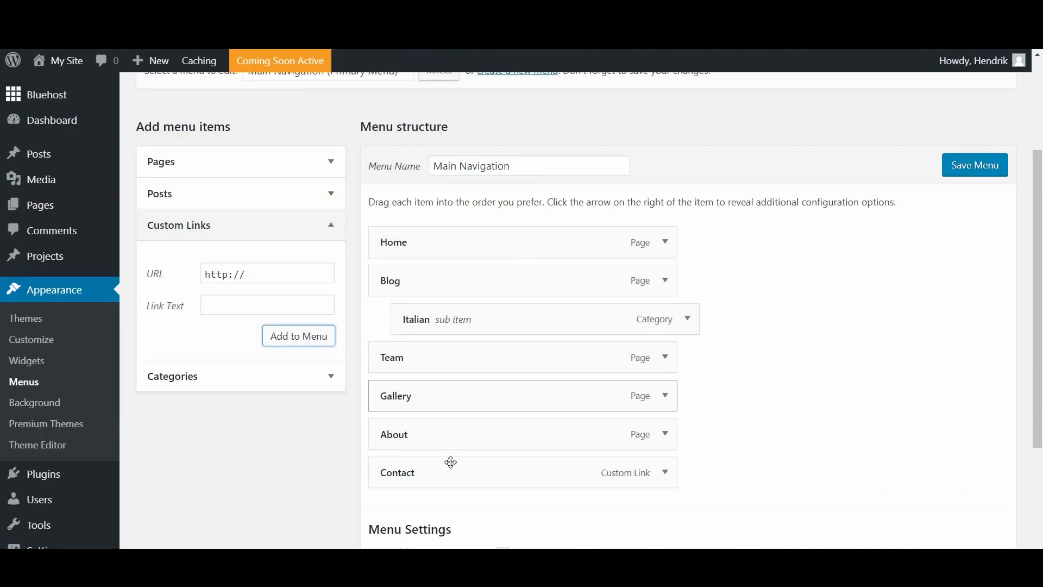
{"action": "left_click", "coordinate": [667, 478]}
{"action": "scroll", "coordinate": [550, 198], "scroll_direction": "down", "scroll_amount": 5}
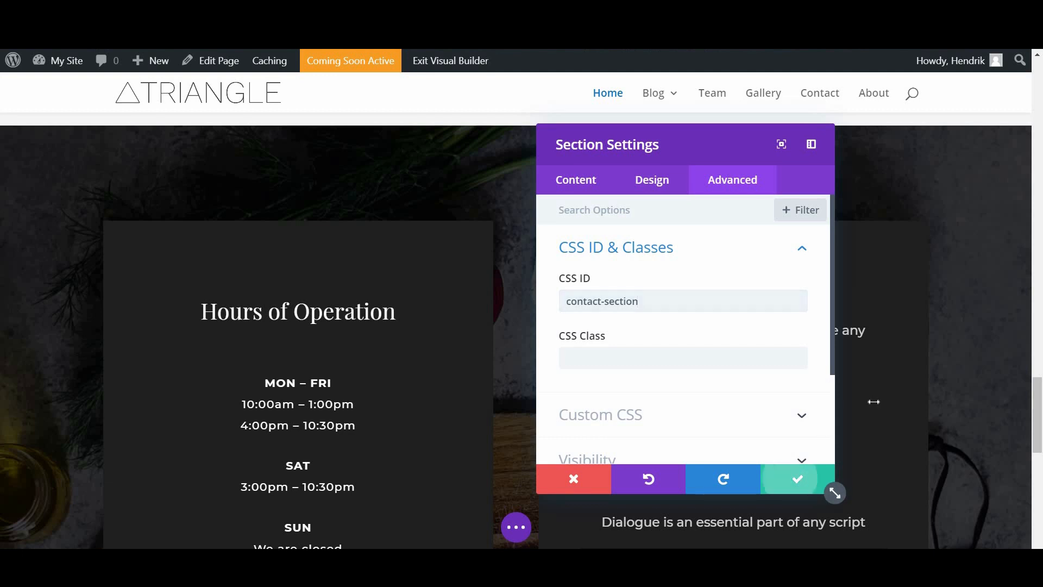
{"action": "left_click", "coordinate": [790, 478]}
{"action": "scroll", "coordinate": [792, 492], "scroll_direction": "down", "scroll_amount": 4}
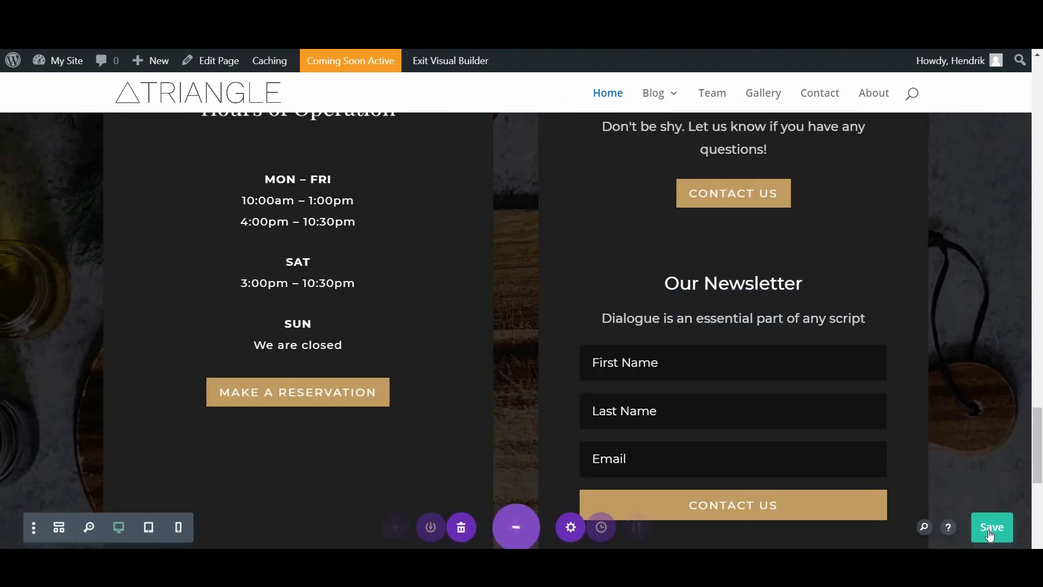
{"action": "left_click", "coordinate": [988, 532]}
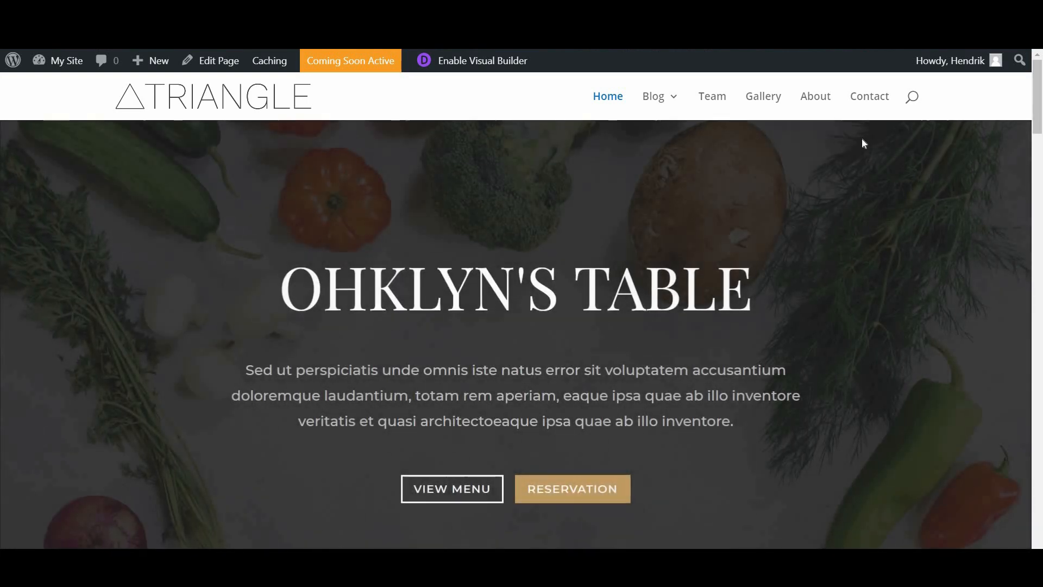
Step: Test that the live Contact menu link scrolls to the Hours of Operation section
{"action": "left_click", "coordinate": [878, 98]}
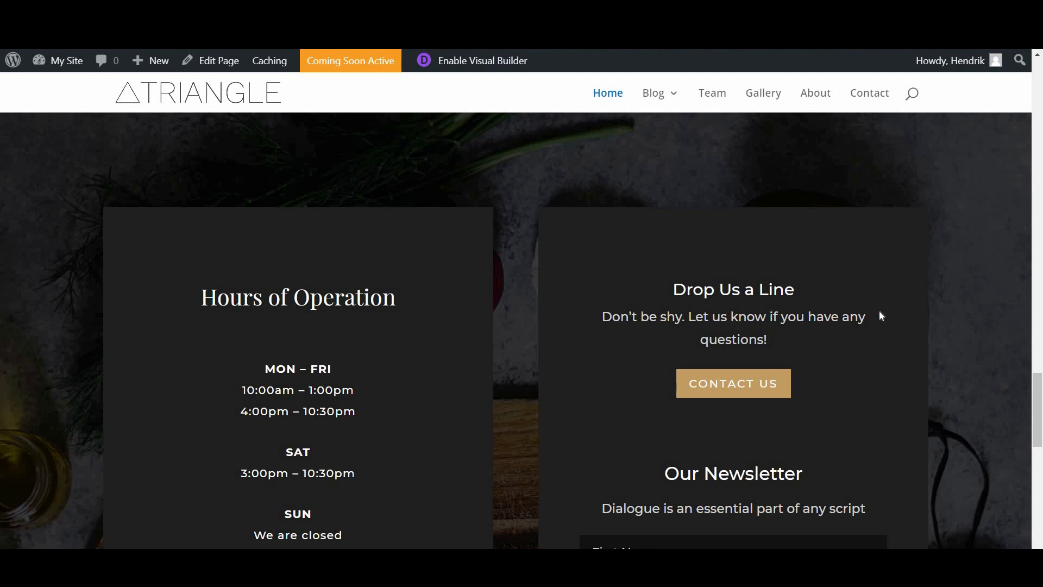
{"action": "scroll", "coordinate": [474, 256], "scroll_direction": "down", "scroll_amount": 4}
{"action": "scroll", "coordinate": [706, 342], "scroll_direction": "up", "scroll_amount": 3}
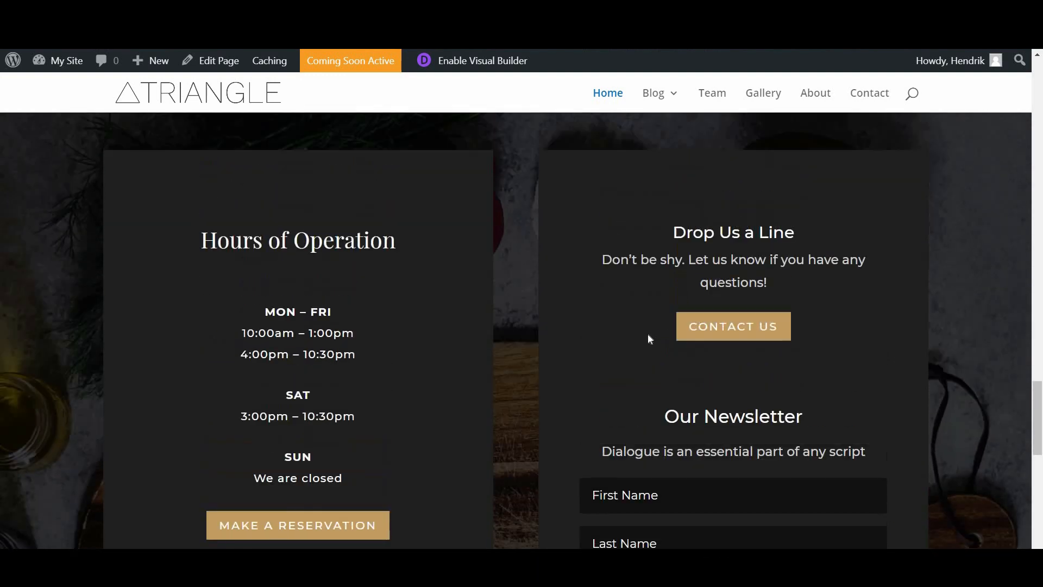
{"action": "scroll", "coordinate": [649, 338], "scroll_direction": "up", "scroll_amount": 1}
{"action": "scroll", "coordinate": [649, 338], "scroll_direction": "down", "scroll_amount": 1}
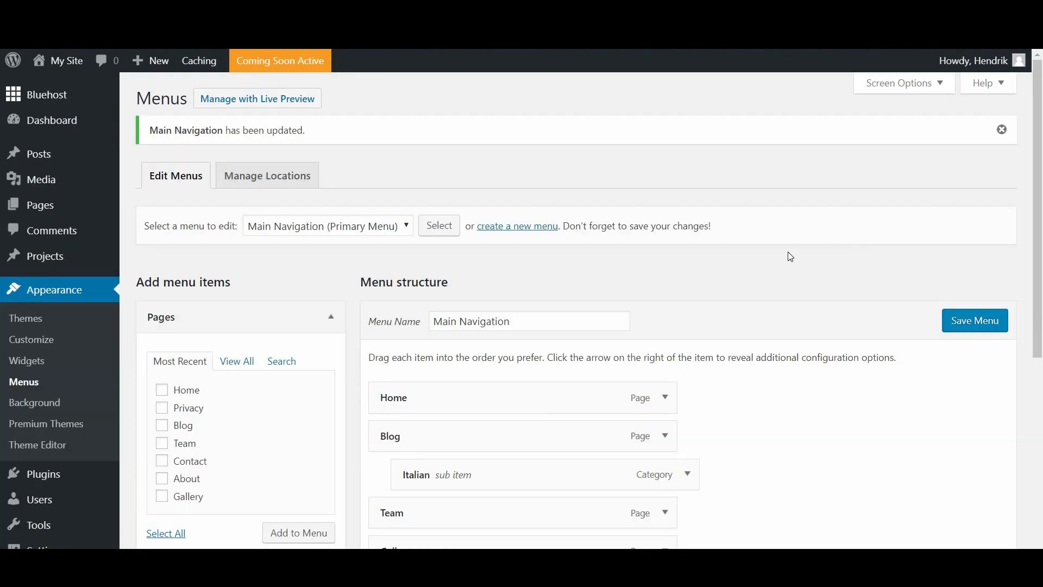
{"action": "scroll", "coordinate": [804, 315], "scroll_direction": "down", "scroll_amount": 5}
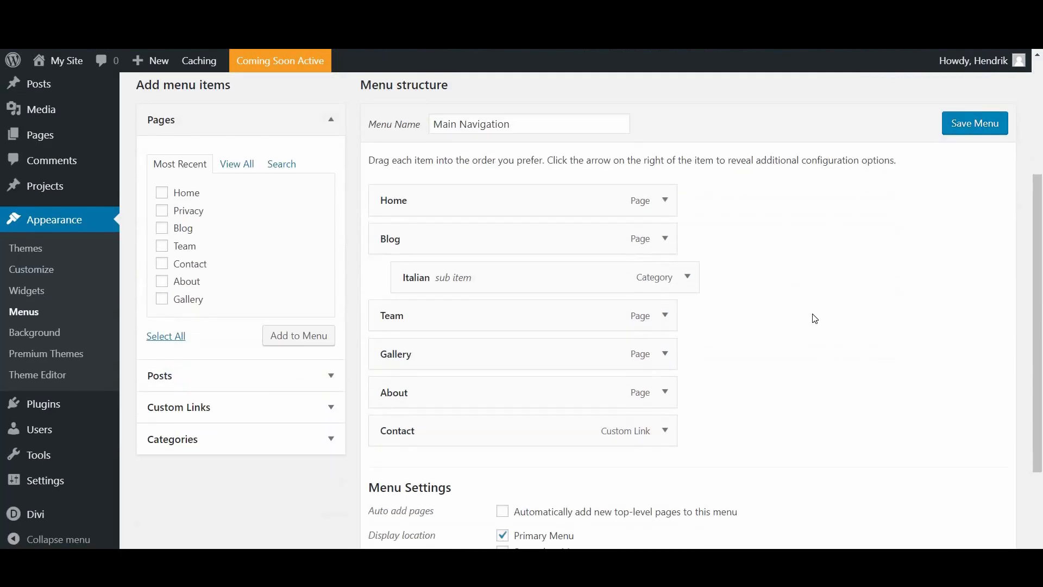
Step: Add the Spanish category and nest it under Blog below Italian
{"action": "scroll", "coordinate": [811, 343], "scroll_direction": "up", "scroll_amount": 3}
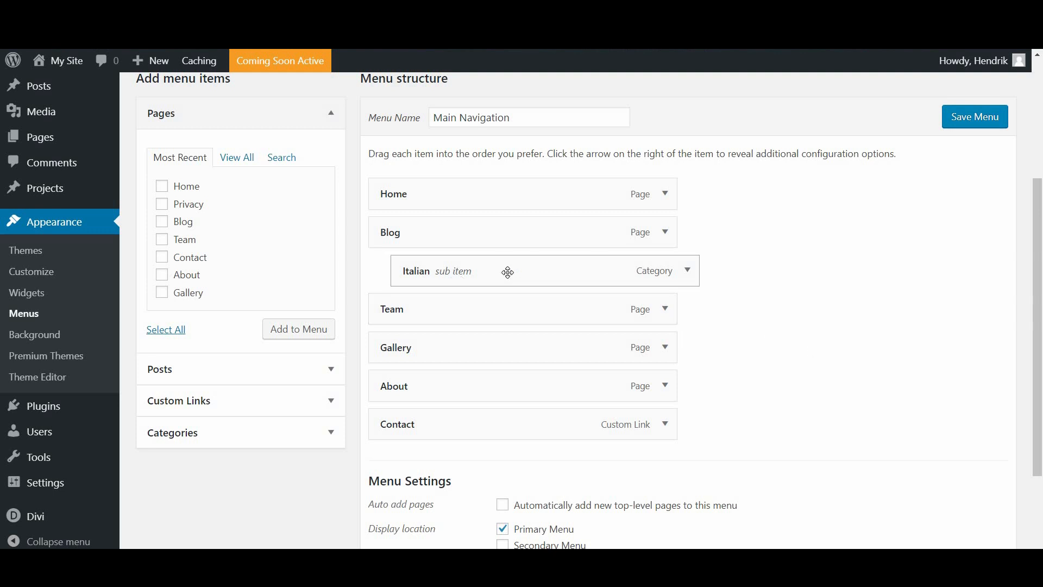
{"action": "left_click", "coordinate": [216, 438]}
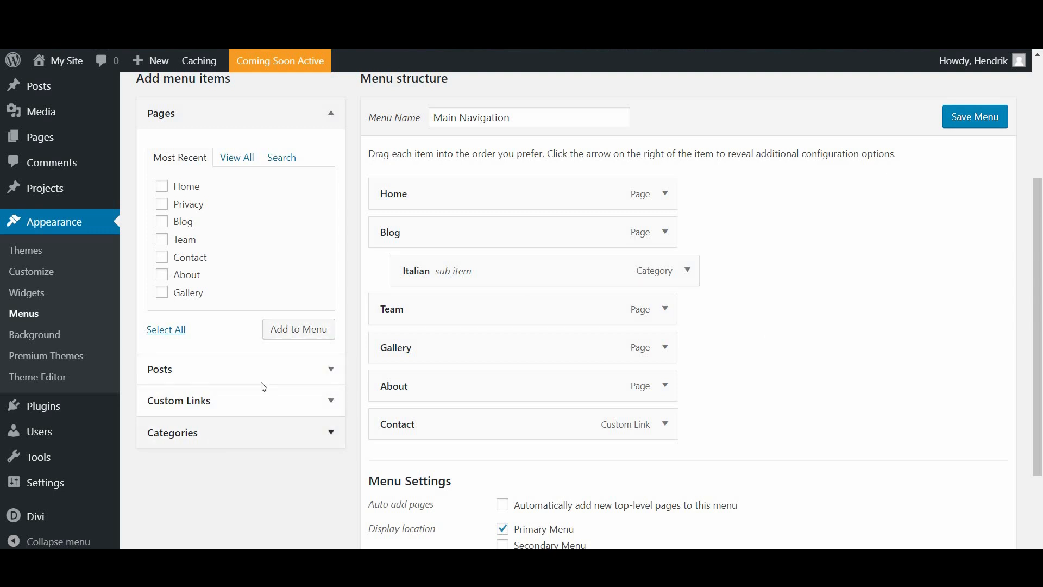
{"action": "left_click", "coordinate": [233, 255]}
{"action": "left_click", "coordinate": [191, 337]}
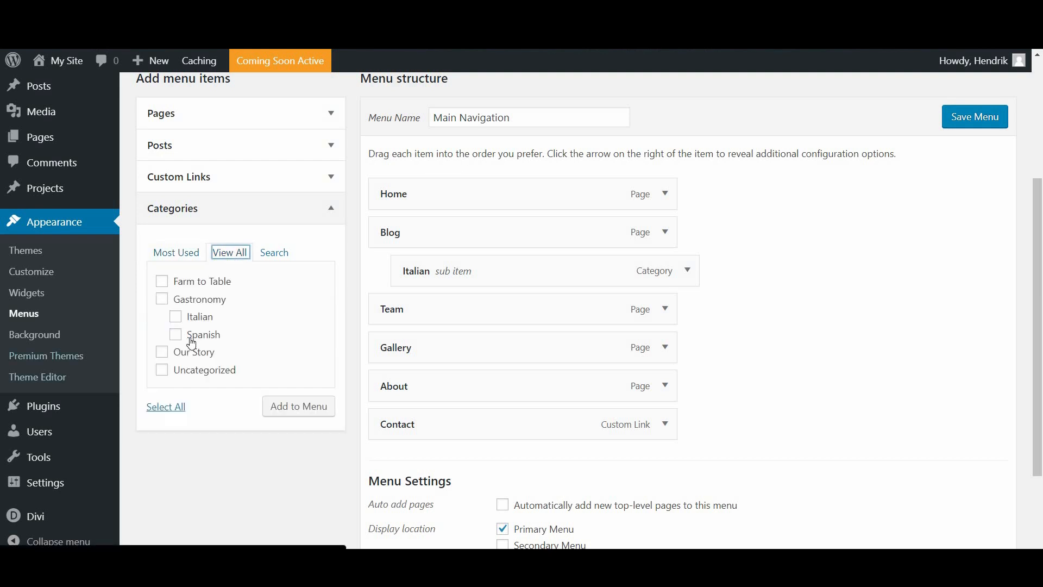
{"action": "left_click", "coordinate": [297, 401]}
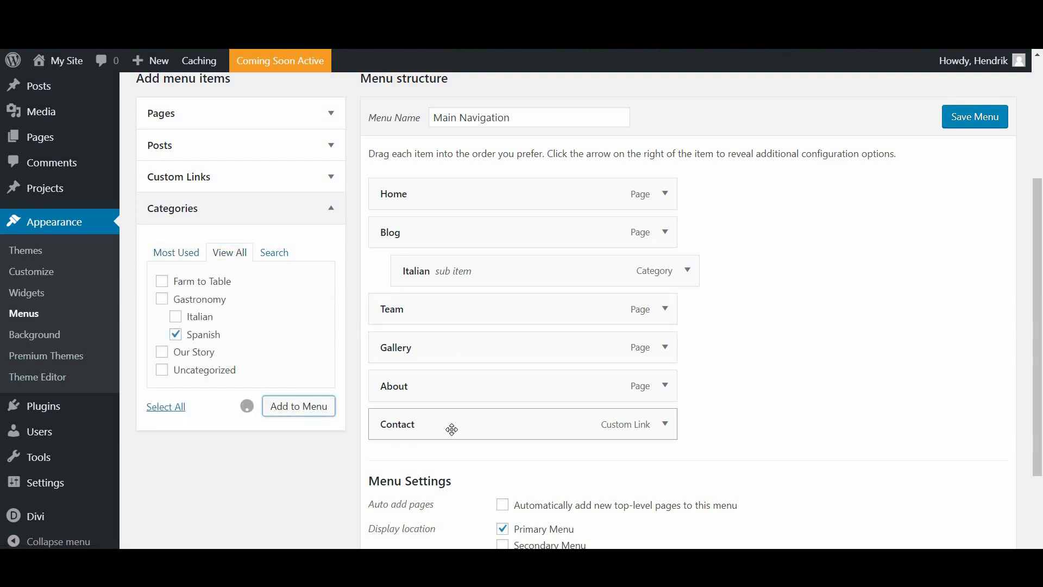
{"action": "left_click_drag", "start_coordinate": [431, 463], "coordinate": [457, 312]}
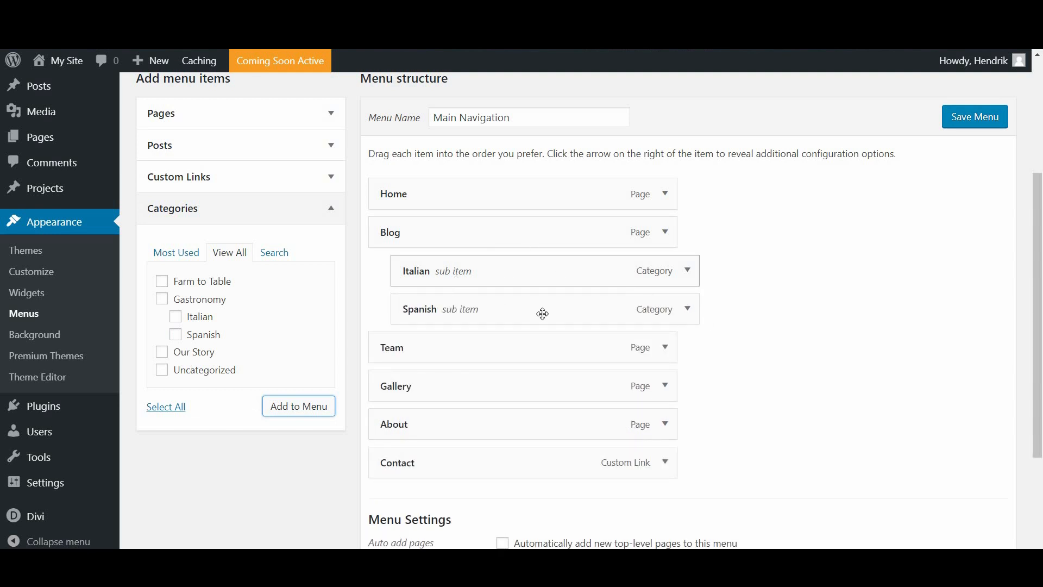
{"action": "left_click", "coordinate": [665, 233]}
{"action": "scroll", "coordinate": [434, 288], "scroll_direction": "down", "scroll_amount": 1}
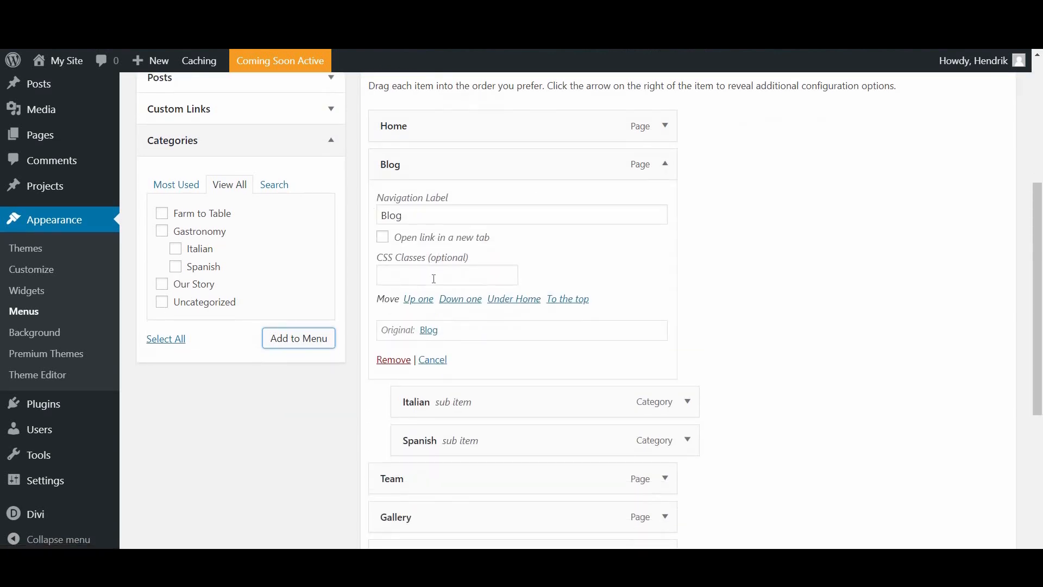
Step: Enter 'mega-menu' as the Blog menu item's CSS class
{"action": "left_click", "coordinate": [437, 278]}
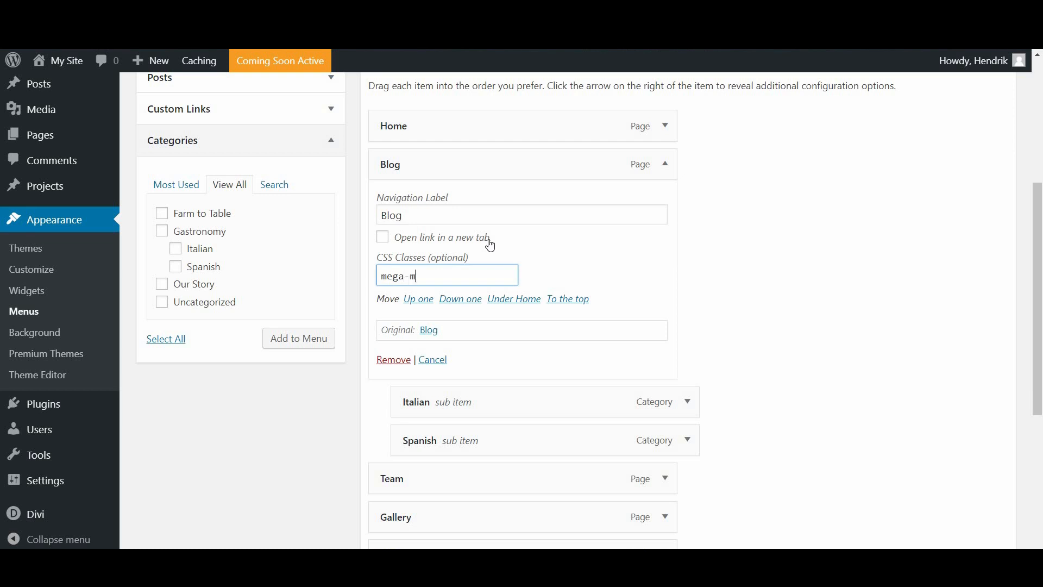
{"action": "type", "text": "mega-menu"}
{"action": "left_click", "coordinate": [976, 226]}
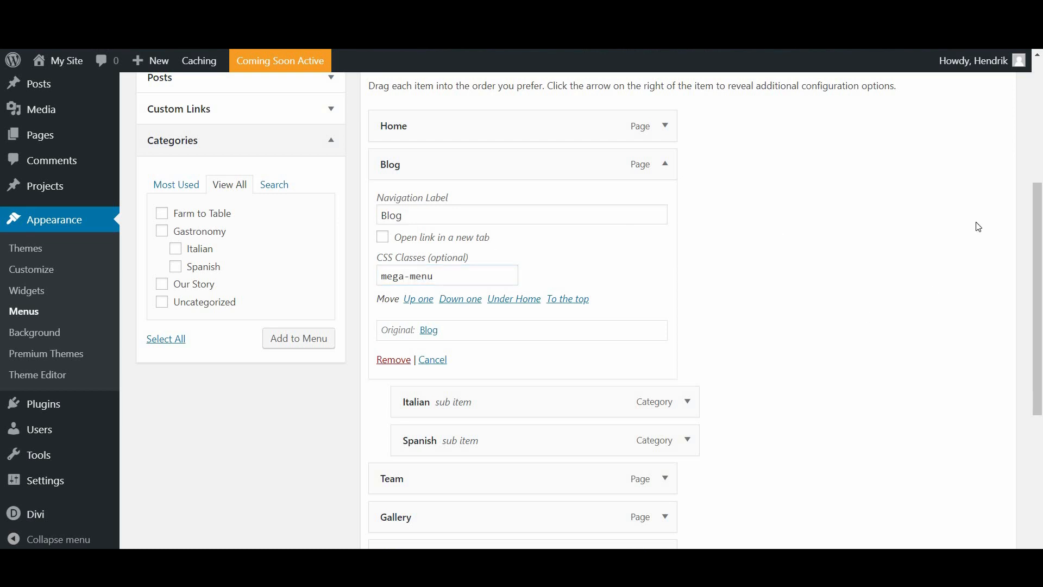
{"action": "scroll", "coordinate": [975, 239], "scroll_direction": "up", "scroll_amount": 4}
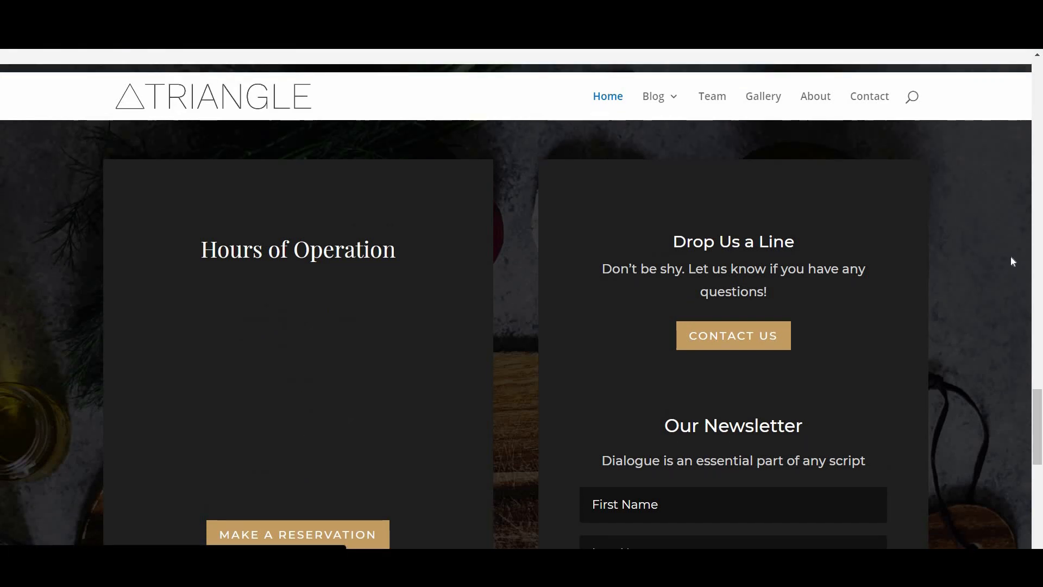
Step: Return to the top of the live site and check that Blog's mega-menu shows Italian and Spanish
{"action": "scroll", "coordinate": [1011, 255], "scroll_direction": "up", "scroll_amount": 10}
{"action": "scroll", "coordinate": [1028, 66], "scroll_direction": "up", "scroll_amount": 10}
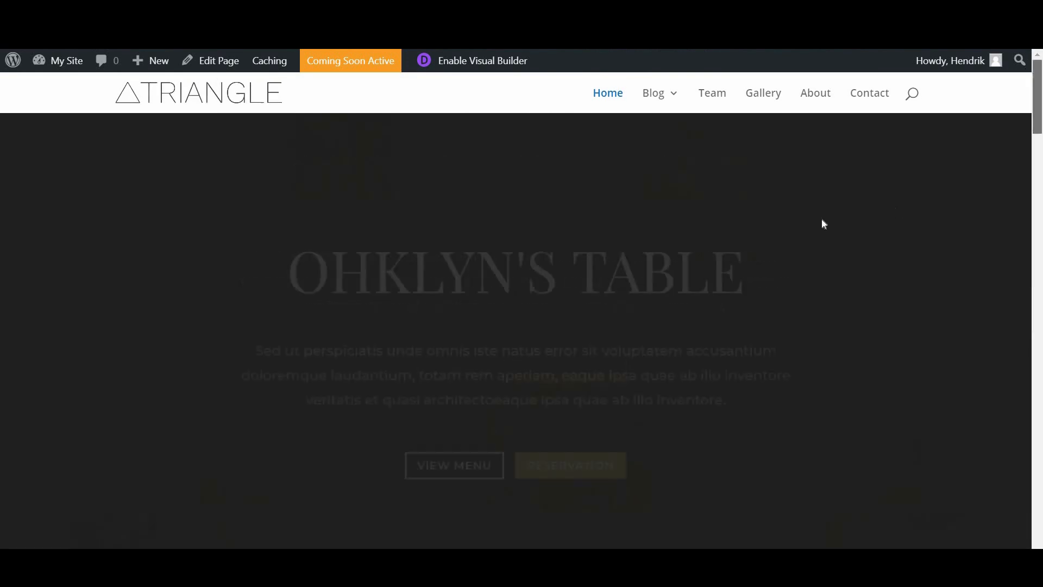
{"action": "mouse_move", "coordinate": [659, 97]}
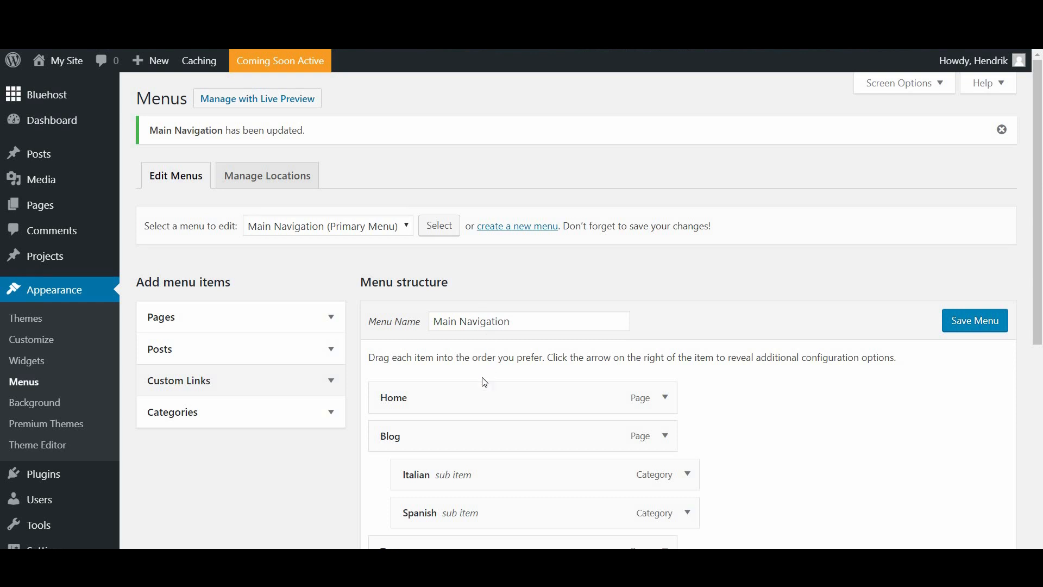
Step: Add a custom link with the Facebook page URL and link text 'Facebook' to Main Navigation
{"action": "scroll", "coordinate": [477, 382], "scroll_direction": "down", "scroll_amount": 3}
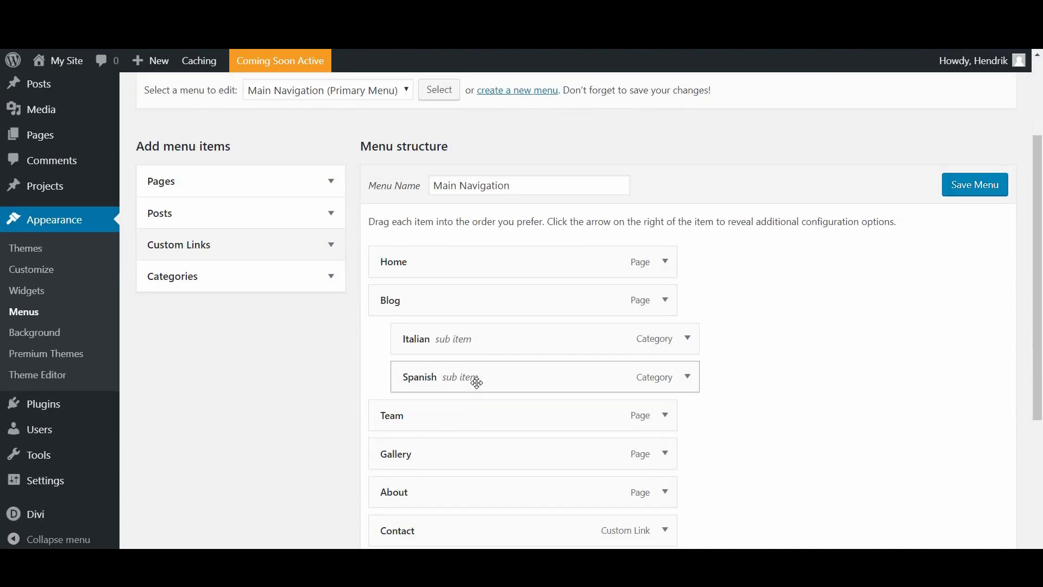
{"action": "scroll", "coordinate": [477, 383], "scroll_direction": "down", "scroll_amount": 1}
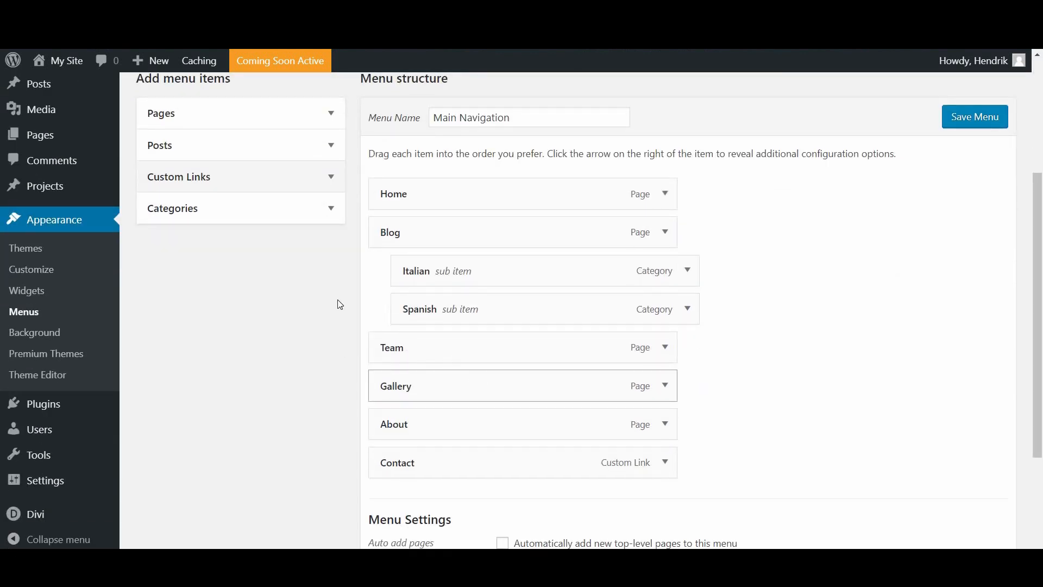
{"action": "left_click", "coordinate": [222, 185]}
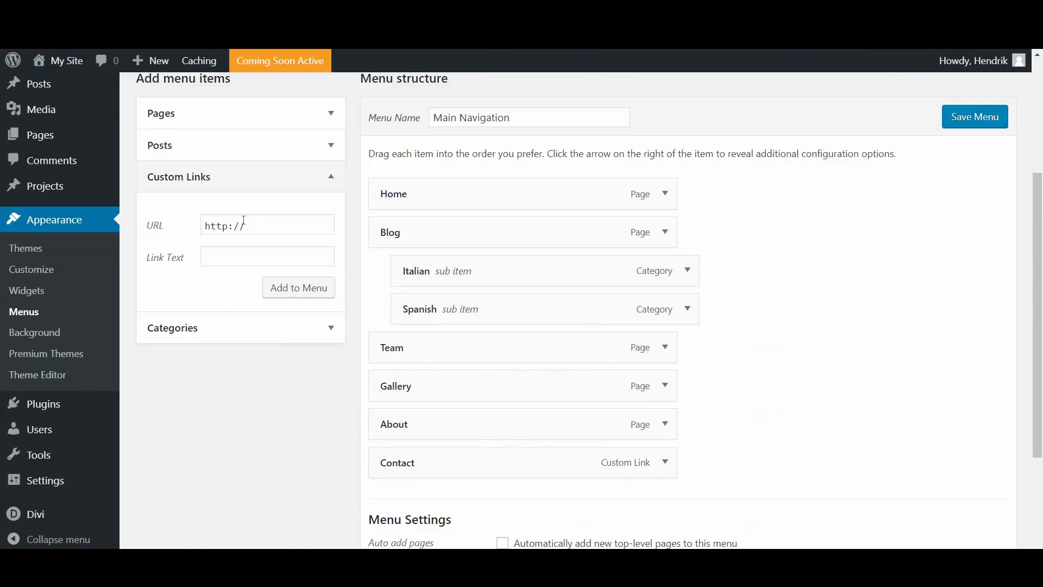
{"action": "double_click", "coordinate": [243, 223]}
{"action": "key", "text": "ctrl+a"}
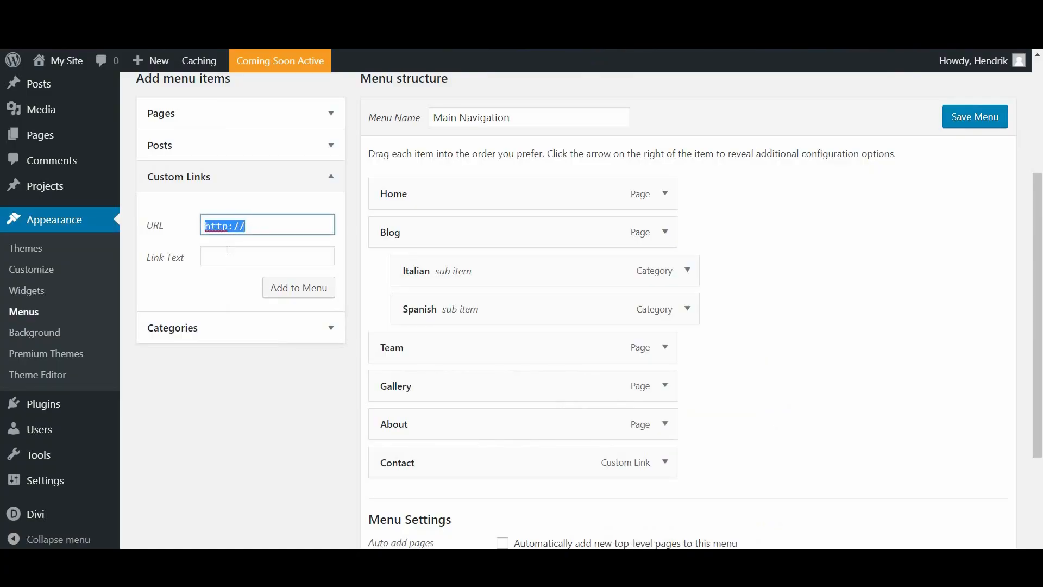
{"action": "type", "text": "https://www.facebook.com/ohklyn/"}
{"action": "left_click", "coordinate": [228, 250]}
{"action": "type", "text": "Facebook"}
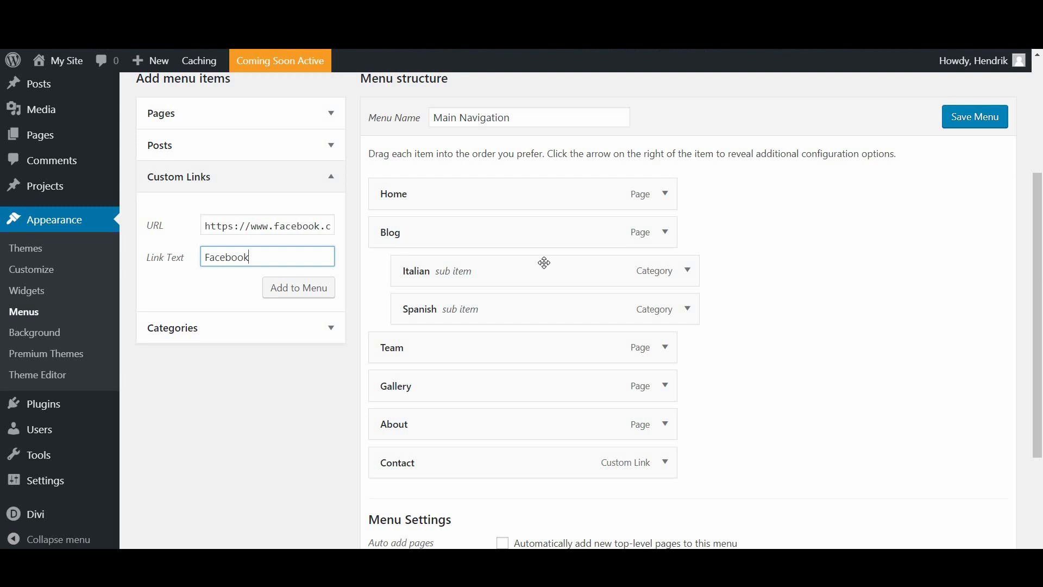
{"action": "key", "text": "Tab"}
{"action": "key", "text": "Return"}
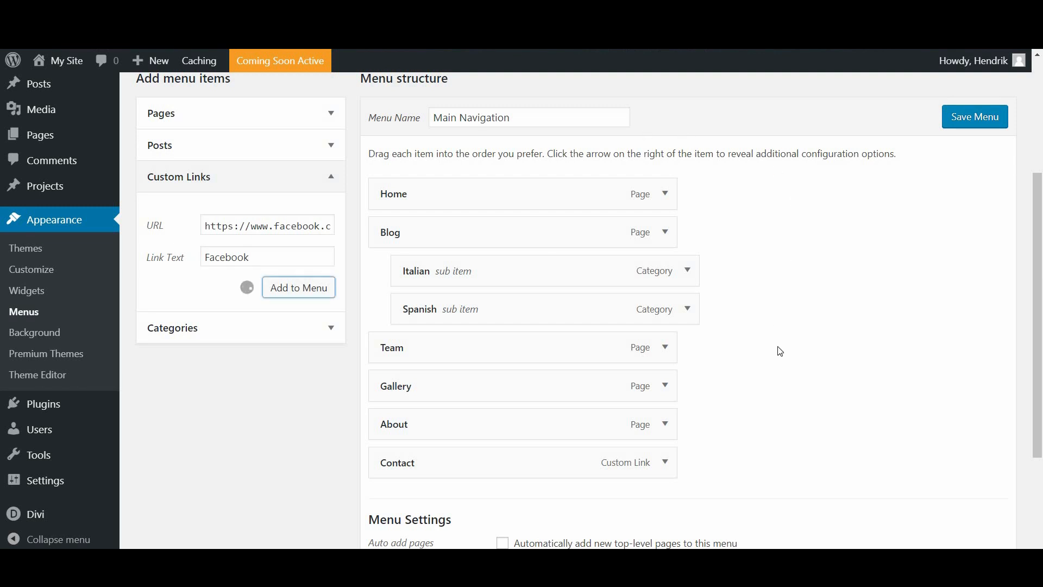
Step: Set the Facebook menu item to open in a new tab
{"action": "scroll", "coordinate": [641, 365], "scroll_direction": "down", "scroll_amount": 3}
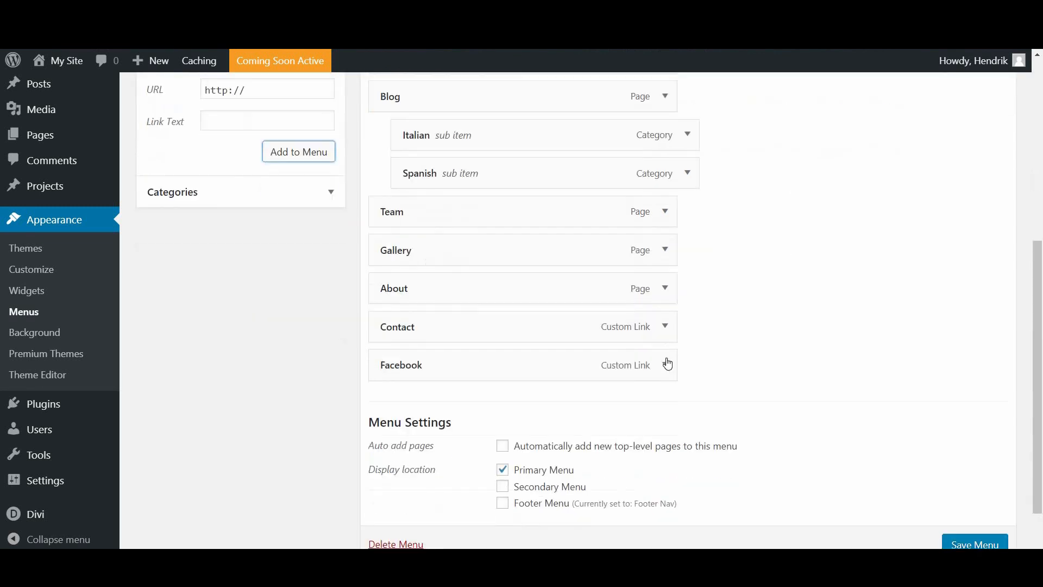
{"action": "left_click", "coordinate": [666, 365]}
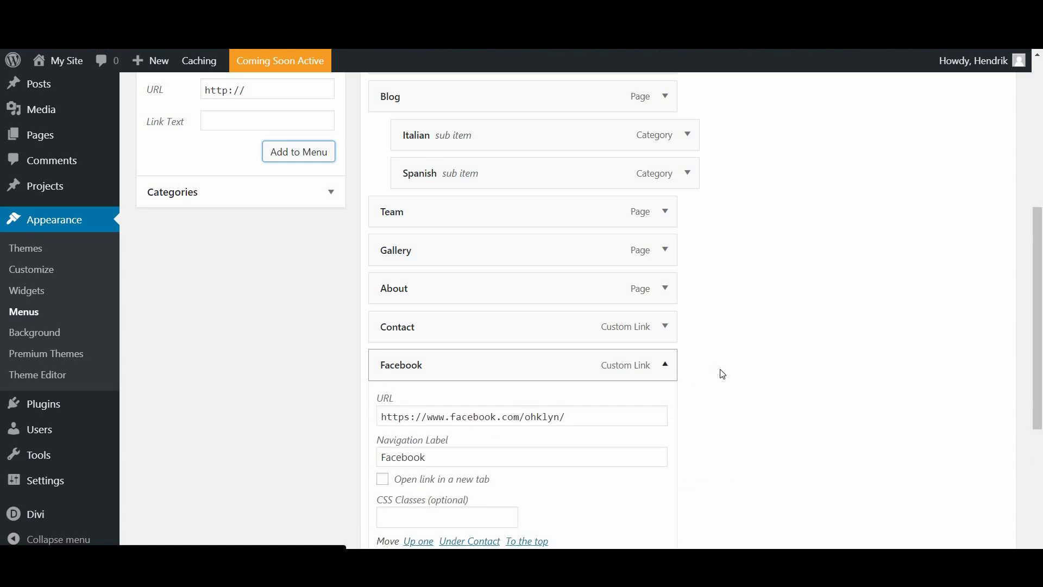
{"action": "scroll", "coordinate": [695, 433], "scroll_direction": "down", "scroll_amount": 4}
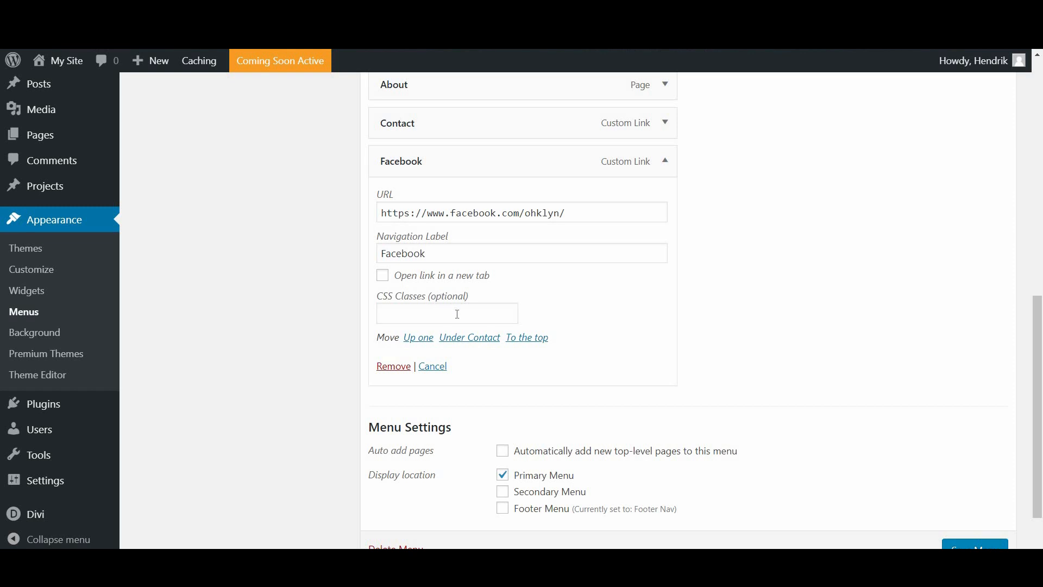
{"action": "left_click", "coordinate": [382, 275]}
{"action": "scroll", "coordinate": [968, 468], "scroll_direction": "down", "scroll_amount": 1}
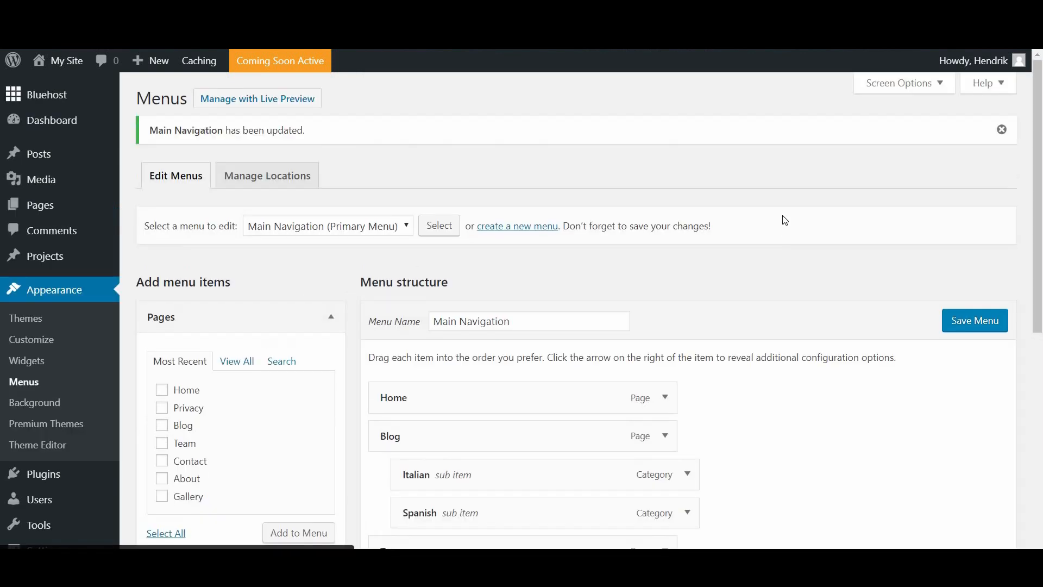
{"action": "scroll", "coordinate": [510, 93], "scroll_direction": "down", "scroll_amount": 1}
{"action": "scroll", "coordinate": [575, 309], "scroll_direction": "up", "scroll_amount": 1}
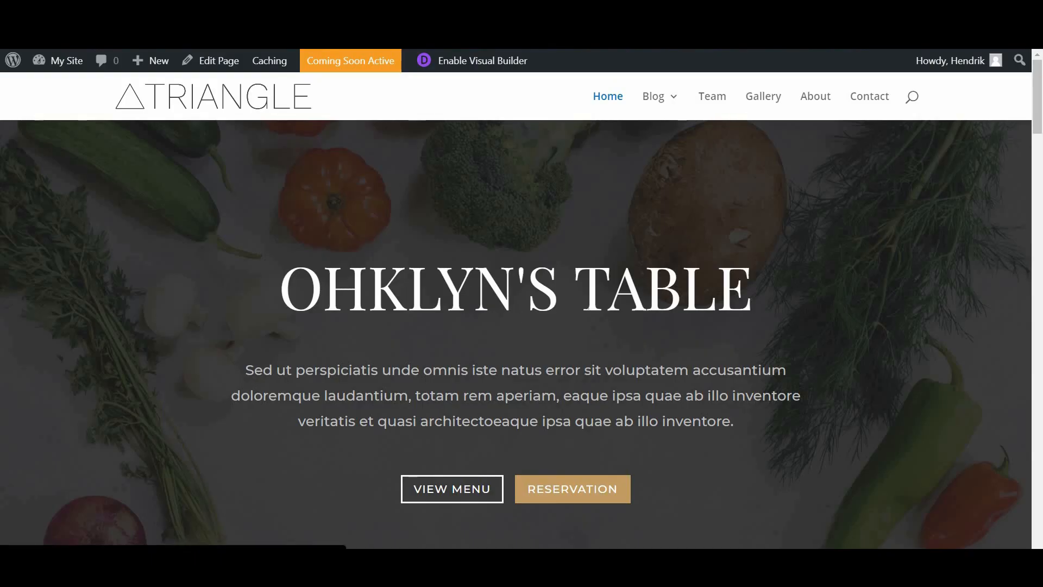
{"action": "key", "text": "F5"}
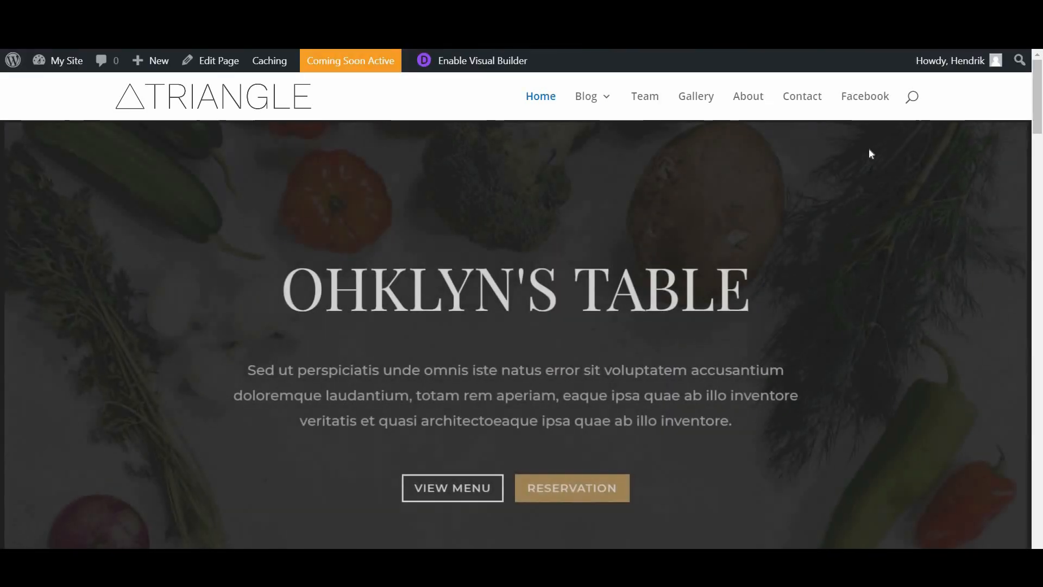
{"action": "left_click", "coordinate": [856, 110]}
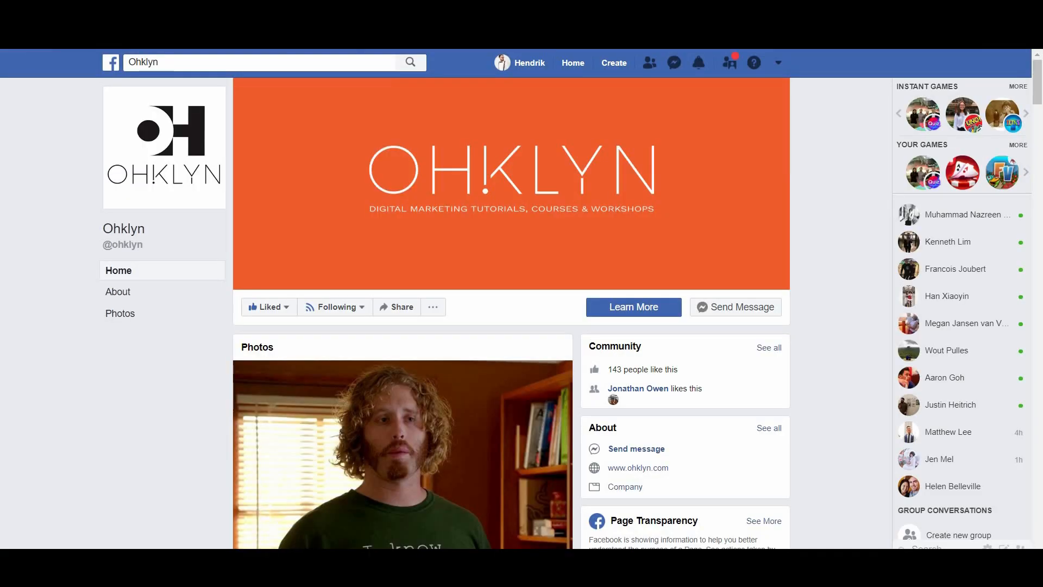
{"action": "key", "text": "ctrl+w"}
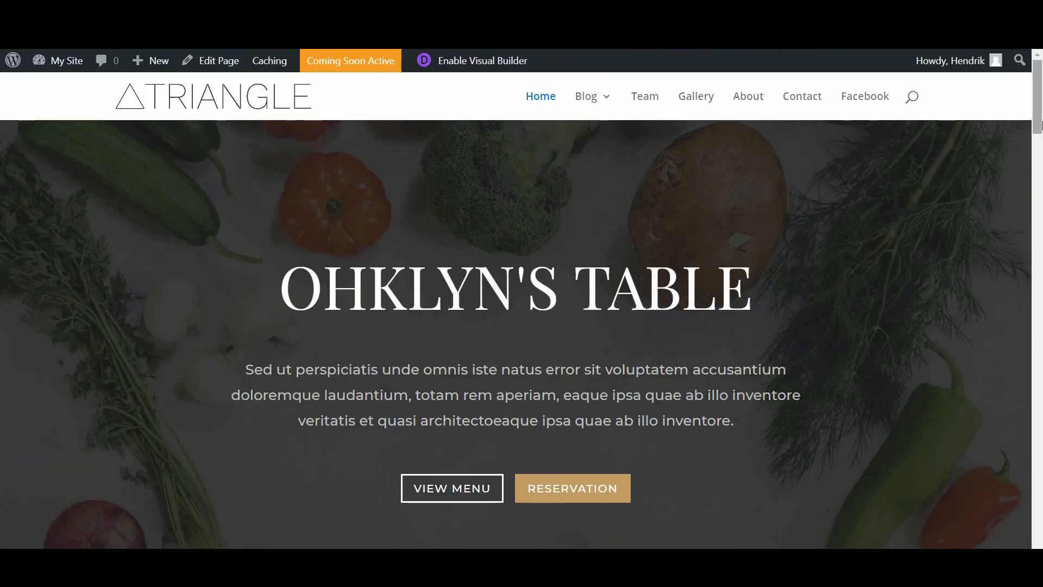
{"action": "left_click_drag", "start_coordinate": [1037, 97], "coordinate": [1037, 514]}
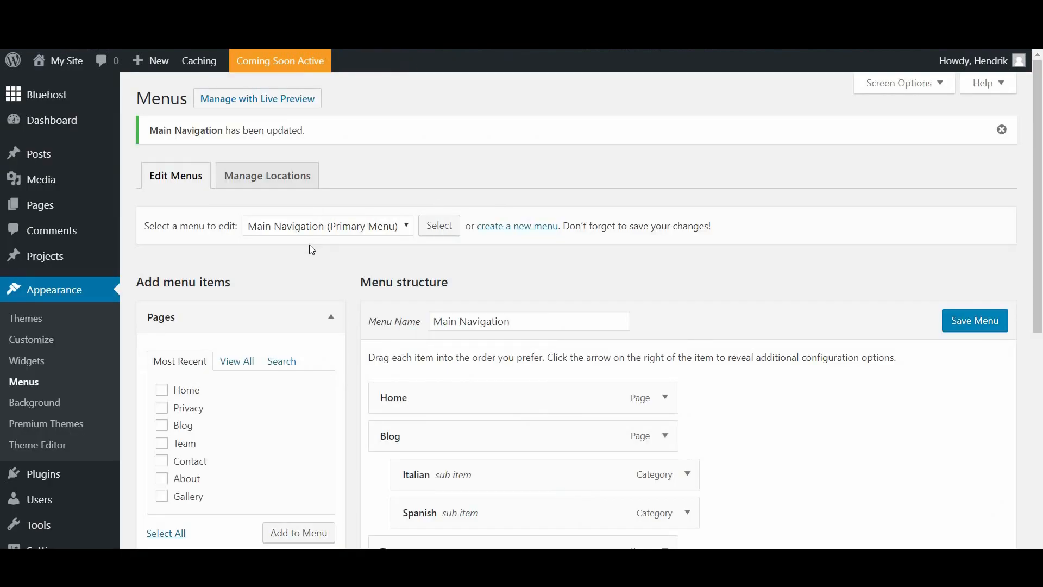
Step: Load the Footer Nav menu for editing
{"action": "left_click", "coordinate": [311, 227]}
{"action": "left_click", "coordinate": [309, 243]}
{"action": "left_click", "coordinate": [449, 223]}
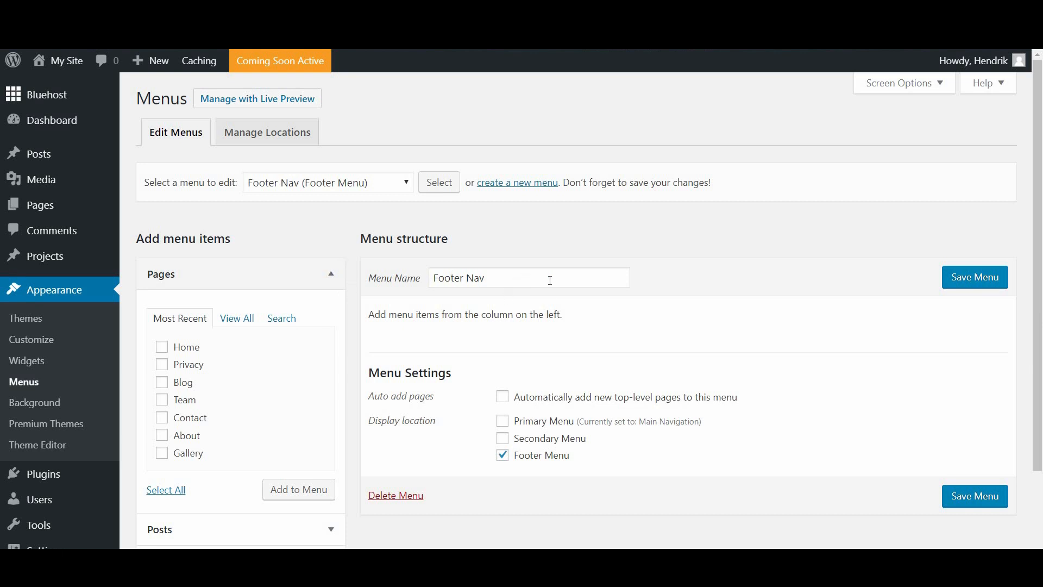
Step: Add the Privacy and Contact pages to Footer Nav, save, and view them in the footer
{"action": "scroll", "coordinate": [154, 354], "scroll_direction": "down", "scroll_amount": 2}
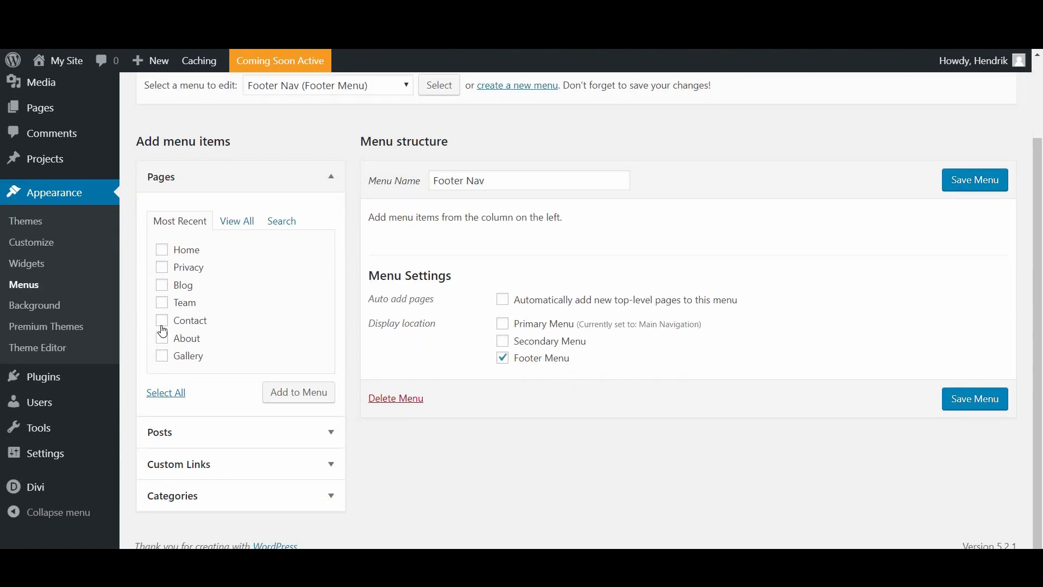
{"action": "left_click", "coordinate": [167, 323]}
{"action": "left_click", "coordinate": [162, 268]}
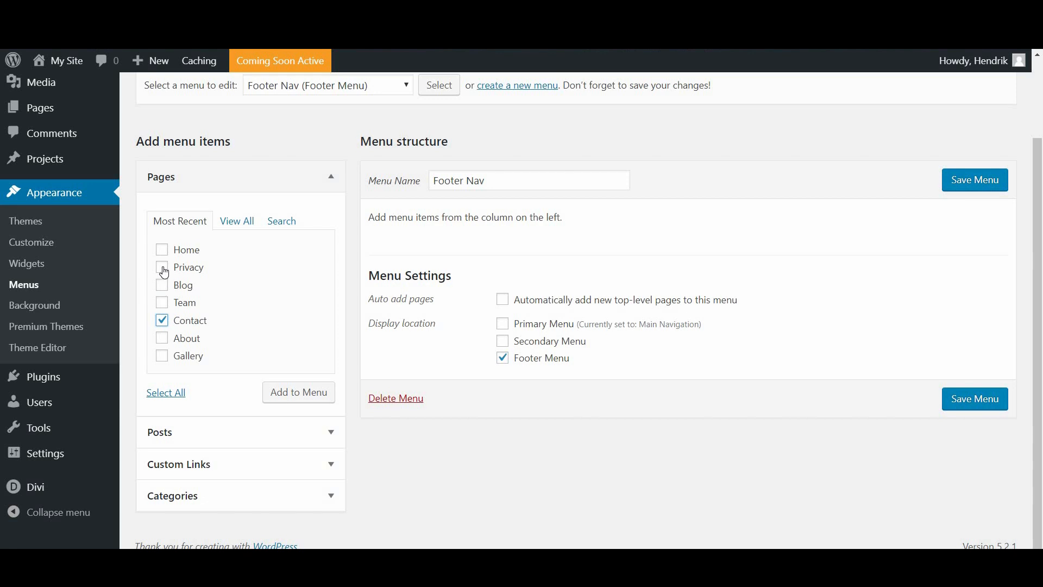
{"action": "left_click", "coordinate": [309, 399]}
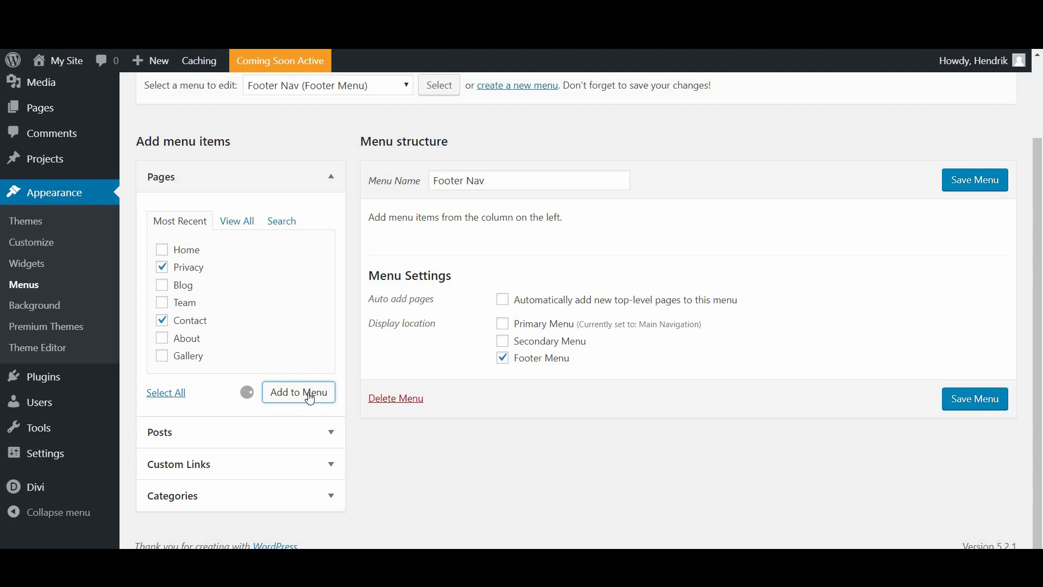
{"action": "left_click", "coordinate": [1001, 176]}
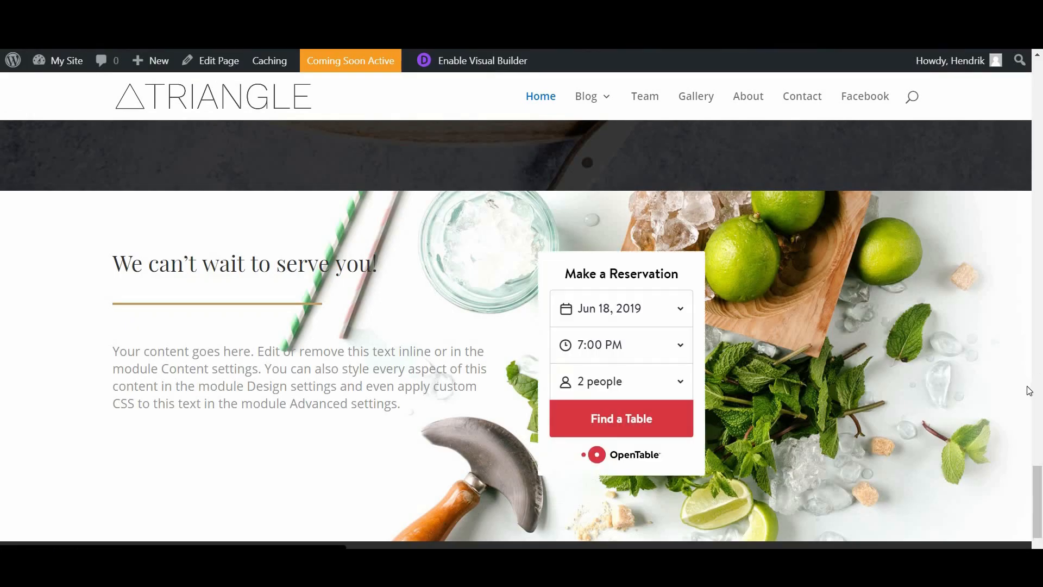
{"action": "scroll", "coordinate": [1028, 390], "scroll_direction": "down", "scroll_amount": 1}
{"action": "scroll", "coordinate": [231, 528], "scroll_direction": "down", "scroll_amount": 1}
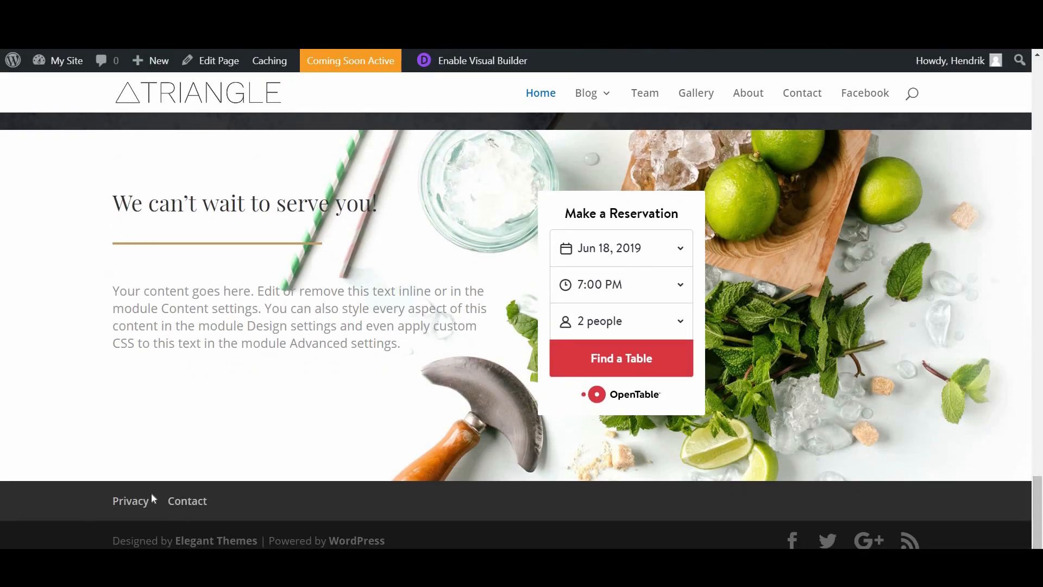
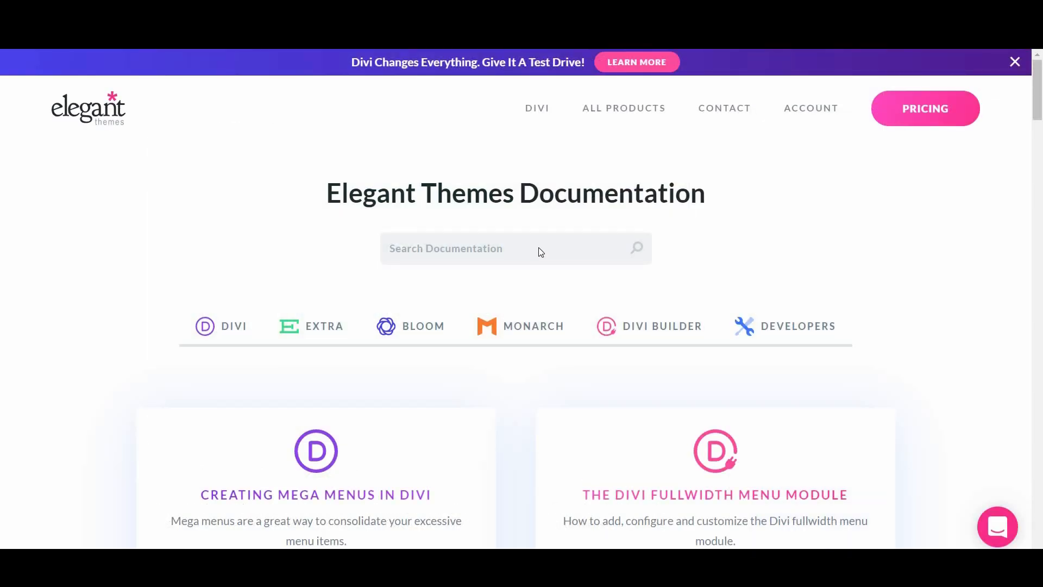
Step: Open the 'Creating Mega Menus in Divi' article and read down to adding a mega menu to navigation
{"action": "scroll", "coordinate": [319, 305], "scroll_direction": "down", "scroll_amount": 3}
{"action": "scroll", "coordinate": [319, 306], "scroll_direction": "down", "scroll_amount": 1}
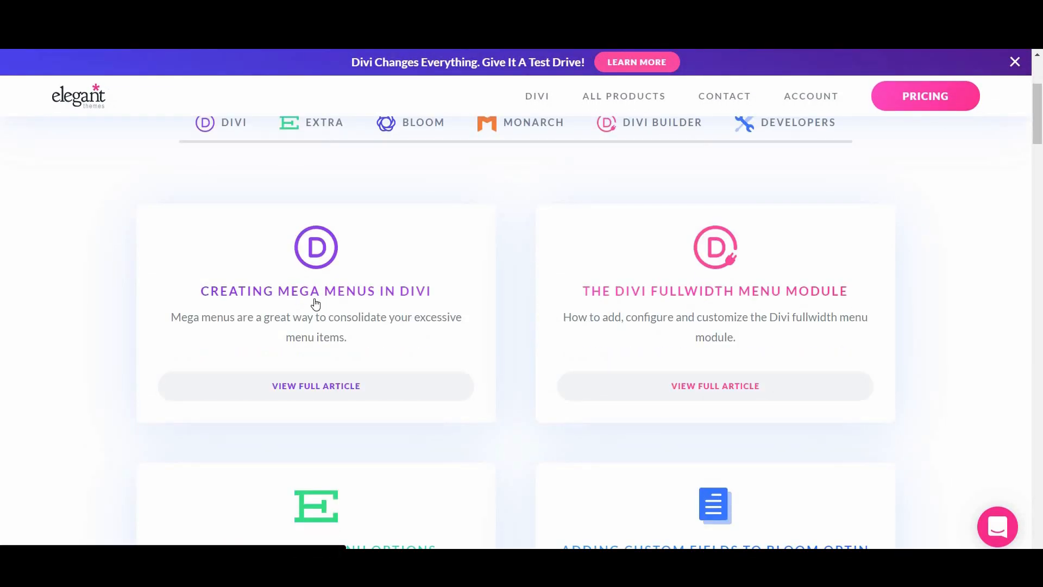
{"action": "left_click", "coordinate": [315, 303]}
{"action": "scroll", "coordinate": [567, 384], "scroll_direction": "down", "scroll_amount": 8}
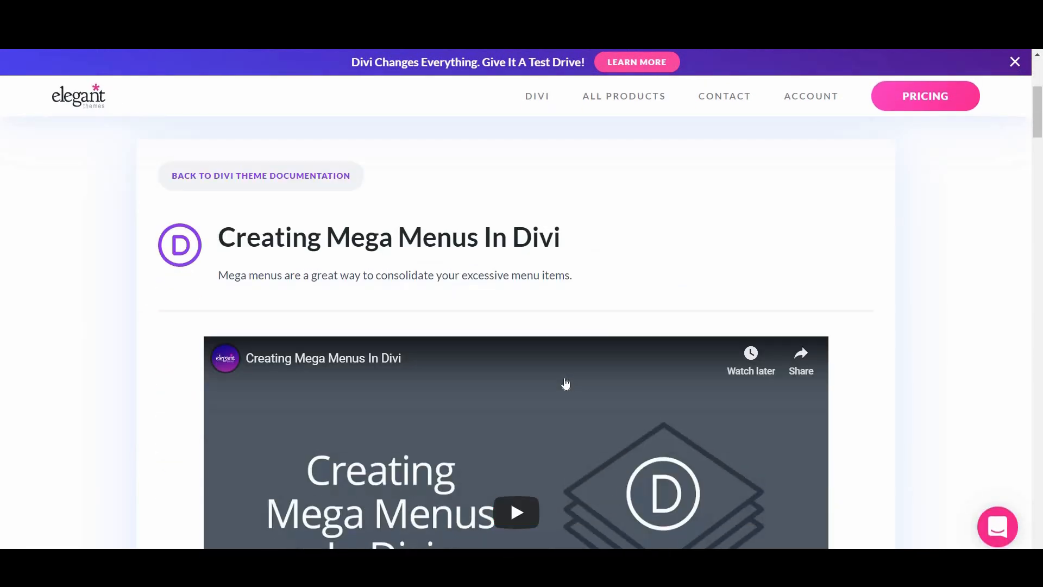
{"action": "scroll", "coordinate": [564, 382], "scroll_direction": "down", "scroll_amount": 7}
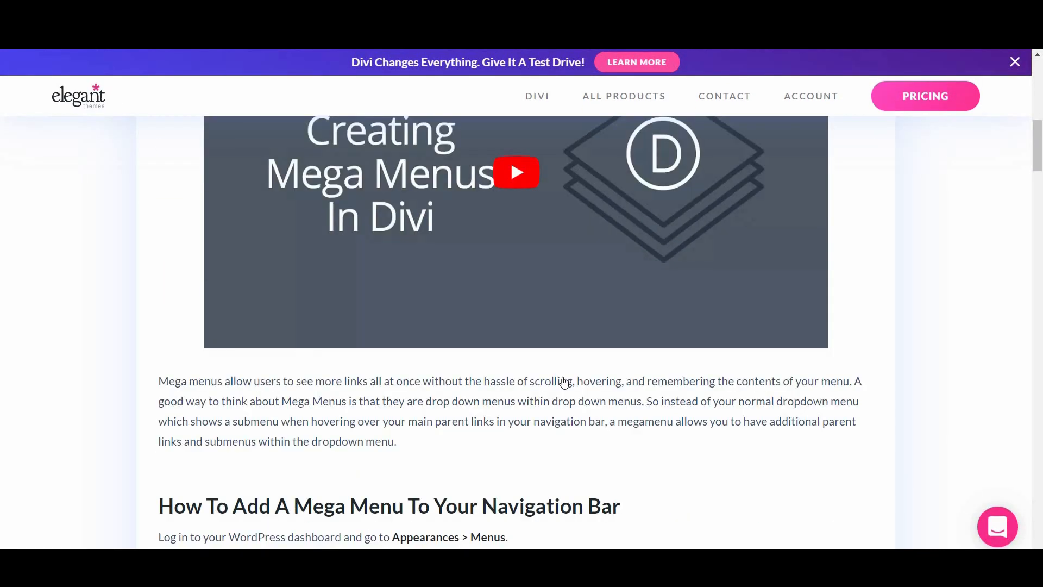
{"action": "scroll", "coordinate": [563, 382], "scroll_direction": "down", "scroll_amount": 3}
{"action": "scroll", "coordinate": [564, 383], "scroll_direction": "down", "scroll_amount": 5}
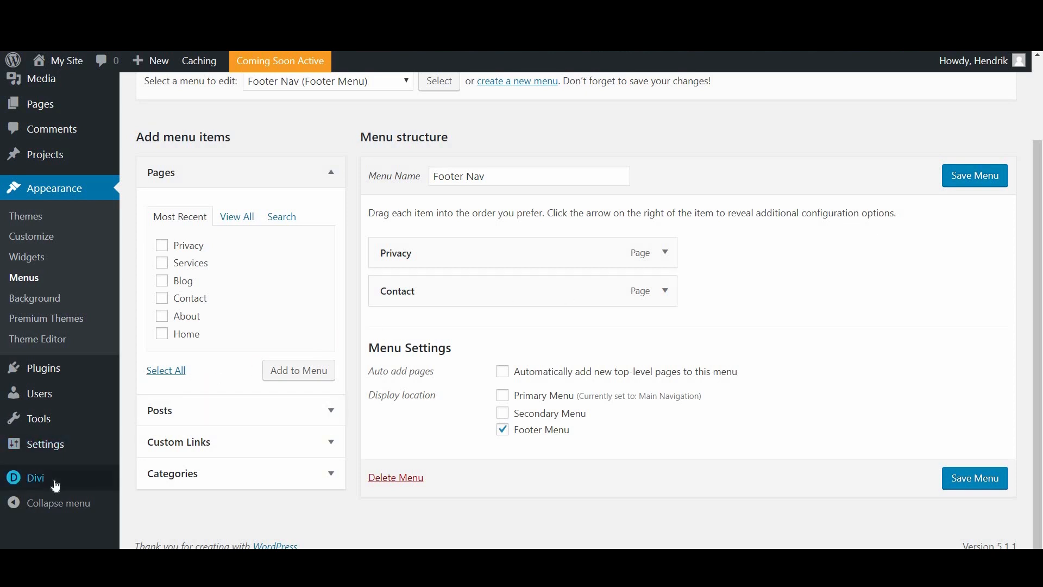
{"action": "mouse_move", "coordinate": [56, 486]}
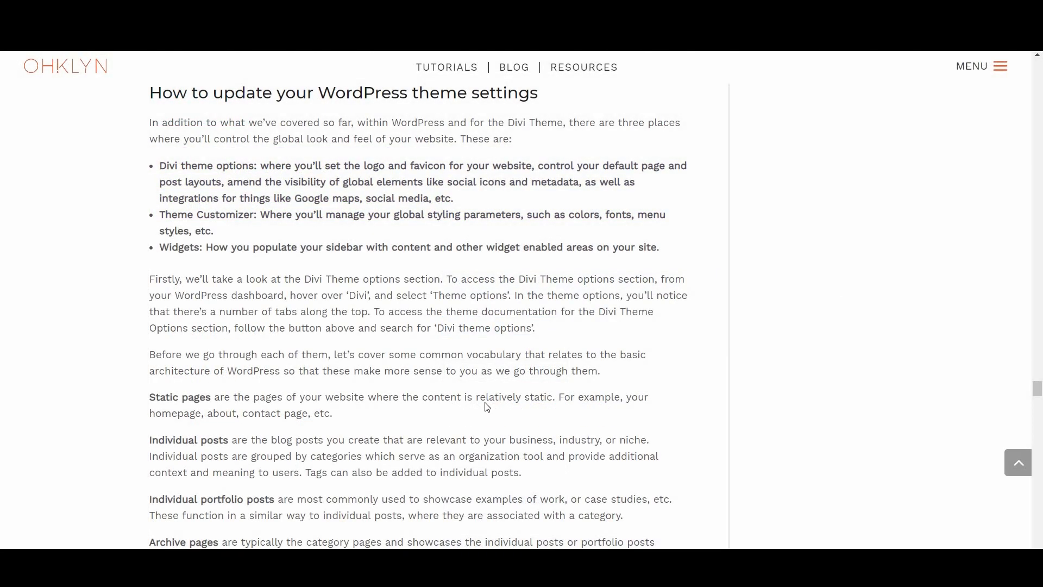
Step: Follow the OHKLYN guide's Divi documentation link to the 'Using The Divi Theme Options' tutorial
{"action": "scroll", "coordinate": [380, 384], "scroll_direction": "down", "scroll_amount": 20}
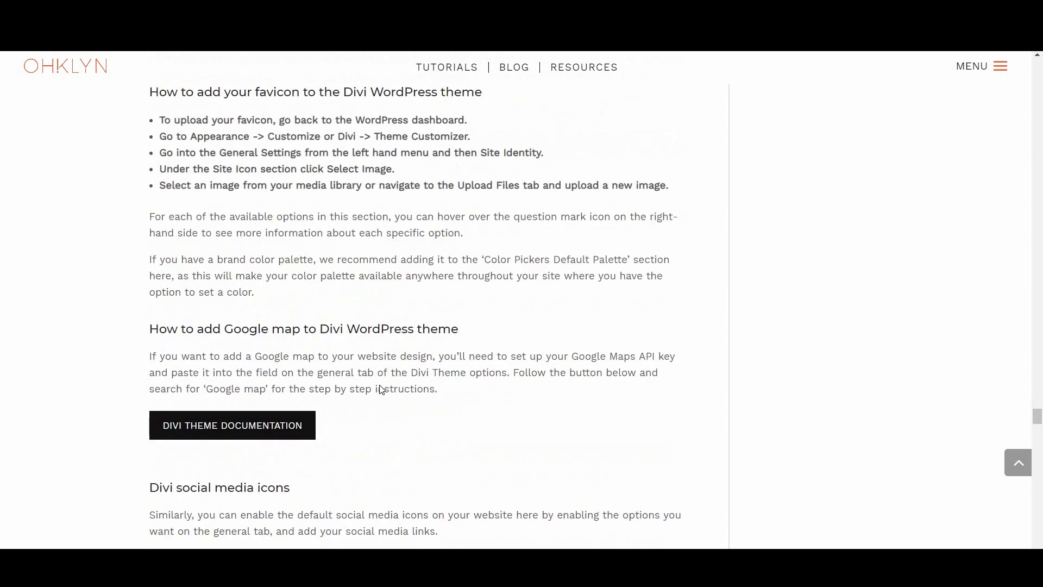
{"action": "left_click", "coordinate": [238, 285]}
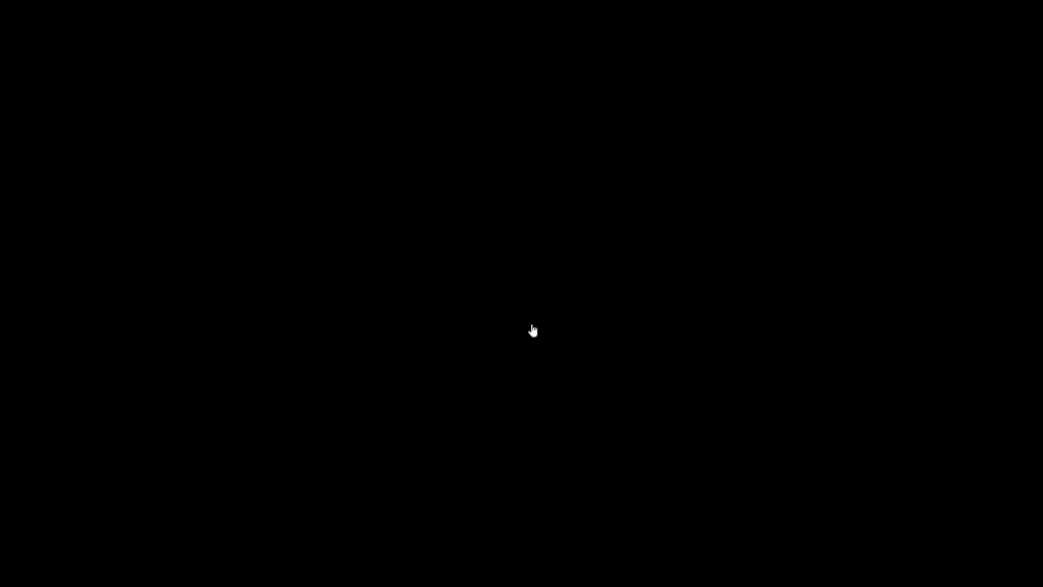
{"action": "scroll", "coordinate": [527, 302], "scroll_direction": "down", "scroll_amount": 5}
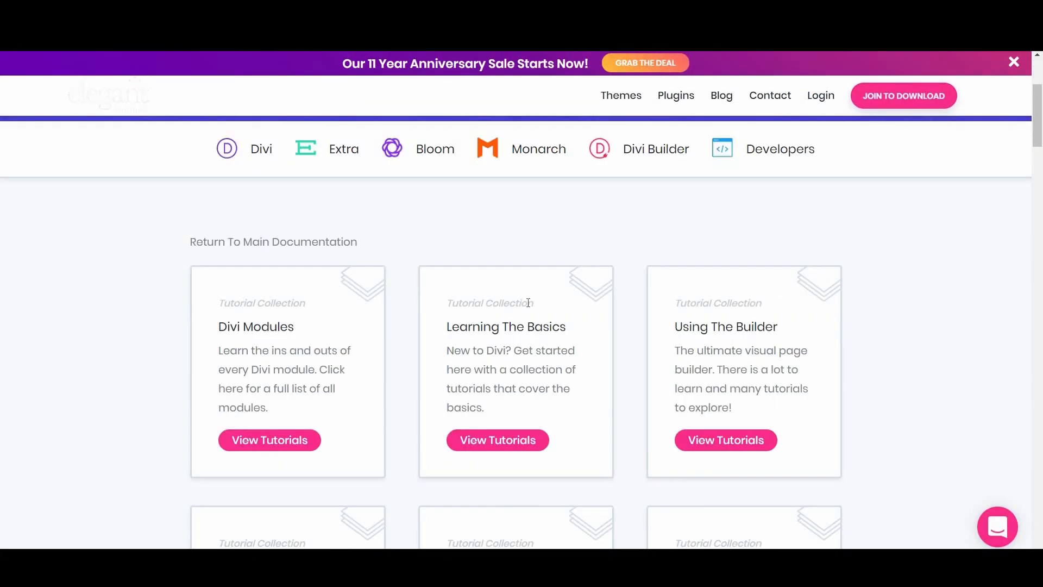
{"action": "scroll", "coordinate": [528, 302], "scroll_direction": "down", "scroll_amount": 7}
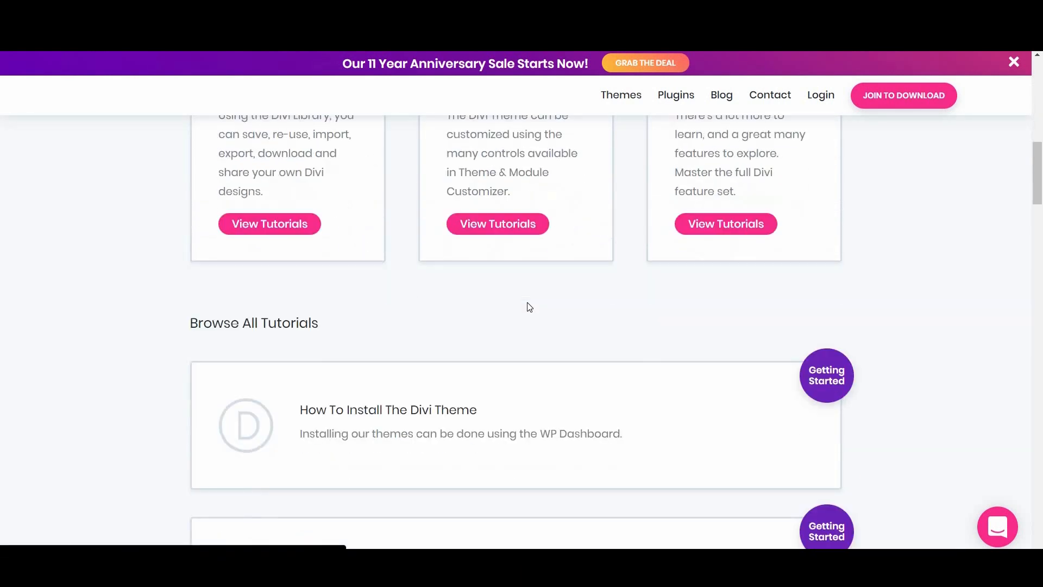
{"action": "scroll", "coordinate": [530, 307], "scroll_direction": "down", "scroll_amount": 5}
{"action": "scroll", "coordinate": [530, 307], "scroll_direction": "down", "scroll_amount": 5}
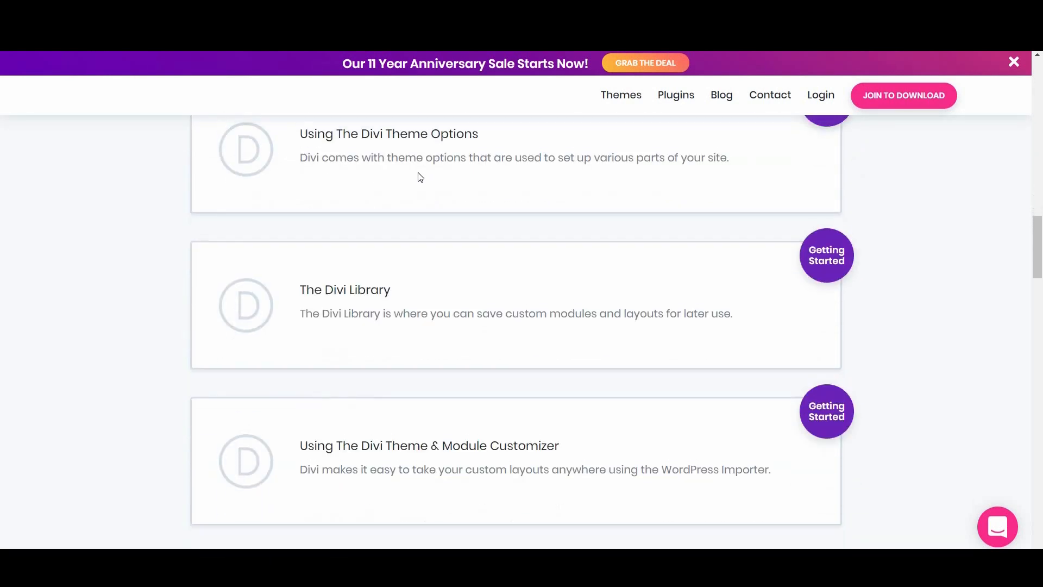
{"action": "left_click", "coordinate": [408, 139]}
{"action": "scroll", "coordinate": [474, 288], "scroll_direction": "down", "scroll_amount": 3}
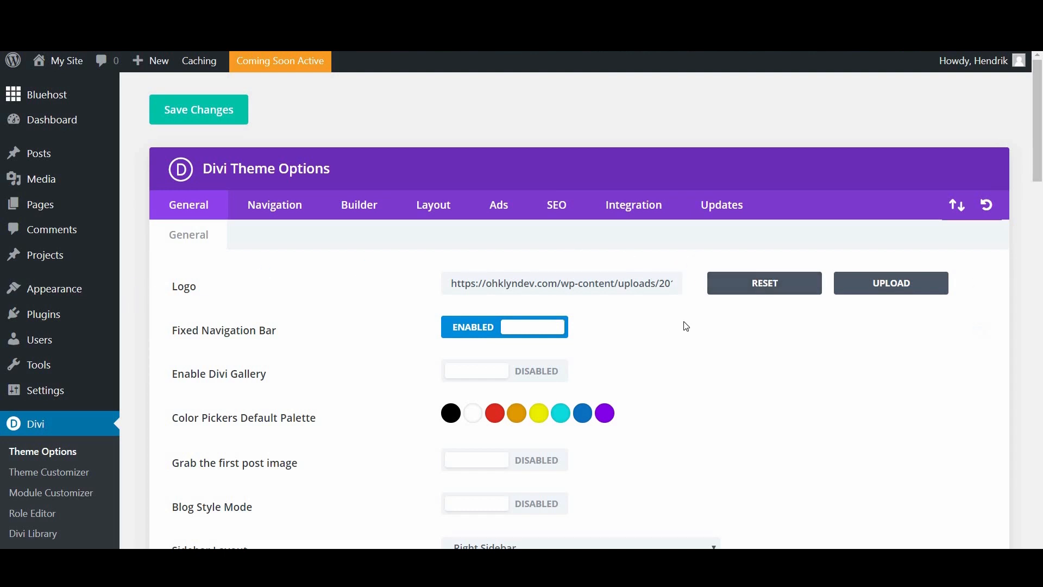
{"action": "scroll", "coordinate": [683, 325], "scroll_direction": "down", "scroll_amount": 3}
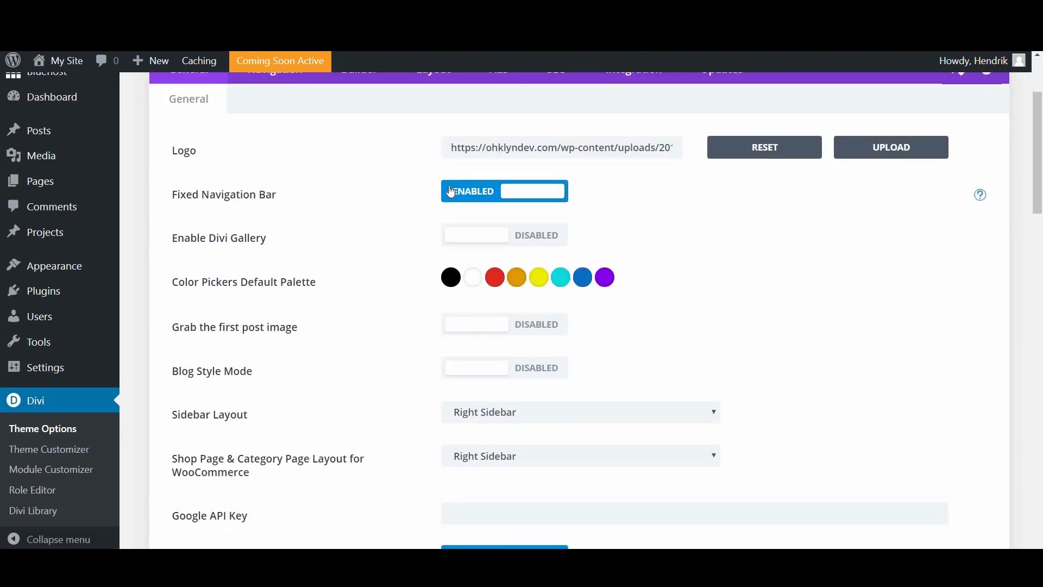
{"action": "left_click", "coordinate": [504, 193]}
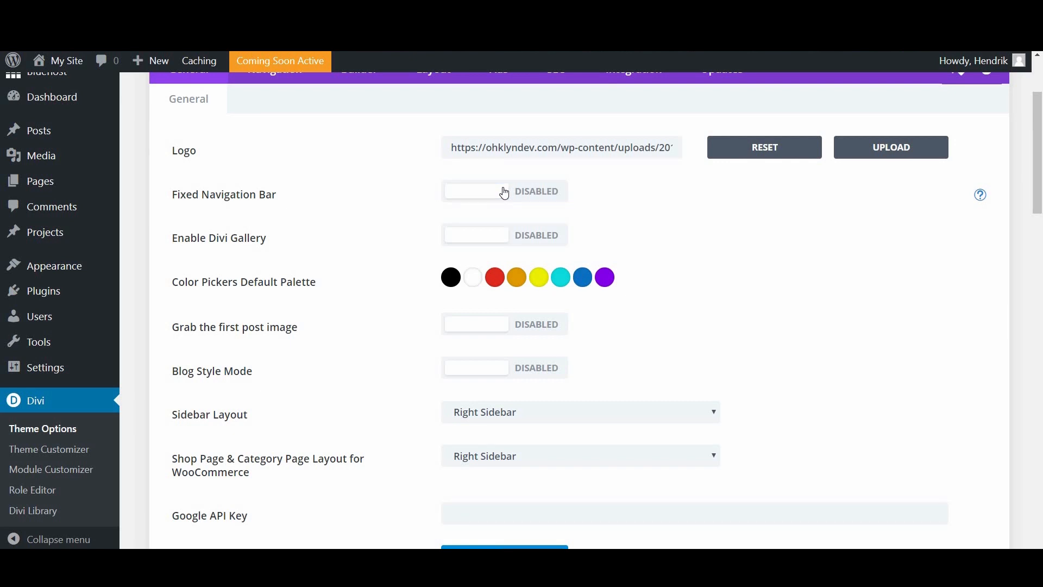
{"action": "left_click", "coordinate": [505, 193]}
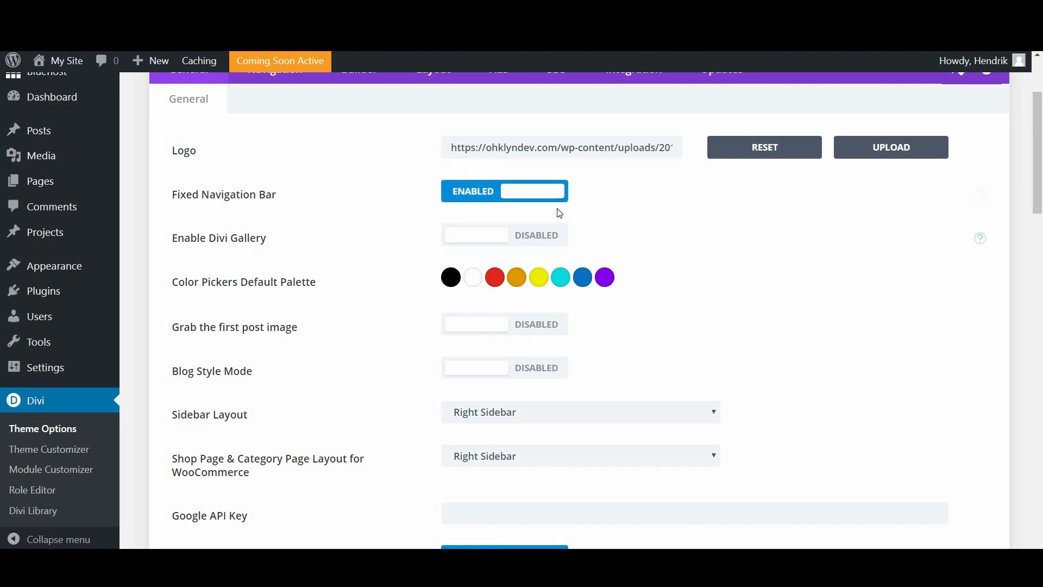
{"action": "scroll", "coordinate": [568, 206], "scroll_direction": "down", "scroll_amount": 1}
{"action": "scroll", "coordinate": [576, 202], "scroll_direction": "down", "scroll_amount": 3}
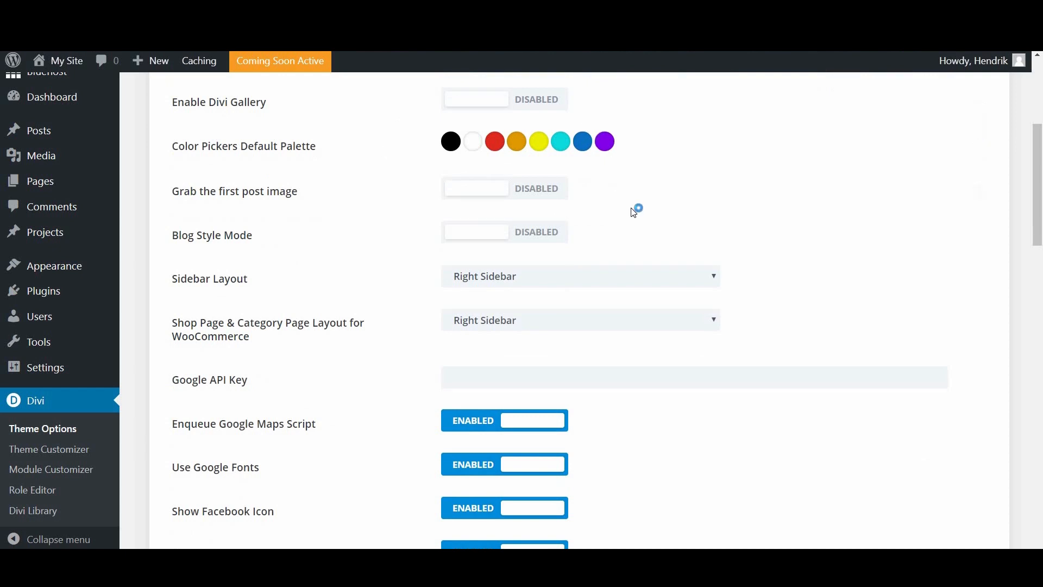
{"action": "scroll", "coordinate": [633, 212], "scroll_direction": "down", "scroll_amount": 2}
{"action": "scroll", "coordinate": [633, 213], "scroll_direction": "down", "scroll_amount": 2}
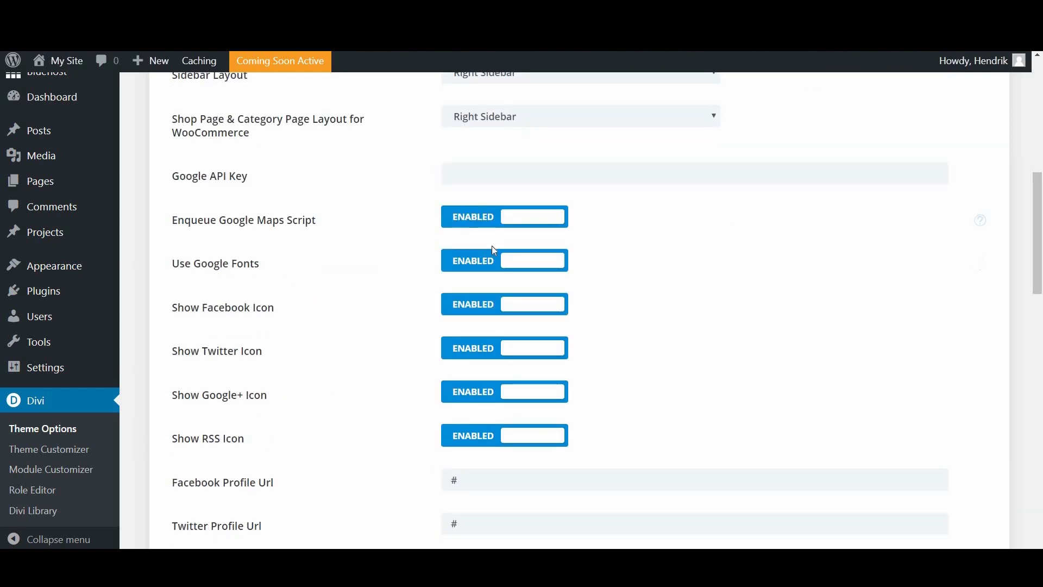
{"action": "scroll", "coordinate": [279, 203], "scroll_direction": "up", "scroll_amount": 2}
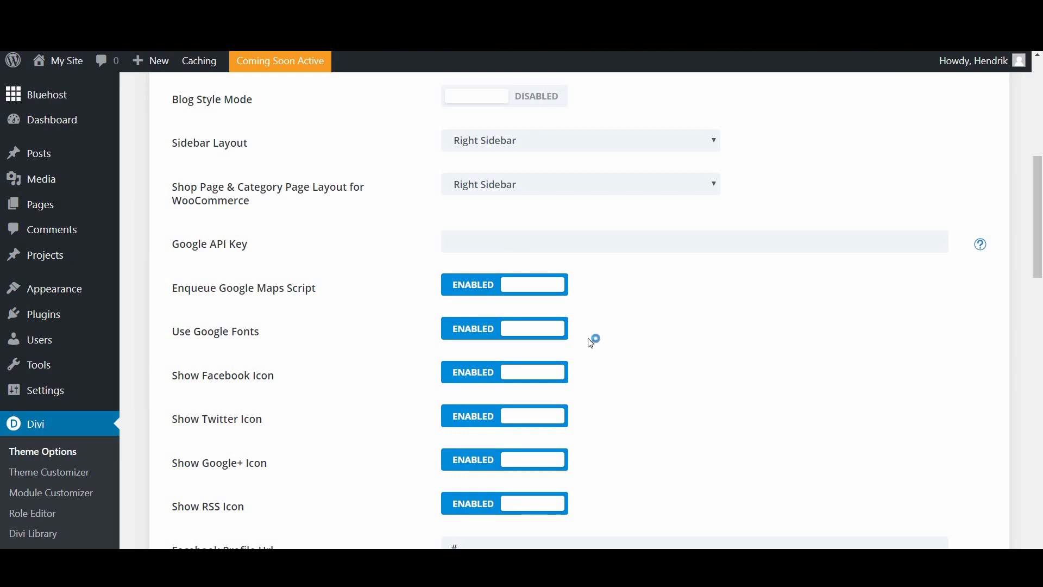
Step: Copy the Maps API key from Sticky Notes into Divi's Google API Key field
{"action": "left_click", "coordinate": [652, 571]}
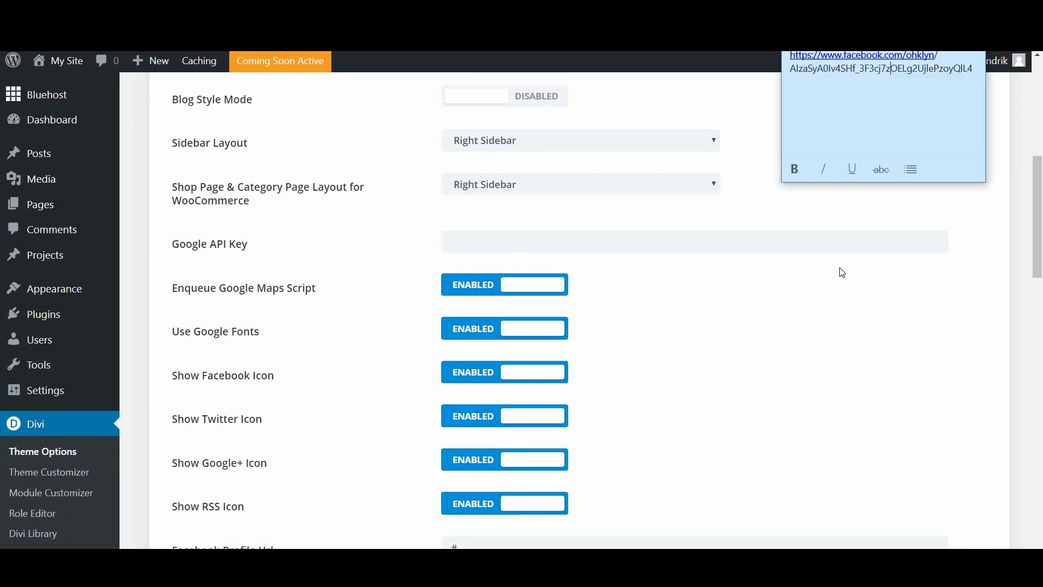
{"action": "left_click_drag", "start_coordinate": [975, 69], "coordinate": [791, 72]}
{"action": "key", "text": "ctrl+c"}
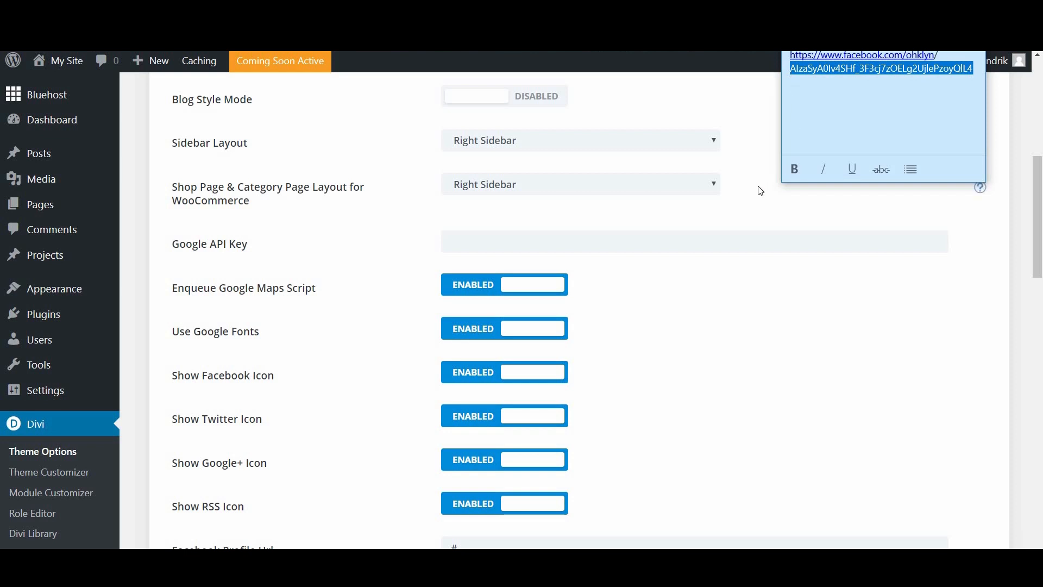
{"action": "left_click", "coordinate": [603, 239]}
{"action": "key", "text": "ctrl+v"}
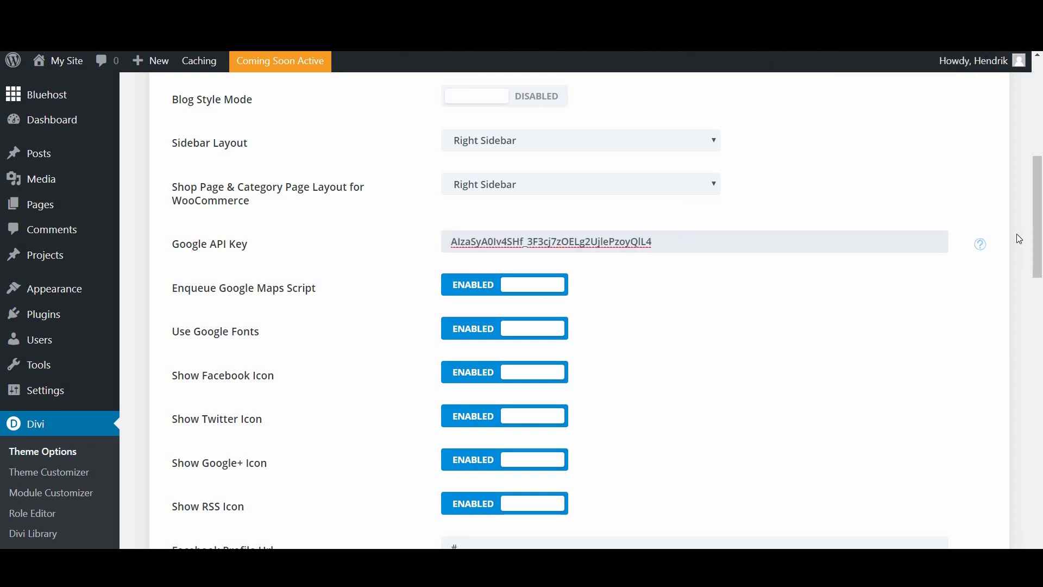
{"action": "left_click_drag", "start_coordinate": [1041, 251], "coordinate": [1041, 152]}
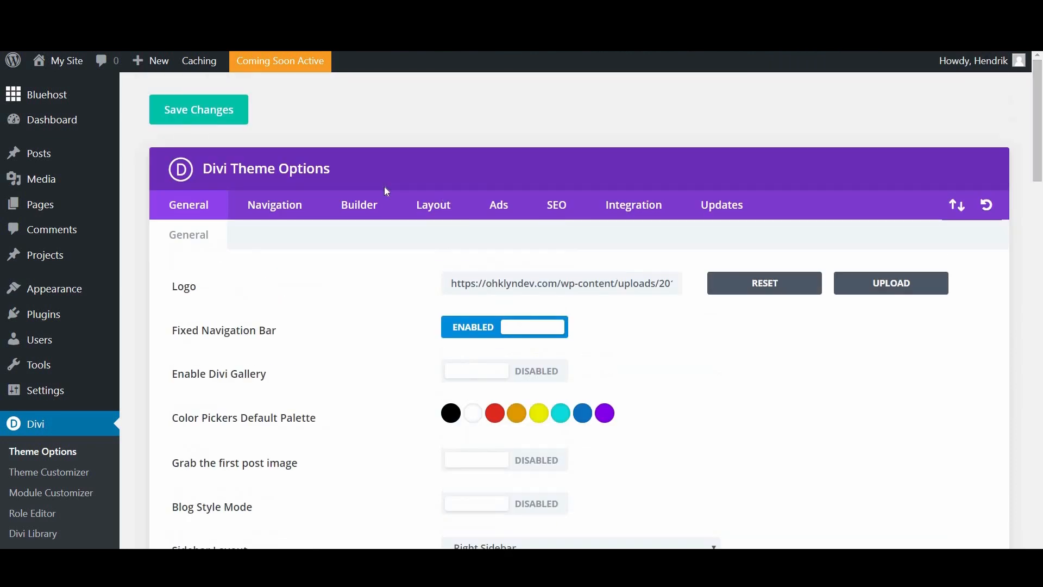
Step: Save the Divi theme options and look over the saved General settings
{"action": "left_click", "coordinate": [190, 113]}
{"action": "scroll", "coordinate": [674, 288], "scroll_direction": "down", "scroll_amount": 5}
{"action": "scroll", "coordinate": [674, 287], "scroll_direction": "down", "scroll_amount": 4}
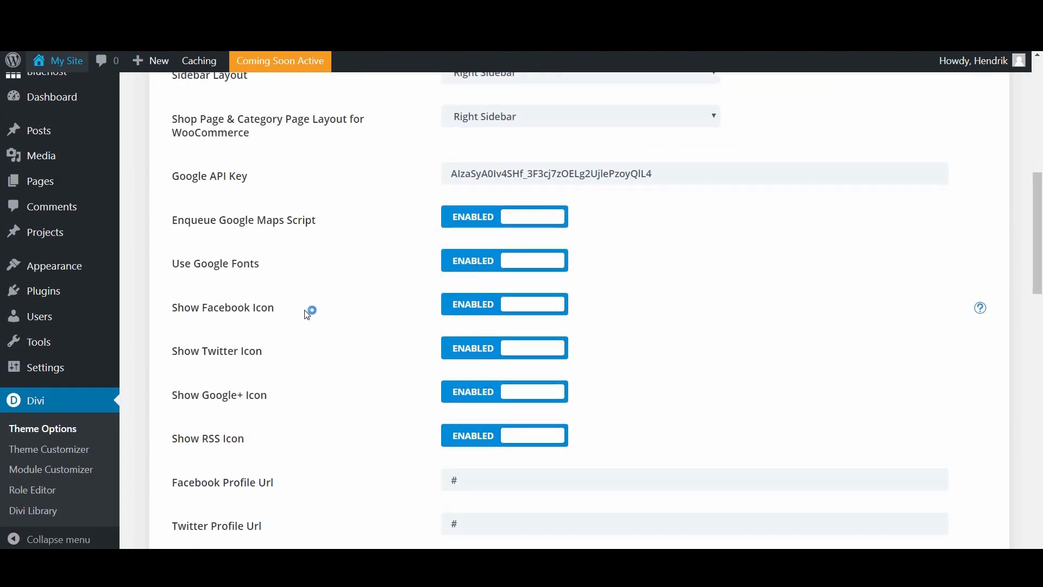
{"action": "scroll", "coordinate": [442, 256], "scroll_direction": "down", "scroll_amount": 1}
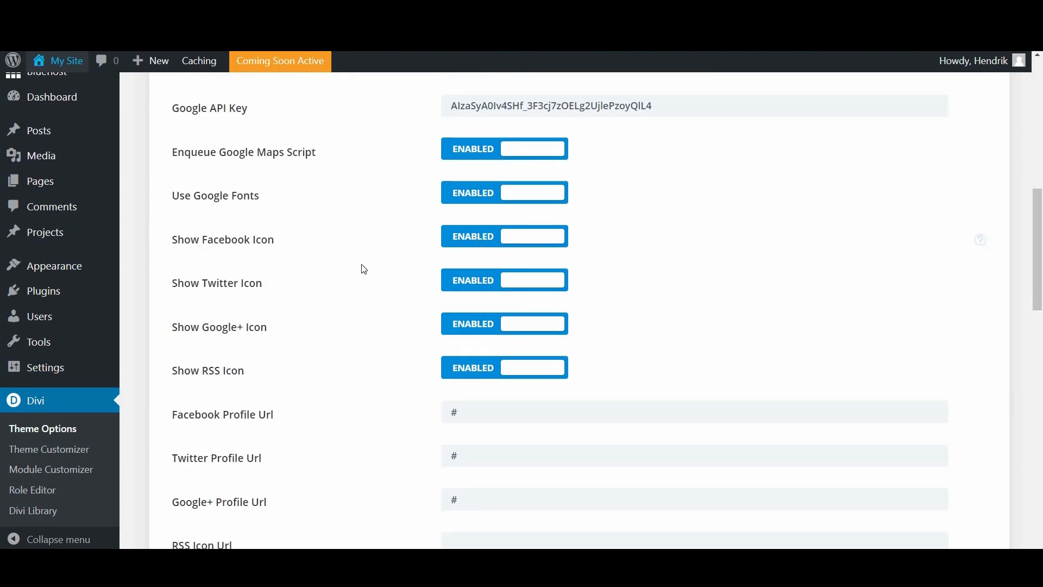
{"action": "scroll", "coordinate": [363, 269], "scroll_direction": "down", "scroll_amount": 1}
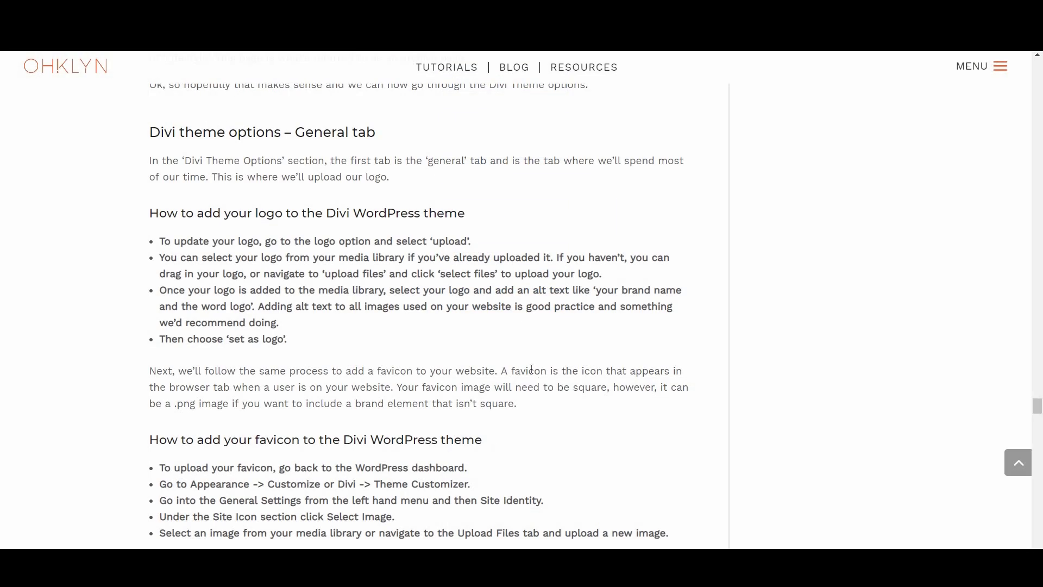
Step: Follow the DIVI + FONT AWESOME link to the Elegant Themes Font Awesome tutorial
{"action": "scroll", "coordinate": [531, 369], "scroll_direction": "down", "scroll_amount": 10}
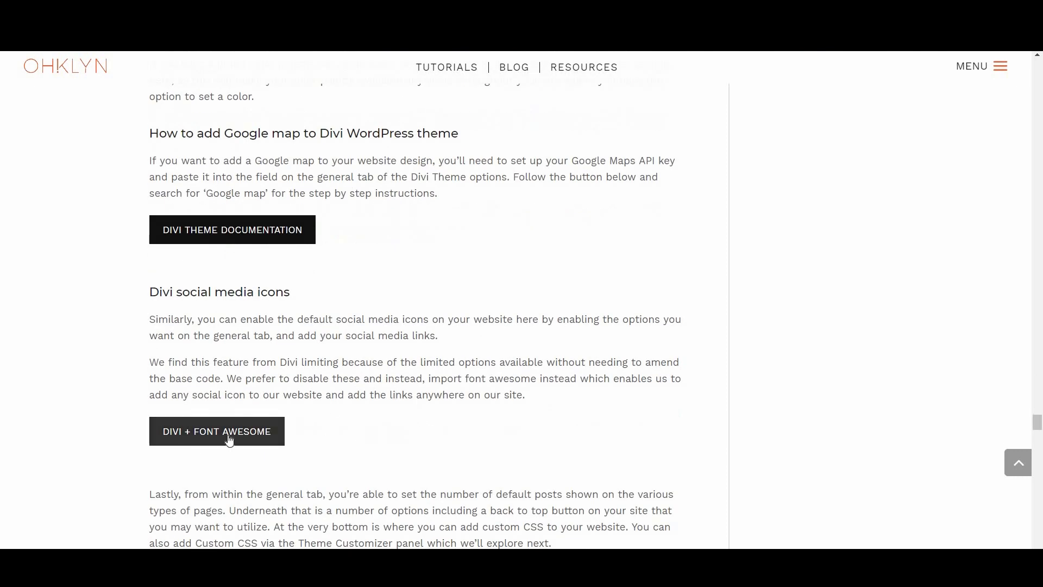
{"action": "left_click", "coordinate": [203, 434]}
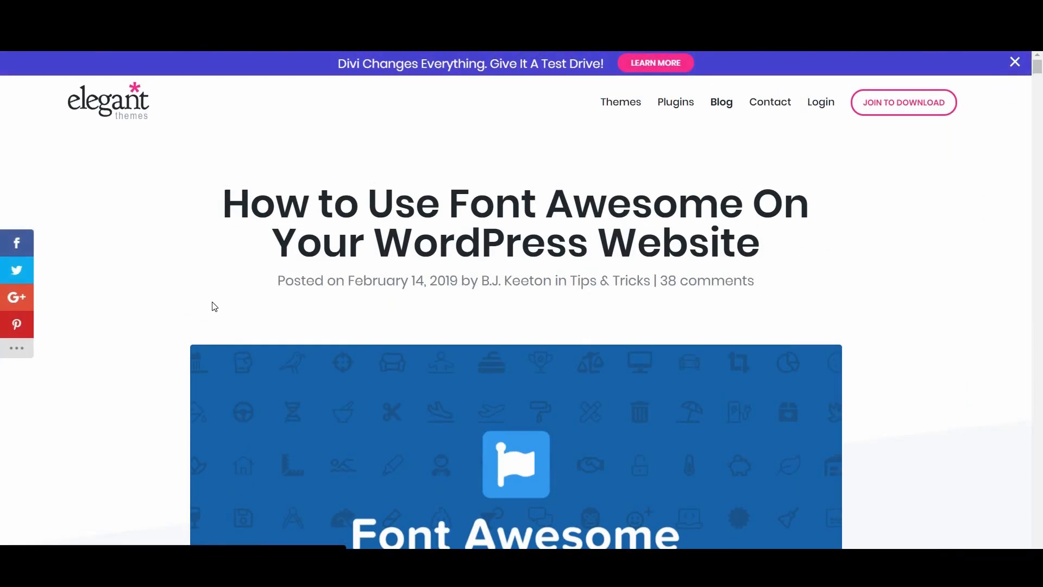
{"action": "scroll", "coordinate": [687, 368], "scroll_direction": "down", "scroll_amount": 4}
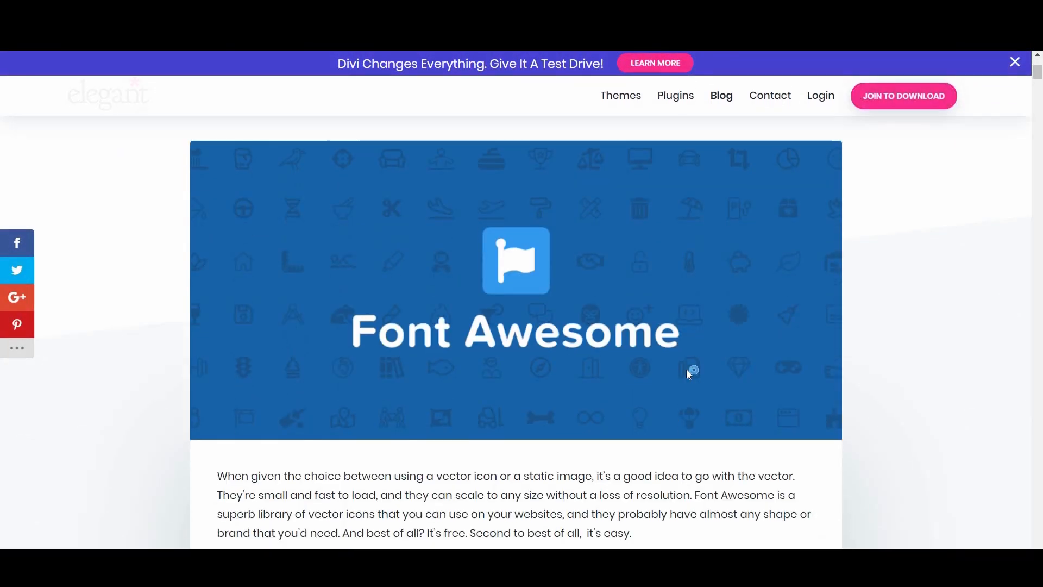
{"action": "scroll", "coordinate": [687, 369], "scroll_direction": "down", "scroll_amount": 5}
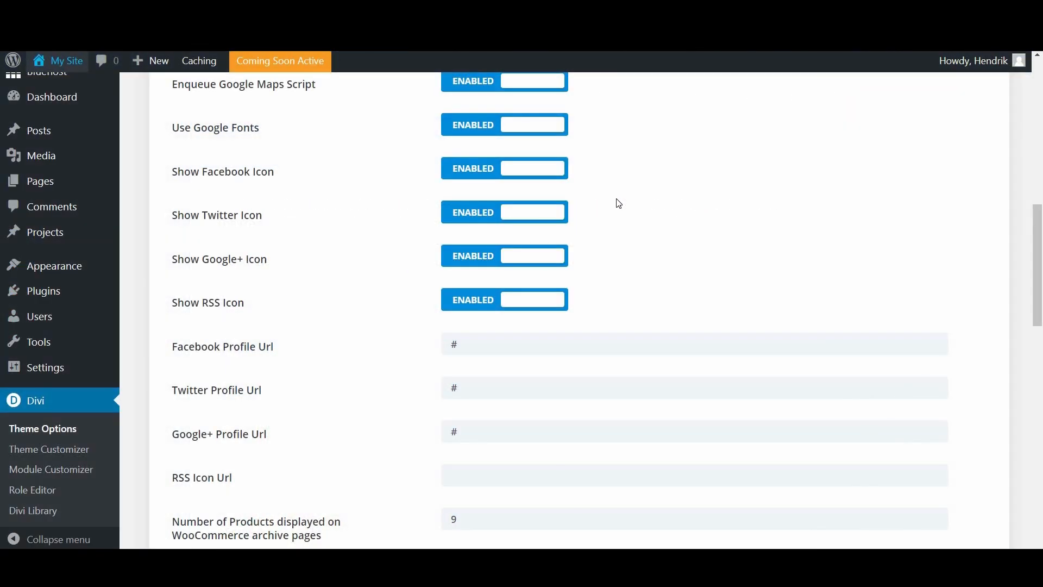
{"action": "scroll", "coordinate": [621, 206], "scroll_direction": "down", "scroll_amount": 1}
{"action": "scroll", "coordinate": [293, 177], "scroll_direction": "up", "scroll_amount": 1}
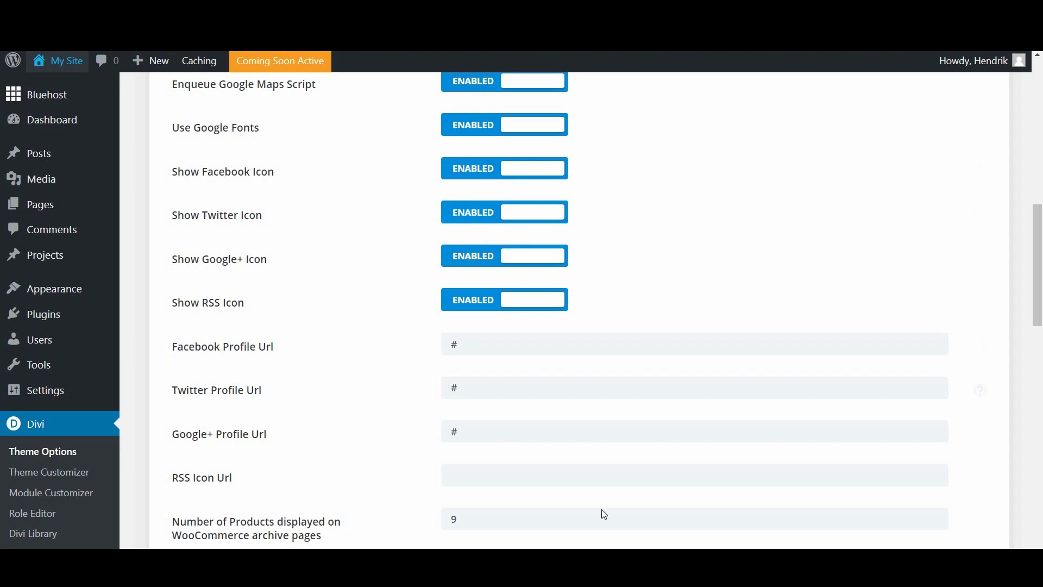
Step: Replace the # in Facebook Profile Url with the OHKLYN Facebook page URL from Sticky Notes
{"action": "left_click", "coordinate": [625, 562]}
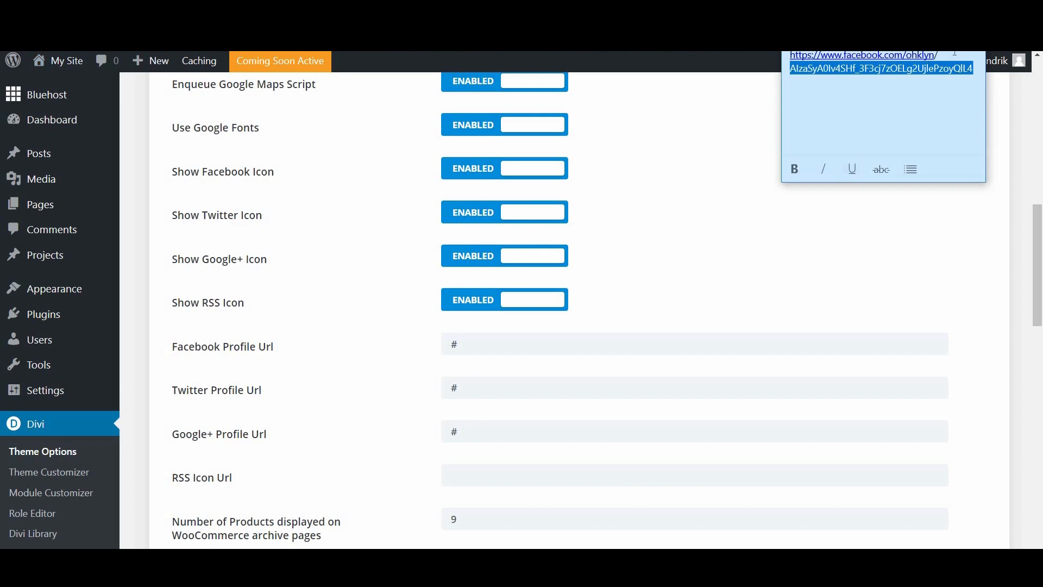
{"action": "left_click_drag", "start_coordinate": [954, 53], "coordinate": [788, 55]}
{"action": "key", "text": "ctrl+c"}
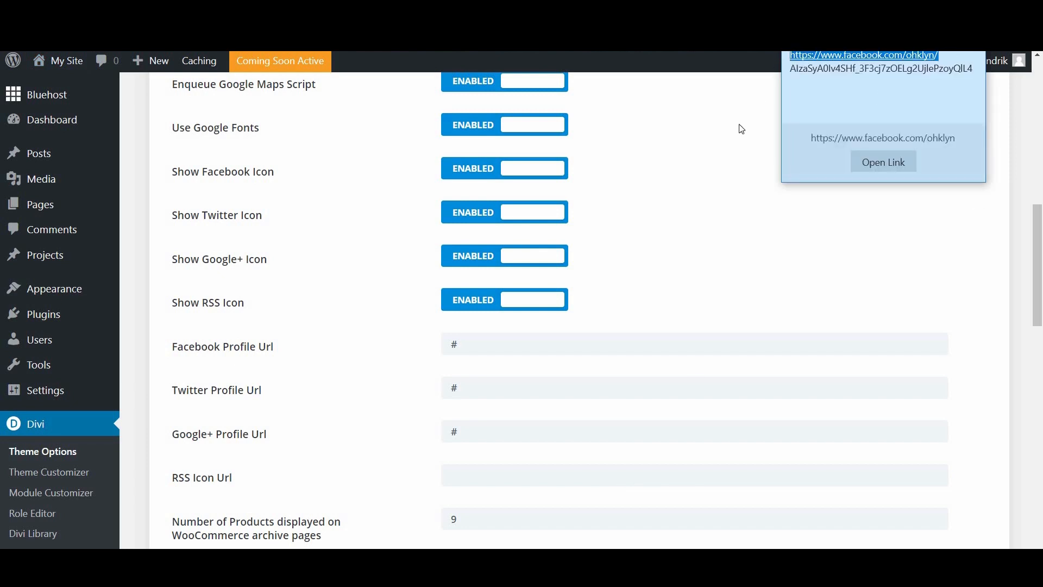
{"action": "left_click", "coordinate": [661, 166]}
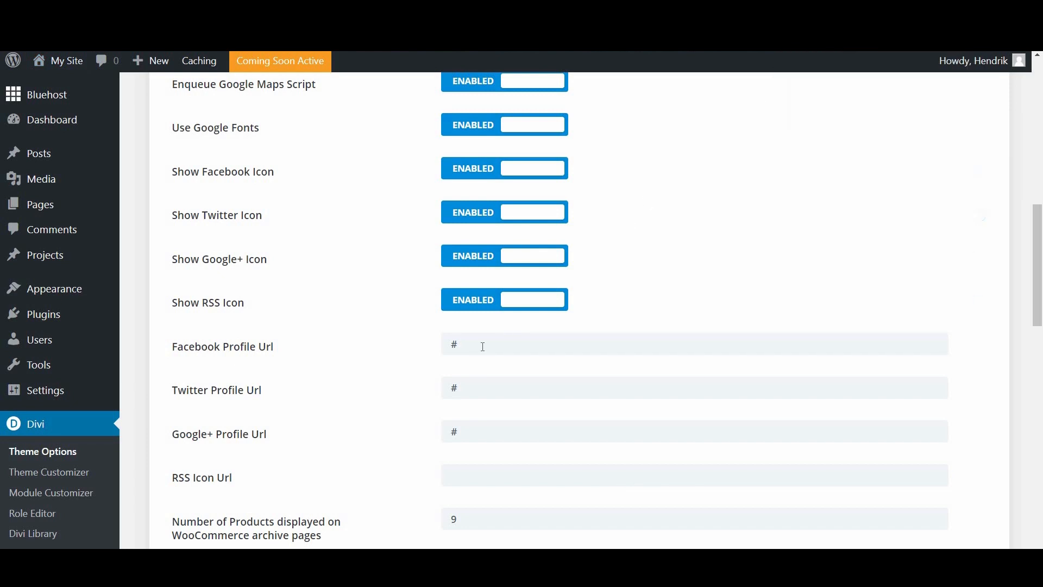
{"action": "left_click_drag", "start_coordinate": [482, 344], "coordinate": [400, 356]}
{"action": "key", "text": "ctrl+v"}
{"action": "left_click", "coordinate": [706, 253]}
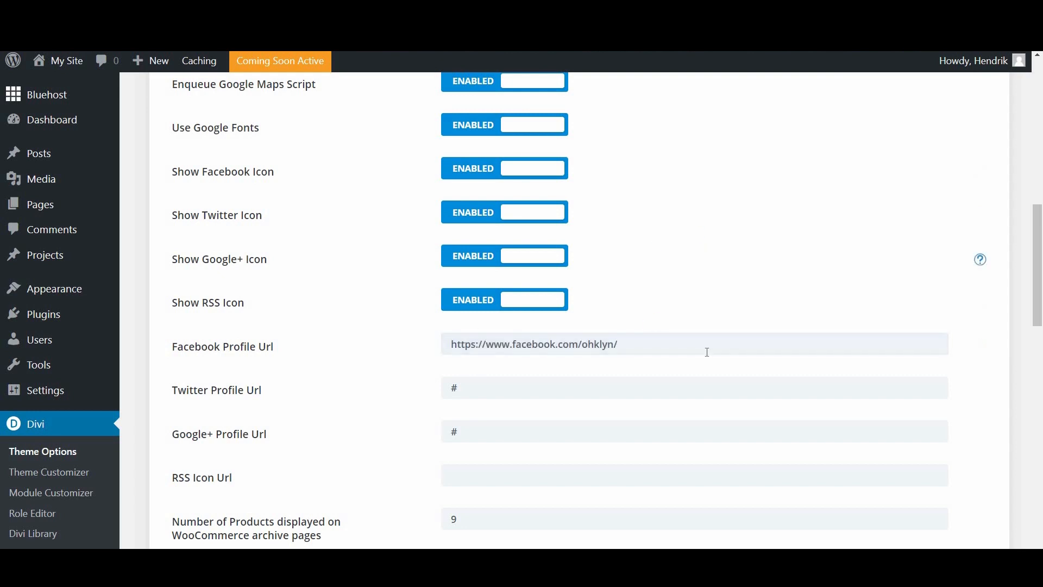
Step: Save the theme options and check that the footer Facebook icon opens that page
{"action": "scroll", "coordinate": [978, 258], "scroll_direction": "up", "scroll_amount": 10}
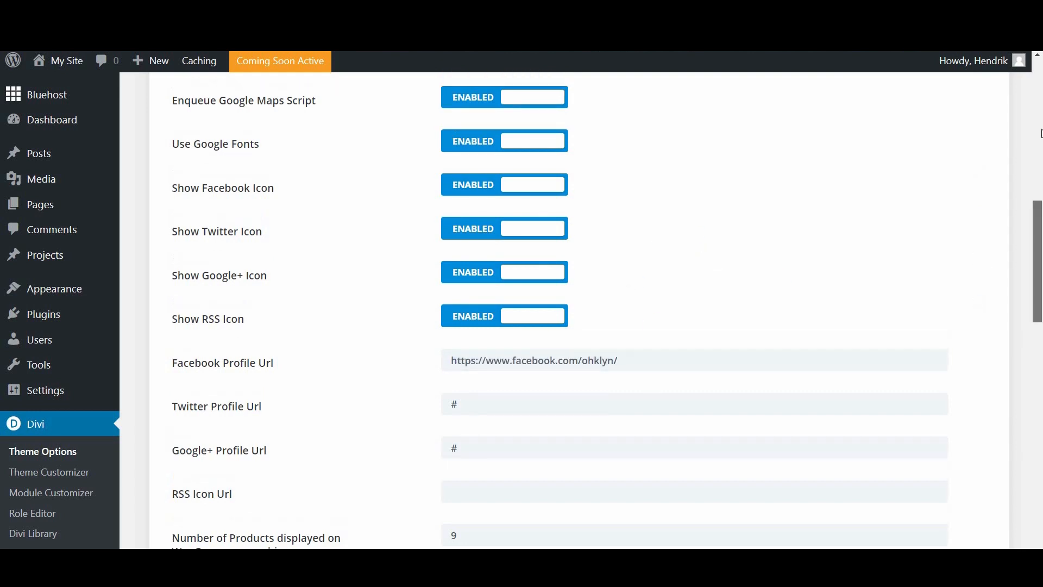
{"action": "left_click", "coordinate": [215, 122]}
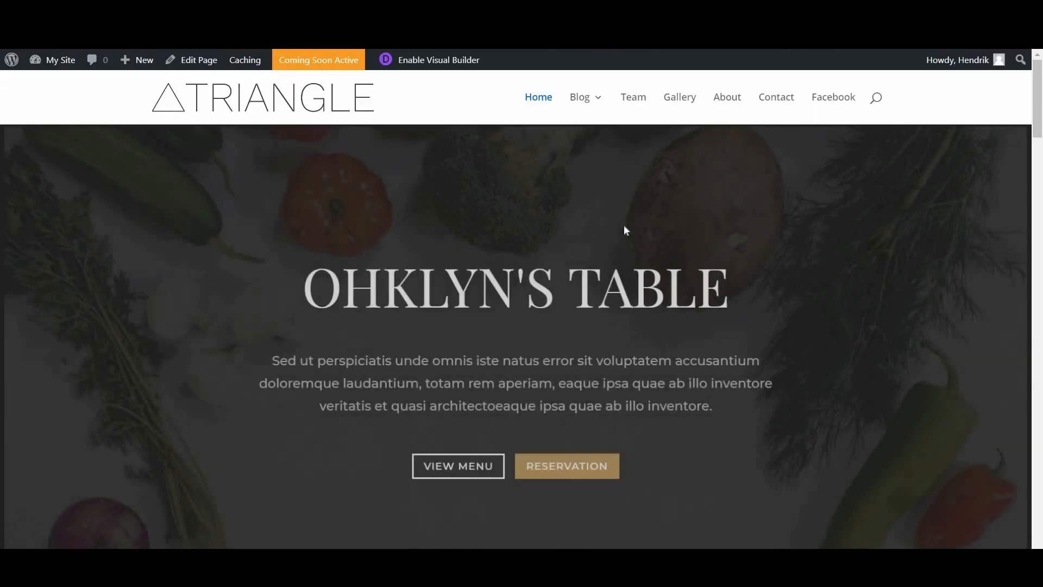
{"action": "scroll", "coordinate": [1038, 341], "scroll_direction": "down", "scroll_amount": 9}
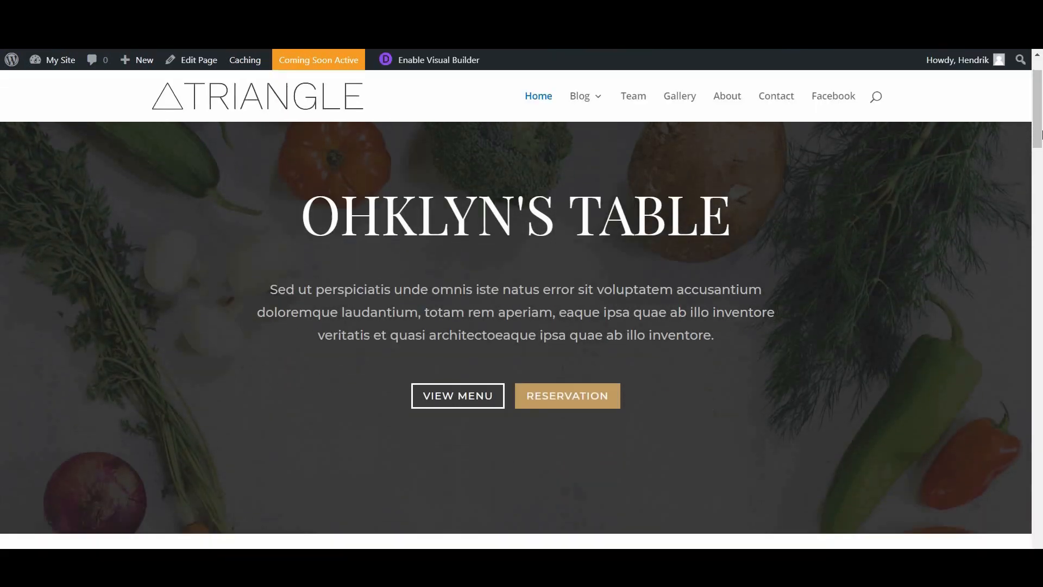
{"action": "scroll", "coordinate": [1038, 341], "scroll_direction": "down", "scroll_amount": 15}
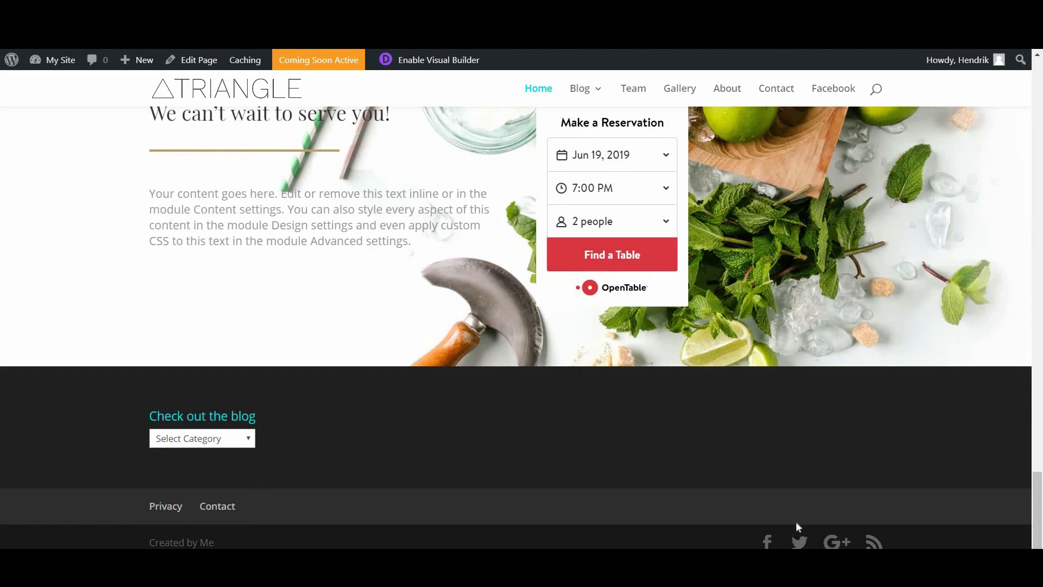
{"action": "left_click", "coordinate": [768, 542]}
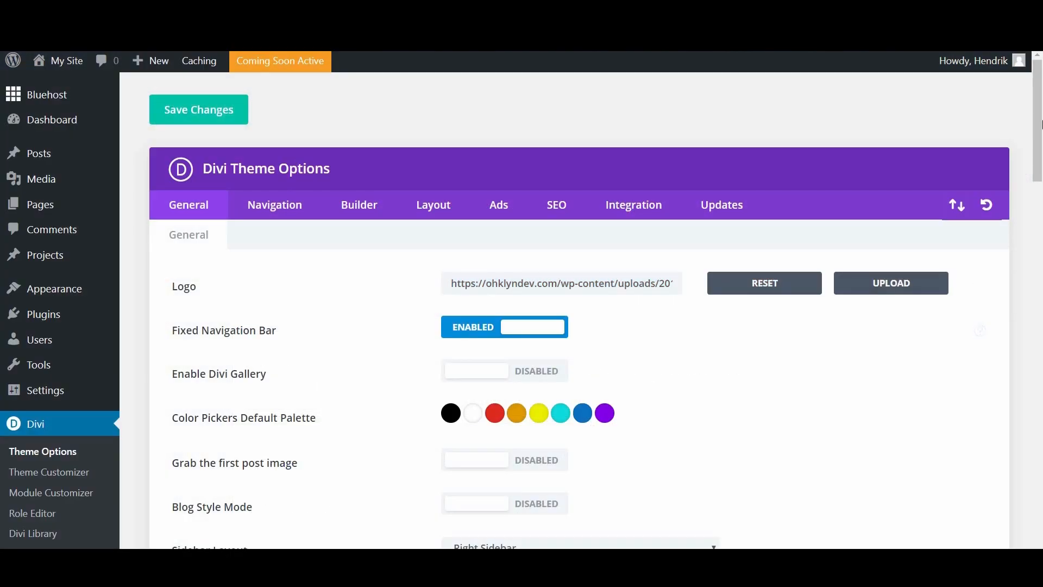
{"action": "left_click_drag", "start_coordinate": [1039, 124], "coordinate": [1039, 451]}
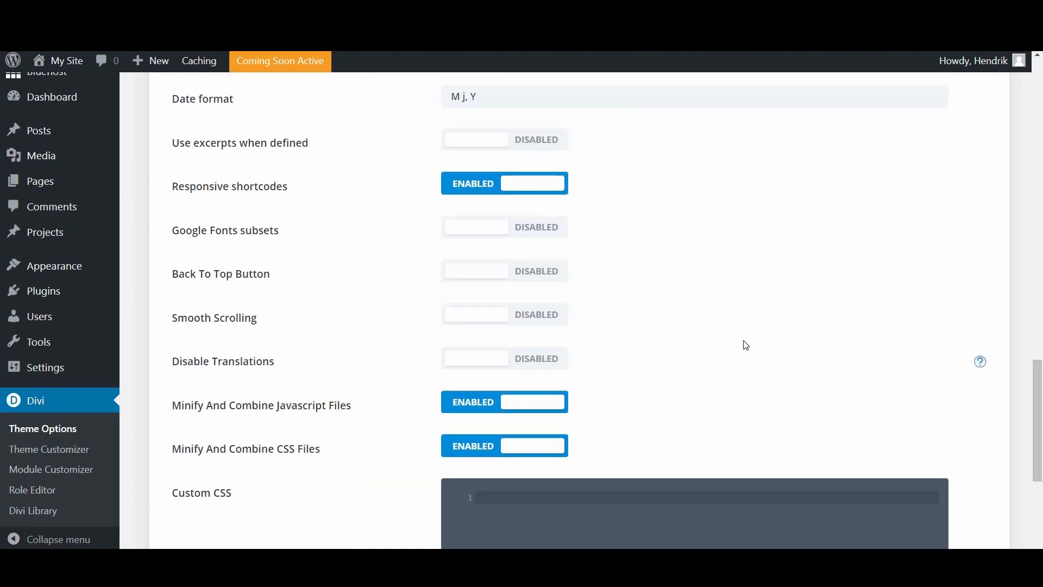
{"action": "scroll", "coordinate": [717, 302], "scroll_direction": "down", "scroll_amount": 2}
{"action": "scroll", "coordinate": [717, 300], "scroll_direction": "down", "scroll_amount": 1}
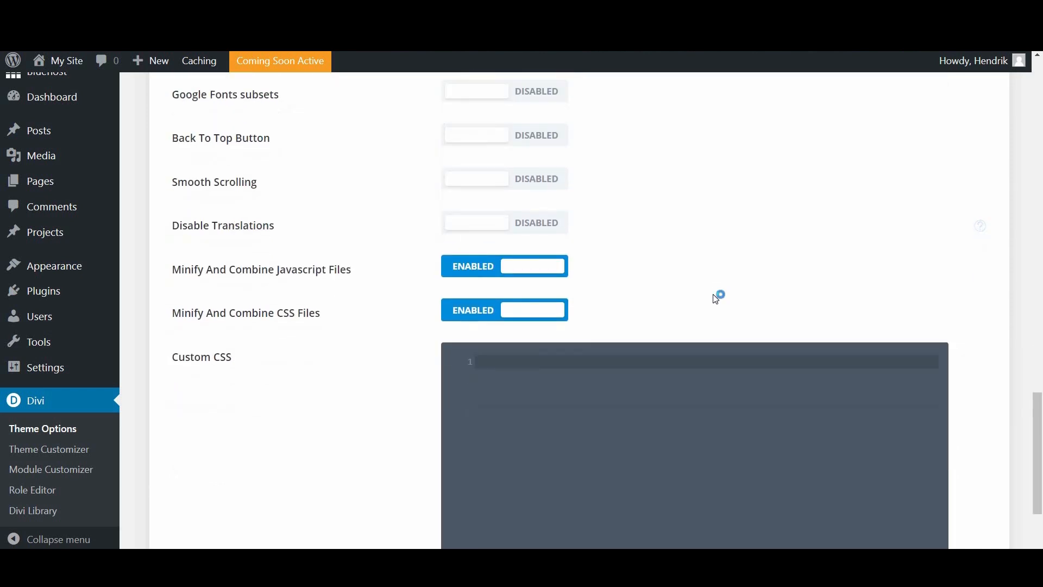
{"action": "scroll", "coordinate": [719, 295], "scroll_direction": "up", "scroll_amount": 2}
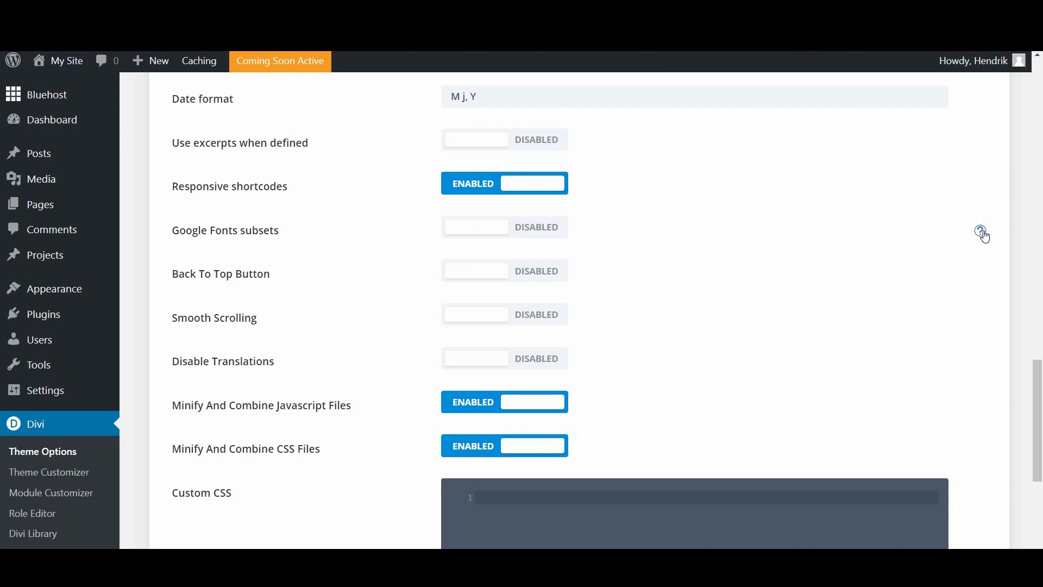
{"action": "left_click", "coordinate": [982, 232]}
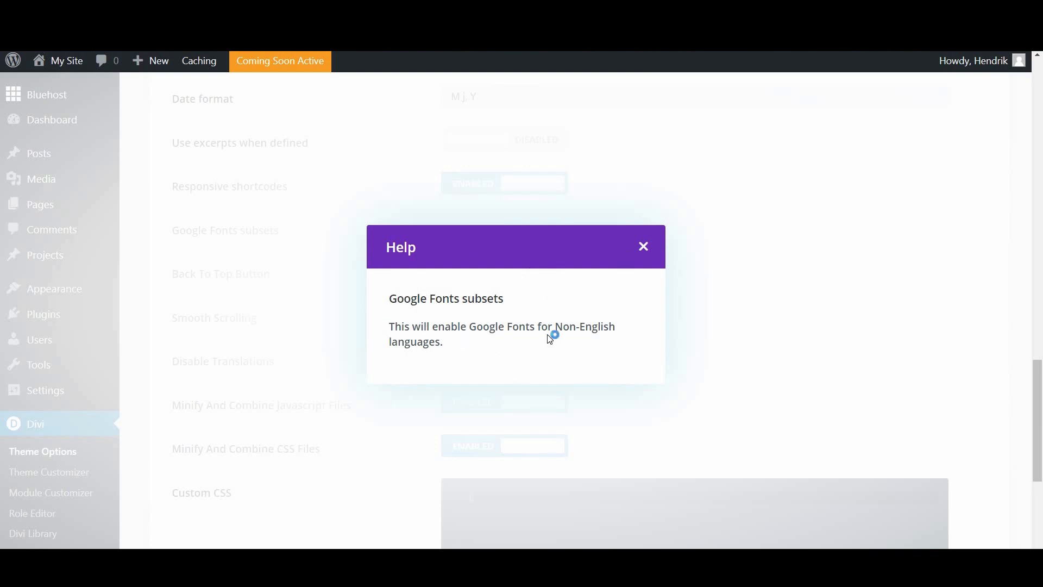
{"action": "left_click", "coordinate": [645, 247]}
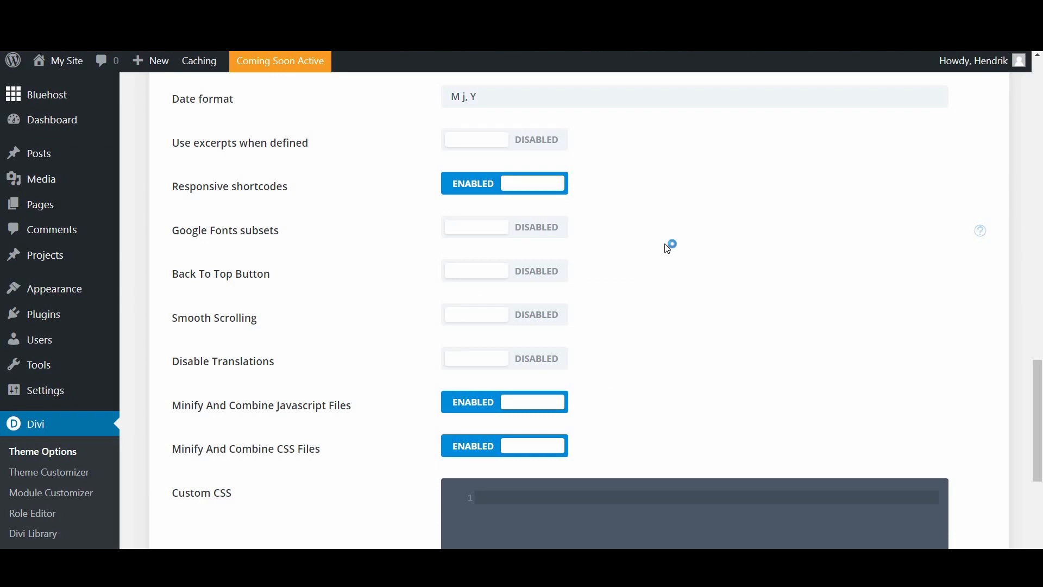
{"action": "scroll", "coordinate": [661, 302], "scroll_direction": "down", "scroll_amount": 2}
{"action": "scroll", "coordinate": [661, 303], "scroll_direction": "down", "scroll_amount": 3}
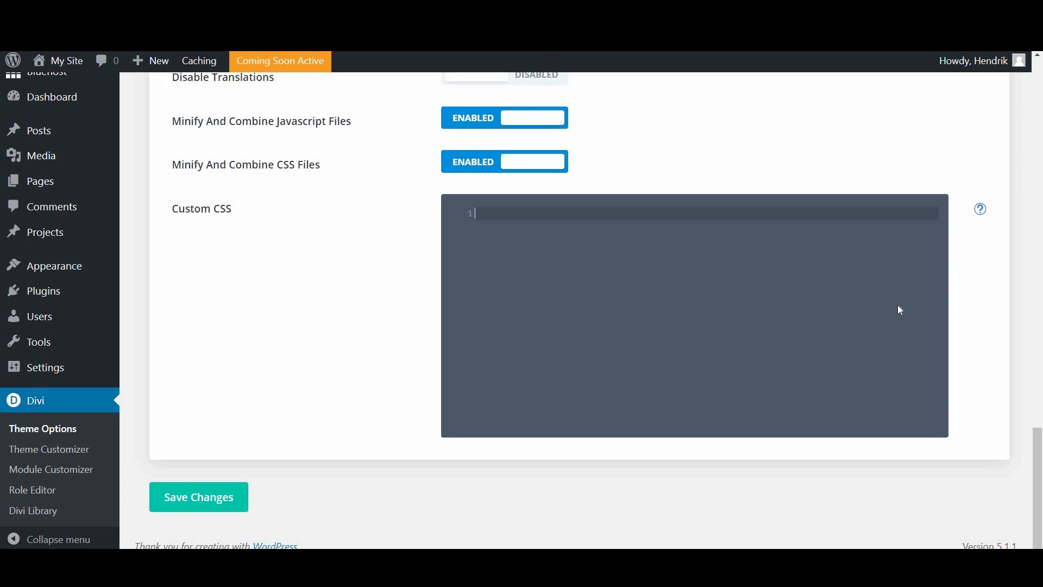
{"action": "left_click_drag", "start_coordinate": [1041, 448], "coordinate": [1041, 107]}
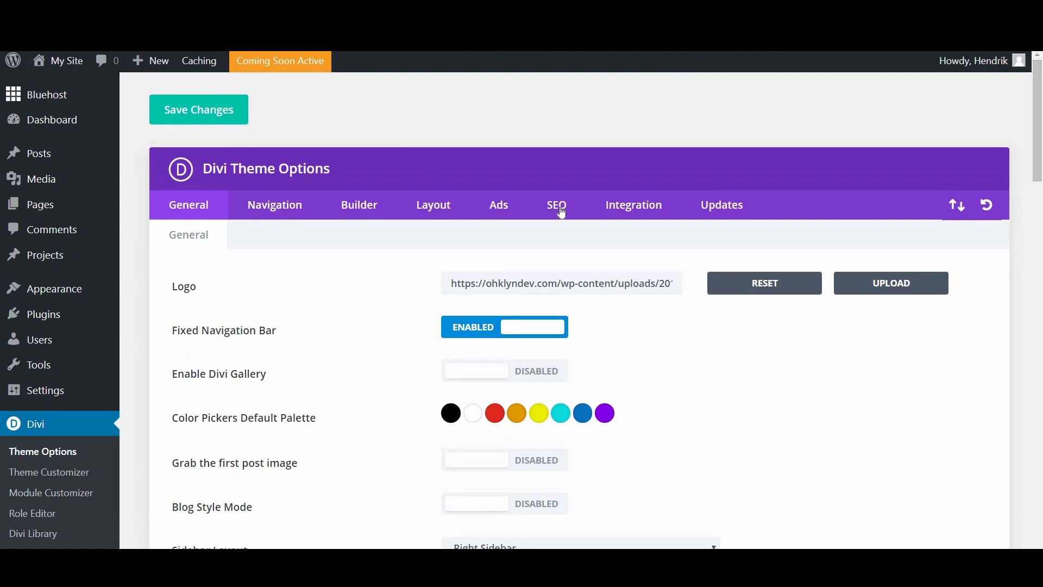
Step: Review Divi's Navigation Pages, Categories and General Settings, then show the Builder options
{"action": "left_click", "coordinate": [274, 213]}
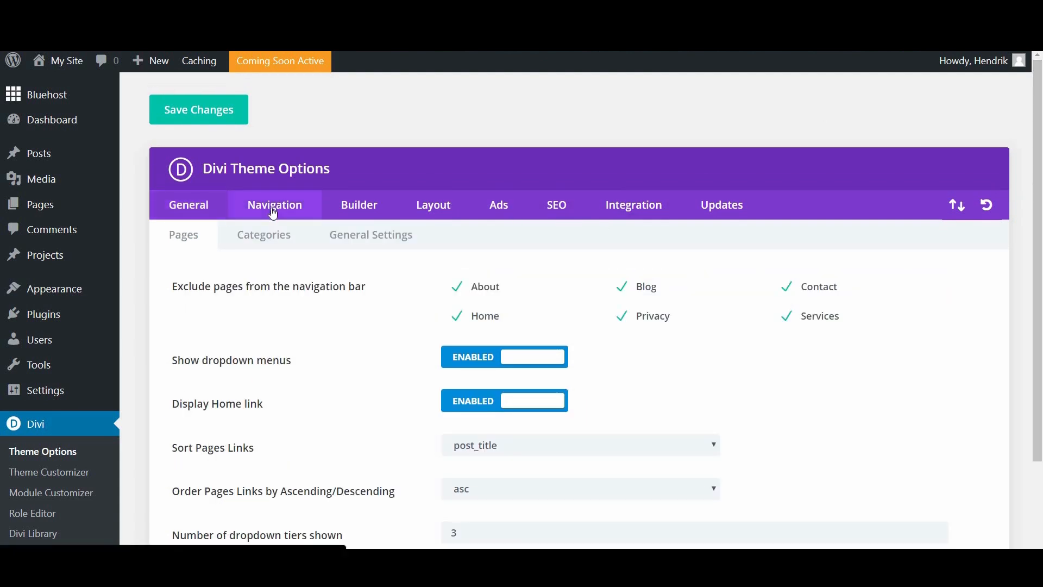
{"action": "scroll", "coordinate": [362, 320], "scroll_direction": "down", "scroll_amount": 2}
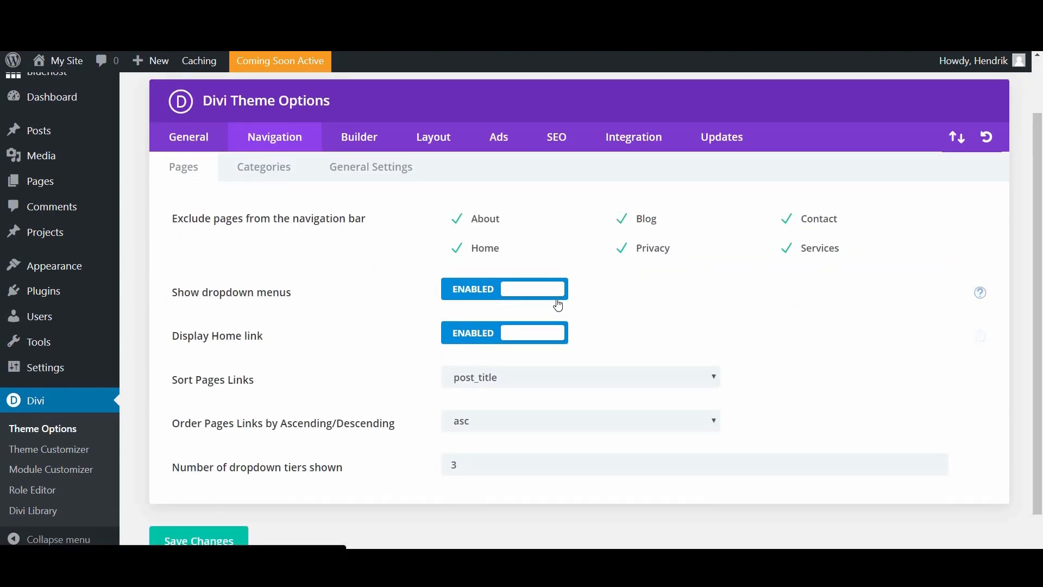
{"action": "left_click", "coordinate": [786, 222]}
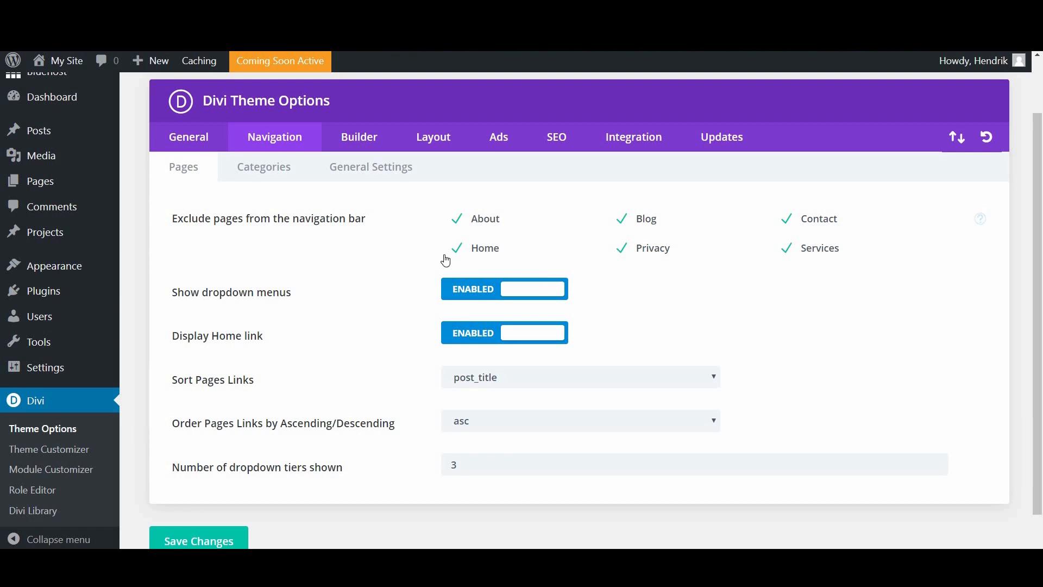
{"action": "scroll", "coordinate": [356, 288], "scroll_direction": "down", "scroll_amount": 1}
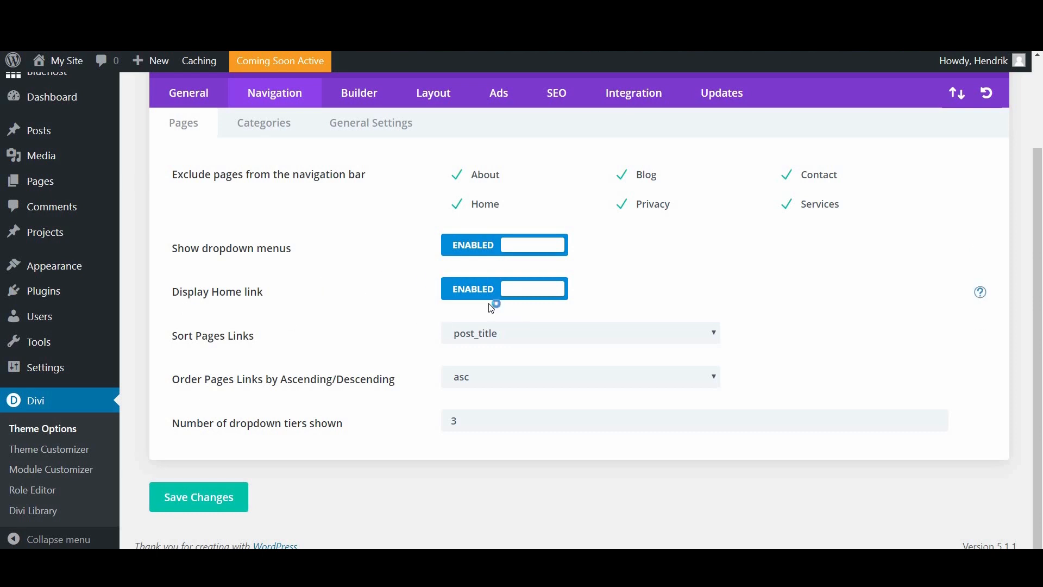
{"action": "left_click", "coordinate": [259, 120]}
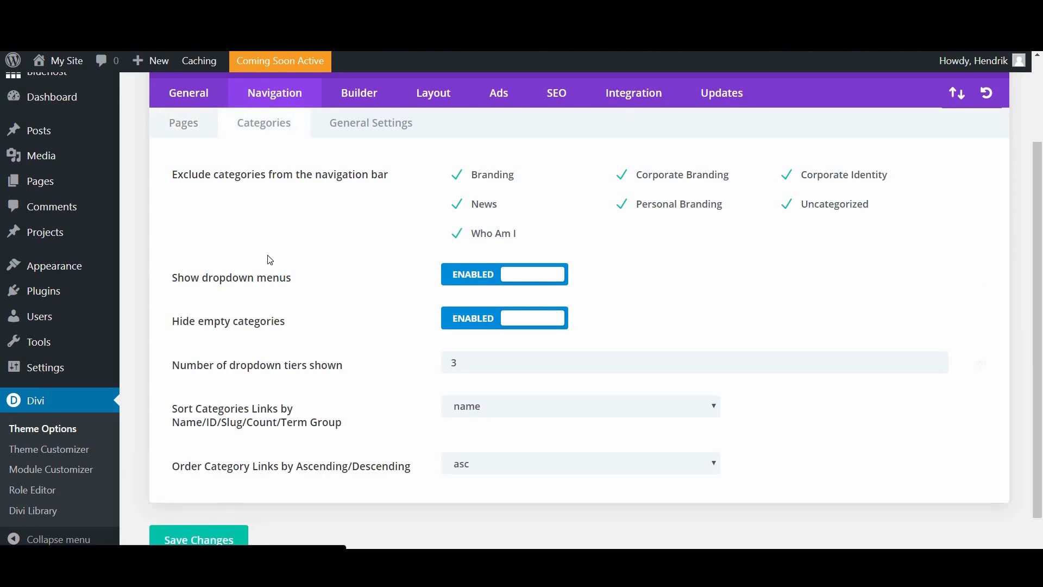
{"action": "left_click", "coordinate": [384, 128]}
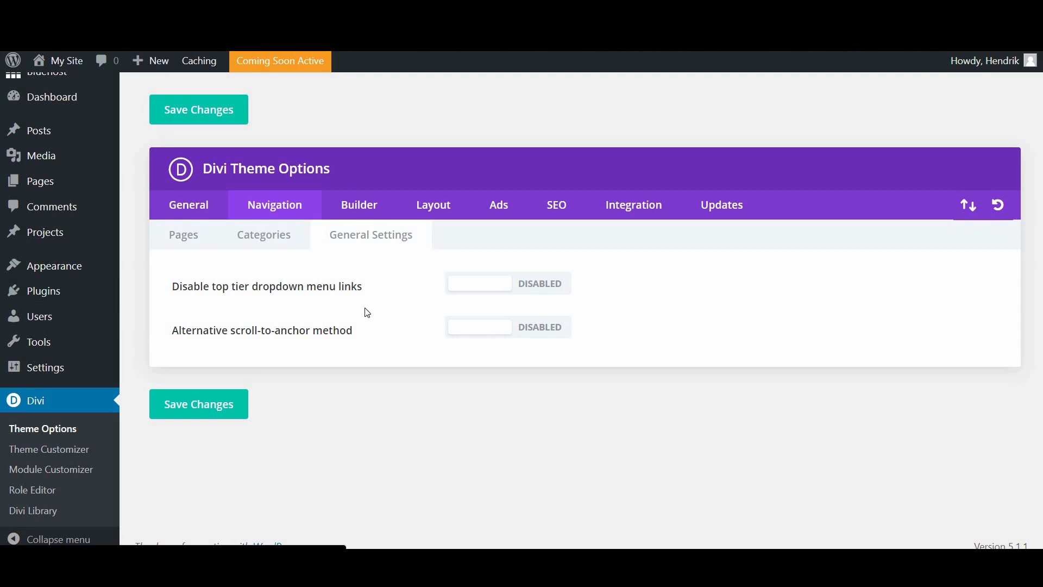
{"action": "left_click", "coordinate": [365, 212]}
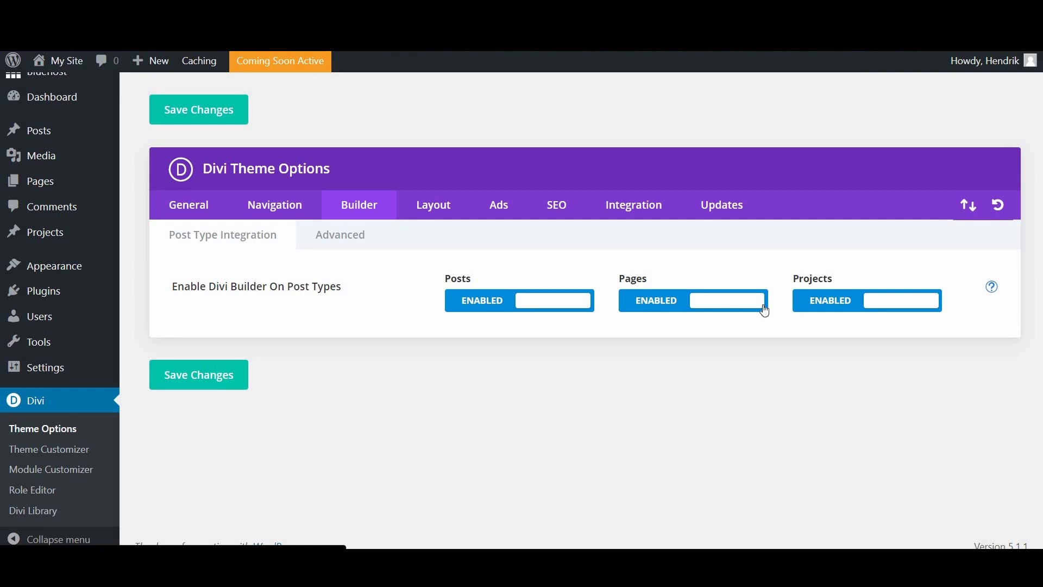
Step: Check the Builder's Advanced options, then show the Layout tab's Single Post Layout settings
{"action": "left_click", "coordinate": [348, 247]}
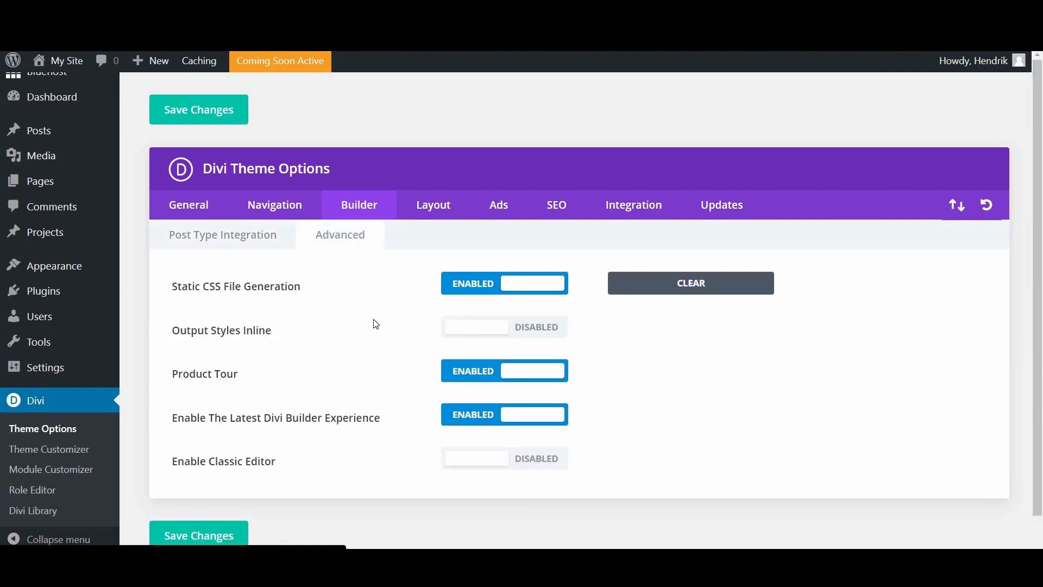
{"action": "left_click", "coordinate": [434, 205]}
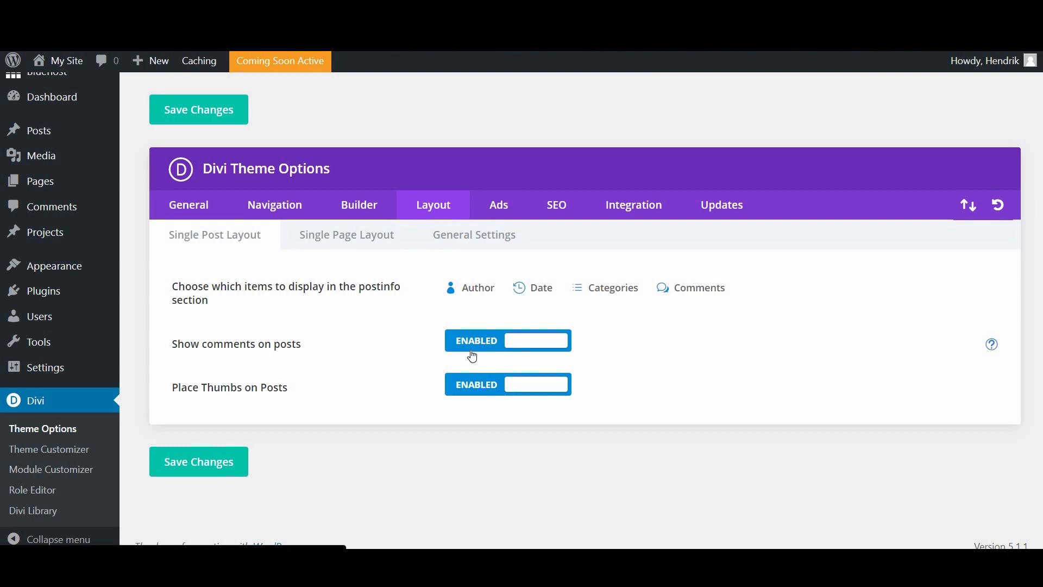
Step: Check Single Page Layout and General layout settings, then show the Ads banner options
{"action": "left_click", "coordinate": [345, 240]}
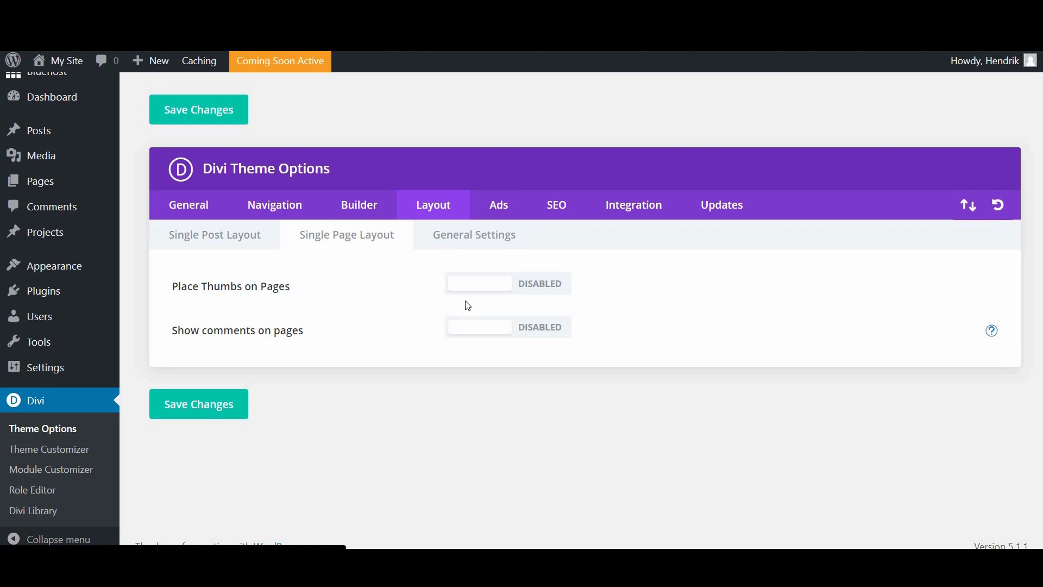
{"action": "left_click", "coordinate": [466, 246]}
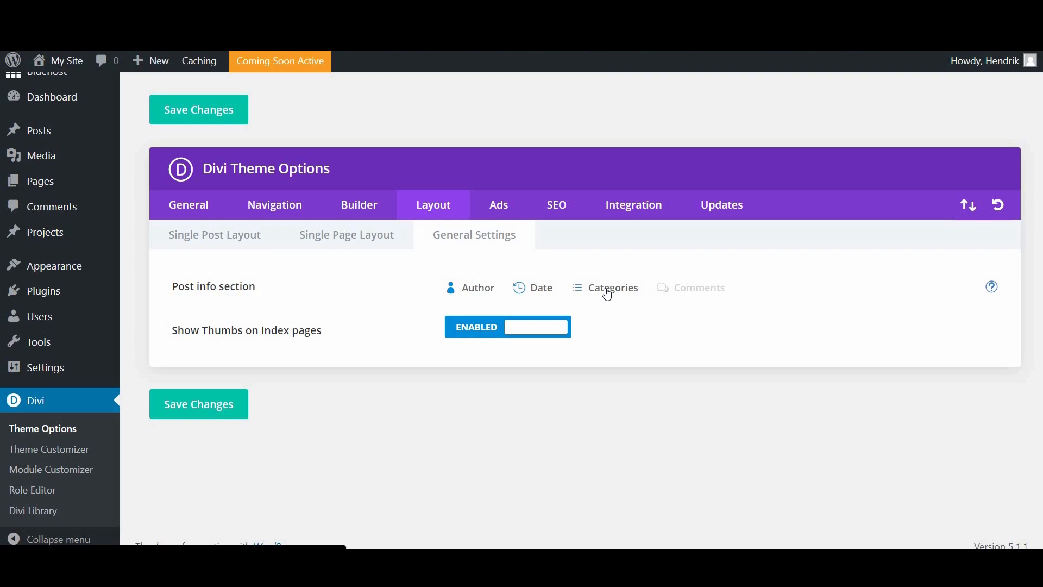
{"action": "left_click", "coordinate": [504, 214]}
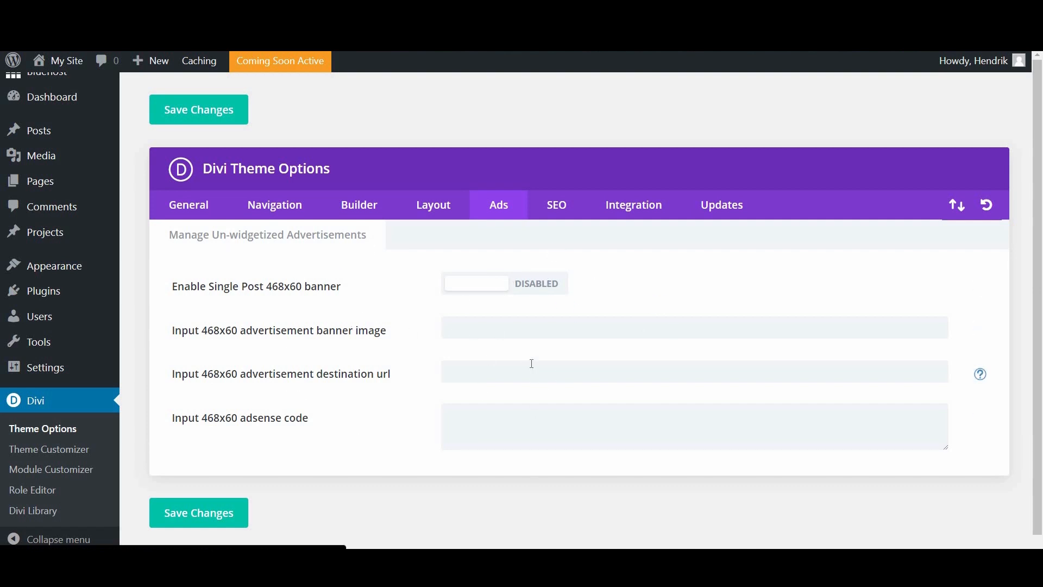
Step: Look over Divi's homepage SEO options
{"action": "left_click", "coordinate": [565, 219]}
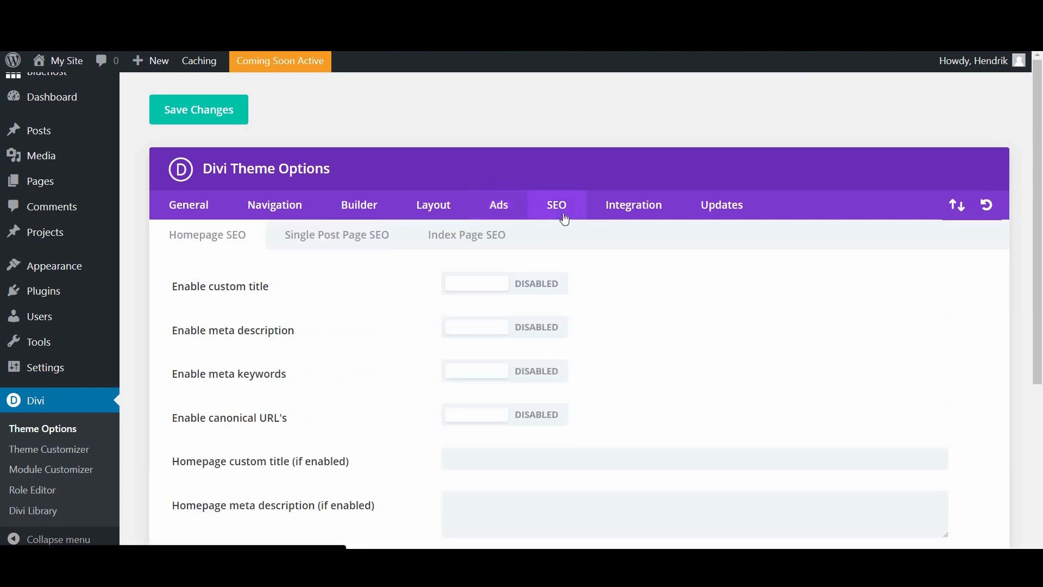
{"action": "scroll", "coordinate": [690, 347], "scroll_direction": "down", "scroll_amount": 2}
{"action": "scroll", "coordinate": [576, 207], "scroll_direction": "down", "scroll_amount": 2}
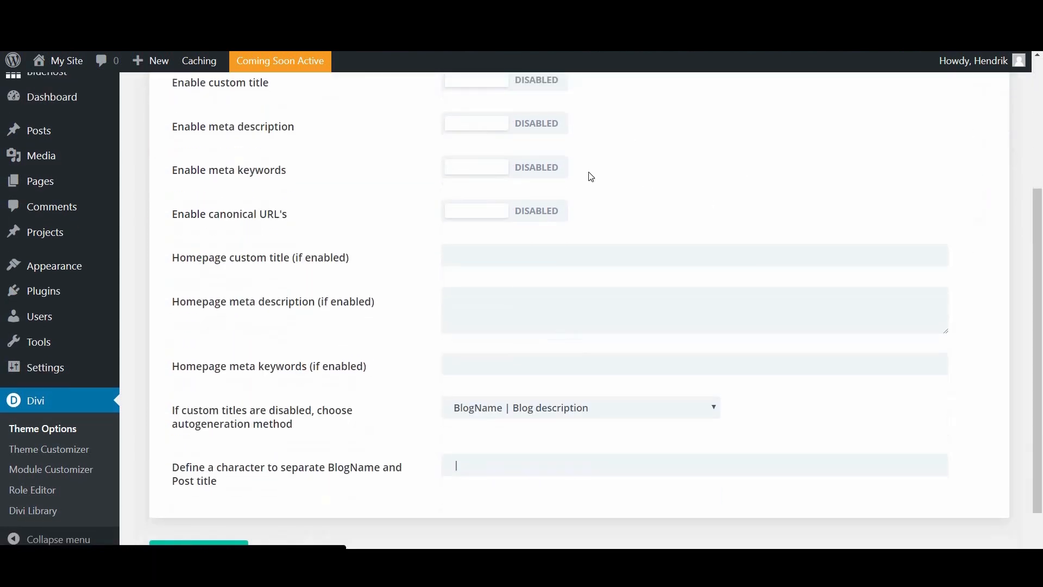
{"action": "scroll", "coordinate": [706, 255], "scroll_direction": "up", "scroll_amount": 3}
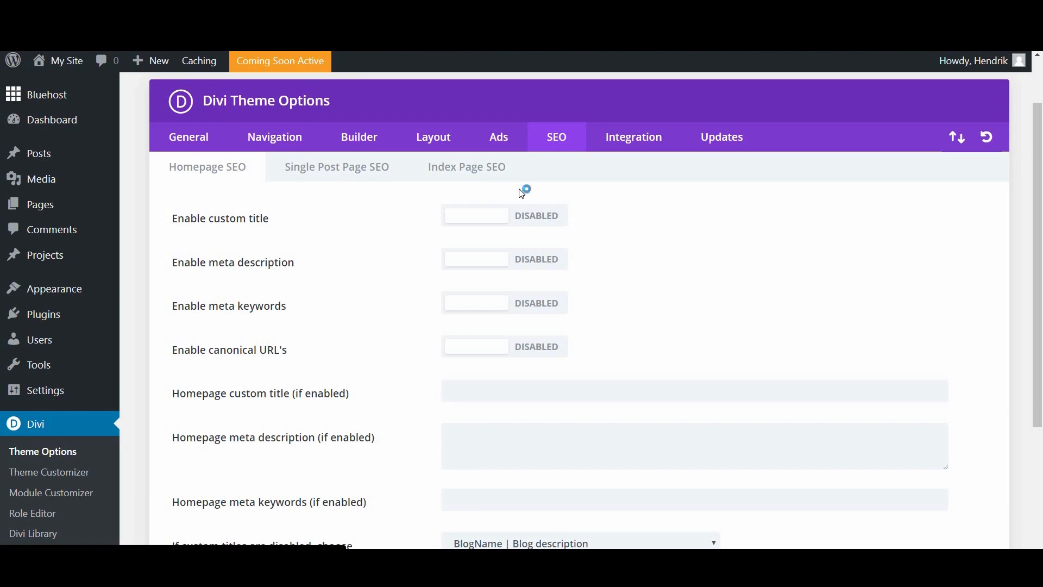
{"action": "scroll", "coordinate": [573, 234], "scroll_direction": "down", "scroll_amount": 3}
{"action": "scroll", "coordinate": [575, 233], "scroll_direction": "up", "scroll_amount": 3}
{"action": "scroll", "coordinate": [598, 158], "scroll_direction": "up", "scroll_amount": 2}
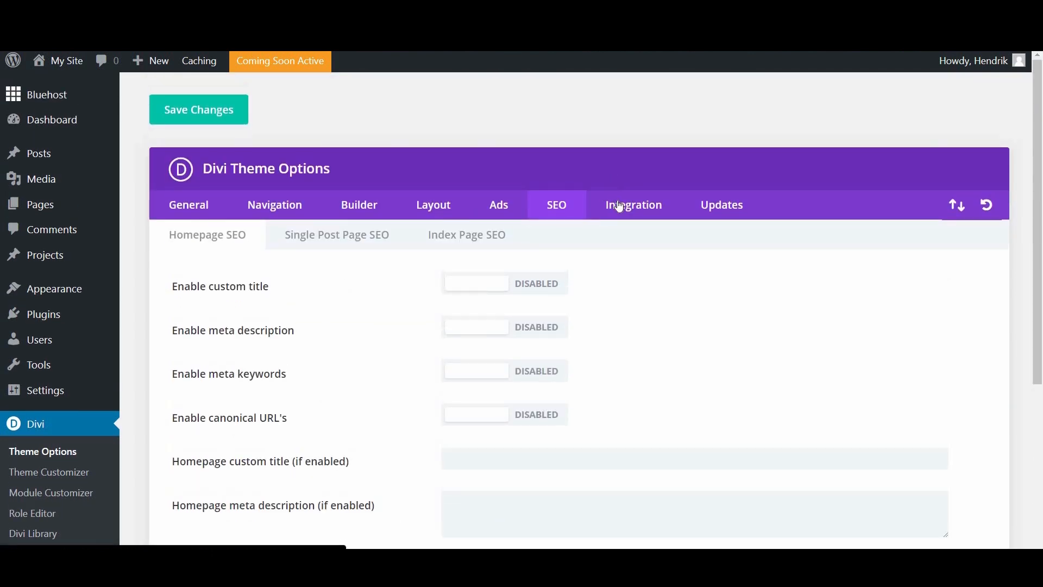
Step: Scroll through the Integration tab's code boxes, then show the Updates settings
{"action": "left_click", "coordinate": [619, 207]}
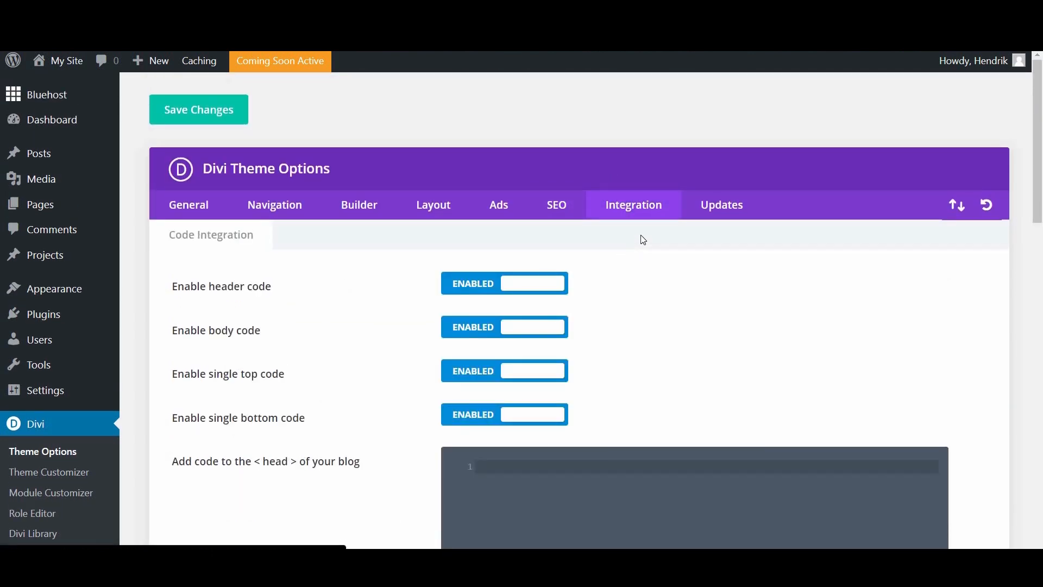
{"action": "scroll", "coordinate": [820, 296], "scroll_direction": "down", "scroll_amount": 4}
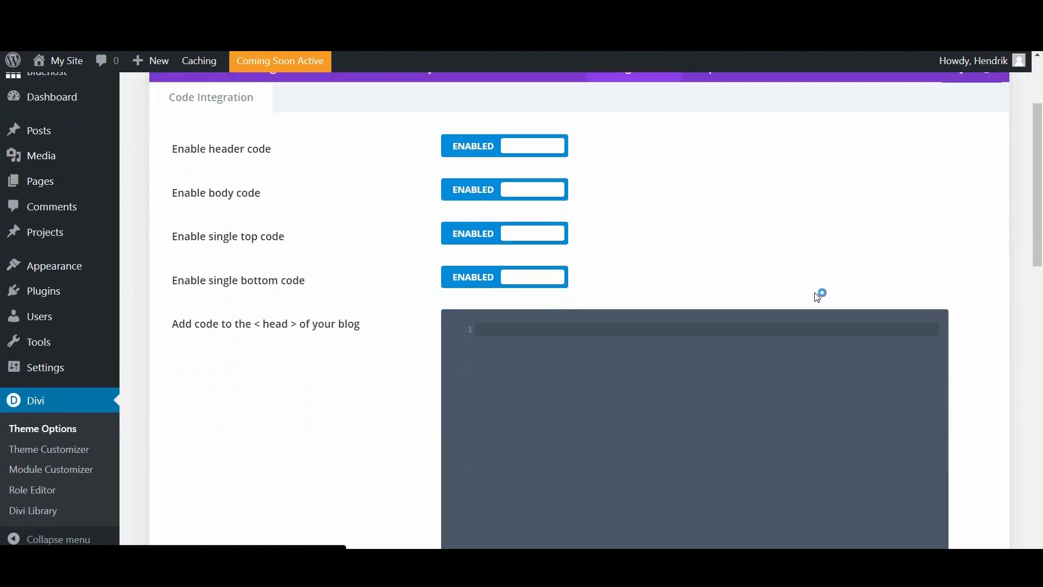
{"action": "scroll", "coordinate": [1037, 207], "scroll_direction": "up", "scroll_amount": 2}
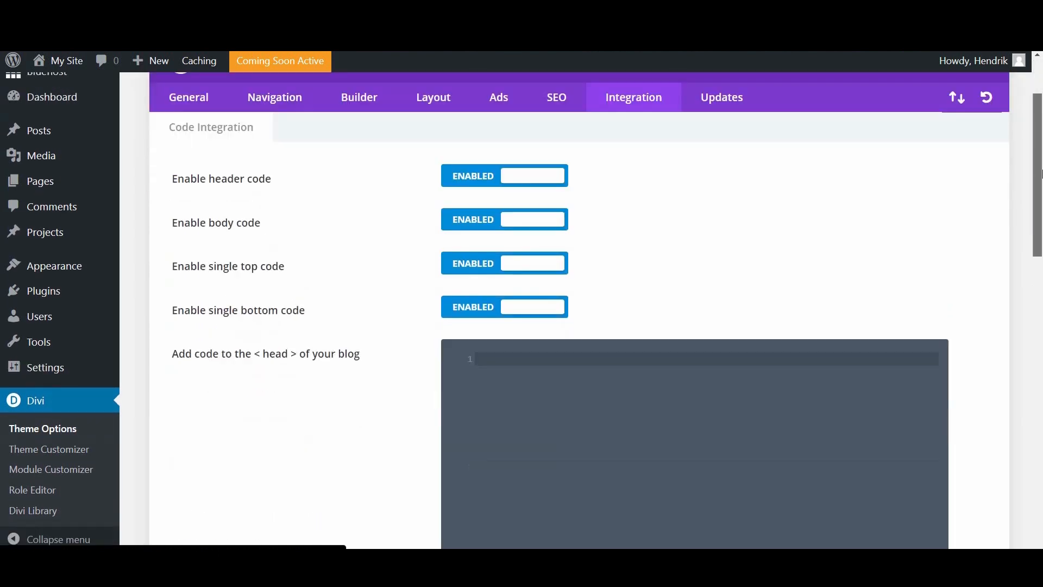
{"action": "scroll", "coordinate": [1037, 170], "scroll_direction": "down", "scroll_amount": 4}
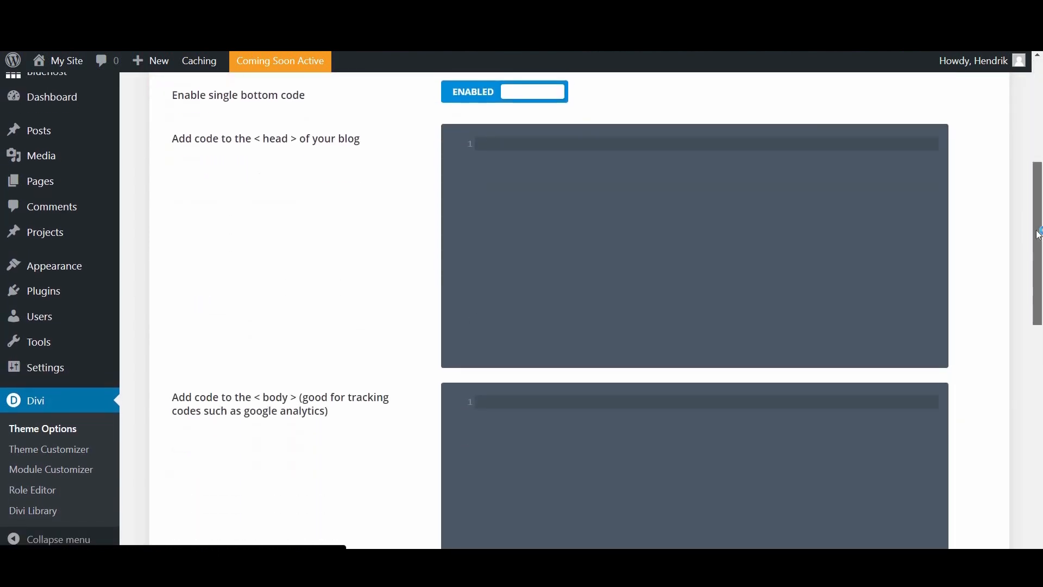
{"action": "scroll", "coordinate": [304, 305], "scroll_direction": "down", "scroll_amount": 4}
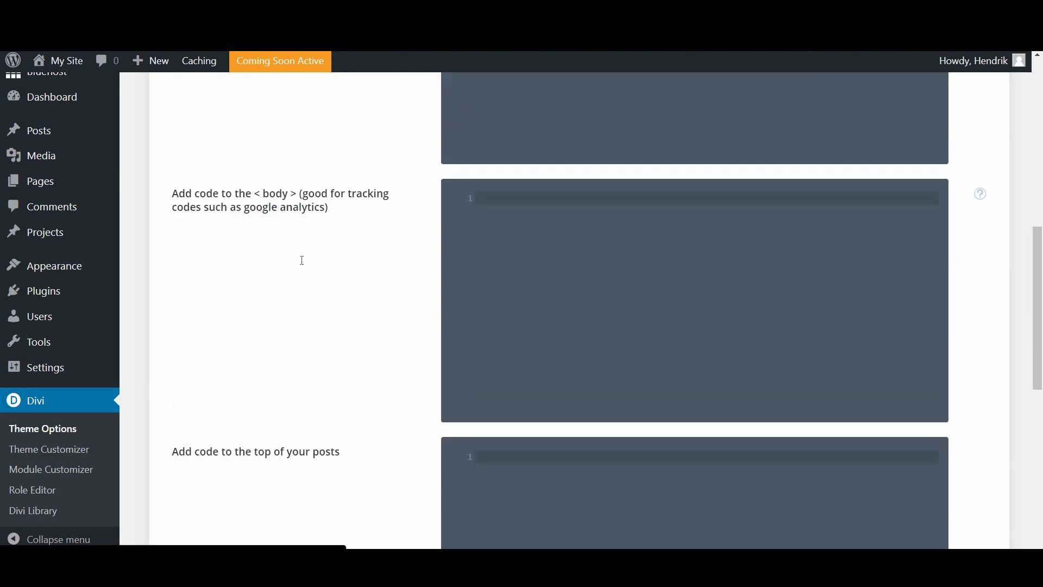
{"action": "scroll", "coordinate": [301, 261], "scroll_direction": "up", "scroll_amount": 4}
{"action": "scroll", "coordinate": [284, 252], "scroll_direction": "down", "scroll_amount": 4}
{"action": "scroll", "coordinate": [298, 212], "scroll_direction": "up", "scroll_amount": 3}
{"action": "scroll", "coordinate": [307, 174], "scroll_direction": "up", "scroll_amount": 1}
{"action": "scroll", "coordinate": [319, 233], "scroll_direction": "down", "scroll_amount": 4}
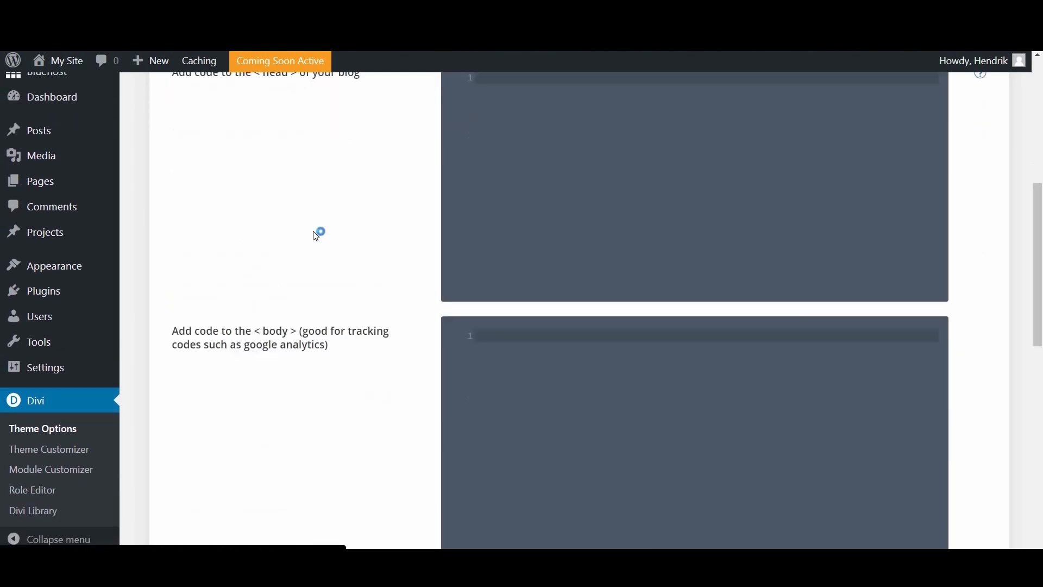
{"action": "scroll", "coordinate": [309, 277], "scroll_direction": "down", "scroll_amount": 9}
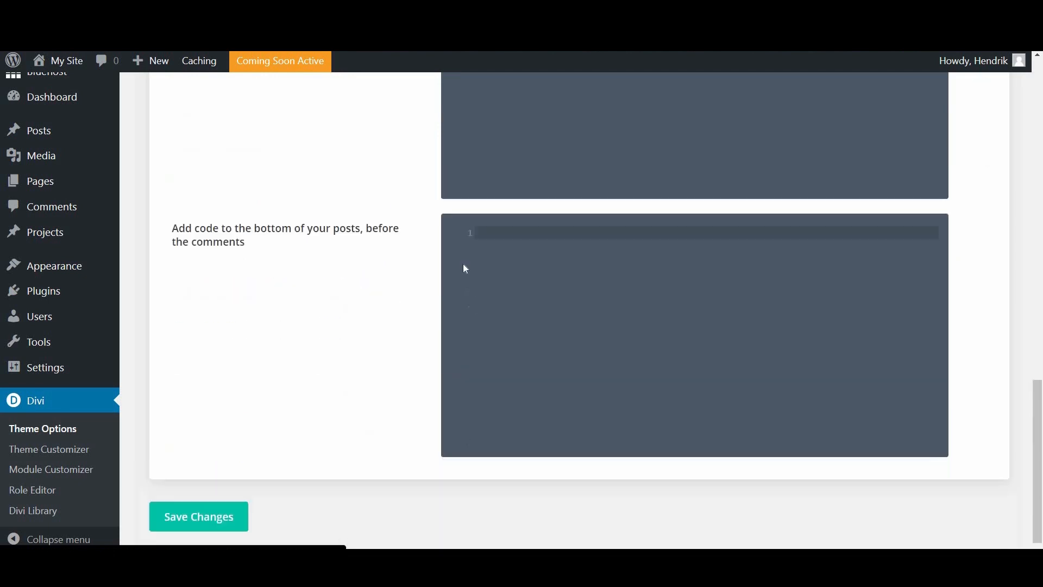
{"action": "scroll", "coordinate": [1039, 311], "scroll_direction": "up", "scroll_amount": 3}
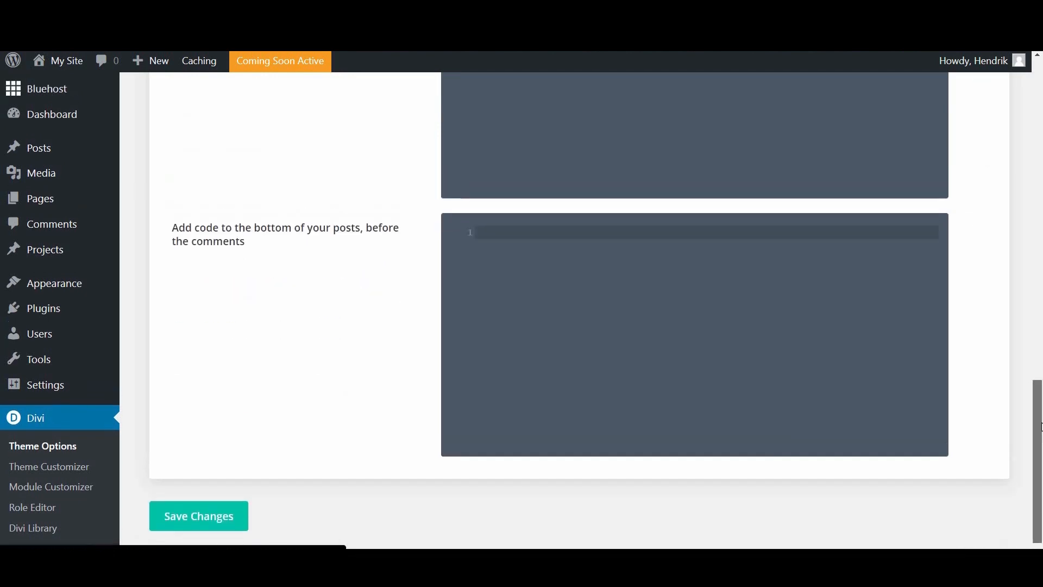
{"action": "scroll", "coordinate": [1040, 310], "scroll_direction": "up", "scroll_amount": 13}
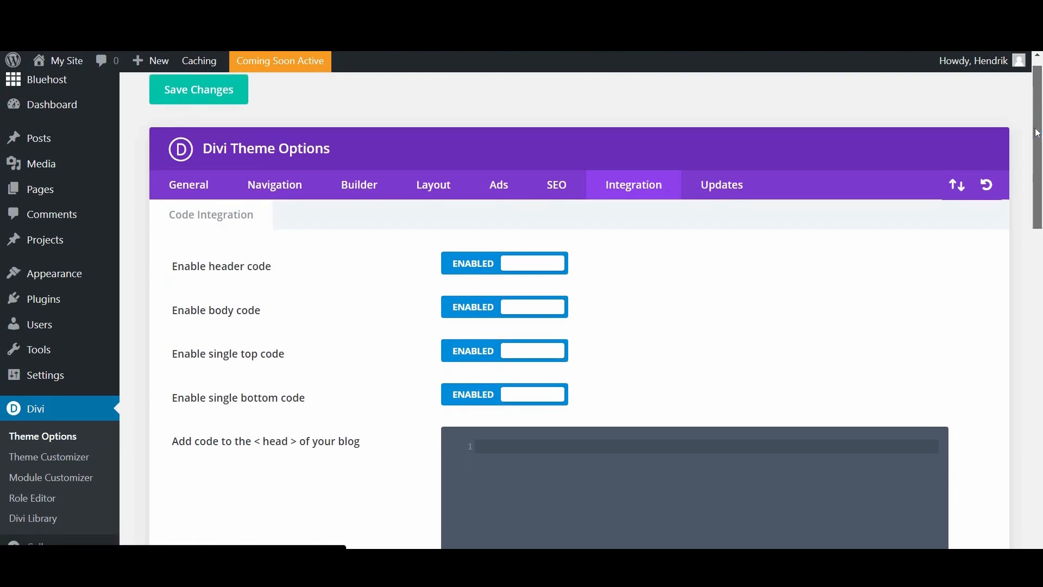
{"action": "scroll", "coordinate": [1015, 130], "scroll_direction": "up", "scroll_amount": 2}
{"action": "scroll", "coordinate": [651, 348], "scroll_direction": "down", "scroll_amount": 1}
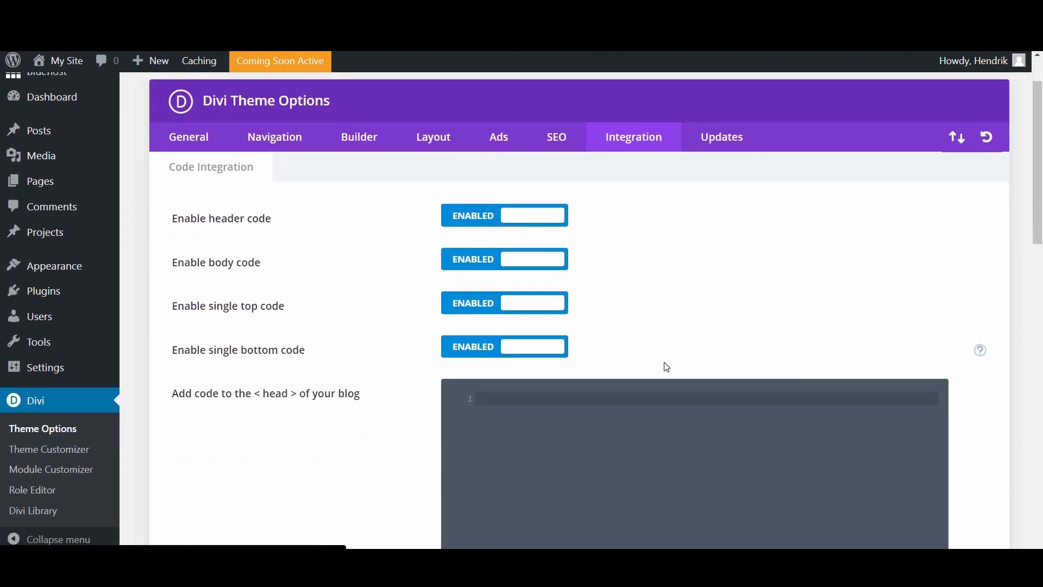
{"action": "left_click", "coordinate": [724, 140]}
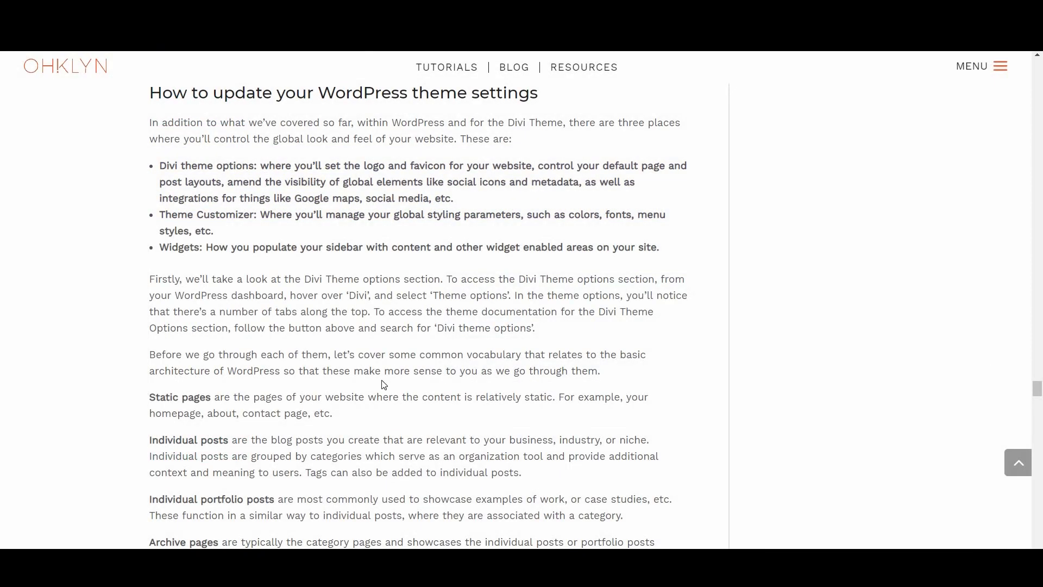
{"action": "scroll", "coordinate": [382, 385], "scroll_direction": "down", "scroll_amount": 15}
{"action": "scroll", "coordinate": [382, 389], "scroll_direction": "down", "scroll_amount": 6}
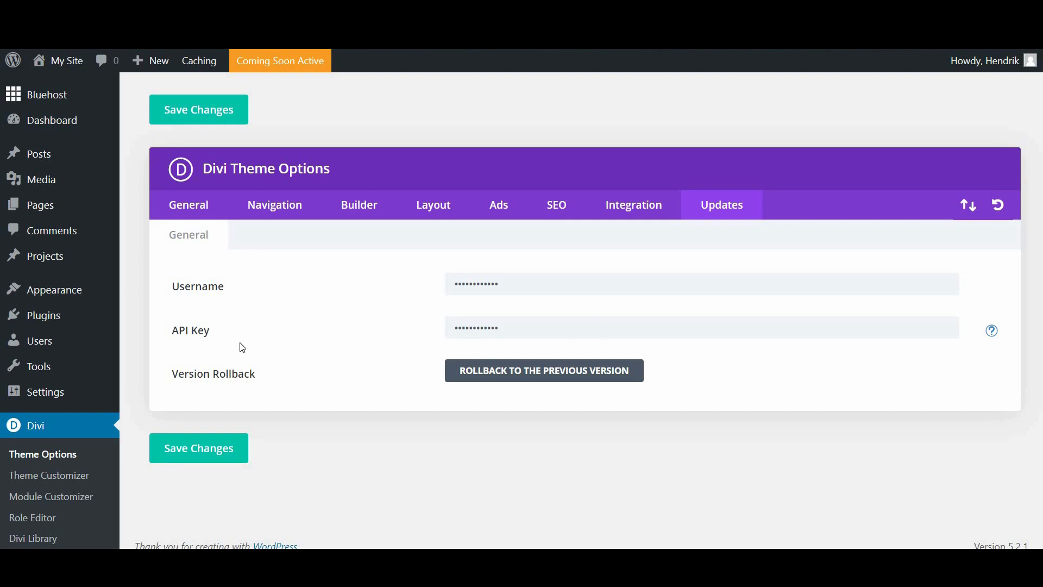
Step: Open Appearance > Widgets and scroll through the available widgets and sidebar and footer areas
{"action": "mouse_move", "coordinate": [47, 295]}
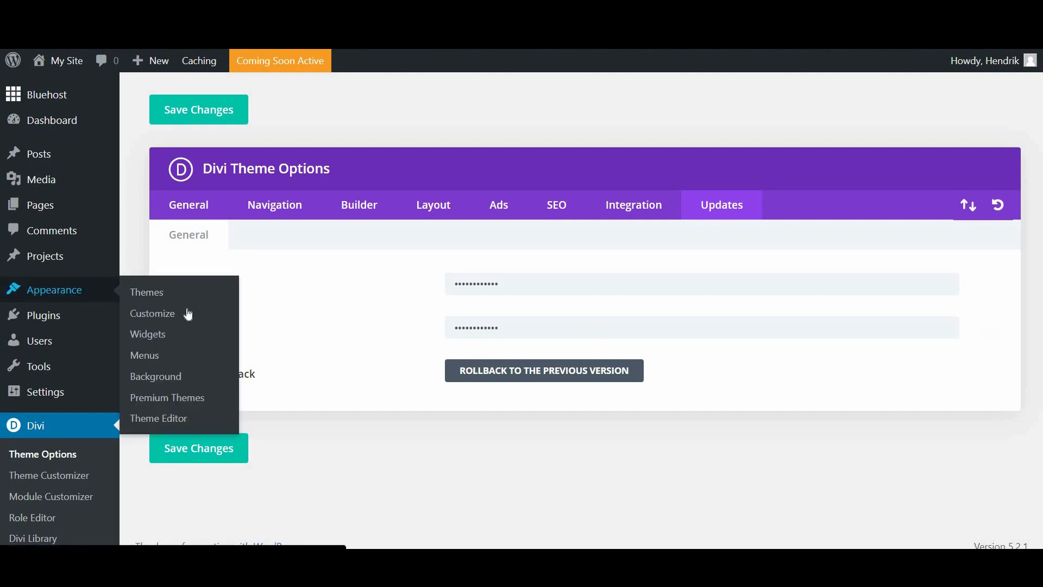
{"action": "left_click", "coordinate": [162, 337]}
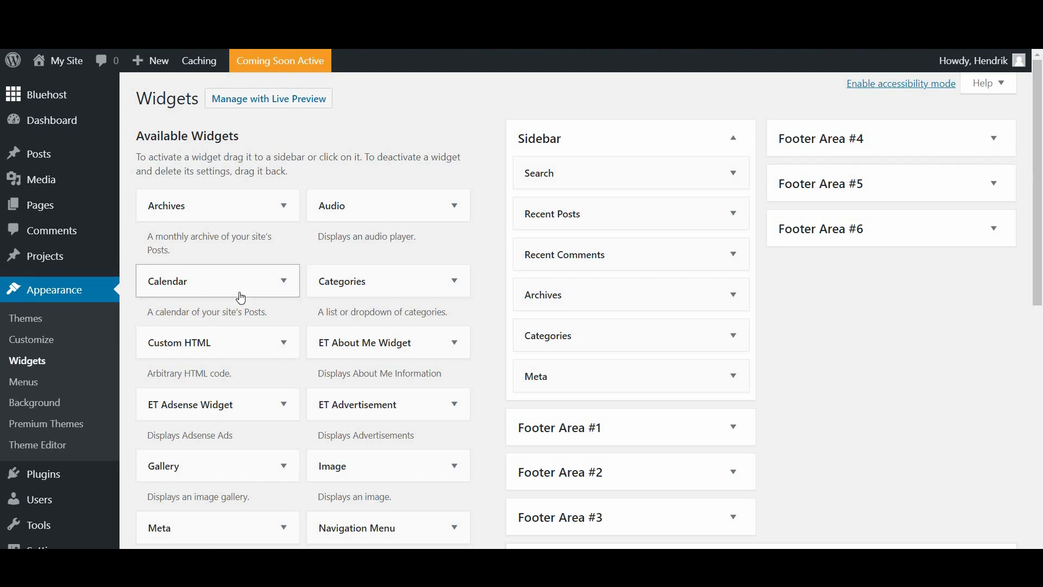
{"action": "scroll", "coordinate": [391, 196], "scroll_direction": "down", "scroll_amount": 1}
{"action": "scroll", "coordinate": [454, 272], "scroll_direction": "up", "scroll_amount": 1}
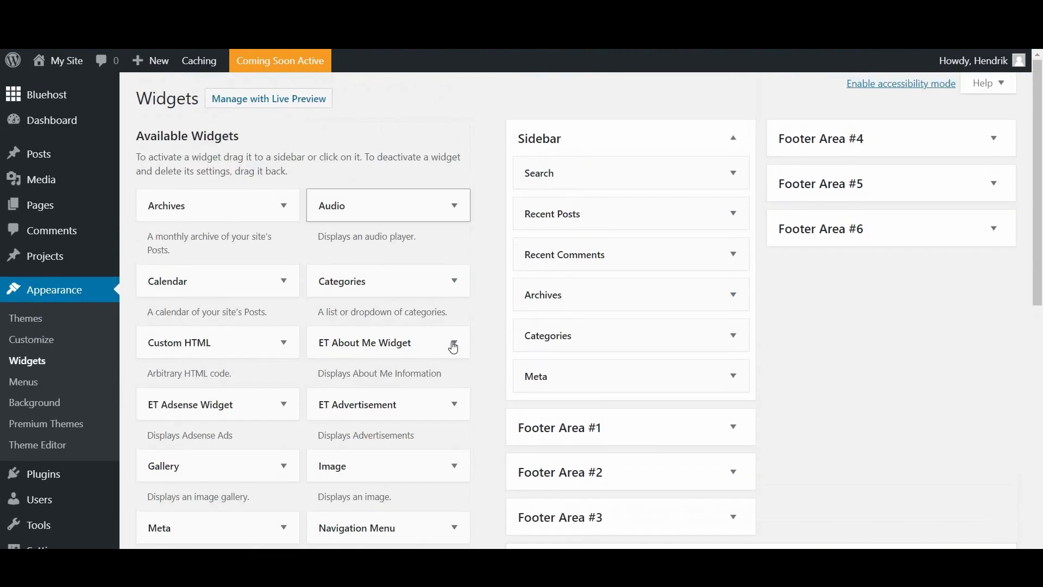
{"action": "scroll", "coordinate": [487, 402], "scroll_direction": "down", "scroll_amount": 1}
{"action": "scroll", "coordinate": [486, 402], "scroll_direction": "down", "scroll_amount": 3}
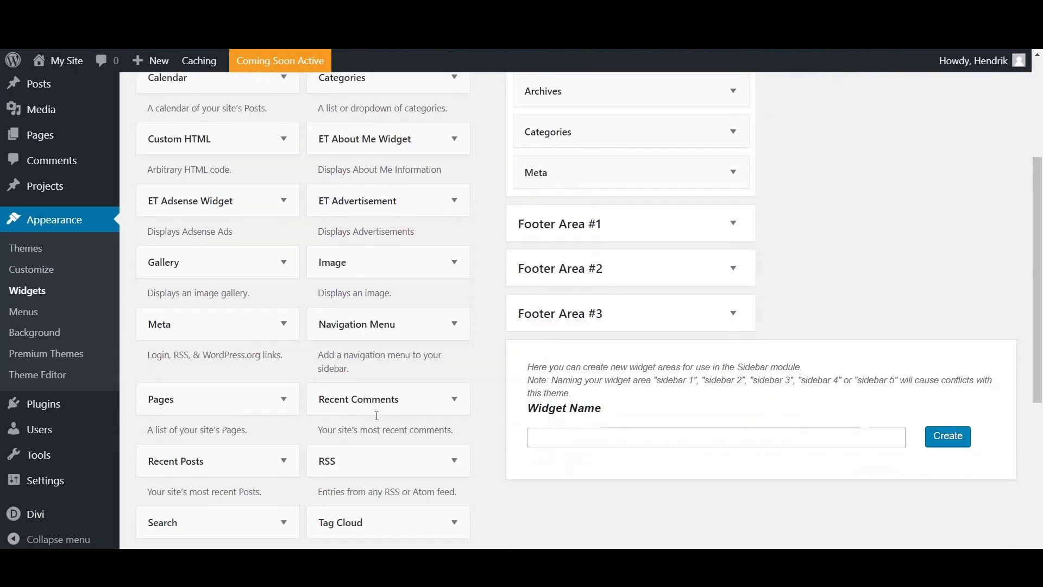
{"action": "scroll", "coordinate": [433, 261], "scroll_direction": "down", "scroll_amount": 1}
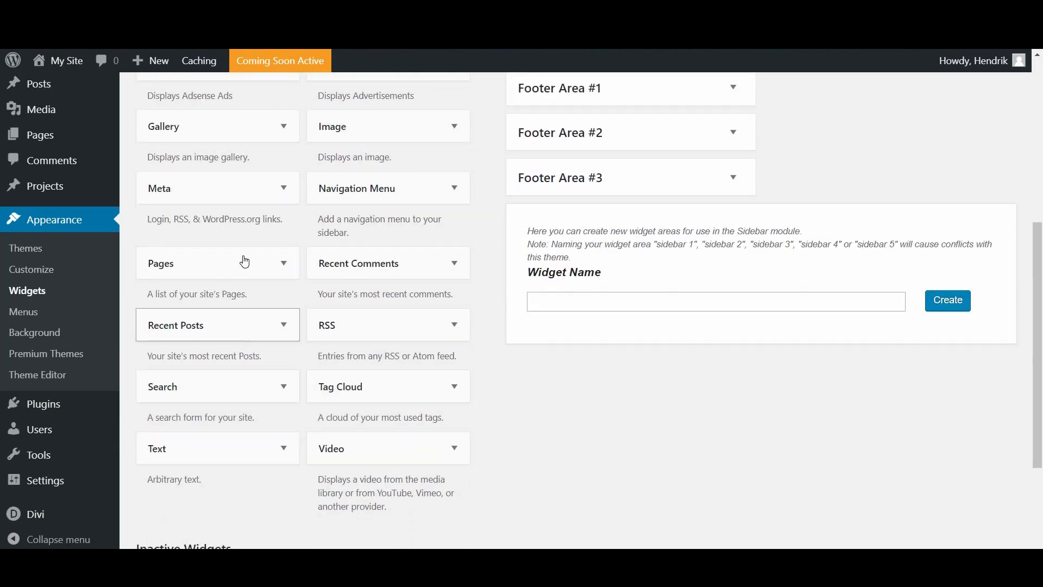
{"action": "scroll", "coordinate": [299, 358], "scroll_direction": "up", "scroll_amount": 3}
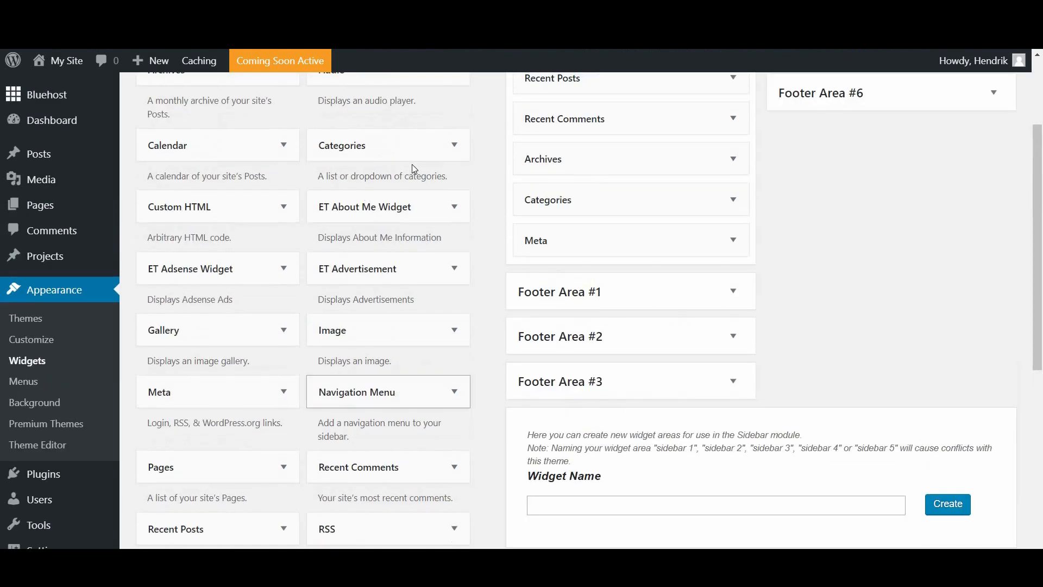
{"action": "scroll", "coordinate": [496, 290], "scroll_direction": "up", "scroll_amount": 1}
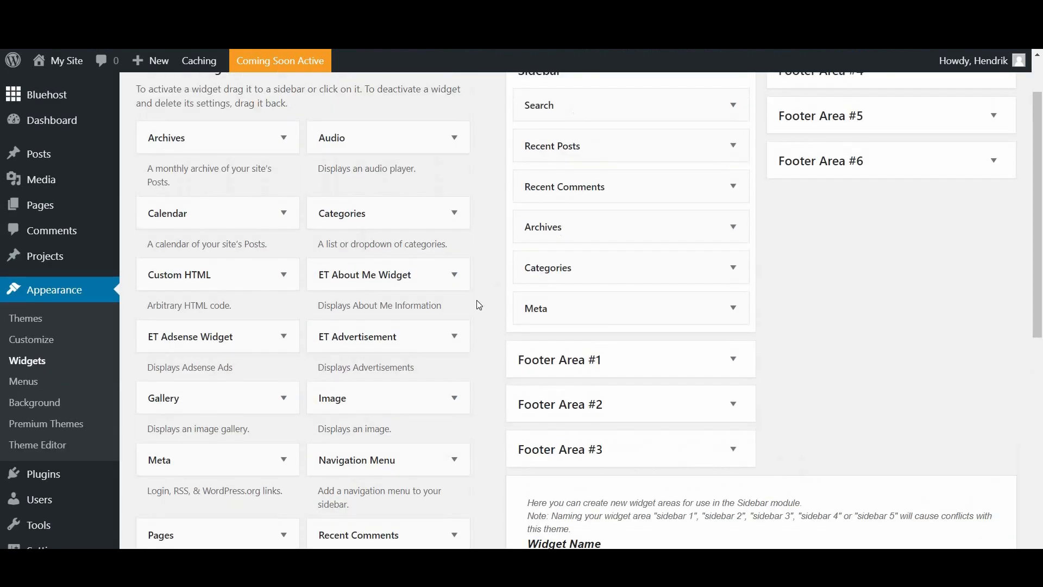
{"action": "scroll", "coordinate": [480, 295], "scroll_direction": "up", "scroll_amount": 1}
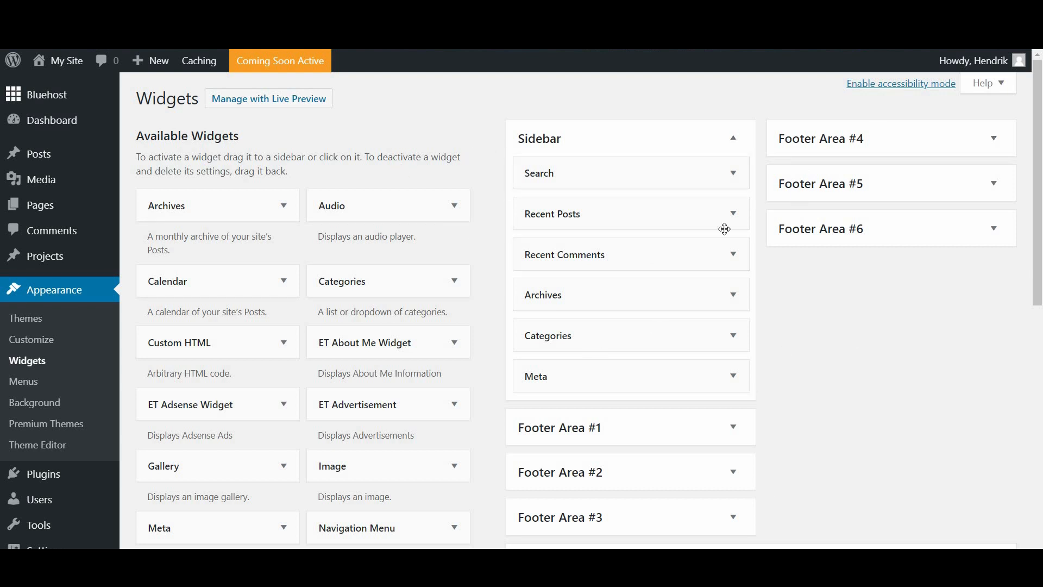
{"action": "scroll", "coordinate": [831, 412], "scroll_direction": "down", "scroll_amount": 1}
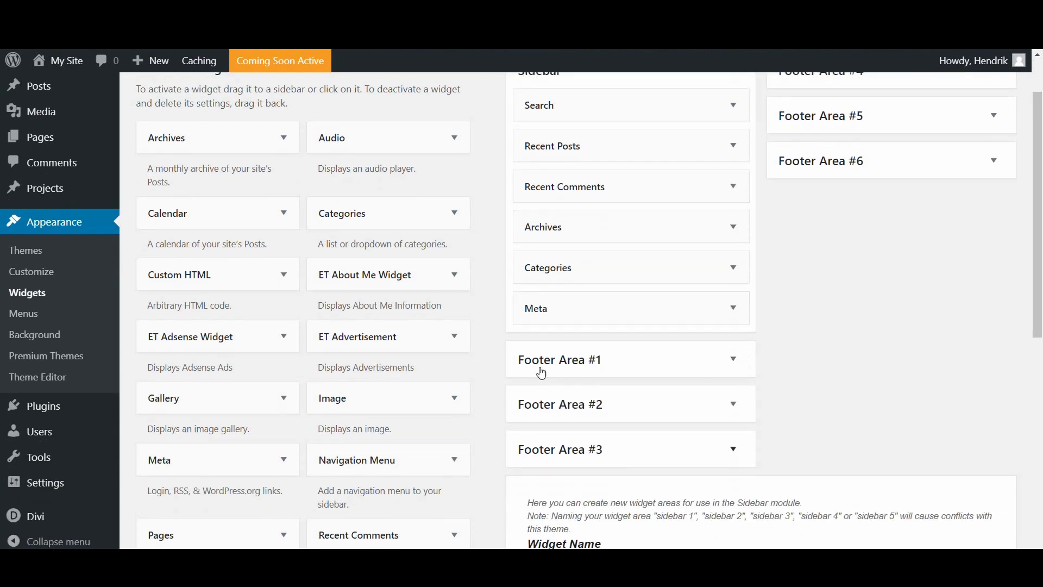
{"action": "scroll", "coordinate": [217, 218], "scroll_direction": "up", "scroll_amount": 1}
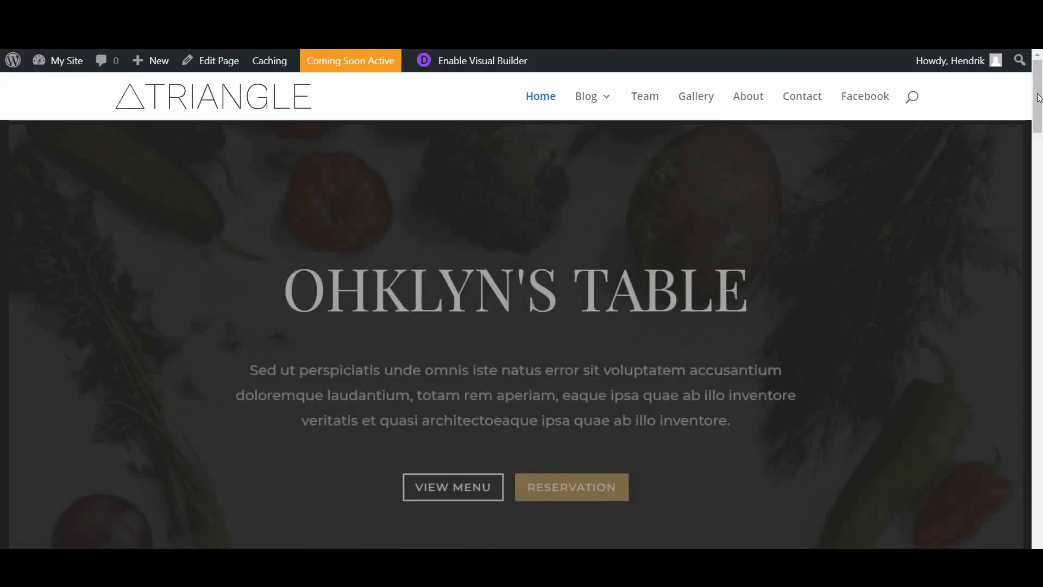
Step: Open the live Blog page and scroll down past the sidebar widgets to the footer
{"action": "mouse_move", "coordinate": [597, 102]}
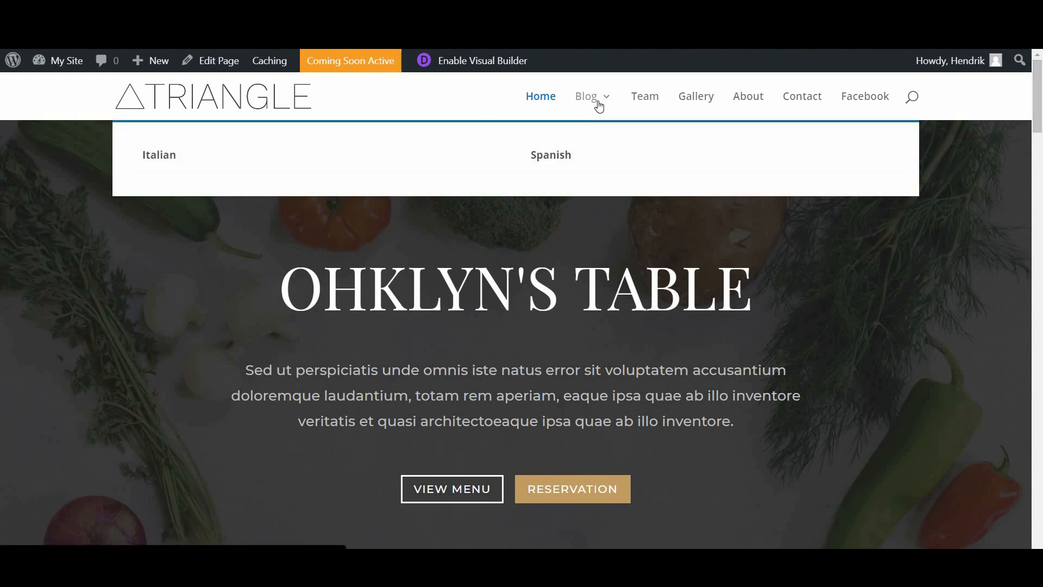
{"action": "left_click", "coordinate": [597, 99]}
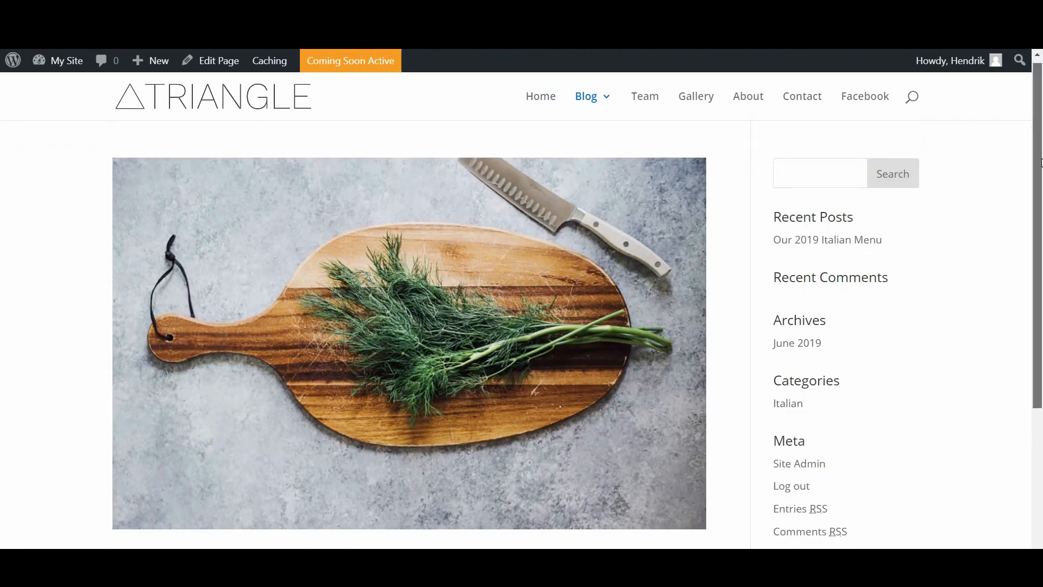
{"action": "left_click_drag", "start_coordinate": [1042, 163], "coordinate": [991, 186]}
{"action": "left_click_drag", "start_coordinate": [862, 355], "coordinate": [1021, 302]}
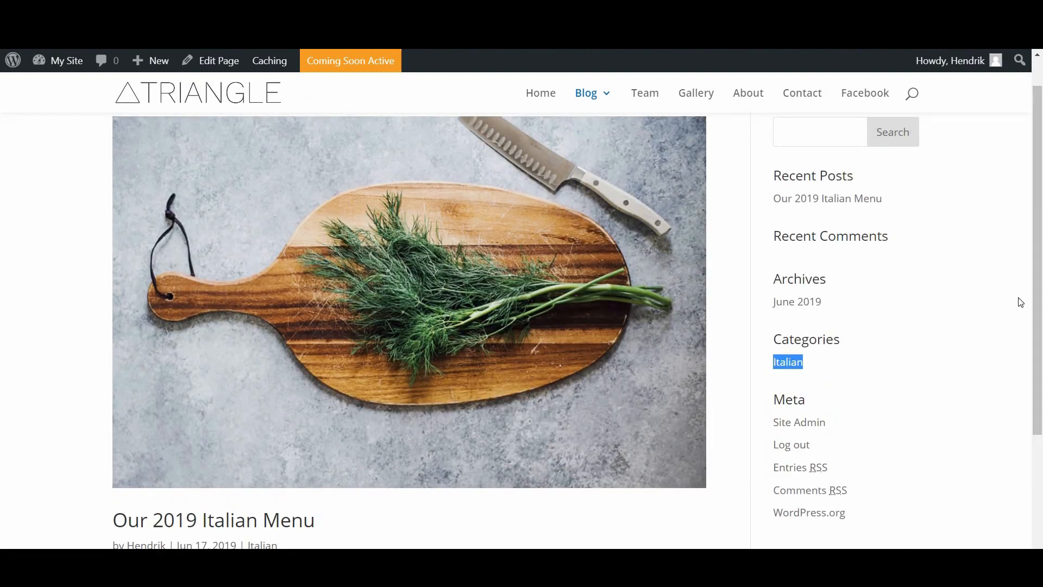
{"action": "left_click", "coordinate": [882, 373]}
{"action": "scroll", "coordinate": [730, 441], "scroll_direction": "down", "scroll_amount": 2}
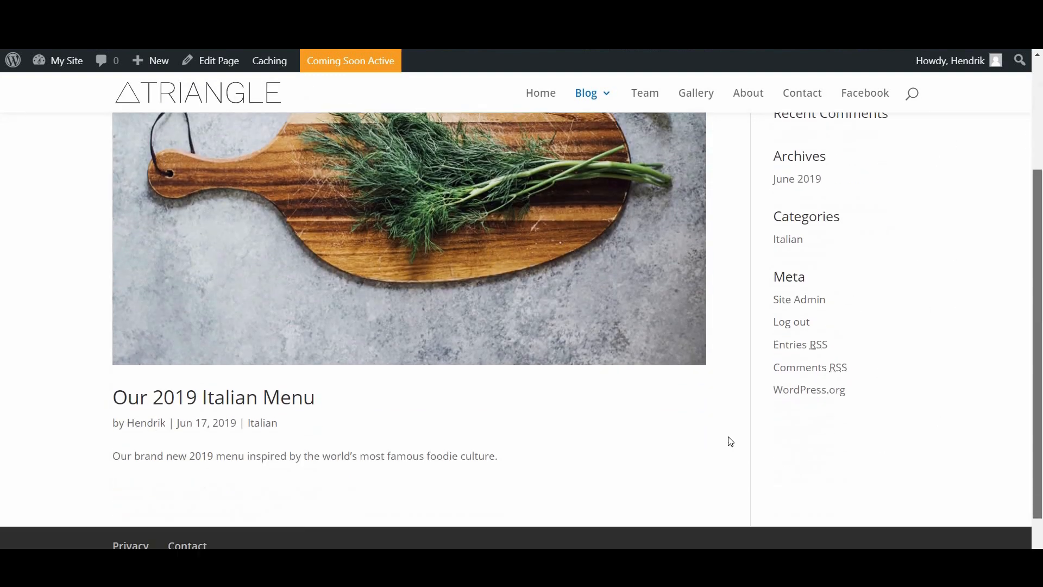
{"action": "scroll", "coordinate": [730, 441], "scroll_direction": "down", "scroll_amount": 1}
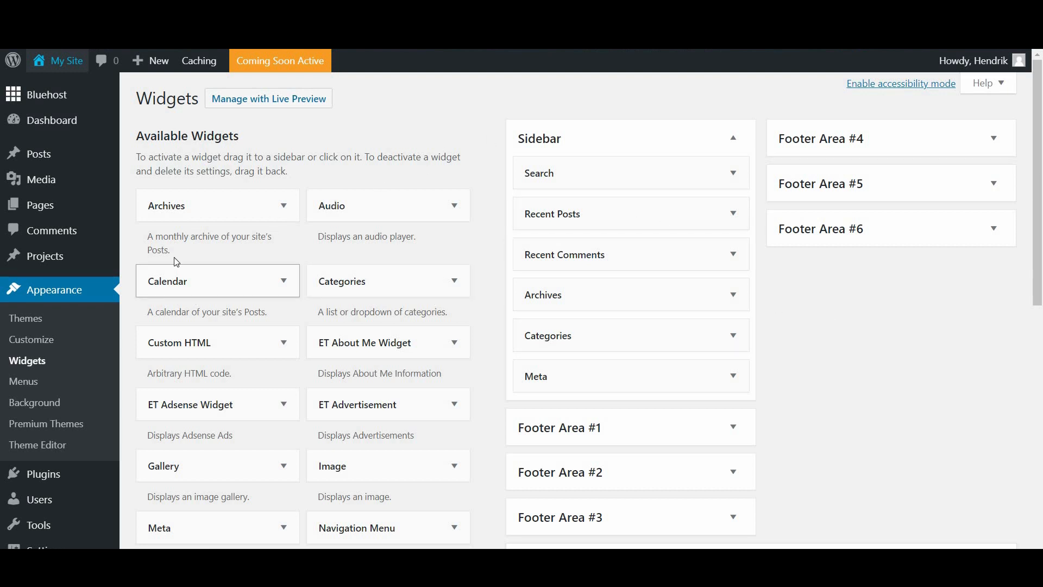
Step: Add the Calendar widget to the Sidebar widget area
{"action": "left_click", "coordinate": [282, 284]}
{"action": "scroll", "coordinate": [142, 269], "scroll_direction": "down", "scroll_amount": 1}
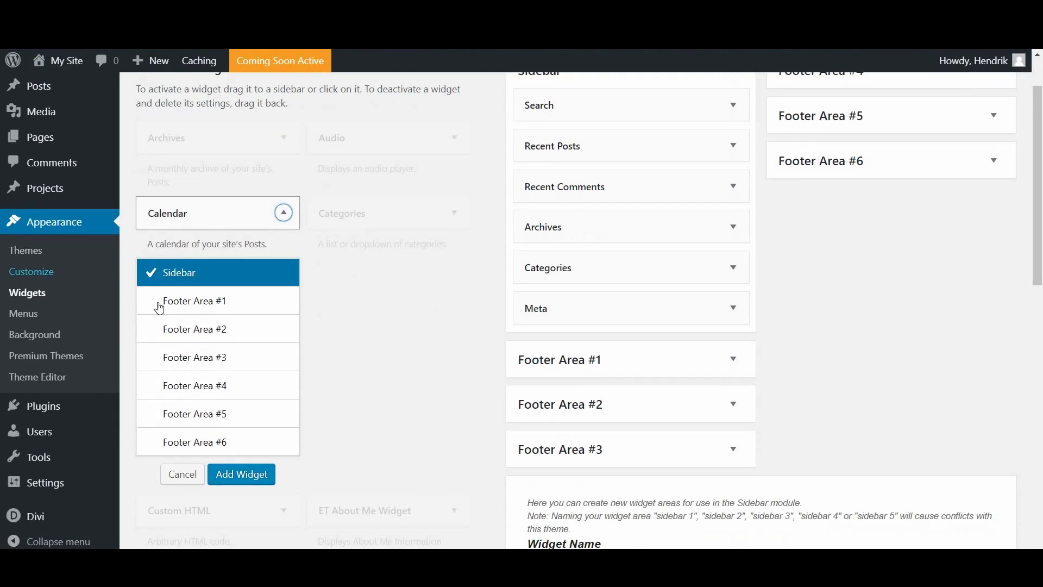
{"action": "left_click", "coordinate": [160, 308]}
{"action": "left_click", "coordinate": [169, 275]}
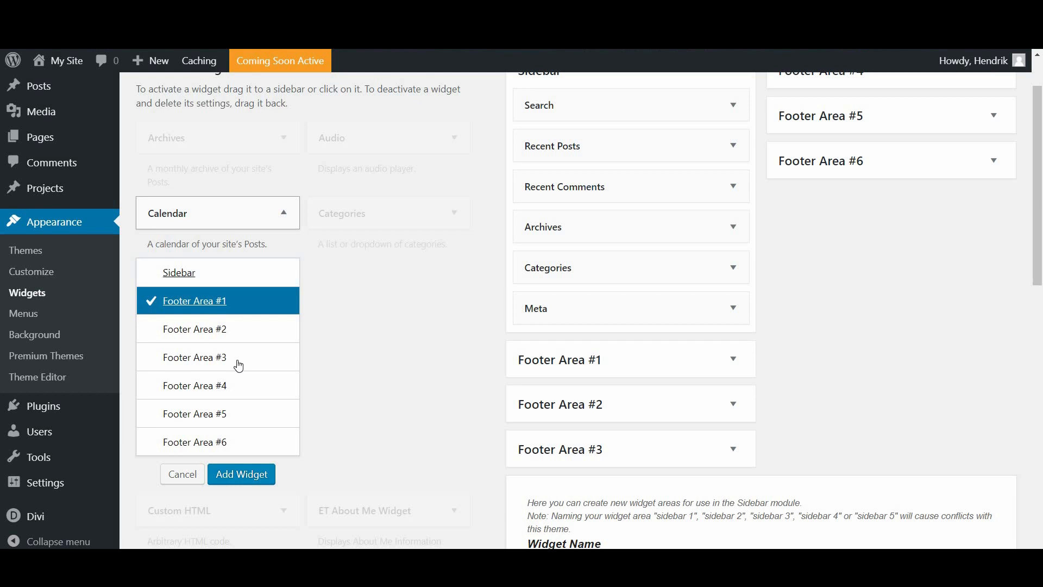
{"action": "left_click", "coordinate": [234, 476]}
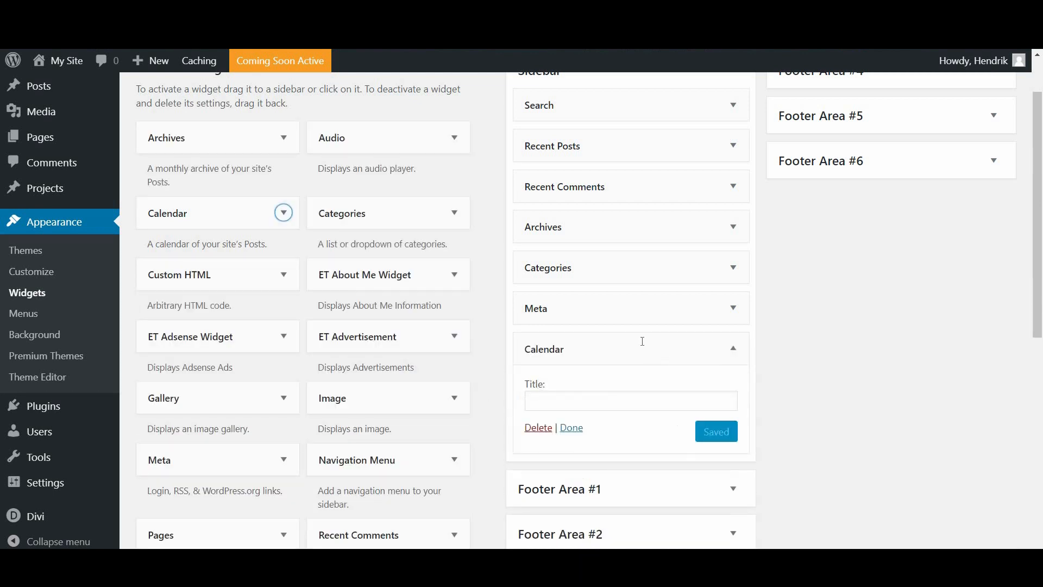
Step: Title the Calendar widget 'Calendar 2019' and save it
{"action": "scroll", "coordinate": [555, 337], "scroll_direction": "down", "scroll_amount": 1}
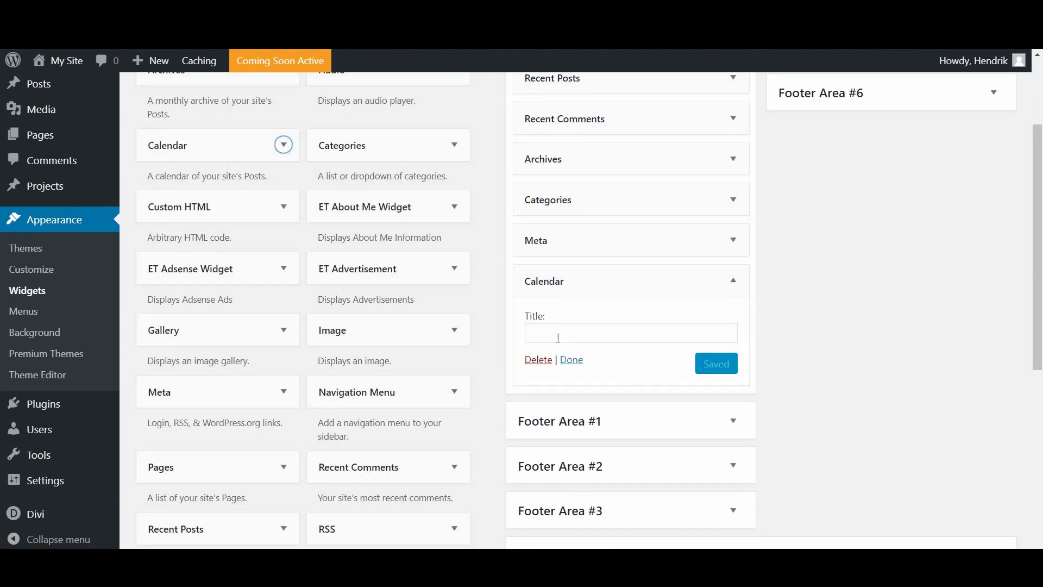
{"action": "left_click", "coordinate": [558, 337]}
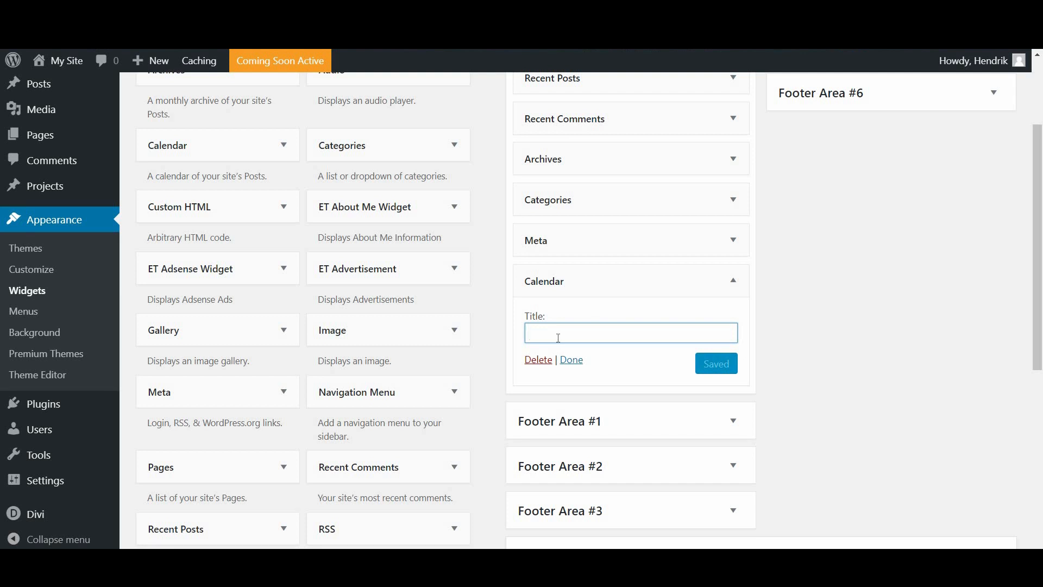
{"action": "type", "text": "Calen"}
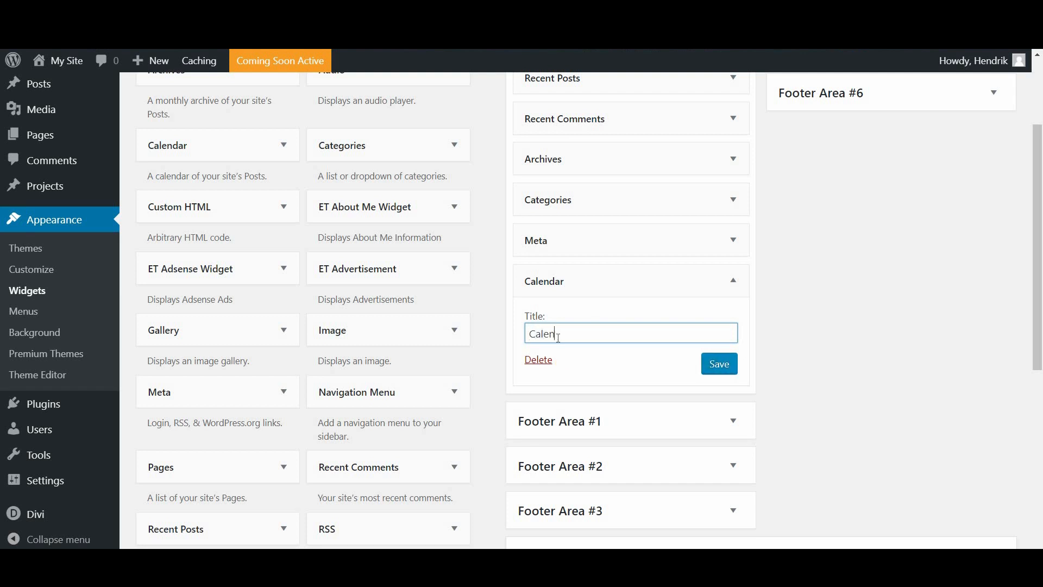
{"action": "type", "text": "dar 2019"}
{"action": "left_click", "coordinate": [717, 366]}
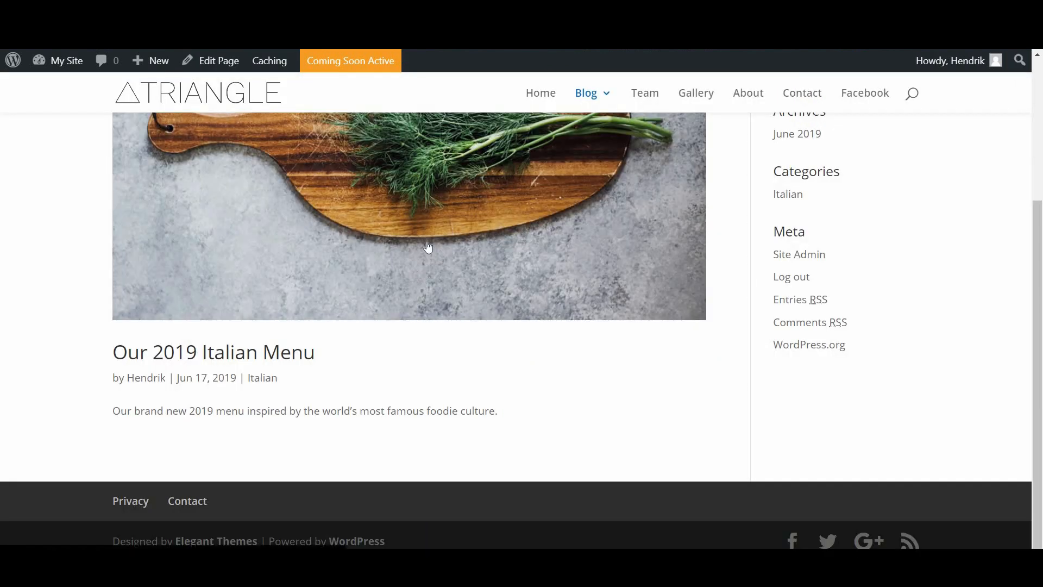
Step: Reload the Blog page and scroll to confirm the Calendar 2019 widget shows June 2019
{"action": "key", "text": "F5"}
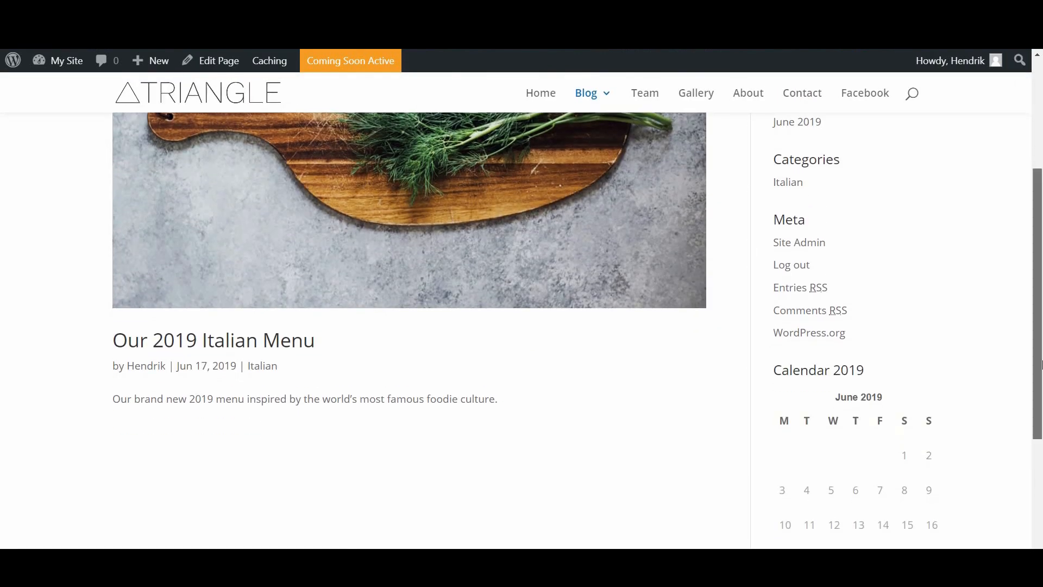
{"action": "scroll", "coordinate": [1041, 329], "scroll_direction": "down", "scroll_amount": 3}
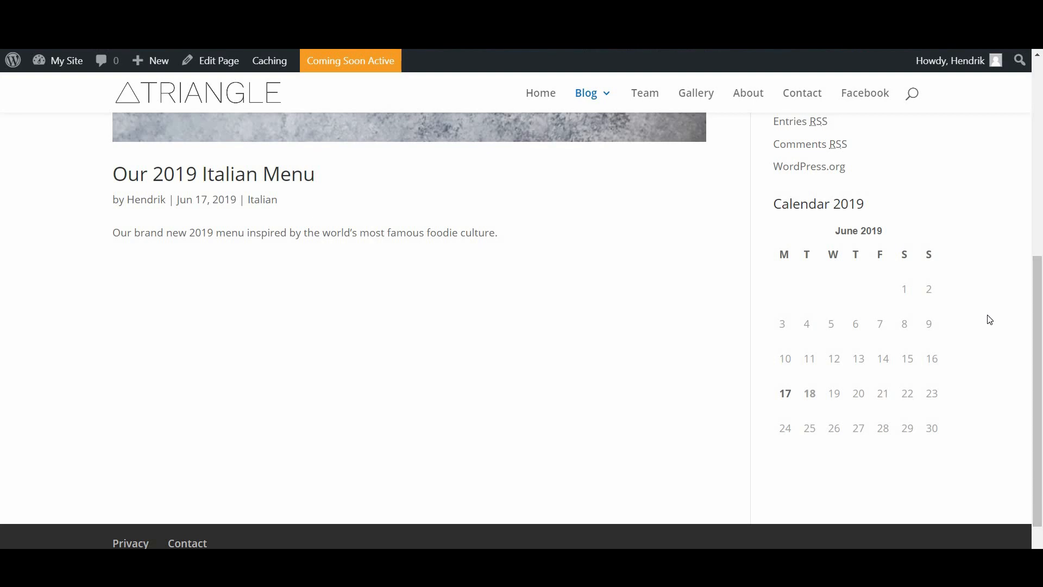
{"action": "scroll", "coordinate": [529, 264], "scroll_direction": "up", "scroll_amount": 4}
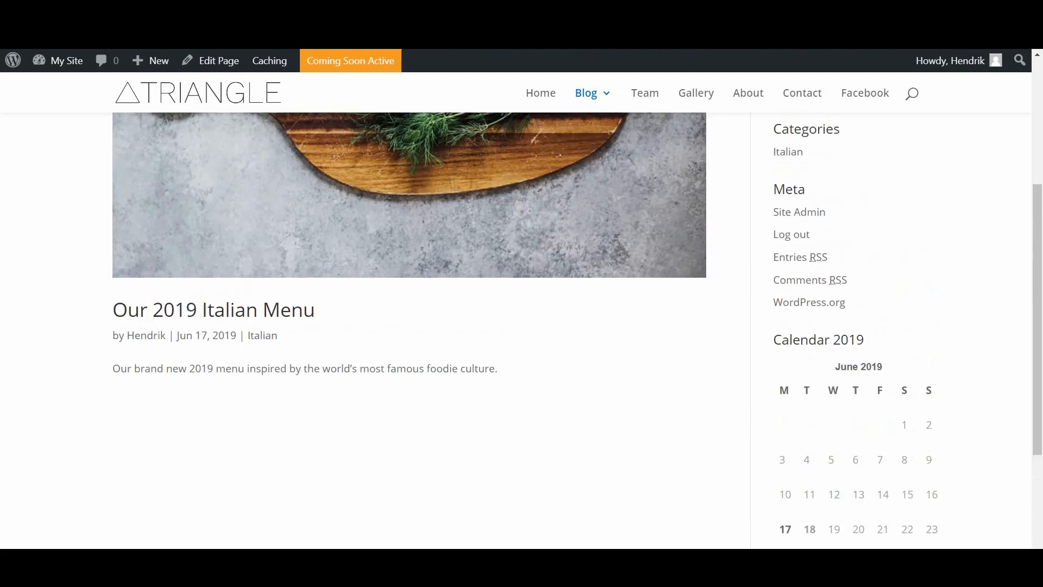
{"action": "scroll", "coordinate": [325, 372], "scroll_direction": "down", "scroll_amount": 1}
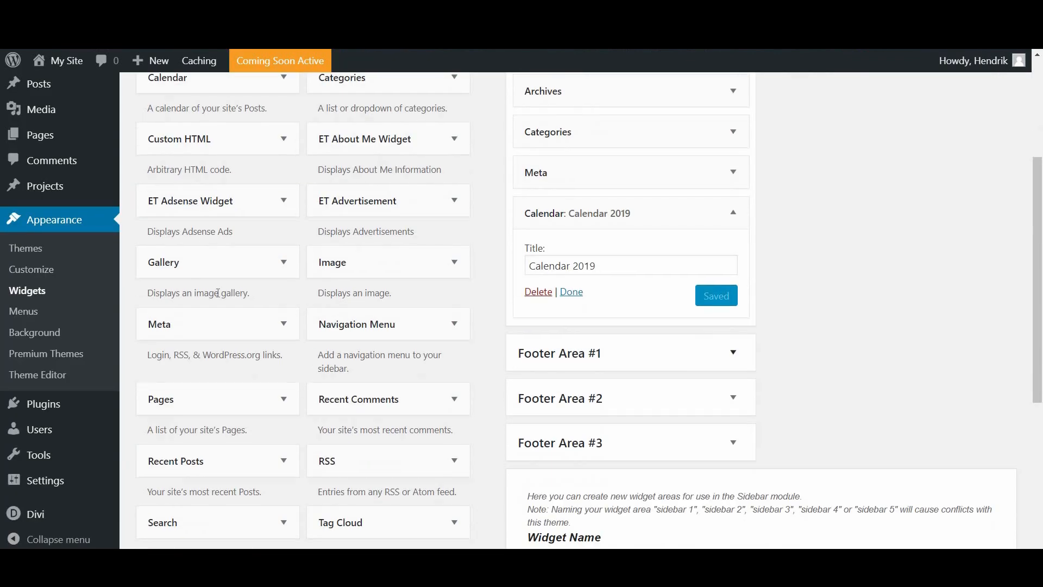
{"action": "scroll", "coordinate": [401, 298], "scroll_direction": "down", "scroll_amount": 3}
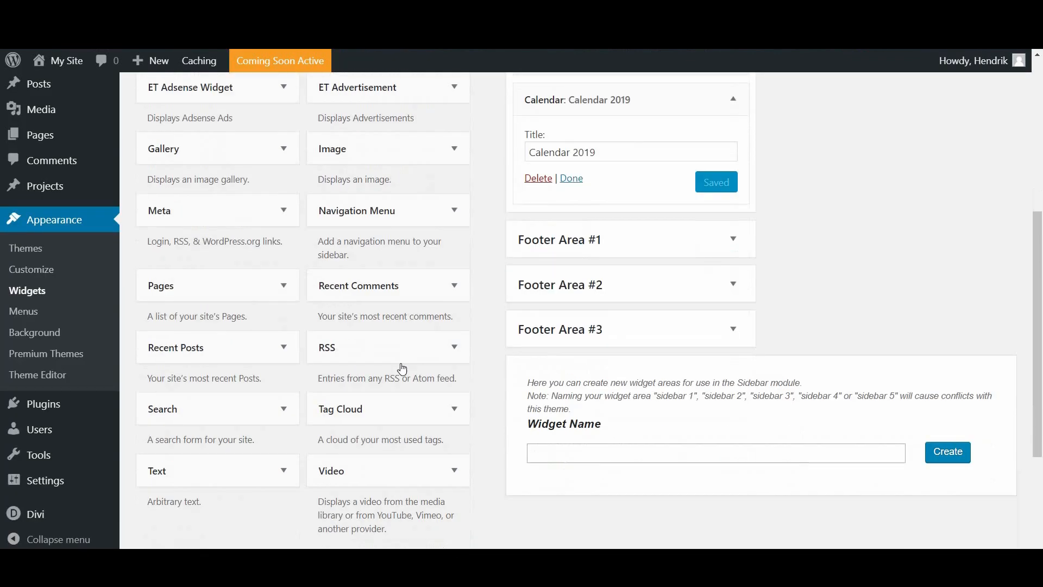
{"action": "scroll", "coordinate": [402, 371], "scroll_direction": "up", "scroll_amount": 5}
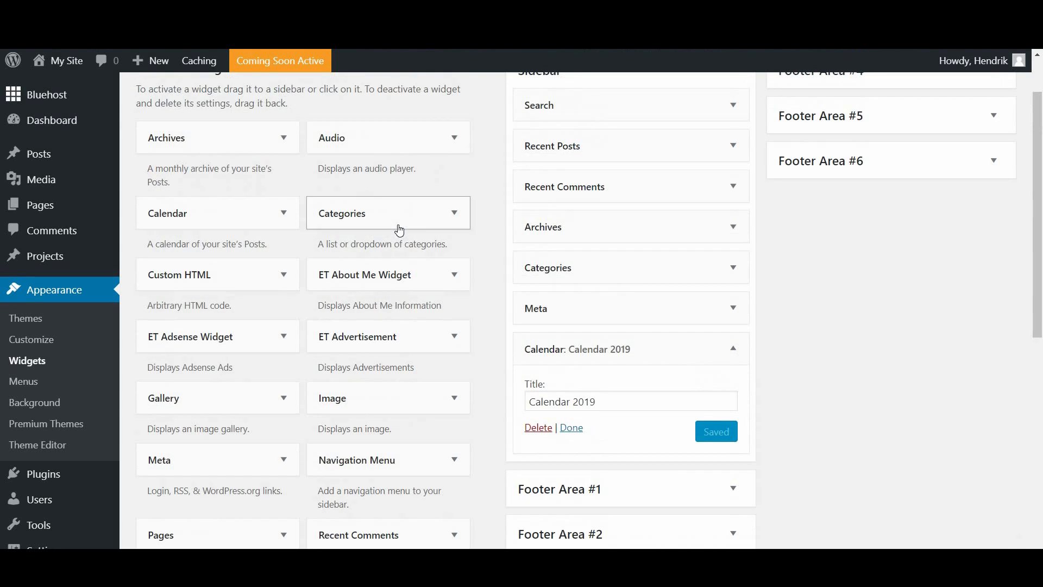
Step: Add the Categories widget to Footer Area #1
{"action": "left_click", "coordinate": [397, 227]}
{"action": "scroll", "coordinate": [348, 228], "scroll_direction": "down", "scroll_amount": 1}
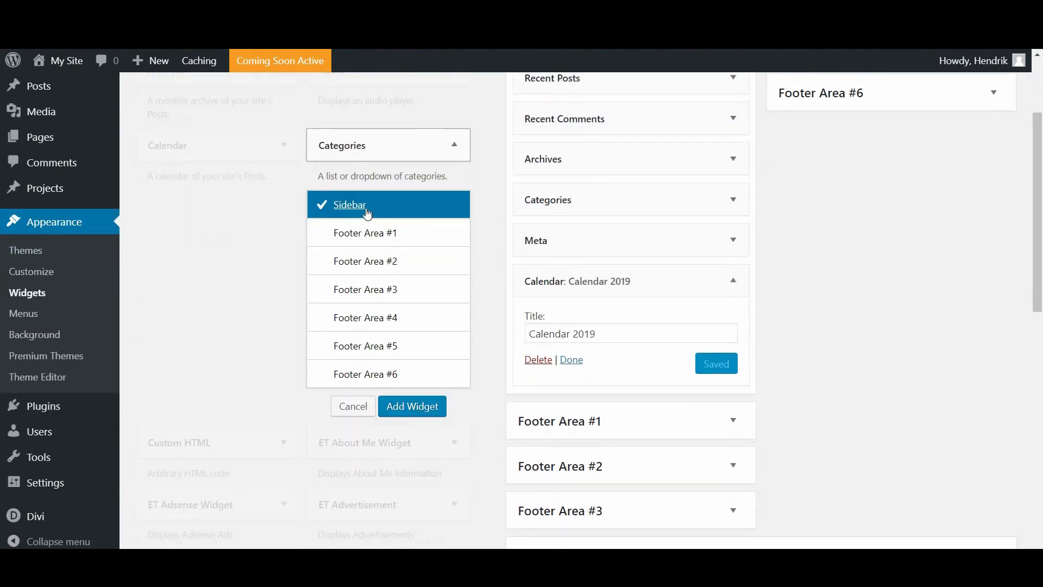
{"action": "left_click", "coordinate": [361, 232]}
{"action": "left_click", "coordinate": [408, 406]}
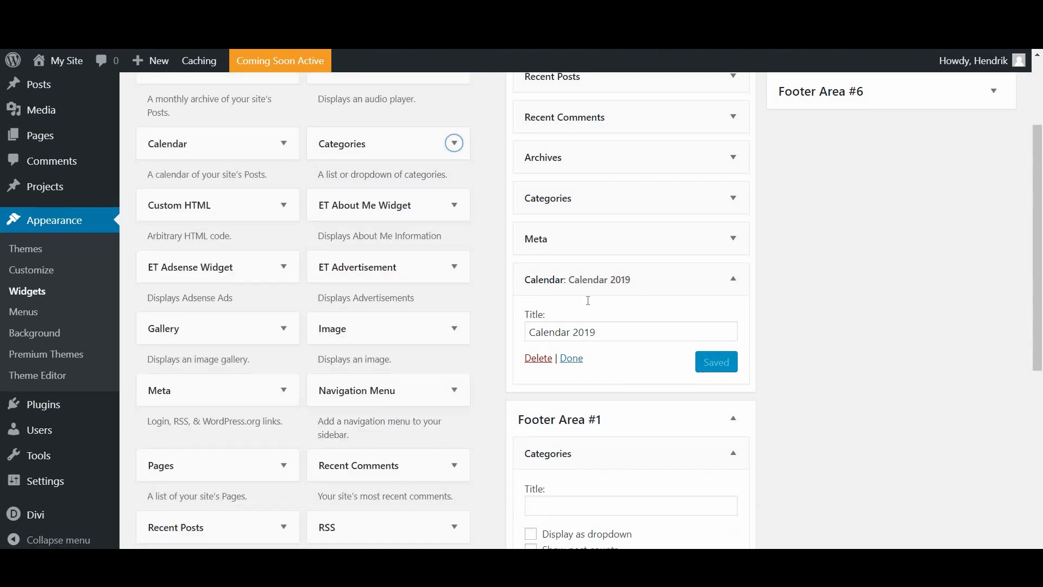
Step: Title the Categories widget 'Check out the blog', enable Display as dropdown, and save
{"action": "left_click", "coordinate": [581, 303]}
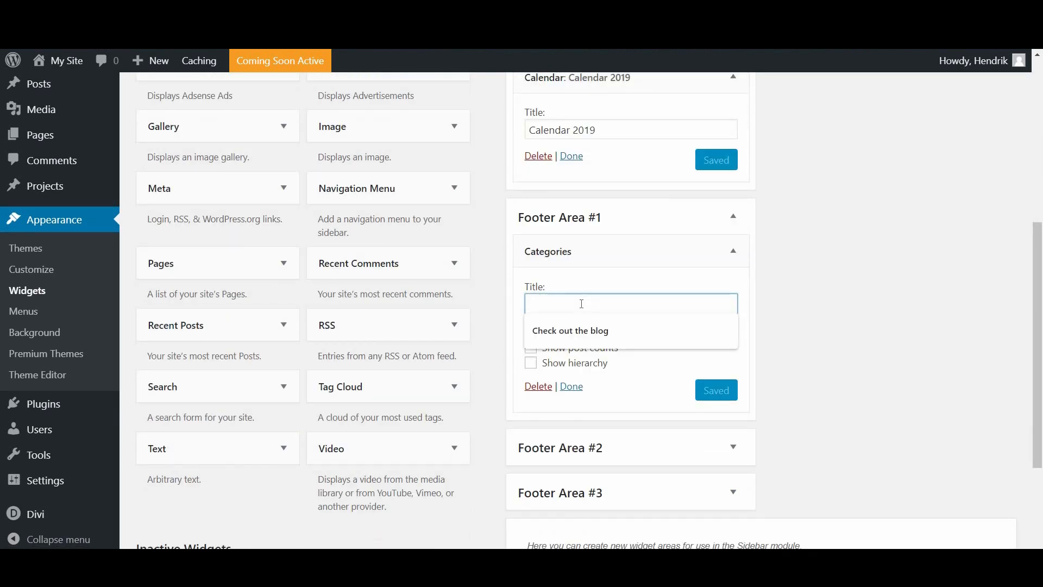
{"action": "left_click", "coordinate": [569, 339]}
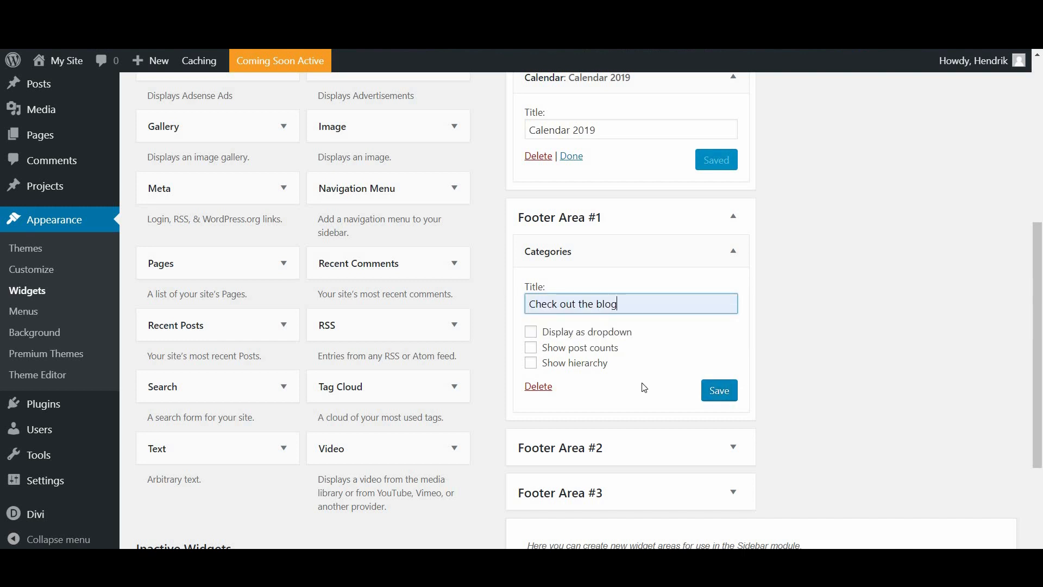
{"action": "left_click", "coordinate": [560, 335]}
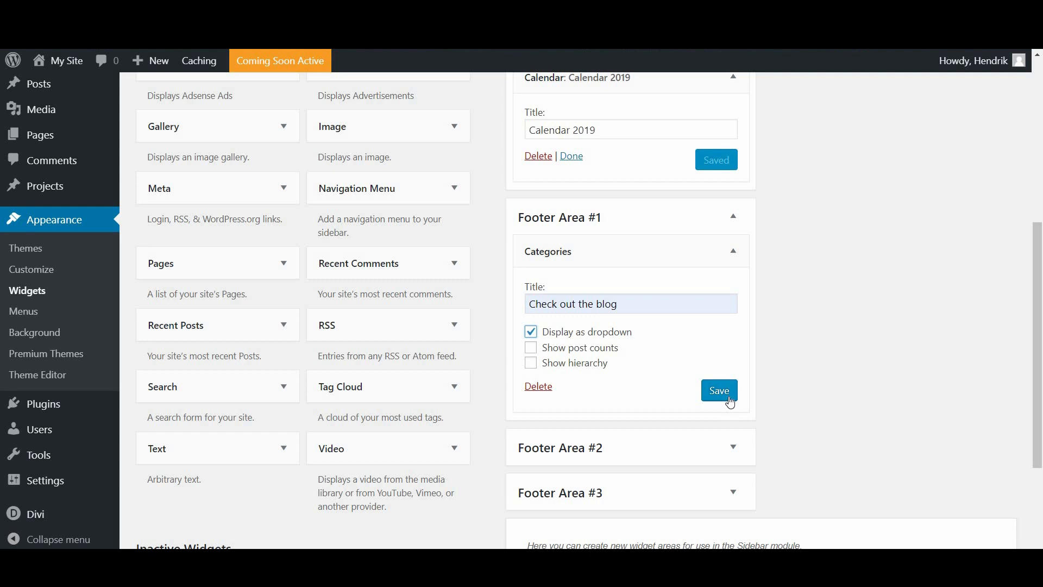
{"action": "left_click", "coordinate": [728, 398]}
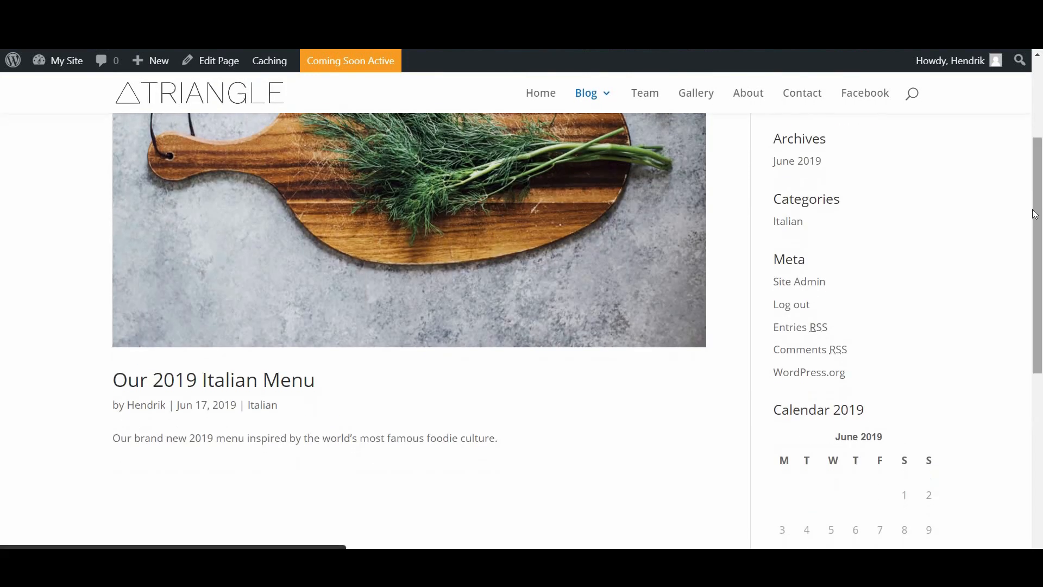
Step: On the live site footer, test the Select Category dropdown without choosing a category
{"action": "left_click_drag", "start_coordinate": [1036, 286], "coordinate": [1042, 422]}
{"action": "scroll", "coordinate": [3, 426], "scroll_direction": "down", "scroll_amount": 2}
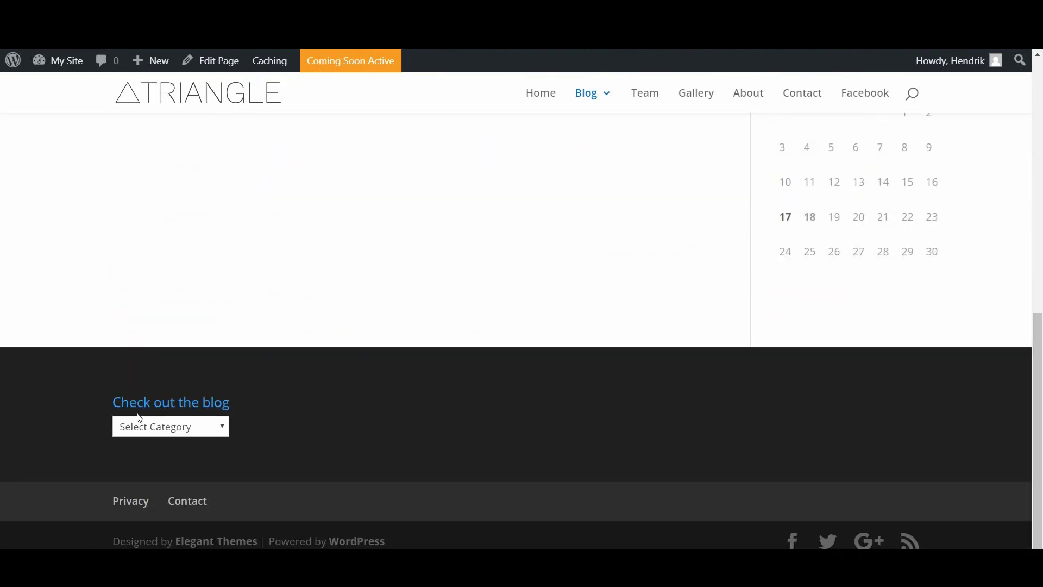
{"action": "left_click", "coordinate": [194, 429]}
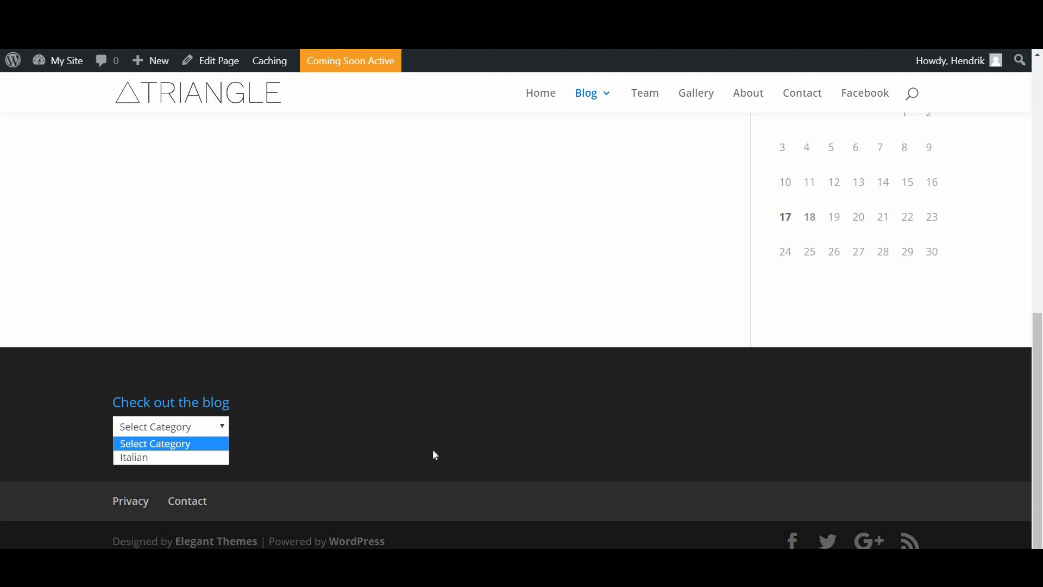
{"action": "left_click", "coordinate": [345, 326]}
{"action": "scroll", "coordinate": [516, 331], "scroll_direction": "up", "scroll_amount": 2}
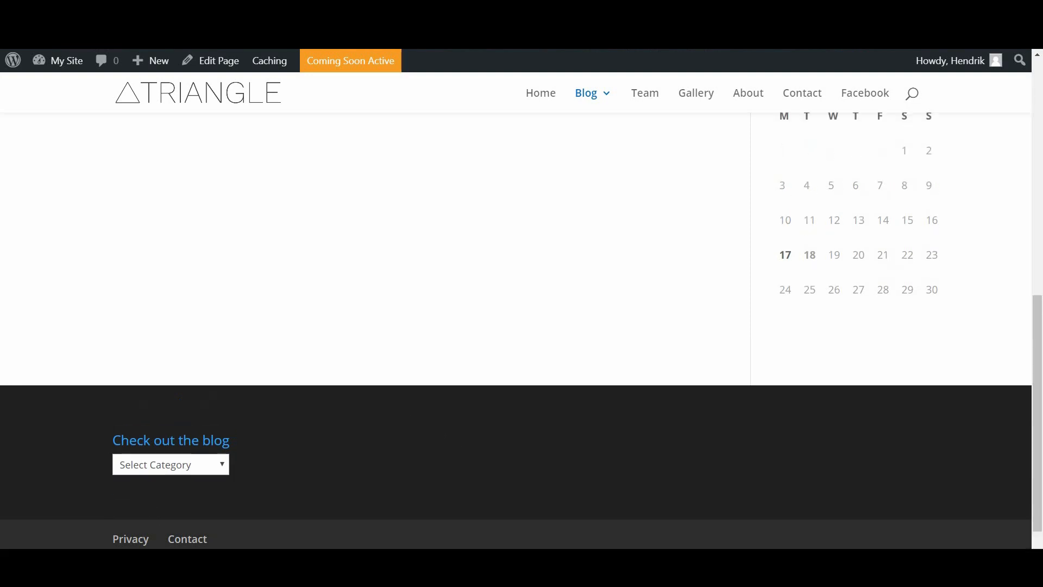
Step: Return to the Widgets admin page and scroll through its widget areas
{"action": "key", "text": "ctrl+Tab"}
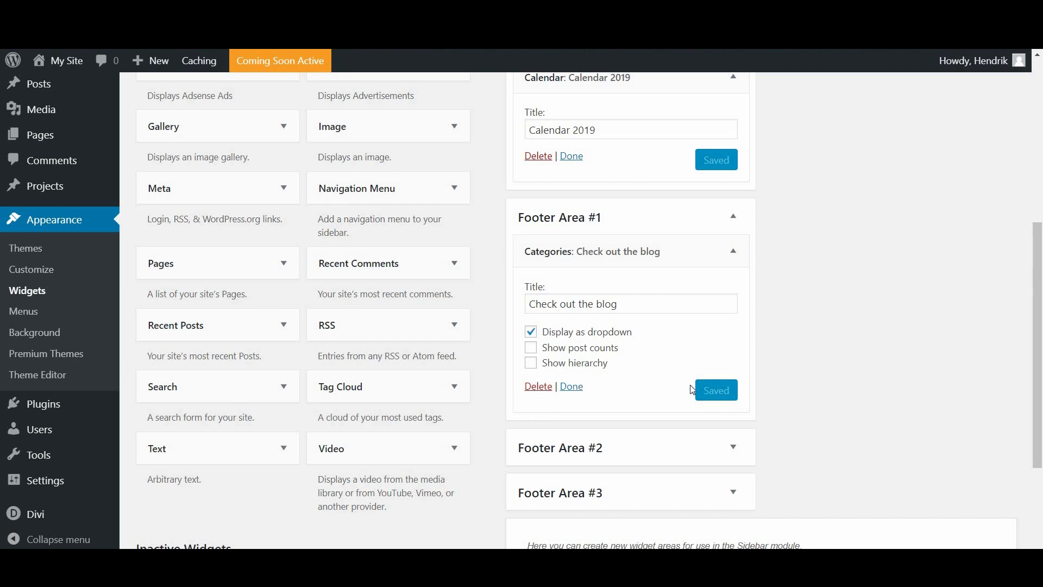
{"action": "scroll", "coordinate": [1031, 205], "scroll_direction": "up", "scroll_amount": 6}
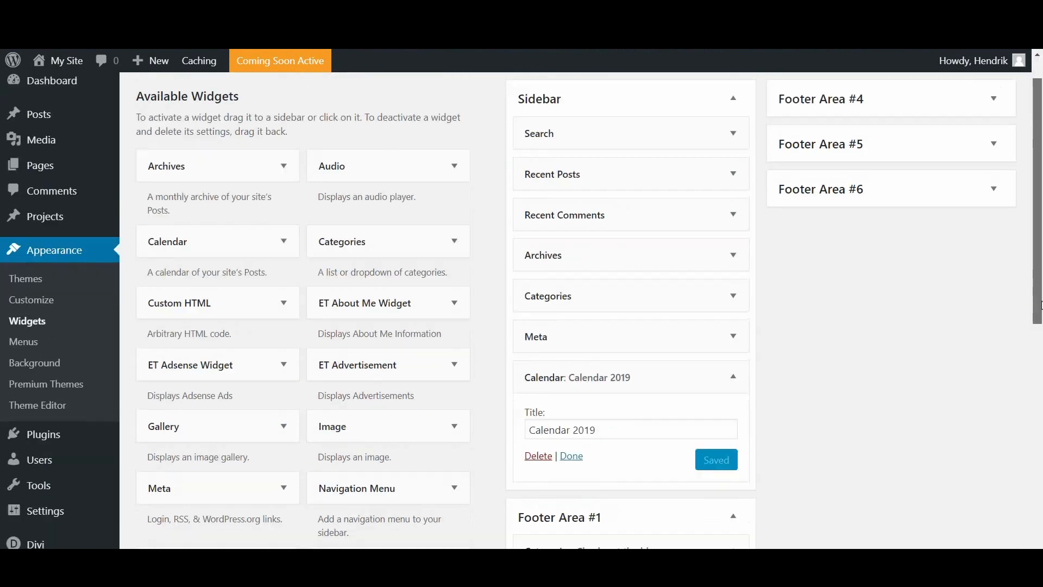
{"action": "scroll", "coordinate": [1040, 304], "scroll_direction": "down", "scroll_amount": 3}
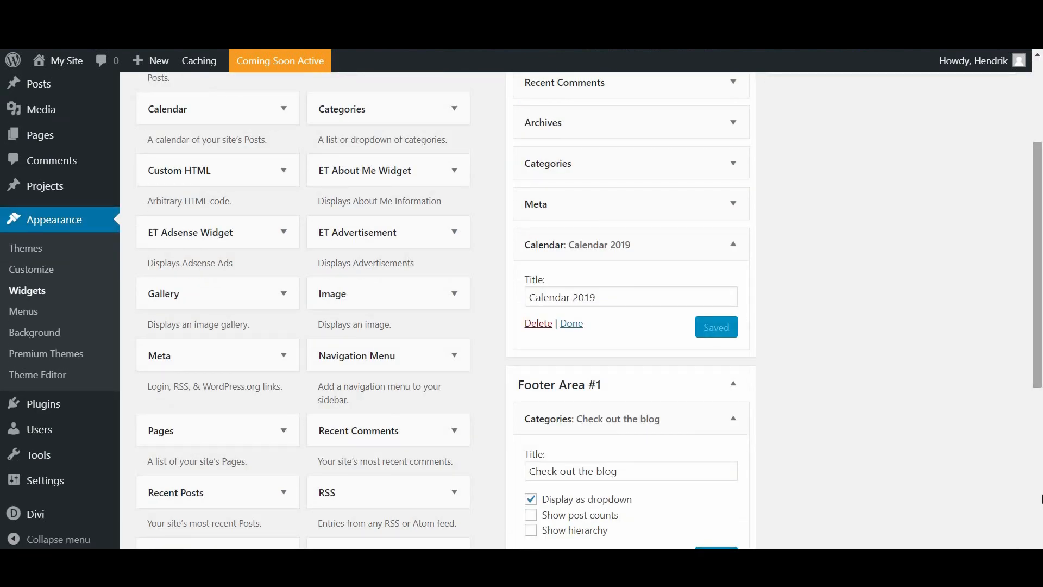
{"action": "scroll", "coordinate": [171, 404], "scroll_direction": "down", "scroll_amount": 8}
{"action": "scroll", "coordinate": [342, 406], "scroll_direction": "up", "scroll_amount": 2}
{"action": "scroll", "coordinate": [352, 409], "scroll_direction": "up", "scroll_amount": 10}
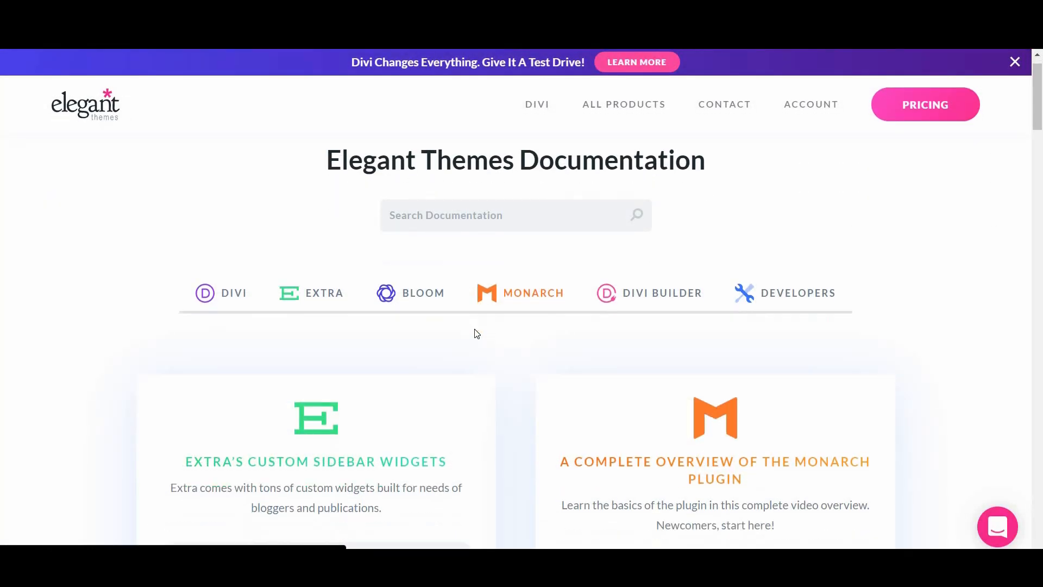
{"action": "scroll", "coordinate": [384, 293], "scroll_direction": "down", "scroll_amount": 10}
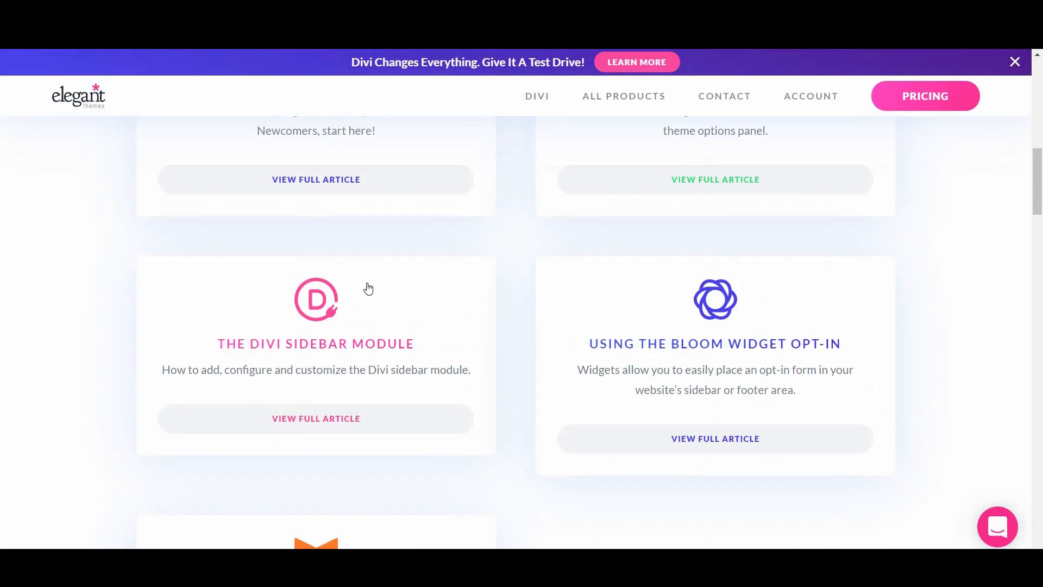
Step: Open The Divi Sidebar Module documentation article and scroll down to its video
{"action": "scroll", "coordinate": [368, 288], "scroll_direction": "down", "scroll_amount": 1}
{"action": "left_click", "coordinate": [368, 288]}
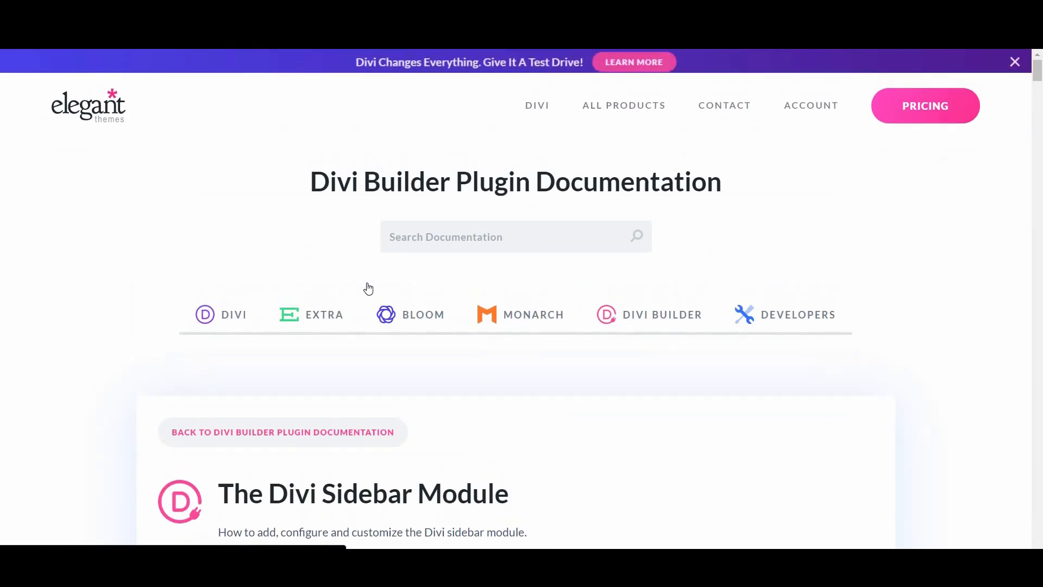
{"action": "scroll", "coordinate": [366, 288], "scroll_direction": "down", "scroll_amount": 6}
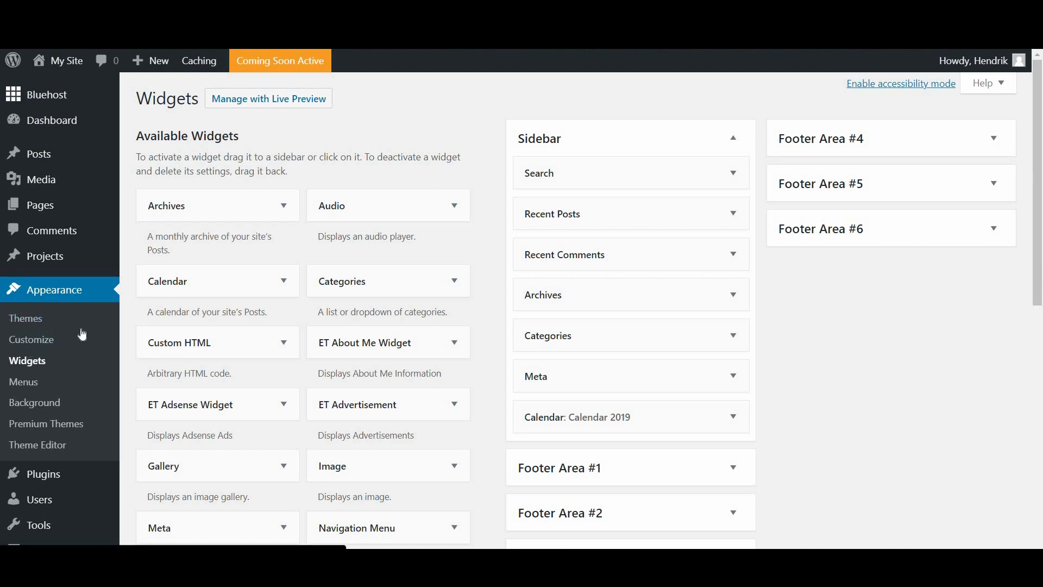
Step: Open the Divi Theme Customizer from the admin sidebar's Divi menu
{"action": "scroll", "coordinate": [86, 431], "scroll_direction": "down", "scroll_amount": 3}
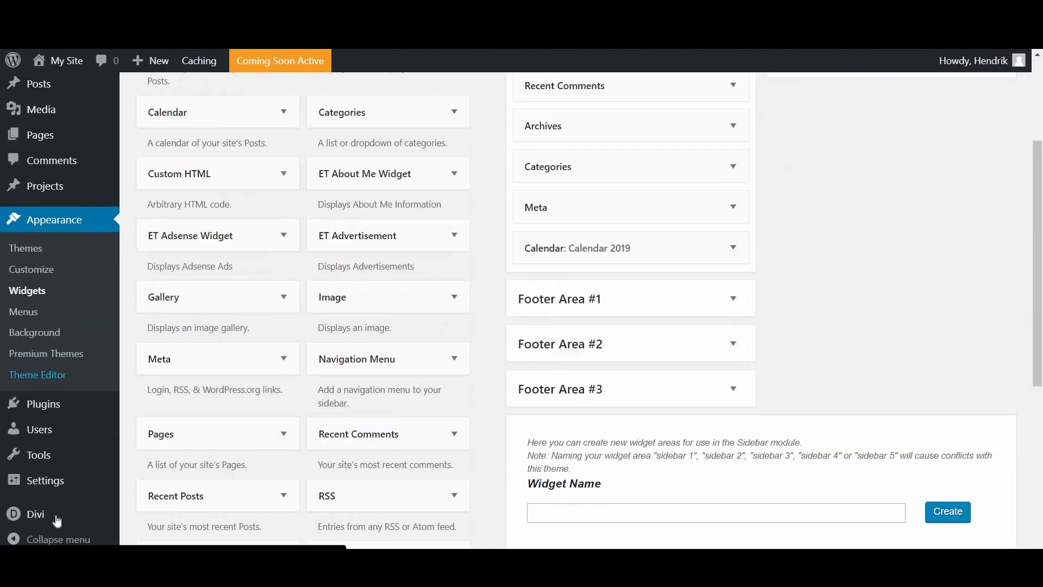
{"action": "mouse_move", "coordinate": [63, 517]}
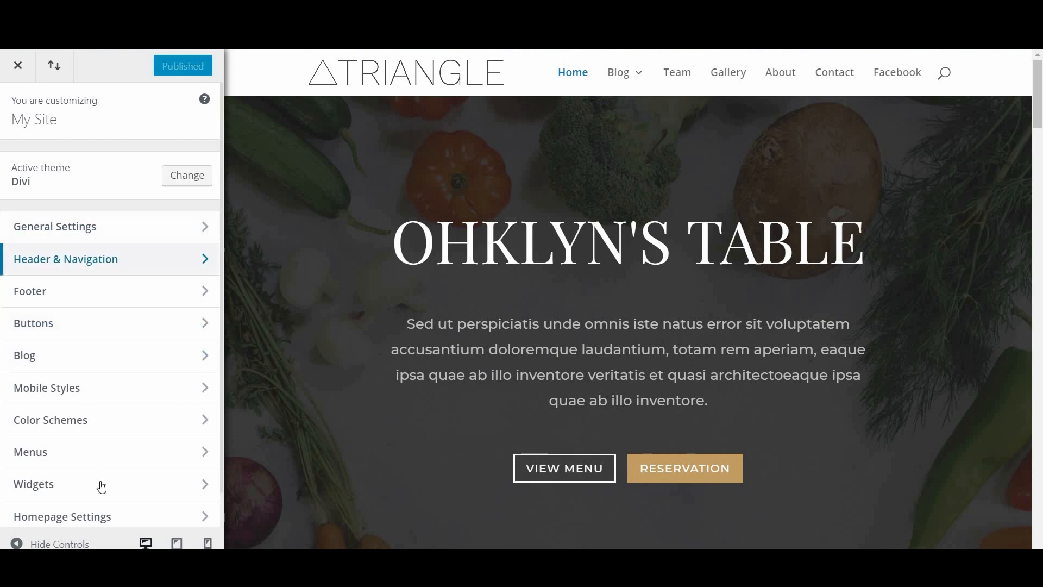
{"action": "scroll", "coordinate": [99, 486], "scroll_direction": "down", "scroll_amount": 1}
{"action": "scroll", "coordinate": [126, 237], "scroll_direction": "up", "scroll_amount": 1}
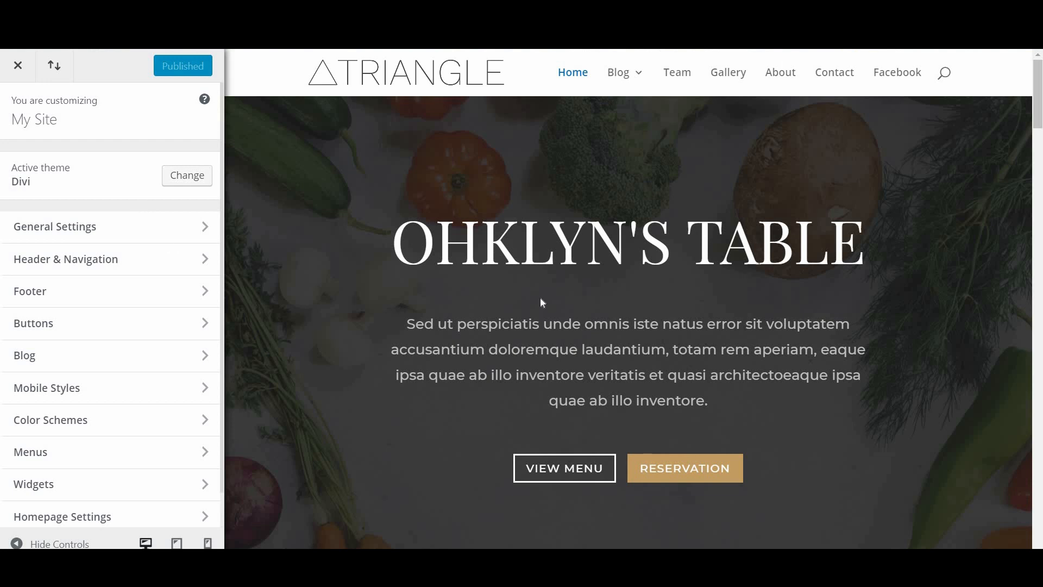
{"action": "right_click", "coordinate": [555, 236]}
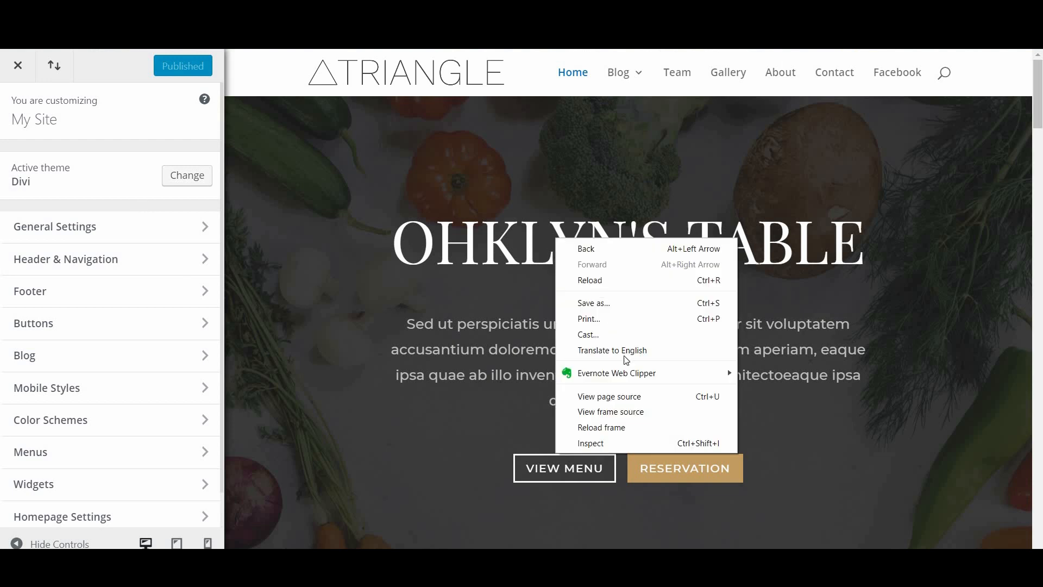
{"action": "left_click", "coordinate": [611, 443]}
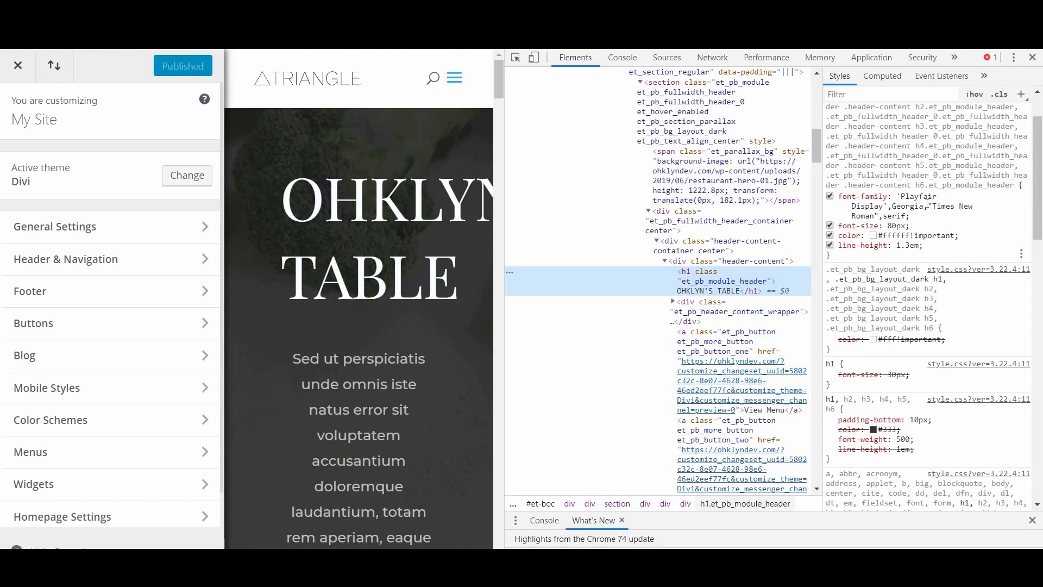
{"action": "left_click", "coordinate": [1032, 57]}
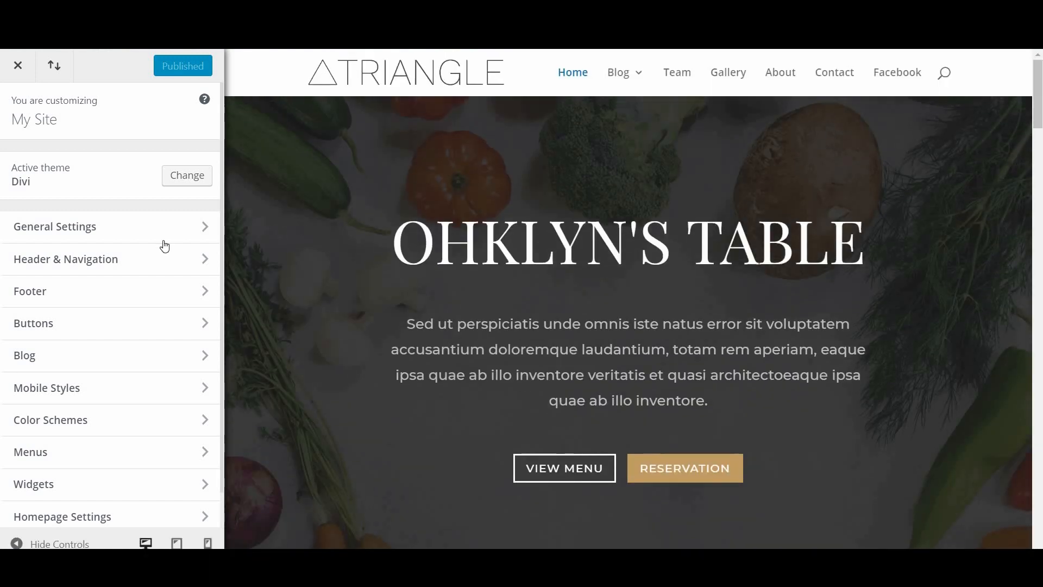
Step: Set the Header Font to Raleway under General Settings > Typography
{"action": "left_click", "coordinate": [92, 231]}
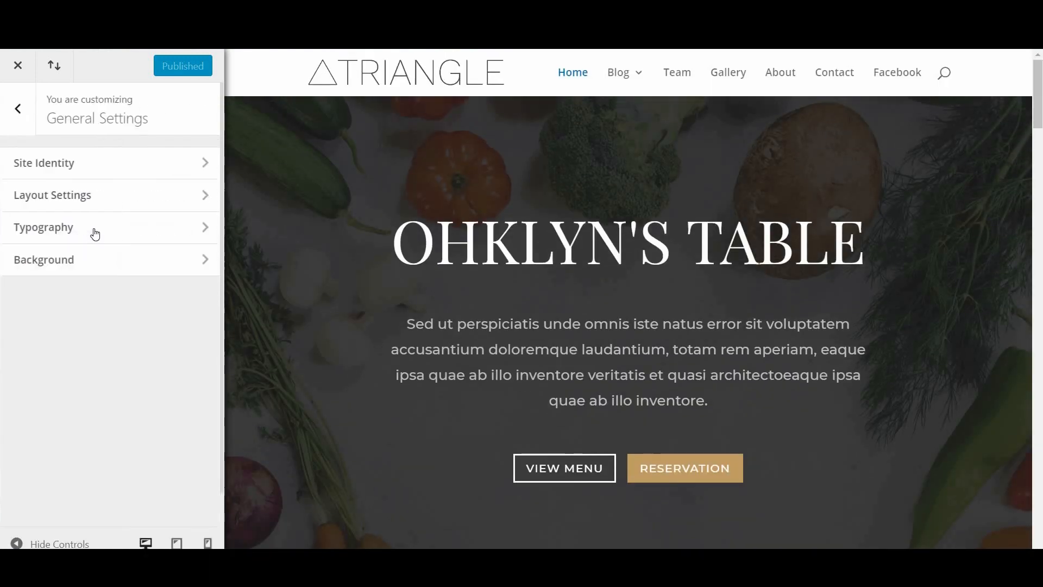
{"action": "left_click", "coordinate": [89, 227]}
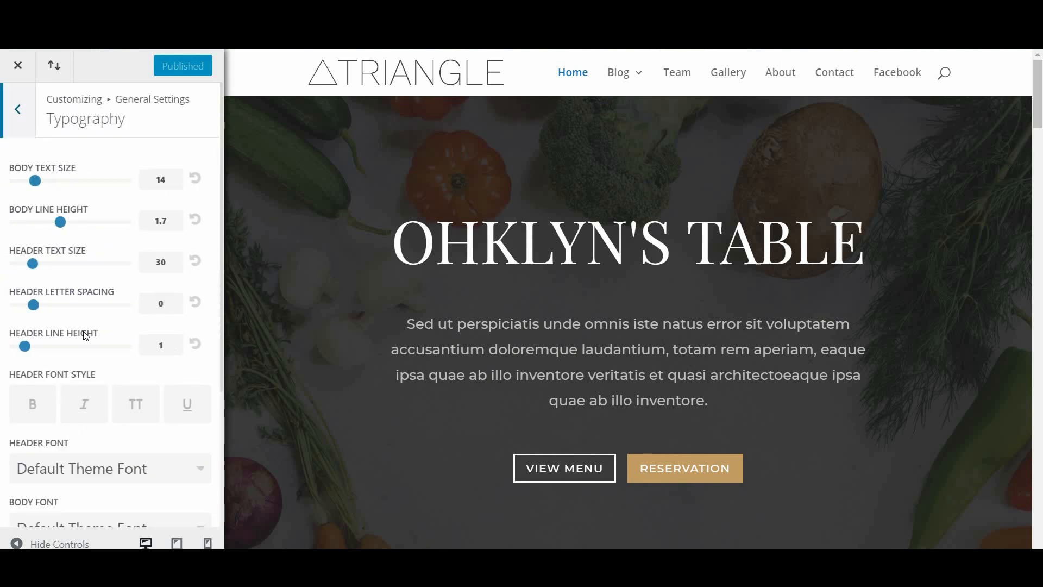
{"action": "scroll", "coordinate": [82, 342], "scroll_direction": "down", "scroll_amount": 3}
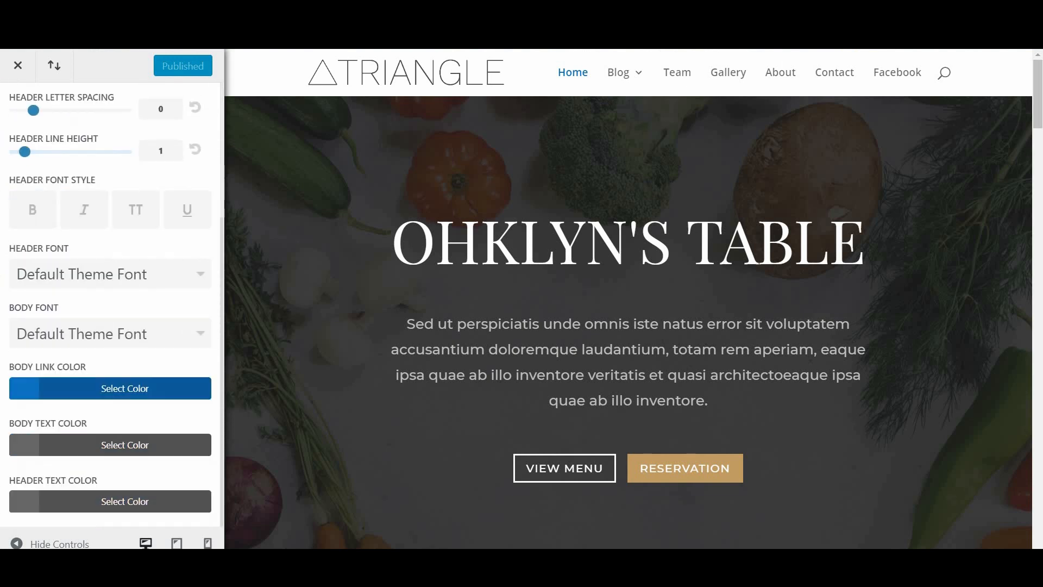
{"action": "left_click", "coordinate": [94, 288]}
{"action": "scroll", "coordinate": [210, 284], "scroll_direction": "down", "scroll_amount": 5}
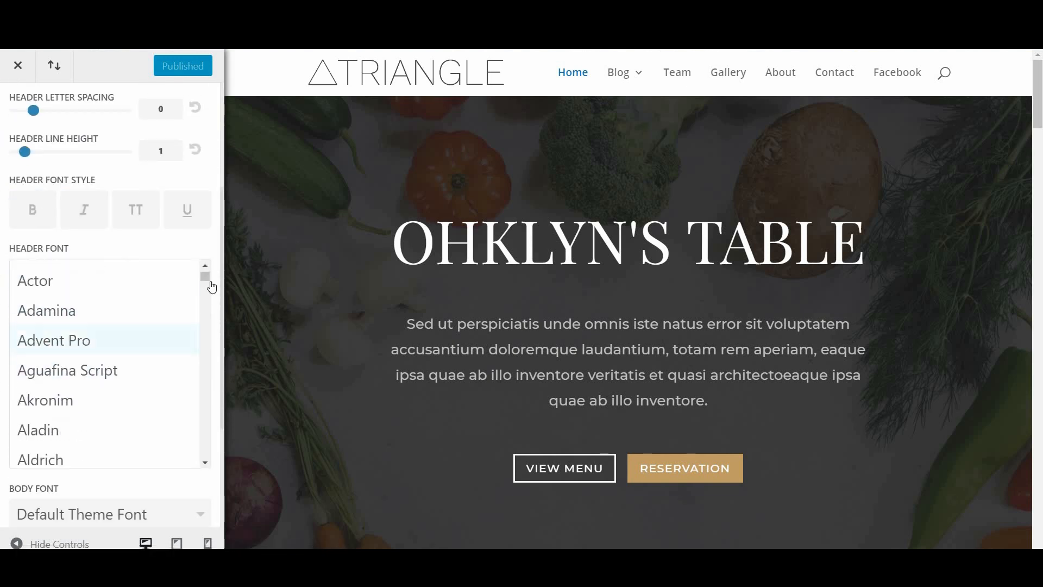
{"action": "scroll", "coordinate": [193, 419], "scroll_direction": "down", "scroll_amount": 15}
{"action": "scroll", "coordinate": [172, 415], "scroll_direction": "down", "scroll_amount": 20}
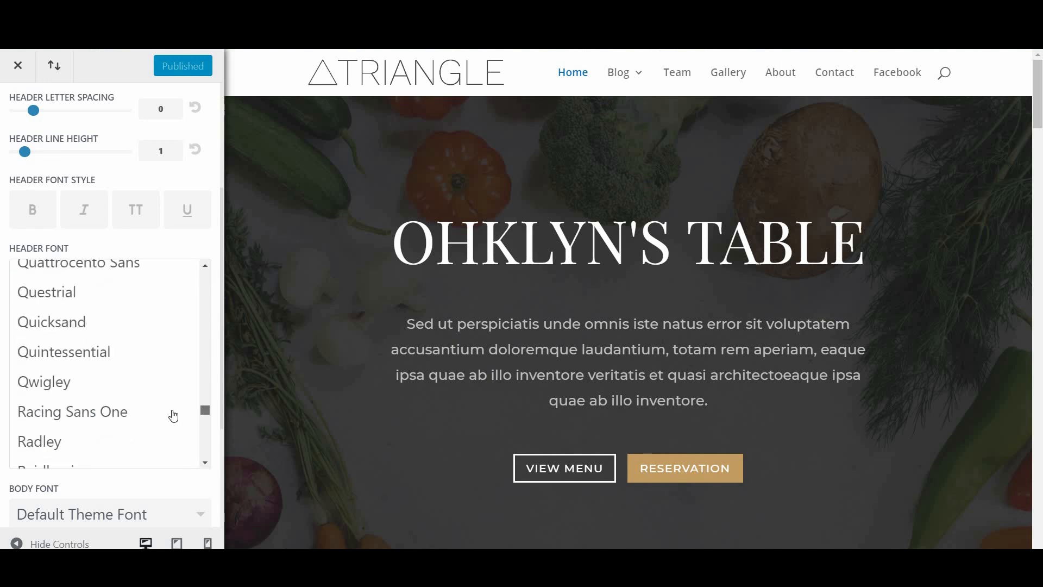
{"action": "scroll", "coordinate": [84, 333], "scroll_direction": "up", "scroll_amount": 3}
{"action": "scroll", "coordinate": [70, 376], "scroll_direction": "up", "scroll_amount": 5}
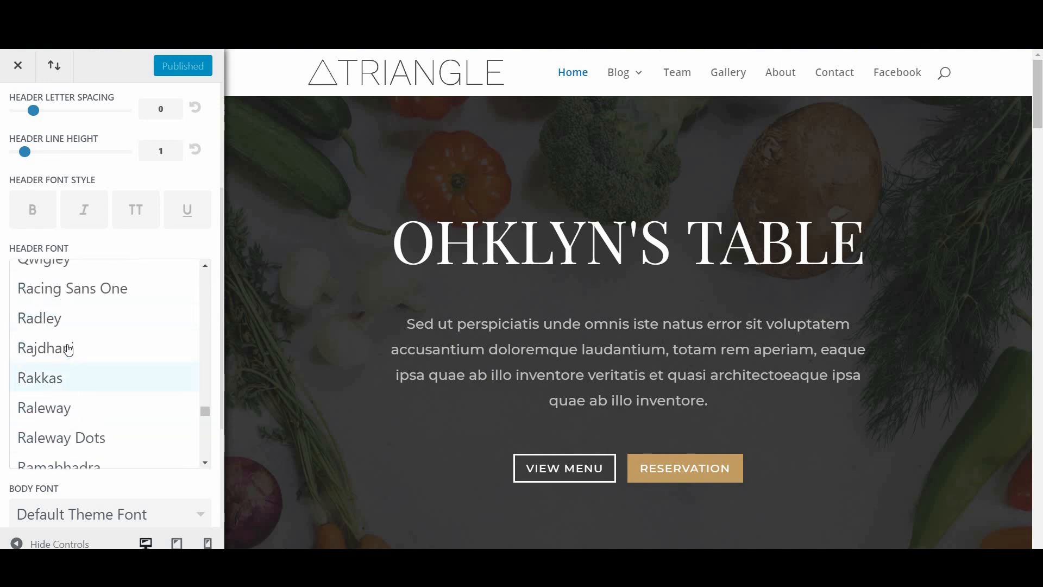
{"action": "scroll", "coordinate": [65, 337], "scroll_direction": "down", "scroll_amount": 2}
{"action": "left_click", "coordinate": [65, 347]}
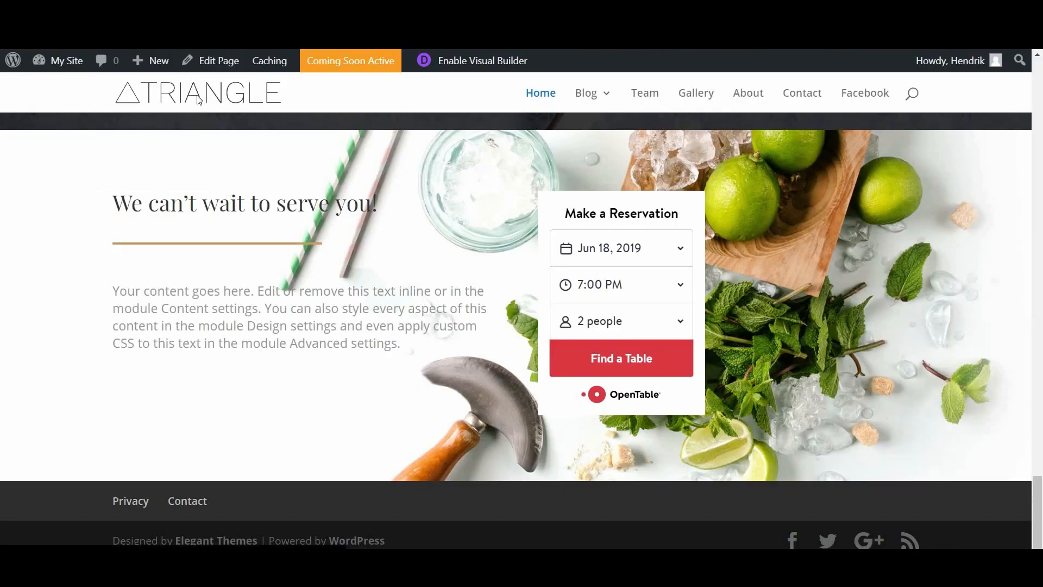
Step: Launch the Visual Builder on the home page from the top of the page
{"action": "left_click", "coordinate": [198, 99]}
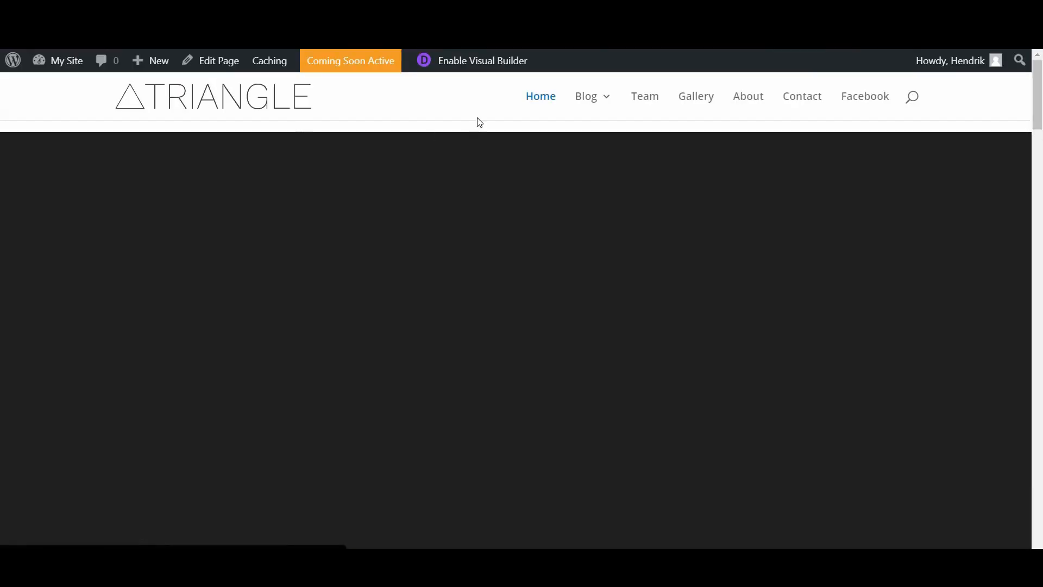
{"action": "left_click", "coordinate": [481, 63]}
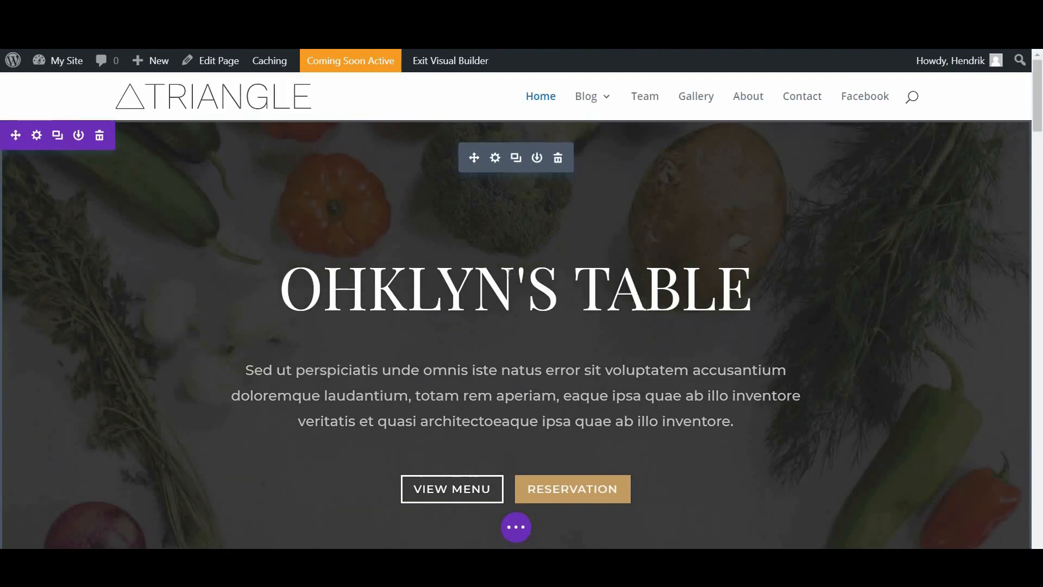
{"action": "left_click", "coordinate": [516, 288]}
{"action": "left_click", "coordinate": [880, 342]}
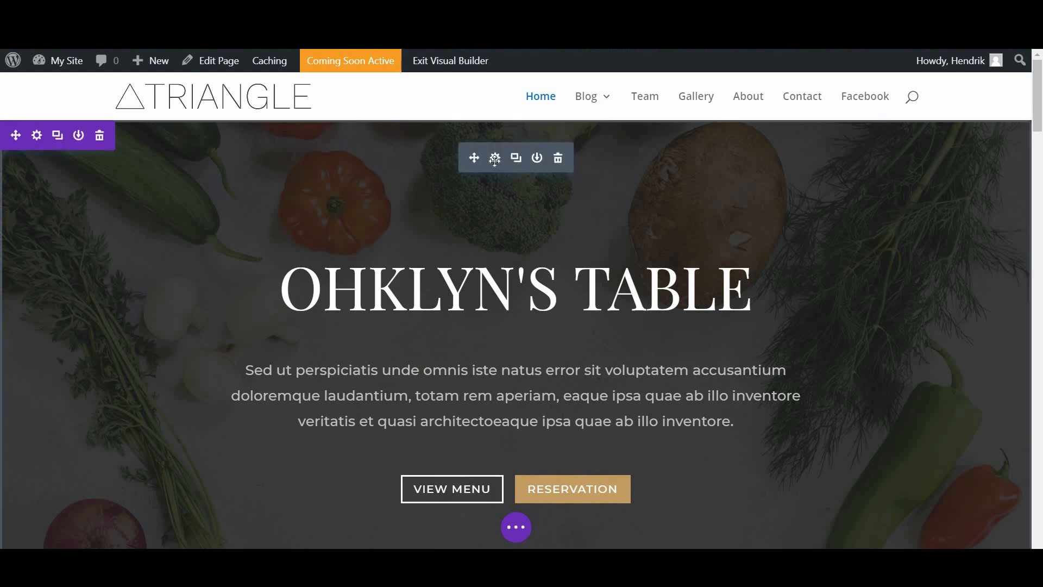
Step: Check the hero header's Title Text font is Playfair Display, then save the module settings
{"action": "left_click", "coordinate": [493, 158]}
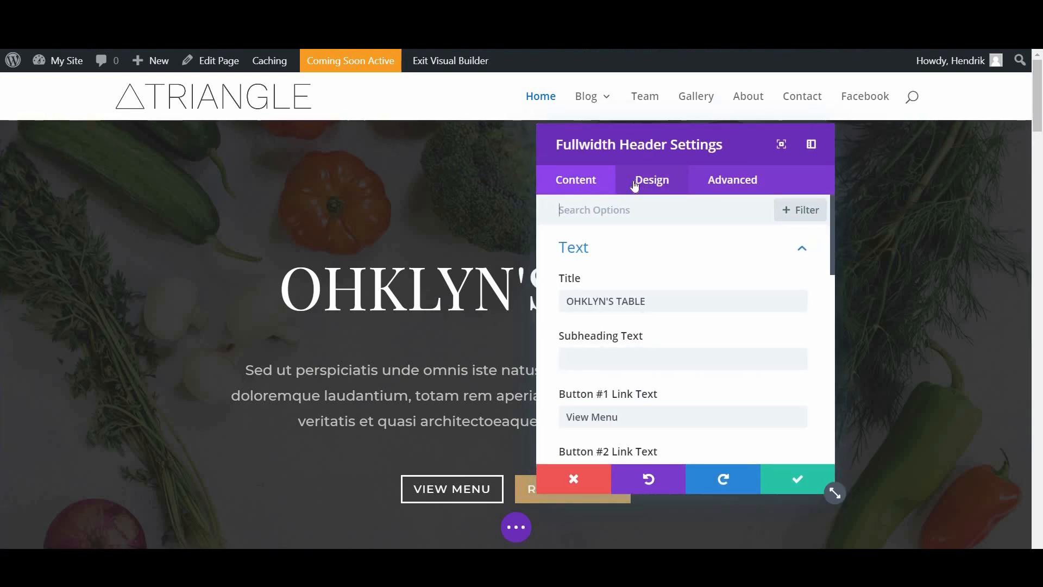
{"action": "left_click", "coordinate": [634, 182]}
{"action": "scroll", "coordinate": [618, 326], "scroll_direction": "down", "scroll_amount": 1}
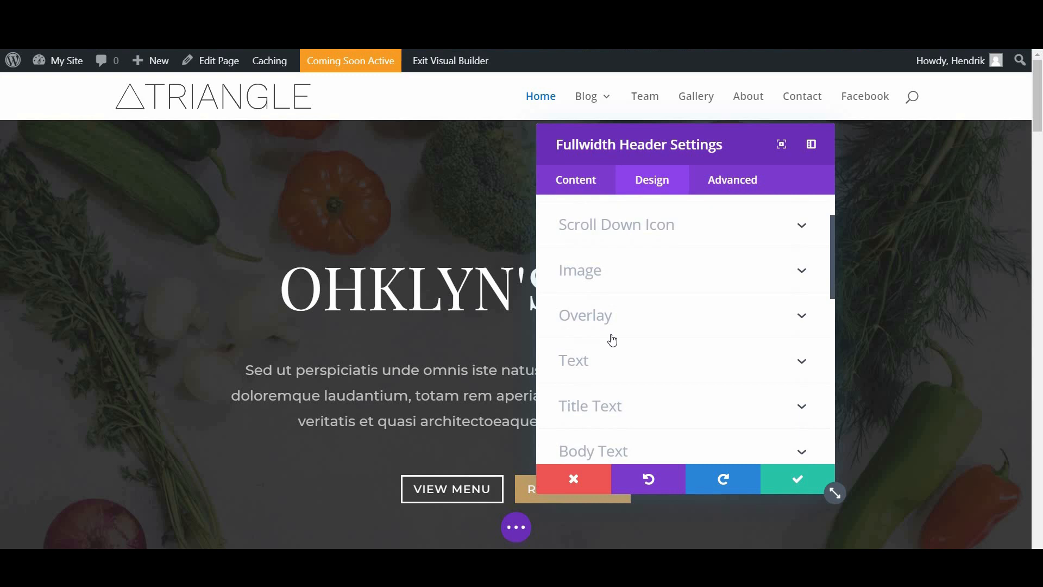
{"action": "scroll", "coordinate": [612, 340], "scroll_direction": "down", "scroll_amount": 1}
{"action": "left_click", "coordinate": [614, 338]}
{"action": "scroll", "coordinate": [619, 329], "scroll_direction": "down", "scroll_amount": 2}
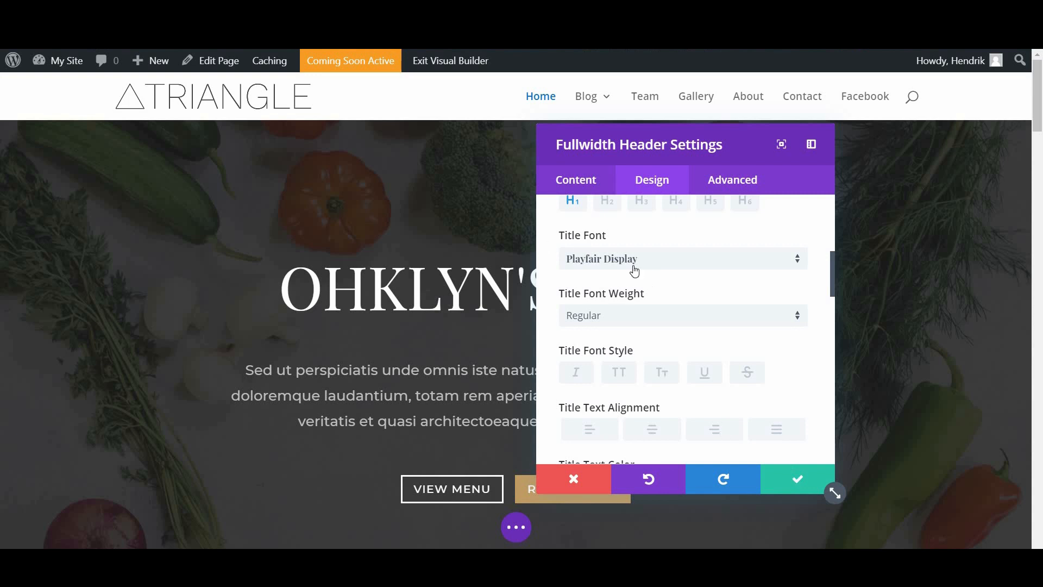
{"action": "left_click", "coordinate": [796, 479]}
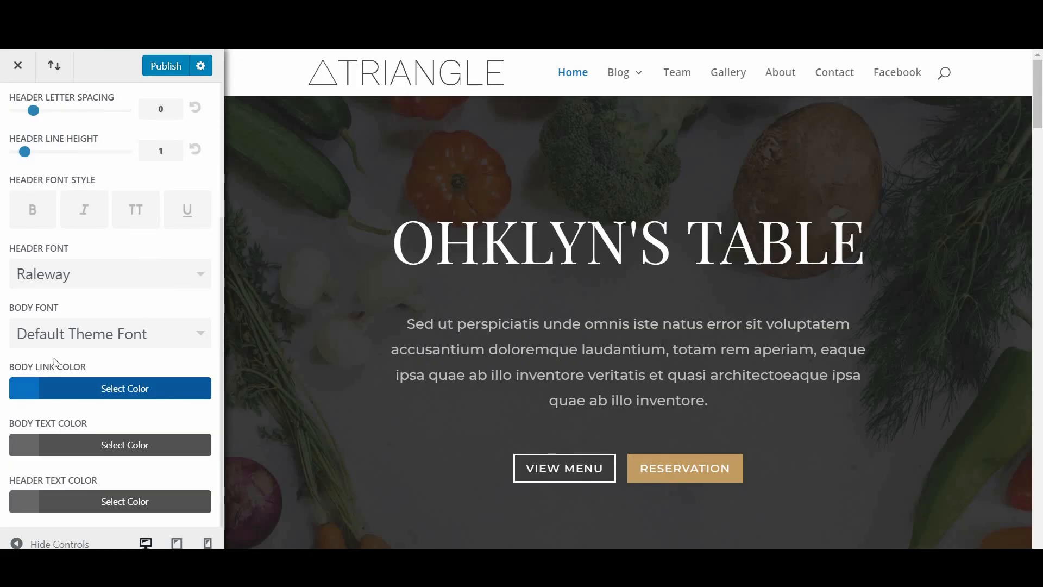
Step: Choose Default Theme Font for the Header Font and return to the Customizer's section list
{"action": "left_click", "coordinate": [51, 277]}
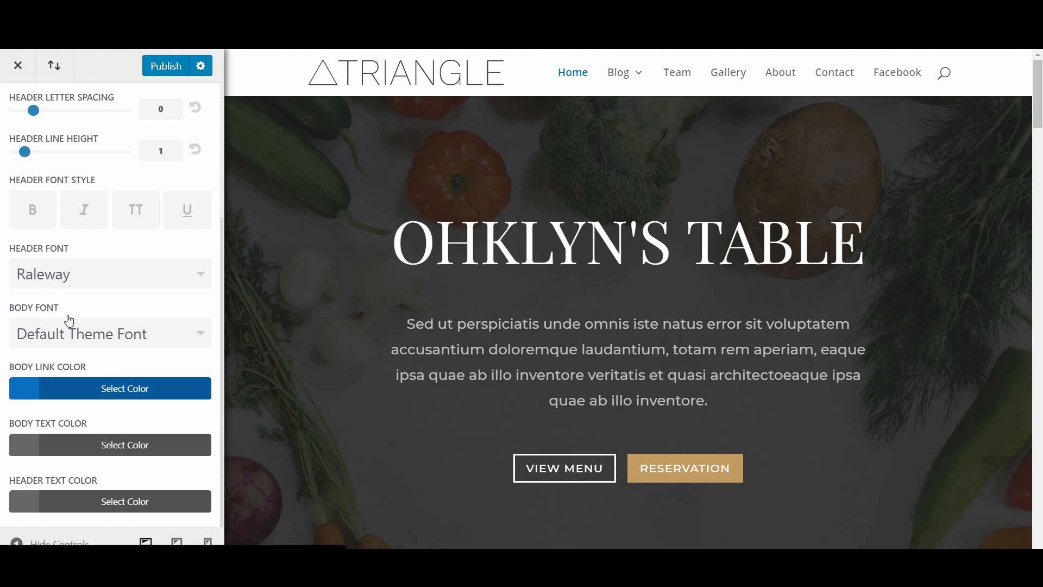
{"action": "scroll", "coordinate": [163, 423], "scroll_direction": "up", "scroll_amount": 5}
{"action": "scroll", "coordinate": [195, 417], "scroll_direction": "up", "scroll_amount": 3}
{"action": "left_click_drag", "start_coordinate": [205, 408], "coordinate": [117, 276]}
{"action": "left_click", "coordinate": [119, 281]}
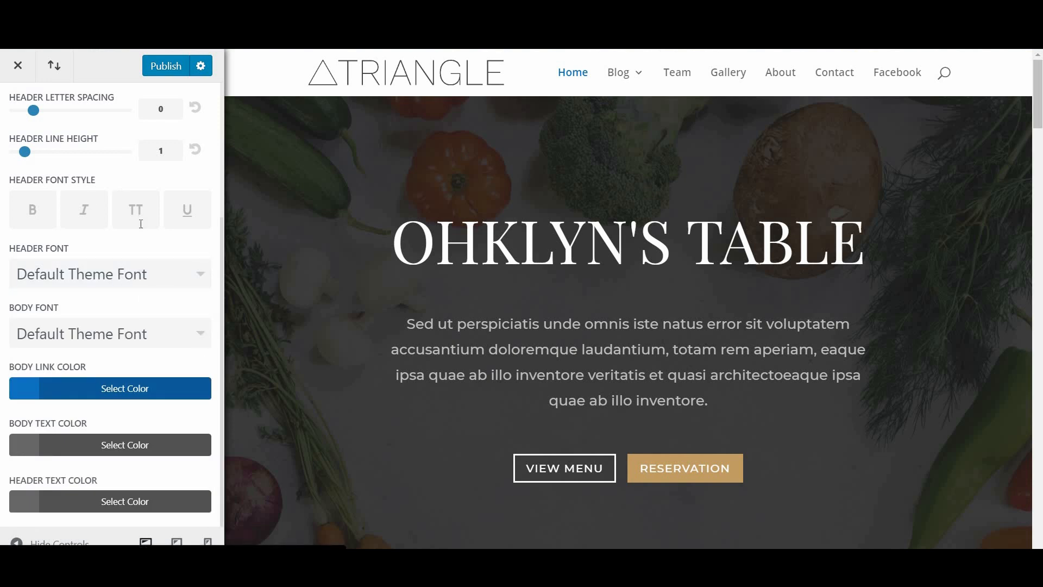
{"action": "scroll", "coordinate": [38, 132], "scroll_direction": "up", "scroll_amount": 1}
{"action": "scroll", "coordinate": [38, 131], "scroll_direction": "up", "scroll_amount": 3}
{"action": "left_click", "coordinate": [18, 108]}
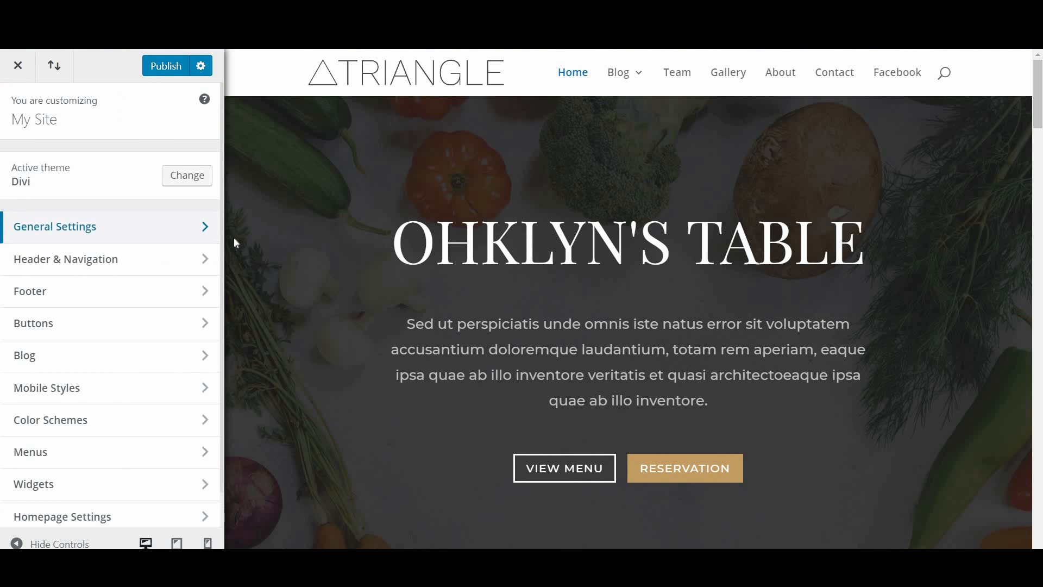
Step: In Layout Settings, try a boxed layout and 1356 width, then revert to full width at 1080
{"action": "left_click", "coordinate": [157, 233]}
{"action": "left_click", "coordinate": [165, 163]}
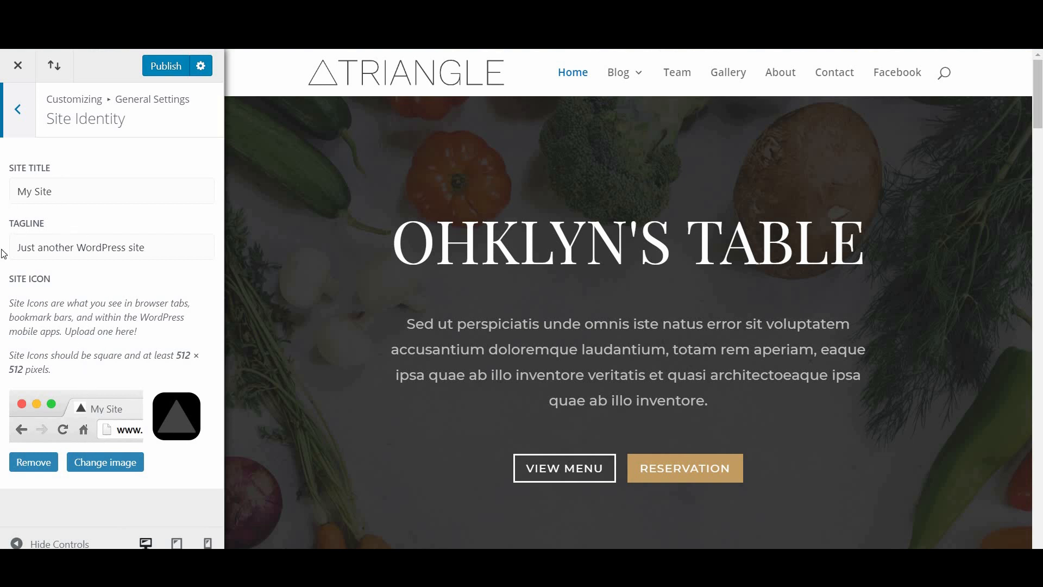
{"action": "left_click", "coordinate": [24, 116]}
{"action": "left_click", "coordinate": [122, 201]}
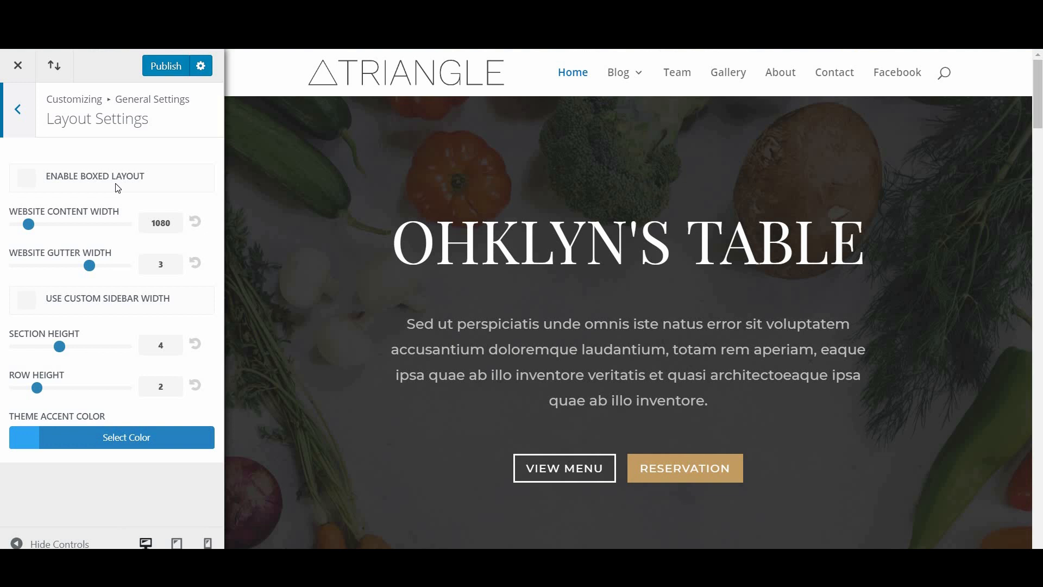
{"action": "left_click", "coordinate": [27, 178]}
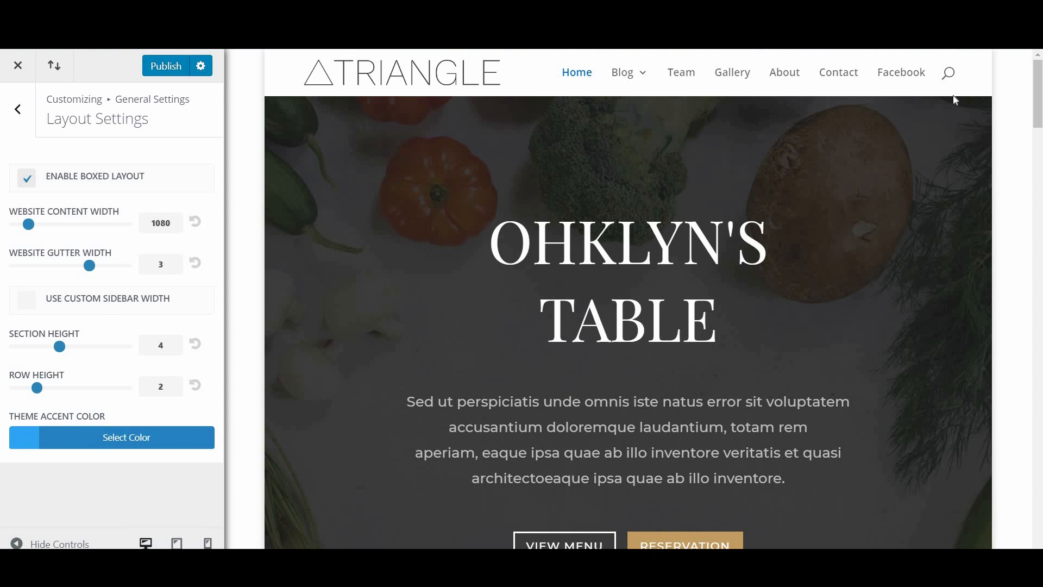
{"action": "left_click", "coordinate": [25, 186]}
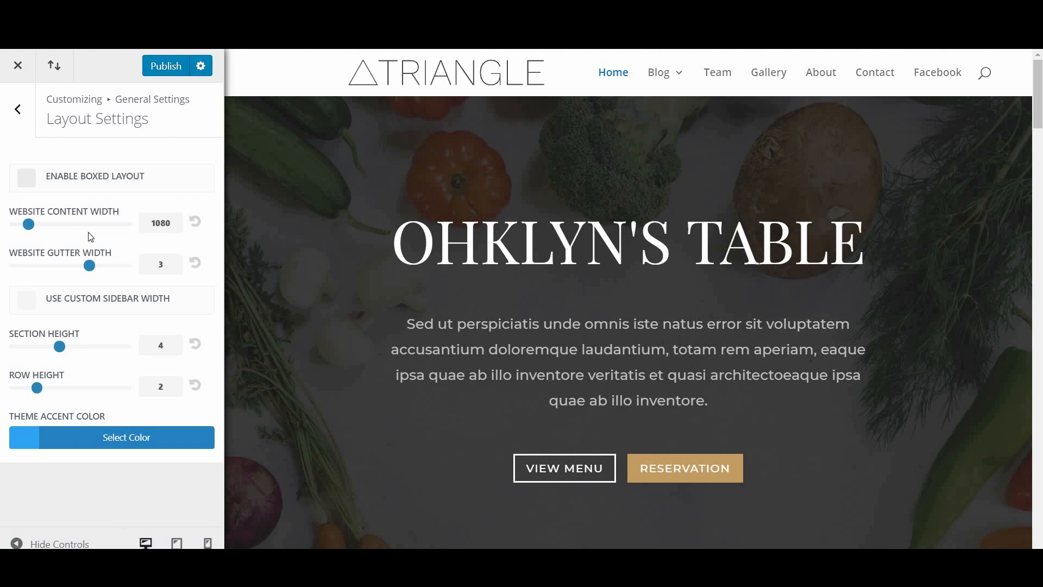
{"action": "left_click", "coordinate": [62, 224]}
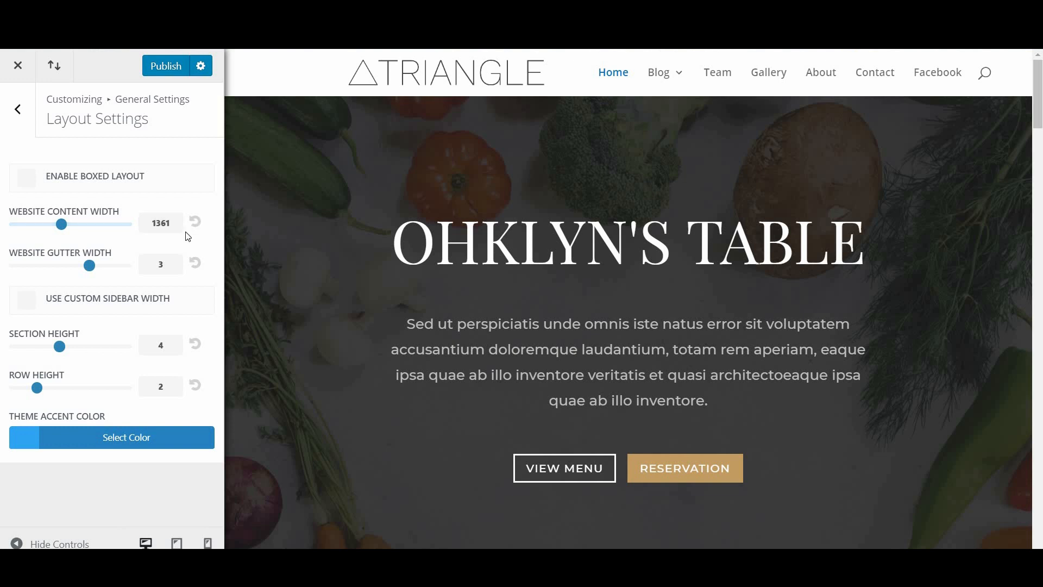
{"action": "left_click", "coordinate": [199, 227]}
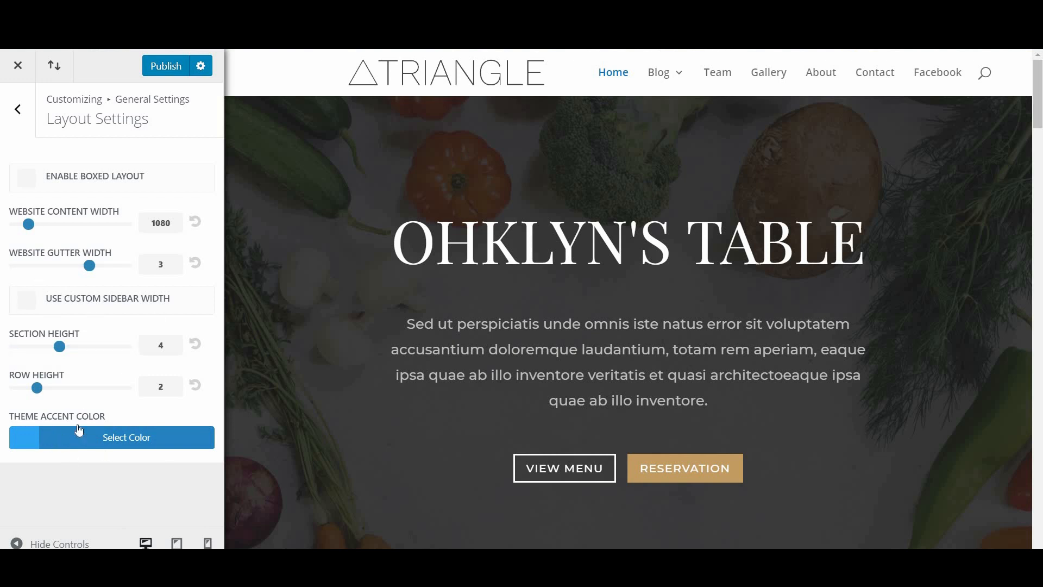
Step: Set the theme accent colour to cyan #0ddadd
{"action": "left_click", "coordinate": [104, 443]}
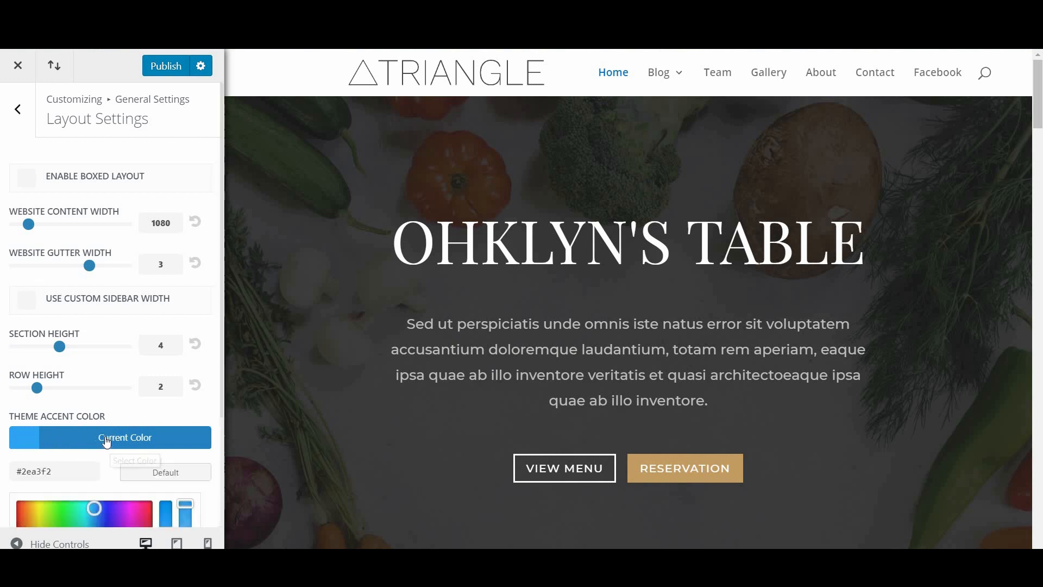
{"action": "scroll", "coordinate": [106, 478], "scroll_direction": "down", "scroll_amount": 3}
{"action": "left_click", "coordinate": [109, 503]}
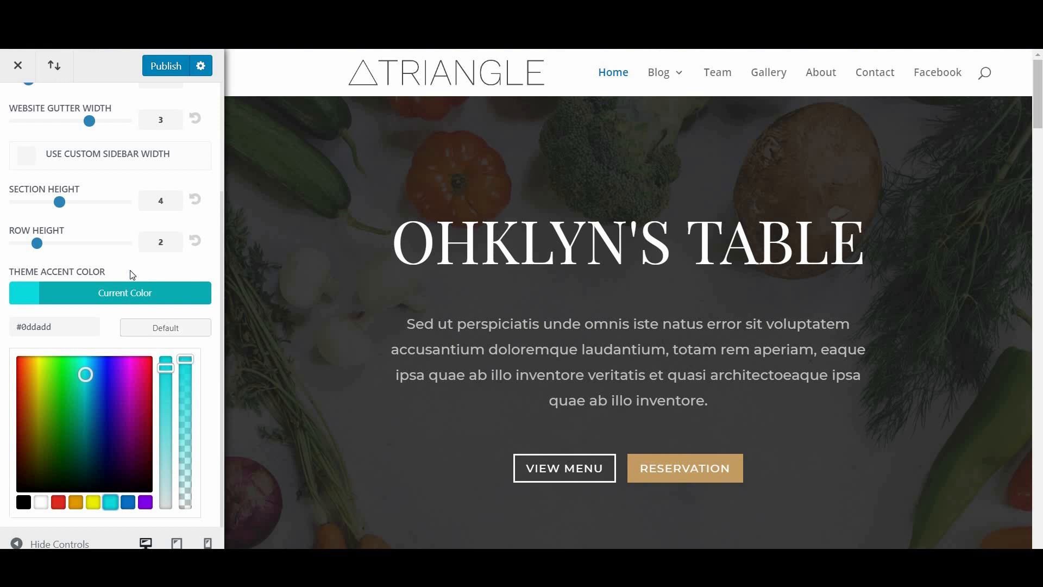
{"action": "scroll", "coordinate": [33, 124], "scroll_direction": "up", "scroll_amount": 3}
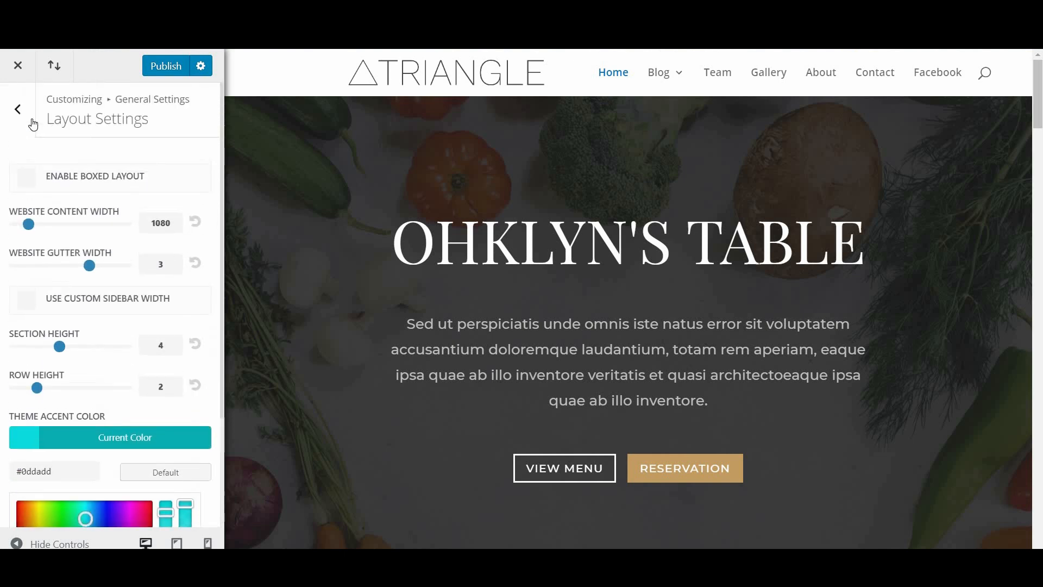
{"action": "left_click", "coordinate": [6, 126]}
Step: Open Typography and leave the header font at its default
{"action": "left_click", "coordinate": [95, 234]}
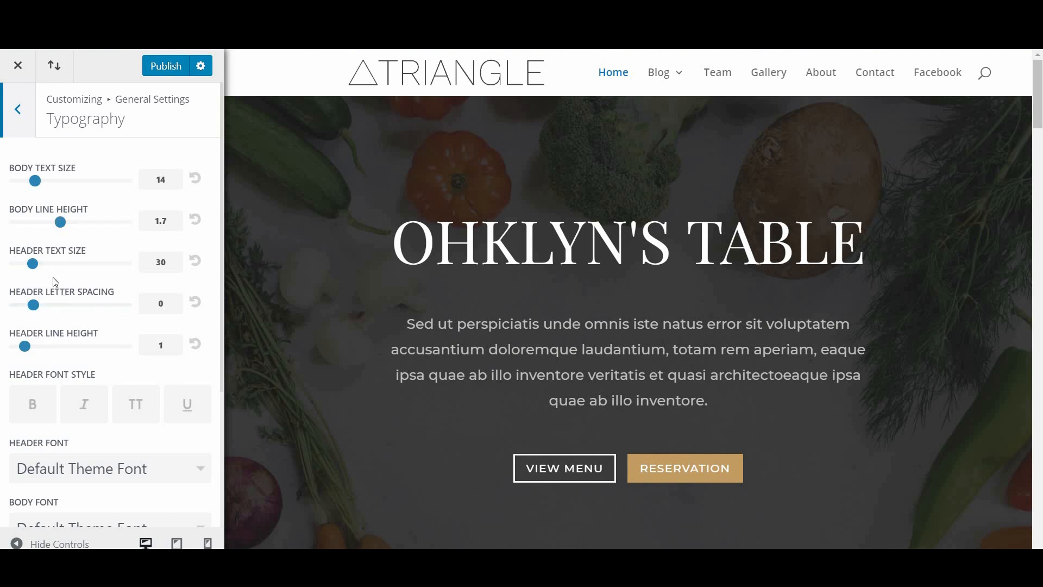
{"action": "scroll", "coordinate": [75, 316], "scroll_direction": "down", "scroll_amount": 4}
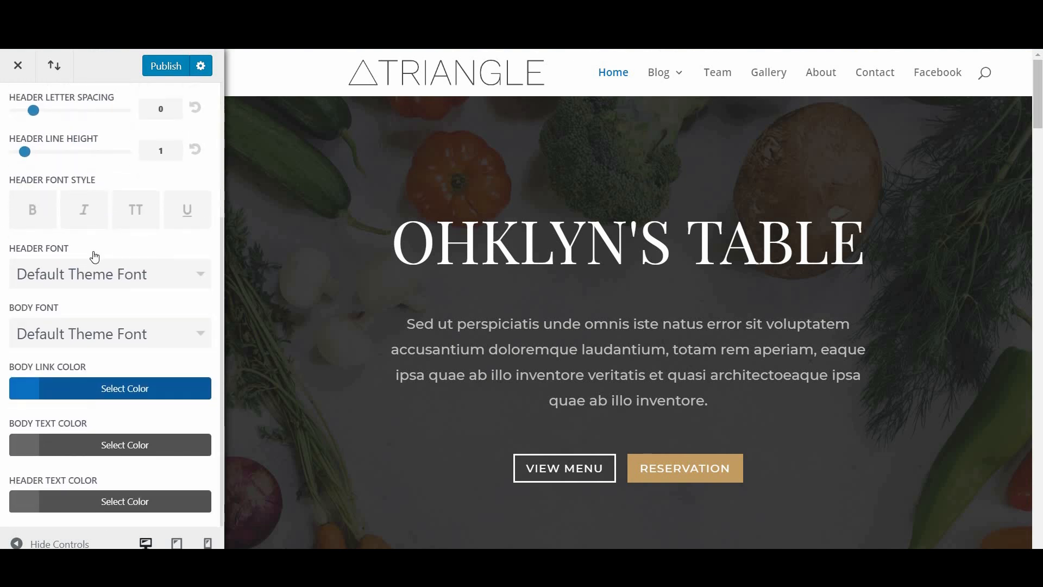
{"action": "left_click", "coordinate": [108, 275]}
{"action": "left_click", "coordinate": [112, 280]}
Step: Set the body link colour to cyan #0ddadd, then move to the Background settings
{"action": "left_click", "coordinate": [81, 390]}
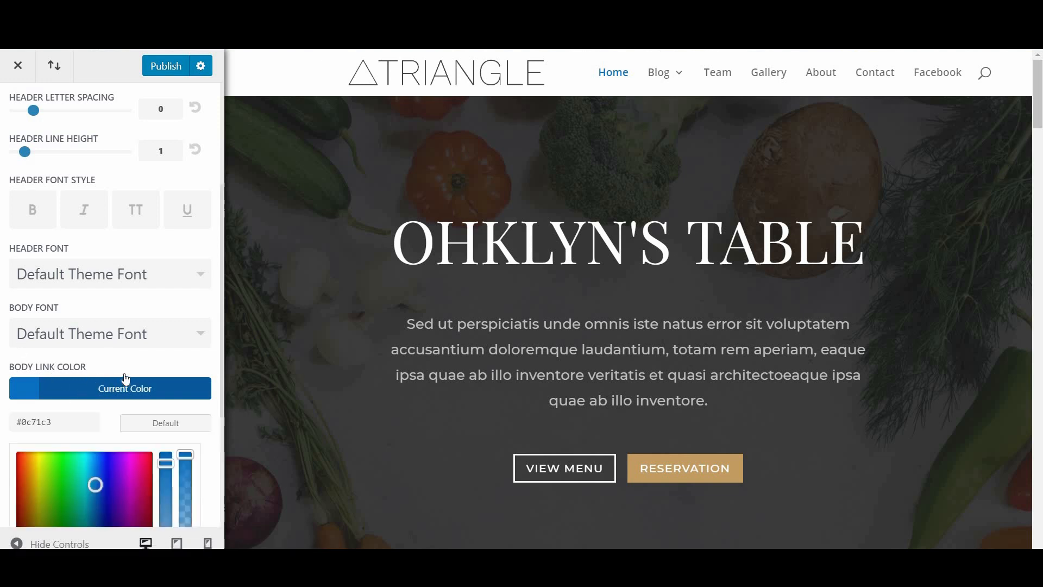
{"action": "scroll", "coordinate": [108, 353], "scroll_direction": "down", "scroll_amount": 4}
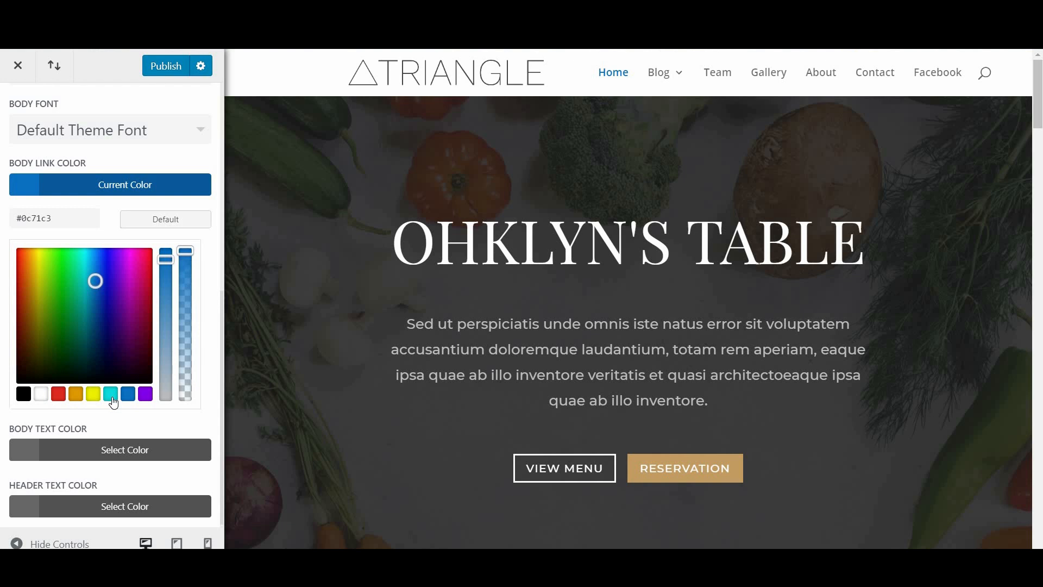
{"action": "left_click", "coordinate": [112, 398]}
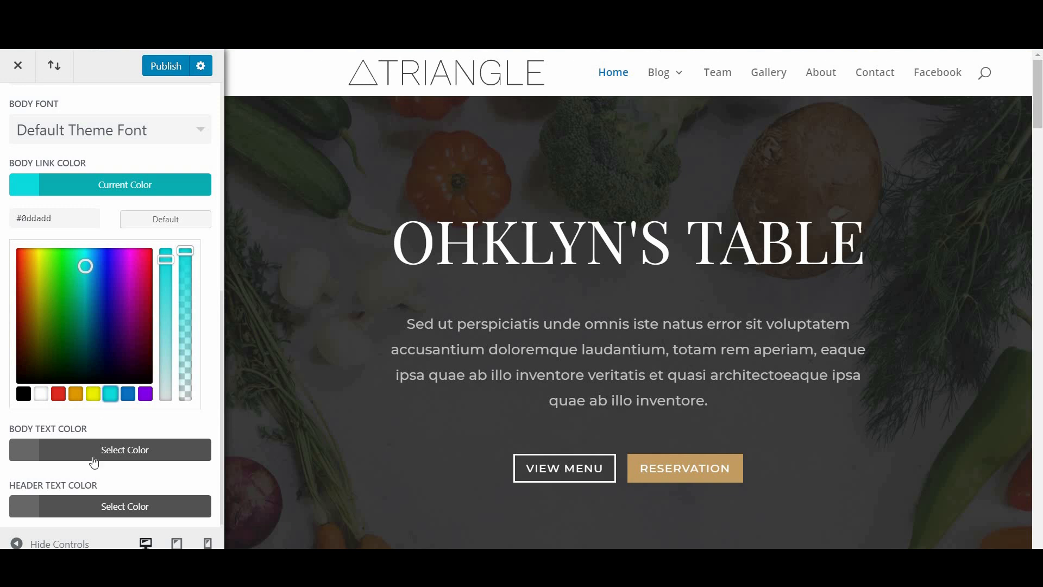
{"action": "scroll", "coordinate": [95, 462], "scroll_direction": "down", "scroll_amount": 1}
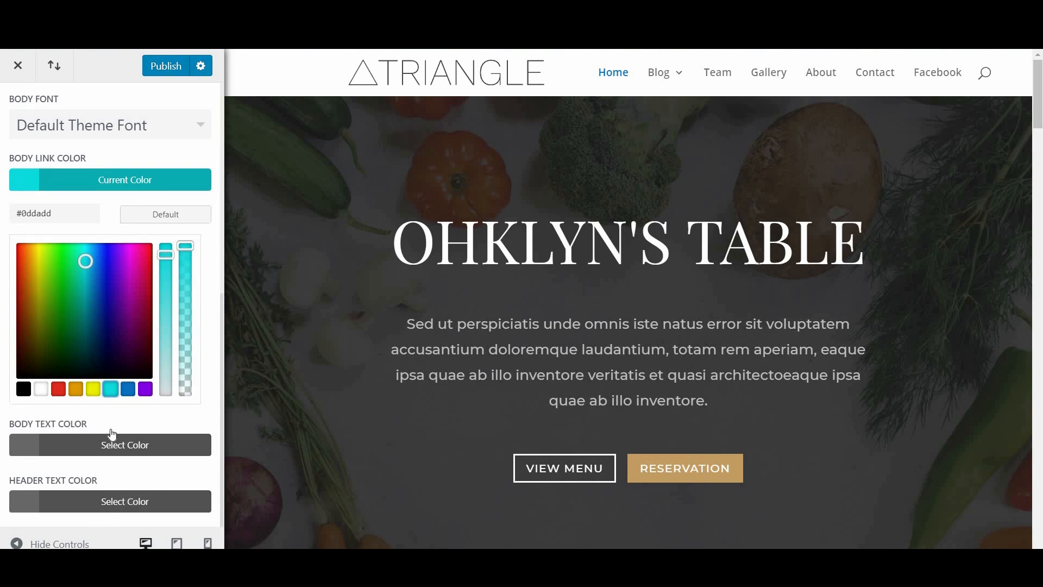
{"action": "scroll", "coordinate": [25, 144], "scroll_direction": "up", "scroll_amount": 5}
{"action": "left_click", "coordinate": [17, 111]}
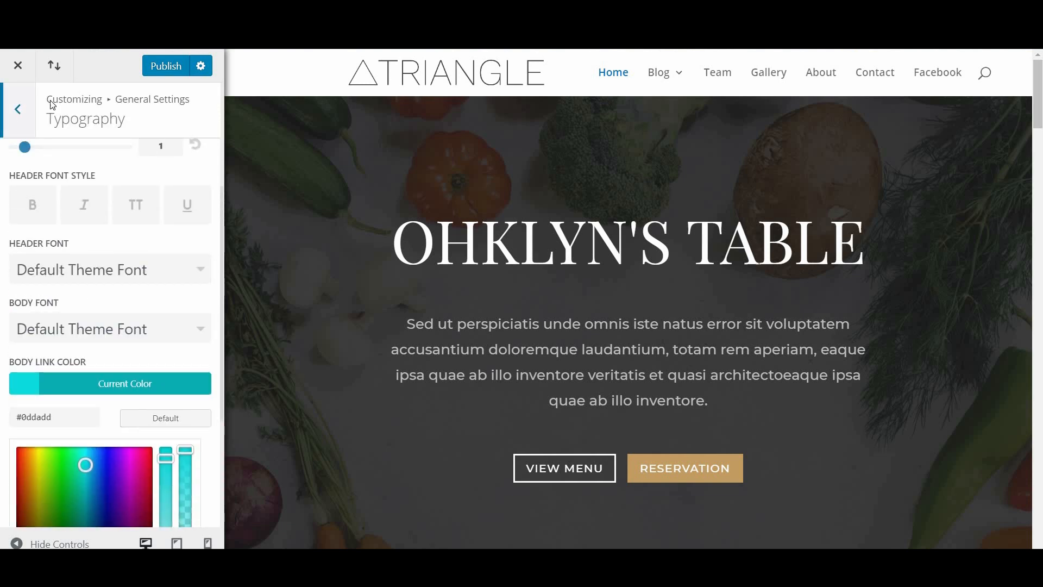
{"action": "left_click", "coordinate": [104, 260]}
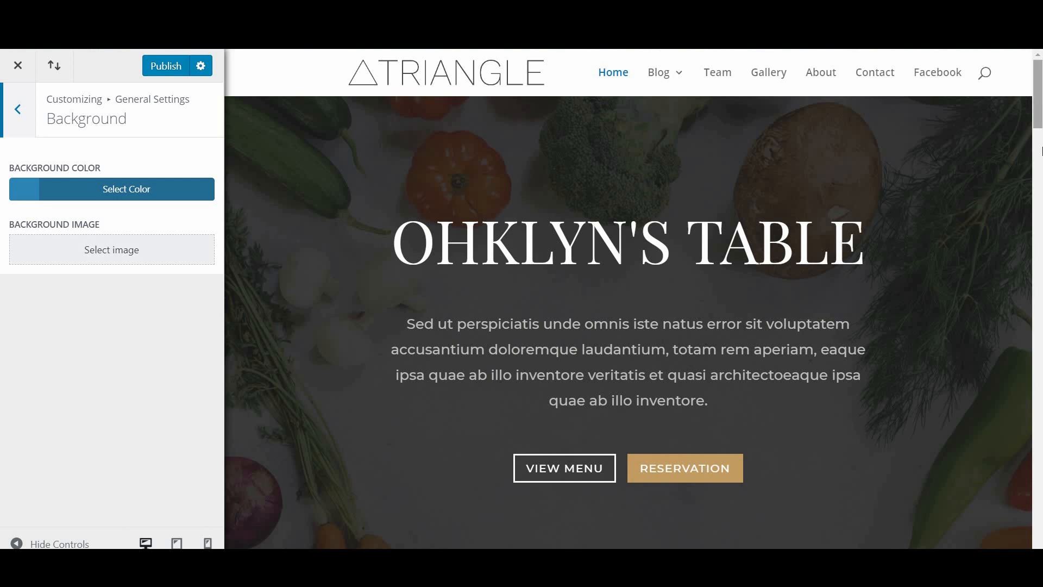
Step: Scroll through the page preview, then go to the Header & Navigation section
{"action": "left_click_drag", "start_coordinate": [1040, 151], "coordinate": [1040, 477]}
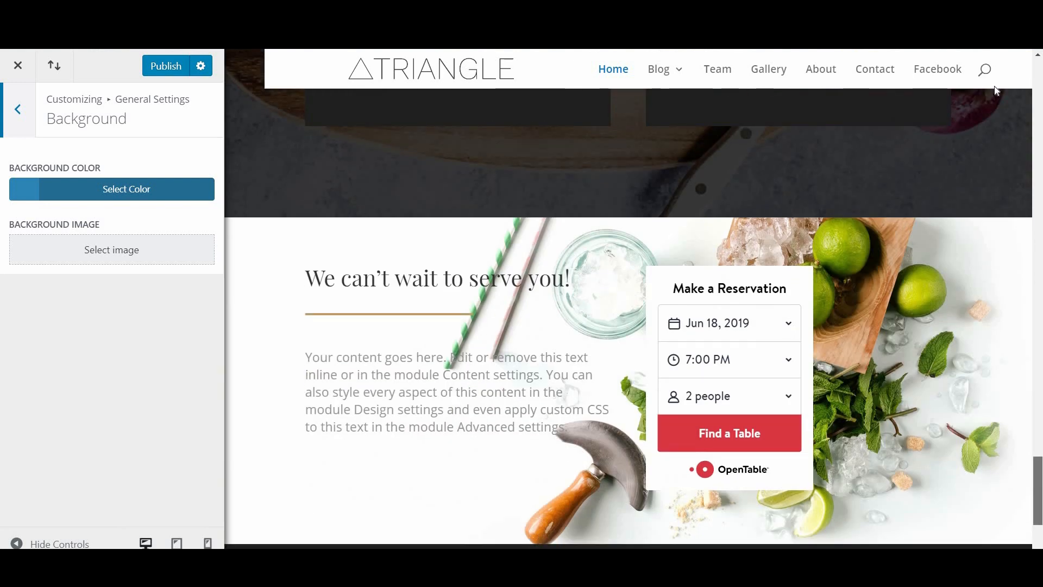
{"action": "left_click_drag", "start_coordinate": [995, 90], "coordinate": [989, 89]}
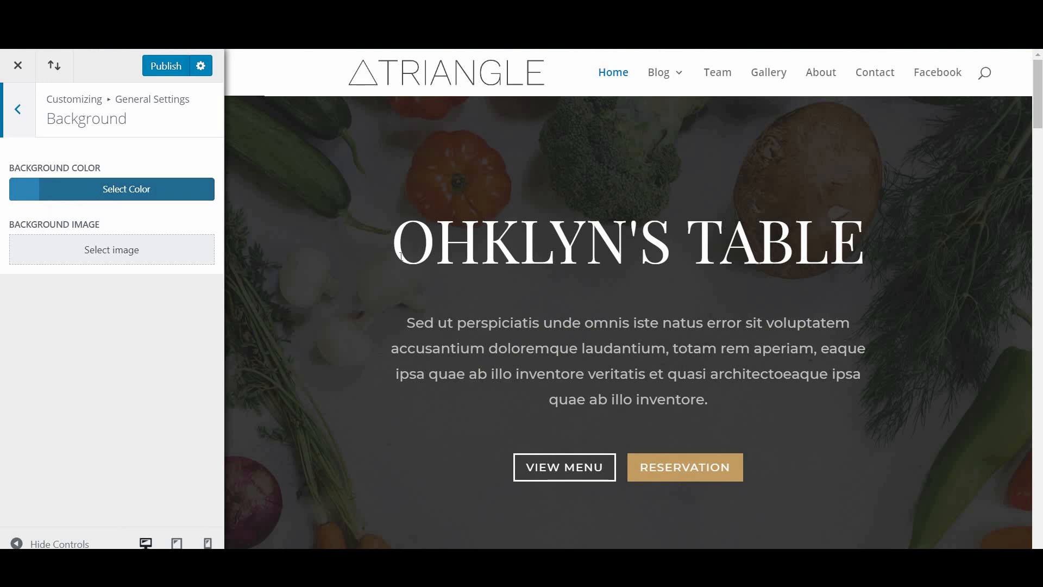
{"action": "left_click", "coordinate": [22, 104]}
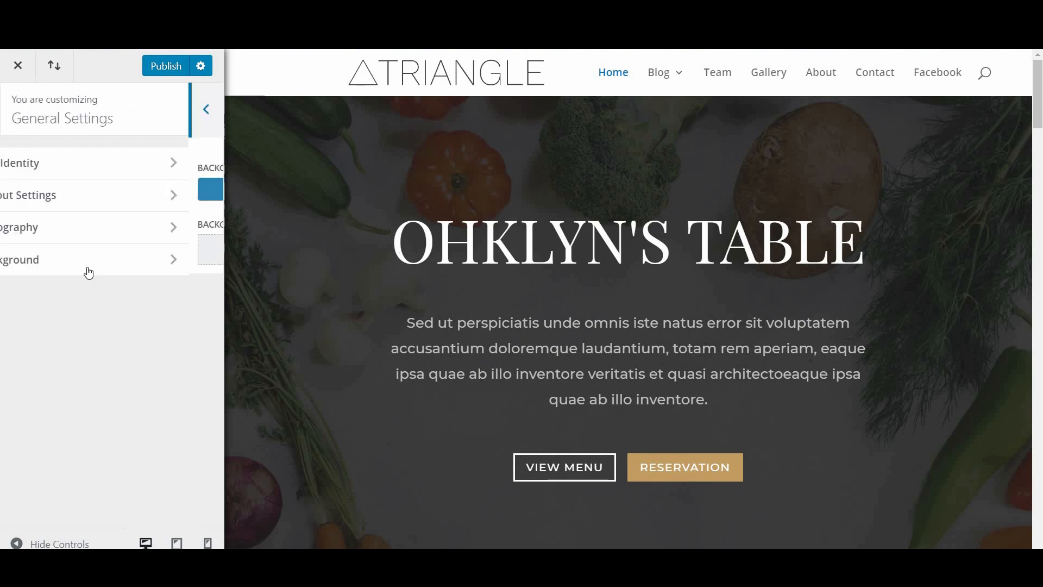
{"action": "left_click", "coordinate": [20, 111]}
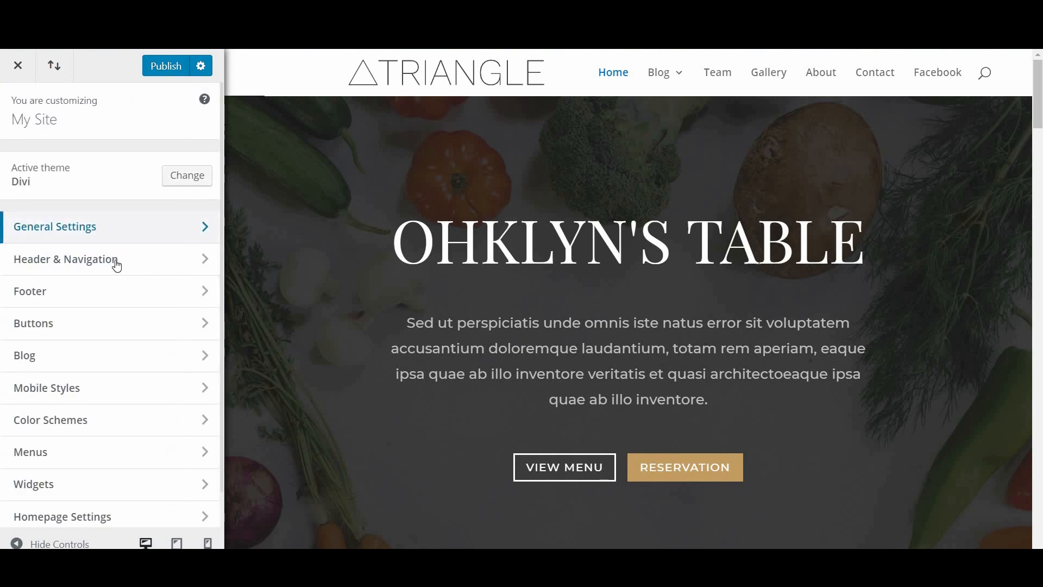
{"action": "left_click", "coordinate": [116, 265]}
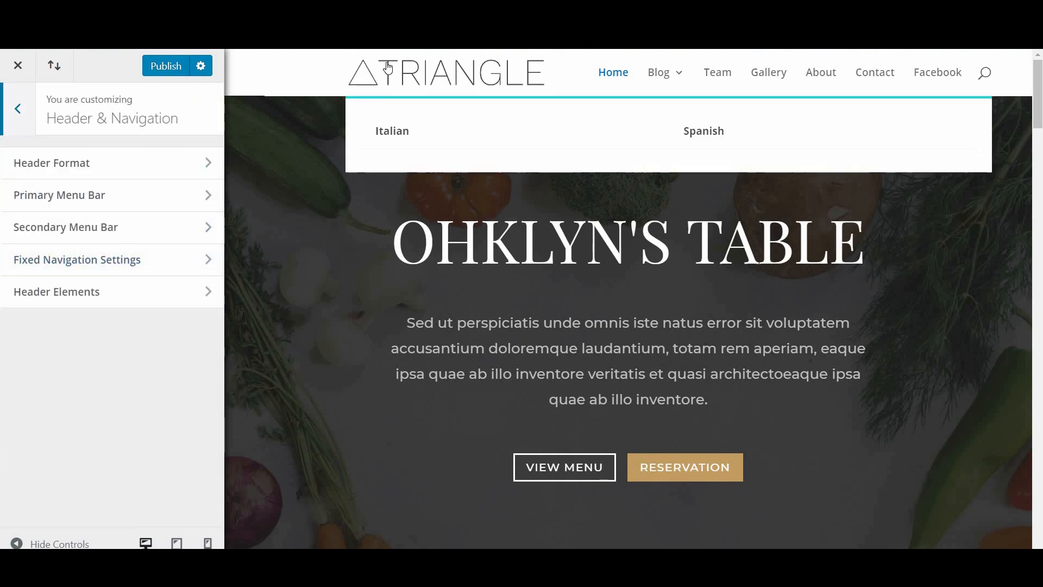
Step: In Header Format, preview the Centered and Centered Inline Logo header styles
{"action": "left_click", "coordinate": [125, 166]}
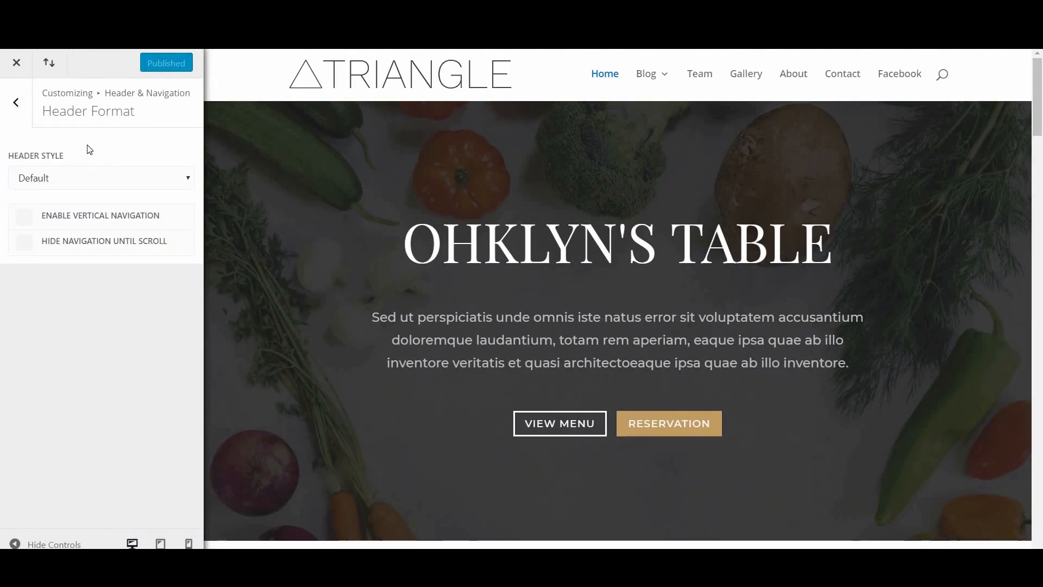
{"action": "left_click", "coordinate": [73, 187]}
{"action": "left_click", "coordinate": [70, 209]}
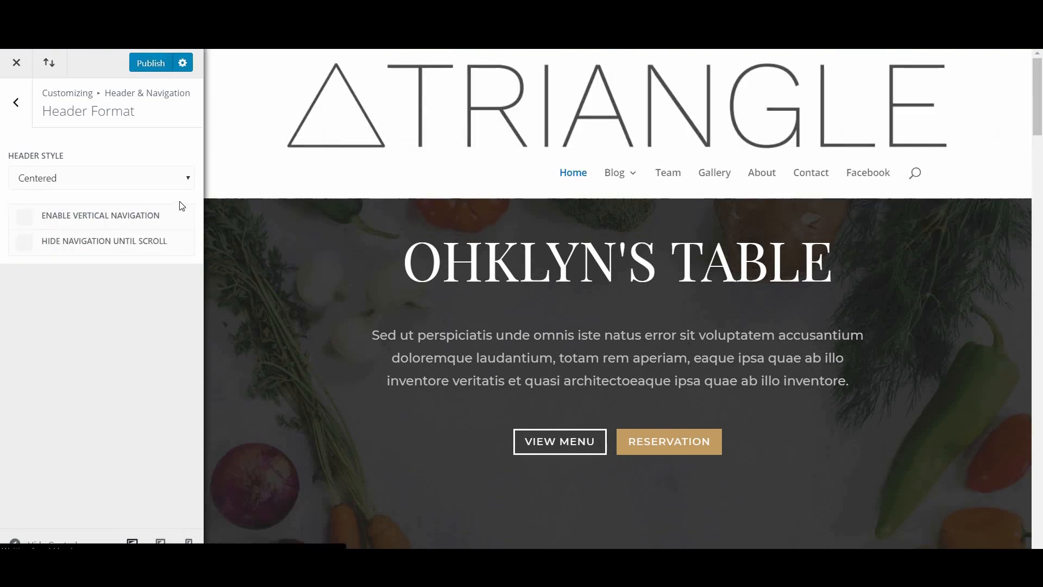
{"action": "left_click", "coordinate": [100, 182]}
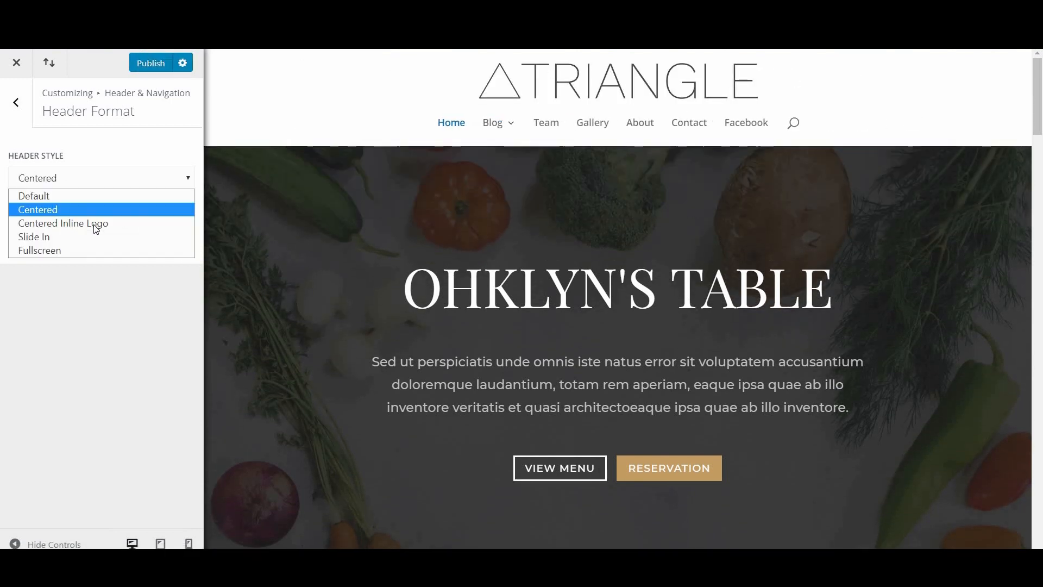
{"action": "left_click", "coordinate": [109, 221]}
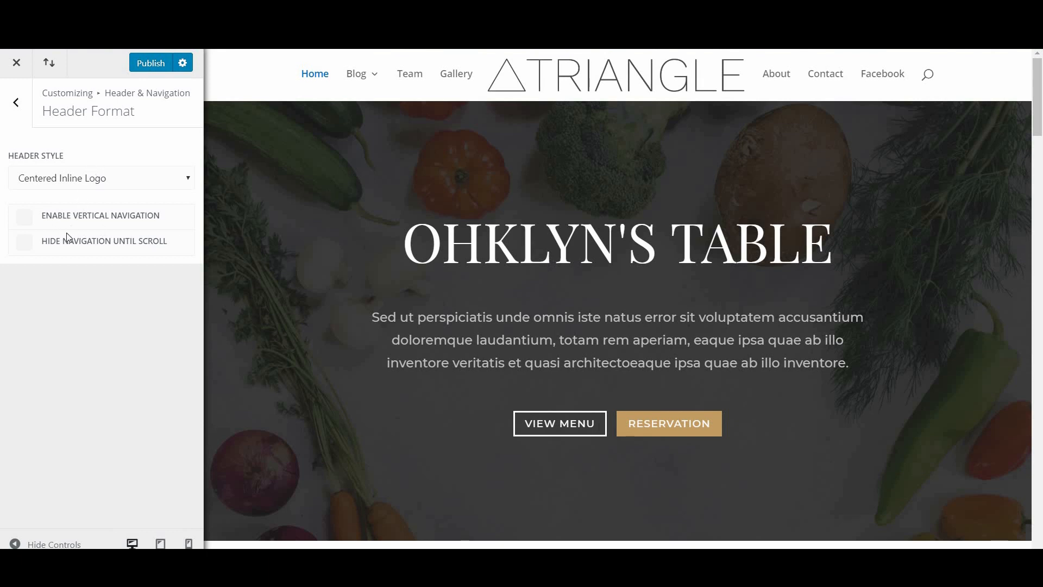
Step: Preview the Slide In and Fullscreen header menus, then set Header Style back to Default
{"action": "left_click", "coordinate": [100, 177]}
{"action": "left_click", "coordinate": [130, 228]}
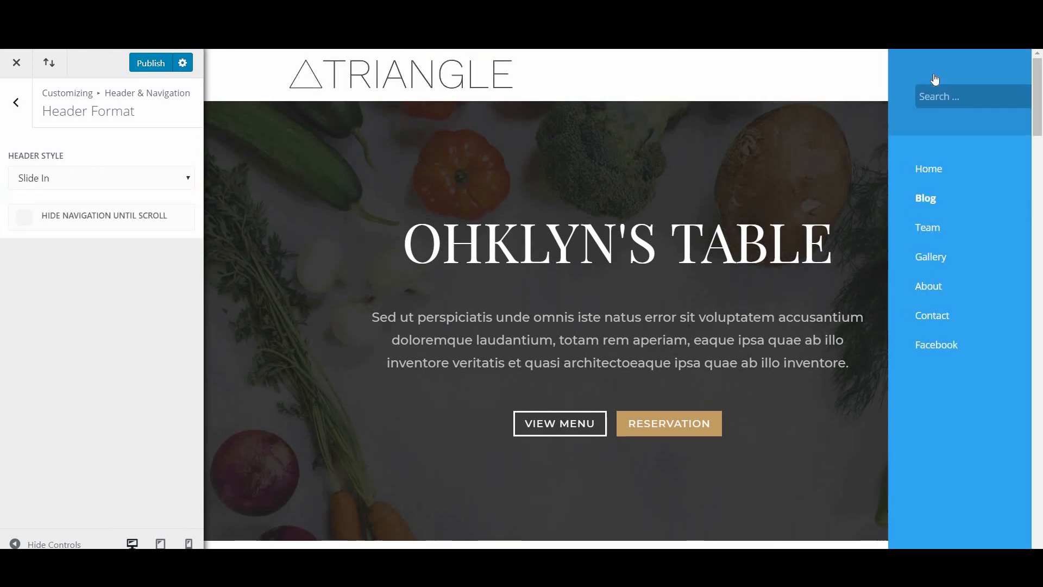
{"action": "left_click", "coordinate": [938, 73]}
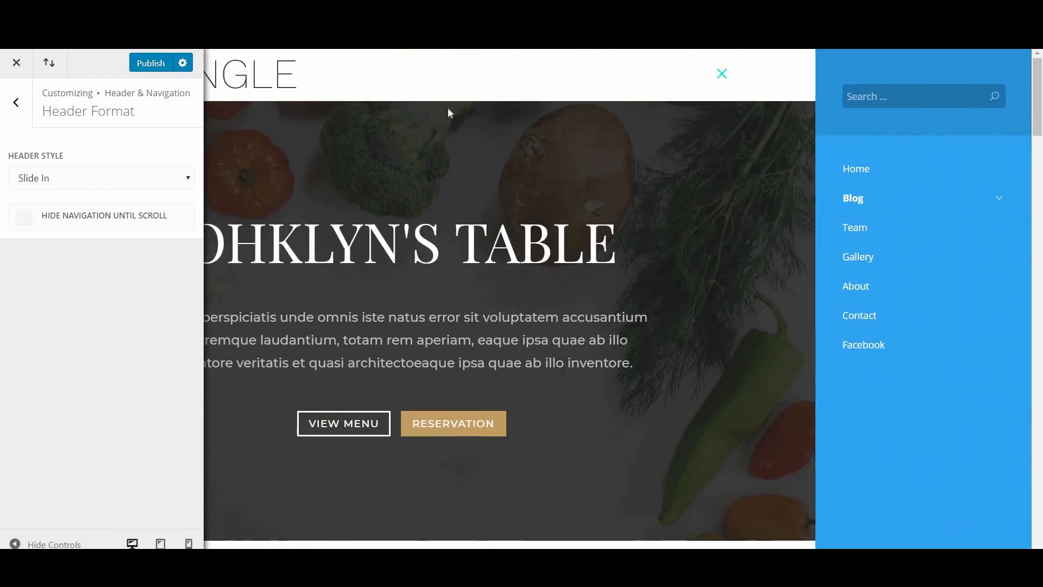
{"action": "left_click", "coordinate": [33, 179]}
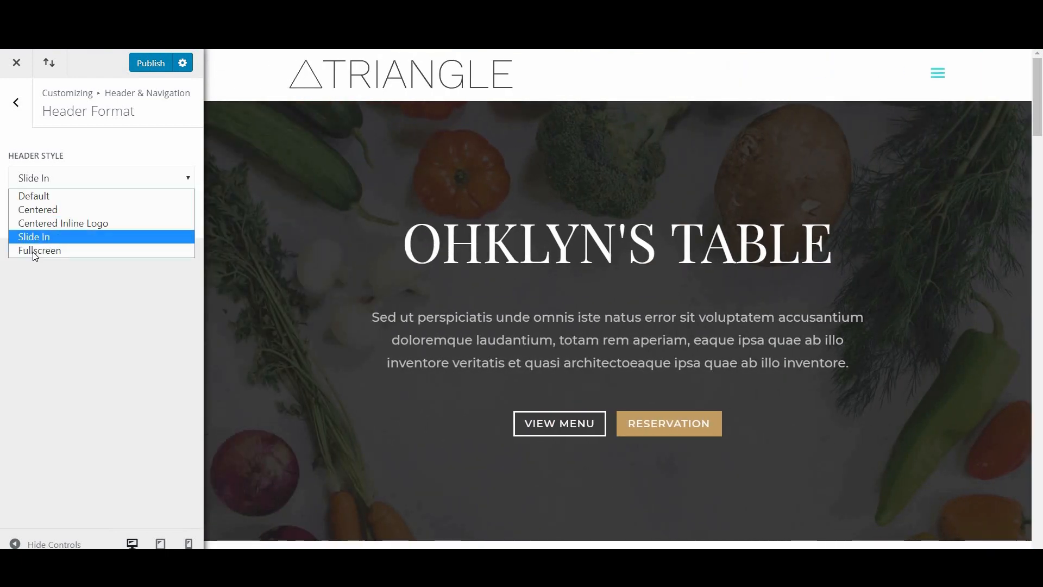
{"action": "left_click", "coordinate": [35, 251]}
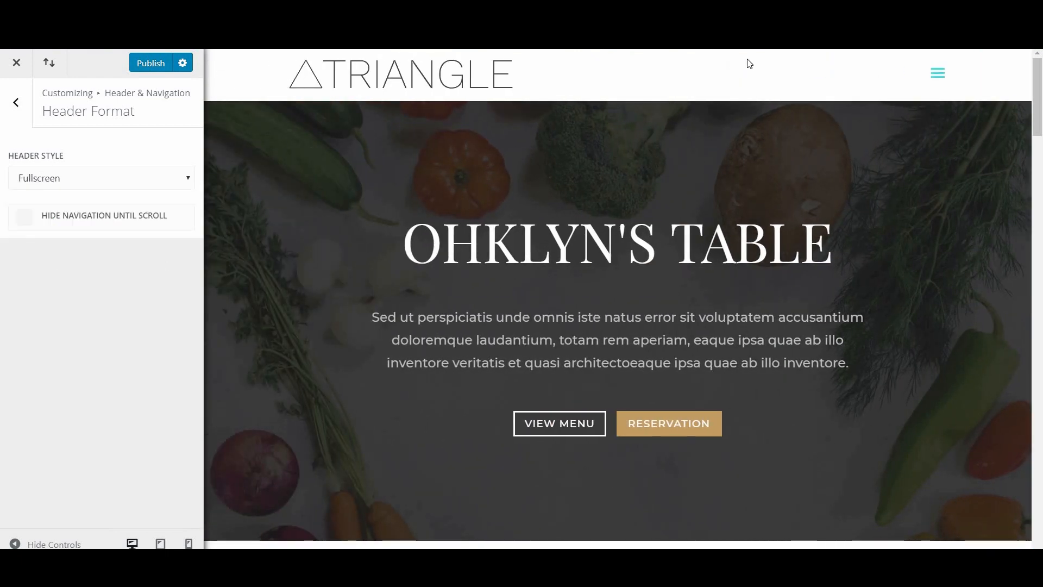
{"action": "left_click", "coordinate": [937, 76]}
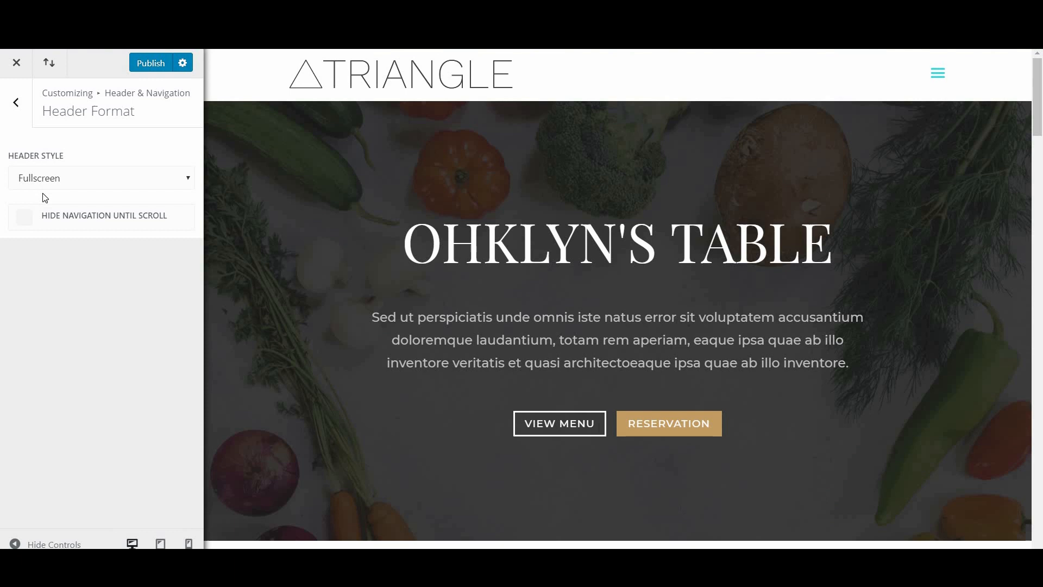
{"action": "left_click", "coordinate": [42, 187]}
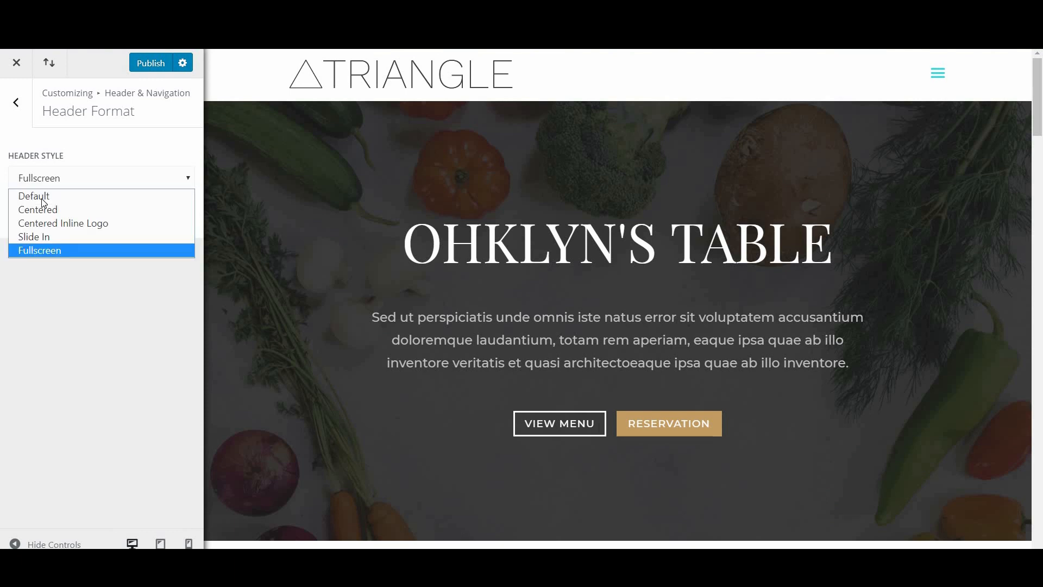
{"action": "left_click", "coordinate": [43, 197]}
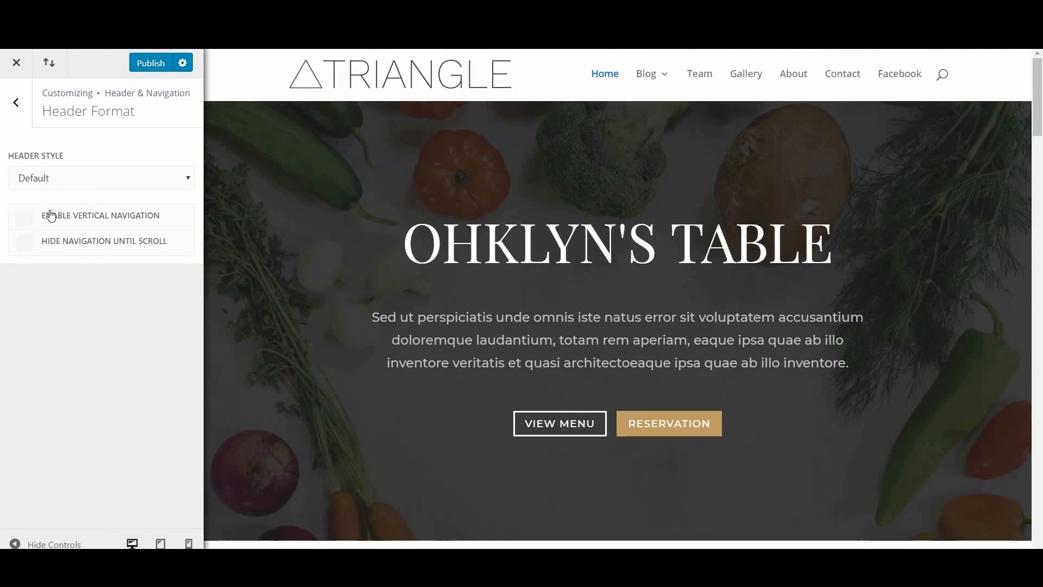
{"action": "left_click", "coordinate": [24, 219]}
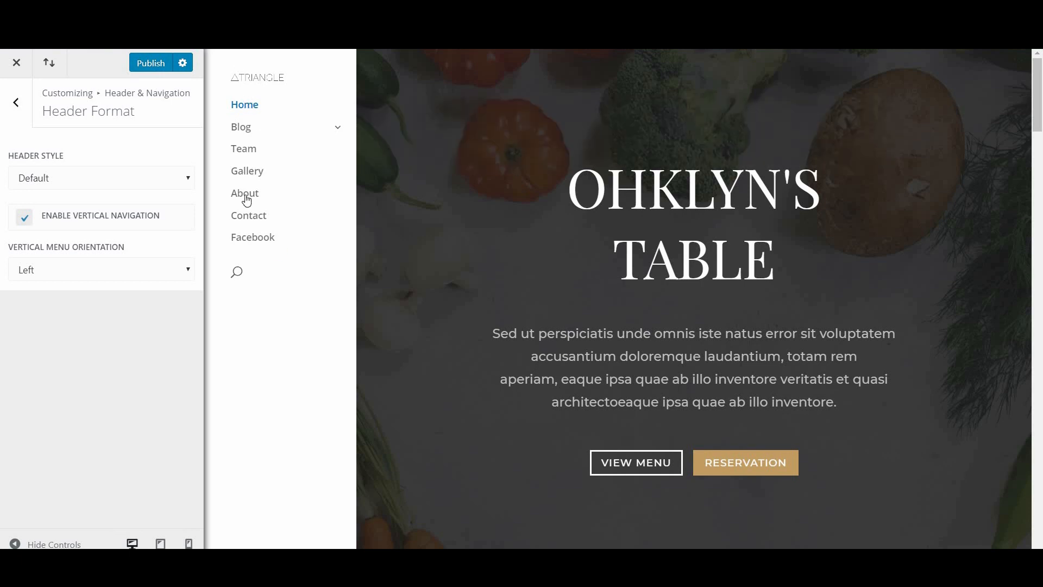
{"action": "left_click", "coordinate": [22, 220]}
{"action": "left_click", "coordinate": [20, 247]}
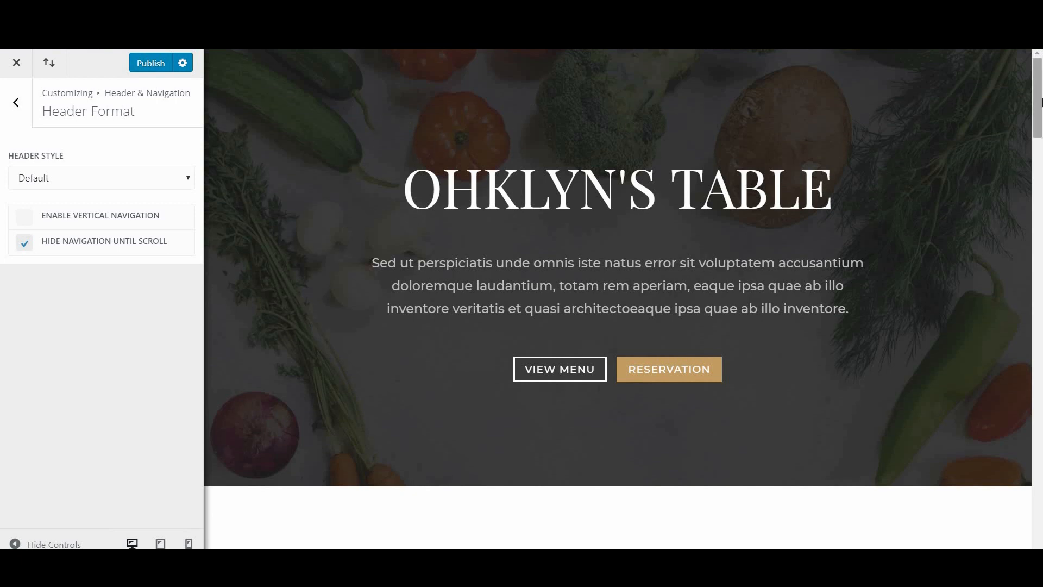
{"action": "scroll", "coordinate": [1008, 169], "scroll_direction": "down", "scroll_amount": 5}
{"action": "left_click_drag", "start_coordinate": [1007, 169], "coordinate": [1005, 205]}
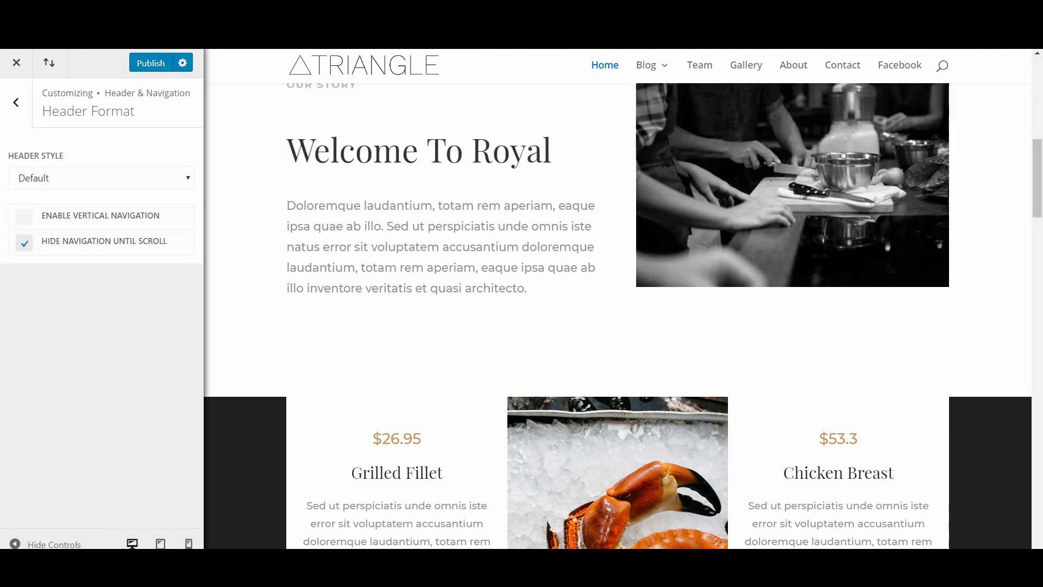
{"action": "left_click_drag", "start_coordinate": [1037, 163], "coordinate": [1037, 82]}
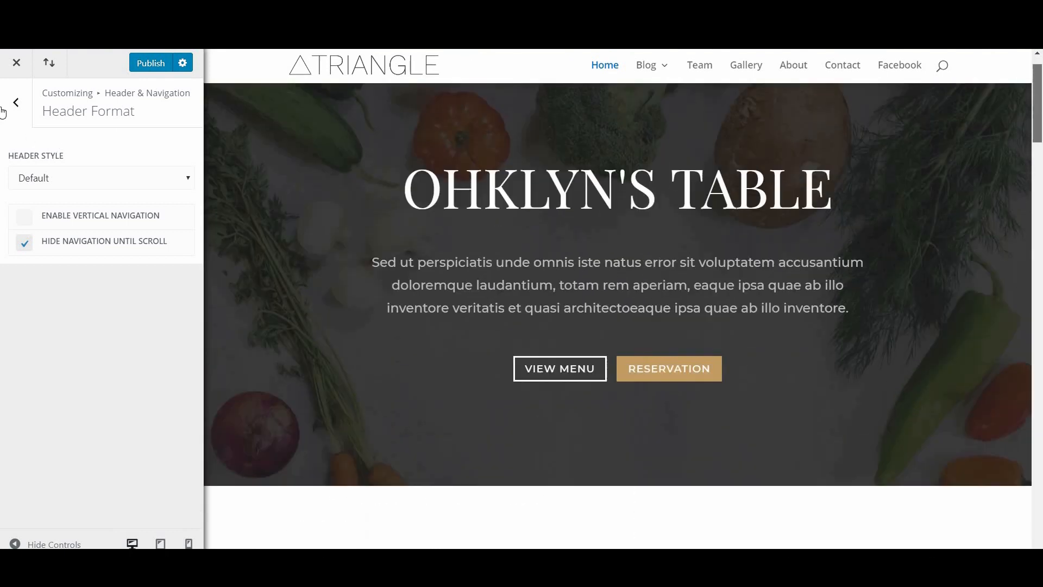
{"action": "left_click", "coordinate": [5, 107]}
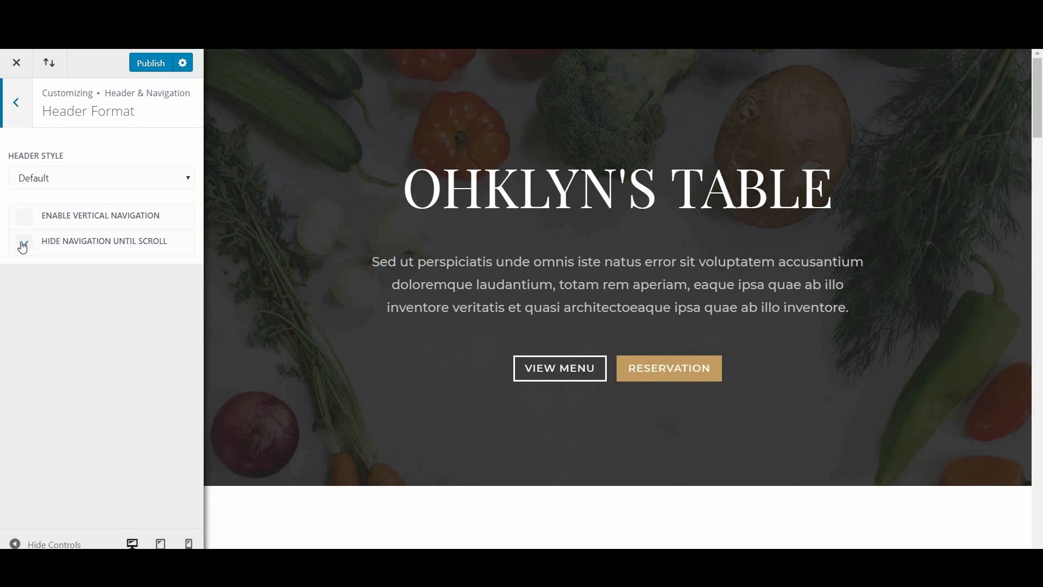
{"action": "left_click", "coordinate": [23, 241]}
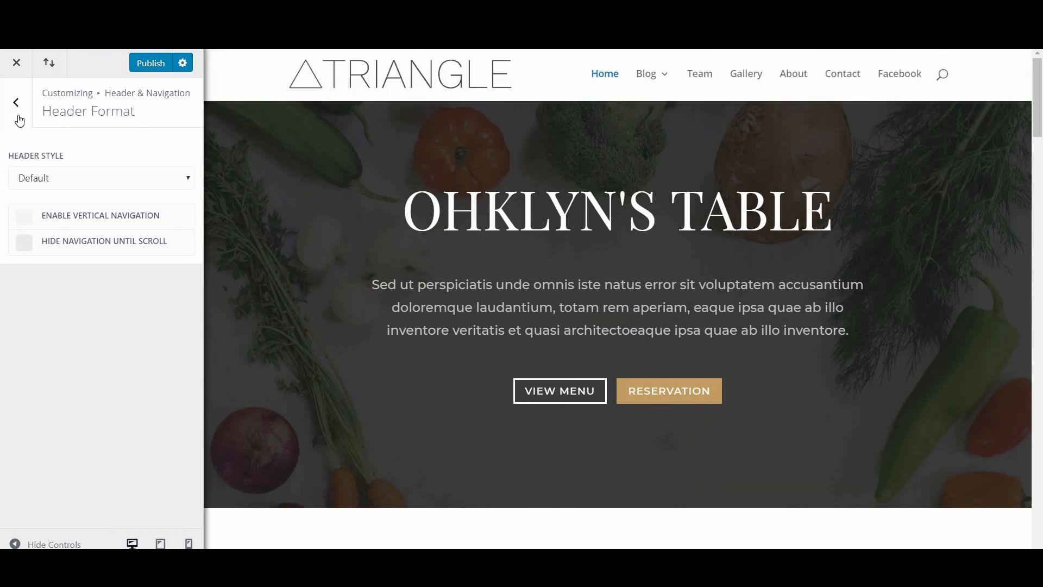
{"action": "left_click", "coordinate": [16, 102]}
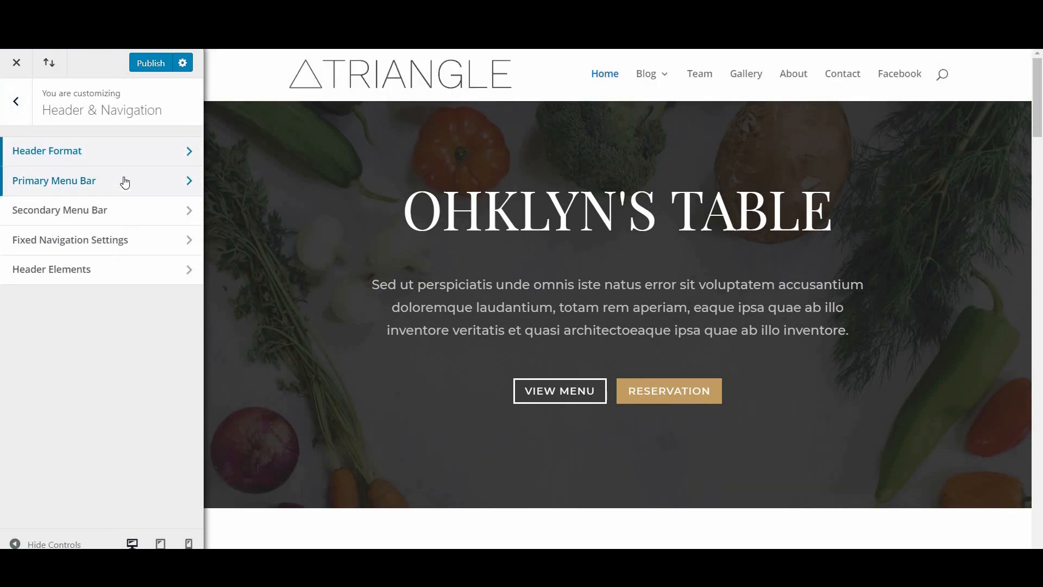
Step: In Primary Menu Bar, try Make Full Width and Hide Logo Image, then turn both off
{"action": "left_click", "coordinate": [126, 181]}
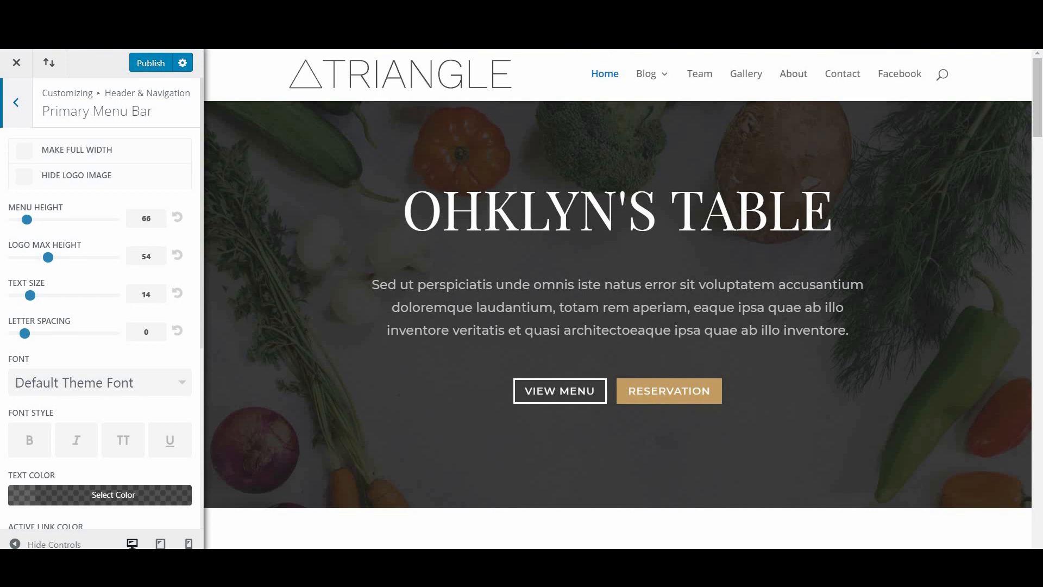
{"action": "left_click", "coordinate": [39, 157]}
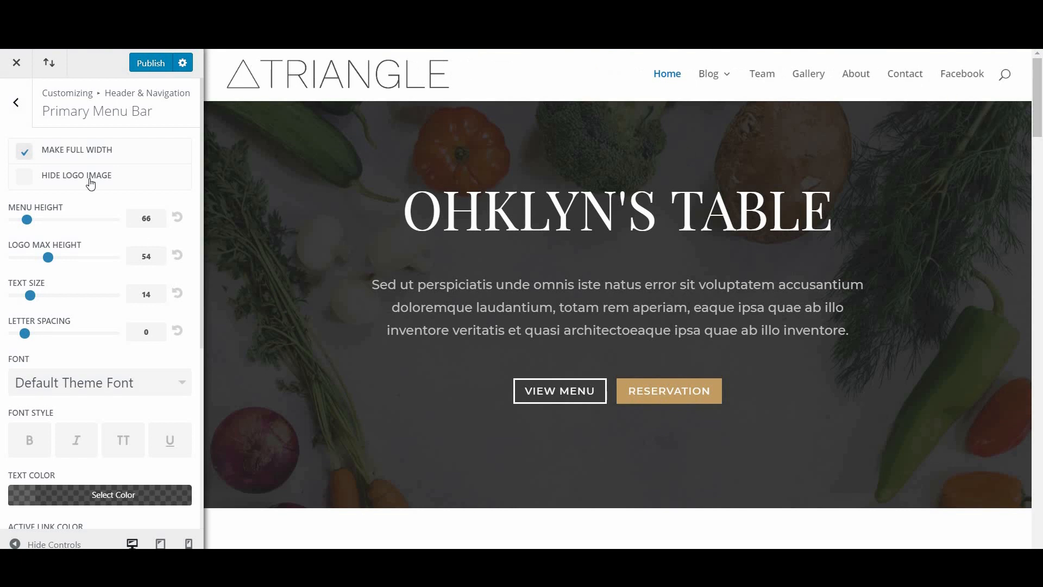
{"action": "left_click", "coordinate": [25, 152]}
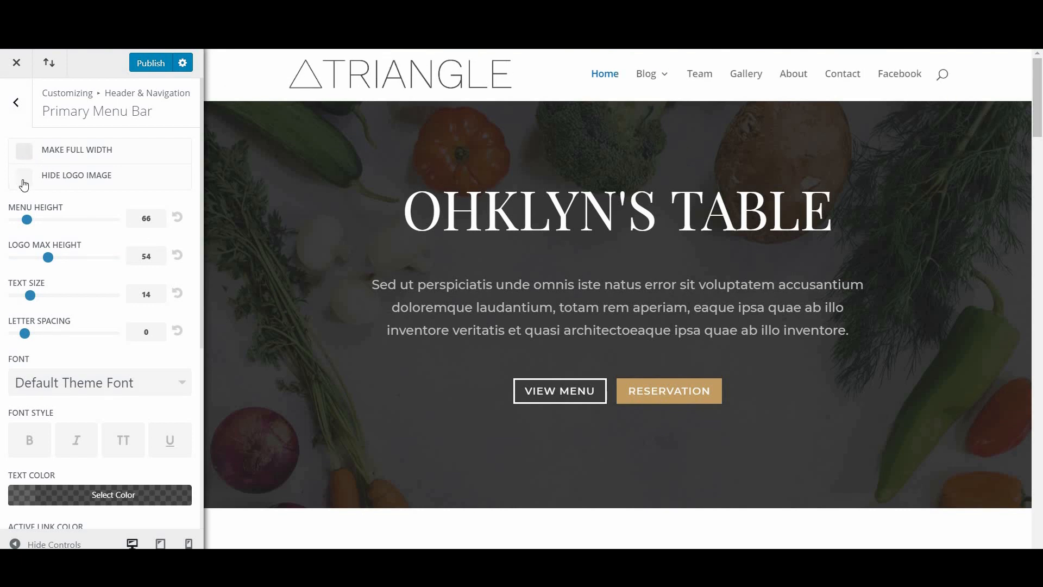
{"action": "left_click", "coordinate": [25, 182]}
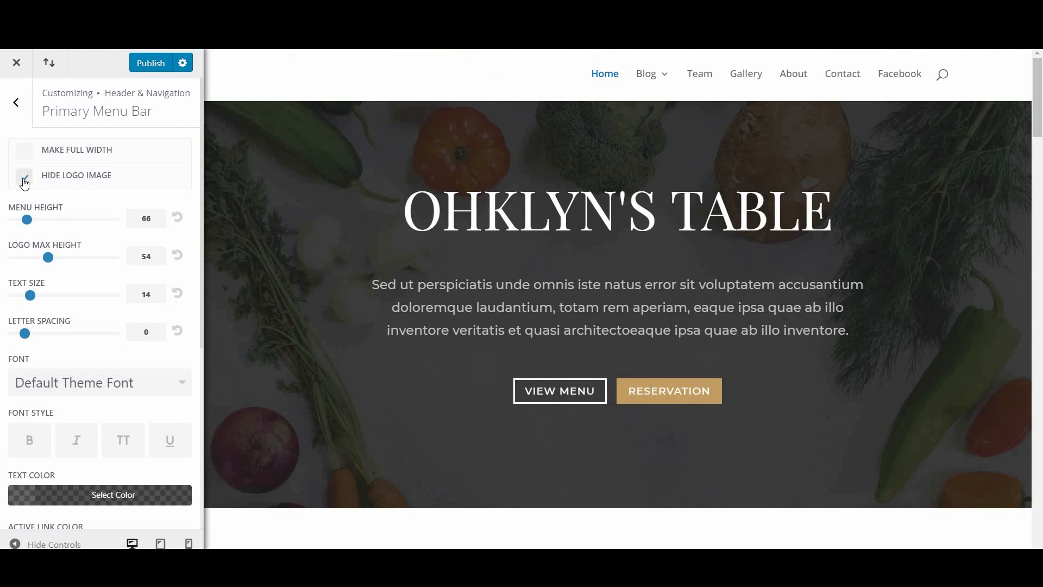
{"action": "left_click", "coordinate": [26, 185]}
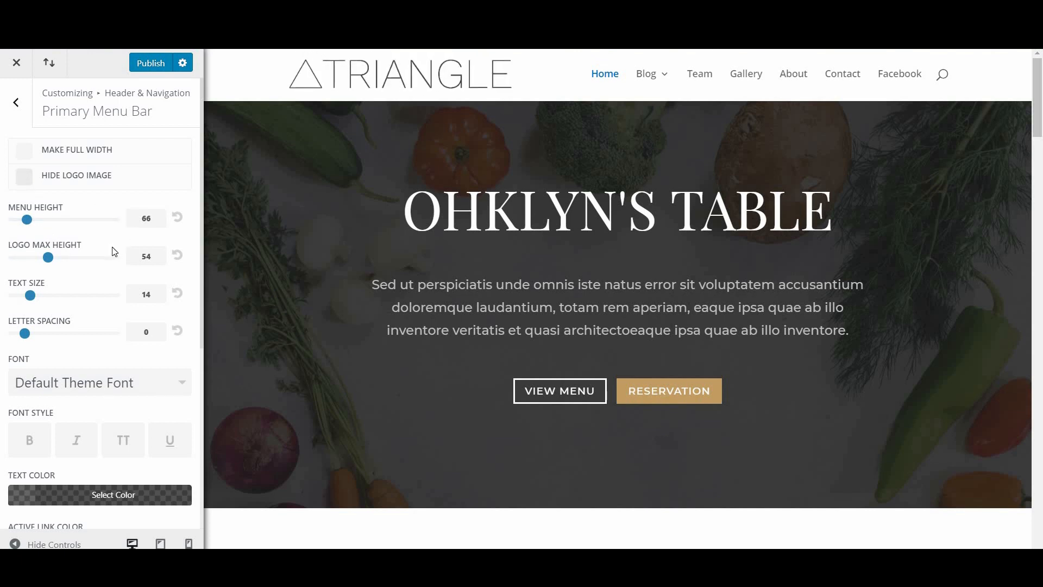
{"action": "scroll", "coordinate": [114, 252], "scroll_direction": "down", "scroll_amount": 4}
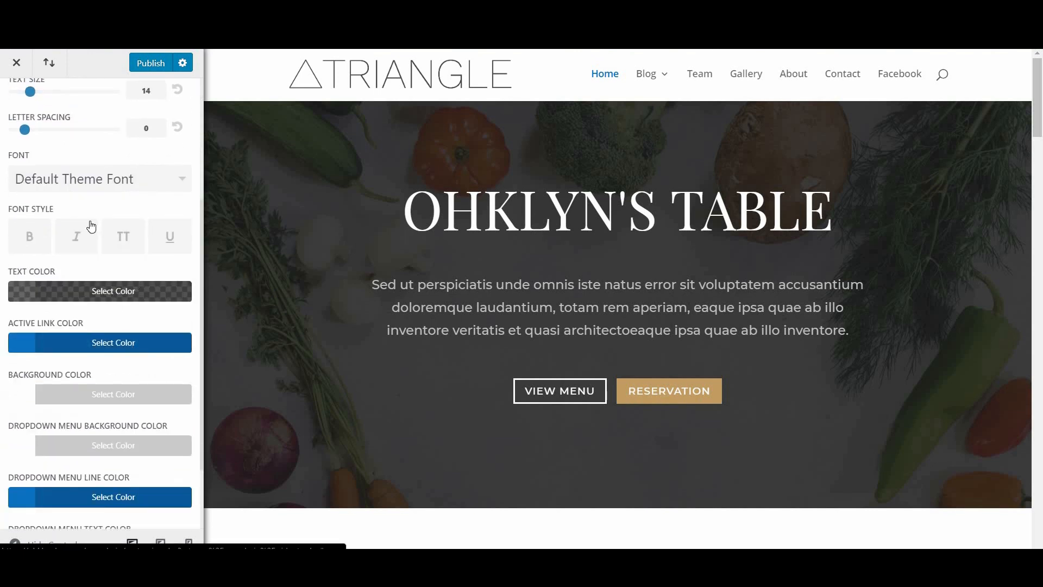
Step: Set the primary menu's active link and dropdown line colours to teal #0ddadd
{"action": "scroll", "coordinate": [91, 227], "scroll_direction": "down", "scroll_amount": 2}
{"action": "left_click", "coordinate": [97, 247]}
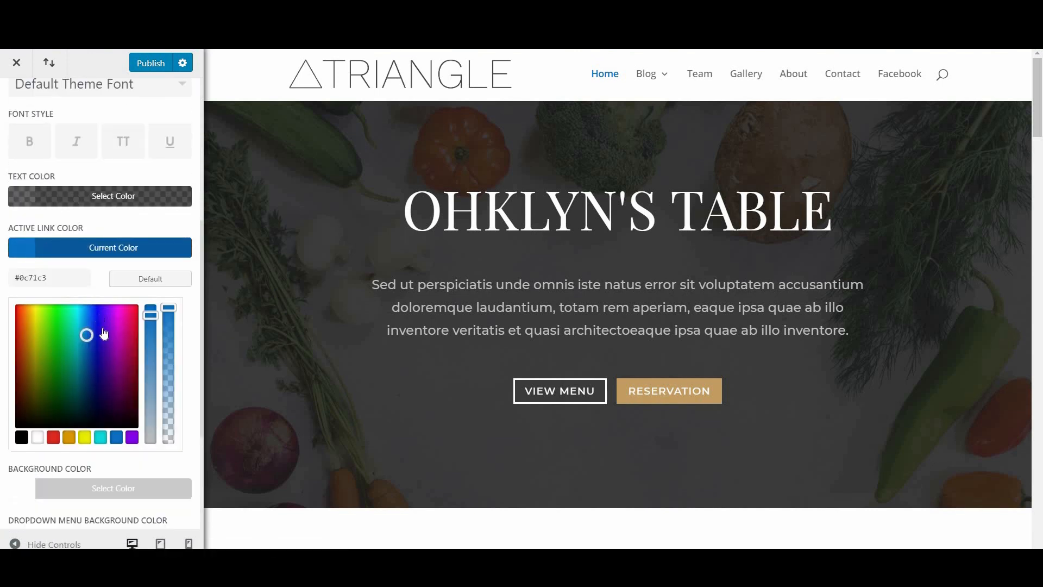
{"action": "scroll", "coordinate": [100, 372], "scroll_direction": "down", "scroll_amount": 1}
{"action": "left_click", "coordinate": [100, 369]}
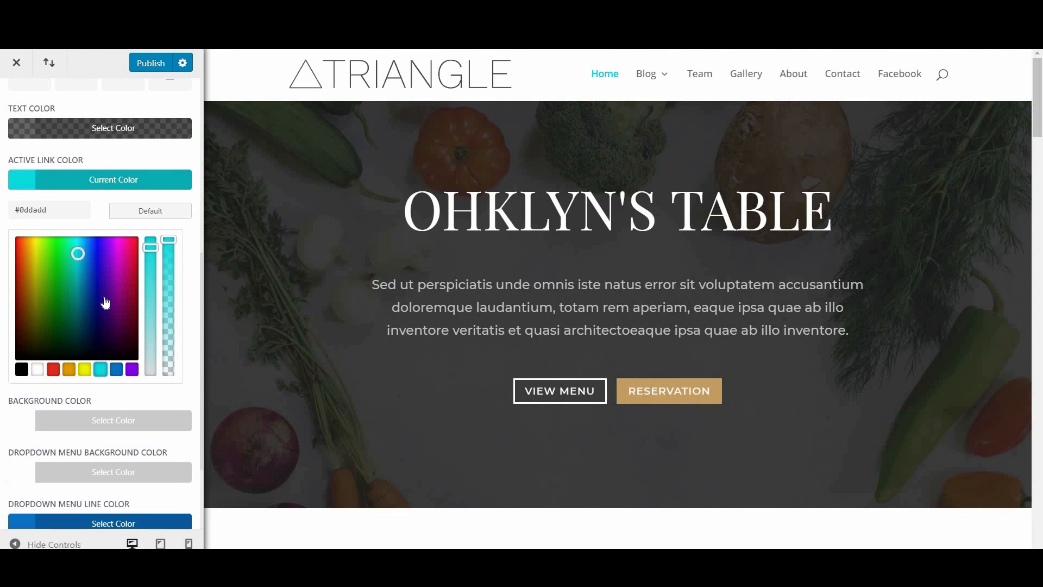
{"action": "scroll", "coordinate": [96, 402], "scroll_direction": "down", "scroll_amount": 2}
{"action": "left_click", "coordinate": [79, 401]}
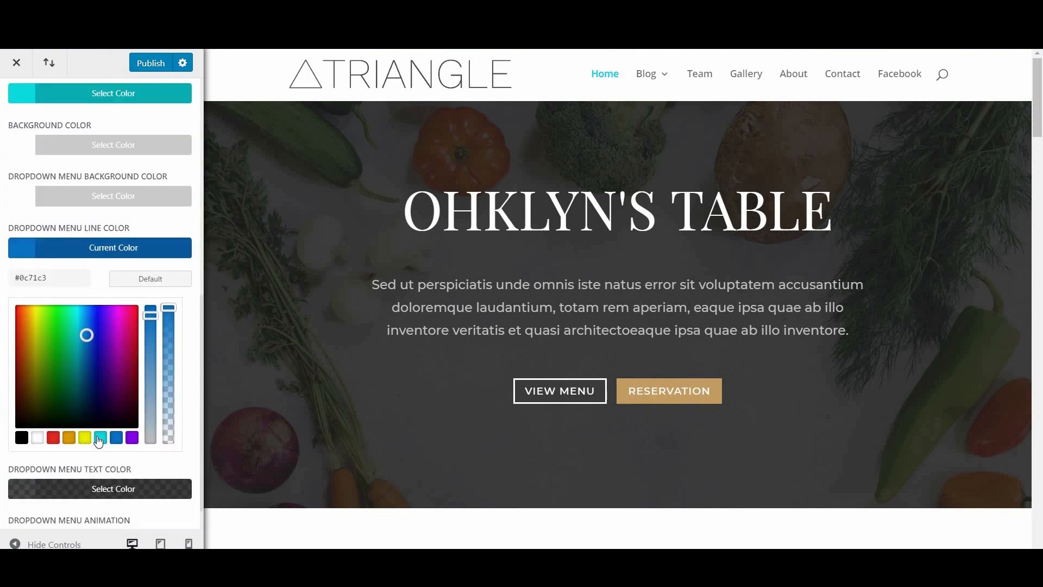
{"action": "left_click", "coordinate": [100, 439]}
{"action": "scroll", "coordinate": [103, 370], "scroll_direction": "up", "scroll_amount": 5}
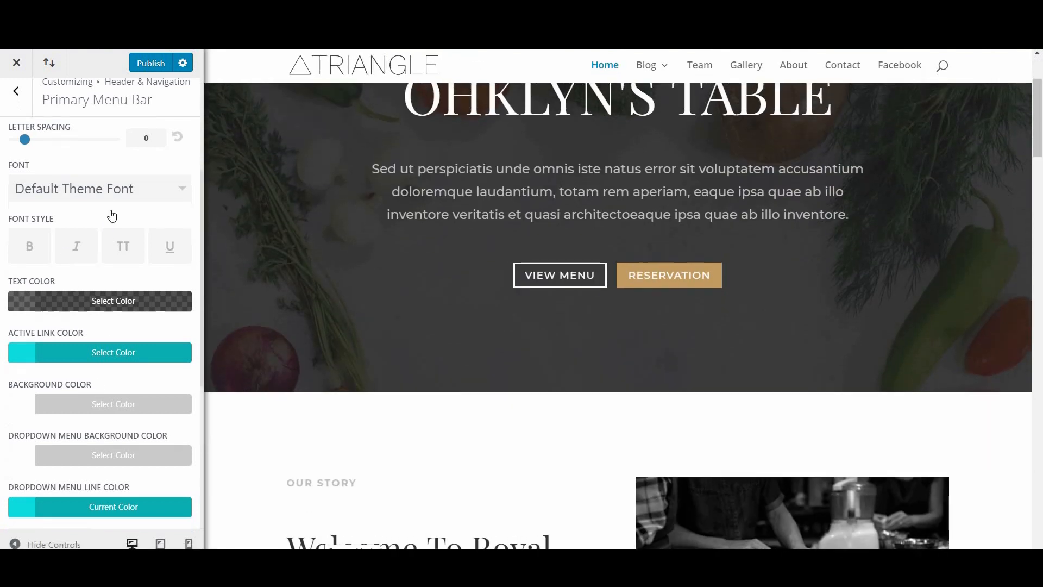
Step: Recheck the dropdown line colour and preview the Blog menu dropdown in the header
{"action": "left_click", "coordinate": [113, 519]}
{"action": "scroll", "coordinate": [618, 298], "scroll_direction": "up", "scroll_amount": 2}
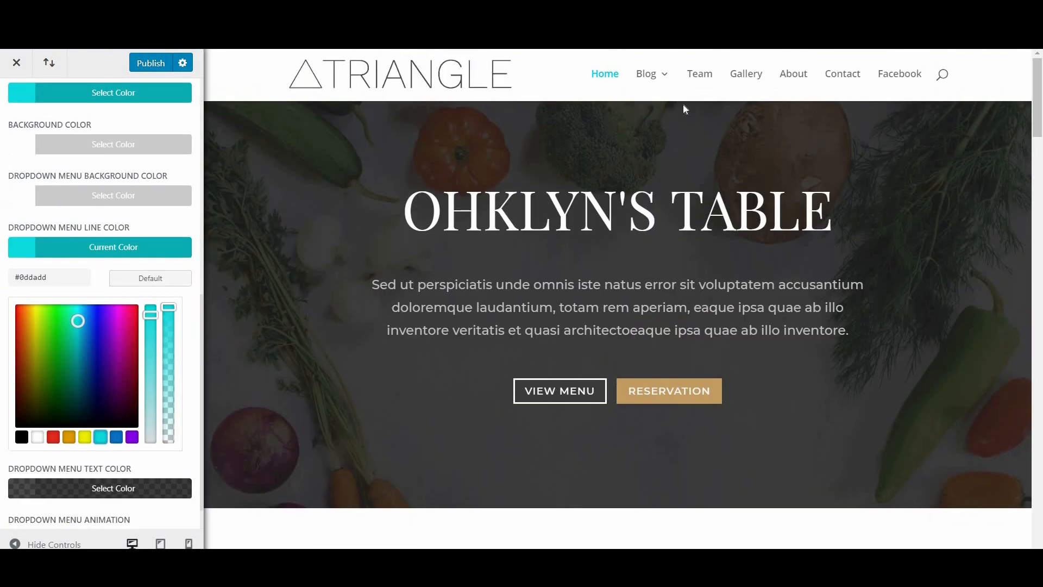
{"action": "mouse_move", "coordinate": [651, 74]}
{"action": "mouse_move", "coordinate": [642, 111]}
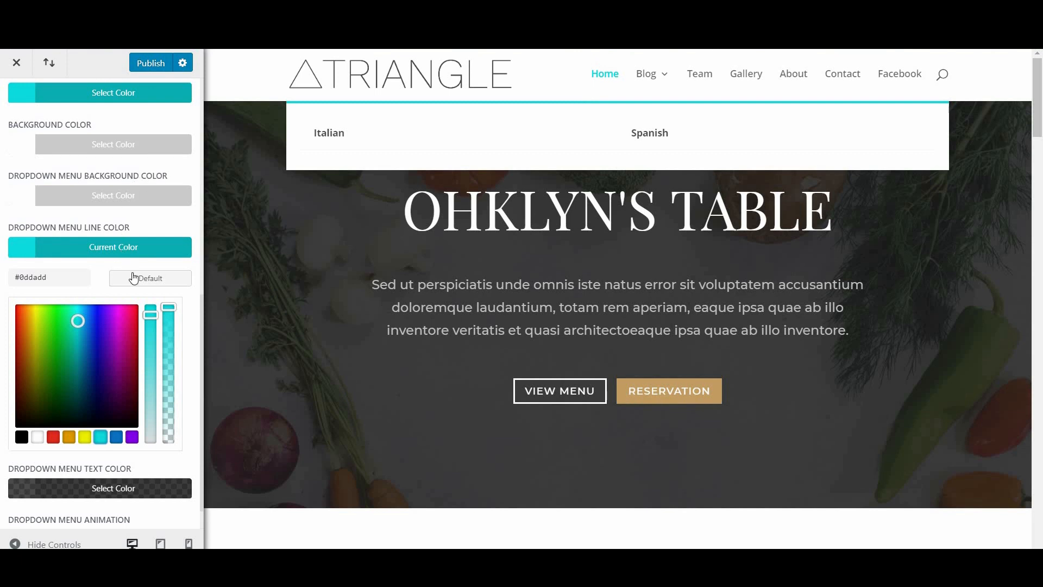
{"action": "scroll", "coordinate": [128, 279], "scroll_direction": "up", "scroll_amount": 4}
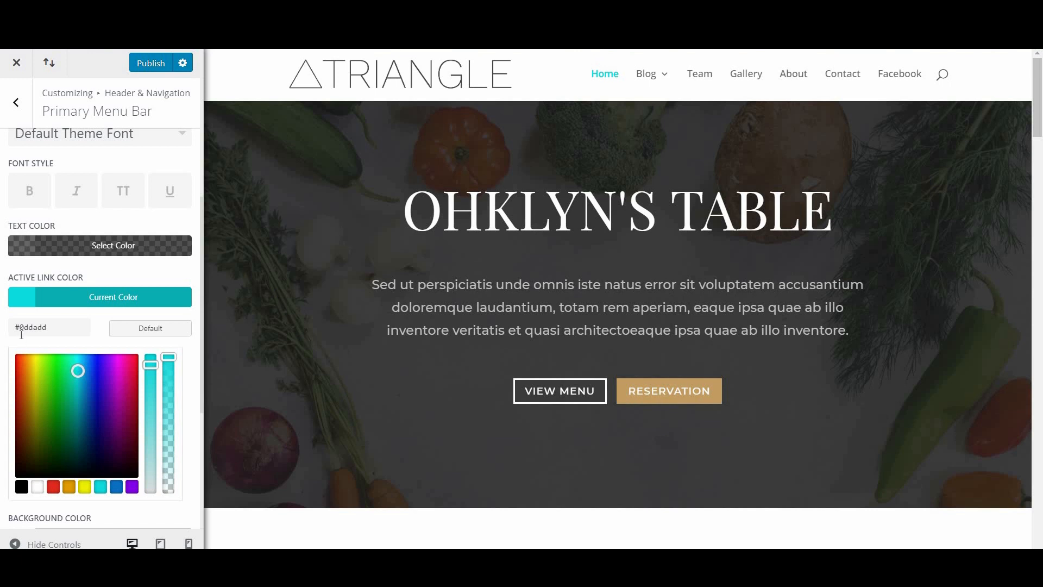
{"action": "left_click", "coordinate": [16, 101]}
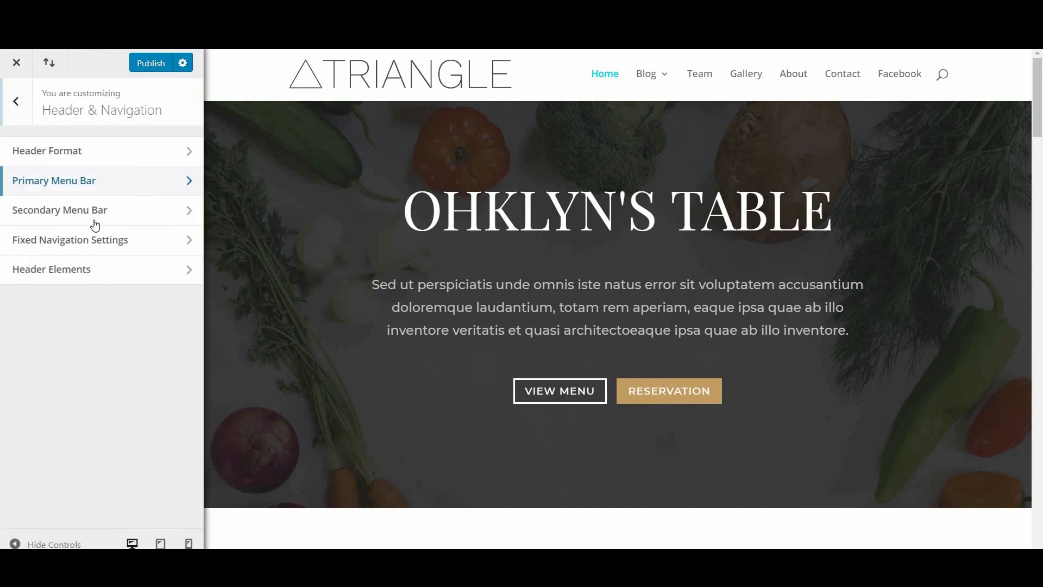
Step: Set the Secondary Menu Bar background and its dropdown menu background to teal #0ddadd
{"action": "left_click", "coordinate": [90, 219]}
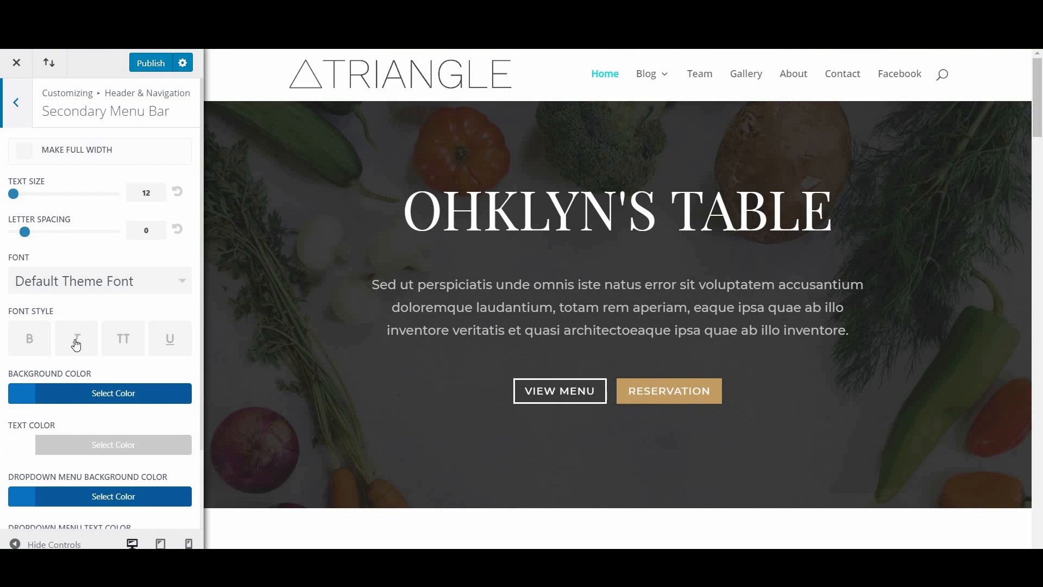
{"action": "scroll", "coordinate": [54, 342], "scroll_direction": "down", "scroll_amount": 2}
{"action": "left_click", "coordinate": [55, 329]}
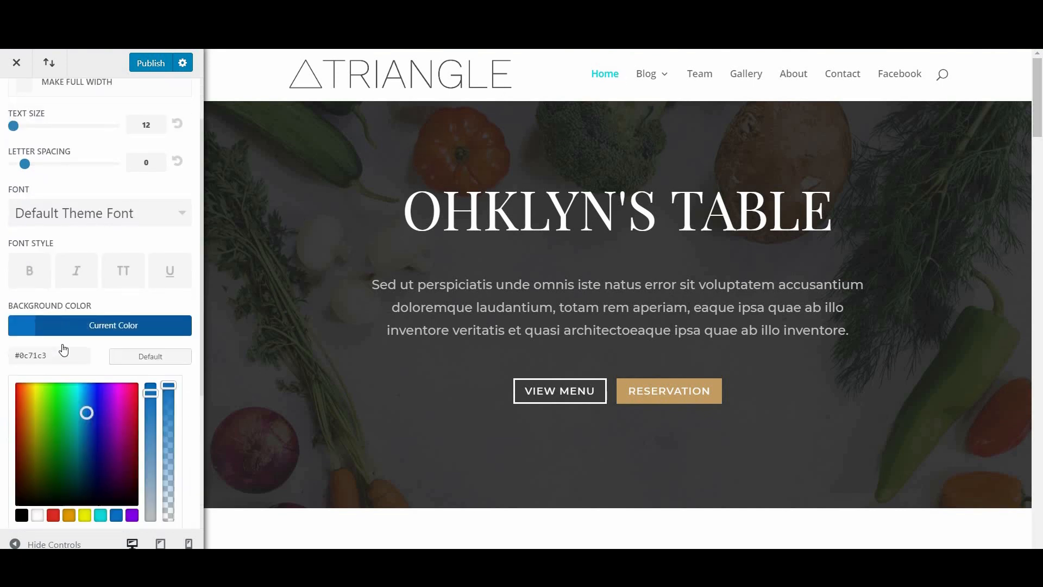
{"action": "scroll", "coordinate": [103, 396], "scroll_direction": "down", "scroll_amount": 4}
{"action": "left_click", "coordinate": [101, 379]}
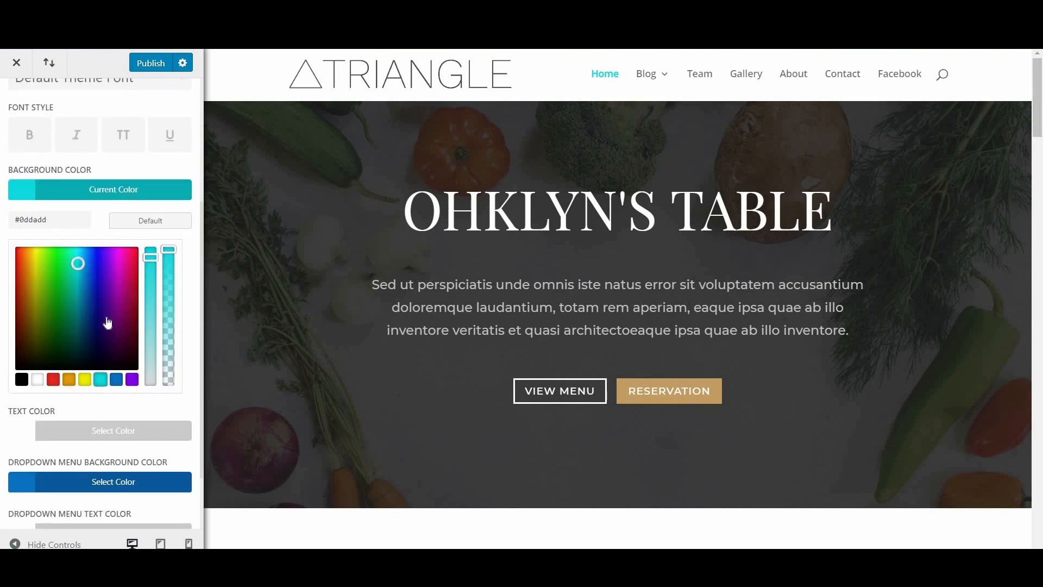
{"action": "scroll", "coordinate": [76, 407], "scroll_direction": "down", "scroll_amount": 2}
{"action": "left_click", "coordinate": [95, 405]}
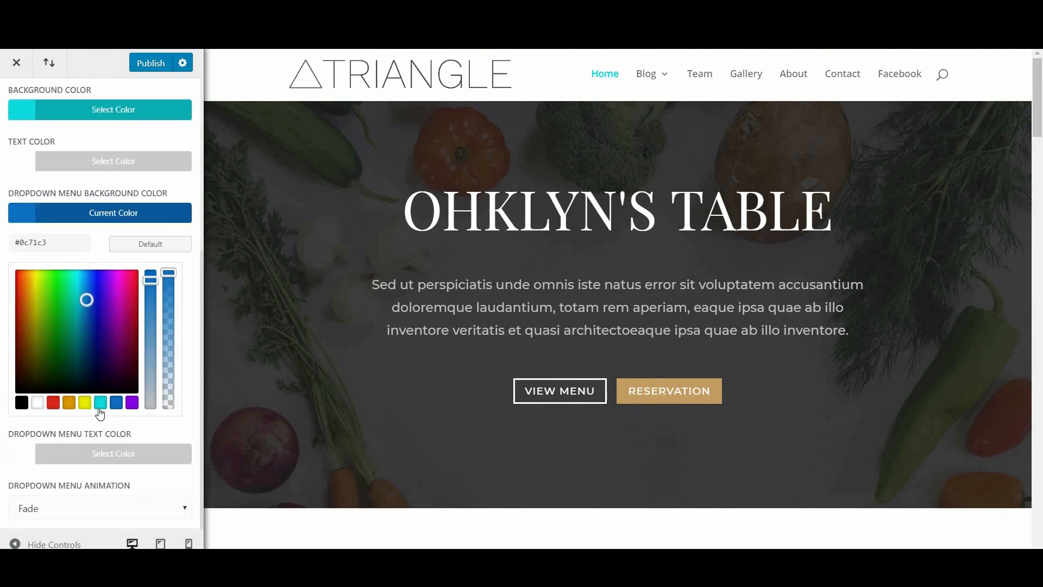
{"action": "left_click", "coordinate": [101, 405]}
{"action": "scroll", "coordinate": [103, 418], "scroll_direction": "up", "scroll_amount": 3}
{"action": "scroll", "coordinate": [51, 272], "scroll_direction": "up", "scroll_amount": 3}
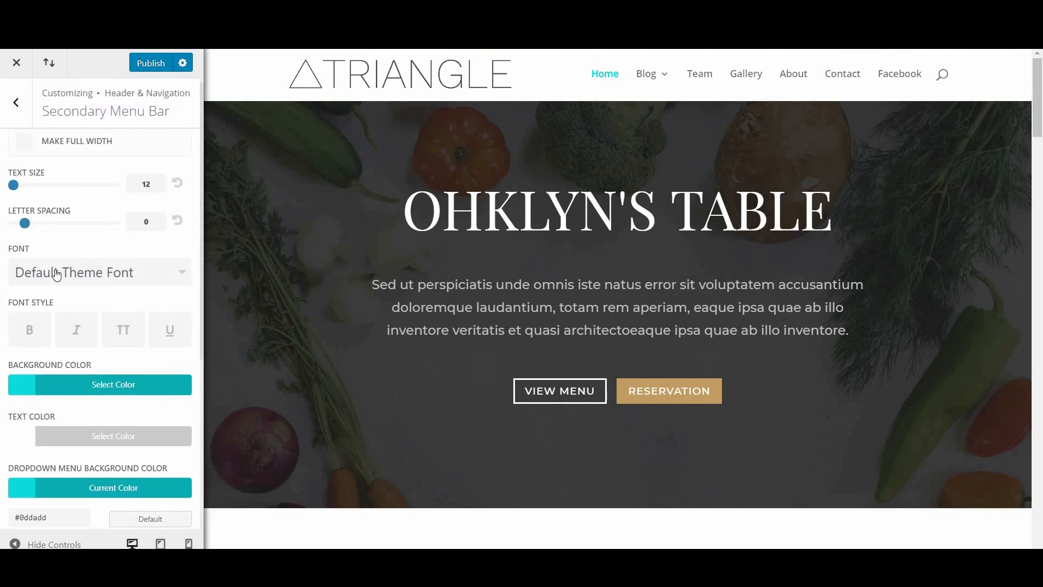
{"action": "left_click", "coordinate": [16, 104]}
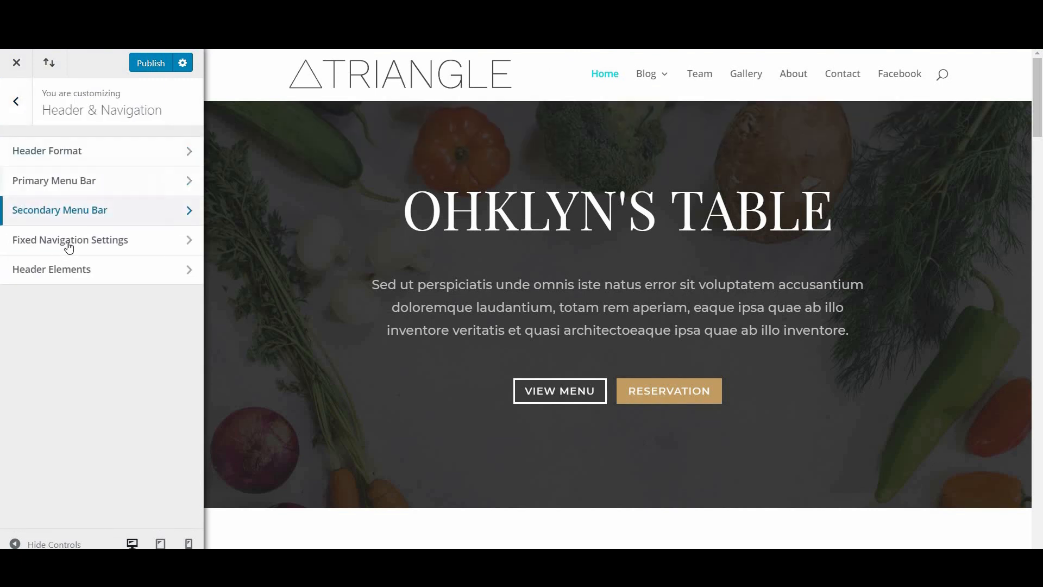
Step: In Fixed Navigation, keep the logo shown; make secondary menu background and active link #0ddadd
{"action": "left_click", "coordinate": [70, 247]}
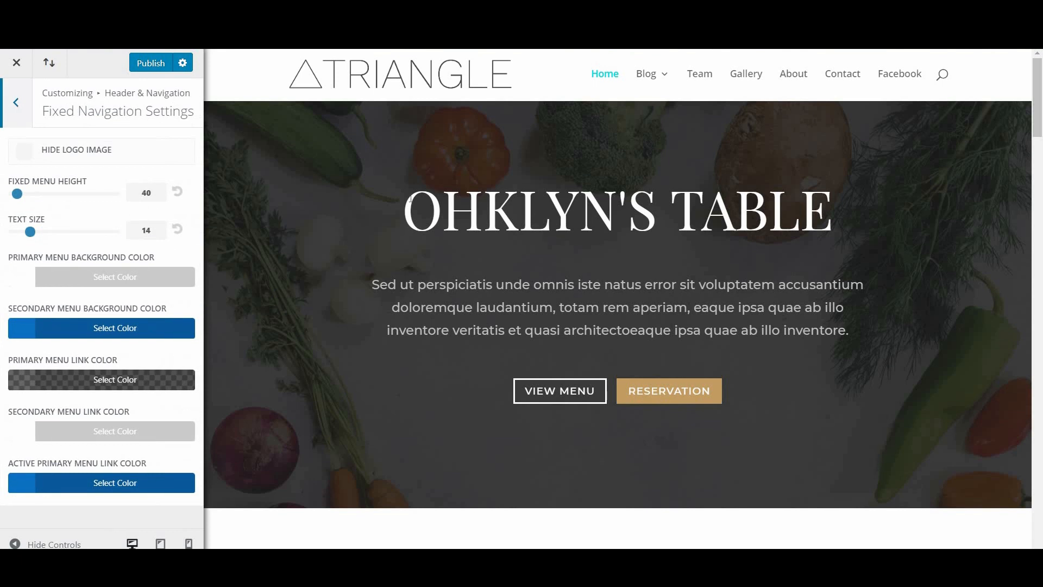
{"action": "scroll", "coordinate": [718, 189], "scroll_direction": "down", "scroll_amount": 8}
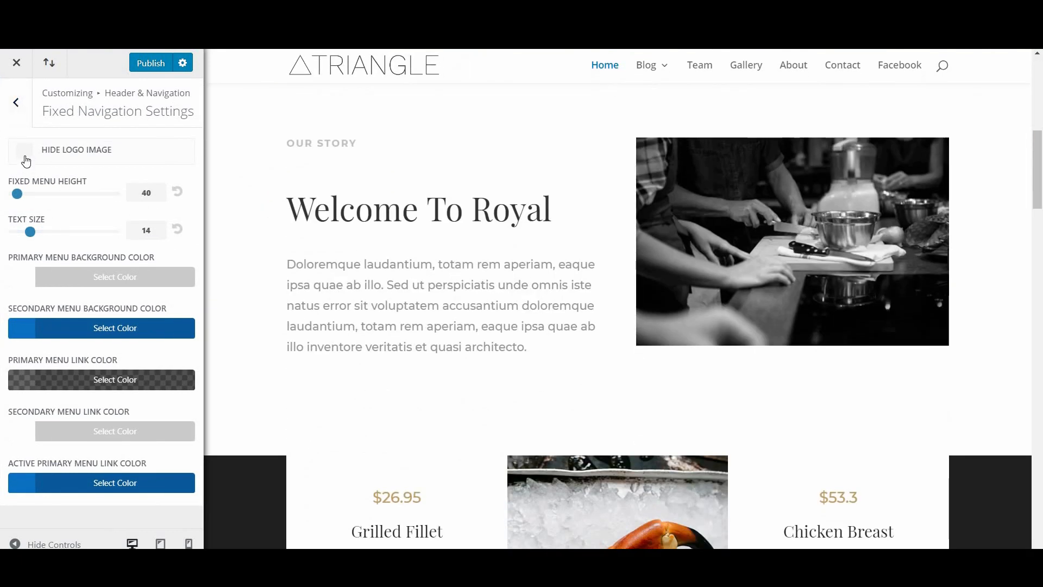
{"action": "left_click", "coordinate": [26, 161]}
{"action": "left_click", "coordinate": [25, 160]}
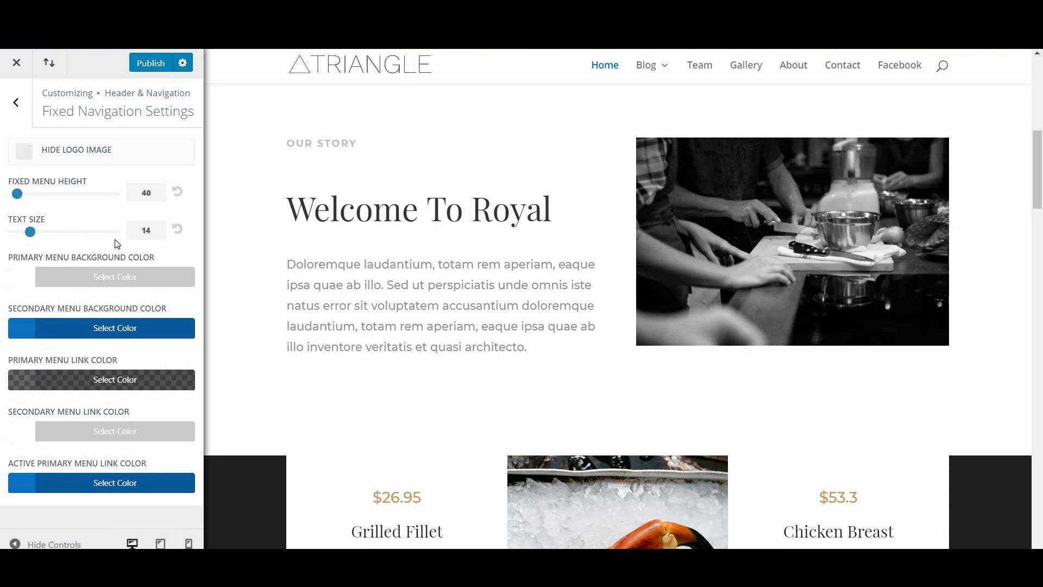
{"action": "left_click", "coordinate": [80, 332]}
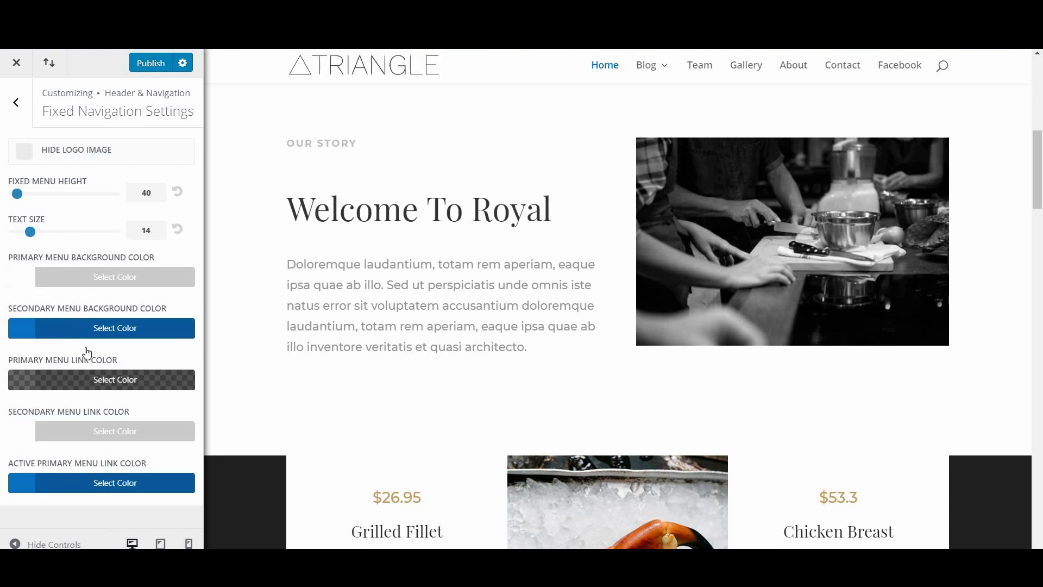
{"action": "left_click", "coordinate": [101, 518]}
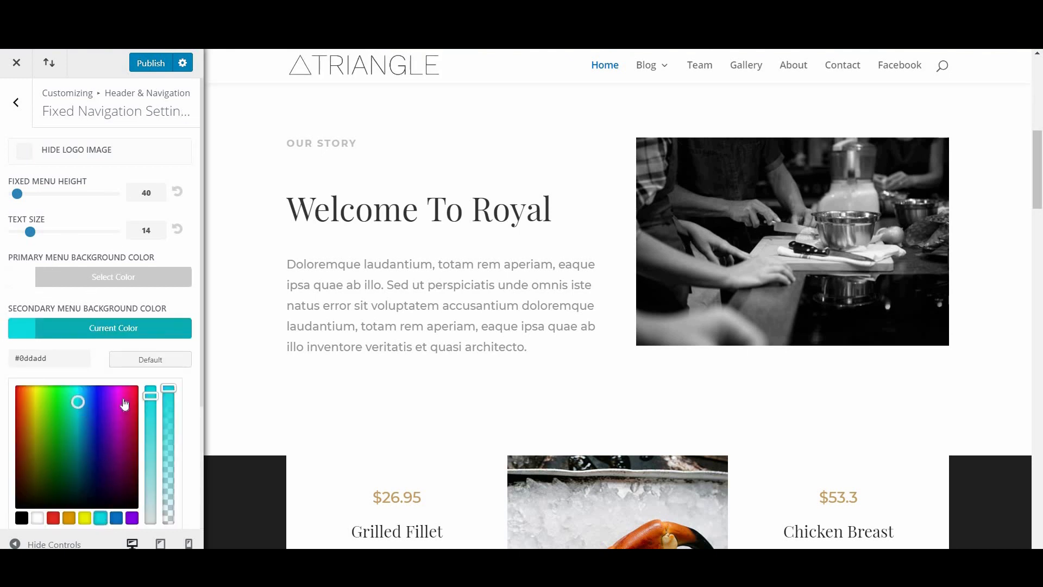
{"action": "scroll", "coordinate": [87, 506], "scroll_direction": "down", "scroll_amount": 3}
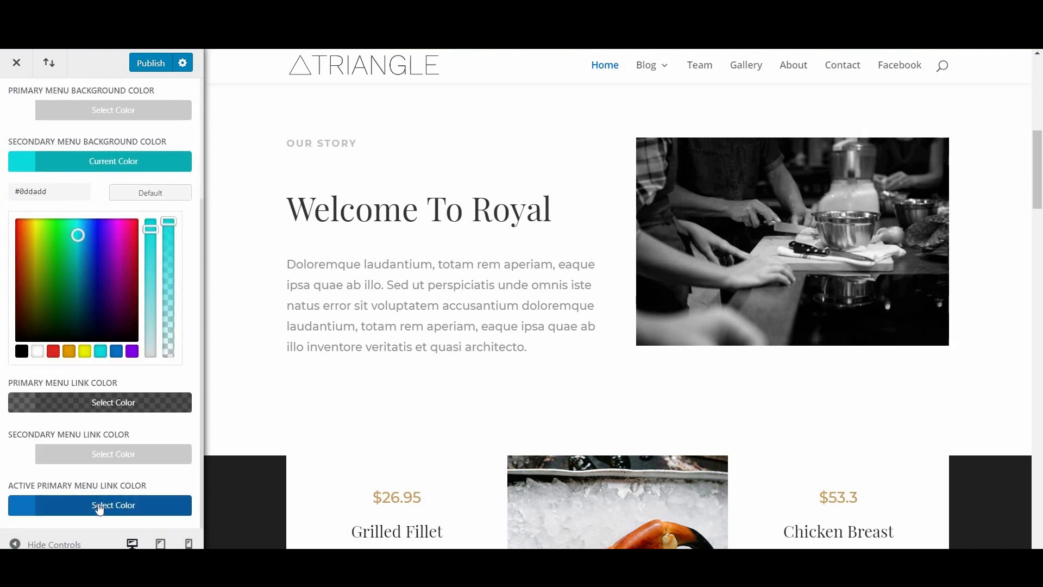
{"action": "left_click", "coordinate": [82, 505]}
{"action": "left_click", "coordinate": [100, 506]}
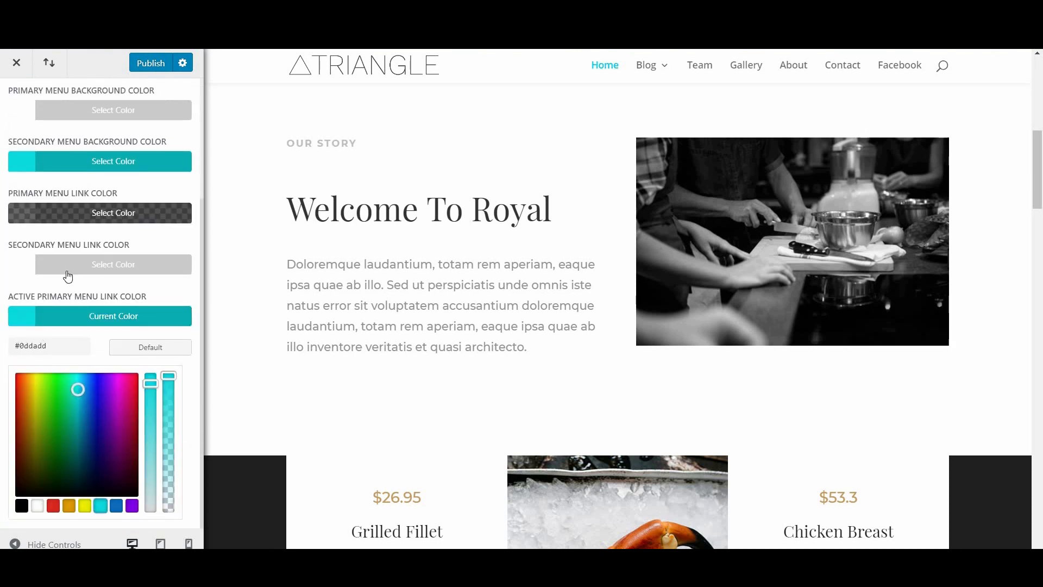
{"action": "left_click", "coordinate": [134, 307]}
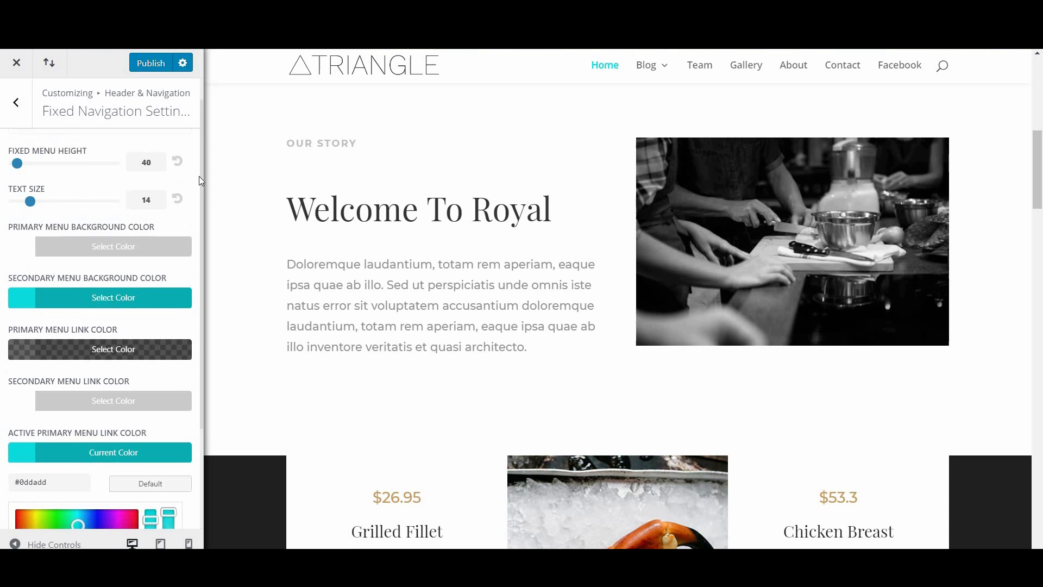
{"action": "left_click", "coordinate": [16, 103]}
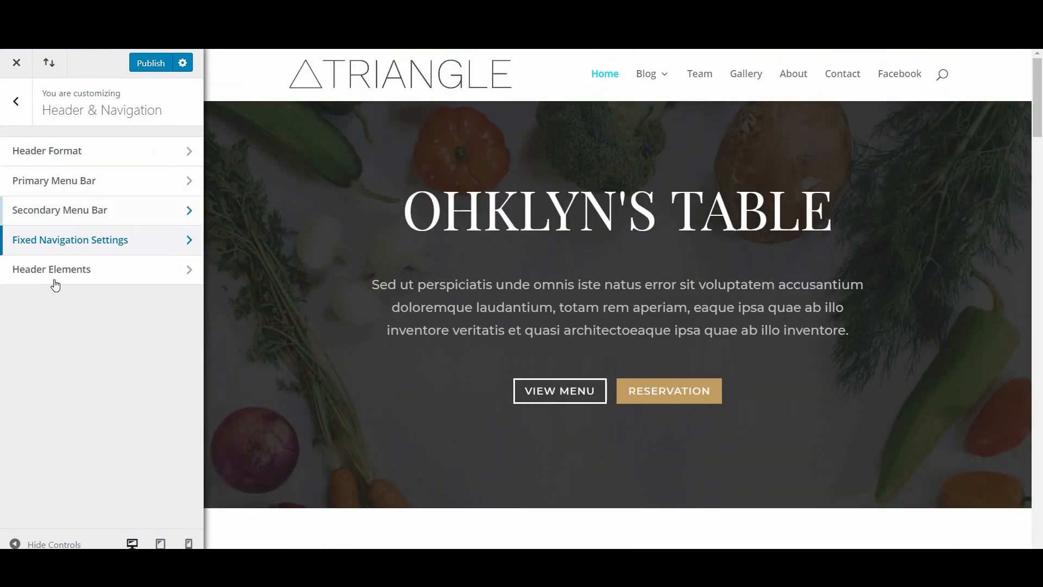
Step: In Header Elements, keep the search icon on, social icons off and phone number empty
{"action": "left_click", "coordinate": [54, 275]}
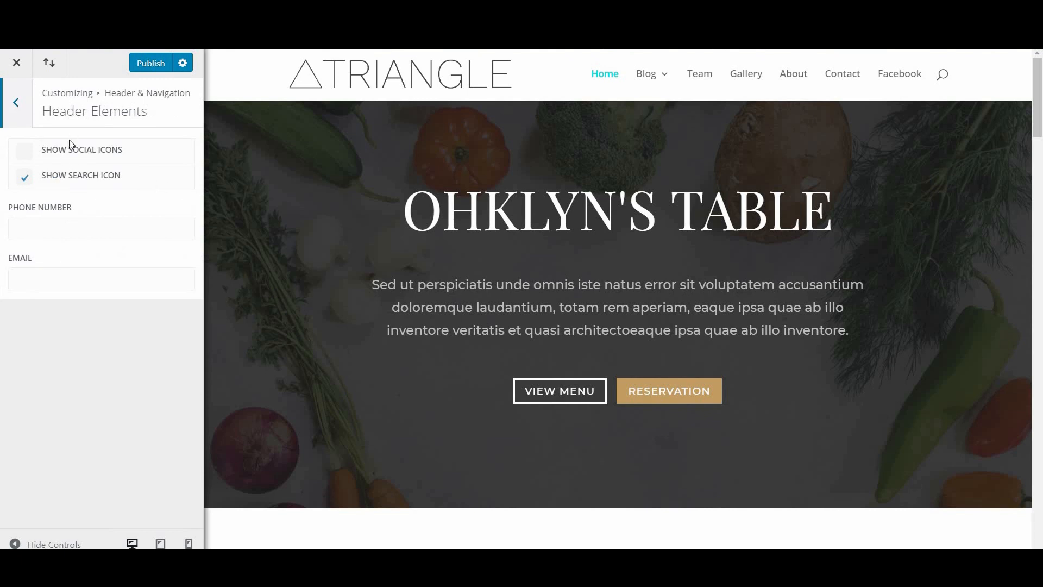
{"action": "left_click", "coordinate": [25, 155]}
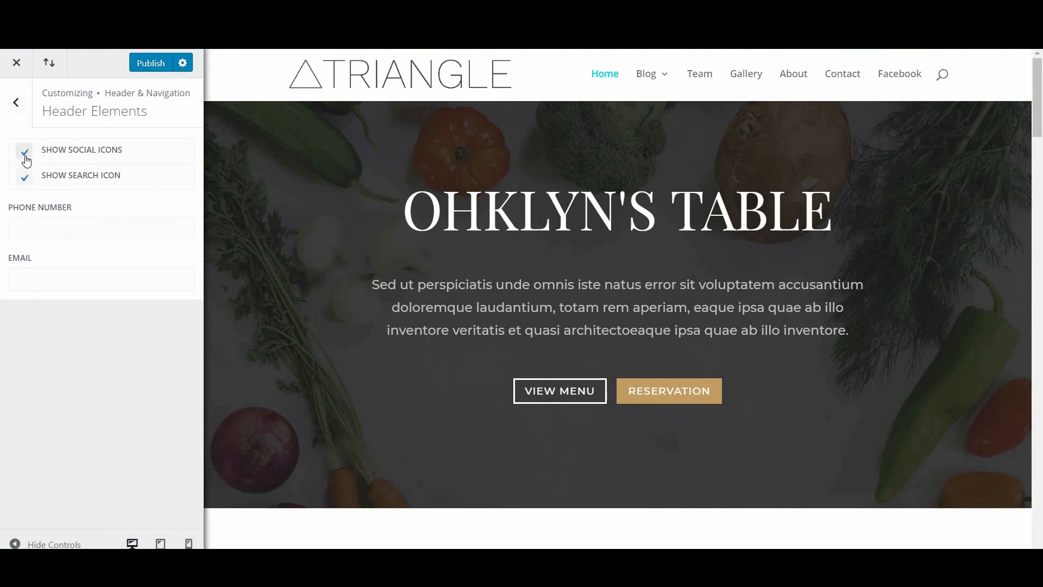
{"action": "left_click", "coordinate": [27, 158]}
{"action": "left_click", "coordinate": [27, 184]}
{"action": "left_click", "coordinate": [27, 184]}
{"action": "mouse_move", "coordinate": [651, 75]}
{"action": "left_click", "coordinate": [58, 230]}
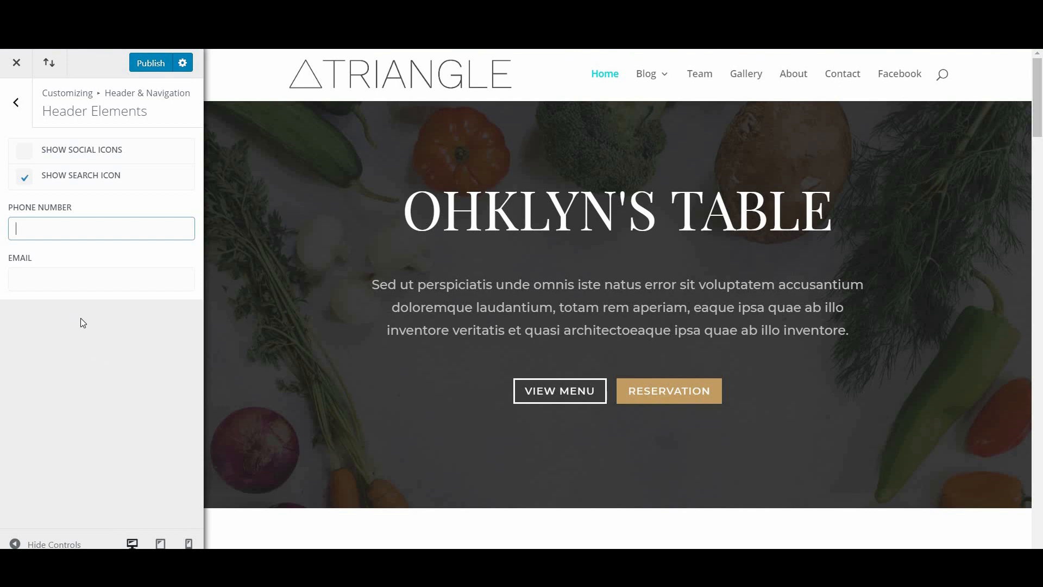
{"action": "left_click", "coordinate": [81, 318]}
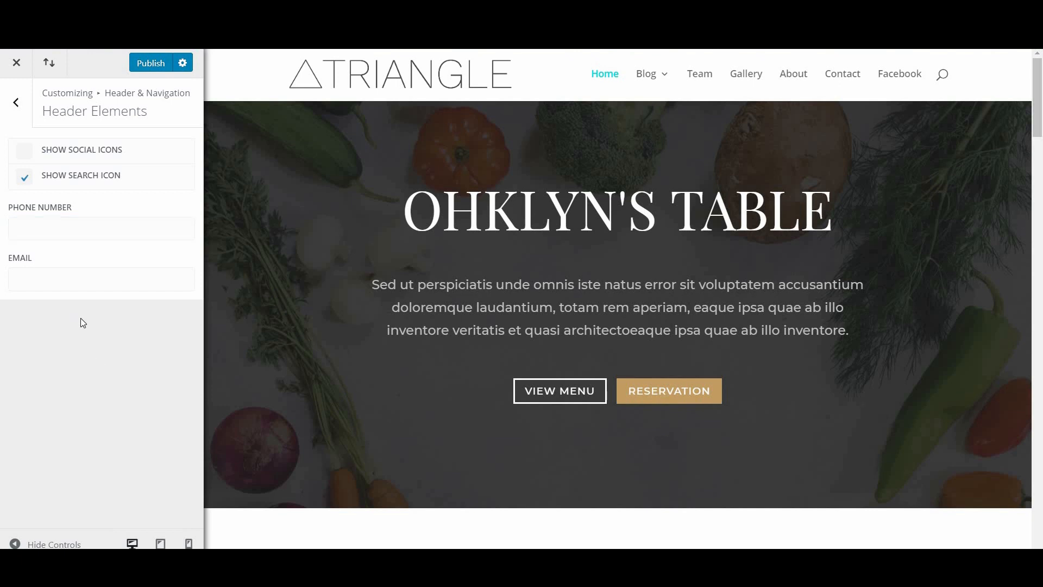
{"action": "left_click", "coordinate": [8, 119]}
{"action": "left_click", "coordinate": [5, 123]}
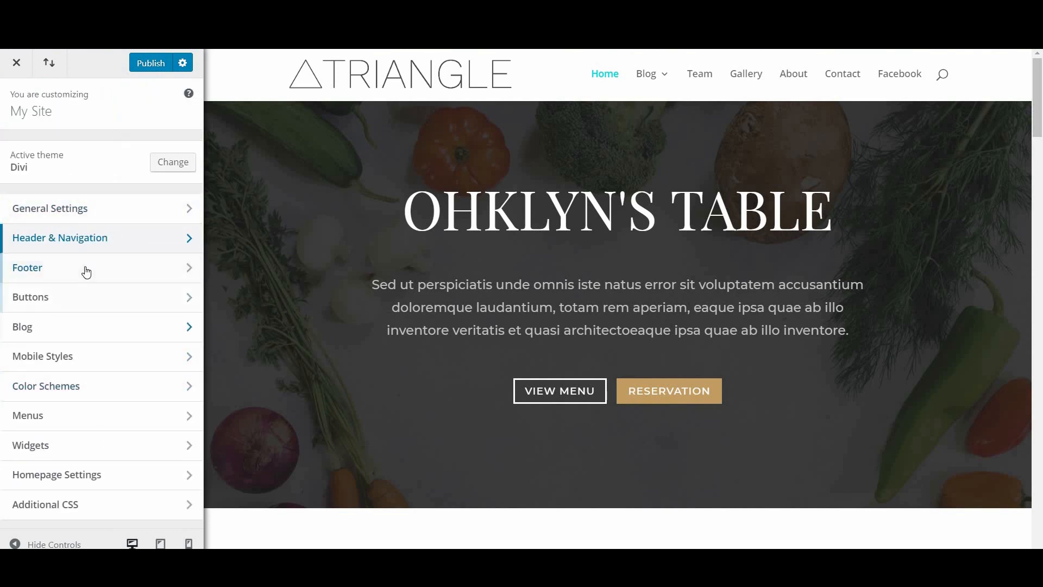
Step: Go to the Footer section and scroll through its Layout, Widgets and Bottom Bar options
{"action": "left_click", "coordinate": [108, 267]}
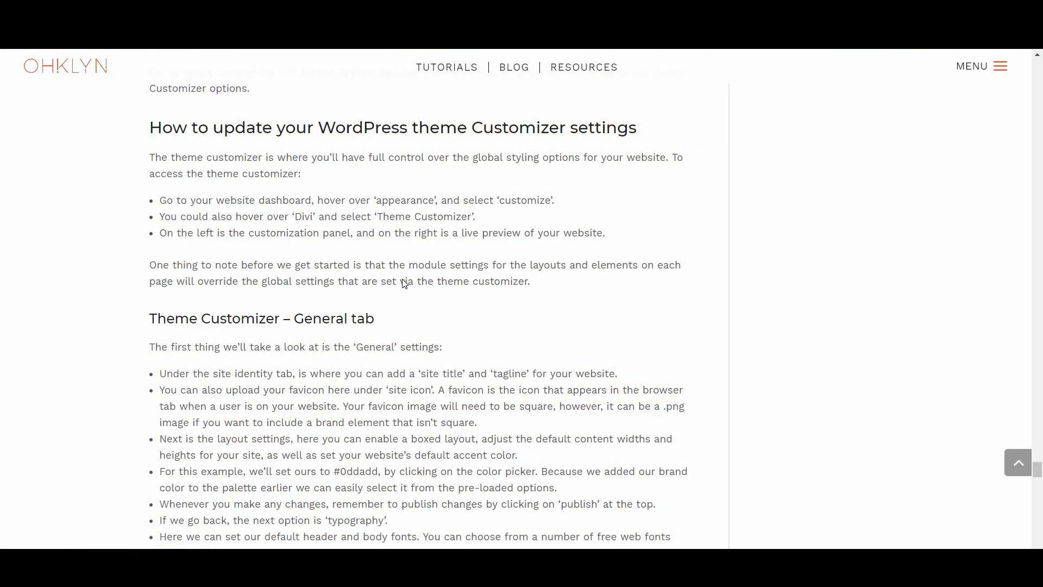
{"action": "scroll", "coordinate": [403, 282], "scroll_direction": "down", "scroll_amount": 10}
{"action": "scroll", "coordinate": [404, 283], "scroll_direction": "down", "scroll_amount": 9}
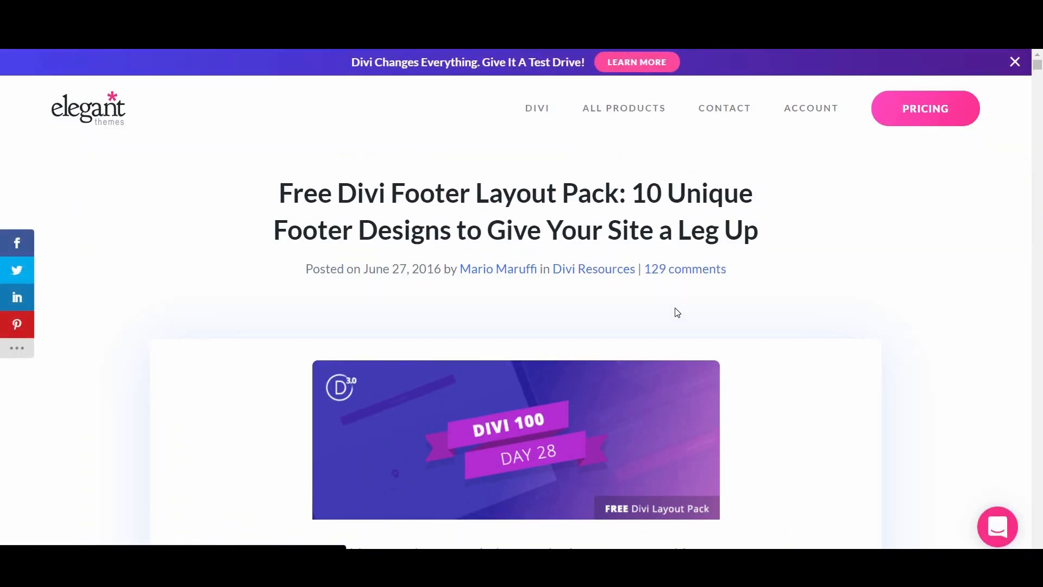
Step: Scroll through the article's Divi Footer Layout Pack design images down to Design 07
{"action": "scroll", "coordinate": [675, 308], "scroll_direction": "down", "scroll_amount": 2}
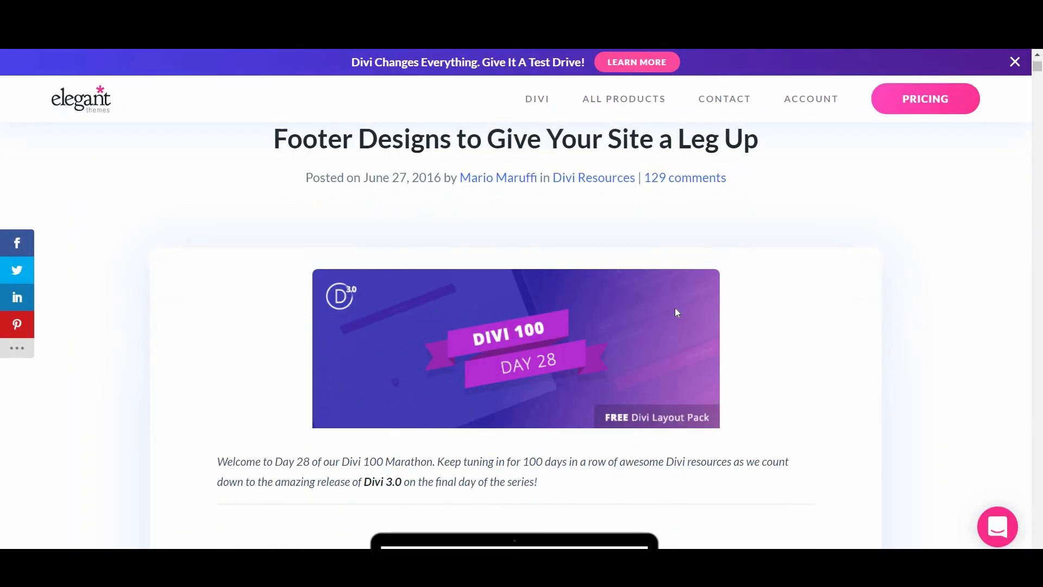
{"action": "scroll", "coordinate": [675, 308], "scroll_direction": "down", "scroll_amount": 15}
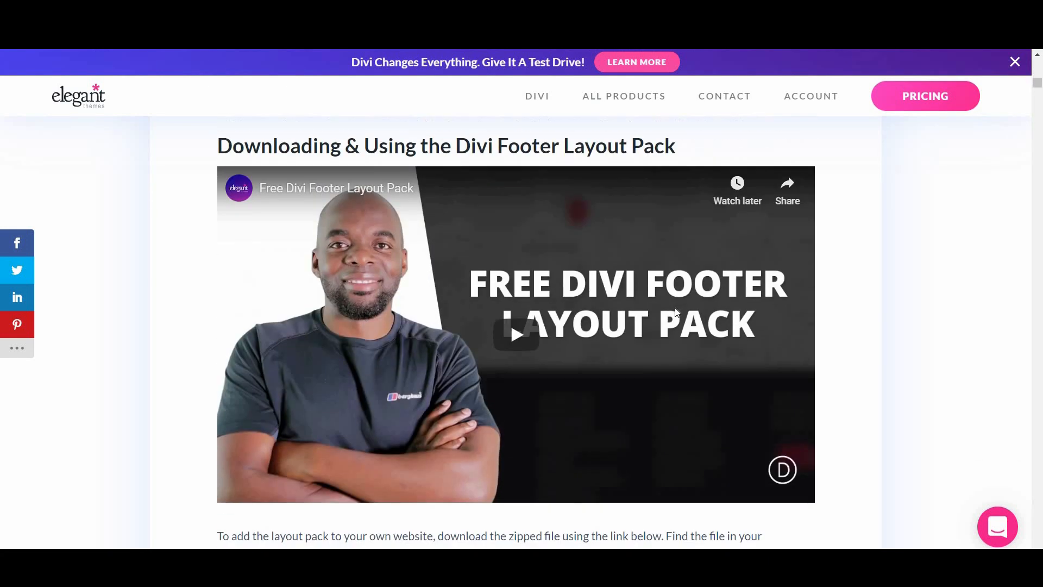
{"action": "scroll", "coordinate": [676, 311], "scroll_direction": "down", "scroll_amount": 13}
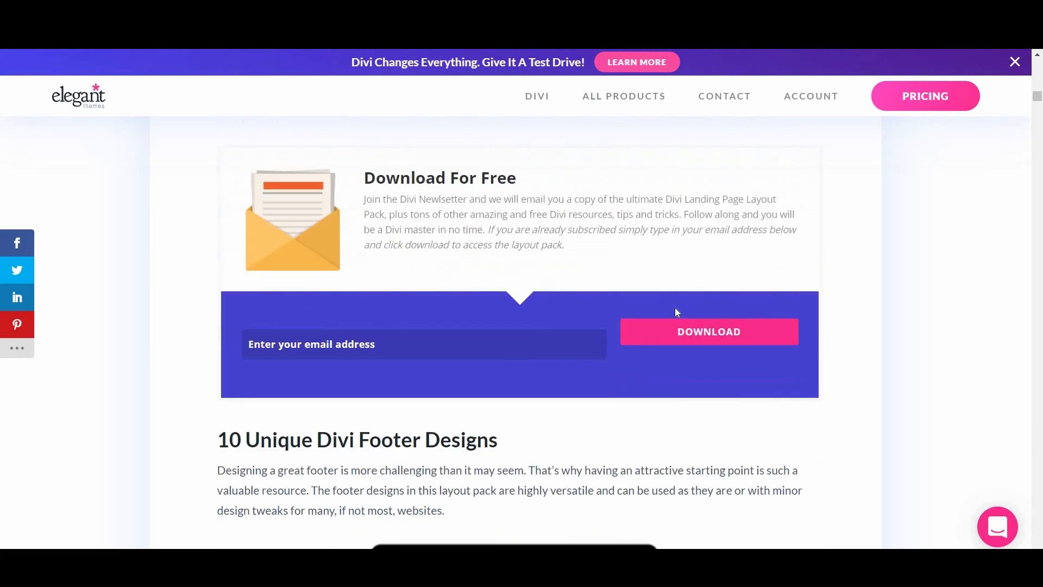
{"action": "scroll", "coordinate": [677, 311], "scroll_direction": "down", "scroll_amount": 5}
{"action": "scroll", "coordinate": [676, 312], "scroll_direction": "down", "scroll_amount": 8}
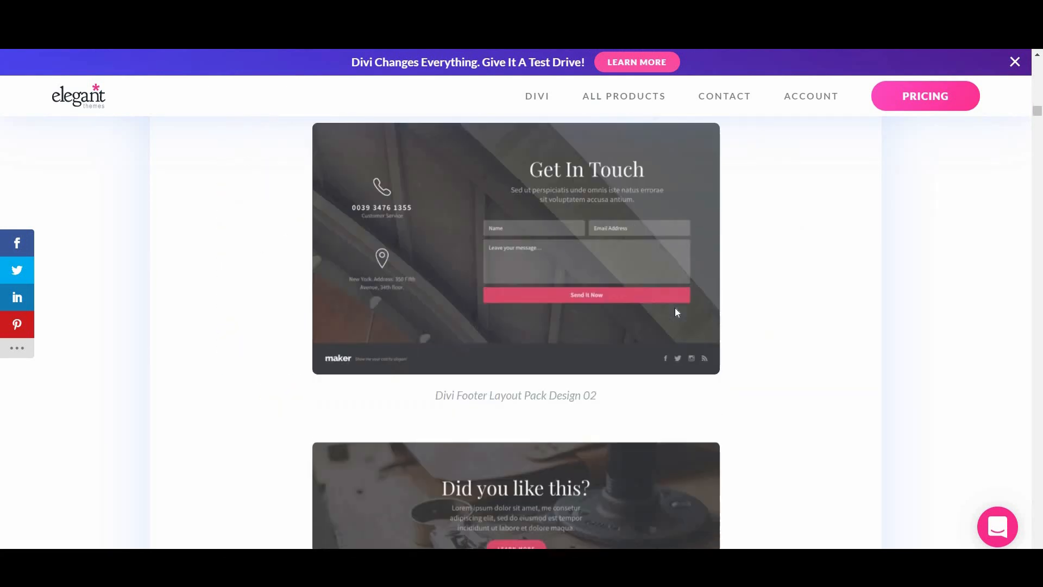
{"action": "scroll", "coordinate": [677, 311], "scroll_direction": "down", "scroll_amount": 6}
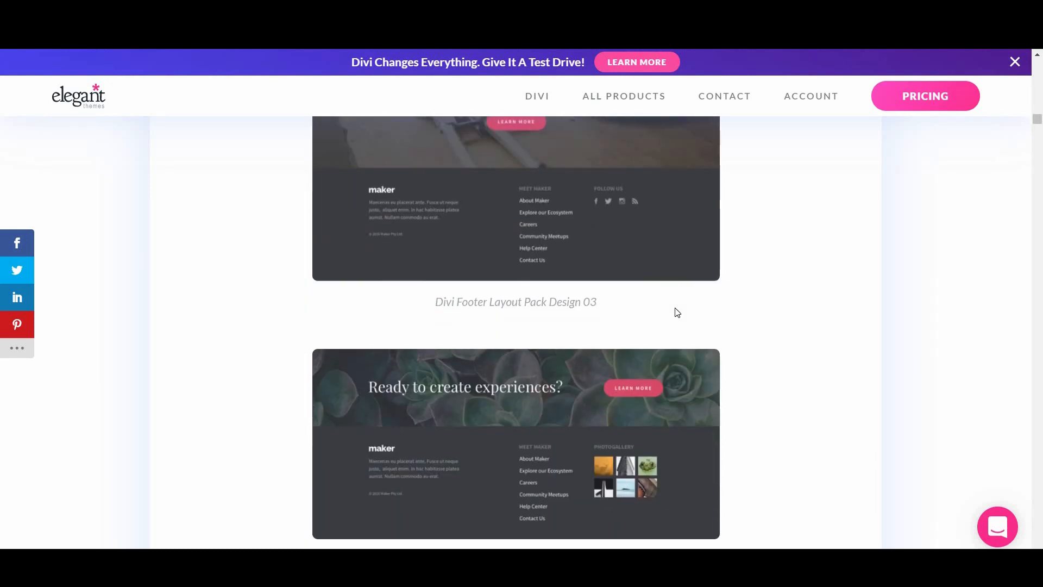
{"action": "scroll", "coordinate": [676, 312], "scroll_direction": "down", "scroll_amount": 4}
{"action": "scroll", "coordinate": [676, 312], "scroll_direction": "down", "scroll_amount": 4}
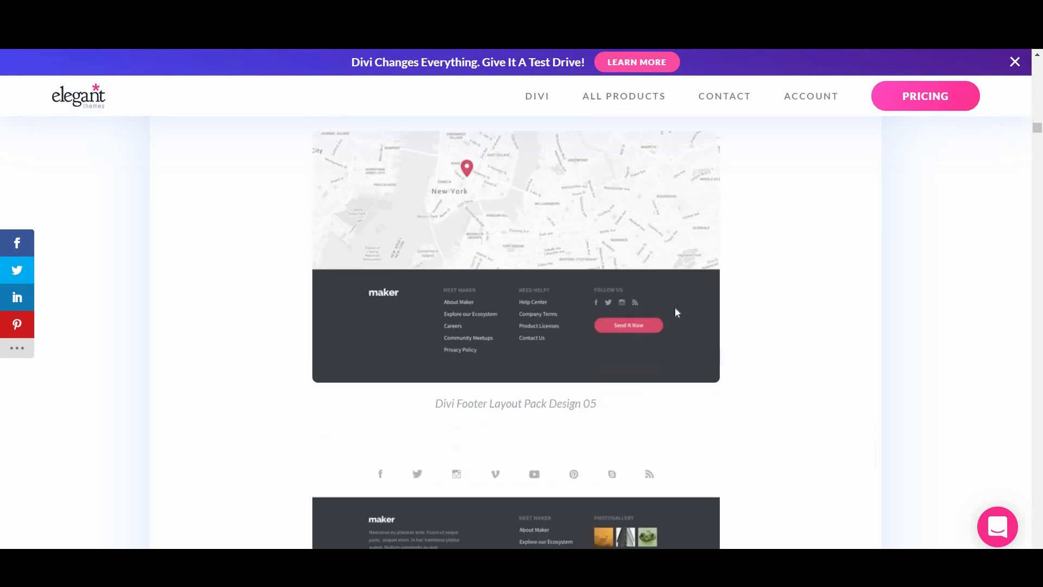
{"action": "scroll", "coordinate": [676, 312], "scroll_direction": "down", "scroll_amount": 10}
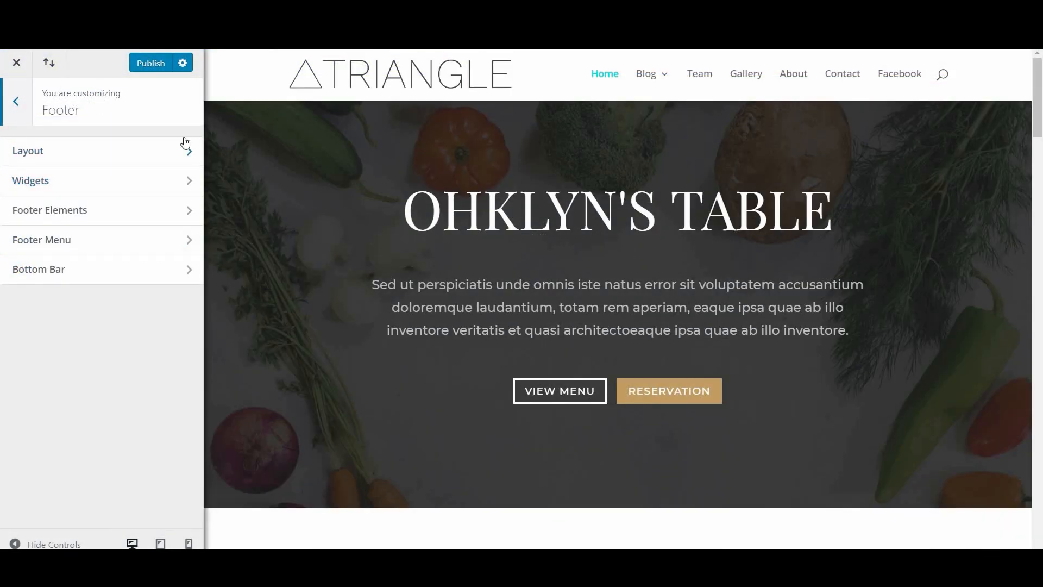
Step: Look over the Footer Layout and Footer Elements settings, returning to the Footer sections
{"action": "left_click", "coordinate": [69, 157]}
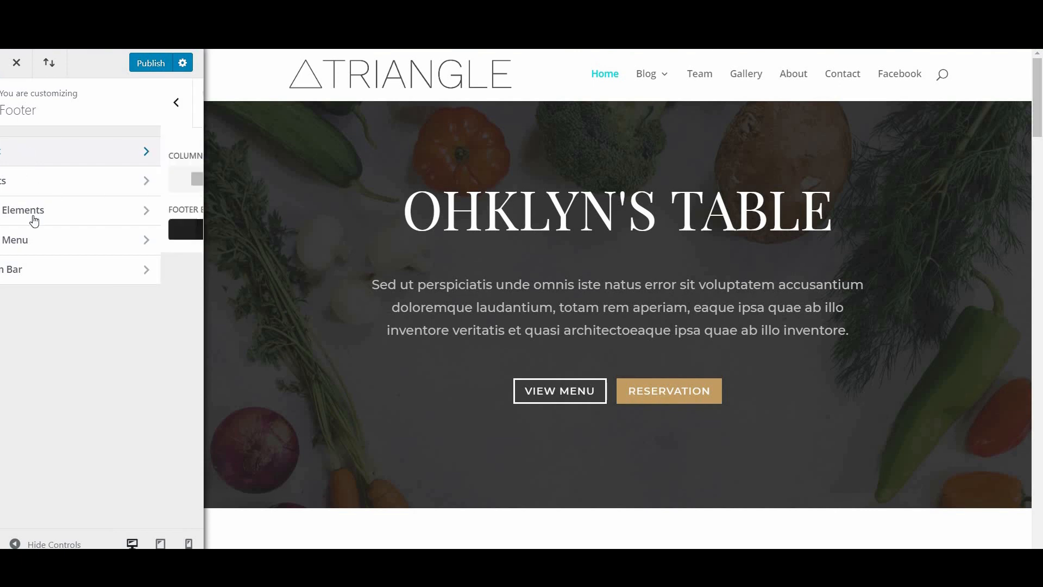
{"action": "left_click_drag", "start_coordinate": [1037, 124], "coordinate": [1037, 537]}
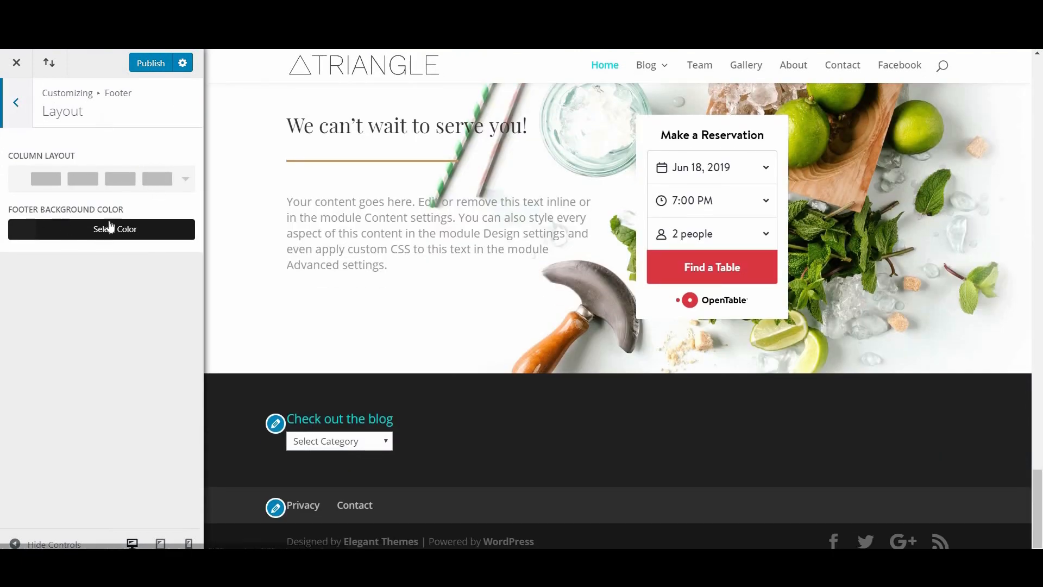
{"action": "left_click", "coordinate": [15, 118]}
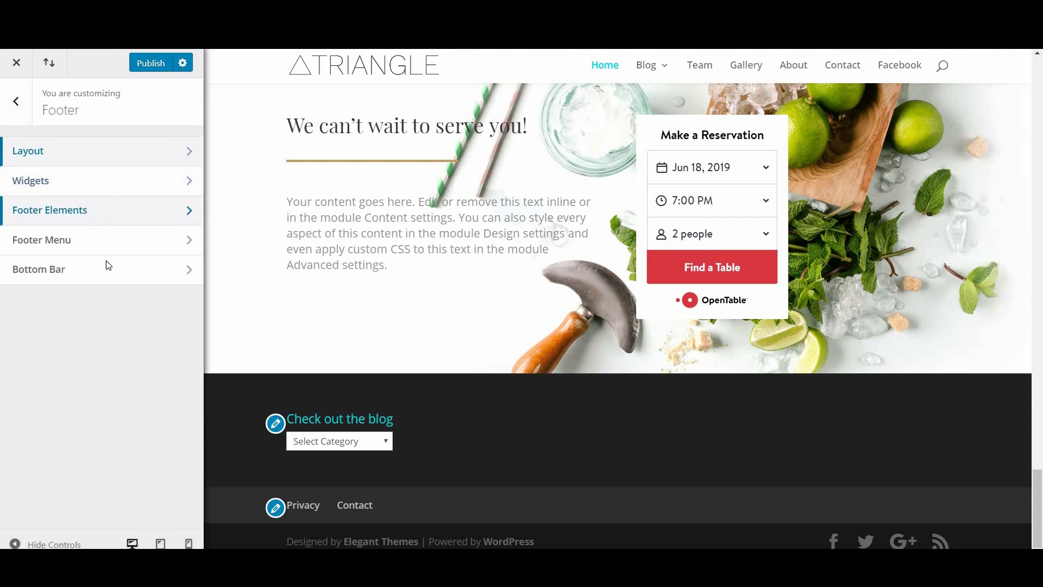
{"action": "left_click", "coordinate": [189, 210]}
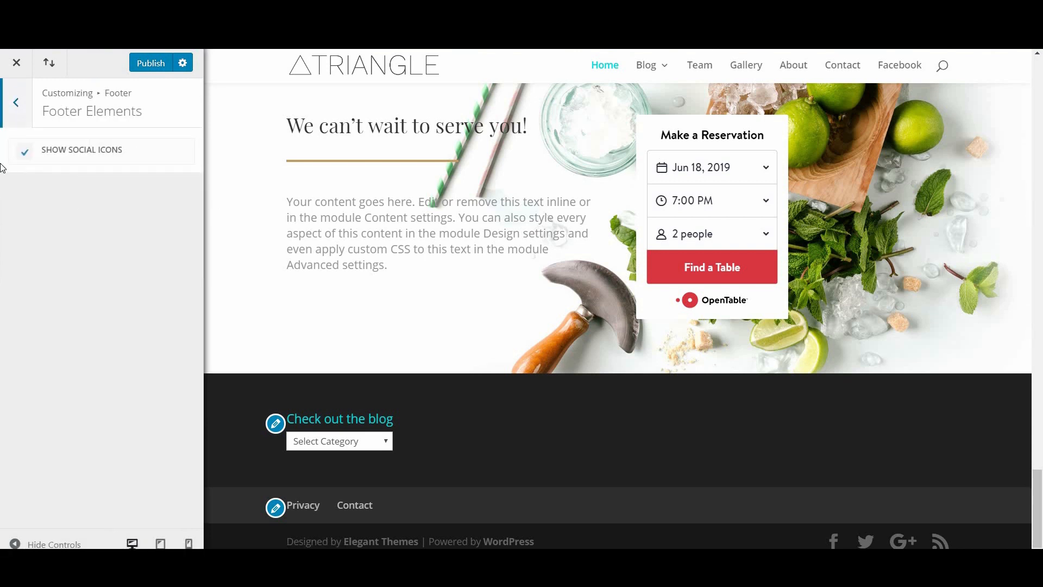
{"action": "left_click", "coordinate": [16, 107]}
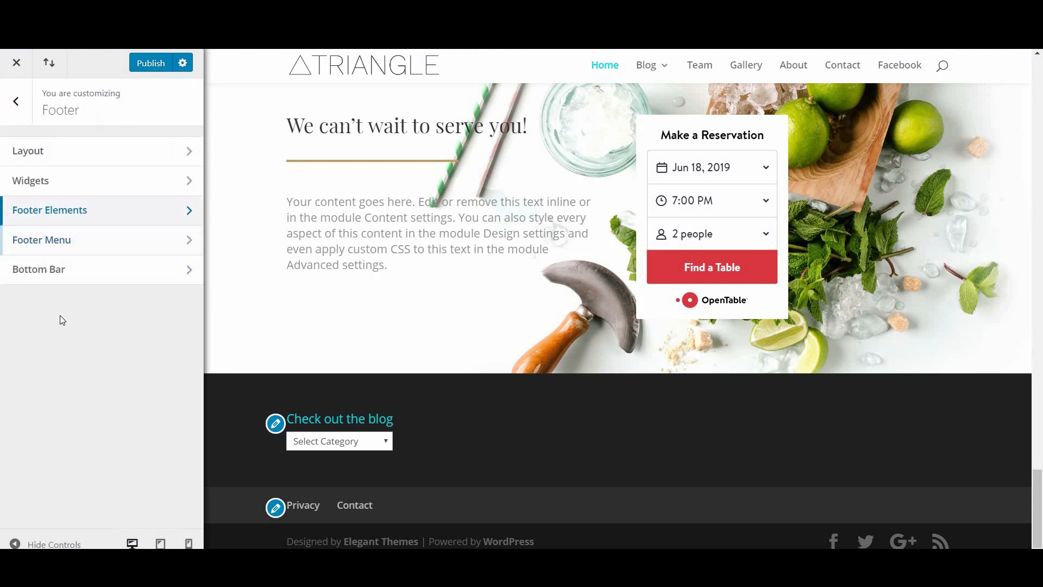
Step: Set the Footer Menu active link colour to teal #0ddadd and go back to the Footer sections
{"action": "left_click", "coordinate": [84, 245]}
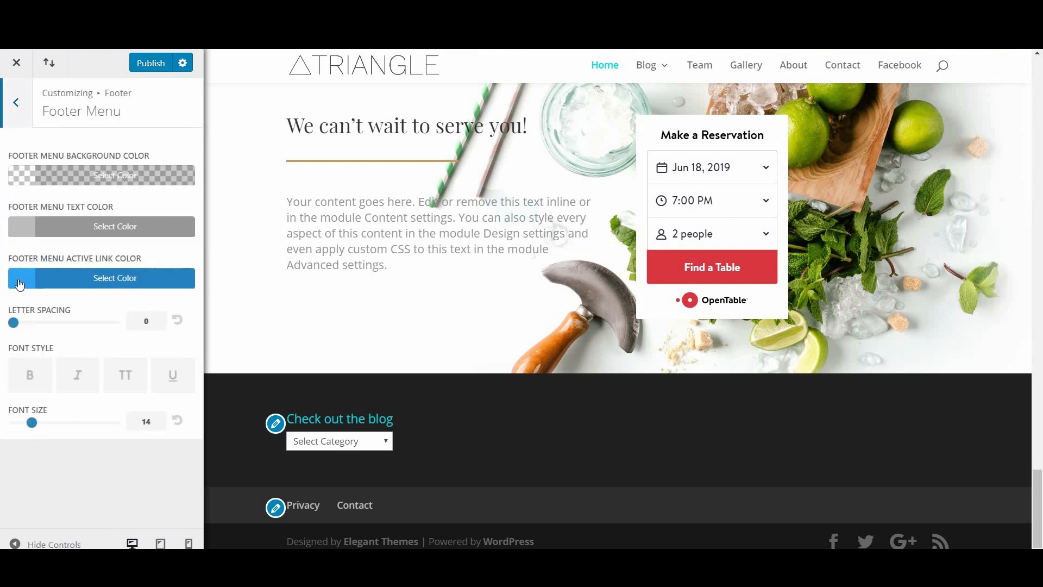
{"action": "left_click", "coordinate": [85, 285]}
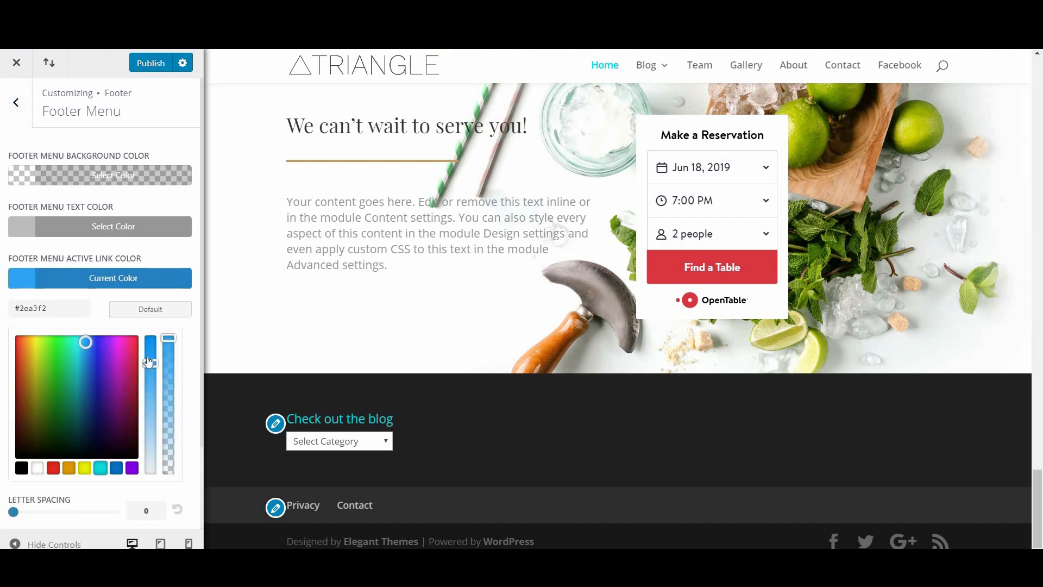
{"action": "left_click", "coordinate": [101, 468]}
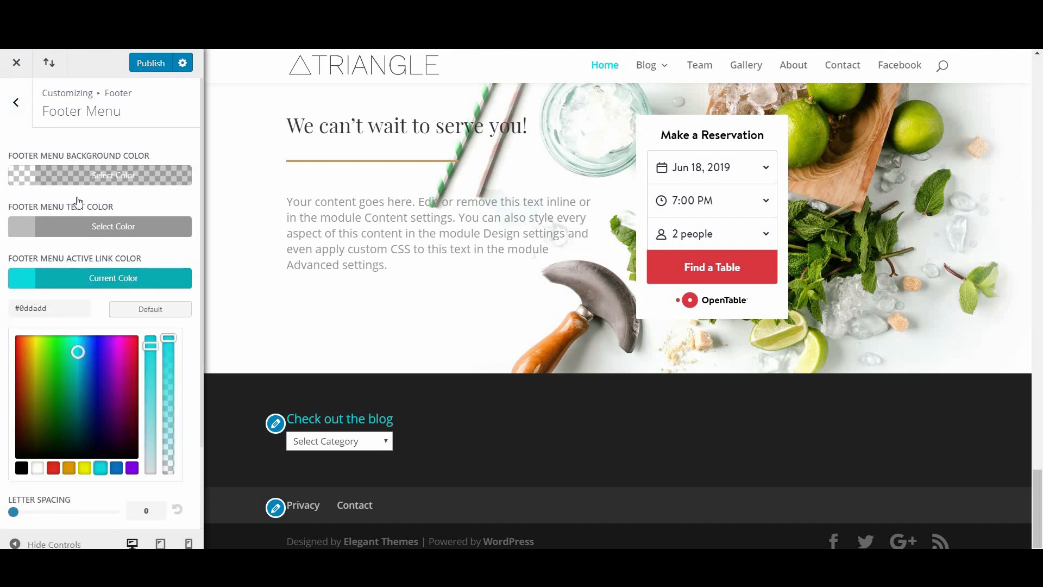
{"action": "scroll", "coordinate": [22, 124], "scroll_direction": "down", "scroll_amount": 1}
{"action": "scroll", "coordinate": [21, 123], "scroll_direction": "up", "scroll_amount": 1}
{"action": "left_click", "coordinate": [20, 124]}
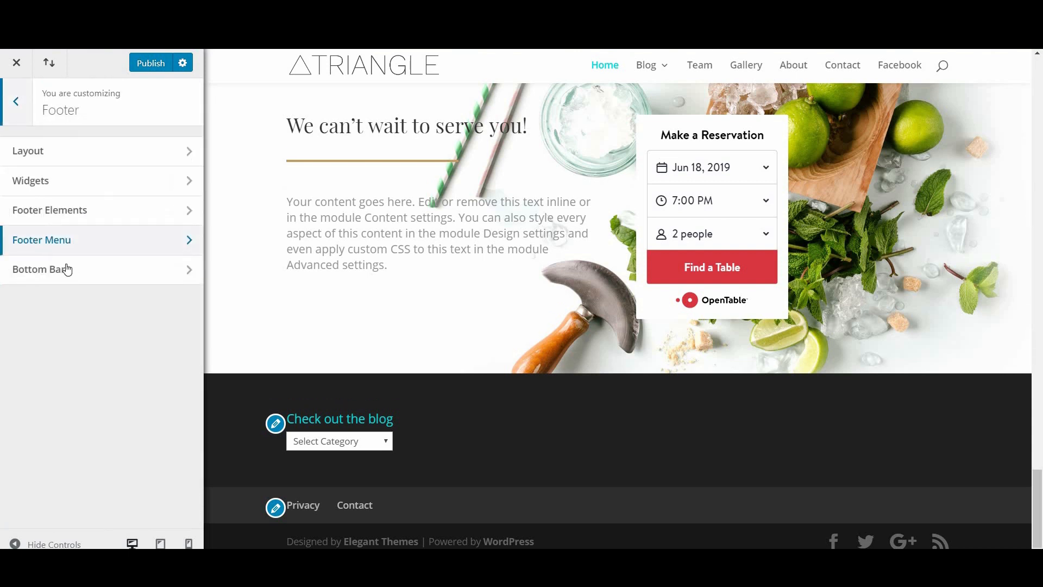
Step: Look over a Customizer settings panel, then back out to the top-level Customizer sections
{"action": "left_click", "coordinate": [39, 269]}
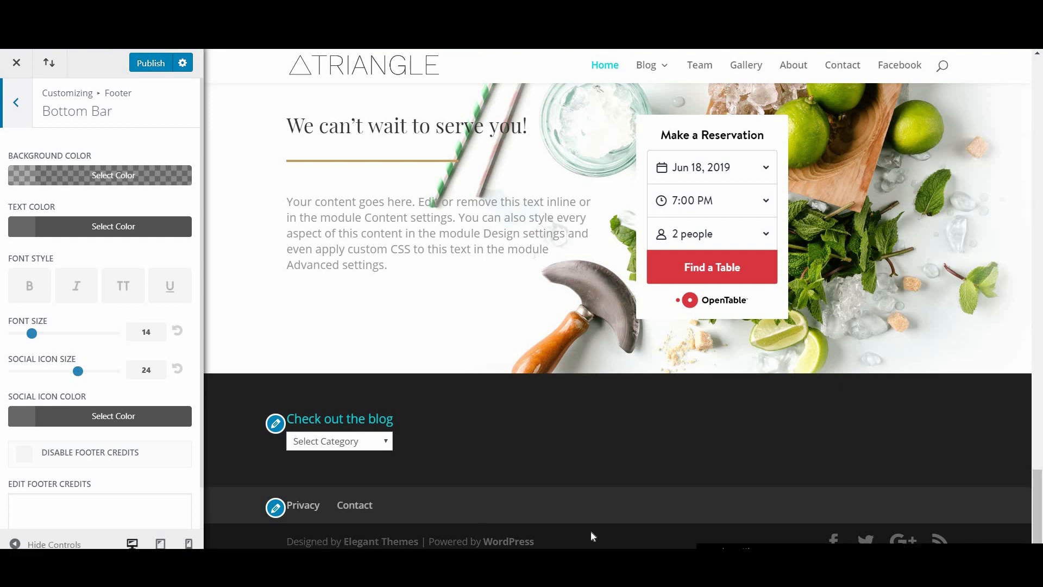
{"action": "scroll", "coordinate": [134, 416], "scroll_direction": "down", "scroll_amount": 1}
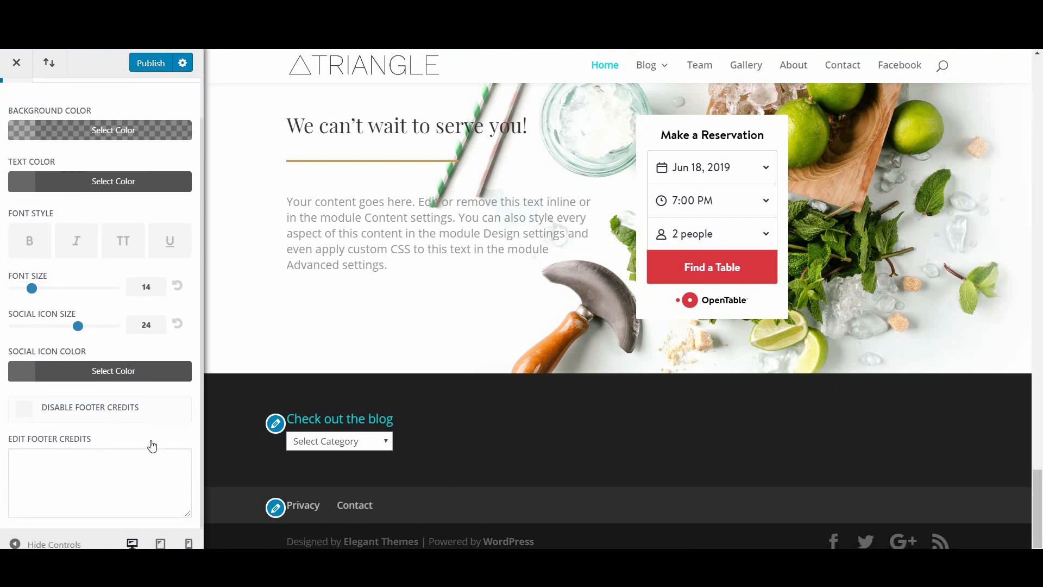
{"action": "scroll", "coordinate": [17, 111], "scroll_direction": "up", "scroll_amount": 1}
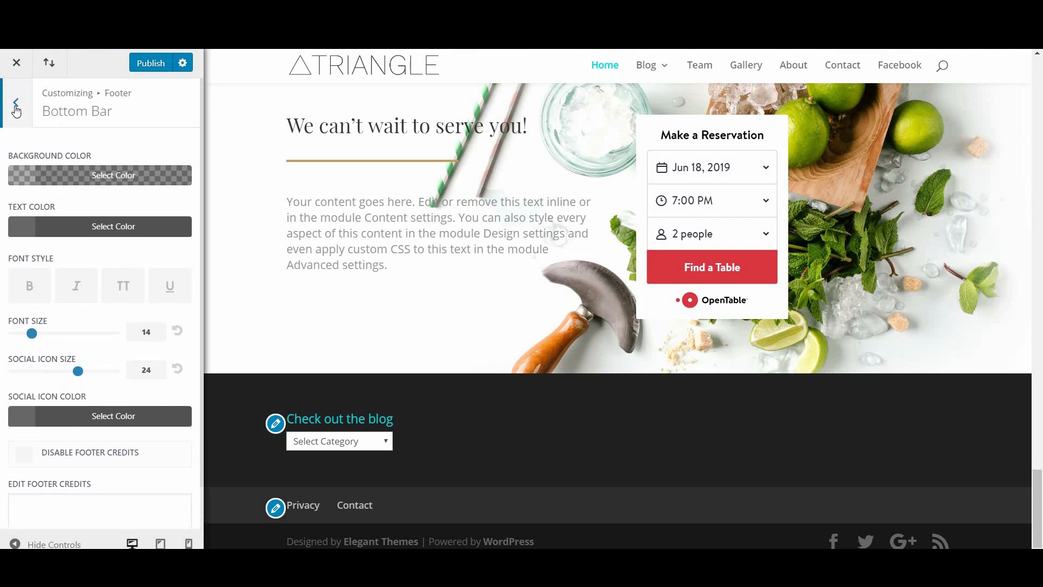
{"action": "left_click", "coordinate": [16, 109]}
{"action": "left_click", "coordinate": [16, 106]}
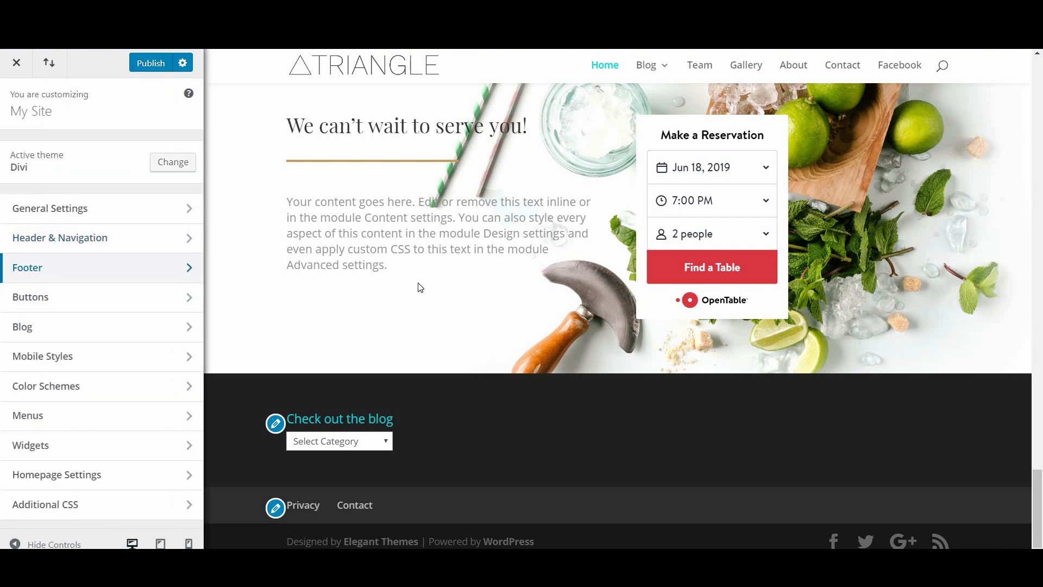
Step: Enter 'Created by Me' as the footer credits under Footer > Bottom Bar
{"action": "left_click", "coordinate": [121, 274]}
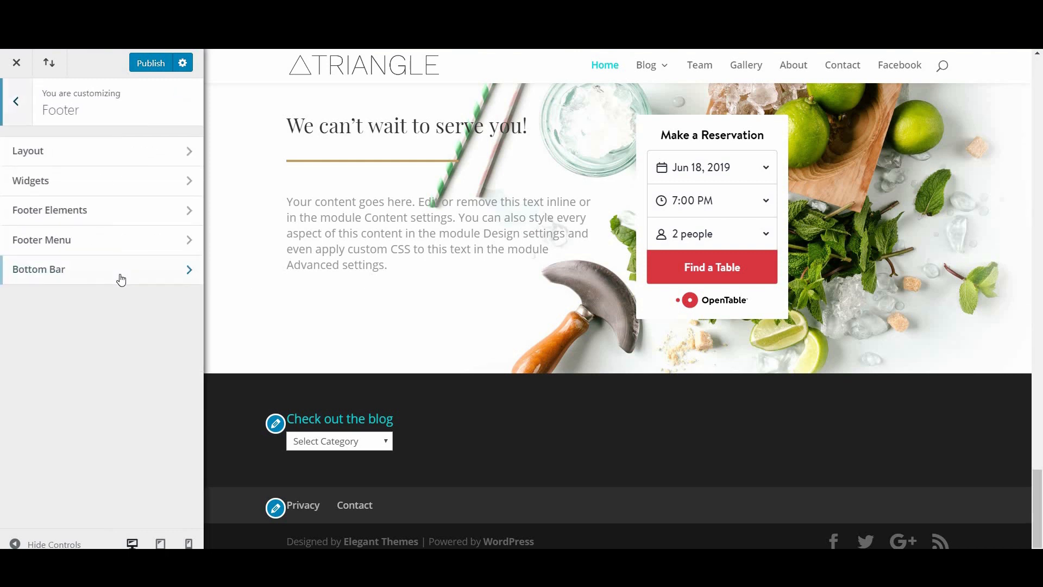
{"action": "left_click", "coordinate": [123, 273]}
{"action": "scroll", "coordinate": [93, 474], "scroll_direction": "down", "scroll_amount": 2}
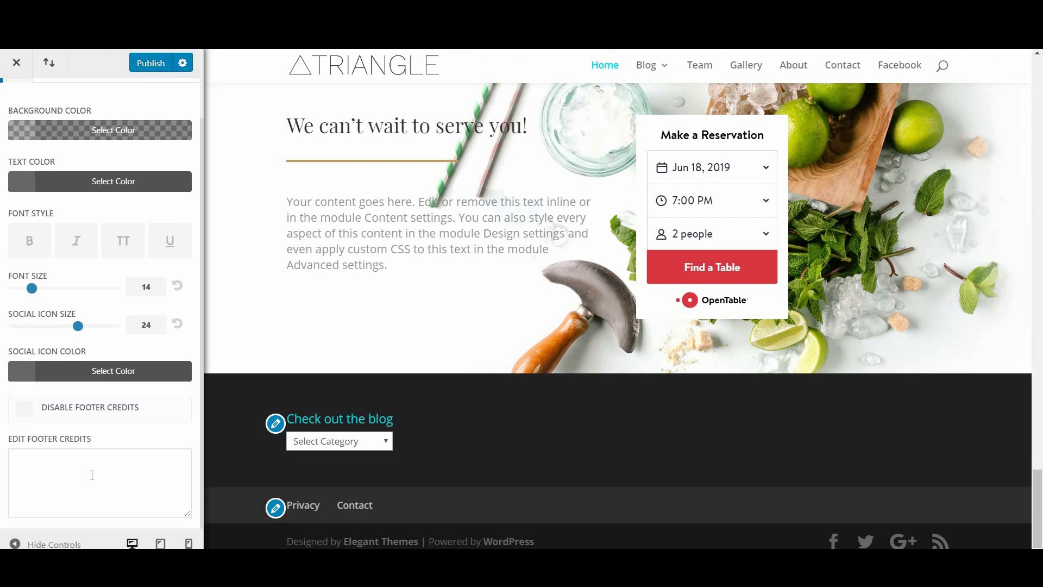
{"action": "left_click", "coordinate": [92, 475]}
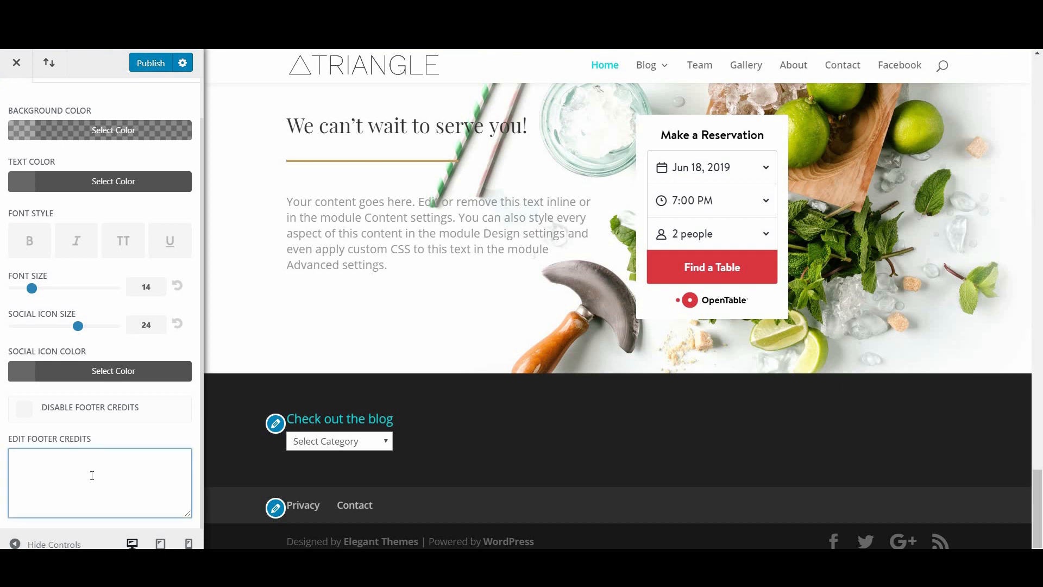
{"action": "type", "text": "Cr"}
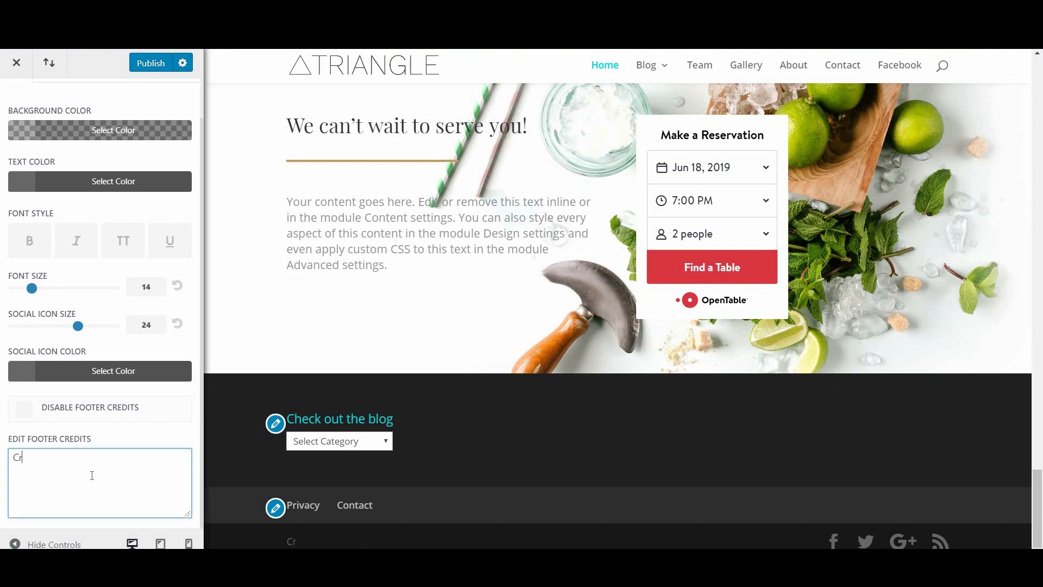
{"action": "type", "text": "eated by Me"}
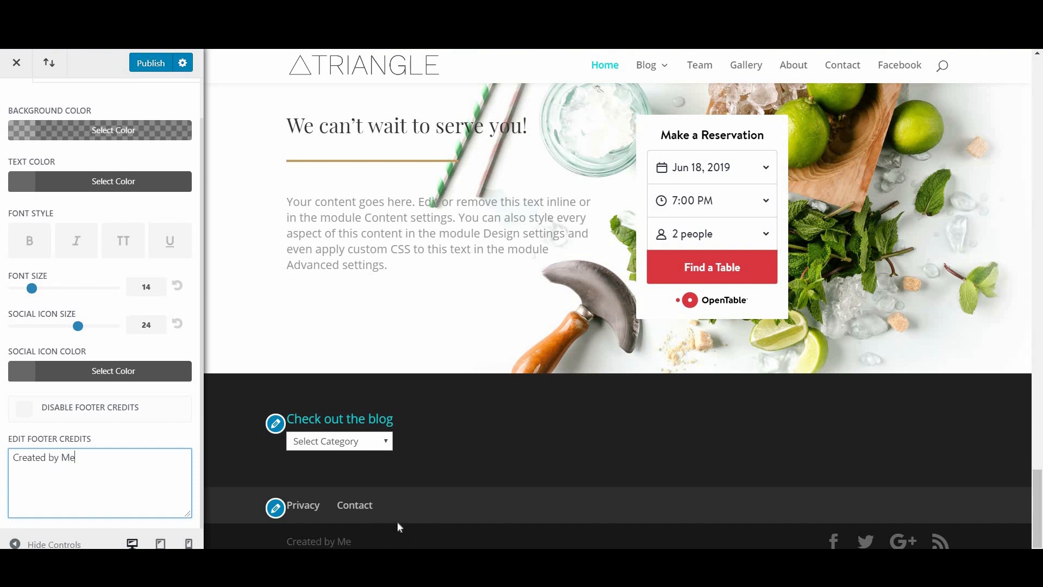
{"action": "scroll", "coordinate": [95, 303], "scroll_direction": "up", "scroll_amount": 1}
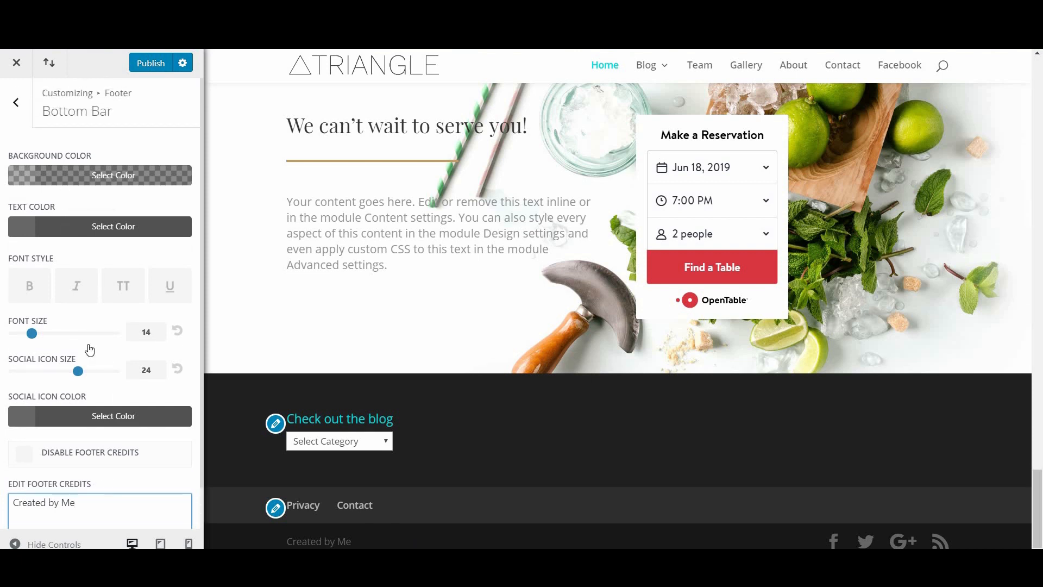
{"action": "scroll", "coordinate": [88, 351], "scroll_direction": "down", "scroll_amount": 1}
{"action": "scroll", "coordinate": [24, 103], "scroll_direction": "up", "scroll_amount": 1}
Step: Return from the Bottom Bar settings to the main Customizer menu
{"action": "left_click", "coordinate": [24, 103]}
{"action": "left_click", "coordinate": [24, 103]}
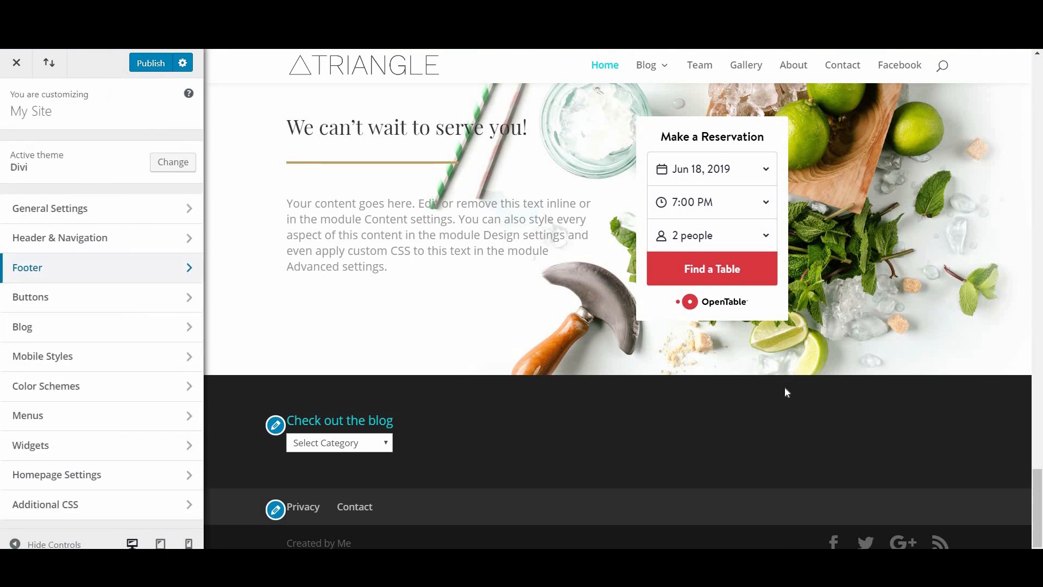
{"action": "scroll", "coordinate": [784, 391], "scroll_direction": "up", "scroll_amount": 10}
{"action": "scroll", "coordinate": [415, 187], "scroll_direction": "up", "scroll_amount": 5}
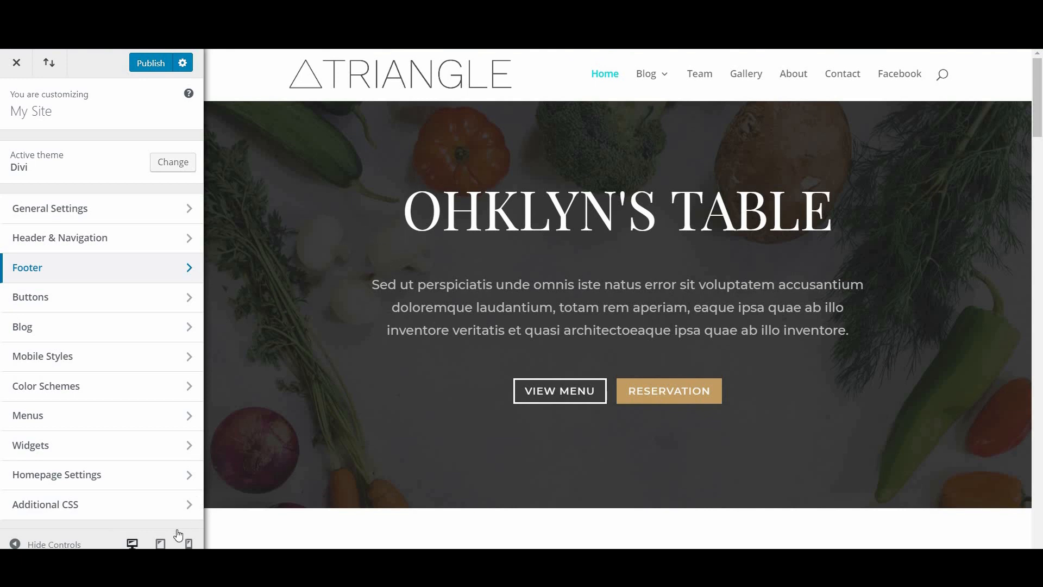
{"action": "left_click", "coordinate": [160, 543]}
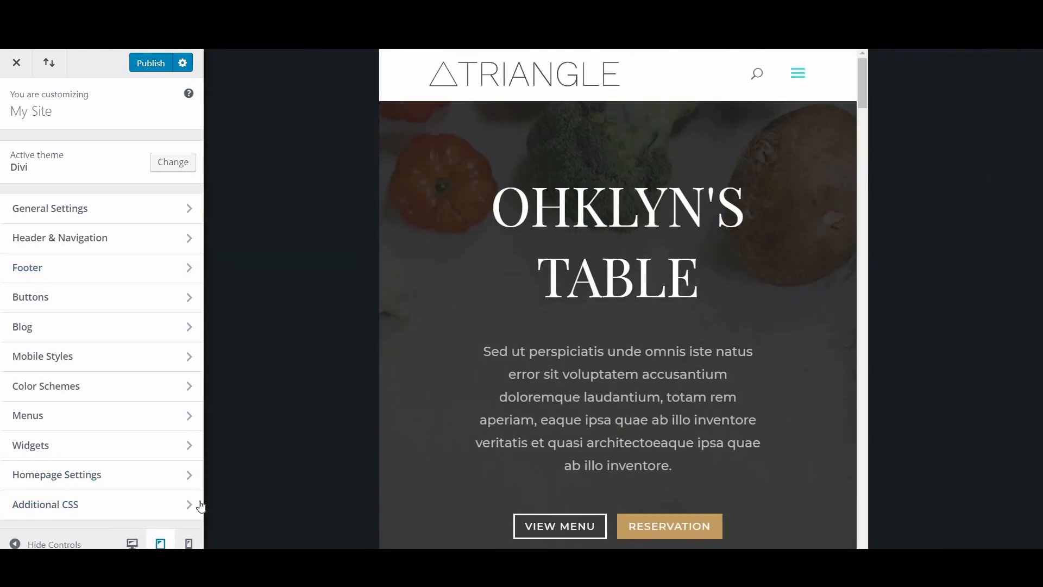
{"action": "left_click", "coordinate": [188, 543]}
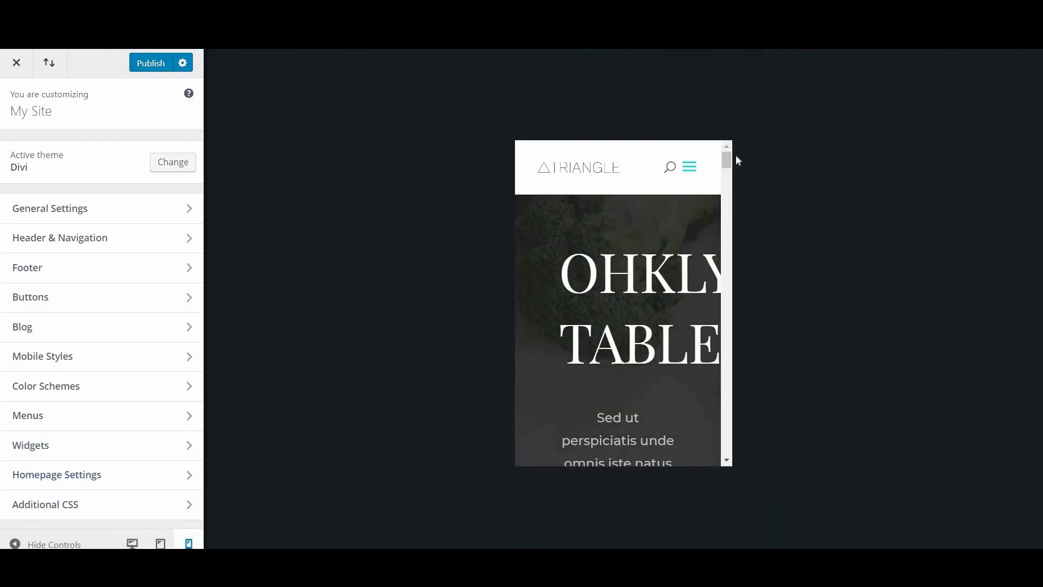
{"action": "scroll", "coordinate": [731, 184], "scroll_direction": "down", "scroll_amount": 10}
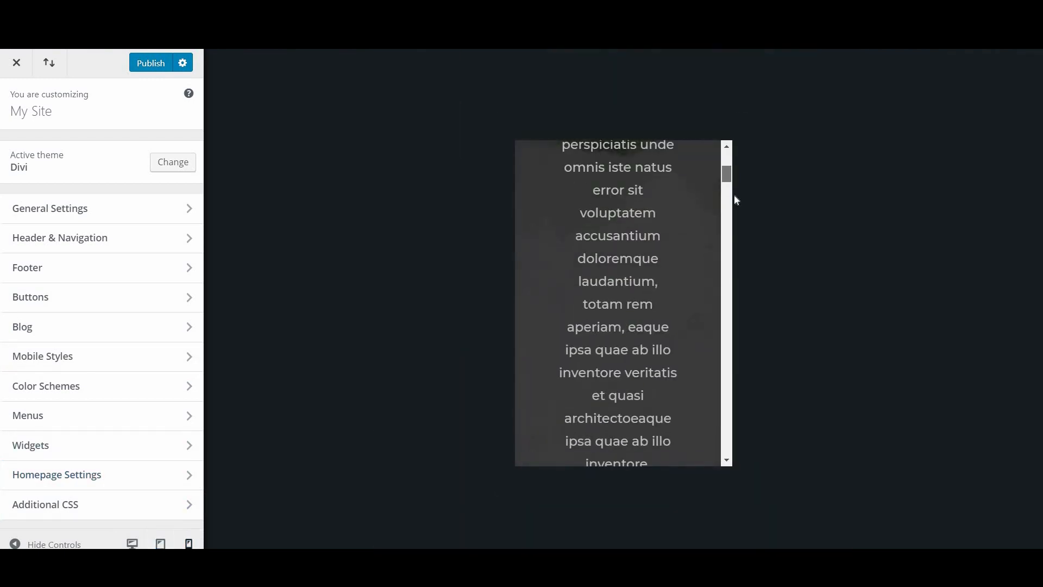
{"action": "left_click", "coordinate": [132, 543]}
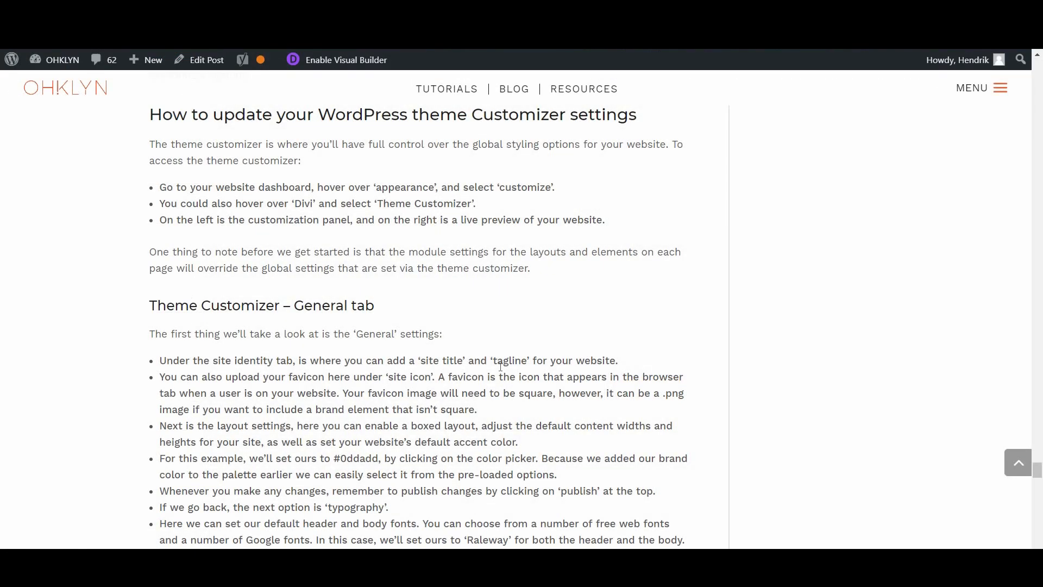
{"action": "scroll", "coordinate": [500, 366], "scroll_direction": "down", "scroll_amount": 18}
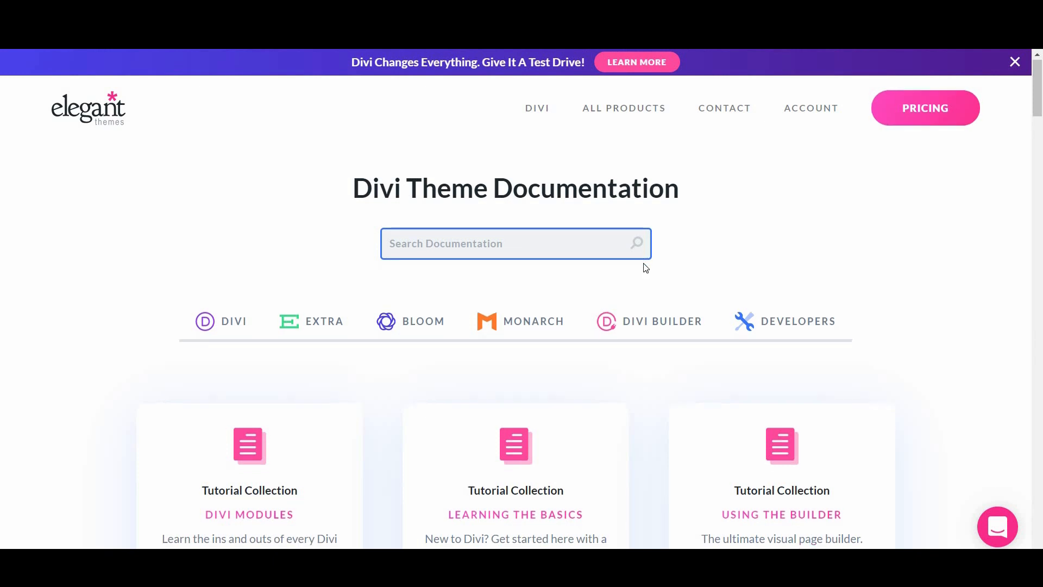
Step: Open the Customizing Divi tutorial collection from the Divi documentation and scroll its article list
{"action": "scroll", "coordinate": [645, 266], "scroll_direction": "down", "scroll_amount": 9}
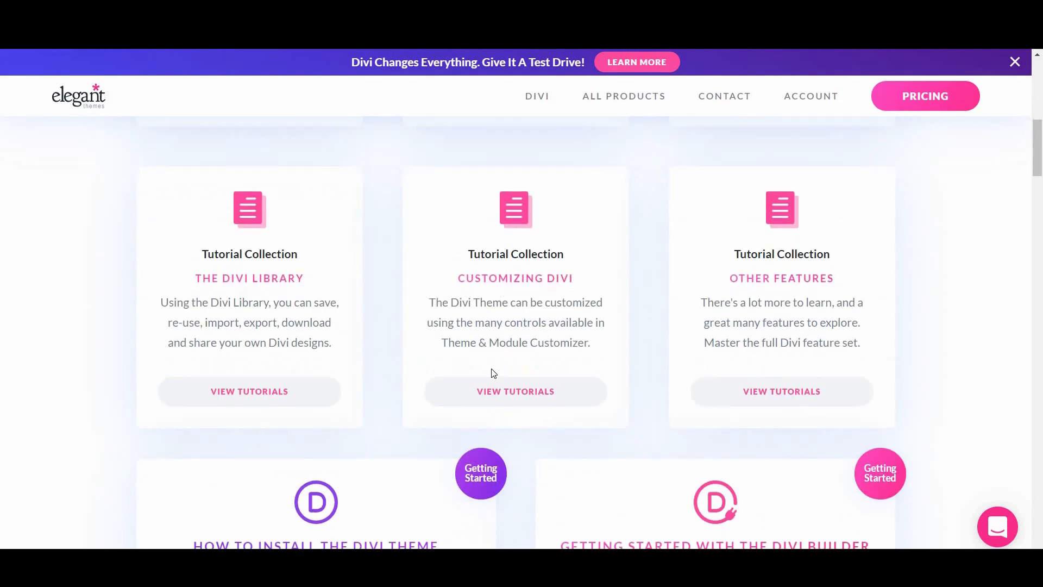
{"action": "left_click", "coordinate": [490, 389]}
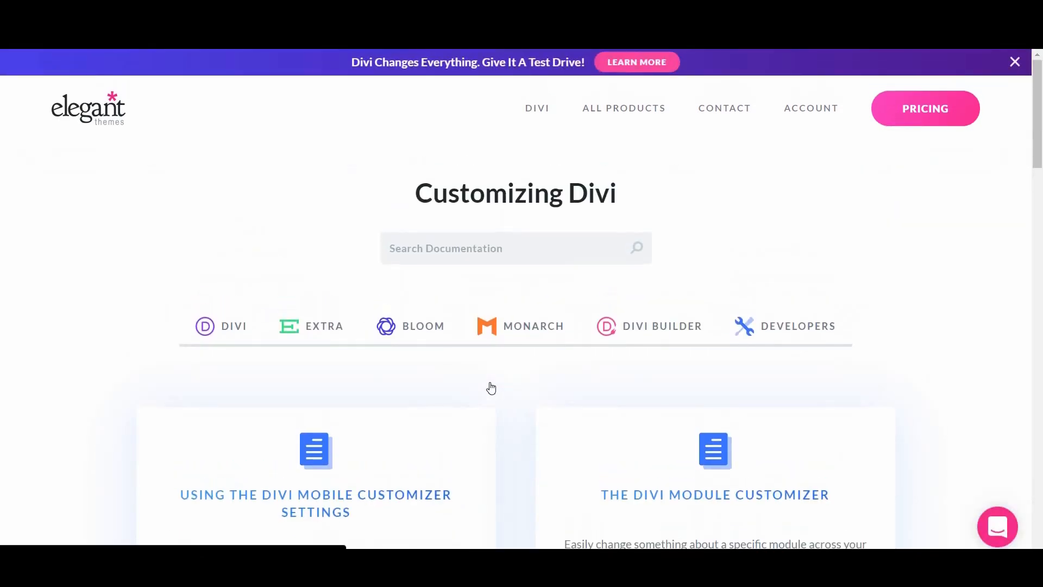
{"action": "scroll", "coordinate": [509, 408], "scroll_direction": "down", "scroll_amount": 3}
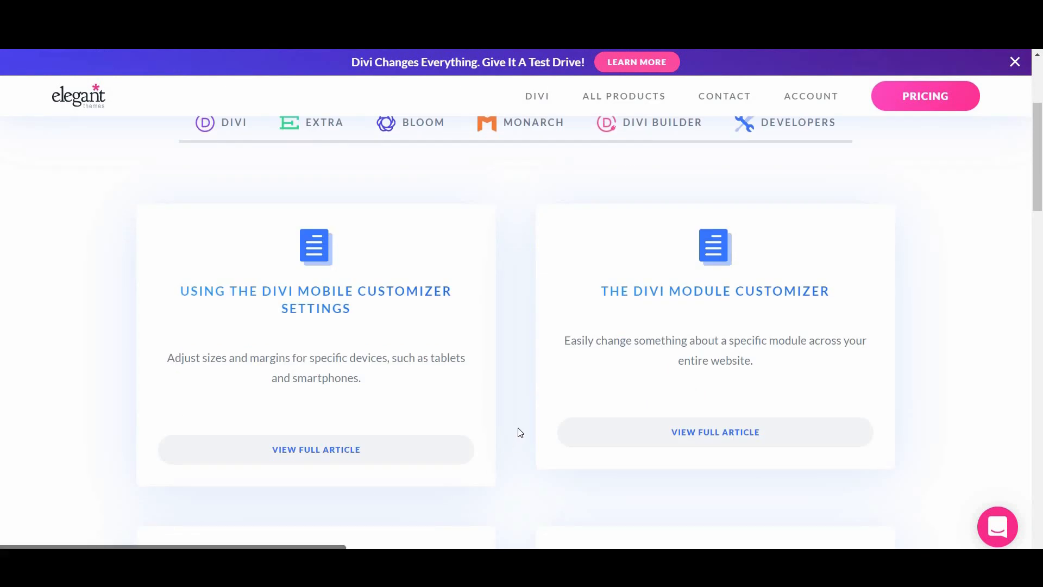
{"action": "scroll", "coordinate": [641, 340], "scroll_direction": "down", "scroll_amount": 7}
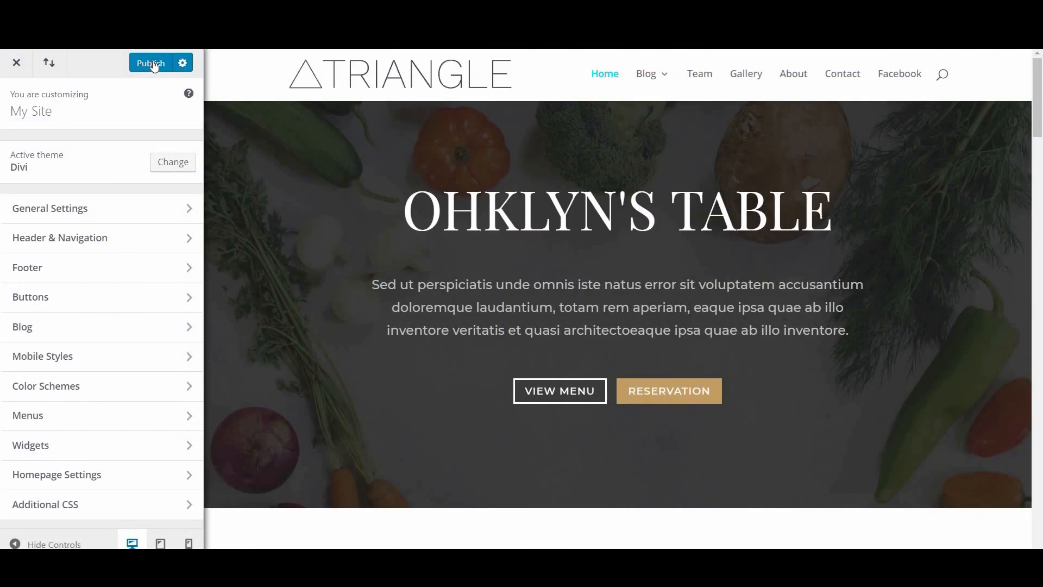
Step: Publish the Customizer changes and close the Customizer to return to the Dashboard
{"action": "left_click", "coordinate": [153, 64]}
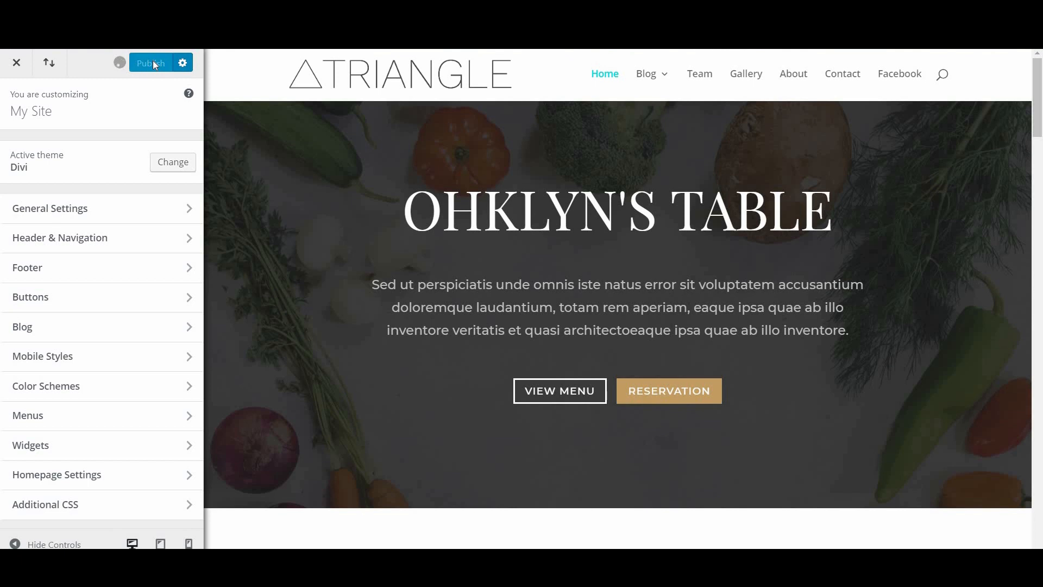
{"action": "left_click", "coordinate": [16, 65]}
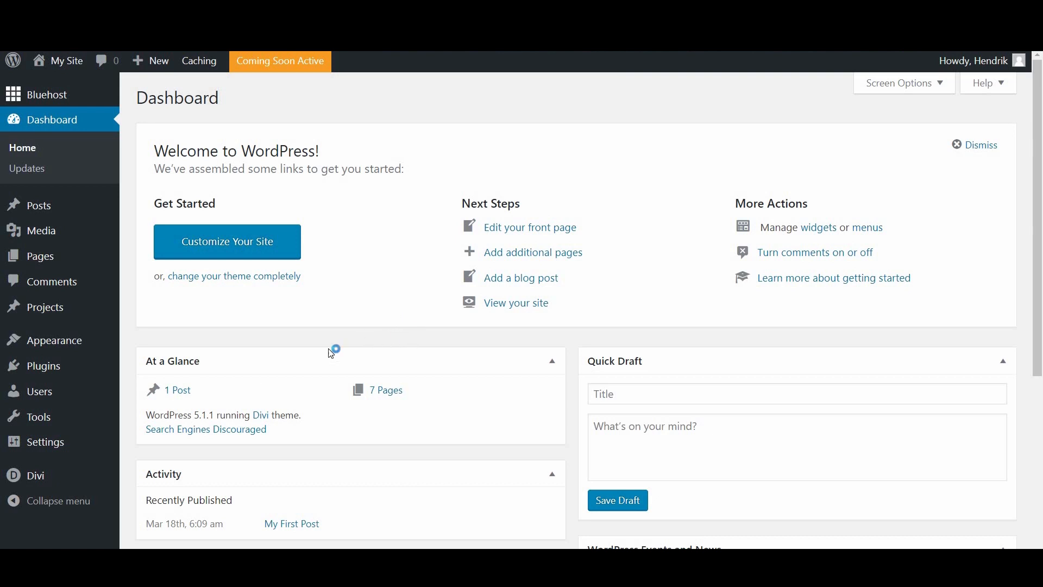
Step: Go to Settings > Reading and toggle the Search Engine Visibility checkbox
{"action": "mouse_move", "coordinate": [41, 449]}
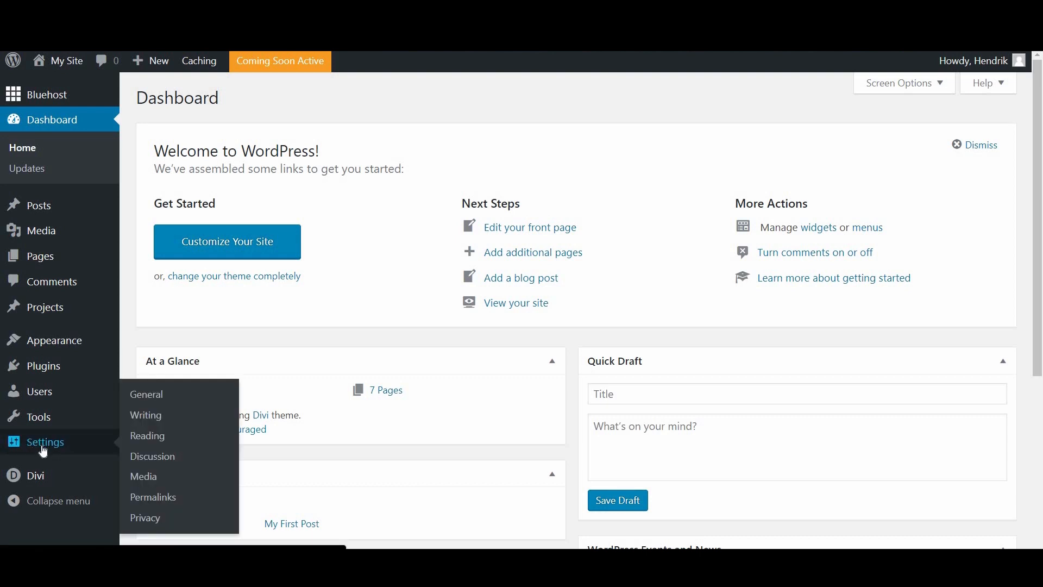
{"action": "left_click", "coordinate": [158, 441]}
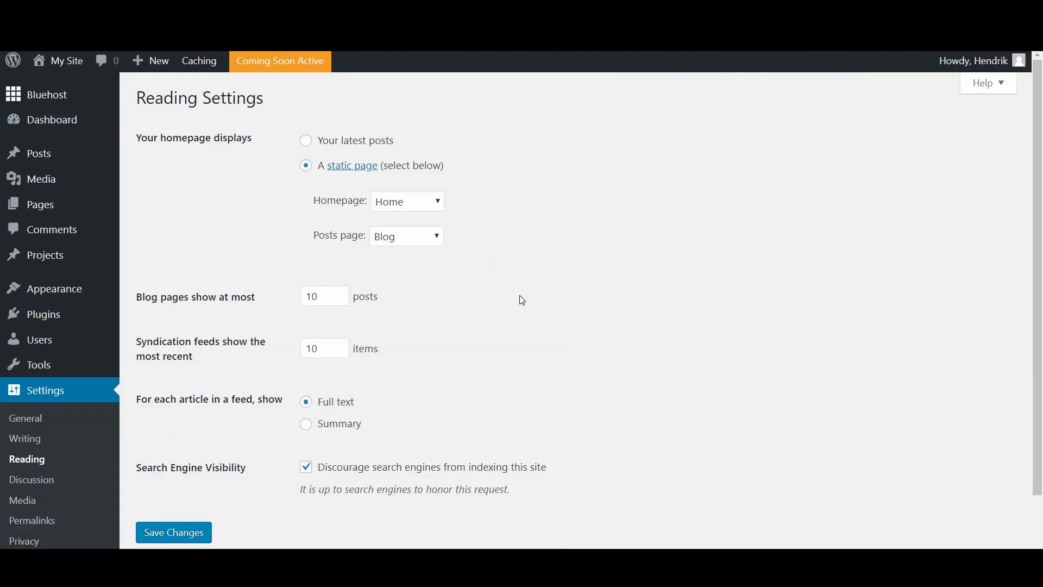
{"action": "scroll", "coordinate": [520, 297], "scroll_direction": "down", "scroll_amount": 2}
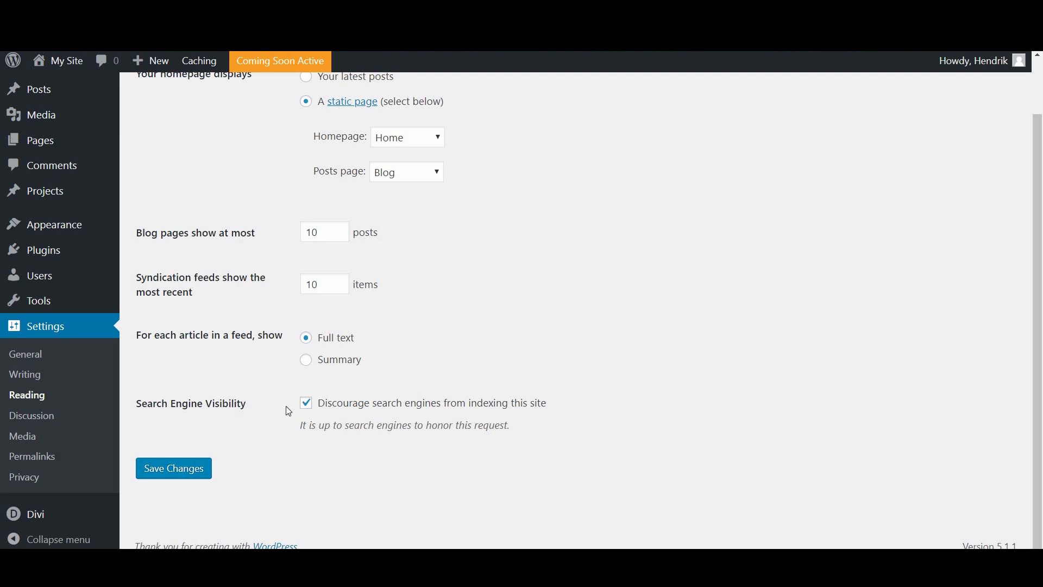
{"action": "left_click", "coordinate": [308, 411]}
Step: Clear the discourage-indexing option so search engines can index the site
{"action": "left_click", "coordinate": [310, 408]}
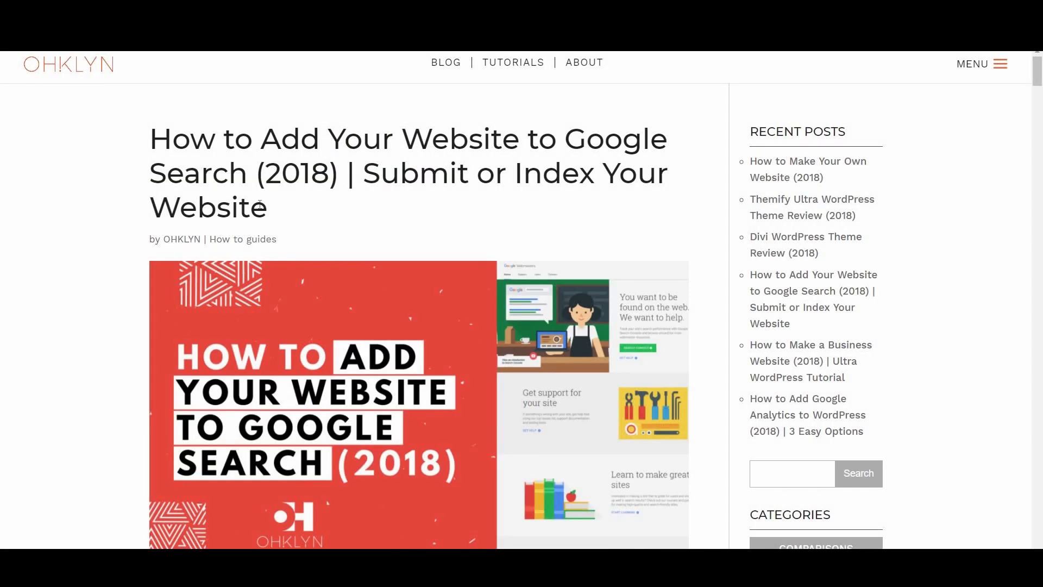
{"action": "scroll", "coordinate": [501, 390], "scroll_direction": "down", "scroll_amount": 8}
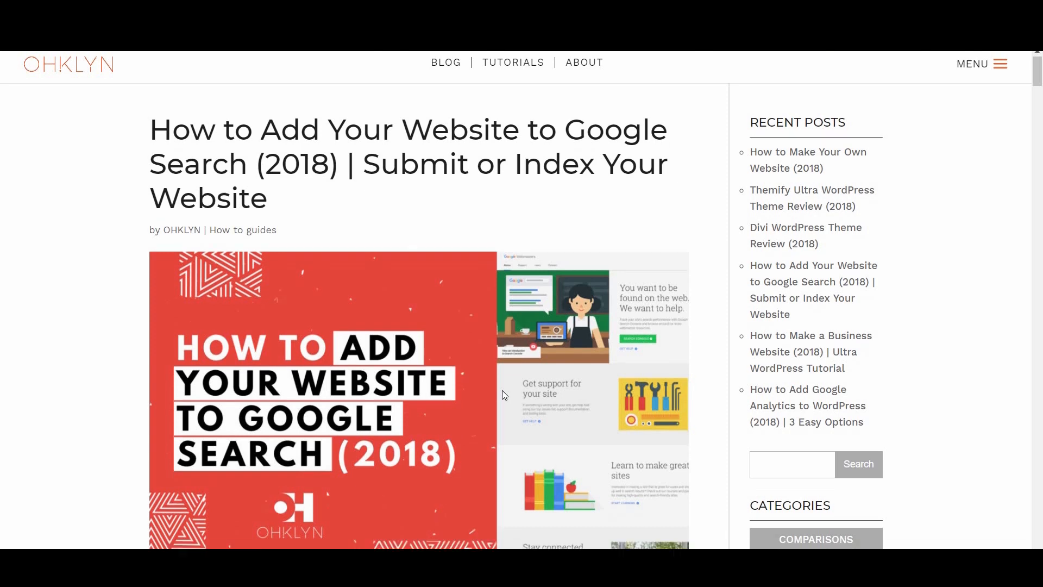
{"action": "scroll", "coordinate": [504, 392], "scroll_direction": "down", "scroll_amount": 6}
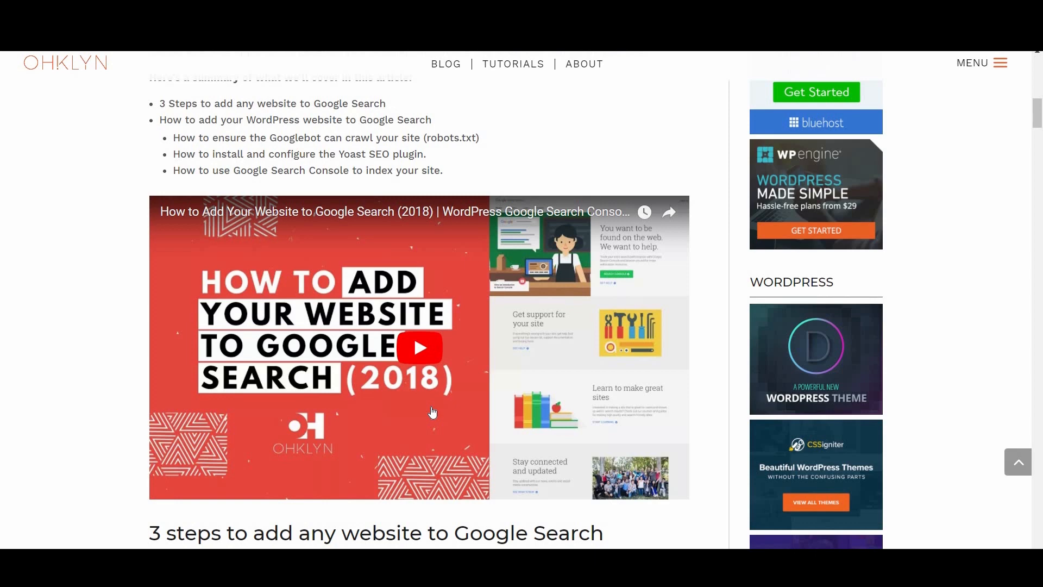
{"action": "scroll", "coordinate": [433, 413], "scroll_direction": "down", "scroll_amount": 8}
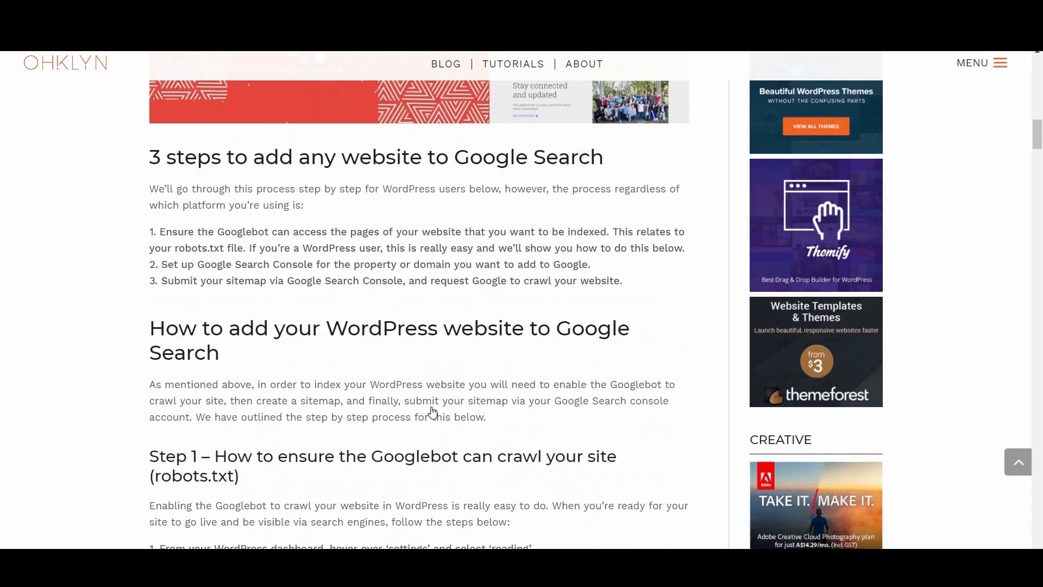
{"action": "scroll", "coordinate": [433, 413], "scroll_direction": "down", "scroll_amount": 8}
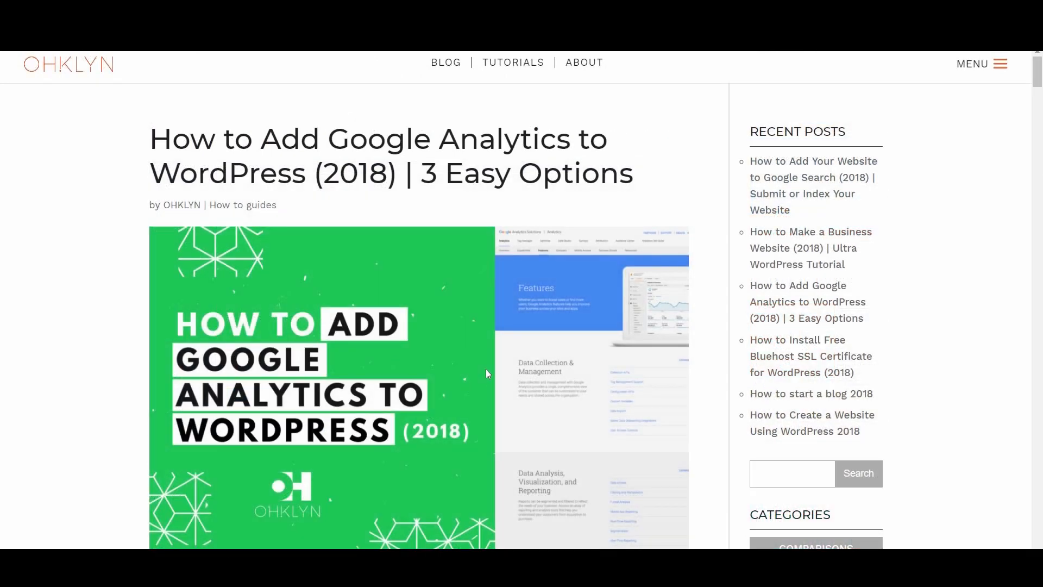
Step: Read through the OHKLYN articles and jump to the homepage's newsletter subscription form
{"action": "scroll", "coordinate": [485, 372], "scroll_direction": "down", "scroll_amount": 8}
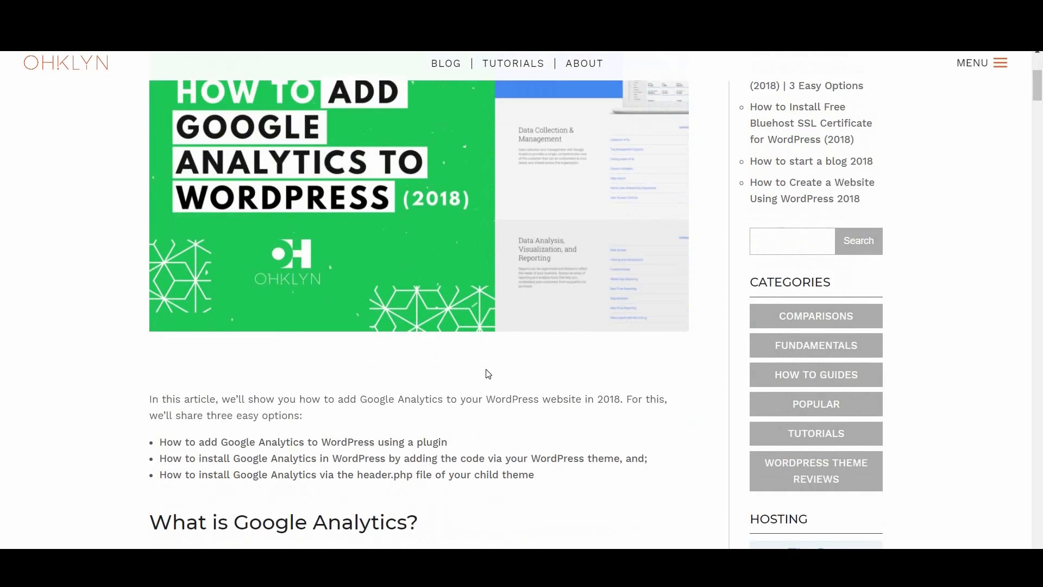
{"action": "scroll", "coordinate": [483, 372], "scroll_direction": "down", "scroll_amount": 6}
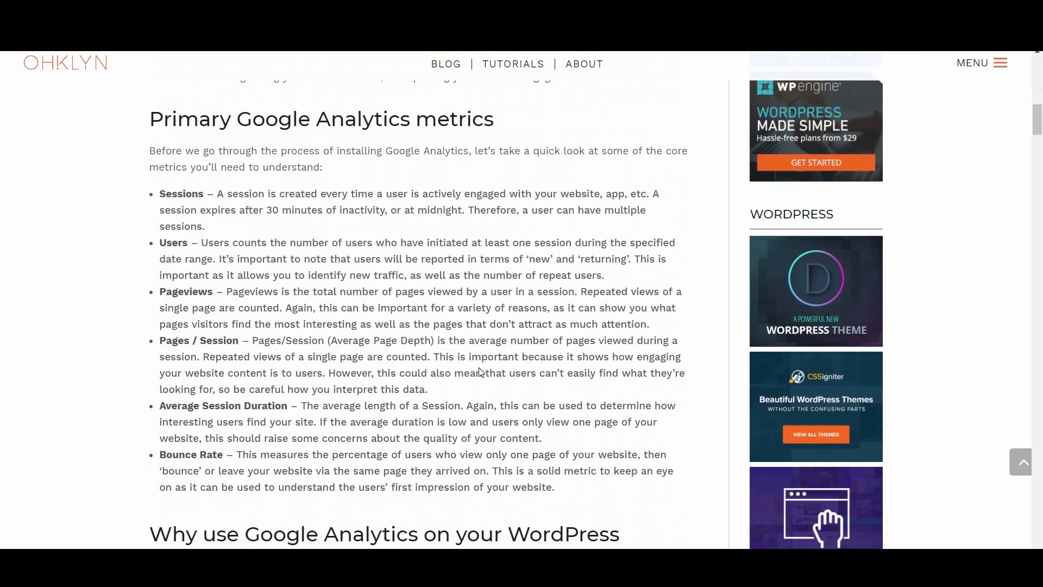
{"action": "scroll", "coordinate": [478, 374], "scroll_direction": "down", "scroll_amount": 4}
{"action": "scroll", "coordinate": [478, 374], "scroll_direction": "down", "scroll_amount": 4}
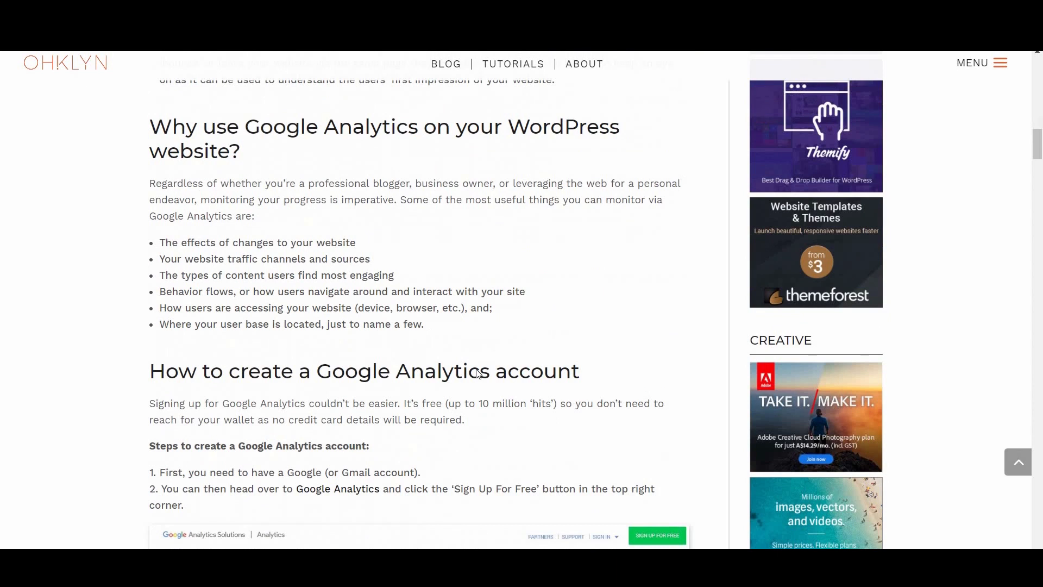
{"action": "scroll", "coordinate": [478, 374], "scroll_direction": "down", "scroll_amount": 5}
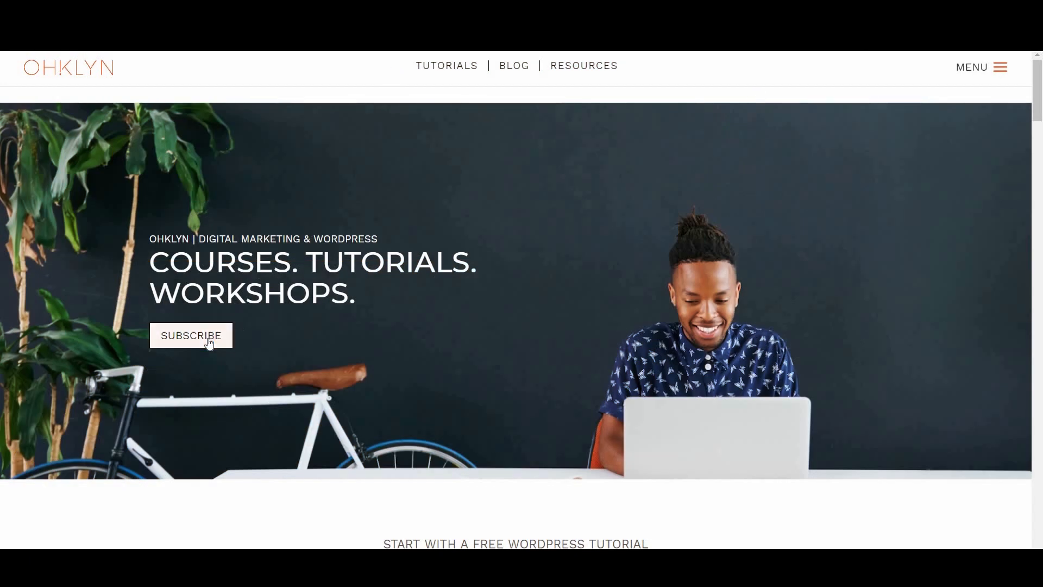
{"action": "left_click", "coordinate": [209, 342]}
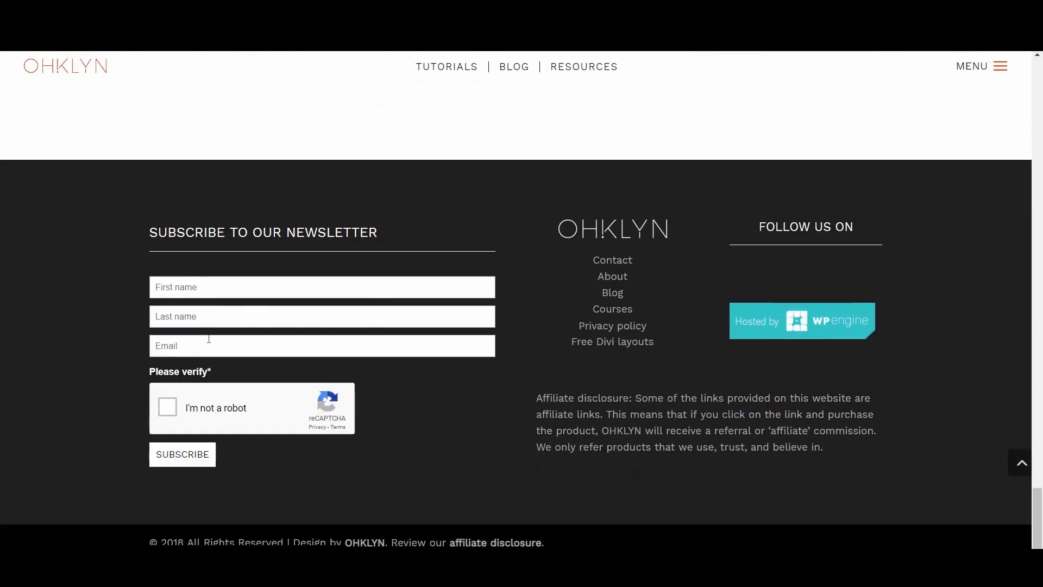